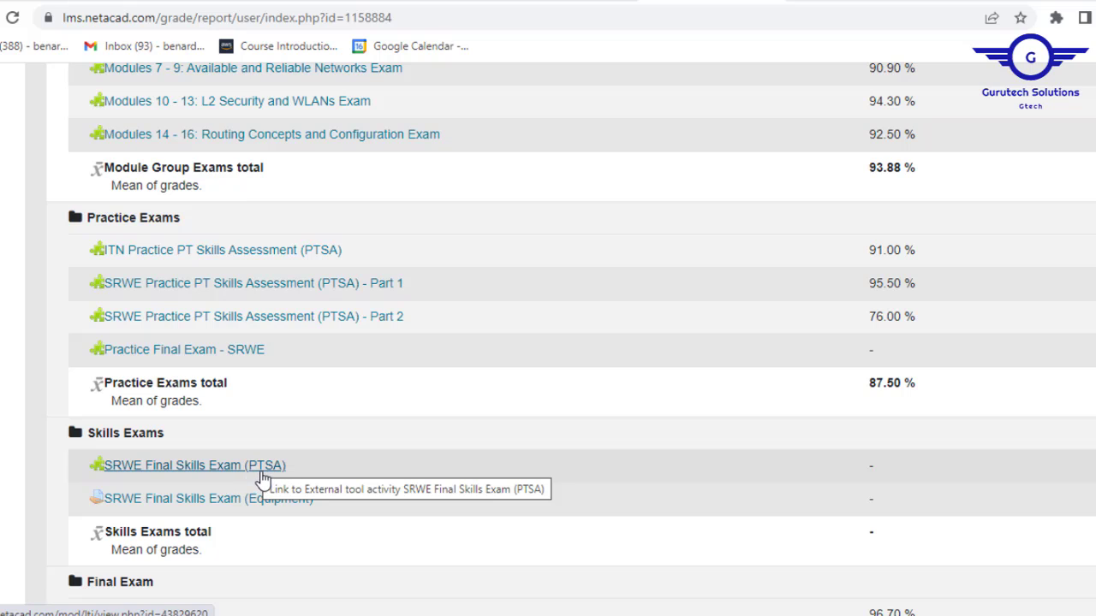
Resume the SRWE Final Skills Exam (PTSA) in NetAcad with Packet Tracer version 7.2.2 or newer.
click(266, 475)
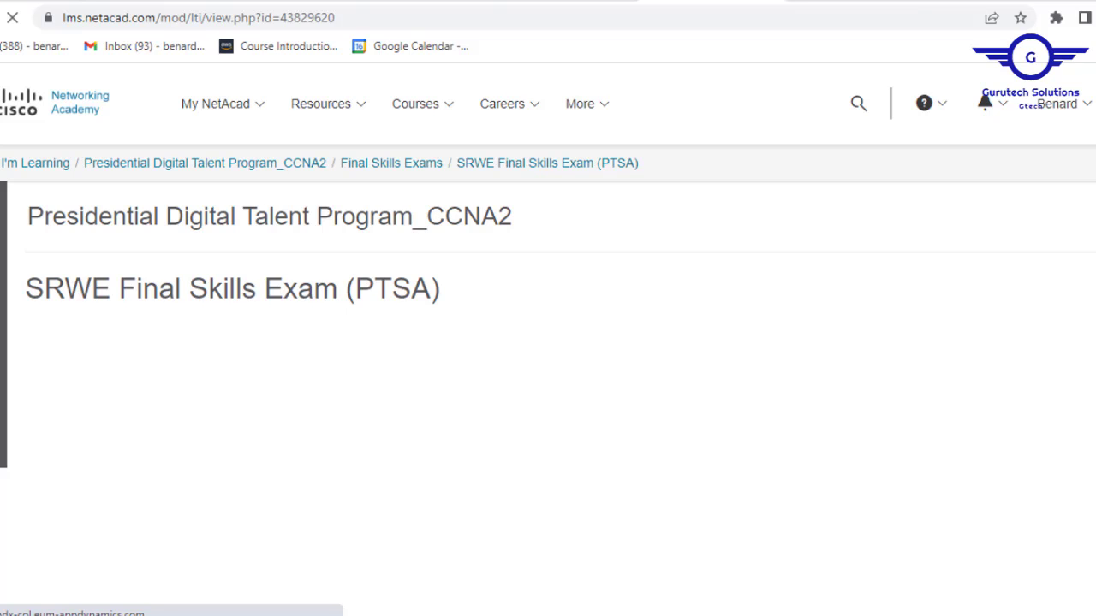
scroll(548, 339, down, 3)
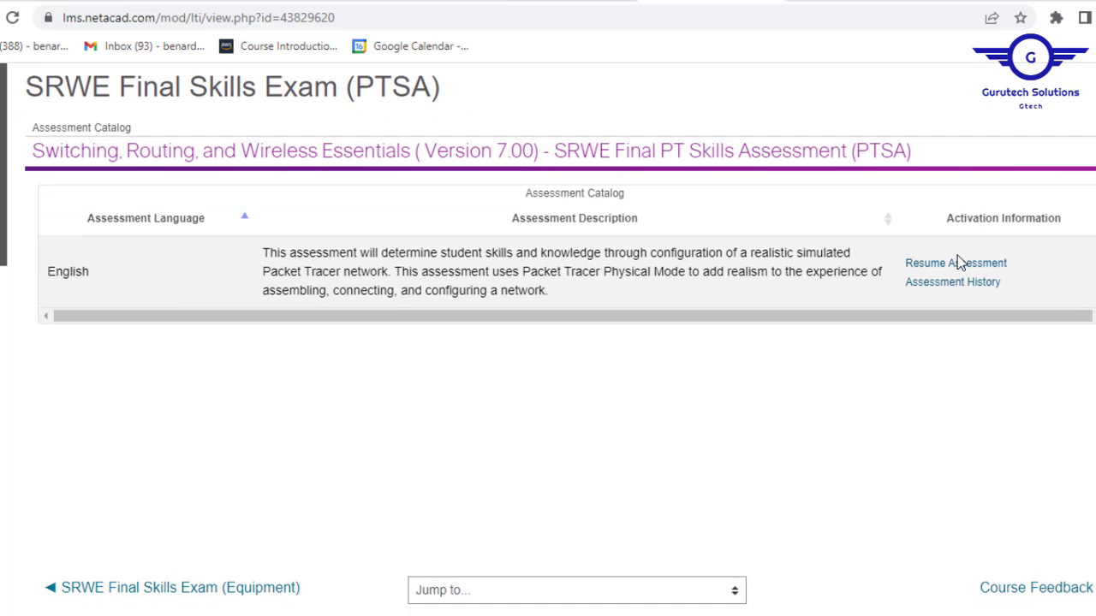
click(960, 264)
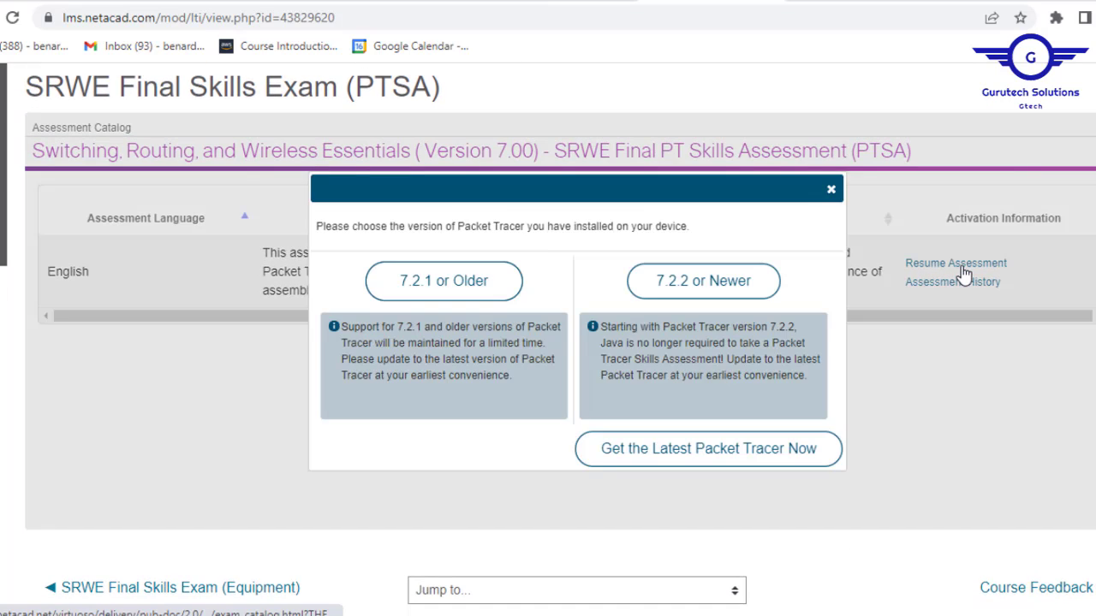
click(704, 287)
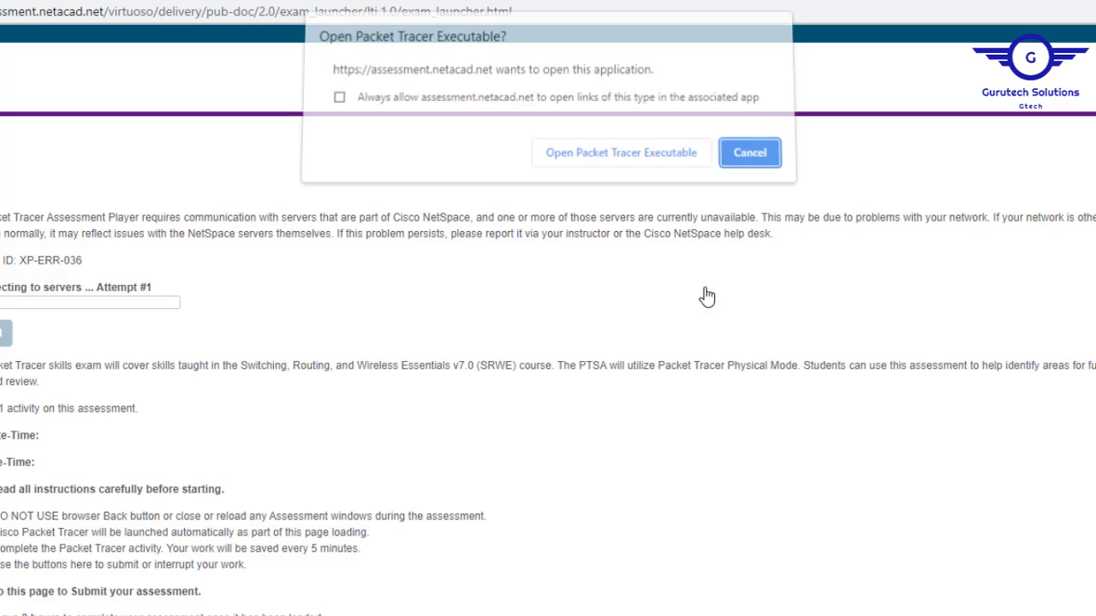
Launch the Packet Tracer executable to load the PTSA assessment in Physical mode.
click(610, 163)
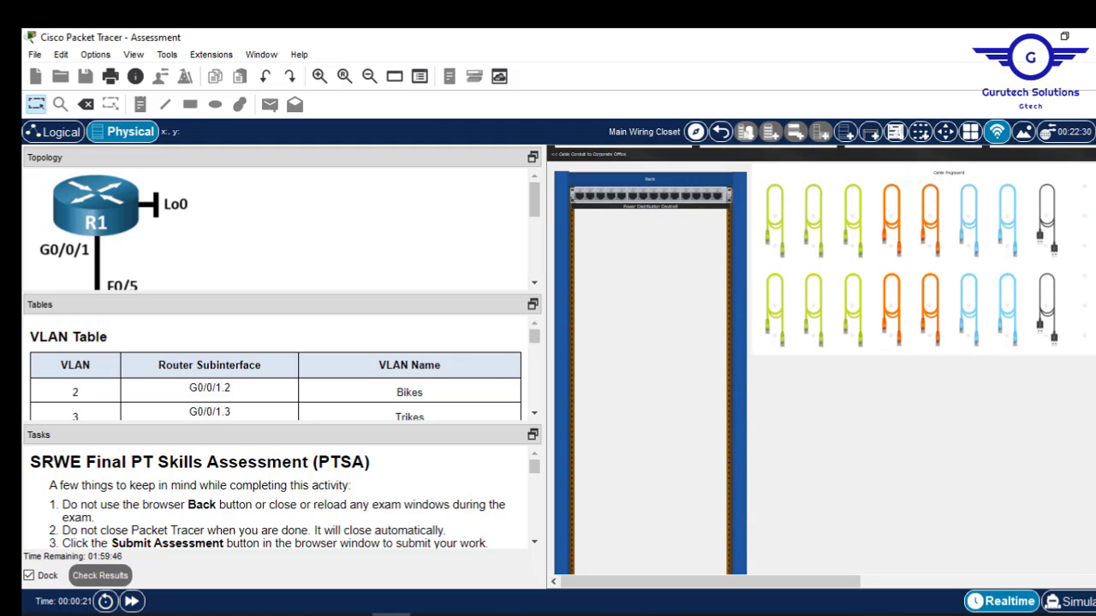
Enlarge the topology to view R1, S1, S2, PC-A and PC-B, then reveal the VLAN Table.
scroll(822, 359, down, 5)
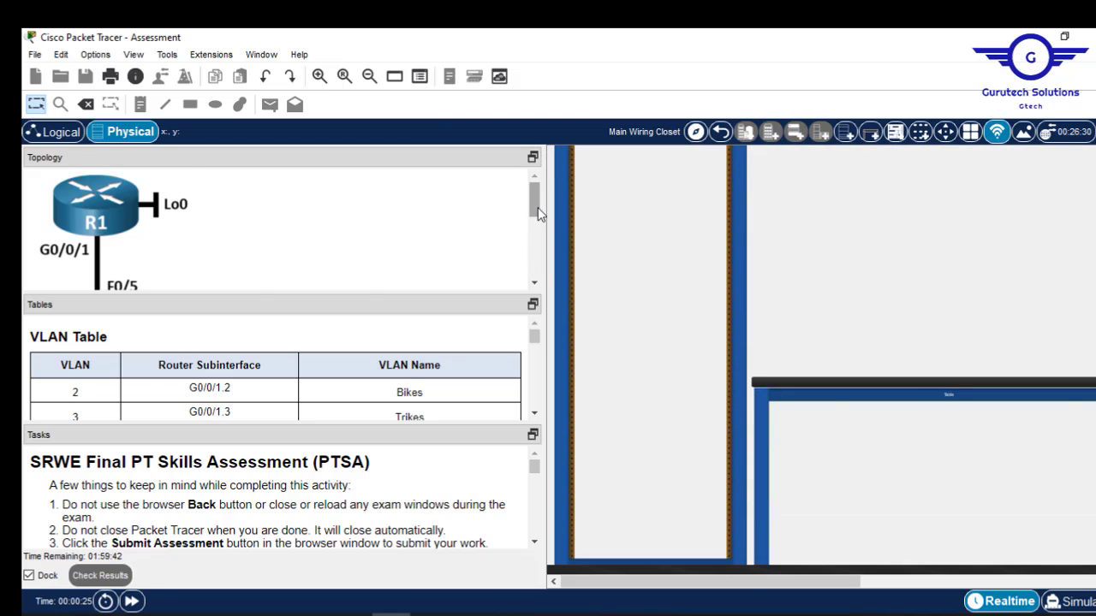
drag(537, 207, 520, 163)
drag(344, 293, 365, 476)
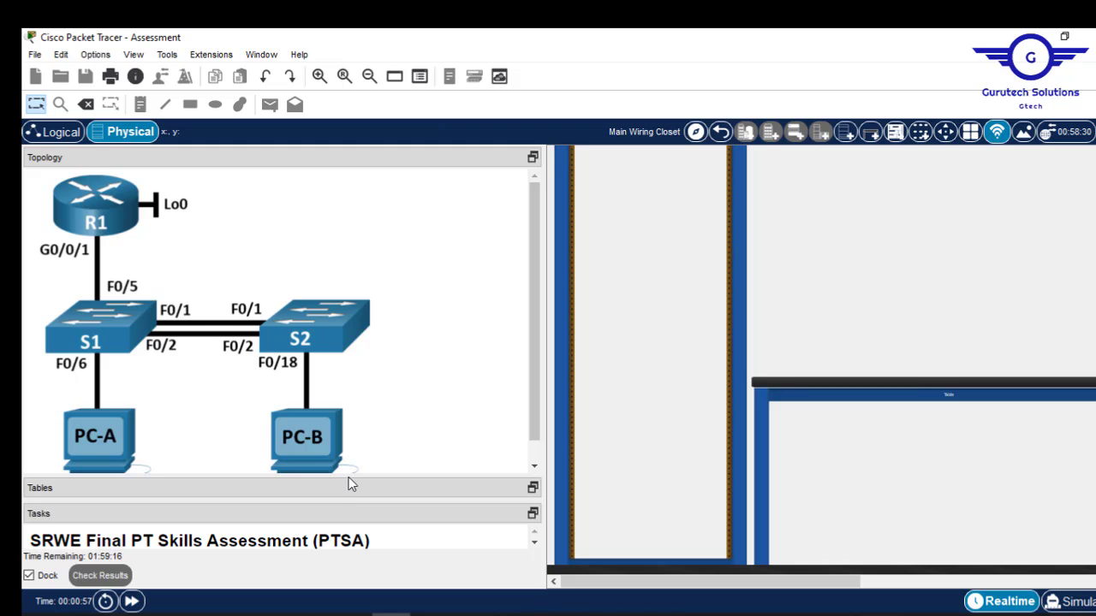
drag(347, 480, 346, 245)
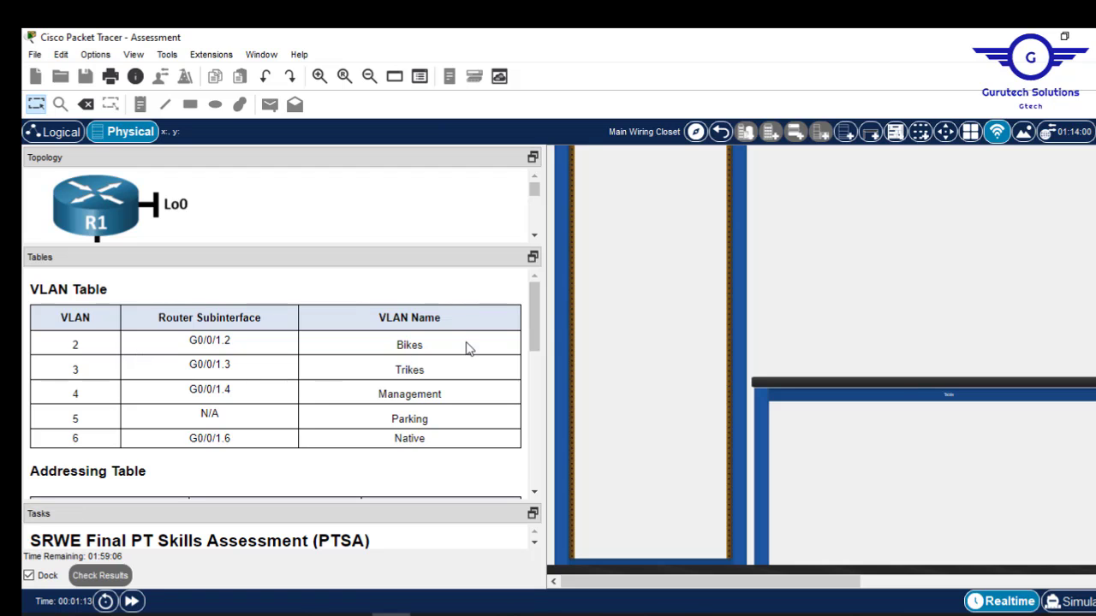
Scroll the Addressing Table down to the PC rows and enlarge the Tasks panel.
drag(534, 327, 539, 389)
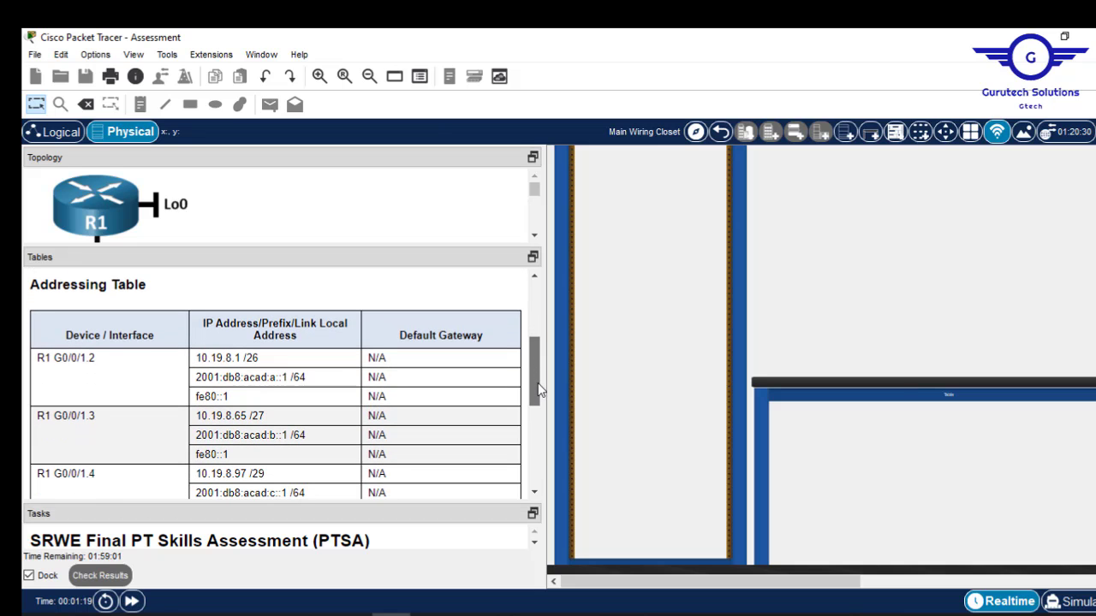
drag(537, 390, 544, 501)
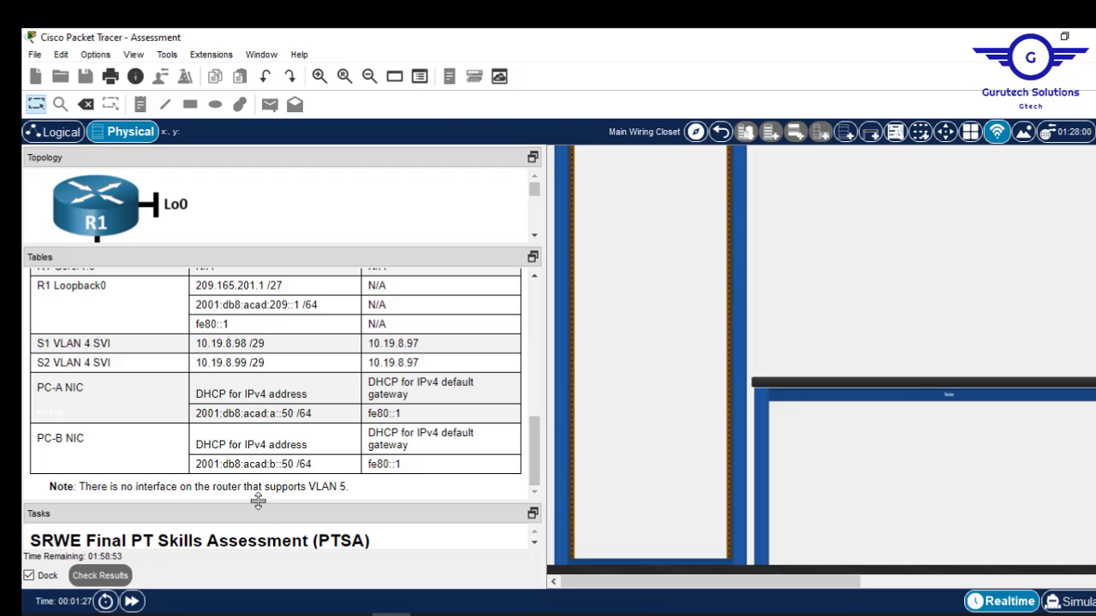
drag(258, 501, 276, 393)
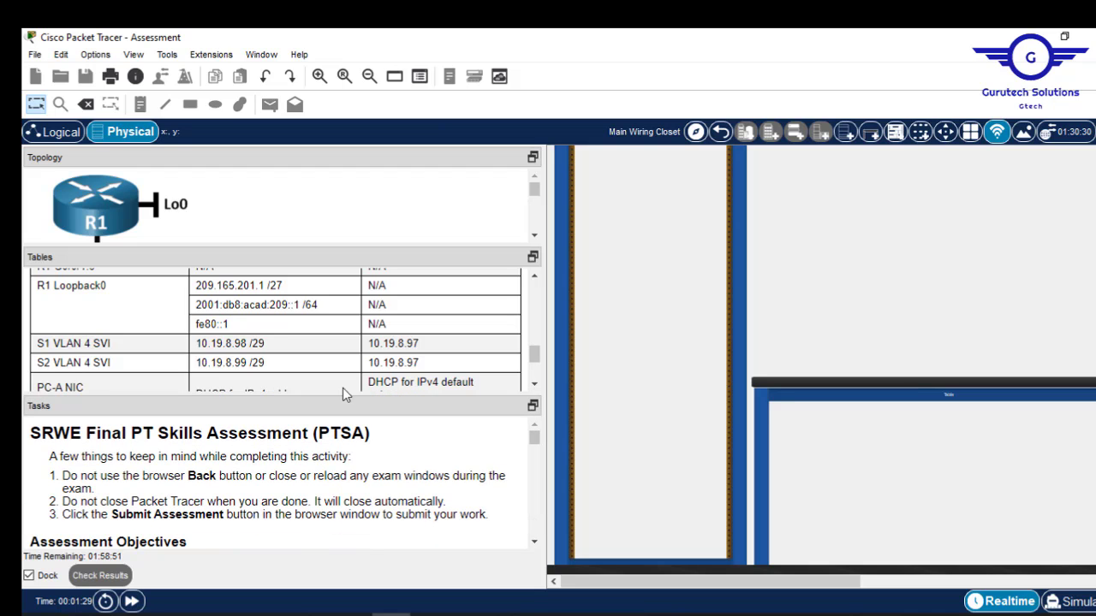
mouse_move(535, 438)
mouse_down()
mouse_move(534, 448)
mouse_move(532, 421)
mouse_up()
drag(362, 409, 357, 294)
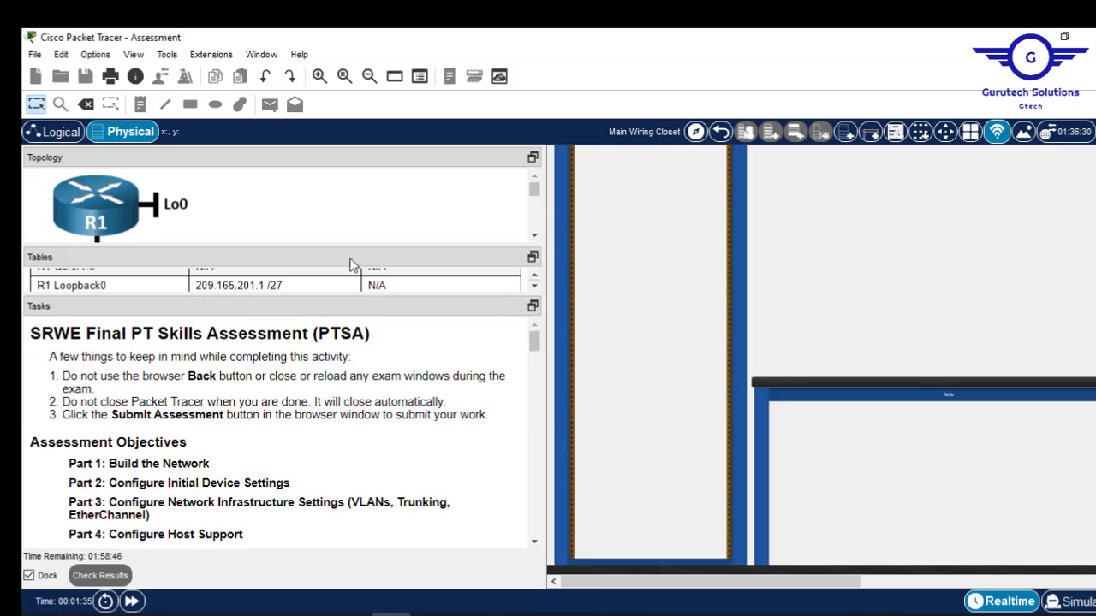
Read the assessment title and objectives, then scroll the tasks down to the Introduction.
drag(343, 244, 350, 174)
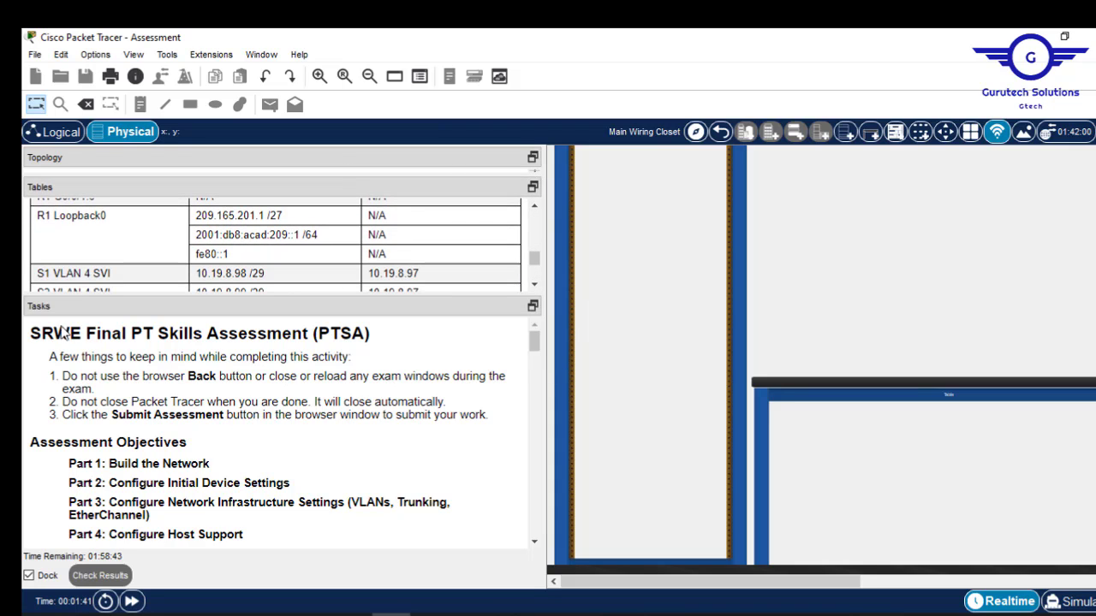
drag(31, 332, 384, 342)
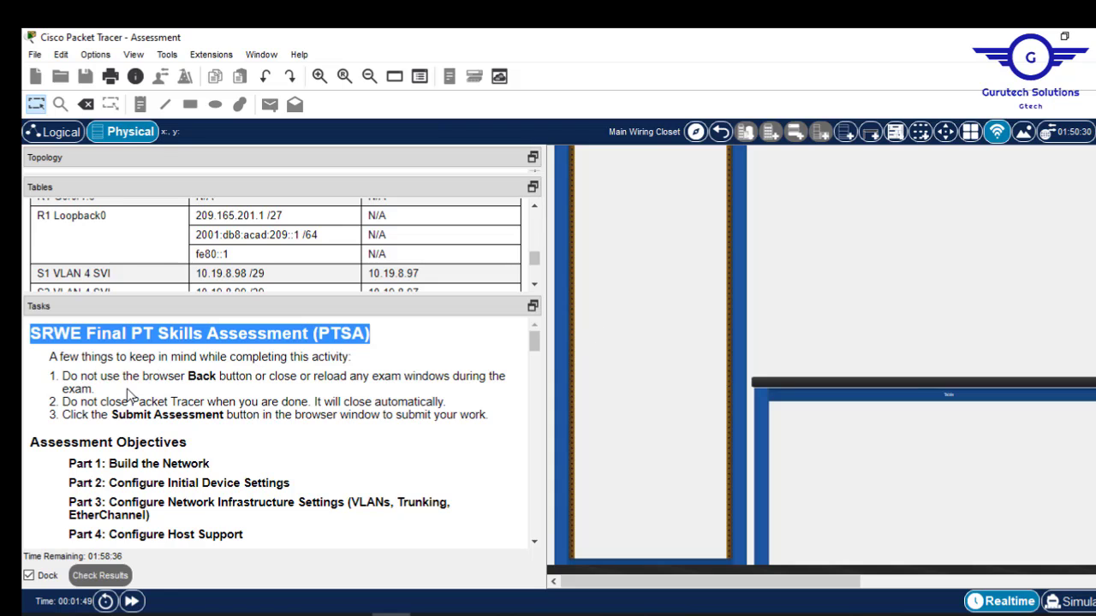
drag(494, 431, 47, 370)
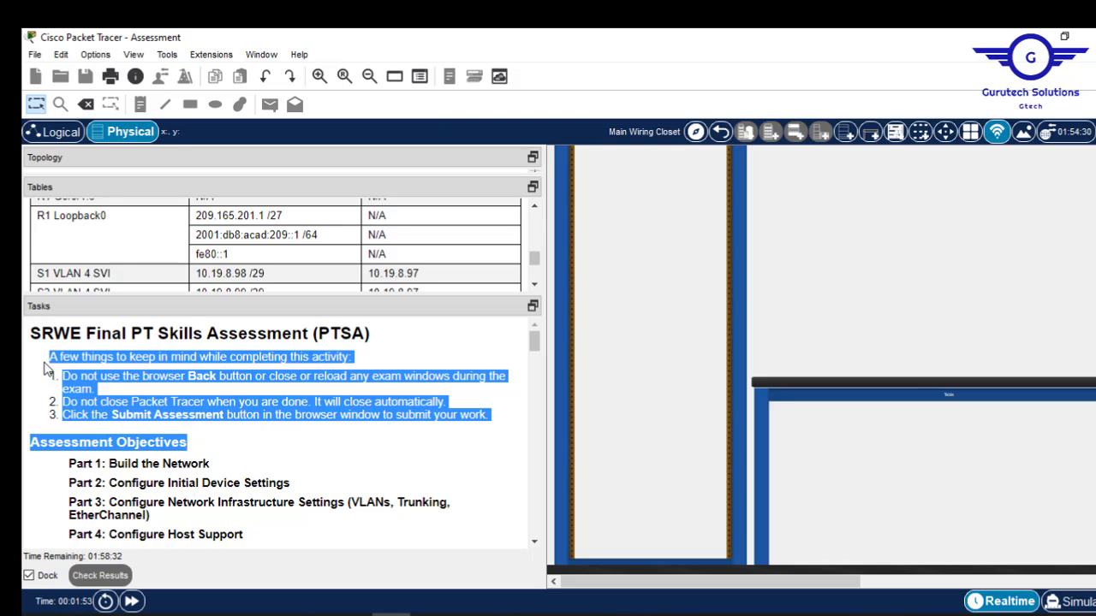
click(141, 380)
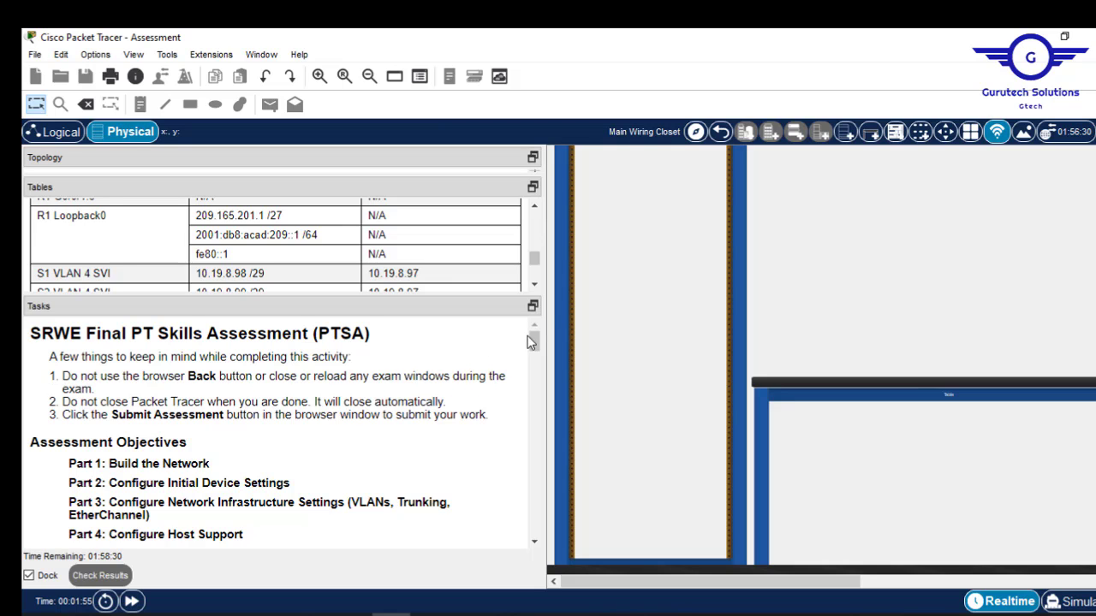
drag(534, 339, 536, 354)
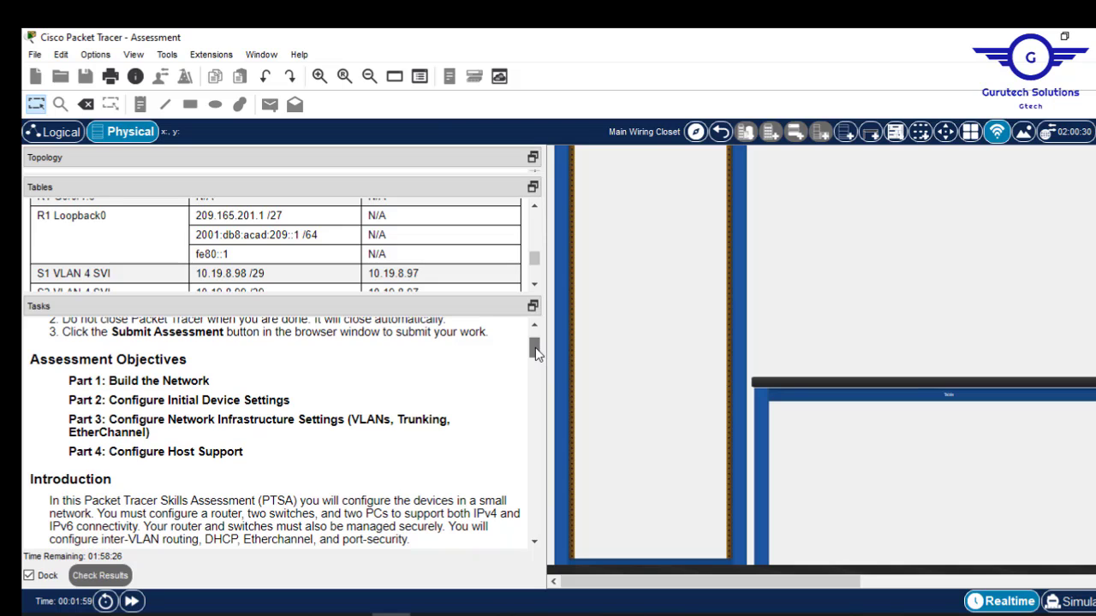
drag(536, 354, 537, 355)
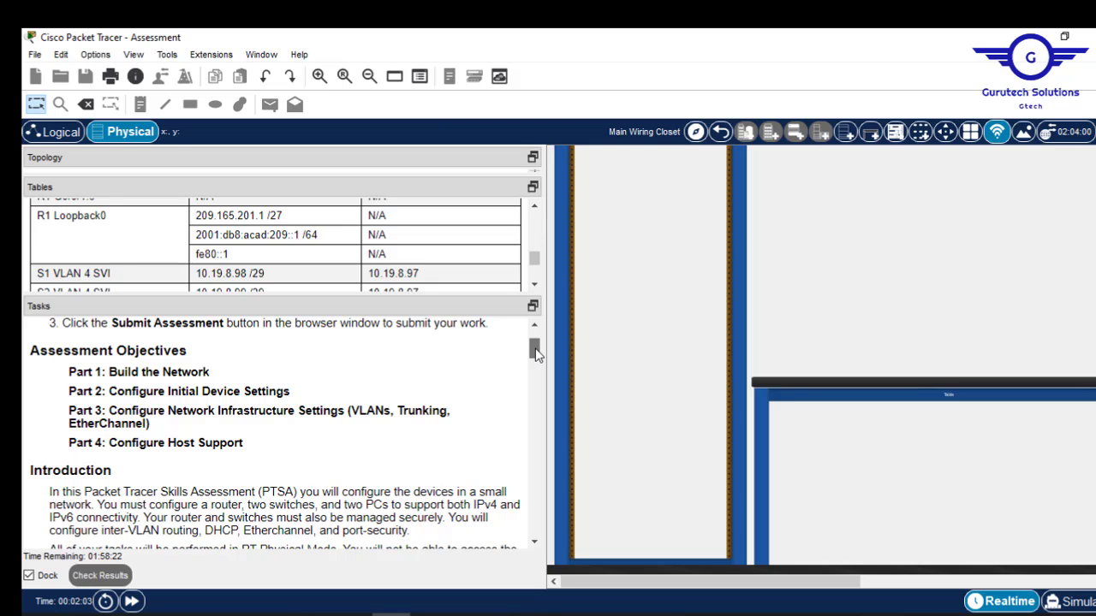
drag(536, 354, 535, 359)
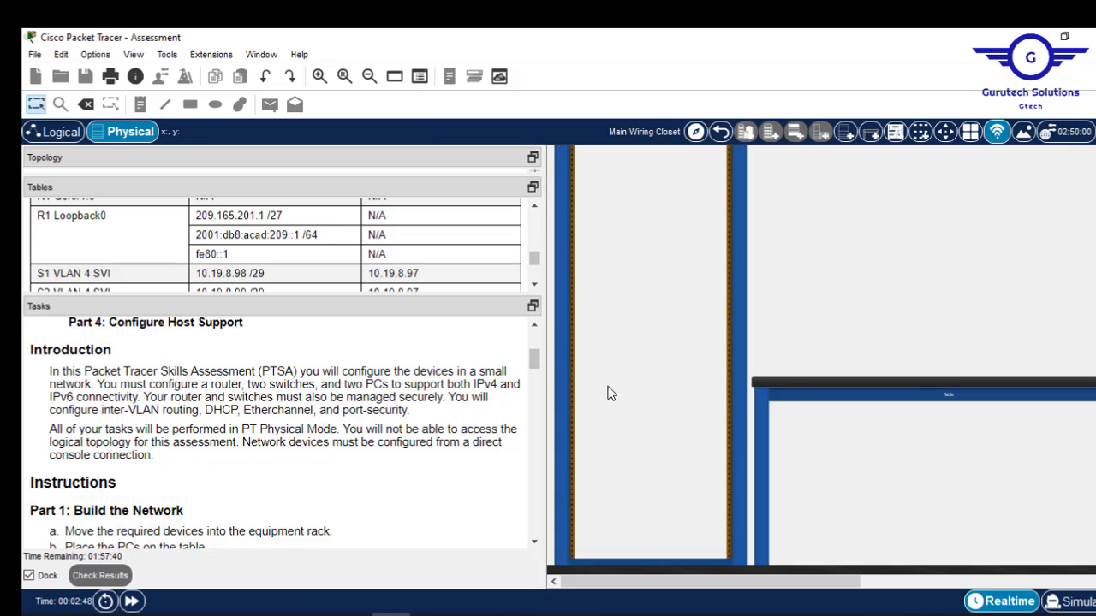
Scroll the tasks to Part 1 step 3, connecting devices per the topology diagram.
drag(532, 366, 535, 384)
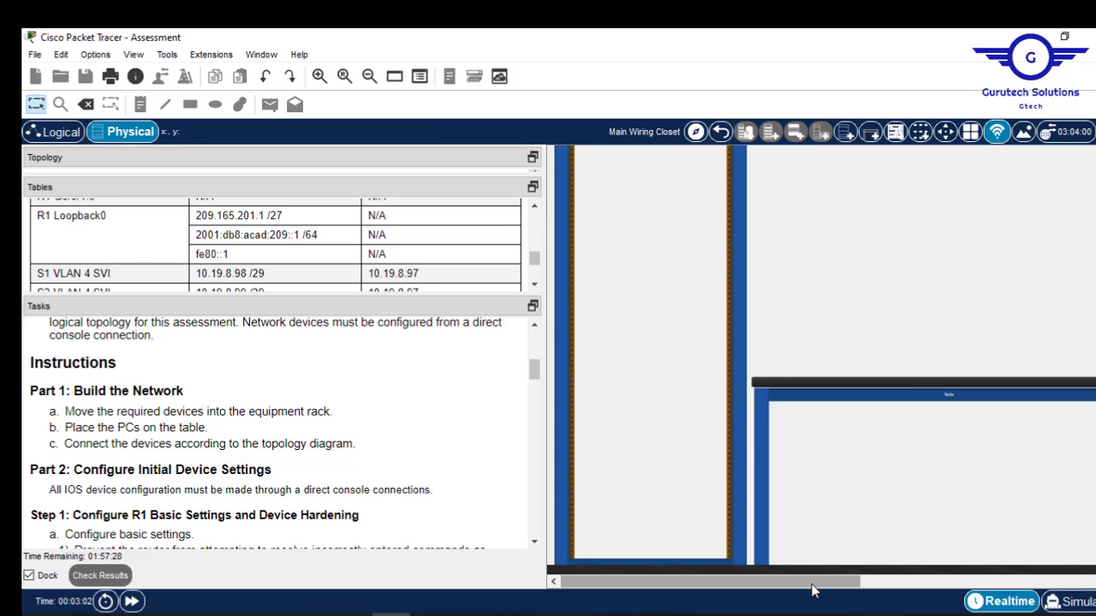
Widen the physical workspace and pan to show the empty rack, pegboard and shelf.
drag(814, 581, 1053, 567)
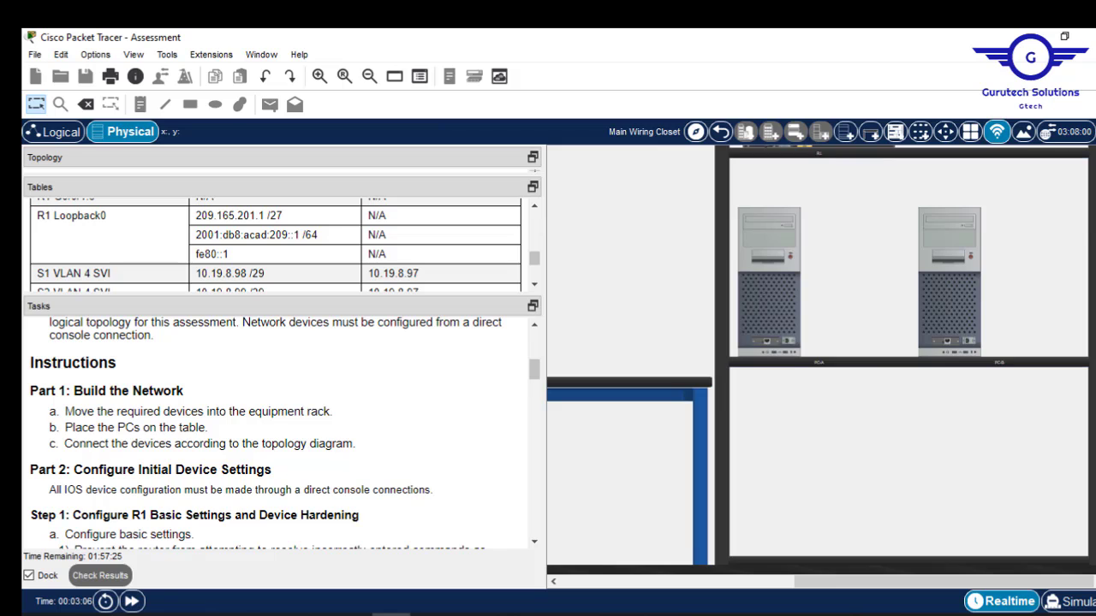
scroll(818, 351, up, 5)
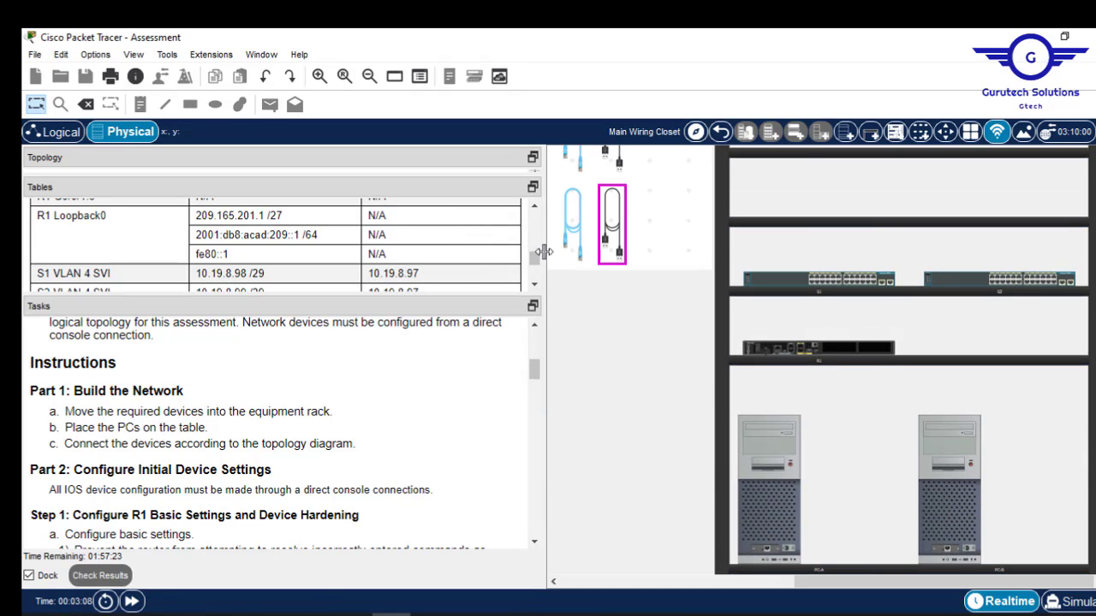
drag(545, 251, 233, 257)
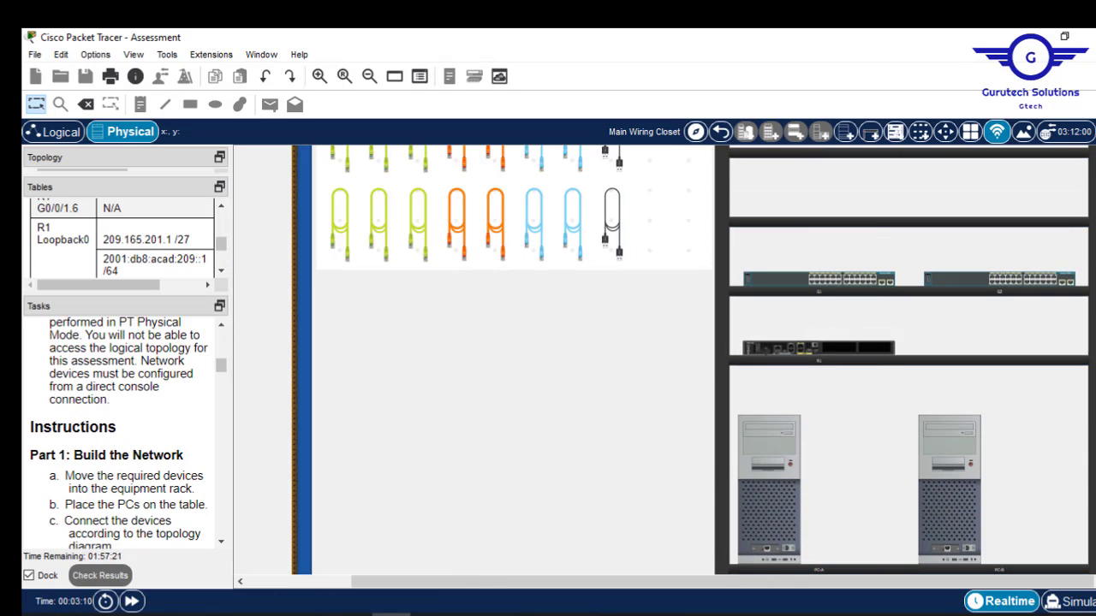
scroll(691, 359, down, 5)
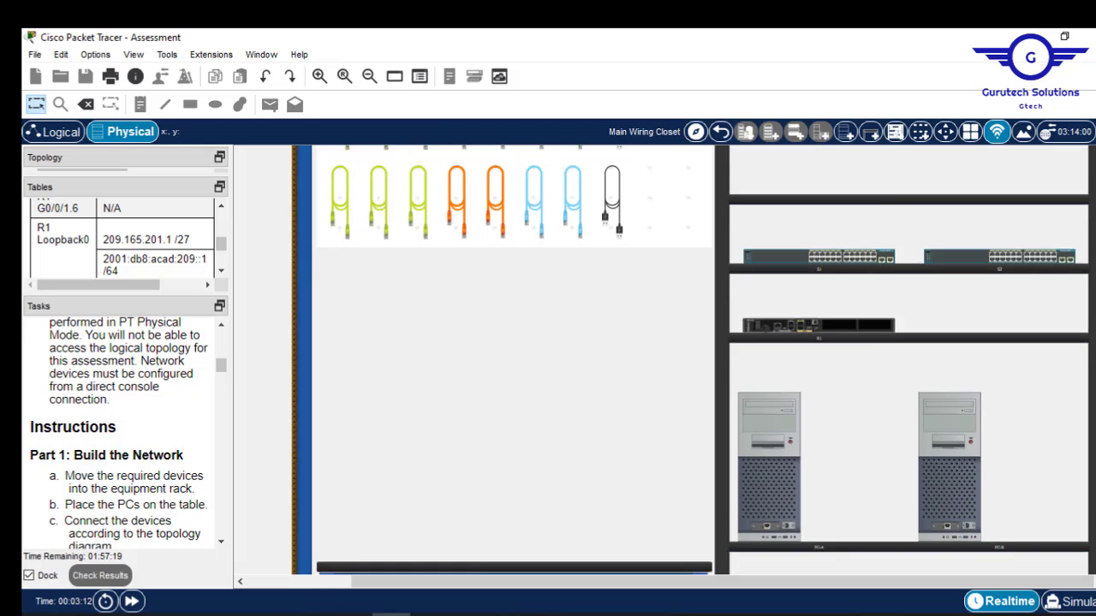
scroll(691, 359, up, 7)
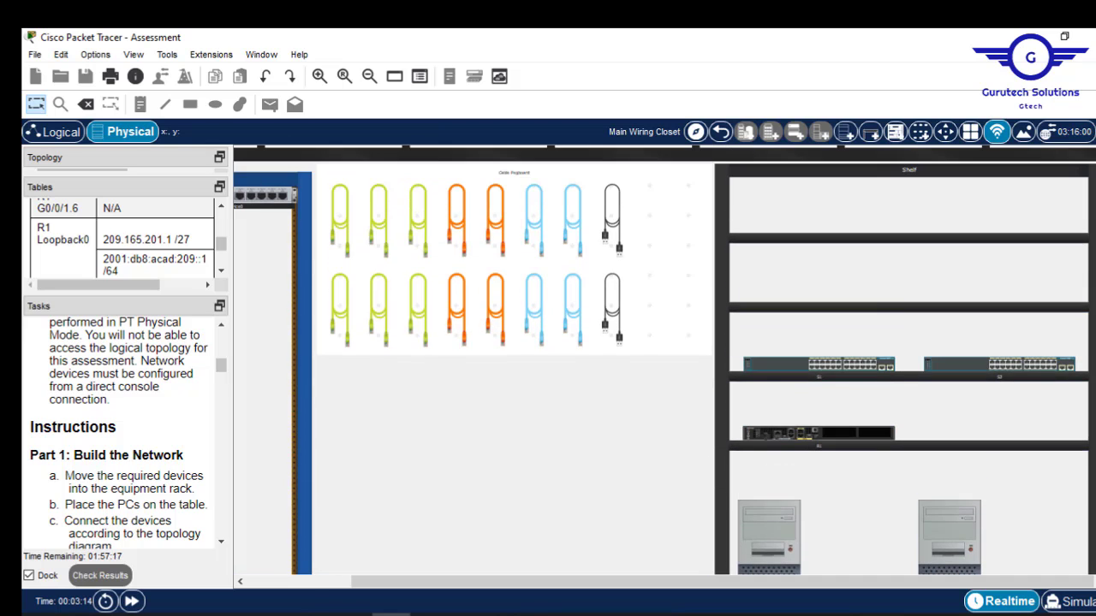
scroll(691, 359, down, 7)
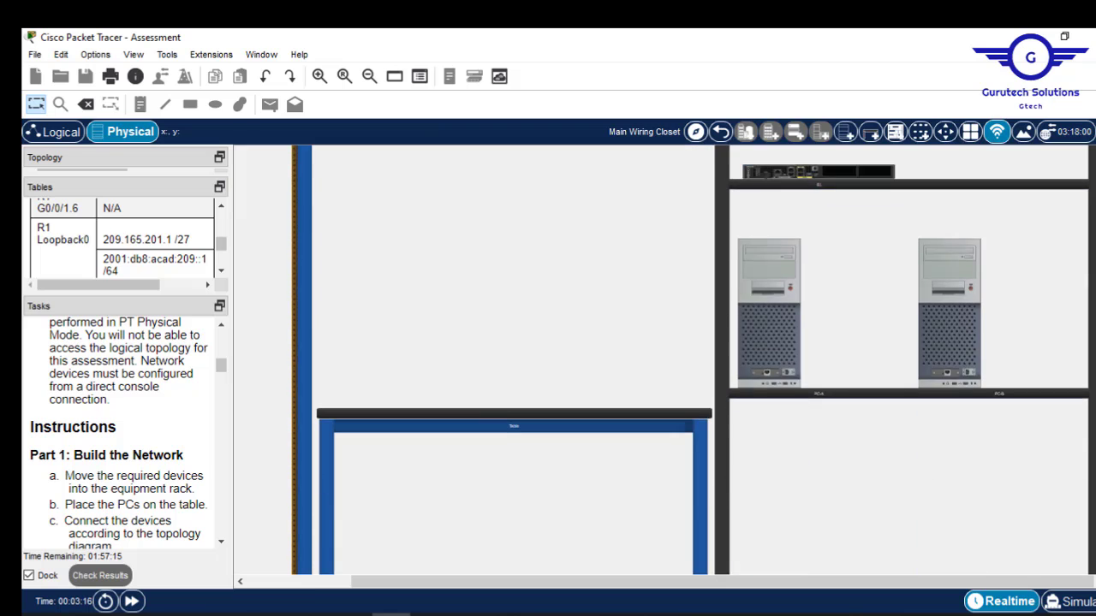
drag(500, 587, 338, 599)
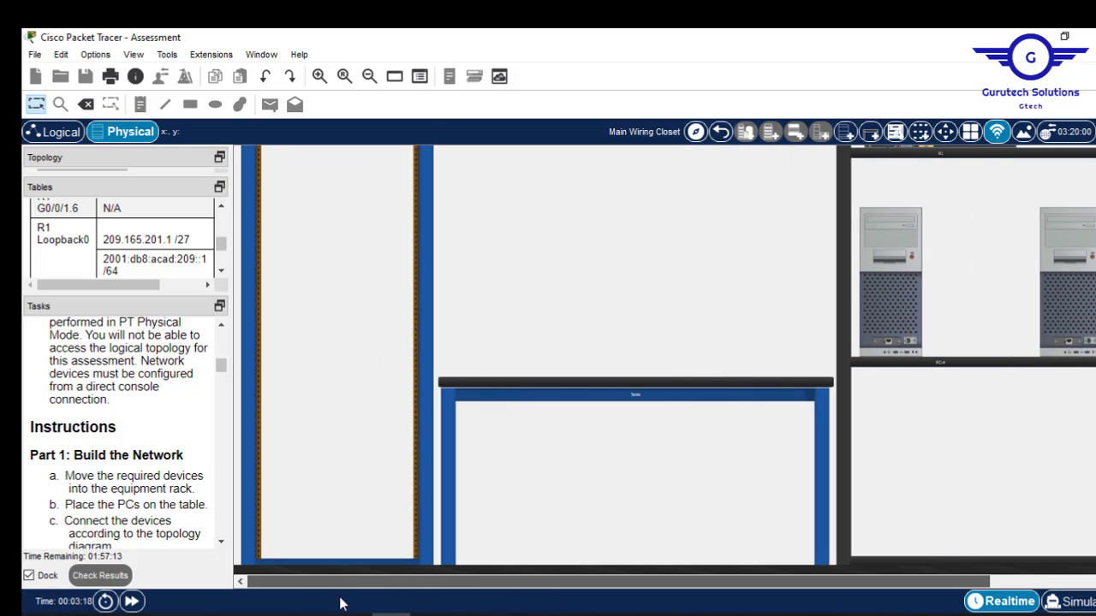
scroll(664, 360, up, 7)
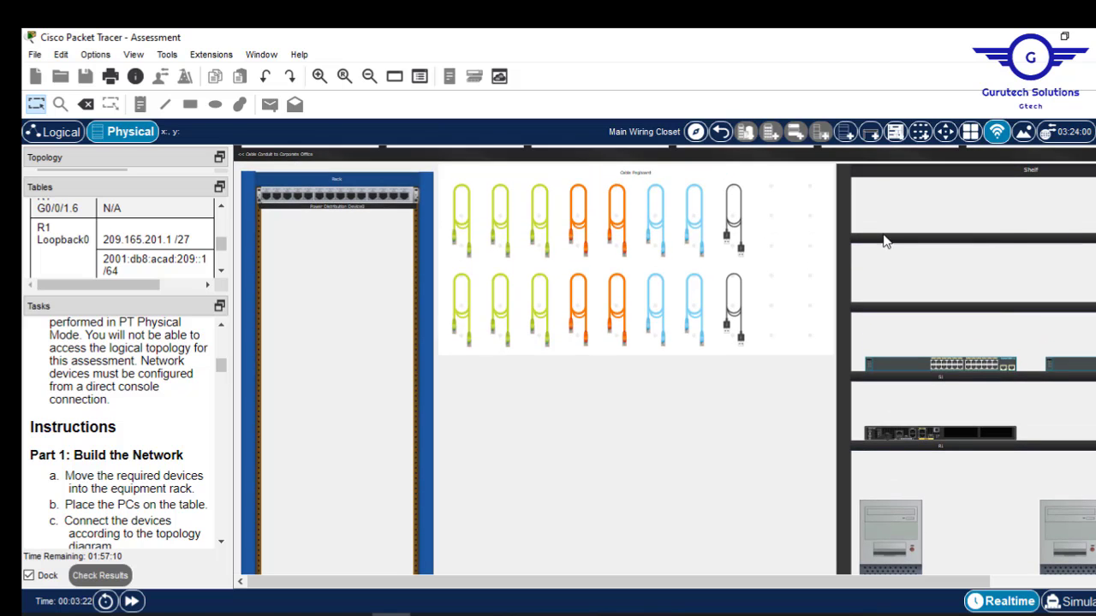
Try configuring the rack device and dismiss the Interface Locked warning.
click(324, 201)
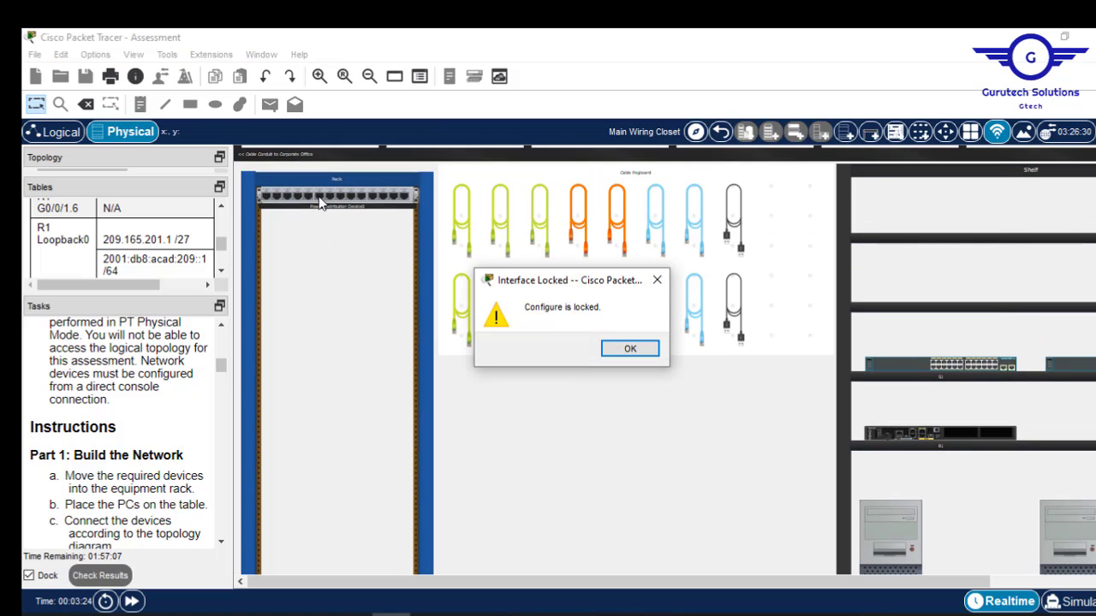
click(630, 351)
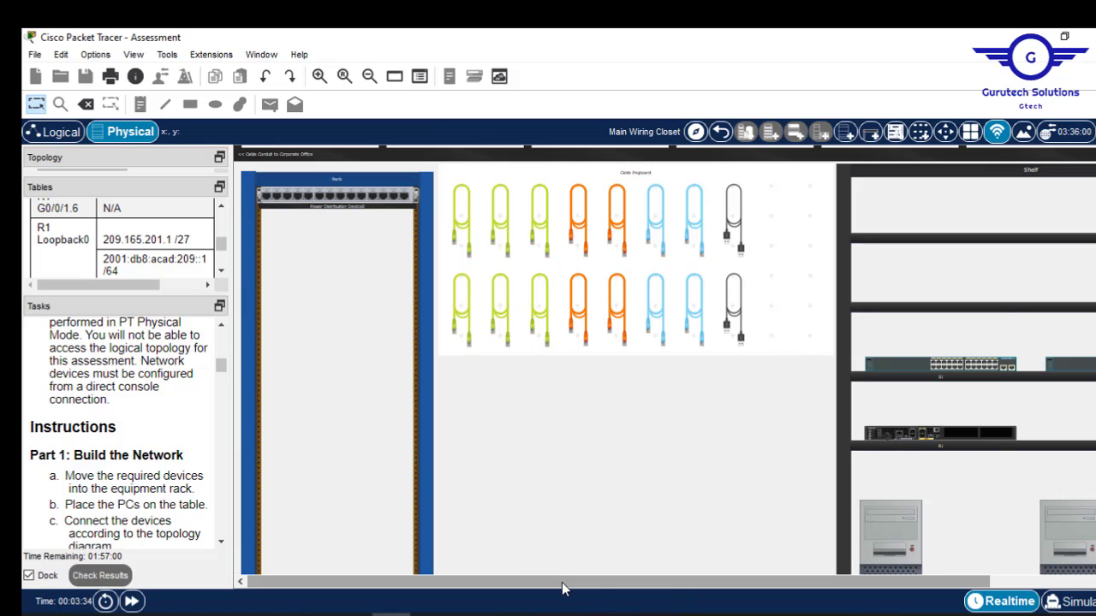
drag(563, 588, 630, 587)
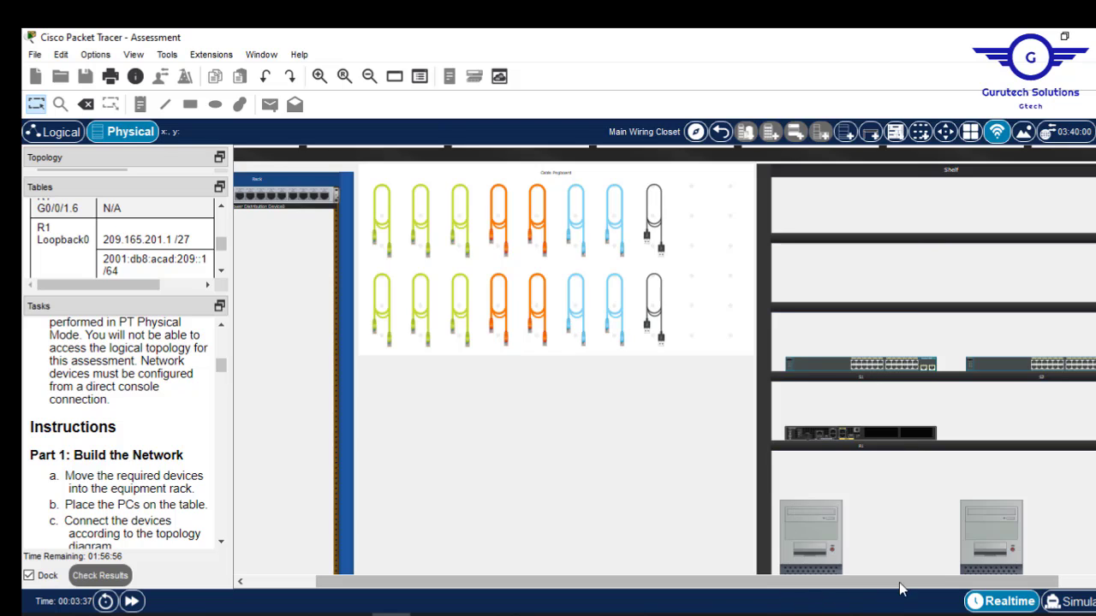
Mount R1 in the rack's top slot with switches S1 and S2 below it.
drag(946, 591, 982, 591)
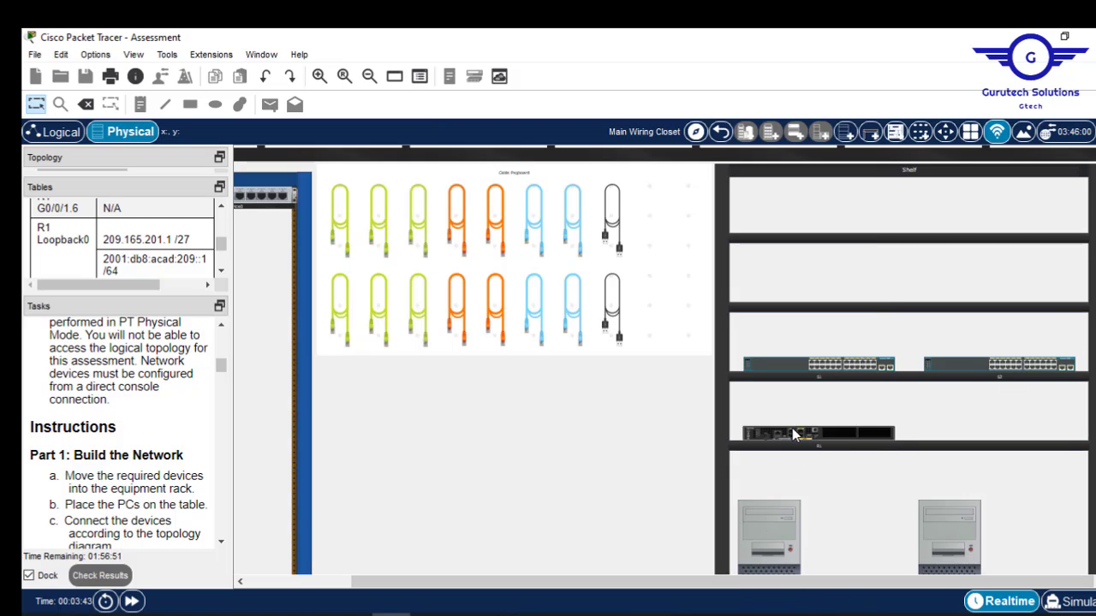
drag(791, 434, 351, 588)
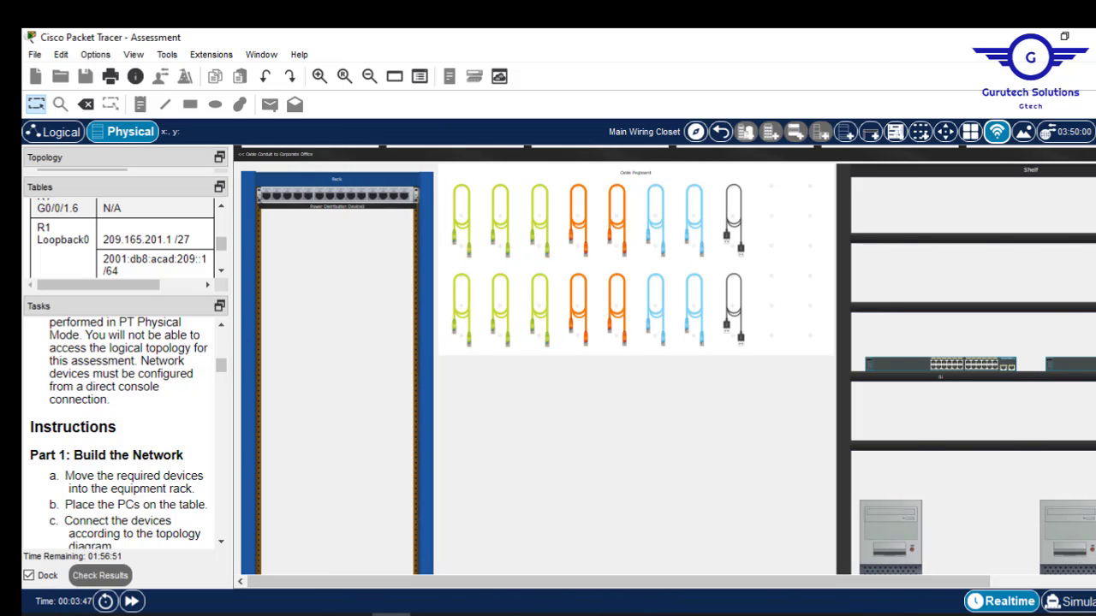
scroll(665, 359, down, 4)
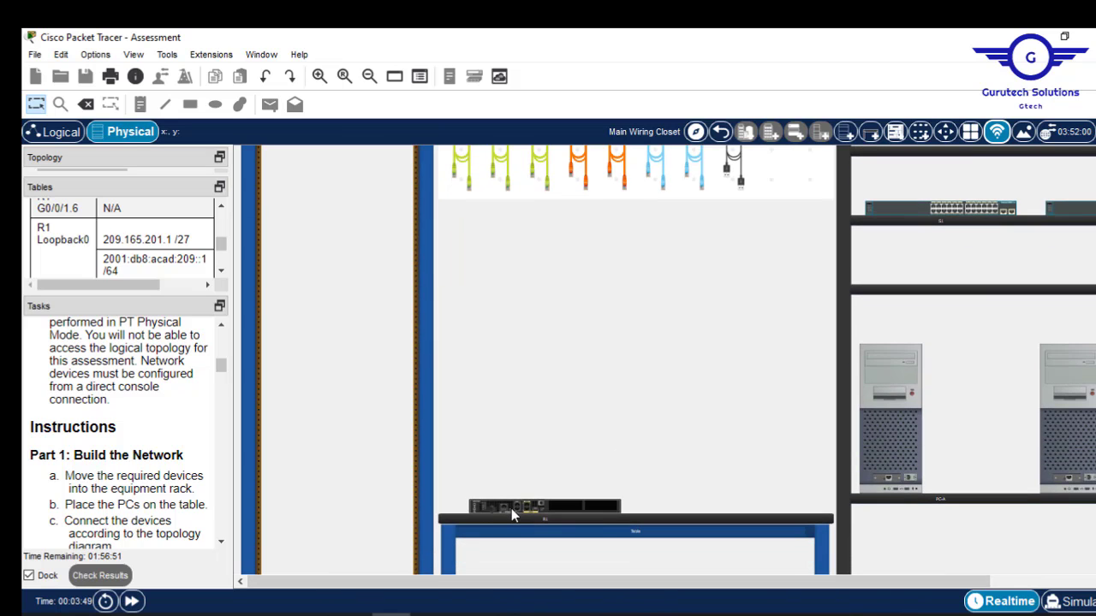
drag(511, 510, 304, 175)
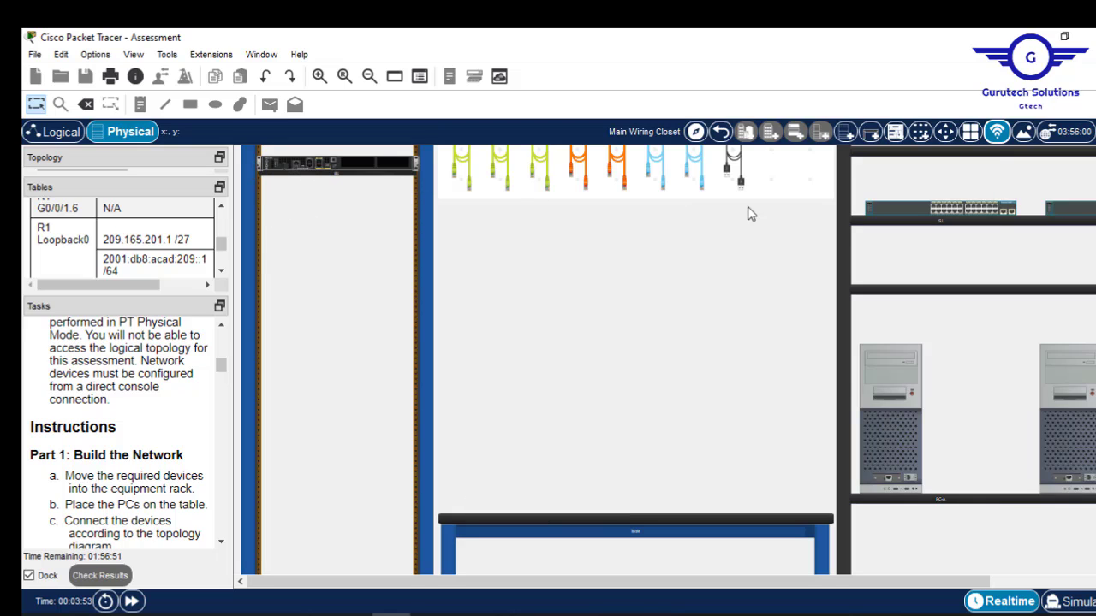
drag(930, 212, 328, 299)
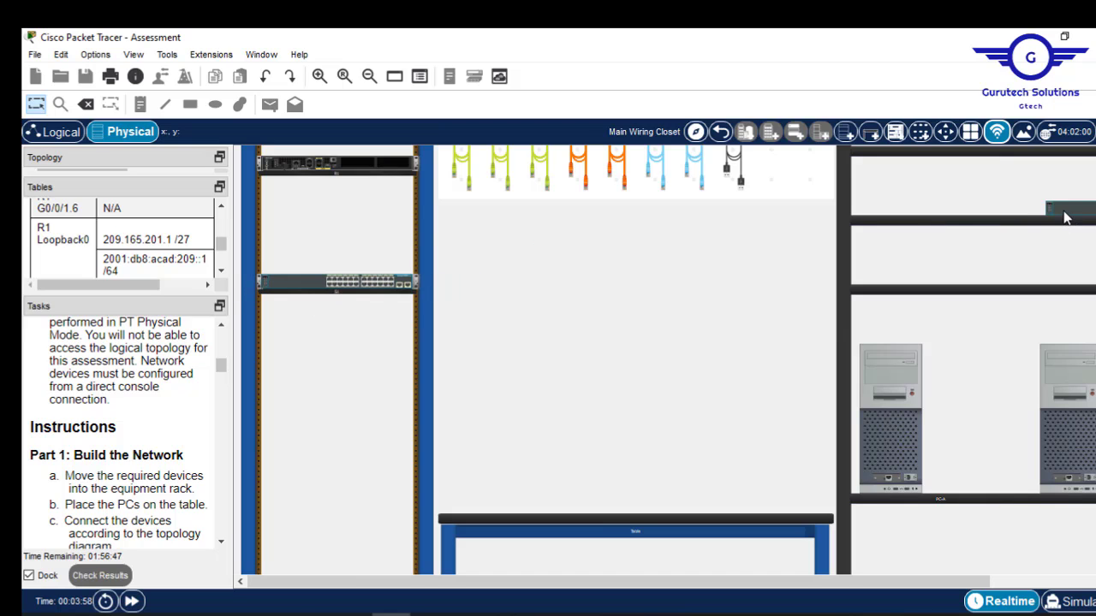
drag(1067, 218, 279, 321)
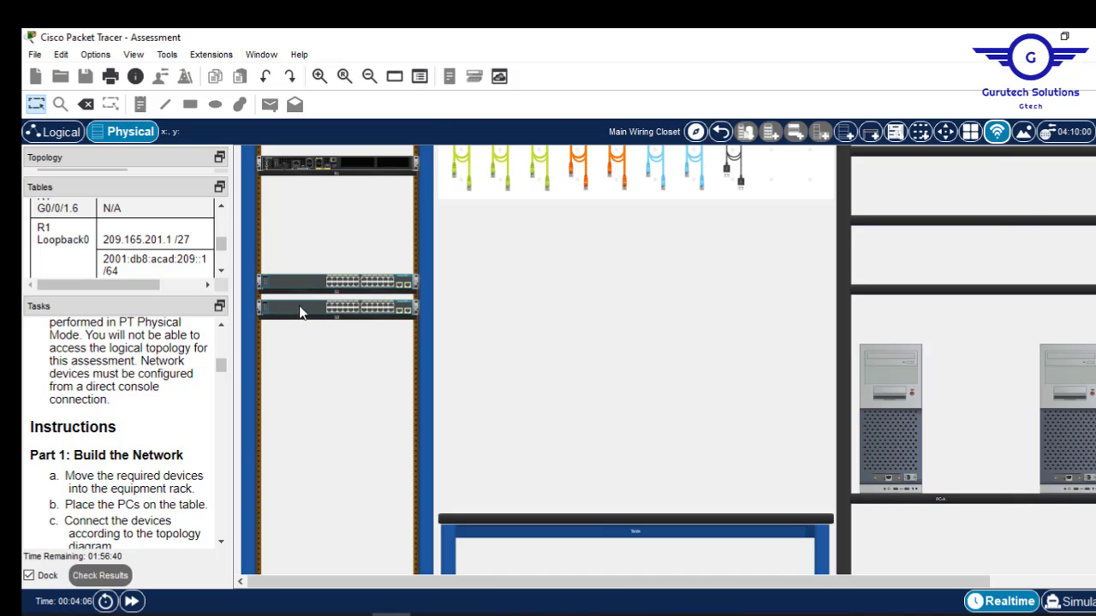
drag(318, 287, 317, 359)
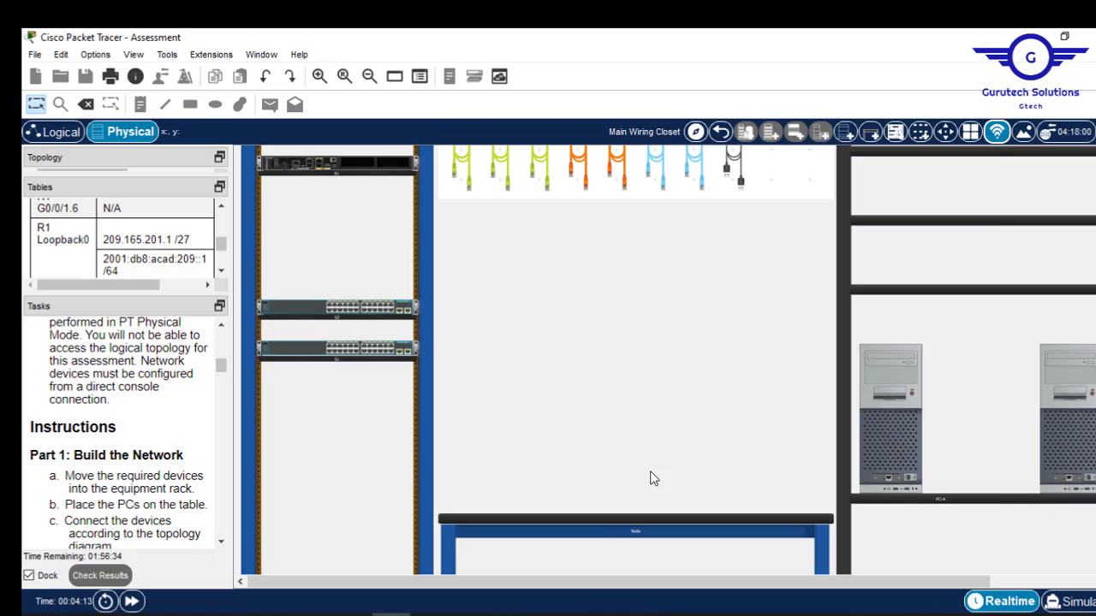
Place PC-A and PC-B side by side on the table.
drag(878, 453, 487, 466)
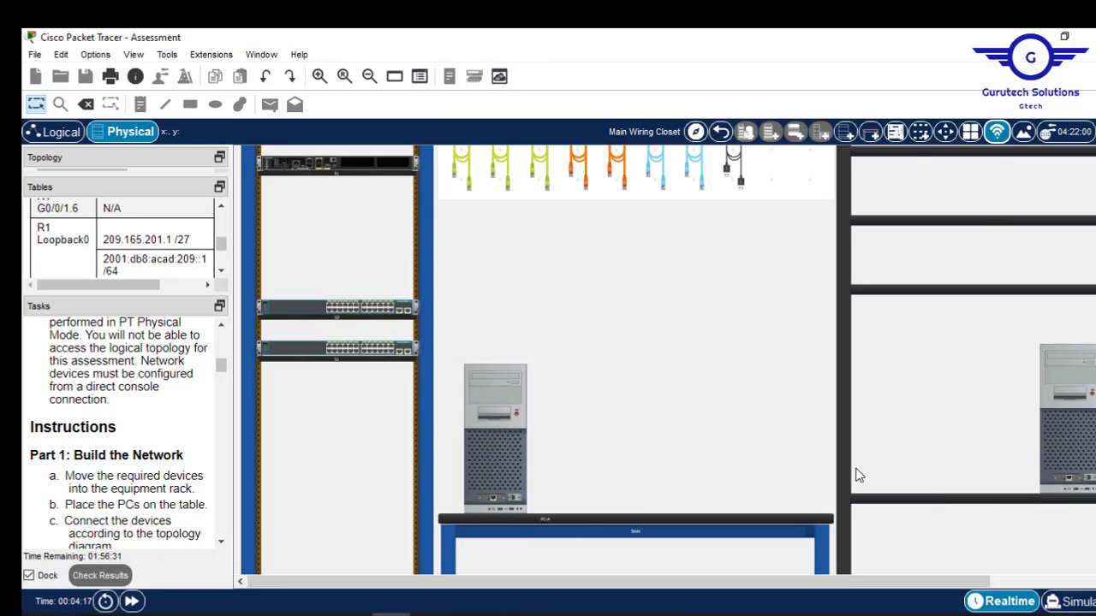
drag(1078, 436, 716, 460)
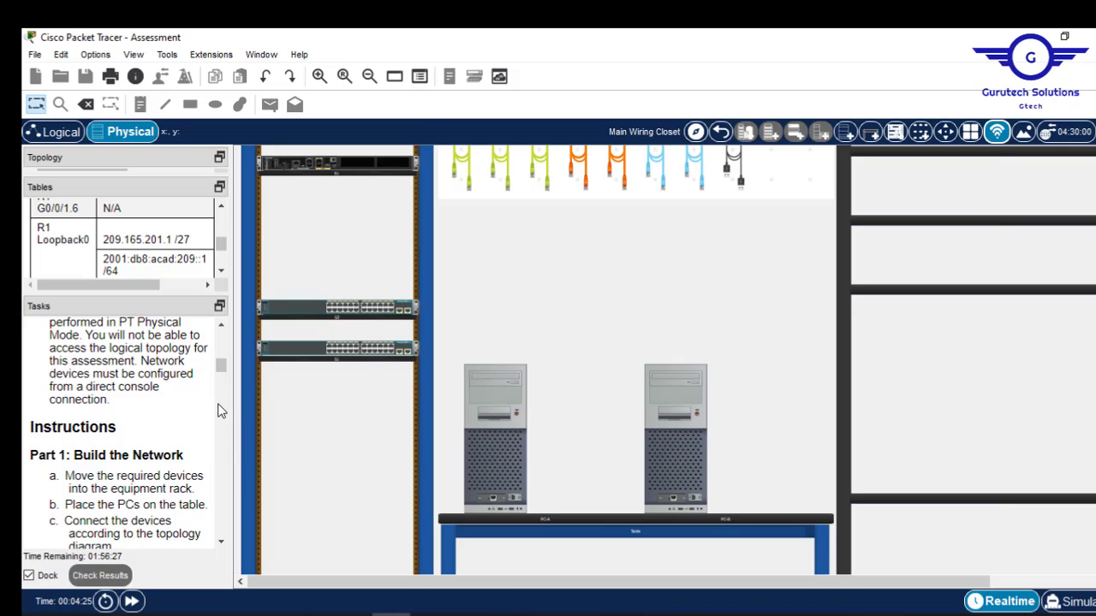
drag(222, 373, 224, 376)
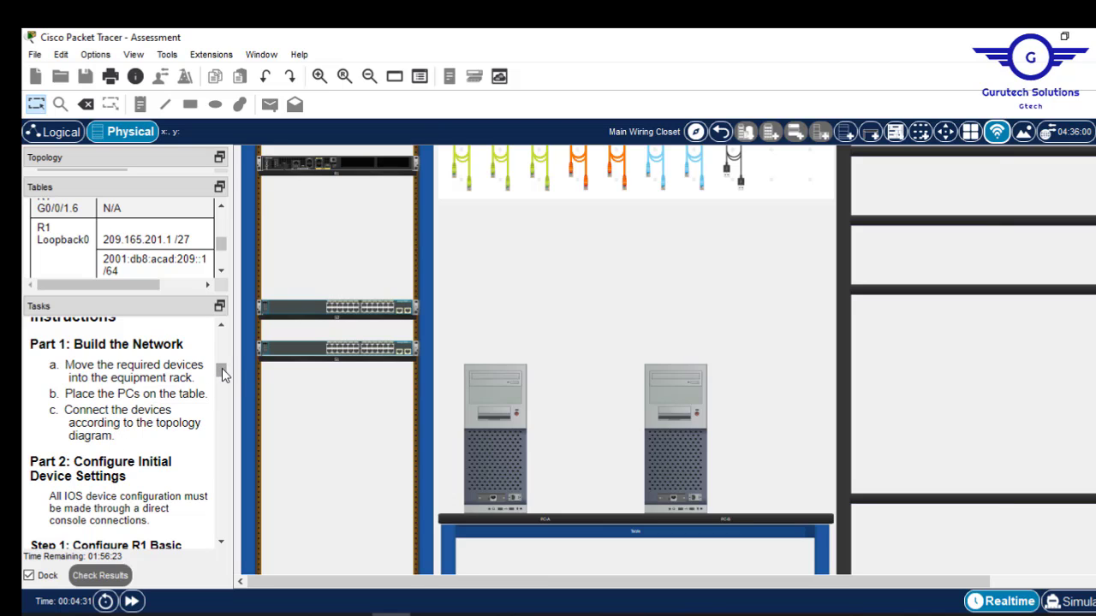
Widen the instruction panels and enlarge the Addressing Table and topology diagram areas.
drag(222, 370, 222, 335)
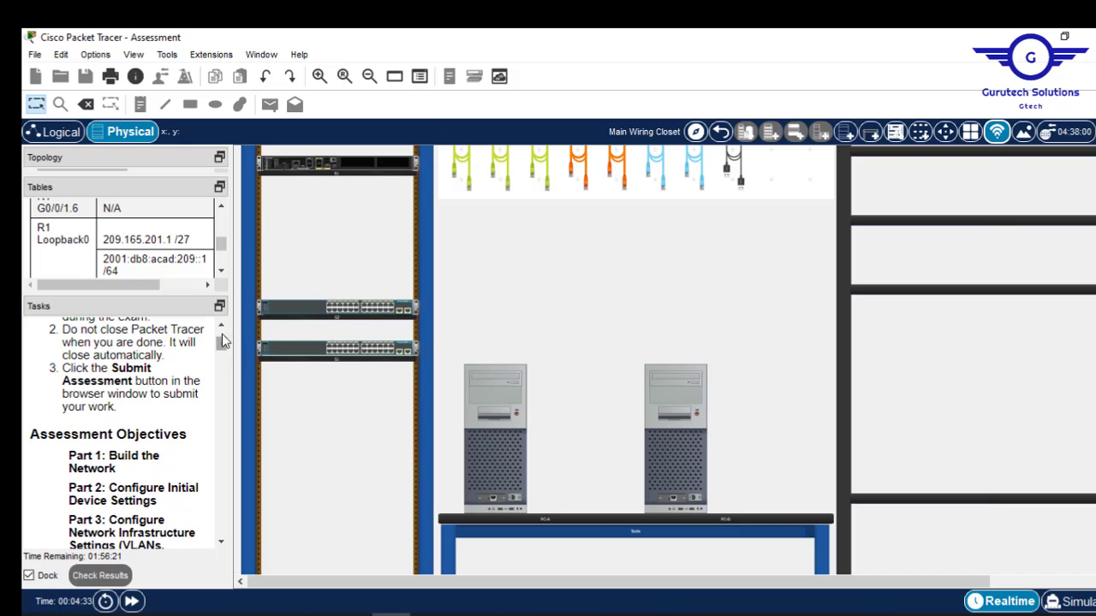
drag(236, 256, 495, 242)
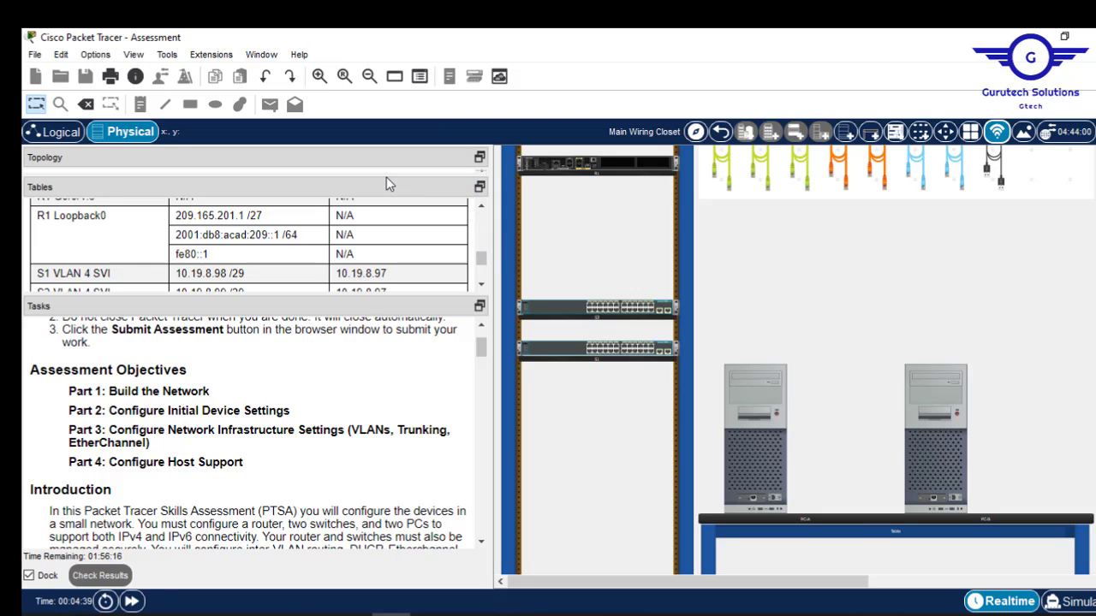
drag(348, 295, 324, 435)
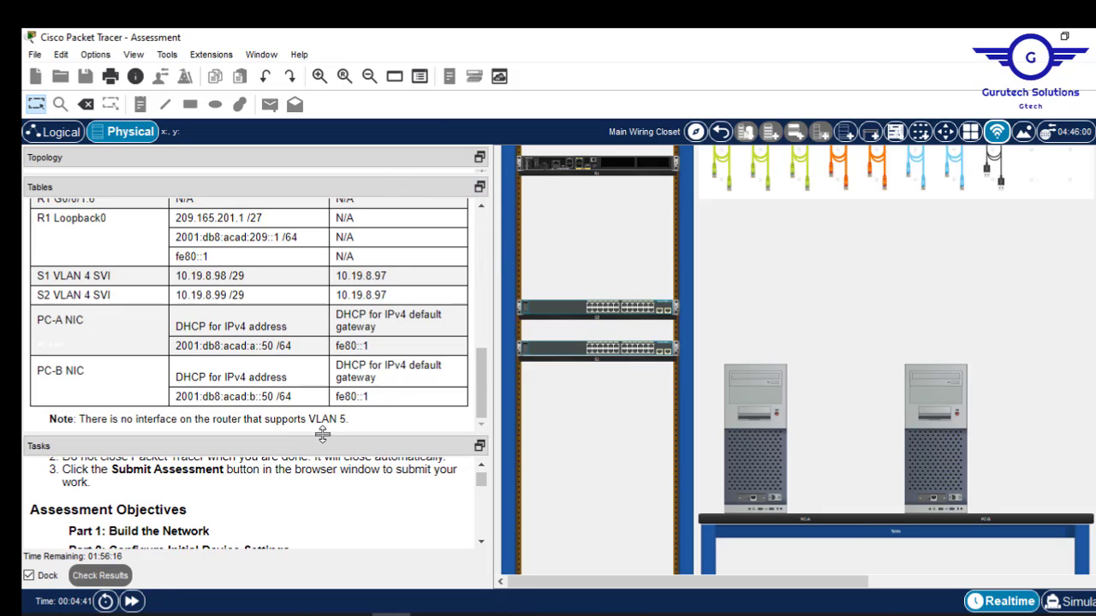
drag(332, 172, 307, 397)
drag(481, 221, 482, 240)
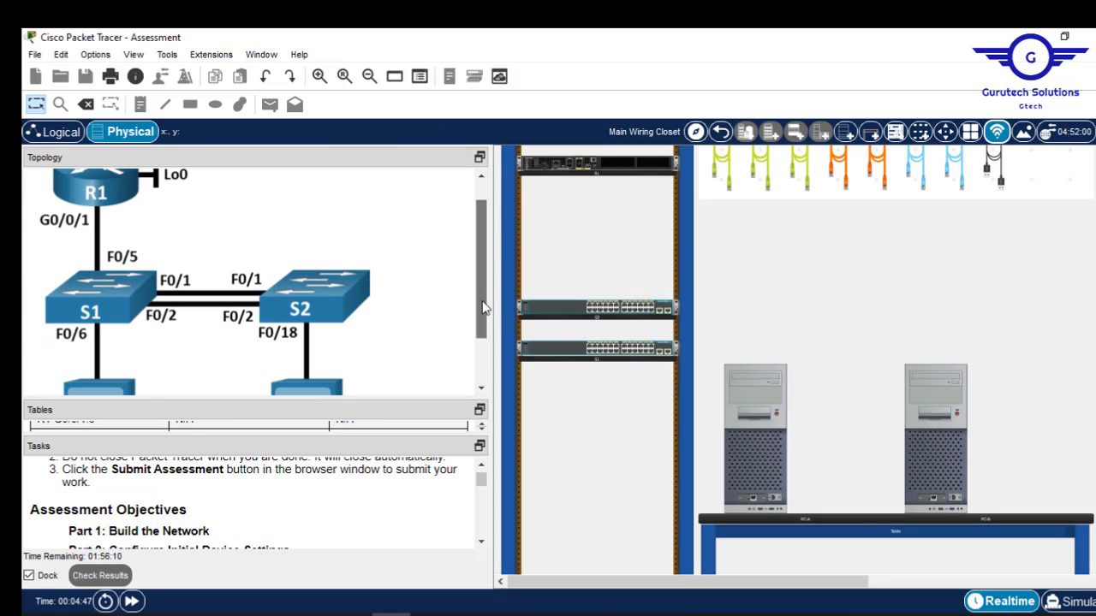
drag(481, 310, 481, 292)
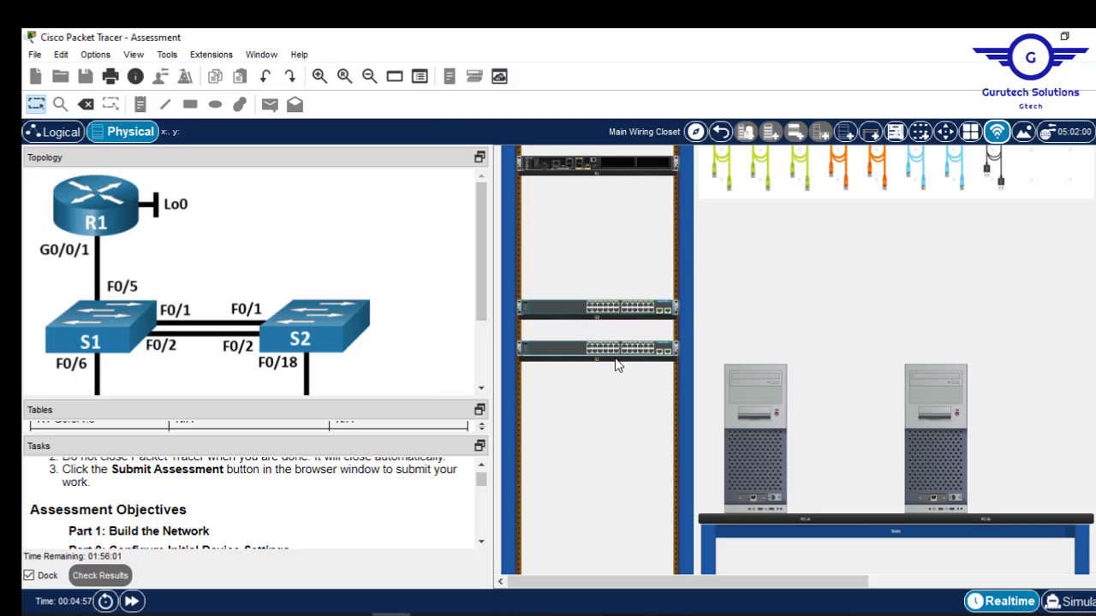
Swap the two switches' rack slots so S1 sits directly above S2.
drag(610, 311, 611, 377)
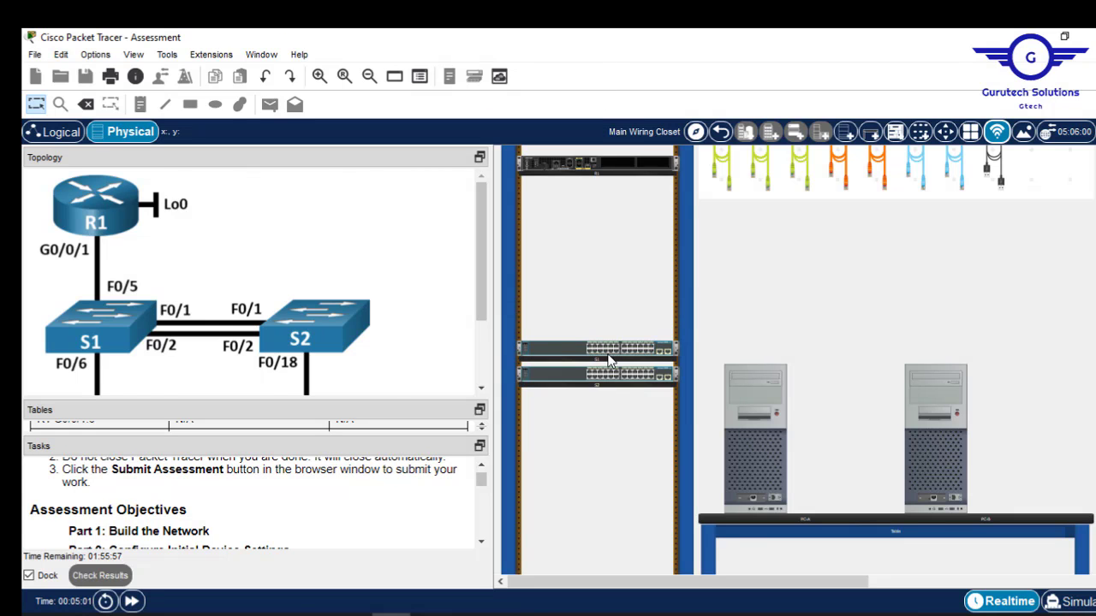
drag(625, 353, 627, 312)
drag(601, 383, 604, 358)
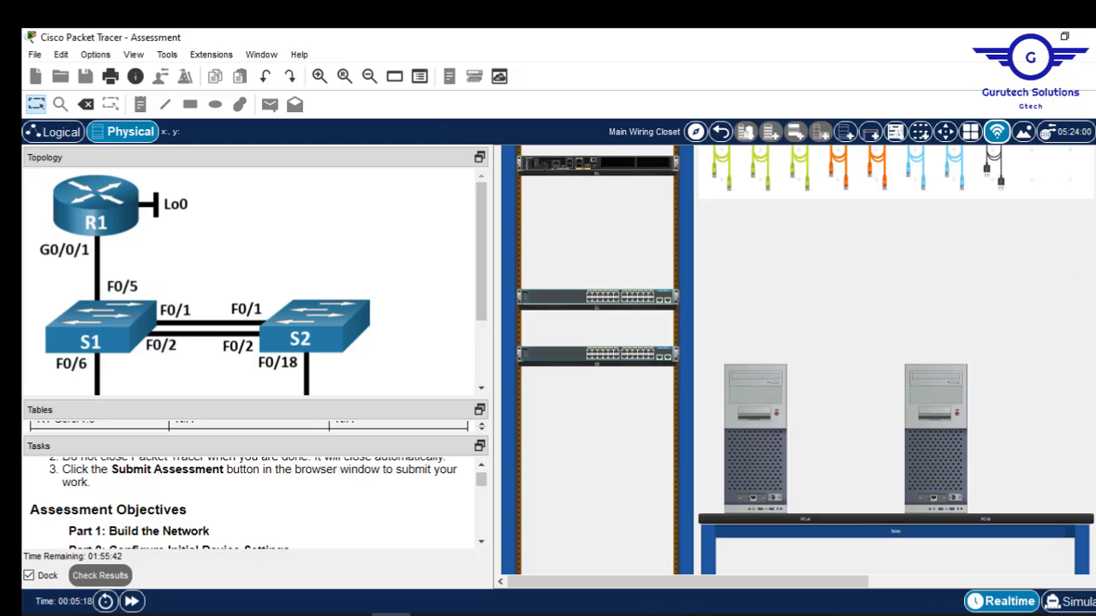
scroll(805, 359, up, 4)
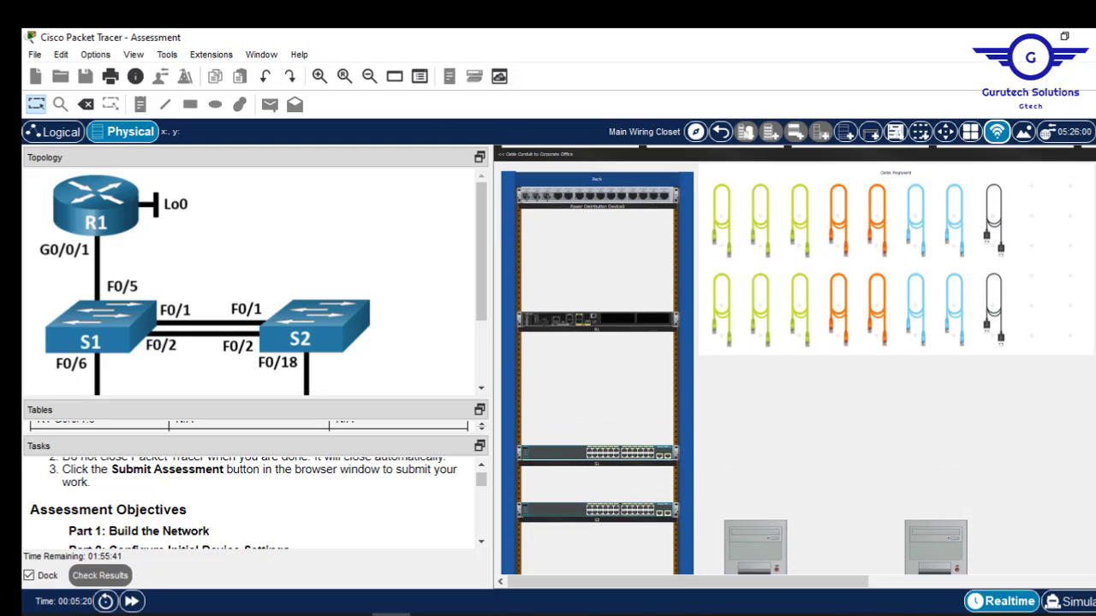
Run a copper straight-through cable from R1 GigabitEthernet0/0/1 to S1 FastEthernet0/5.
click(756, 316)
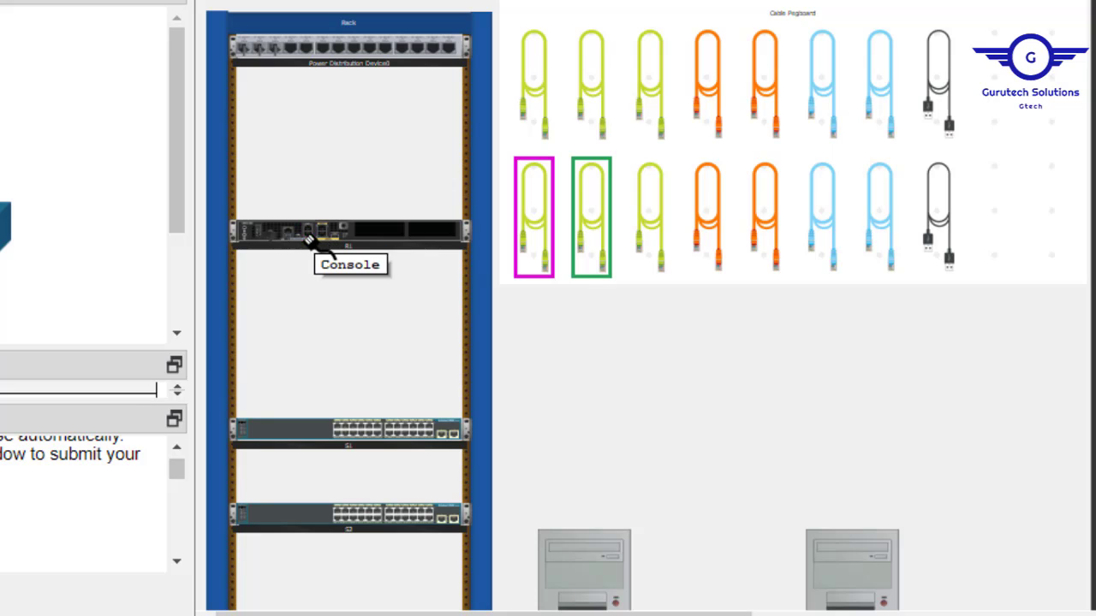
click(312, 231)
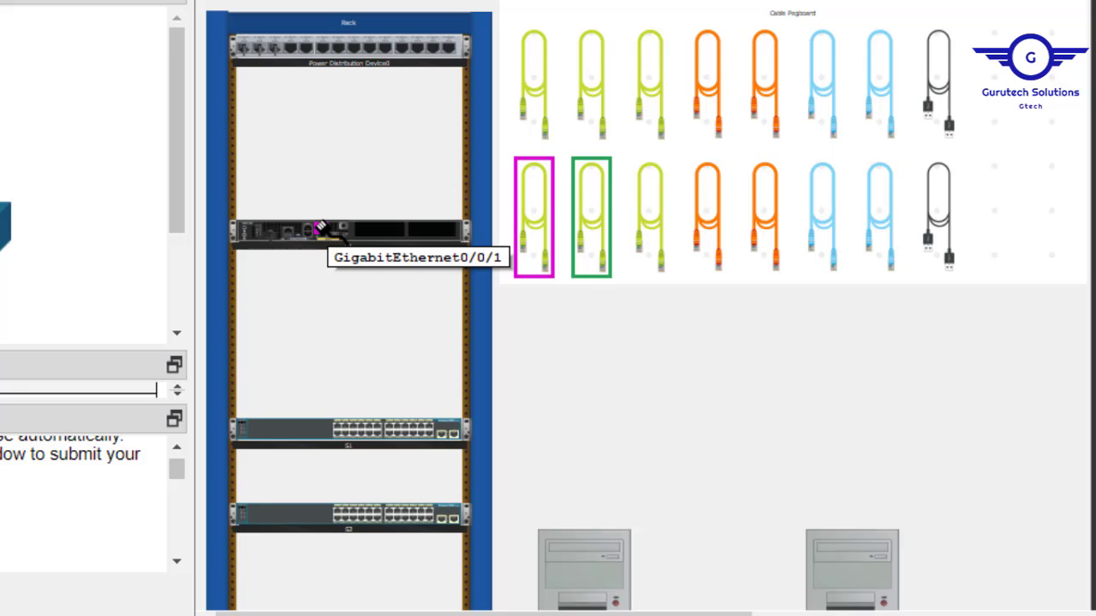
click(319, 226)
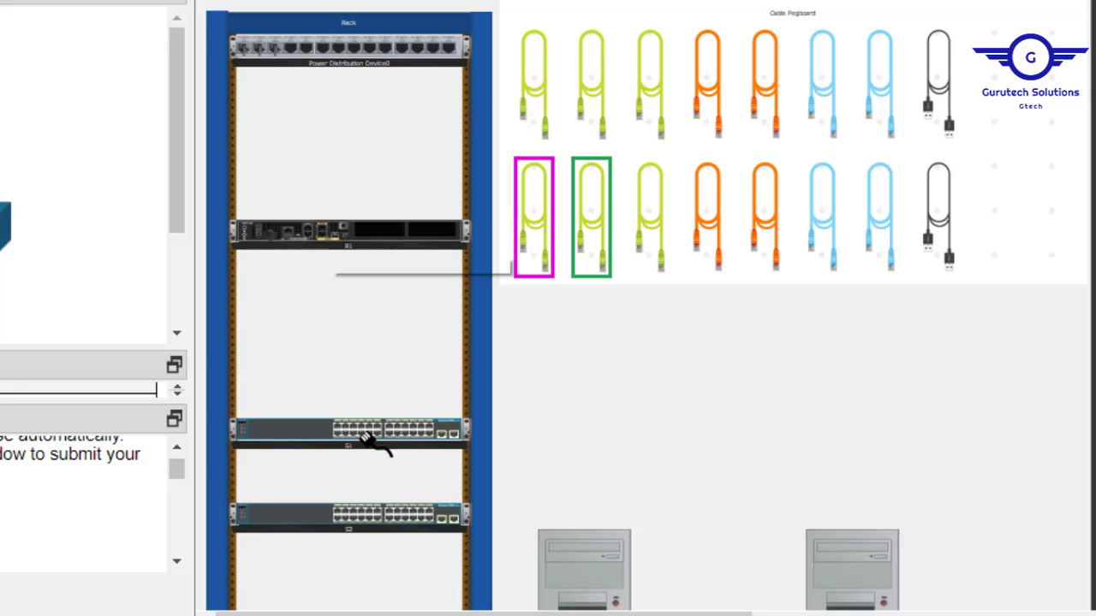
click(321, 229)
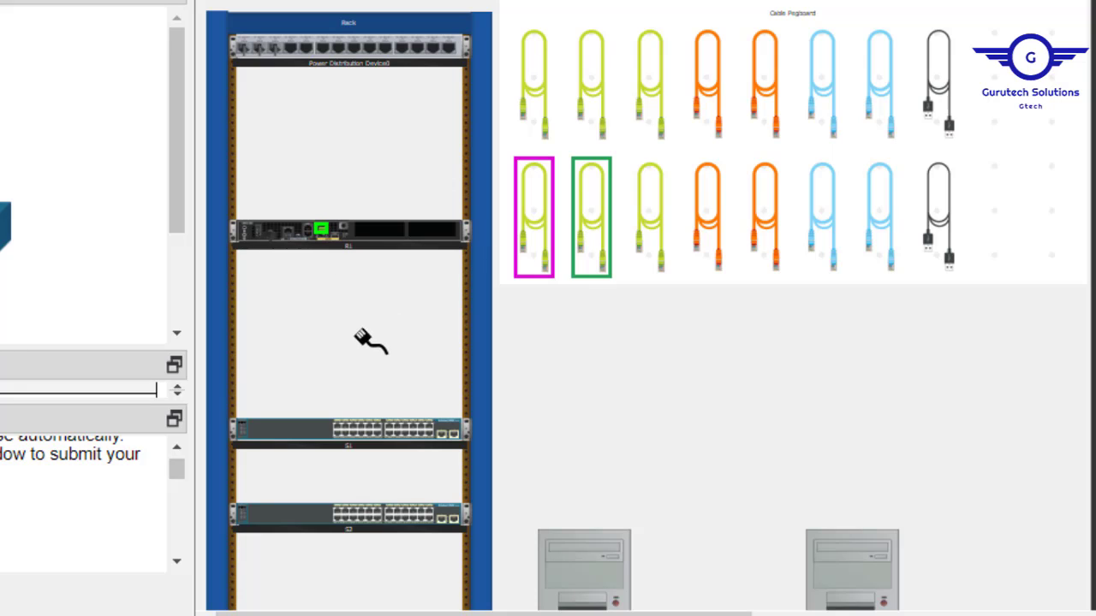
click(352, 427)
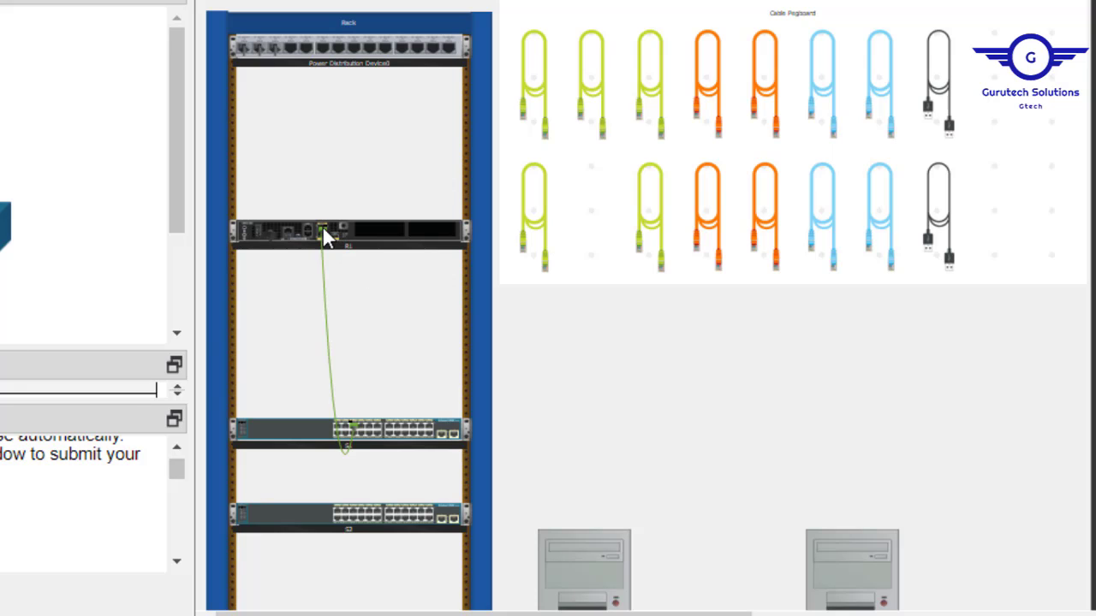
mouse_move(322, 228)
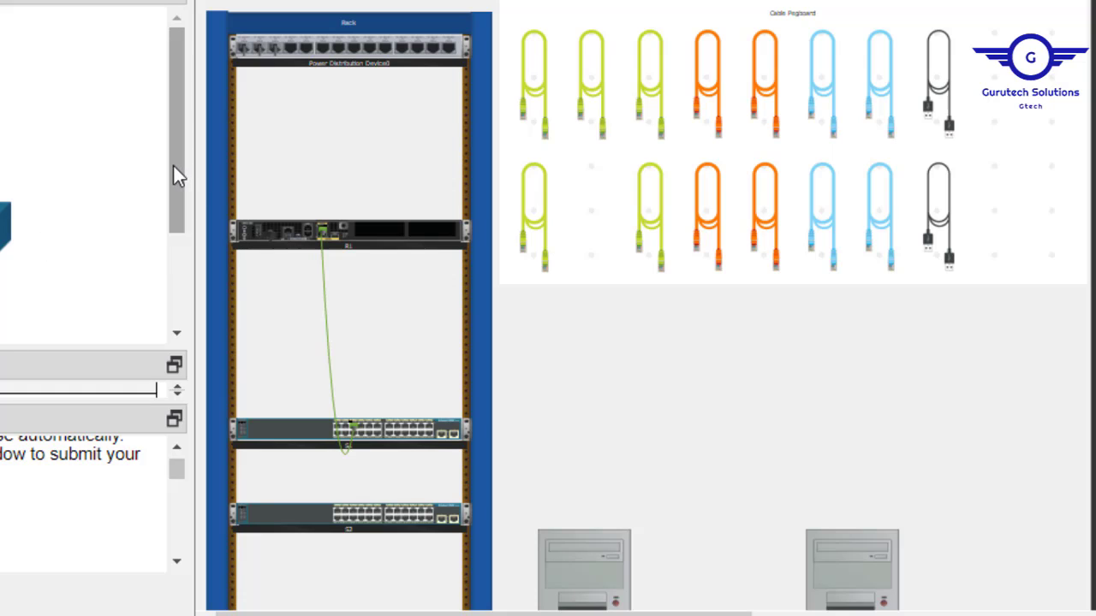
drag(173, 165, 195, 261)
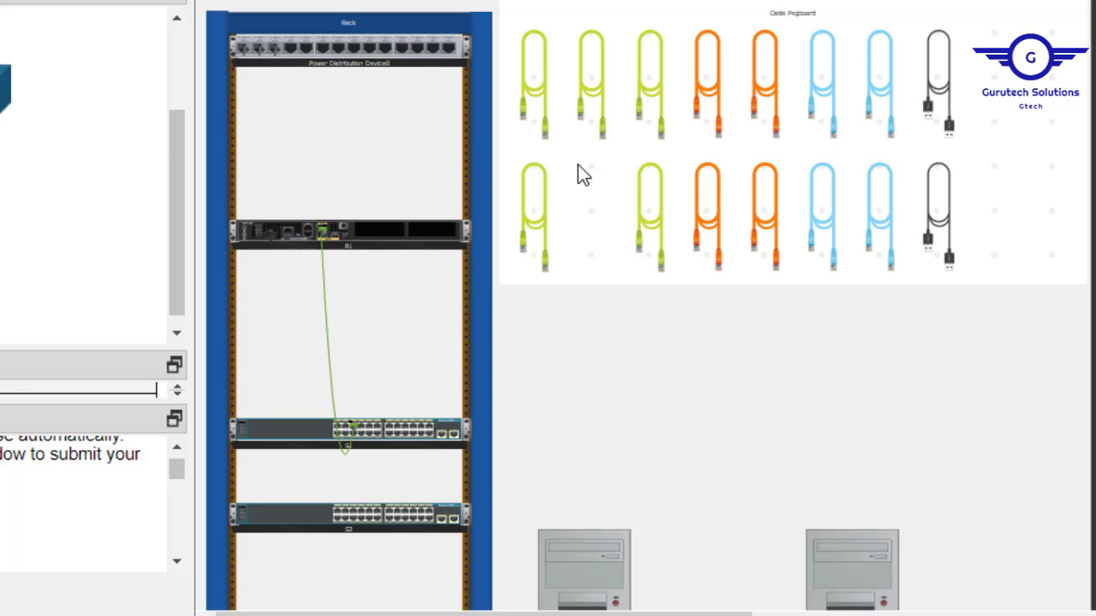
Run a second straight-through cable from S1 FastEthernet0/6 to PC-A FastEthernet0.
click(536, 203)
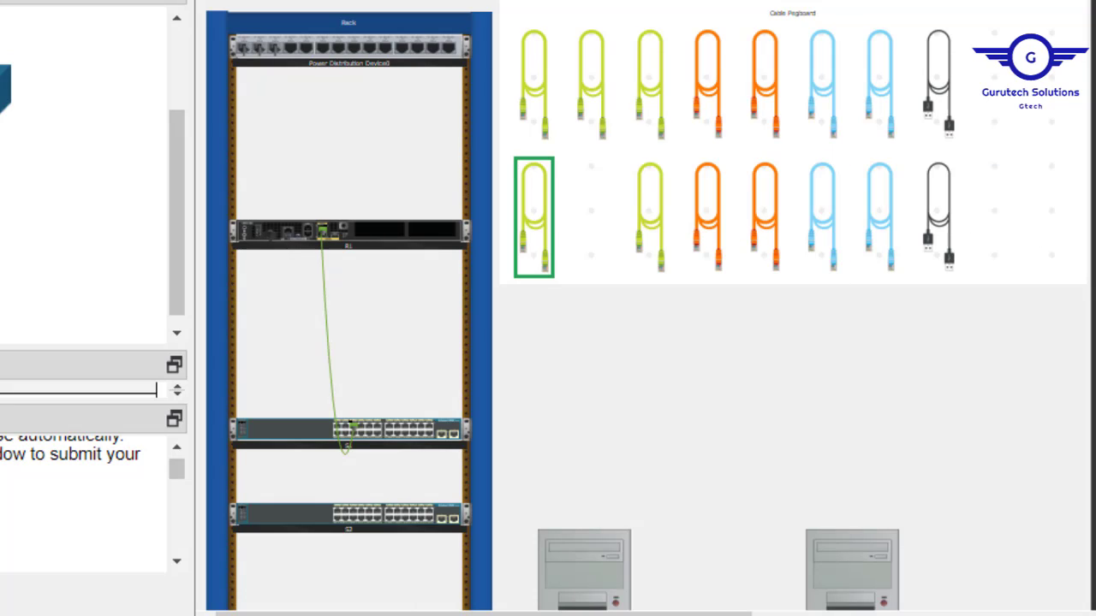
scroll(658, 304, down, 3)
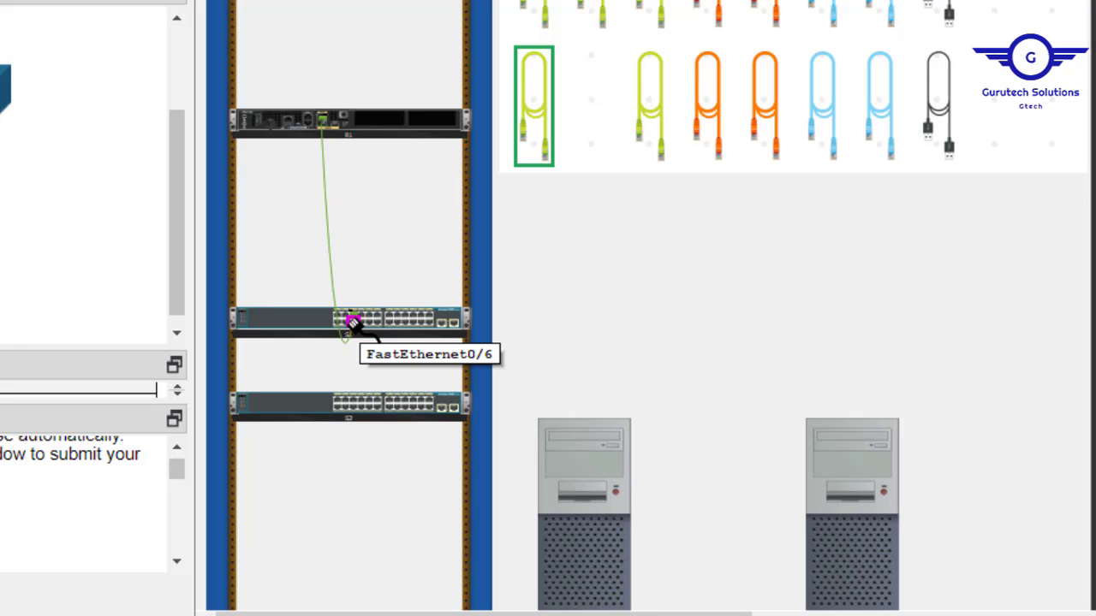
click(352, 323)
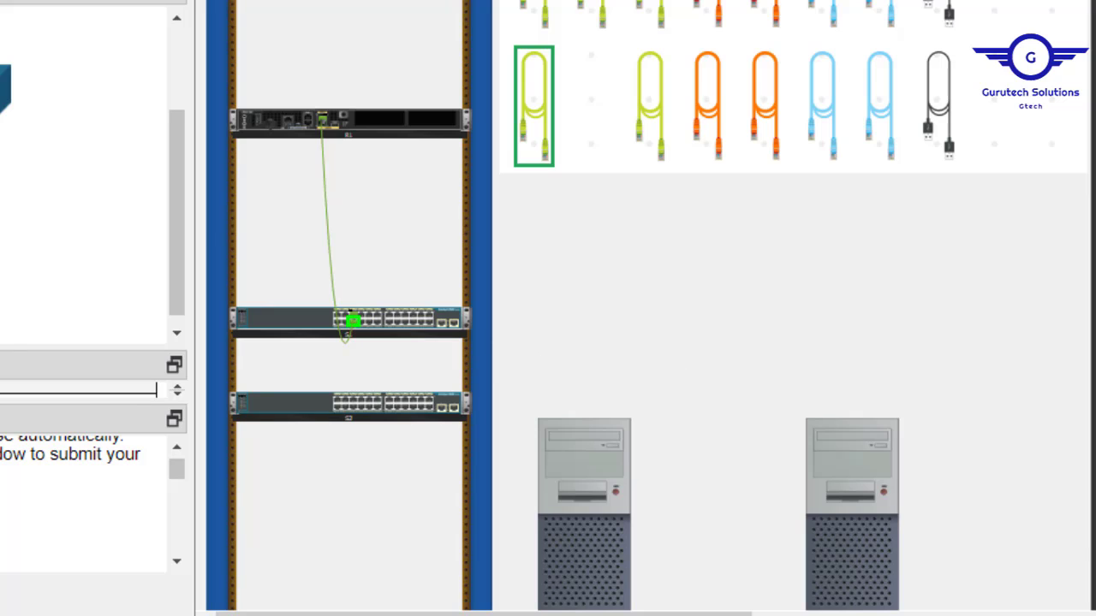
scroll(983, 269, down, 3)
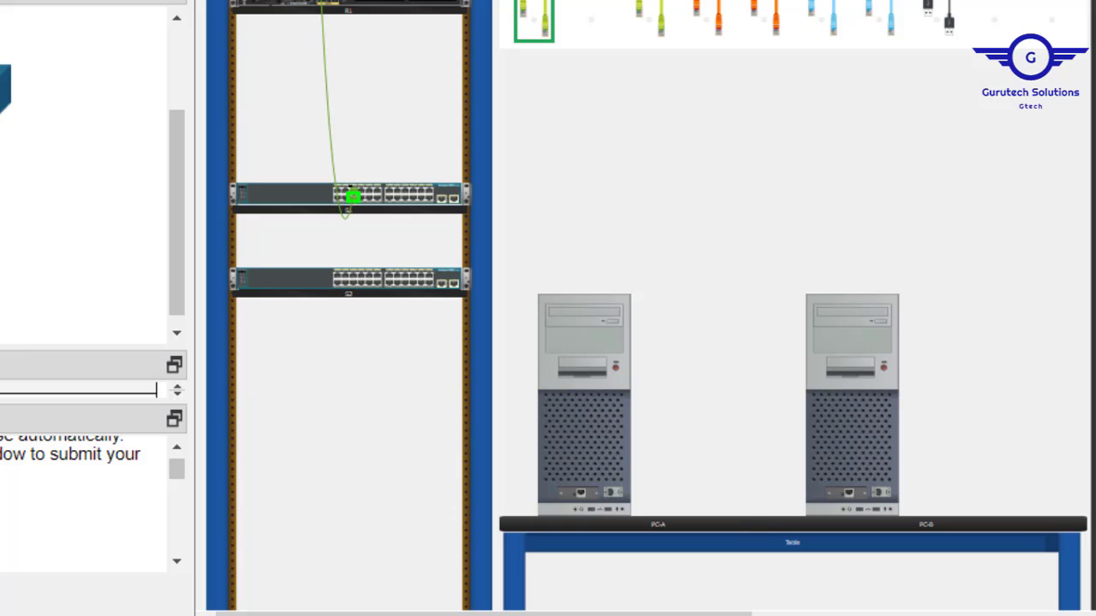
click(580, 494)
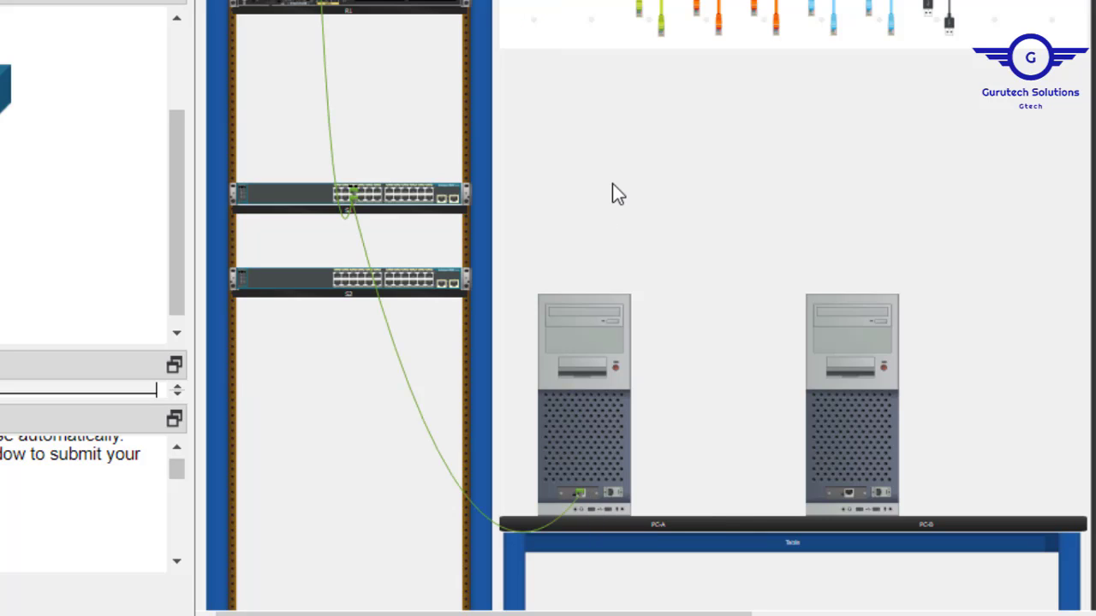
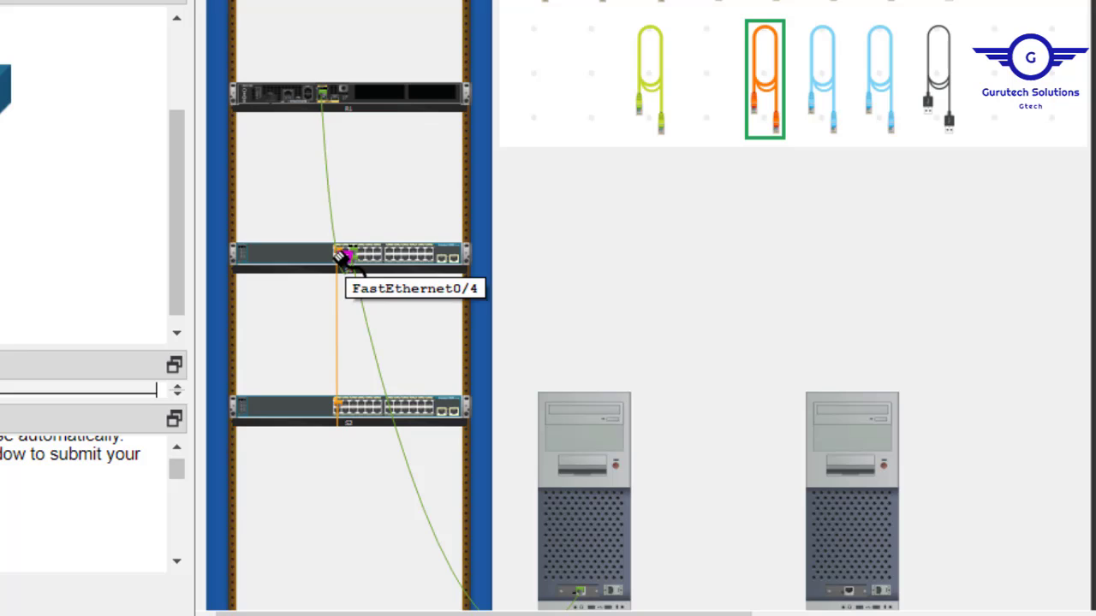
Reposition S1 in the rack, then run a crossover cable between S1 Fa0/2 and S2 Fa0/2.
mouse_move(342, 261)
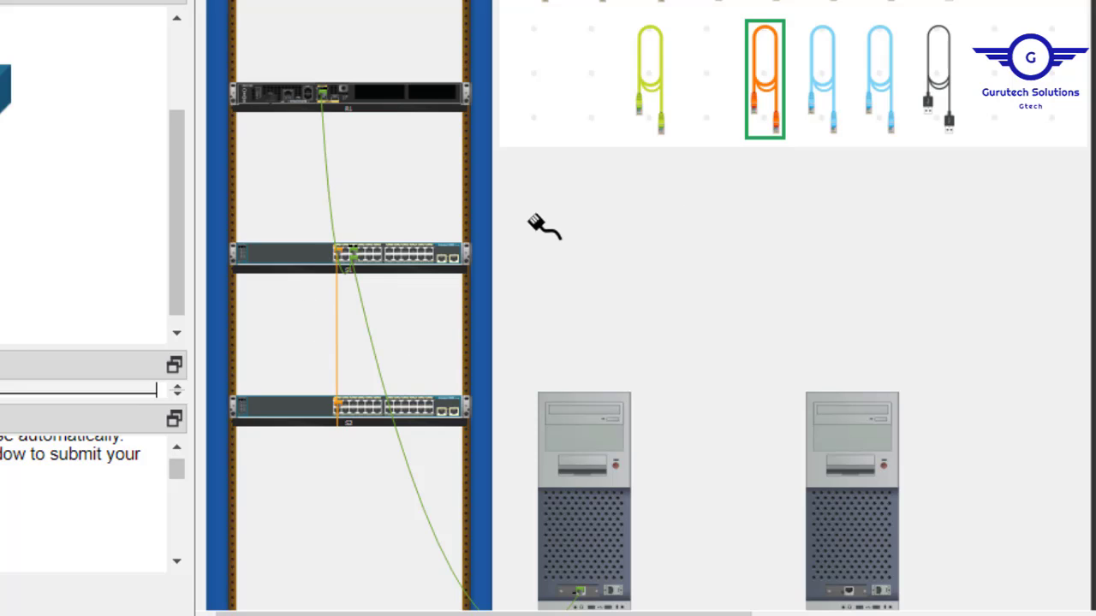
key(Escape)
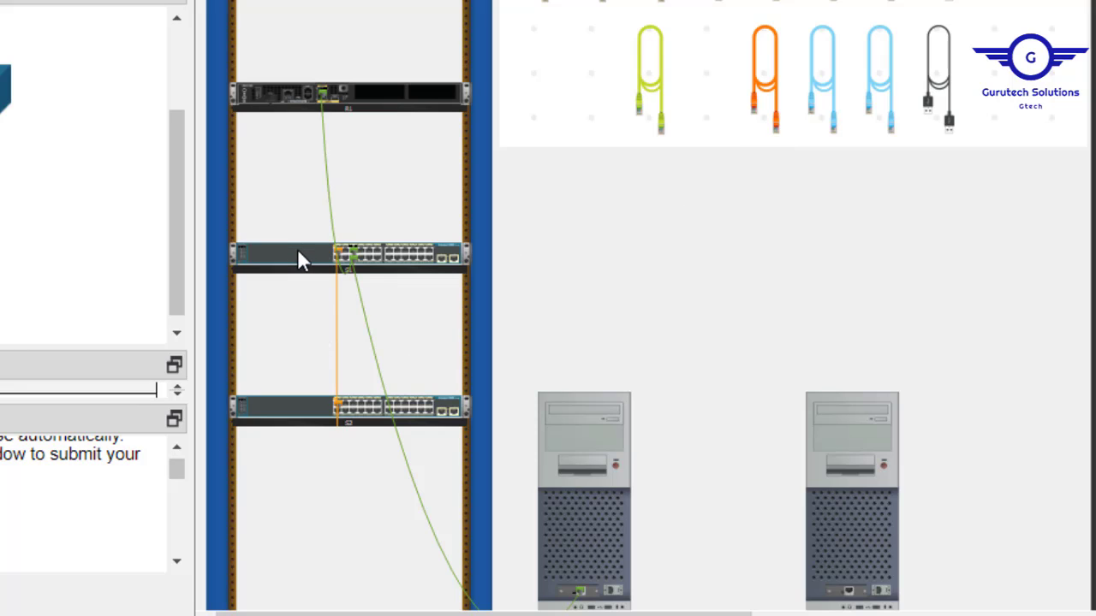
drag(286, 250, 318, 296)
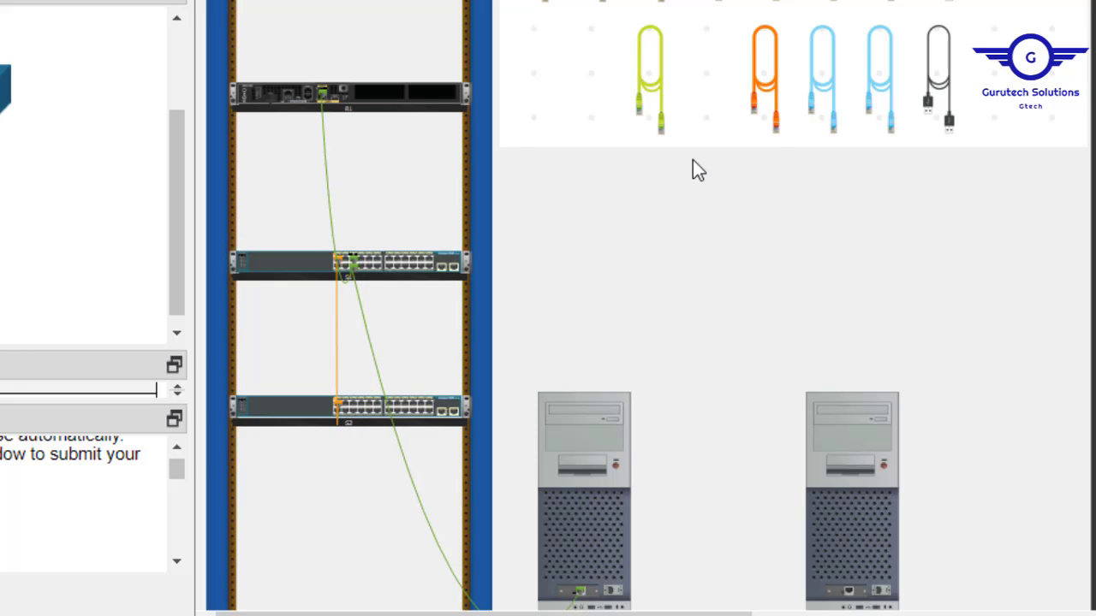
click(767, 78)
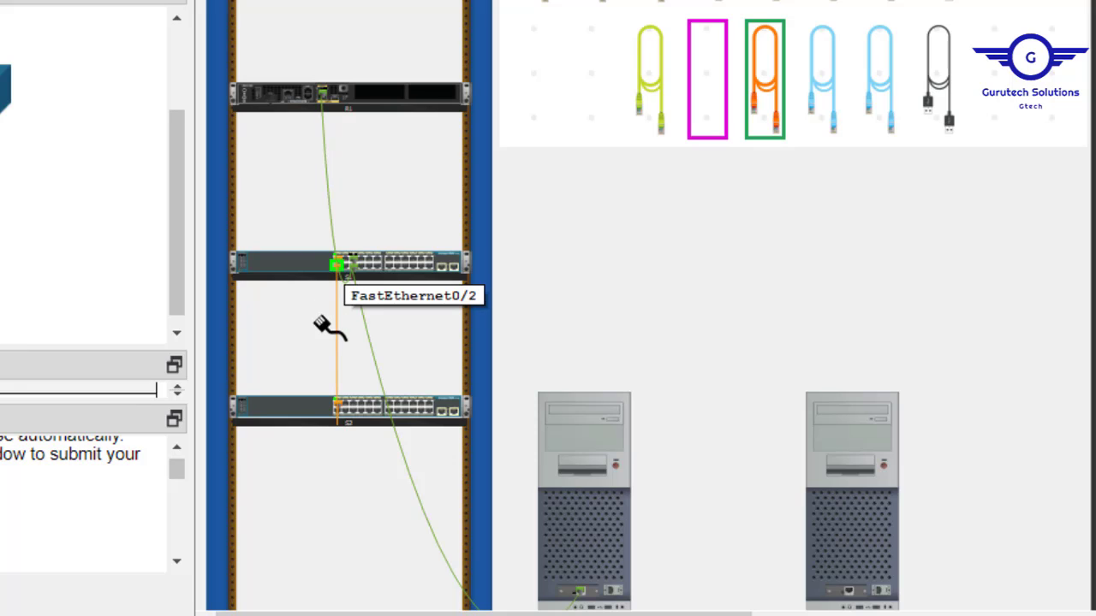
click(338, 413)
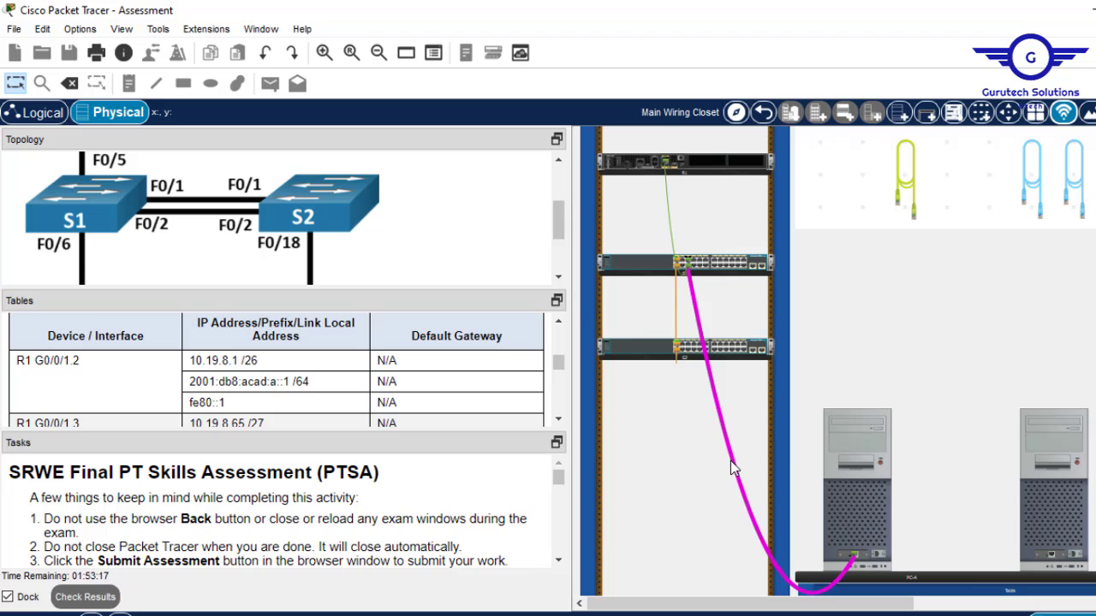
mouse_move(734, 469)
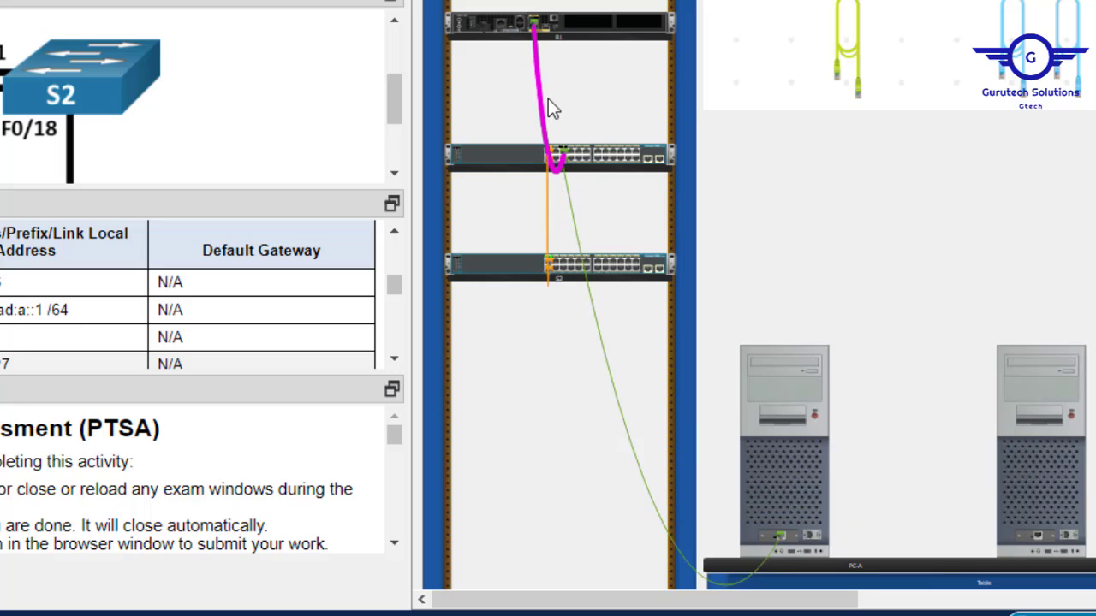
mouse_move(539, 99)
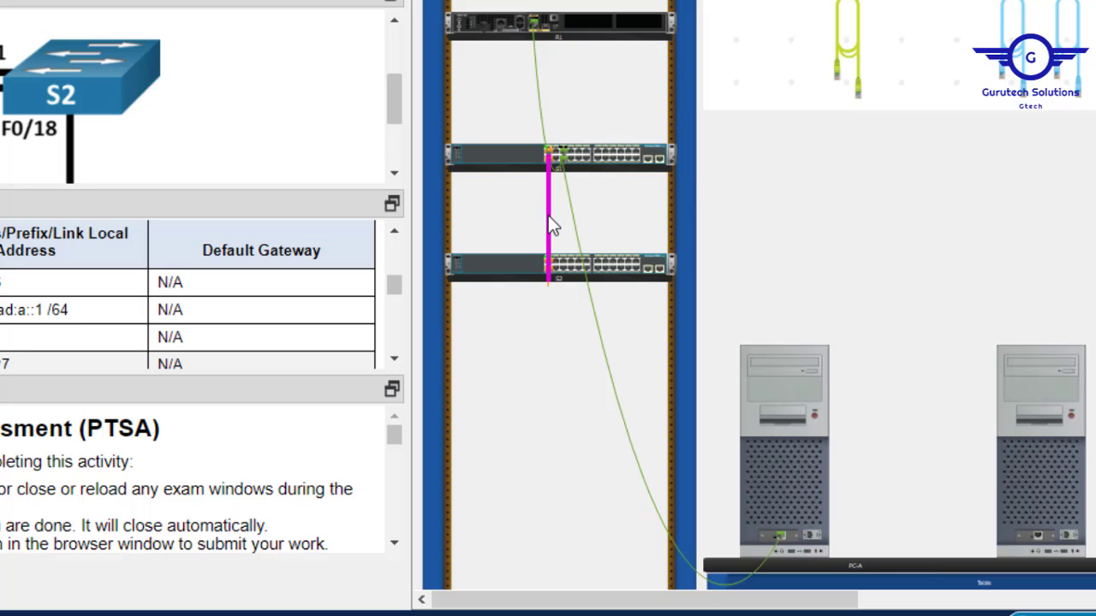
mouse_move(549, 217)
mouse_move(551, 274)
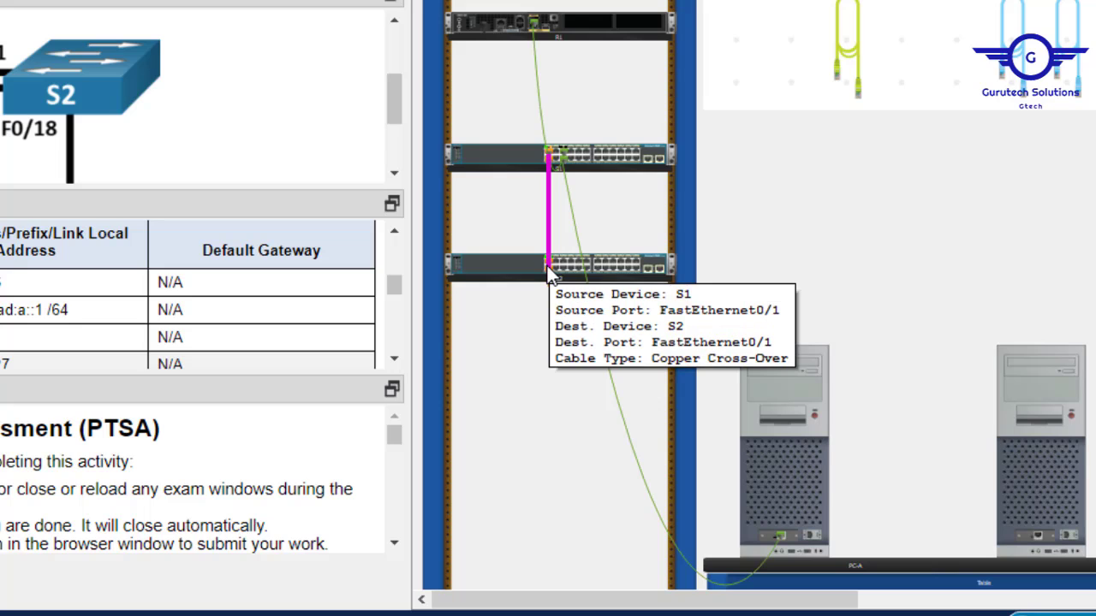
mouse_move(552, 158)
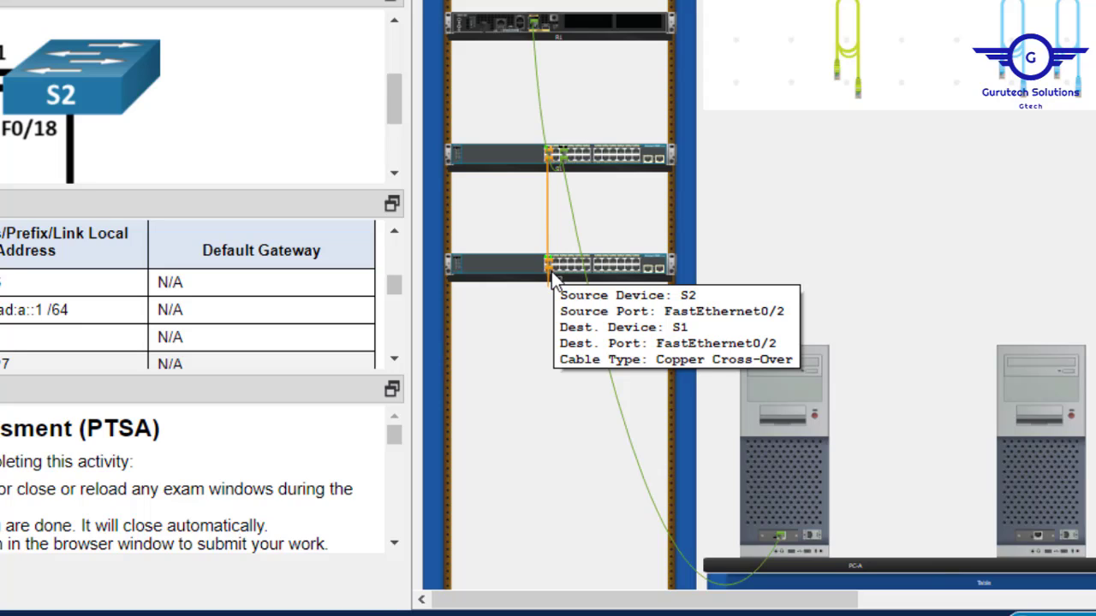
mouse_move(391, 112)
mouse_down()
mouse_move(388, 134)
mouse_move(397, 112)
mouse_move(397, 129)
mouse_up()
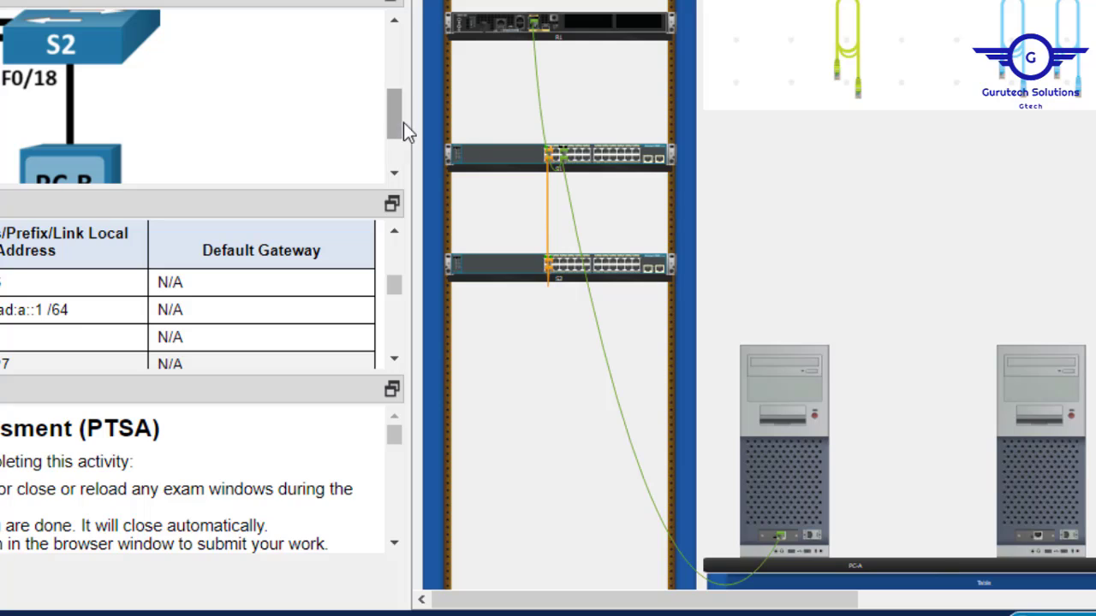
Cable S2 FastEthernet0/18 to PC-B with a copper straight-through cable.
click(845, 41)
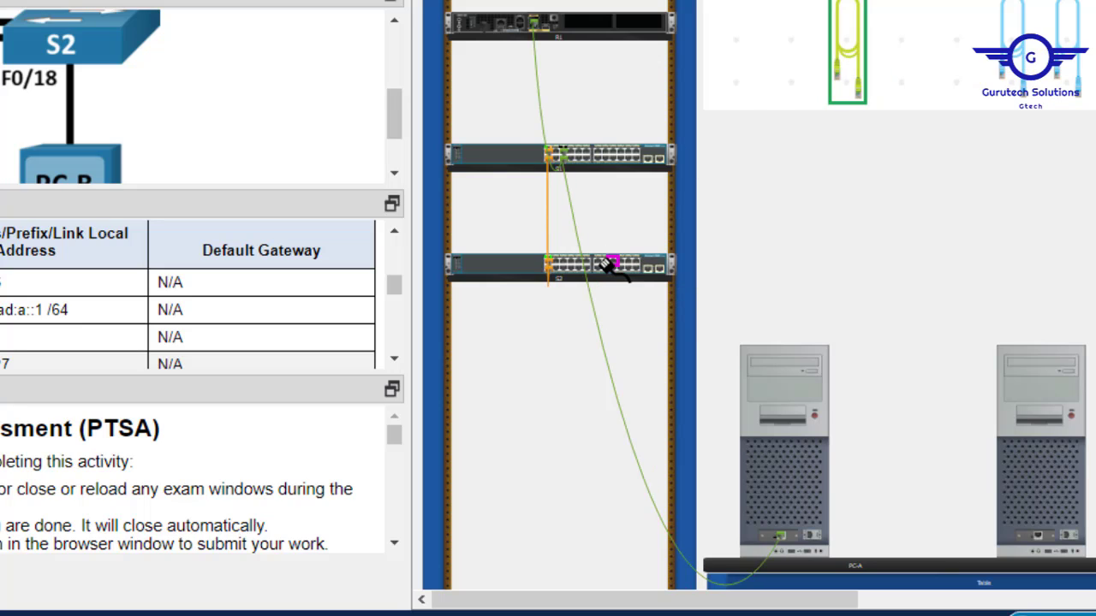
click(624, 265)
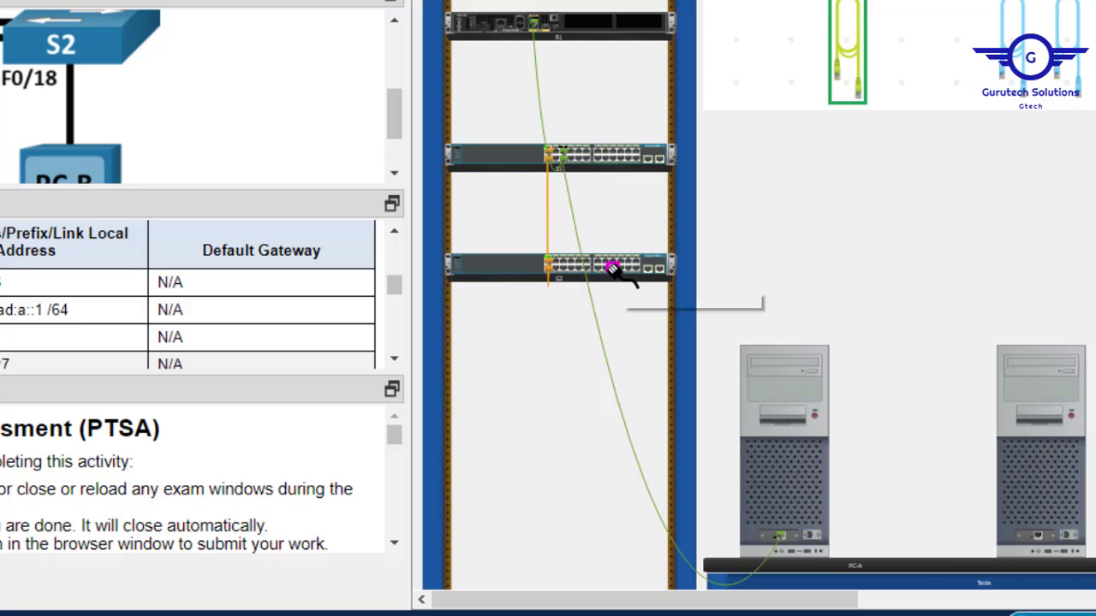
click(612, 268)
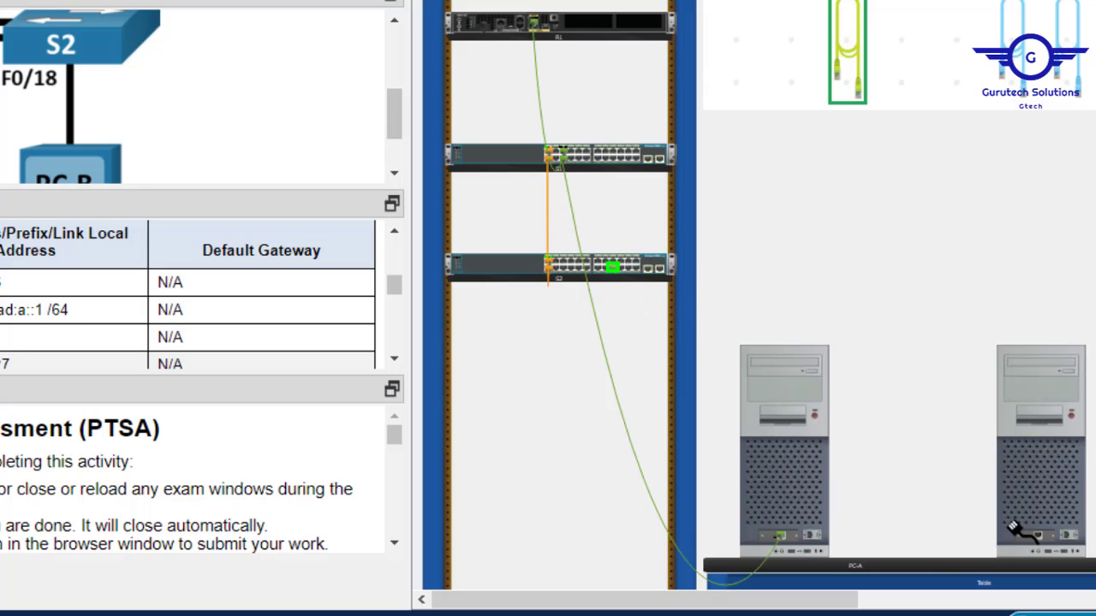
click(1038, 536)
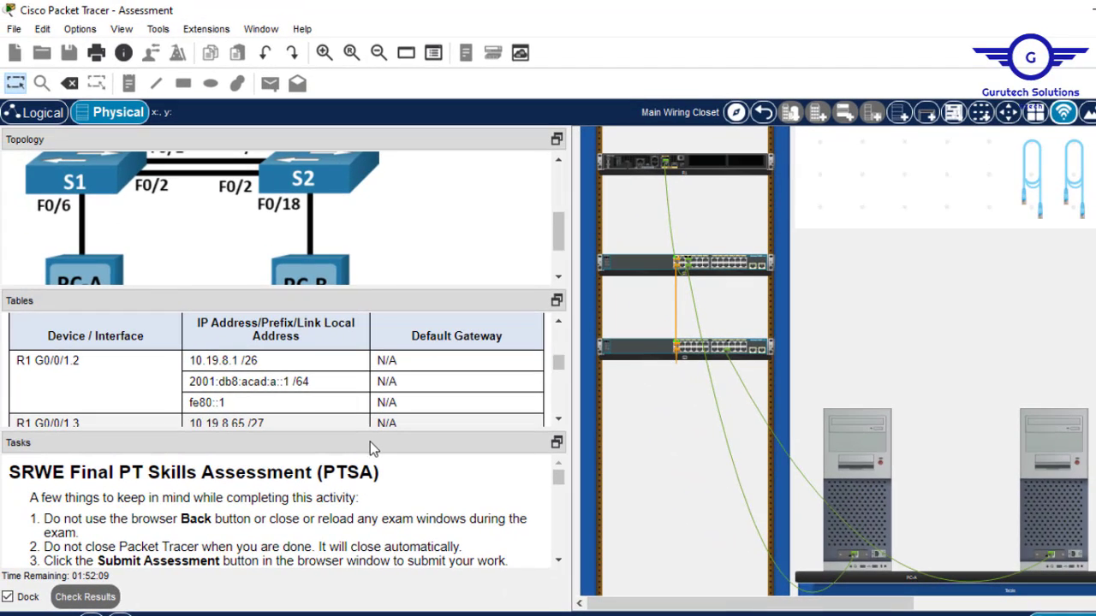
Collapse the address table and bring Part 2, Step 1 (R1 basic settings) into view in Tasks.
drag(365, 430, 386, 299)
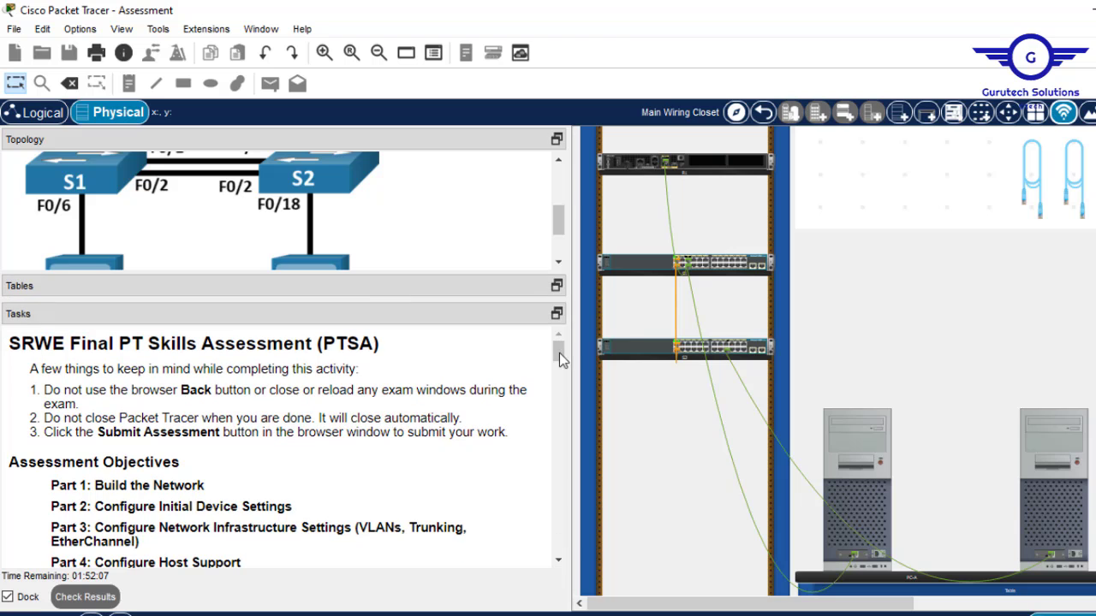
drag(557, 355, 563, 395)
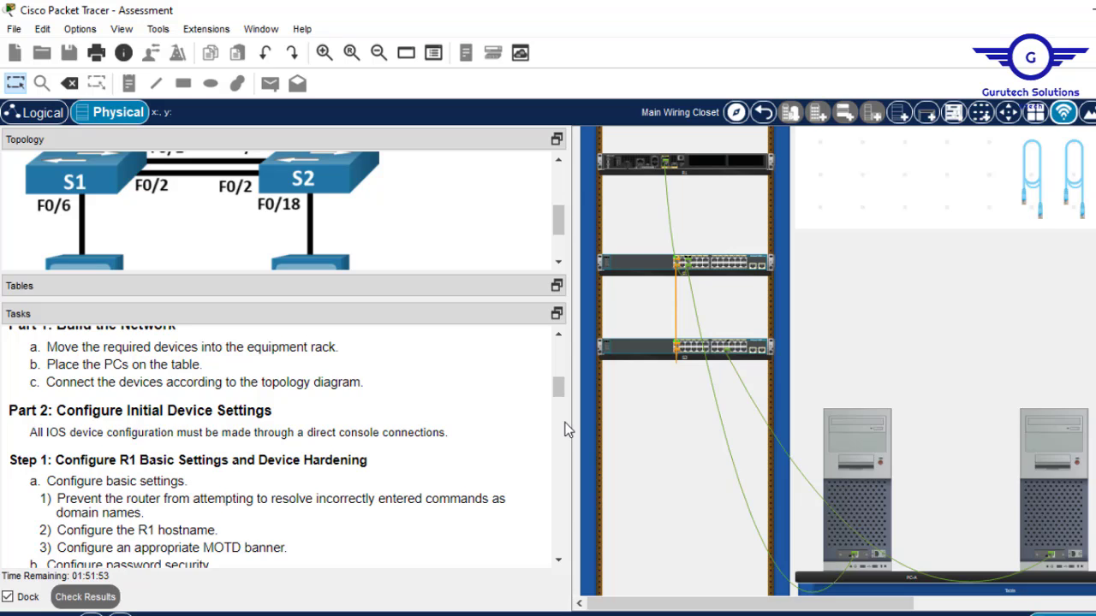
scroll(564, 396, down, 1)
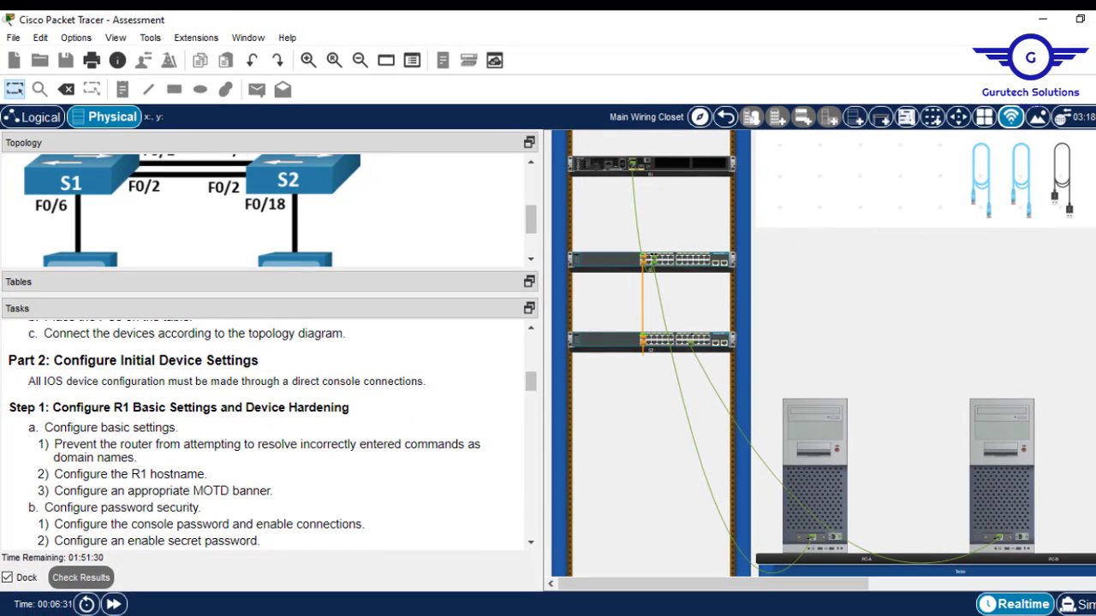
scroll(648, 212, up, 2)
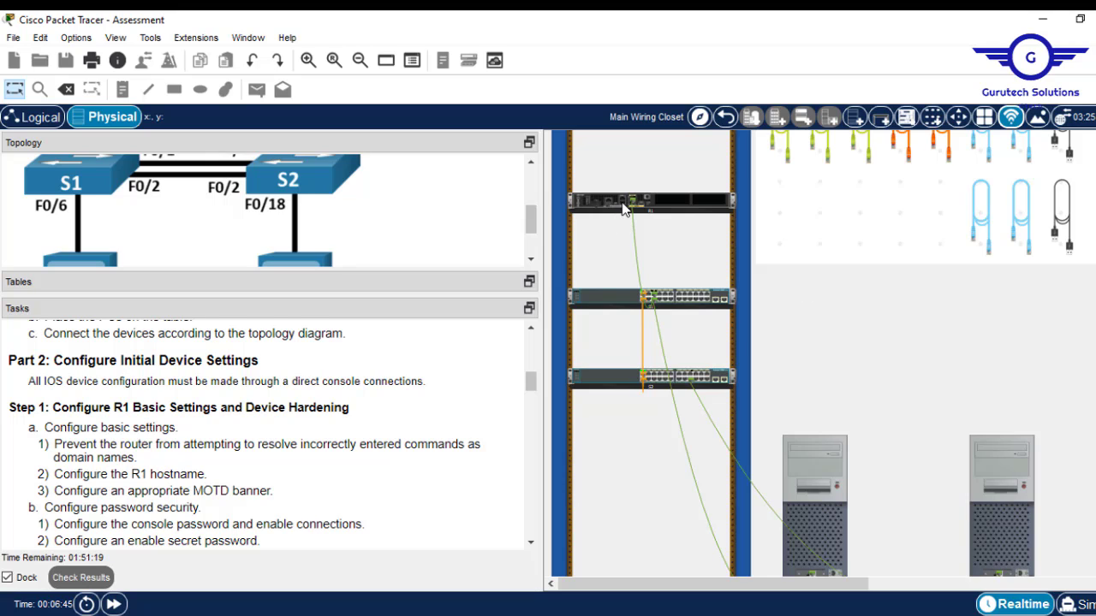
Connect a console cable from R1's Console port to PC-B's RS 232 port.
mouse_move(623, 208)
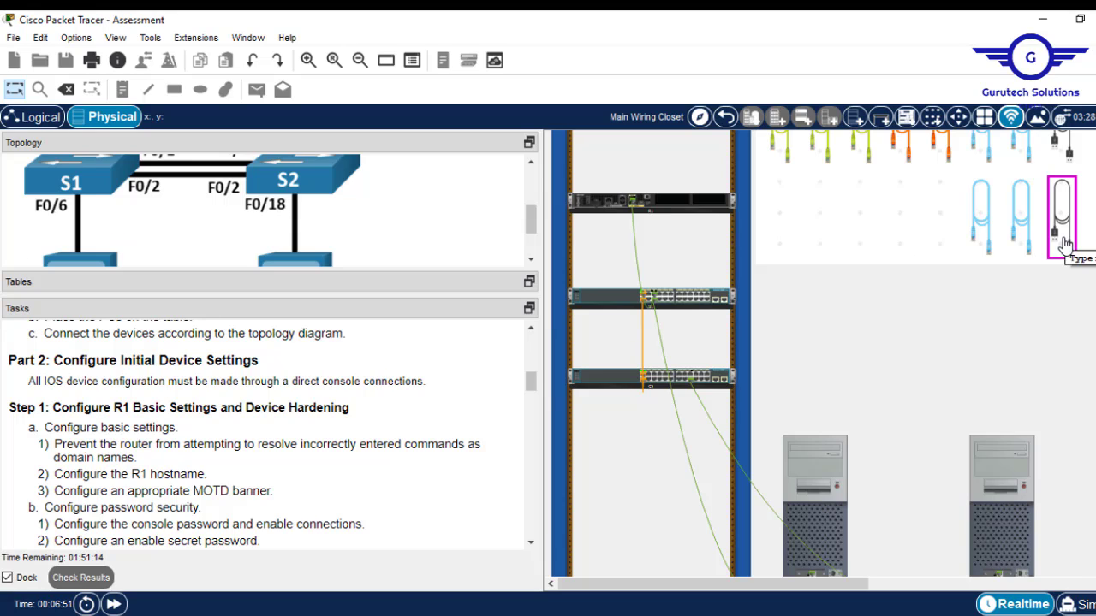
scroll(1070, 247, up, 3)
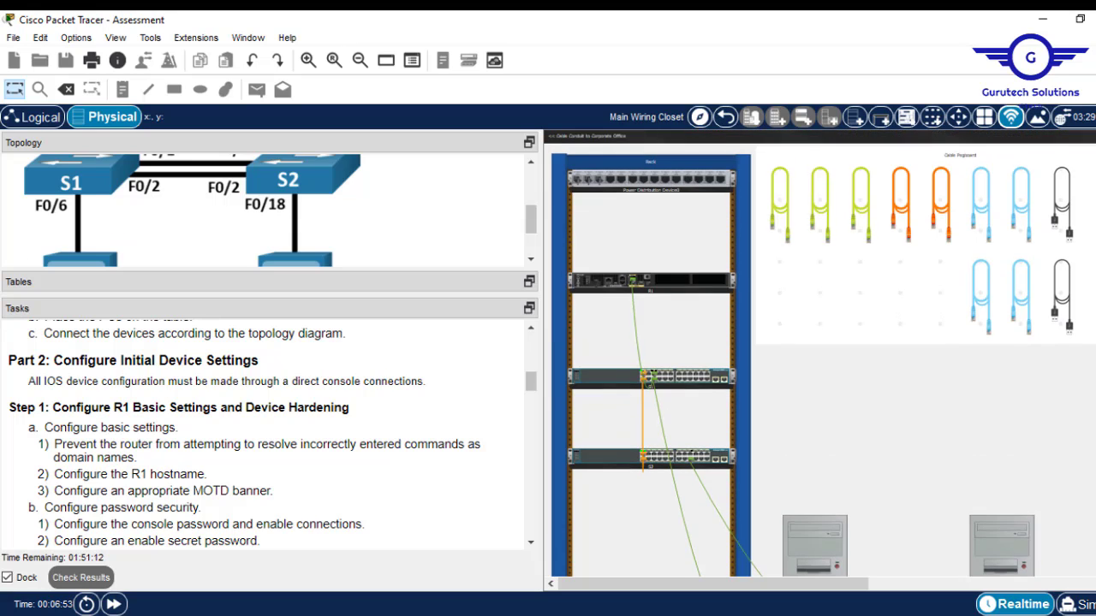
click(1019, 218)
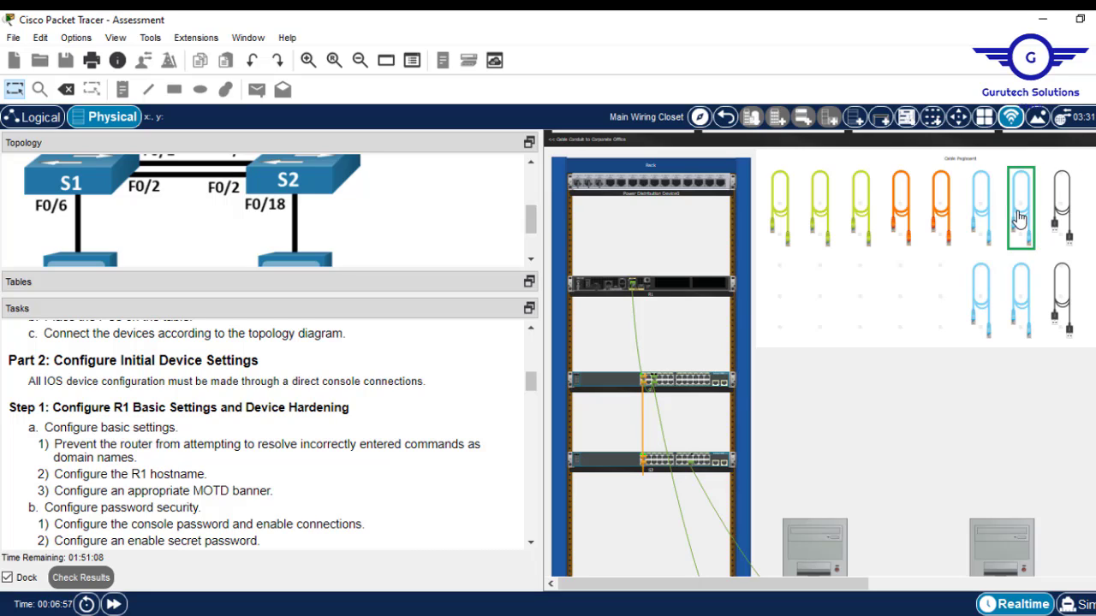
click(620, 286)
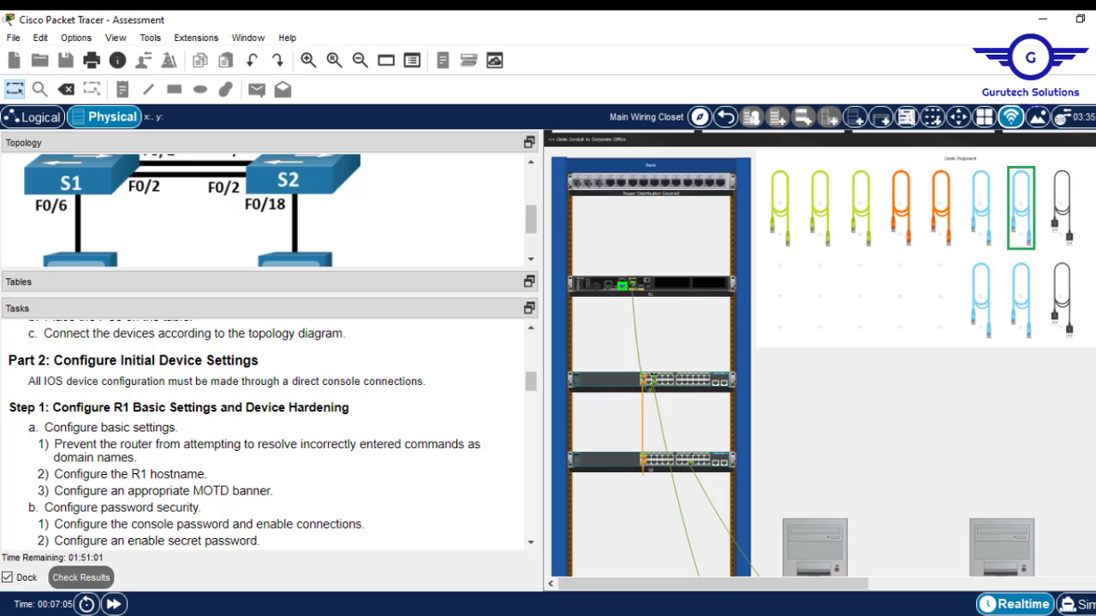
scroll(847, 548, down, 5)
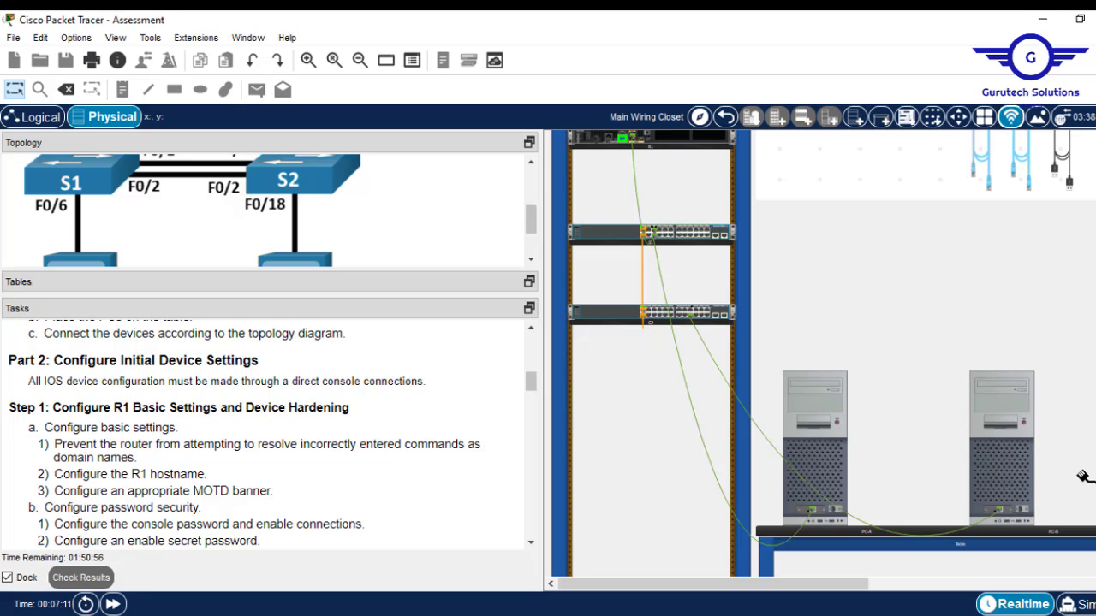
click(1020, 511)
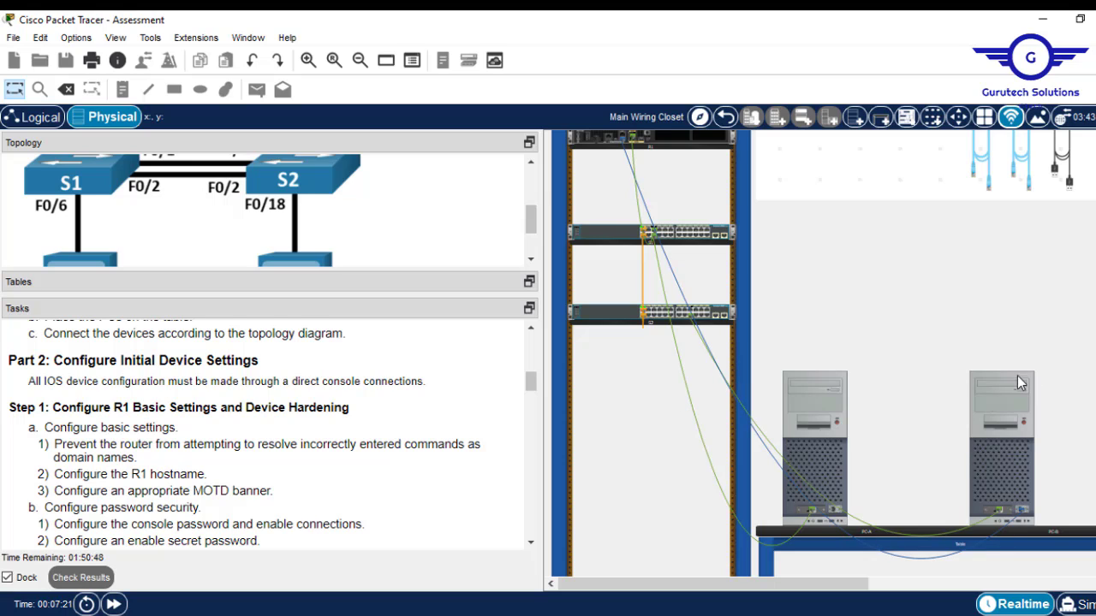
Try opening PC-B and dismiss the power-state error message.
click(998, 429)
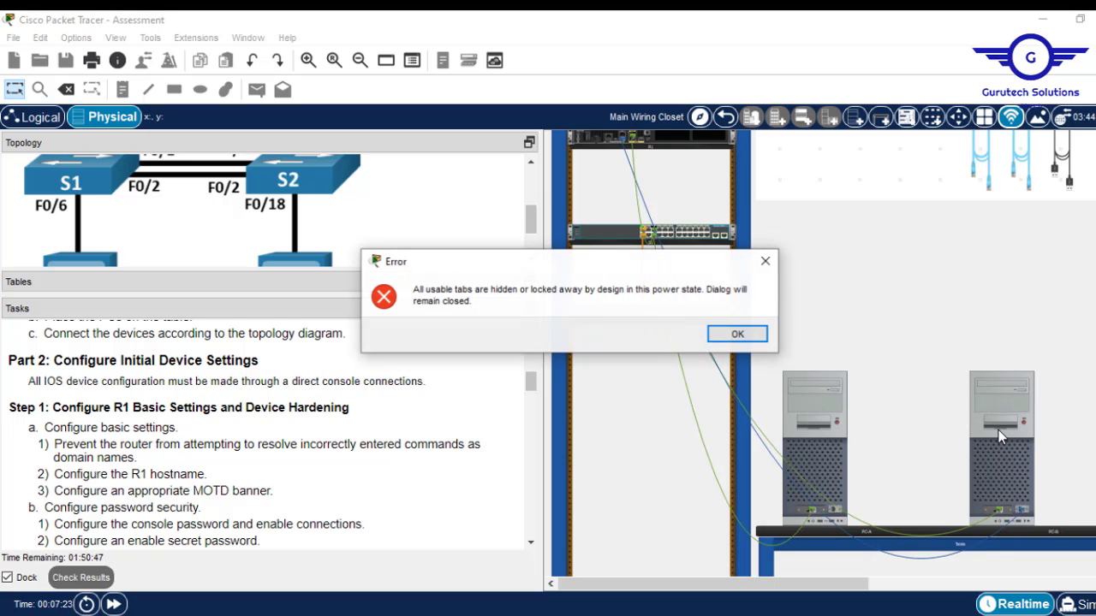
click(730, 337)
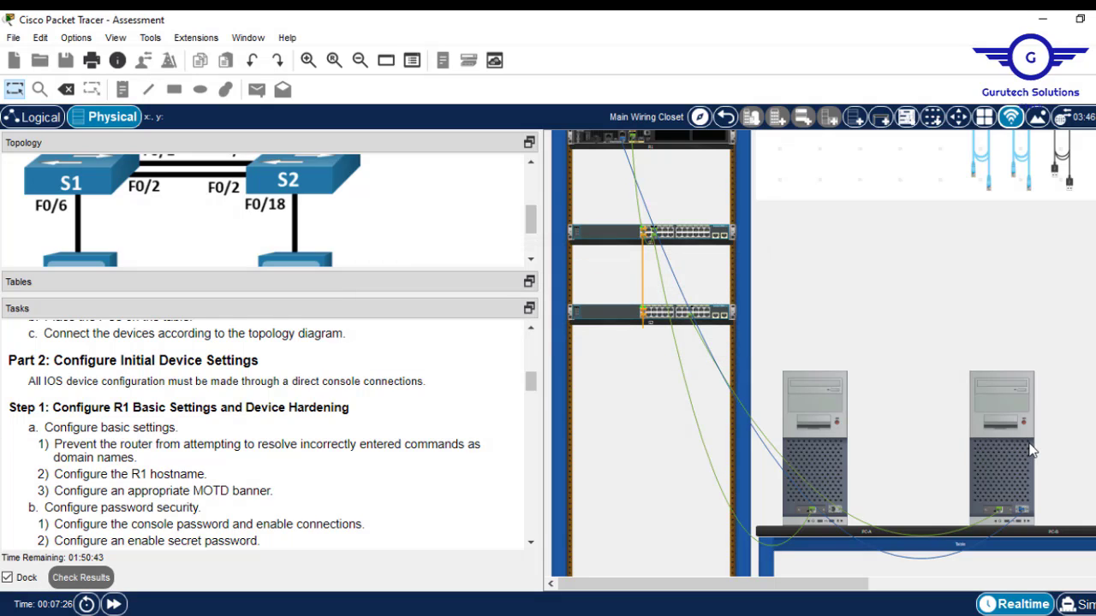
scroll(1039, 443, up, 2)
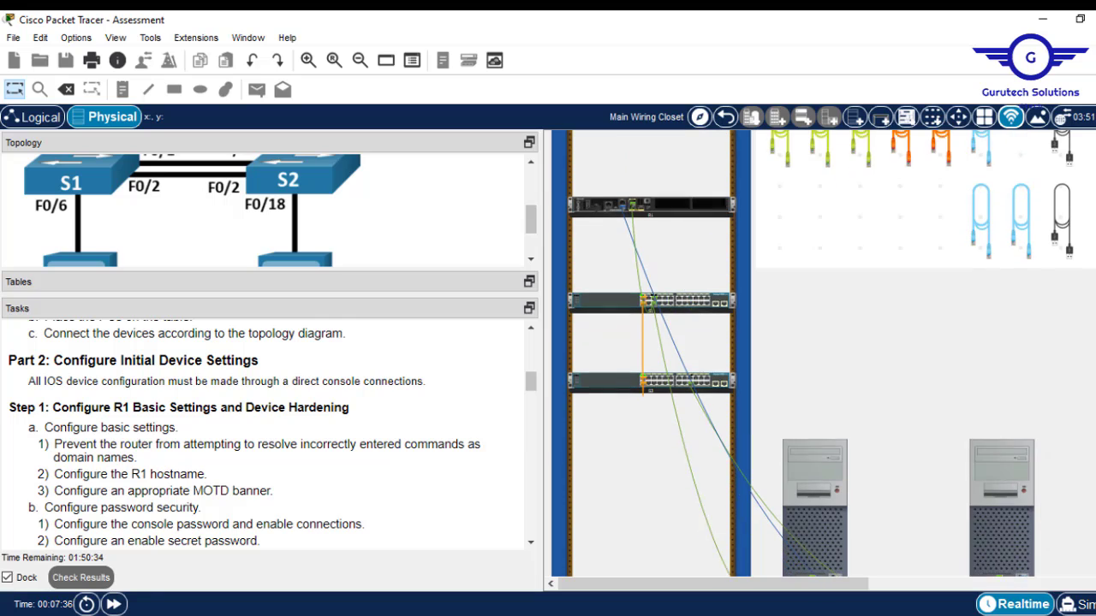
scroll(831, 354, down, 2)
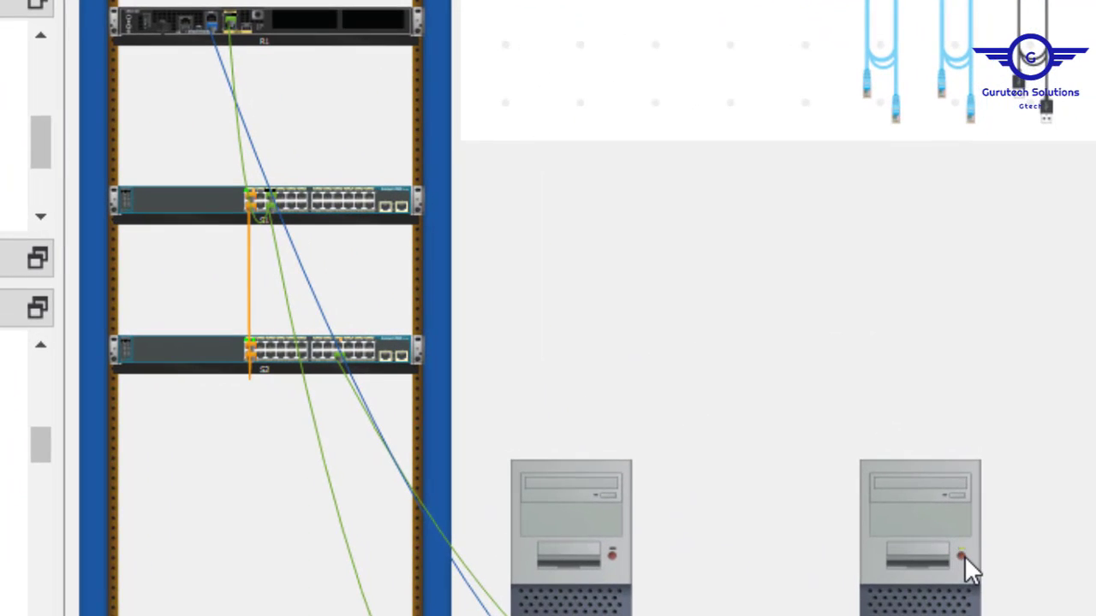
Open PC-B's Terminal with default settings, then close the terminal and PC-B windows.
click(927, 495)
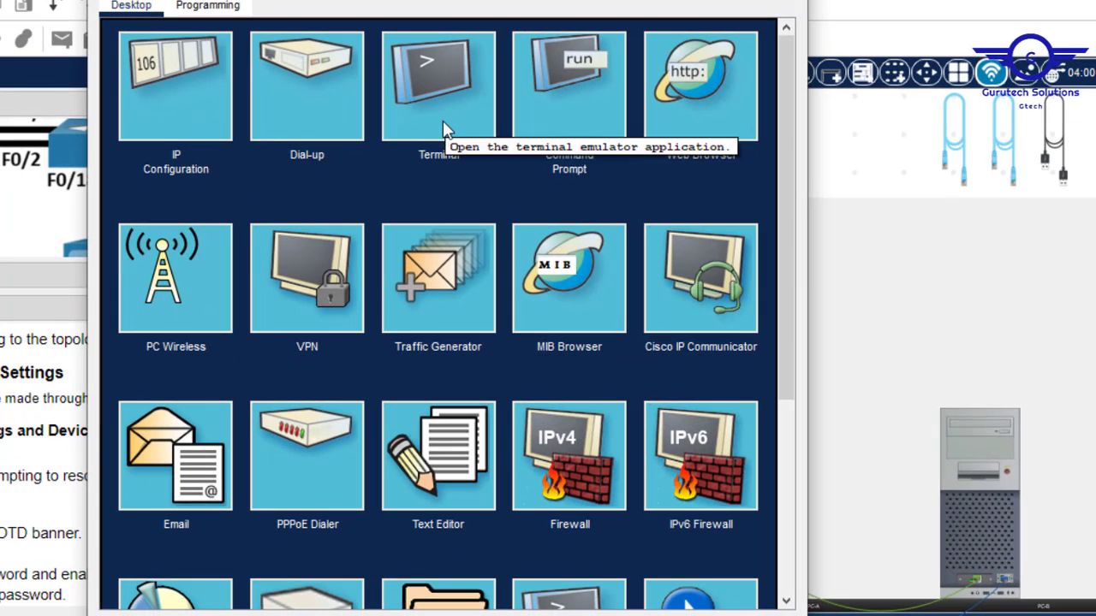
click(443, 124)
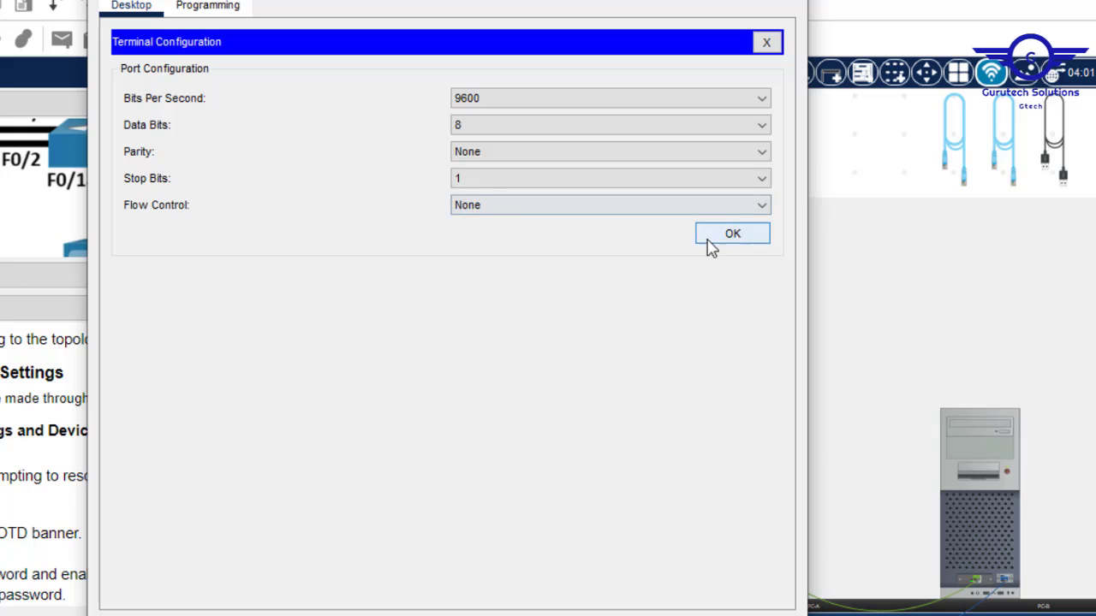
click(736, 241)
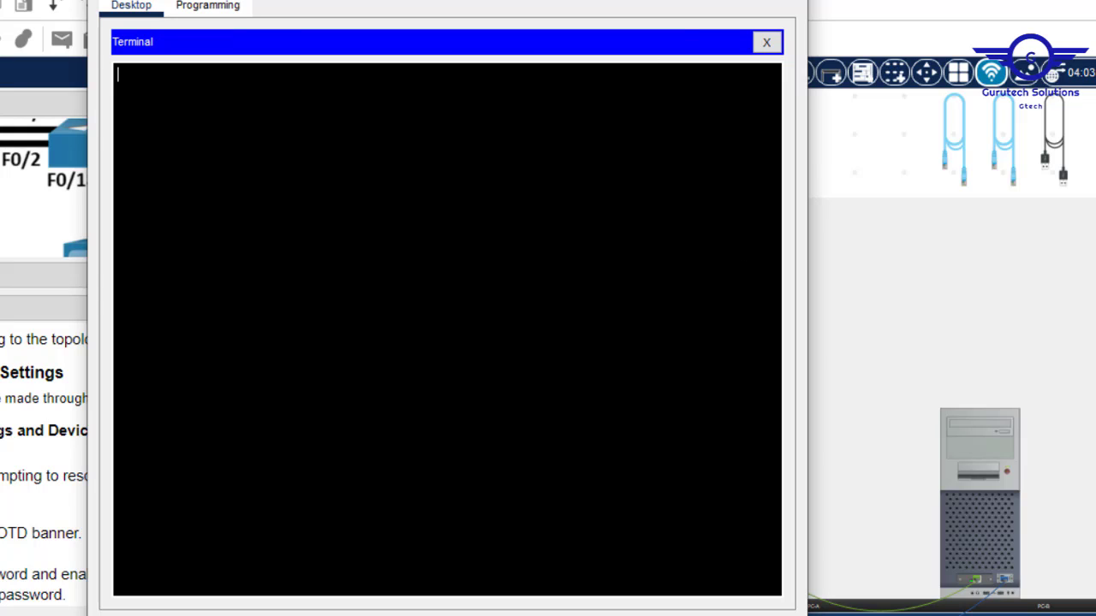
click(698, 0)
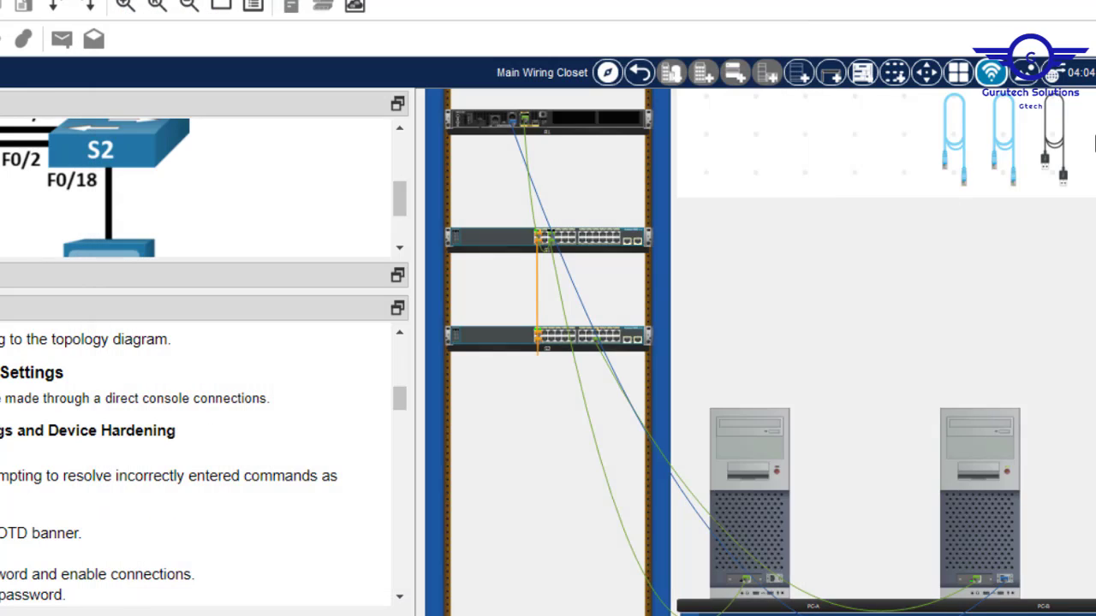
click(978, 429)
click(788, 0)
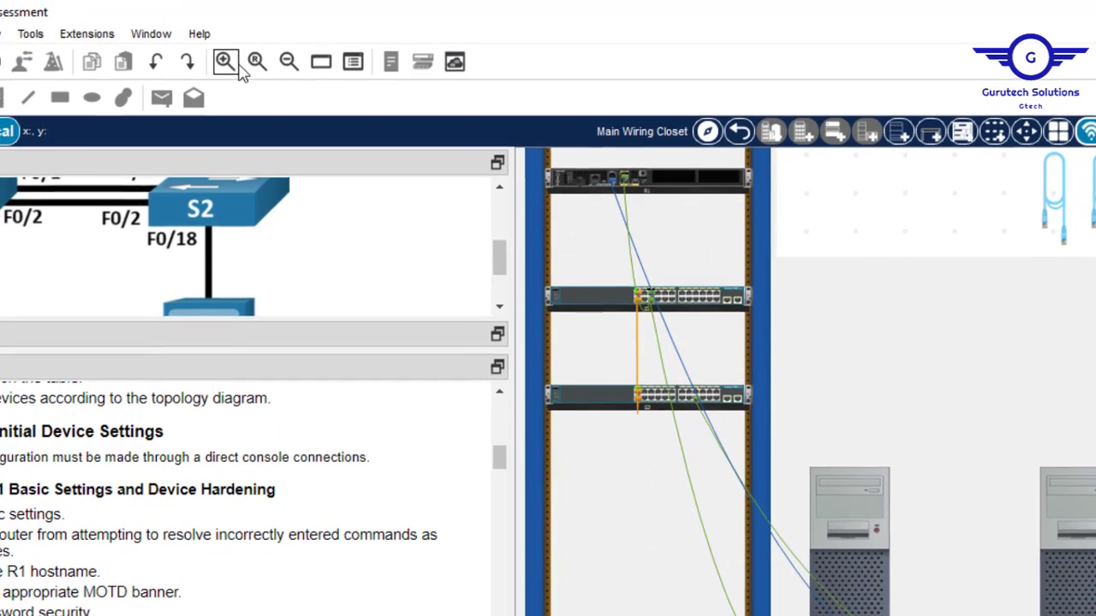
Zoom in on R1's front panel in the rack and switch the router on.
click(232, 66)
click(232, 66)
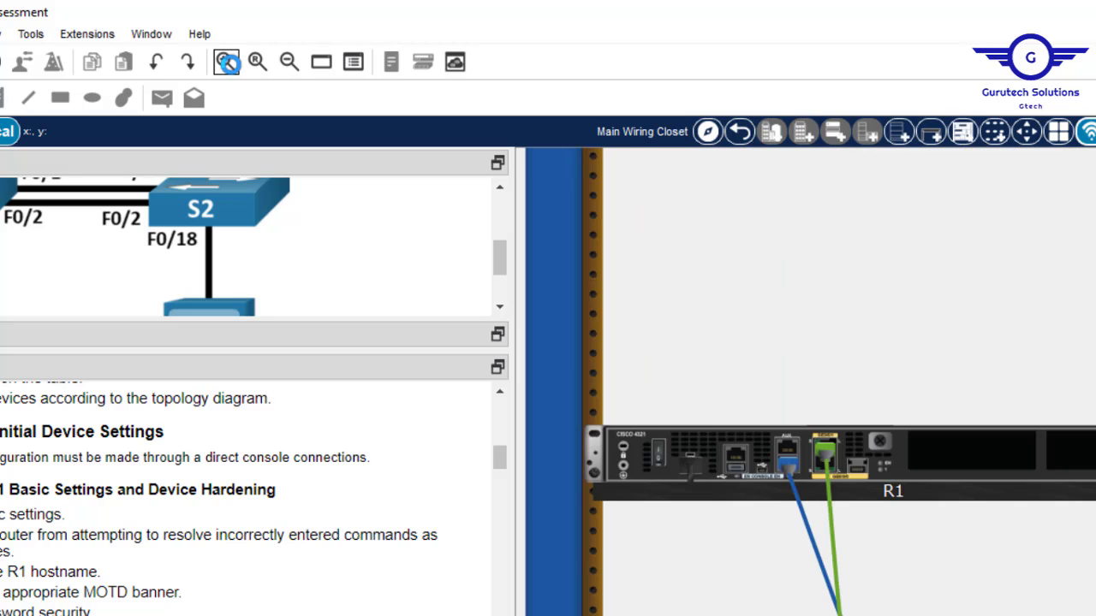
click(232, 66)
click(232, 66)
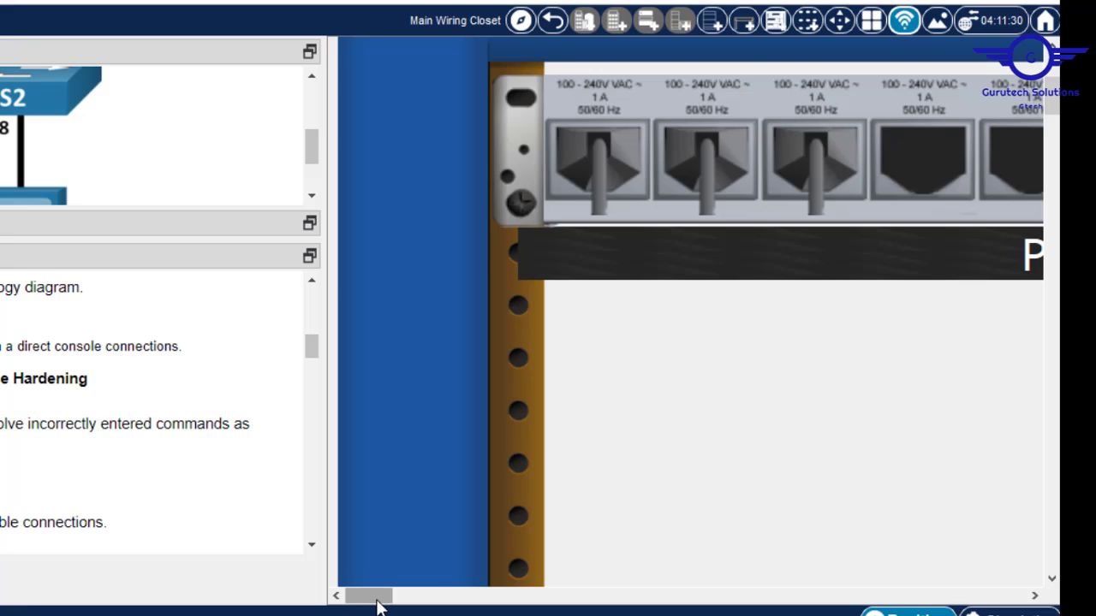
drag(379, 597, 420, 599)
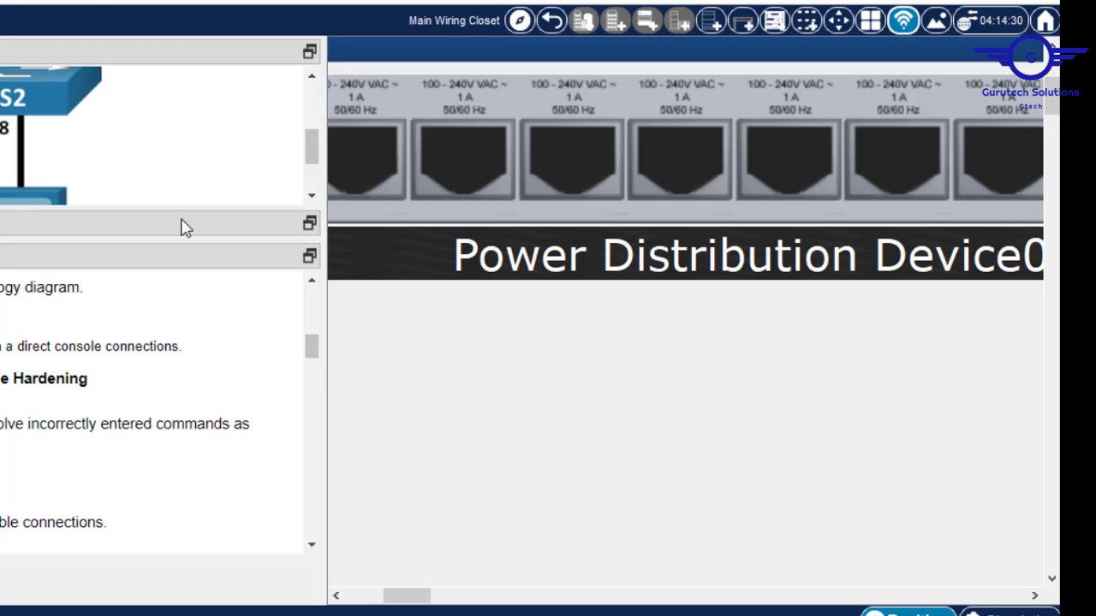
key(ctrl+minus)
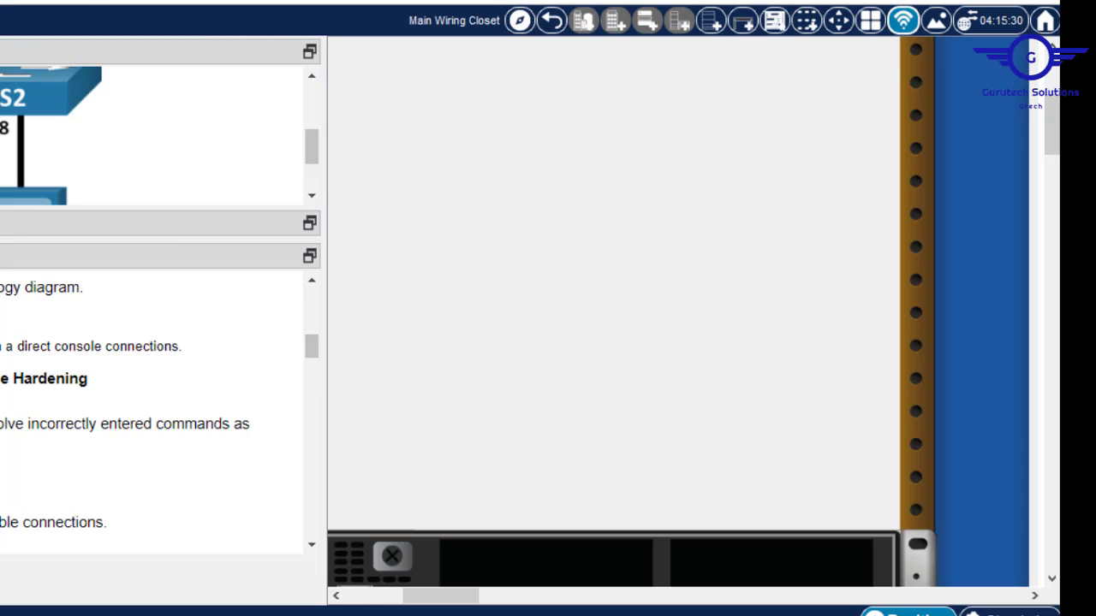
drag(452, 603, 420, 599)
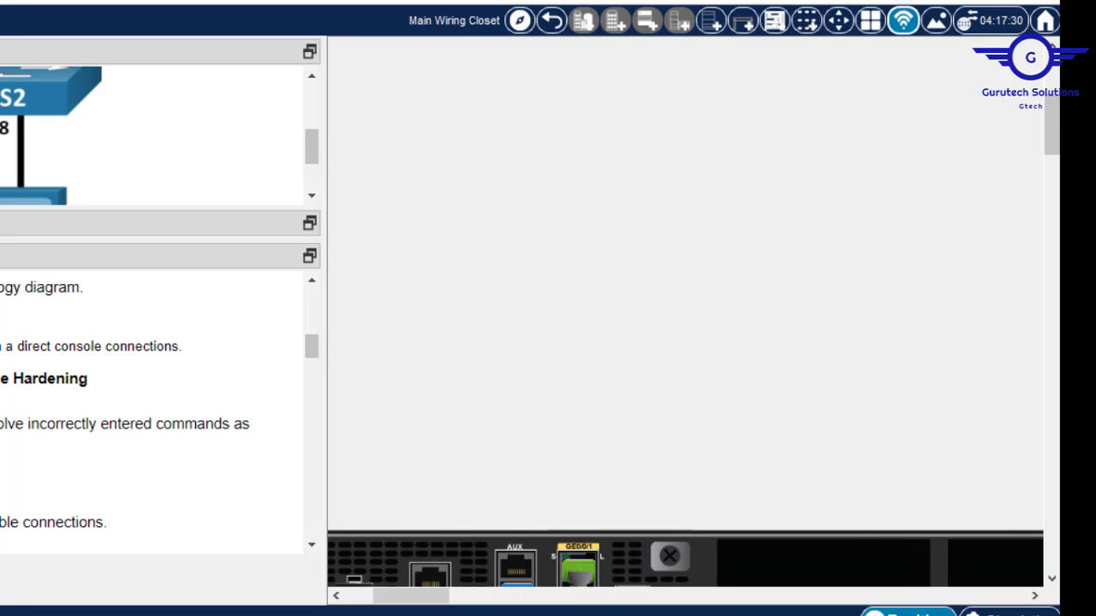
drag(1051, 144, 1054, 171)
drag(423, 595, 392, 603)
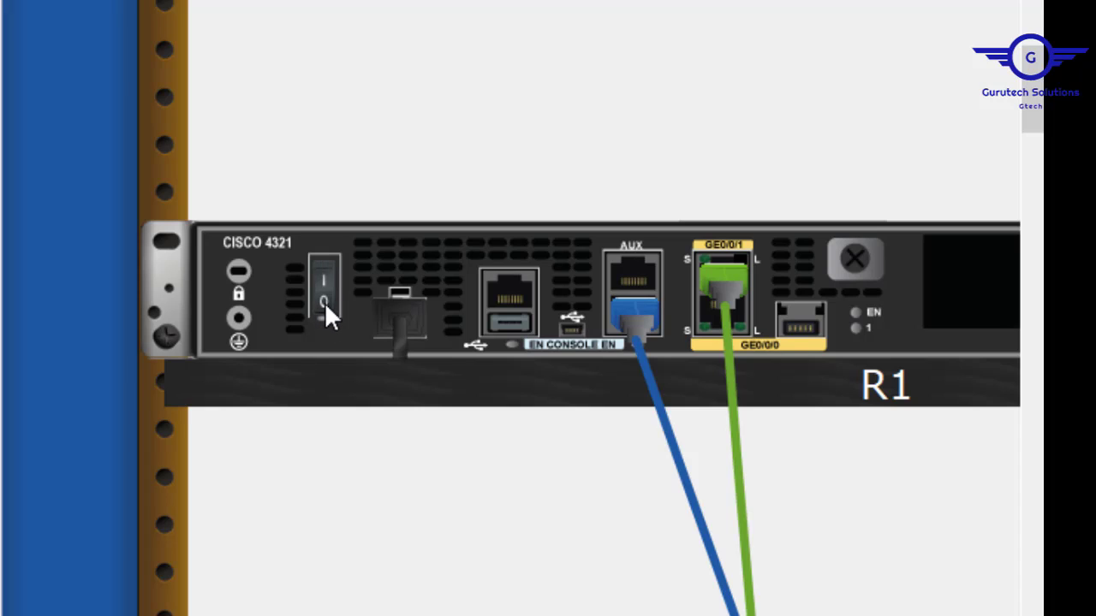
click(324, 300)
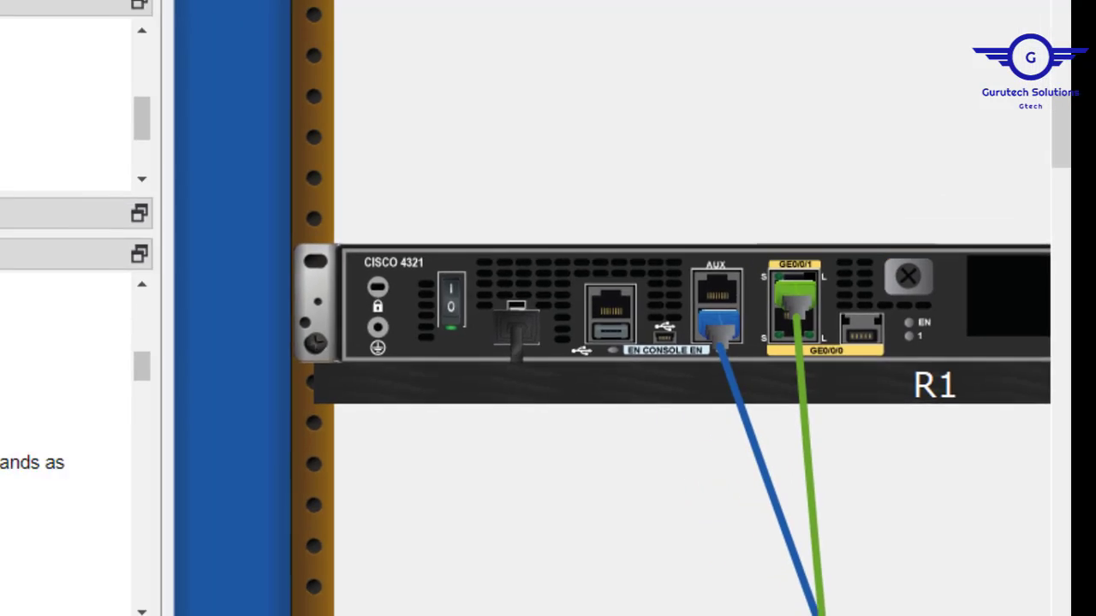
Zoom out and open PC-B's Terminal with the default console settings.
click(339, 50)
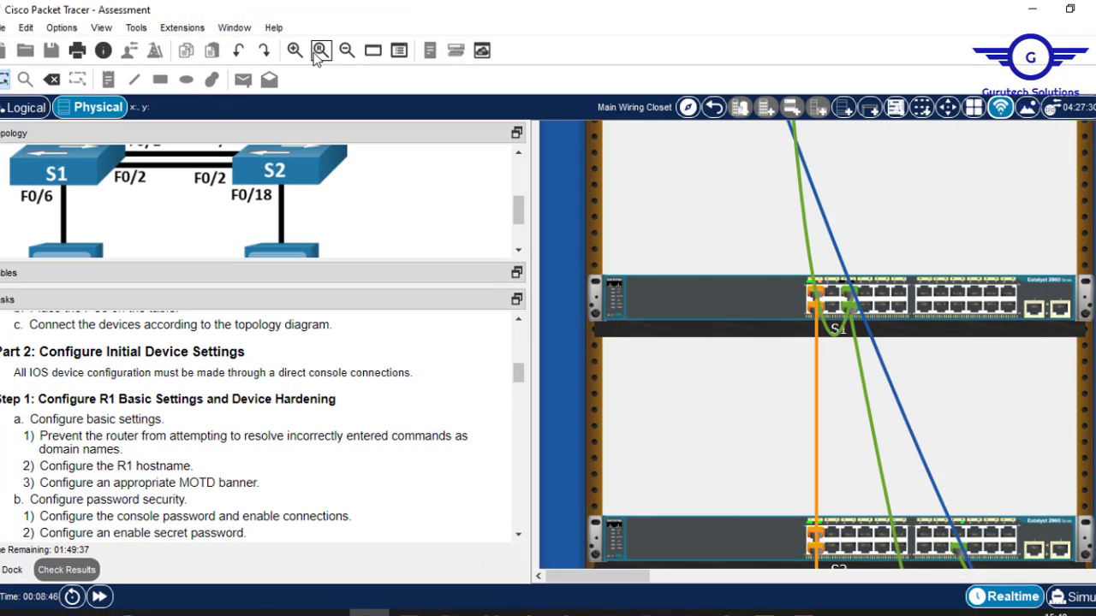
click(319, 52)
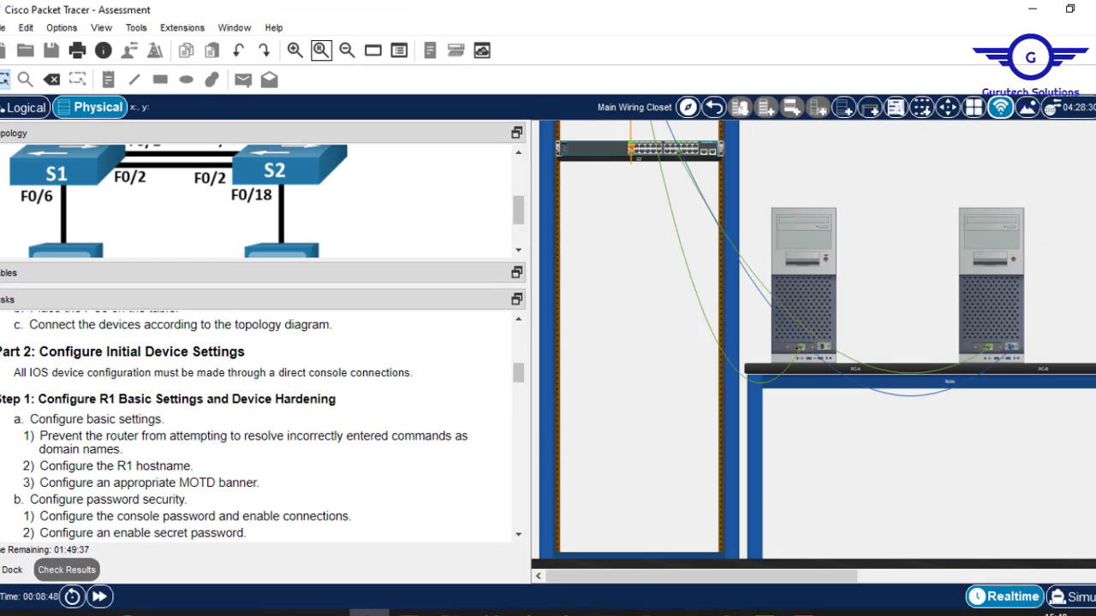
click(994, 255)
scroll(993, 257, up, 2)
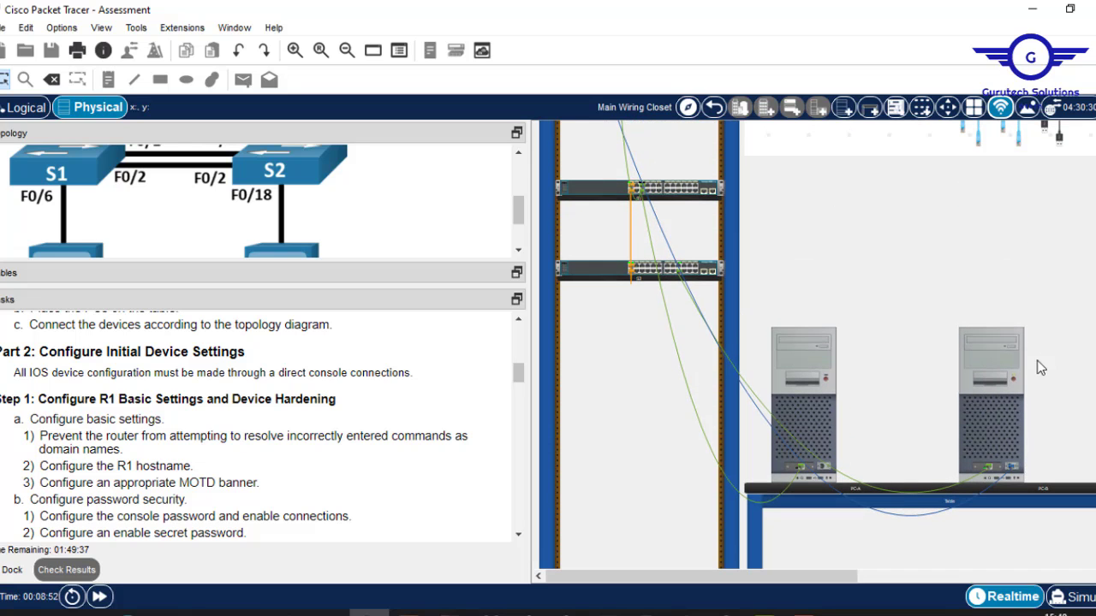
click(983, 399)
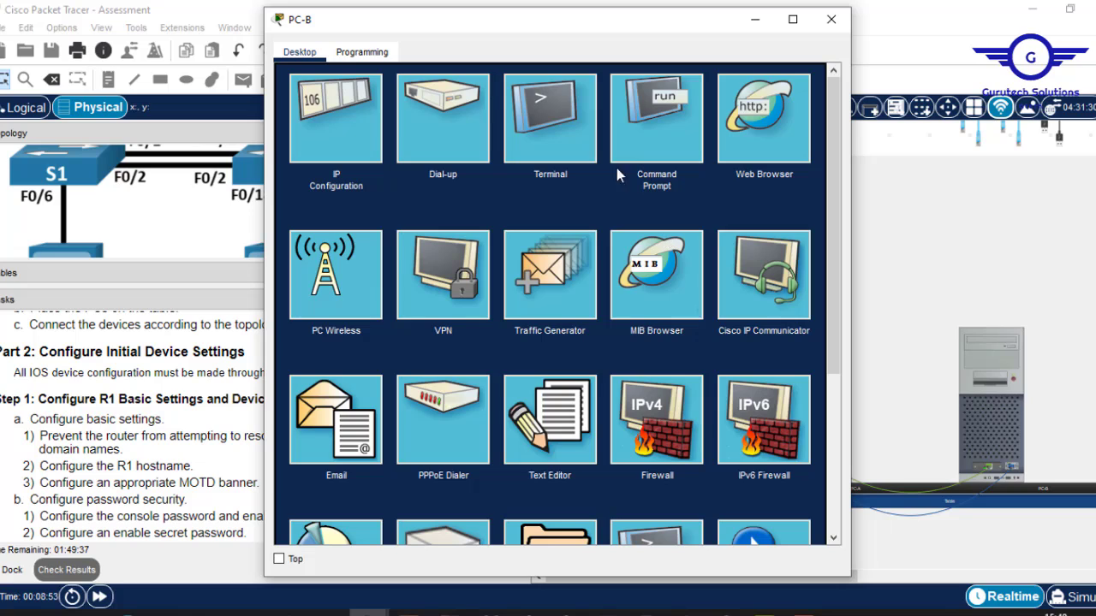
click(569, 165)
click(791, 241)
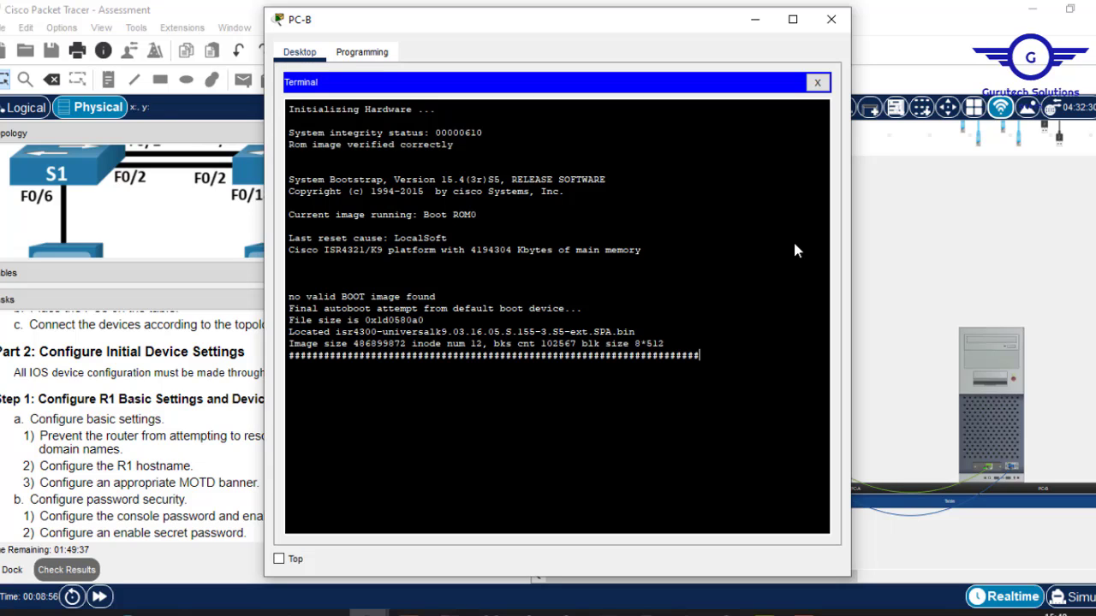
Let R1 finish booting, then press Enter to reach the Router> prompt.
click(754, 19)
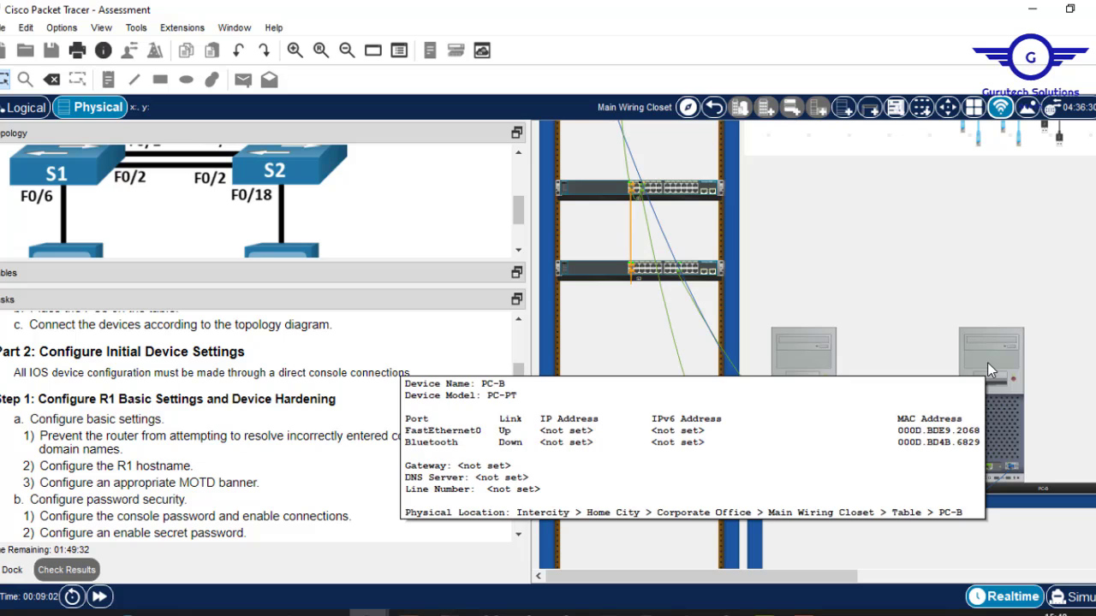
click(987, 362)
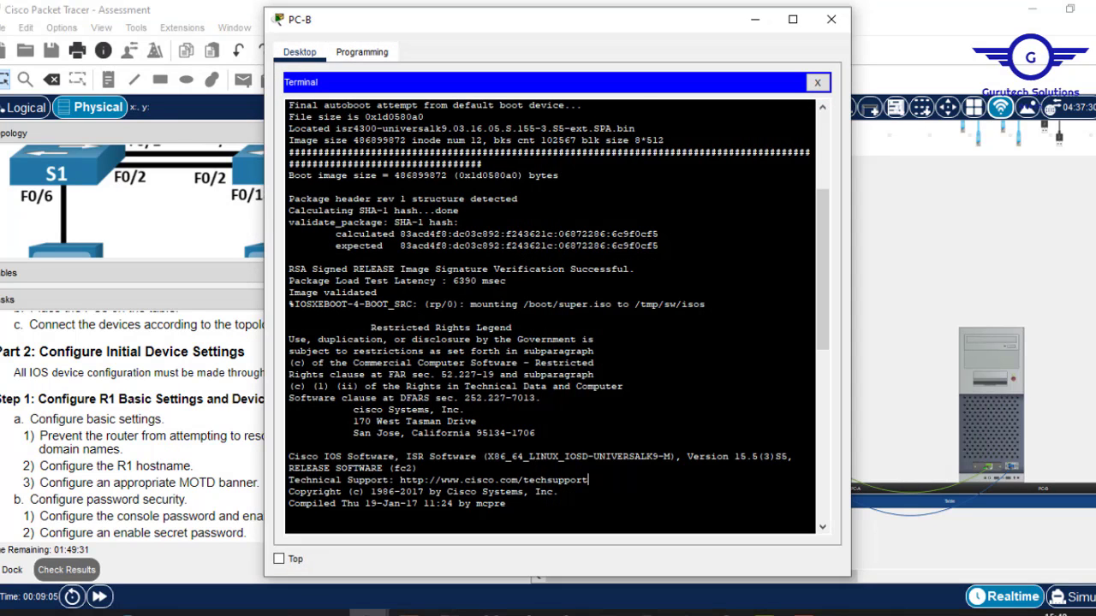
key(Return)
key(Return)
Enter global configuration mode and disable DNS lookup with no ip domain-lookup.
text(en)
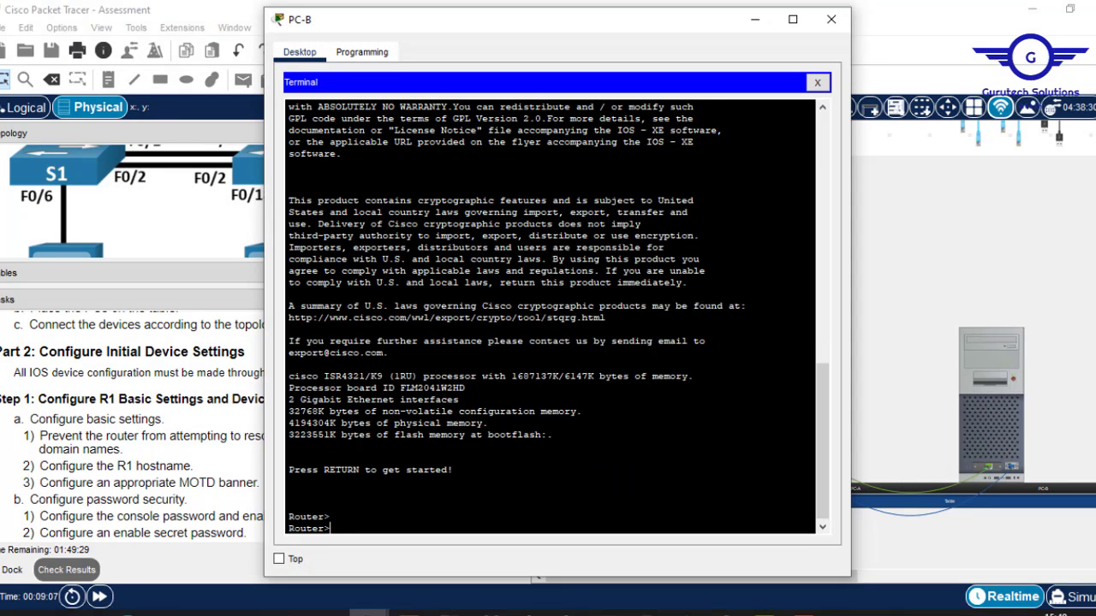
key(Return)
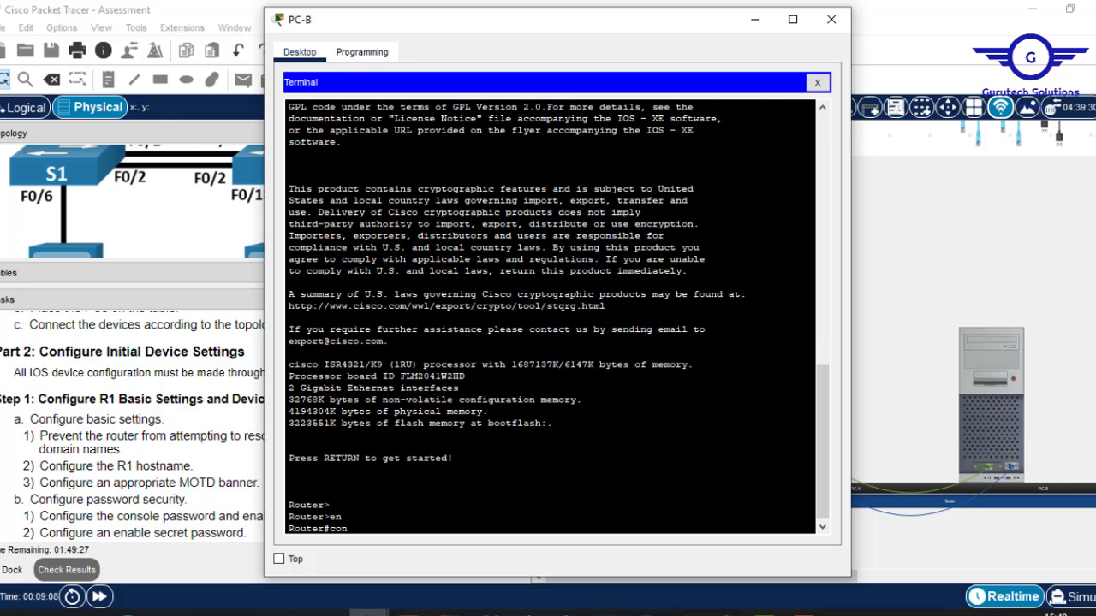
text(conf t)
key(Return)
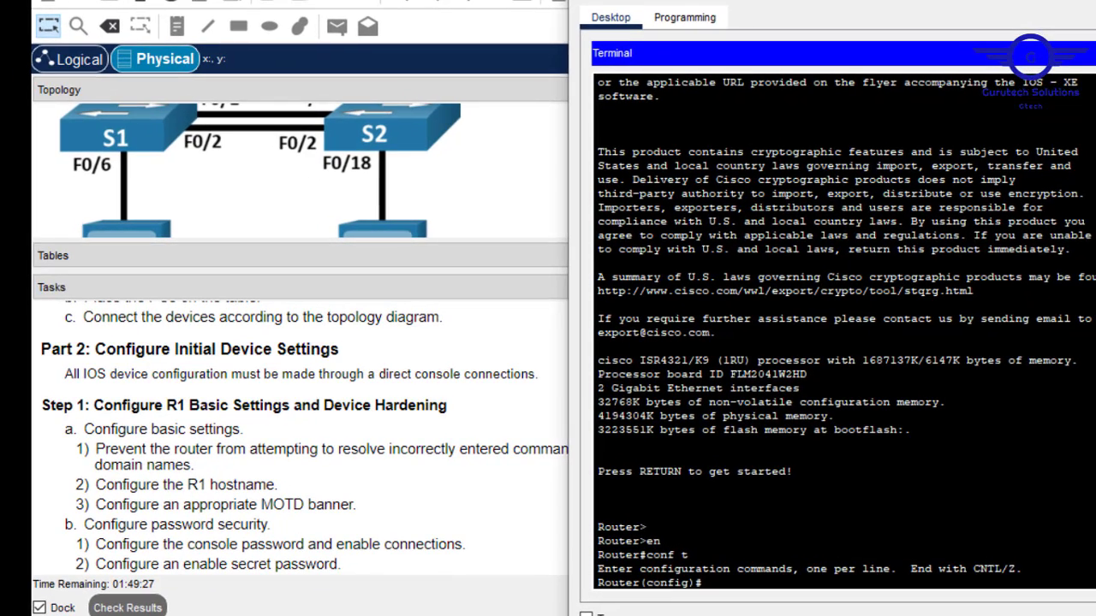
drag(770, 0, 762, 0)
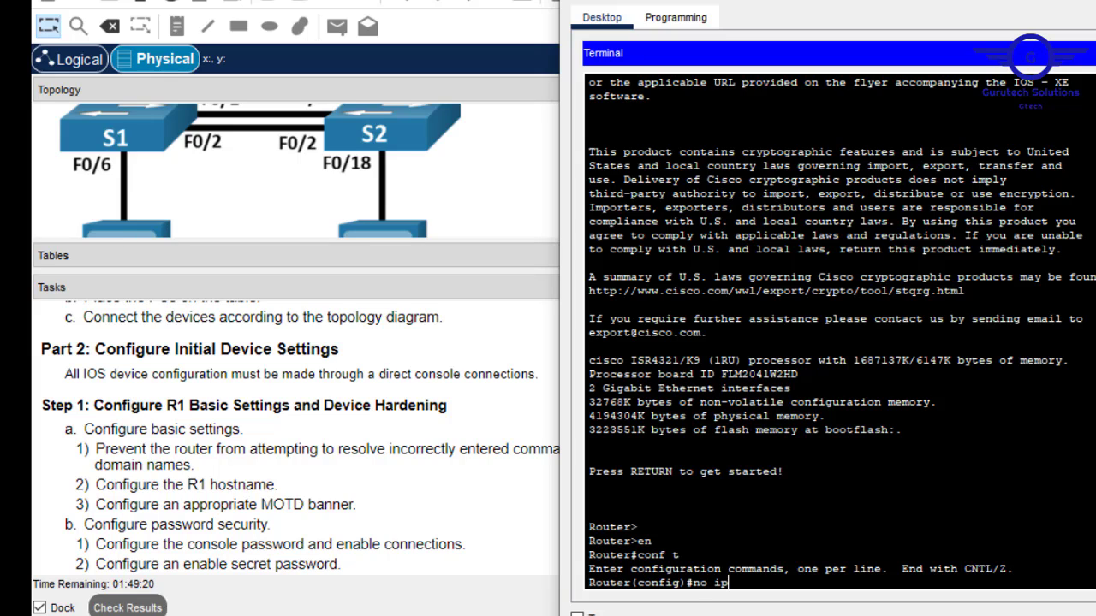
text(omain-lo)
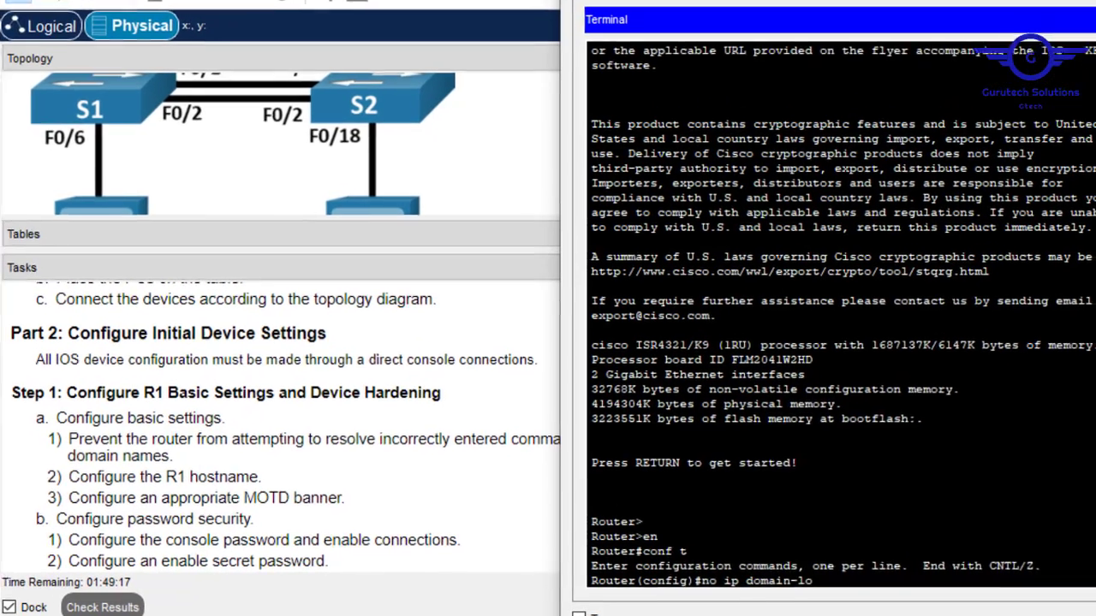
key(Tab)
key(Return)
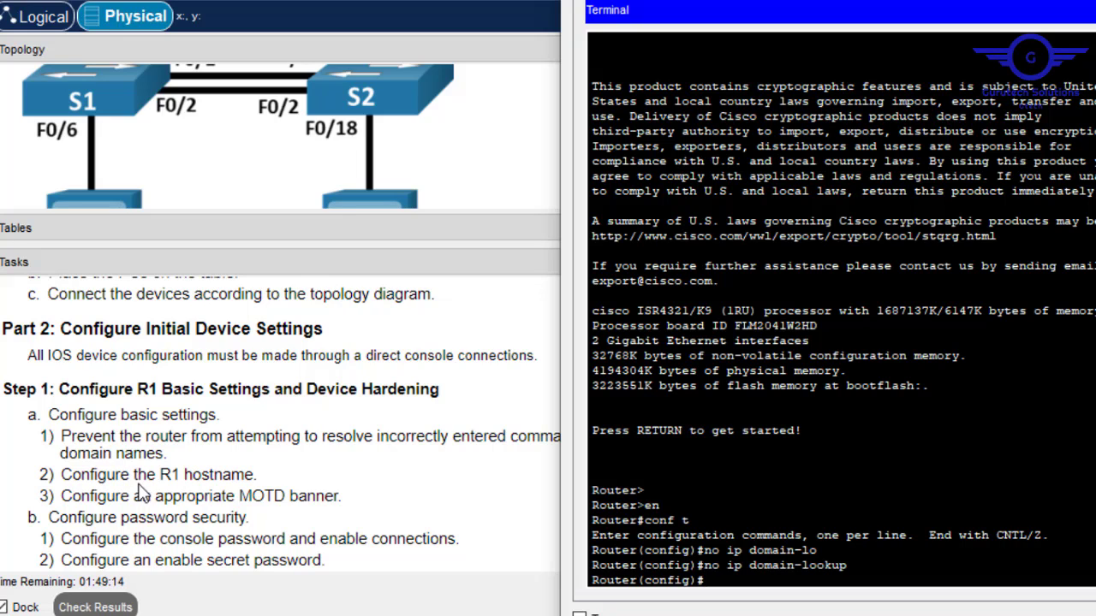
Set the router hostname to R1.
text(host)
key(Tab)
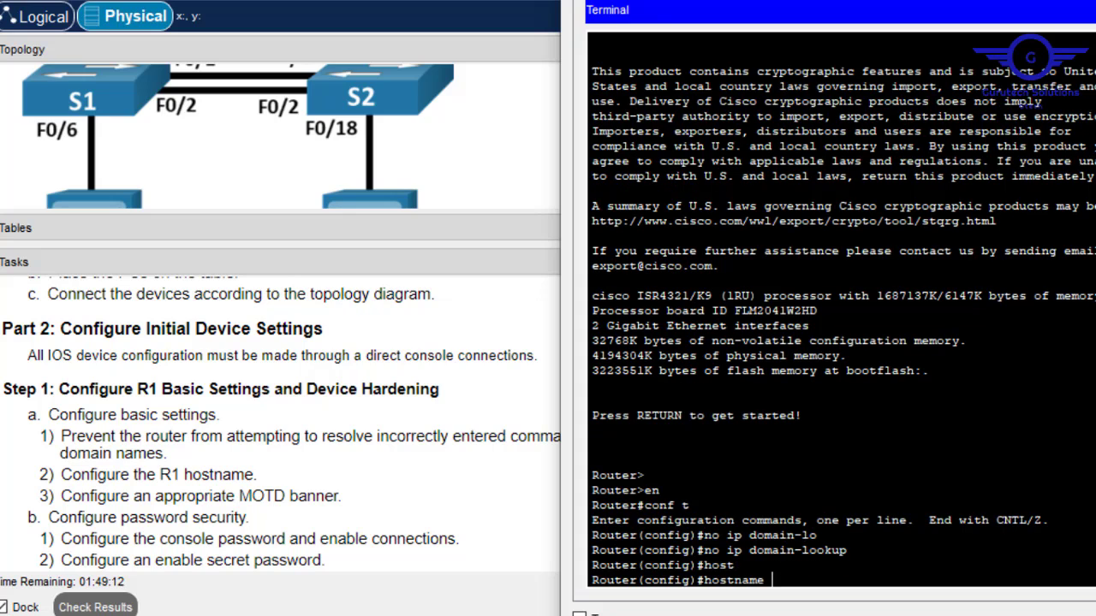
text(R1)
key(Return)
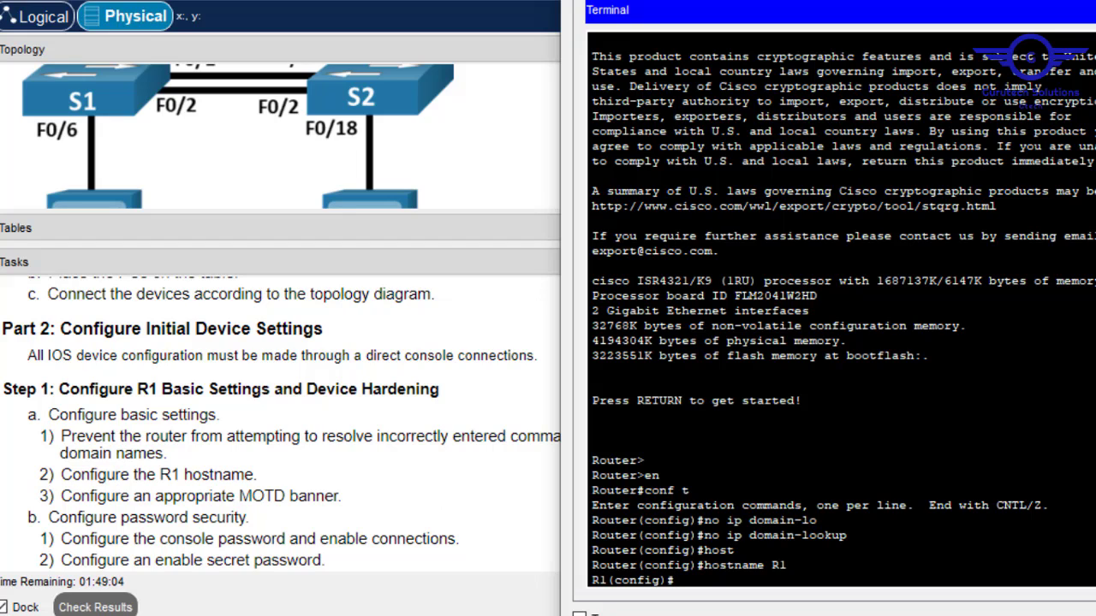
Configure the MOTD banner "This is the main router".
text(bann)
key(Tab)
text(m)
key(Tab)
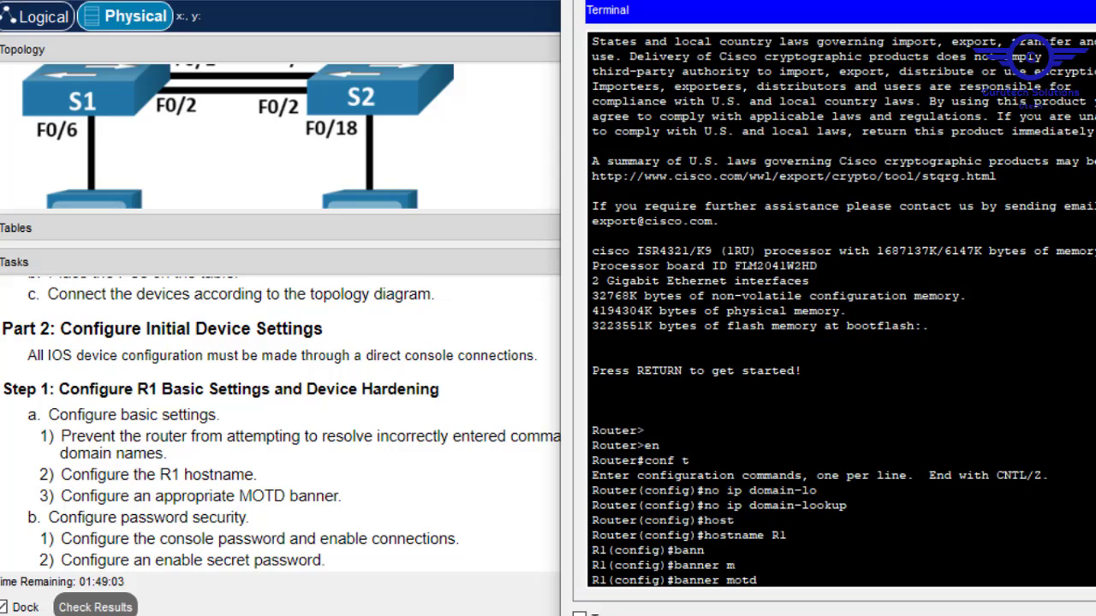
text(##)
key(Left)
text(This R1)
key(BackSpace)
key(BackSpace)
text(is the ma)
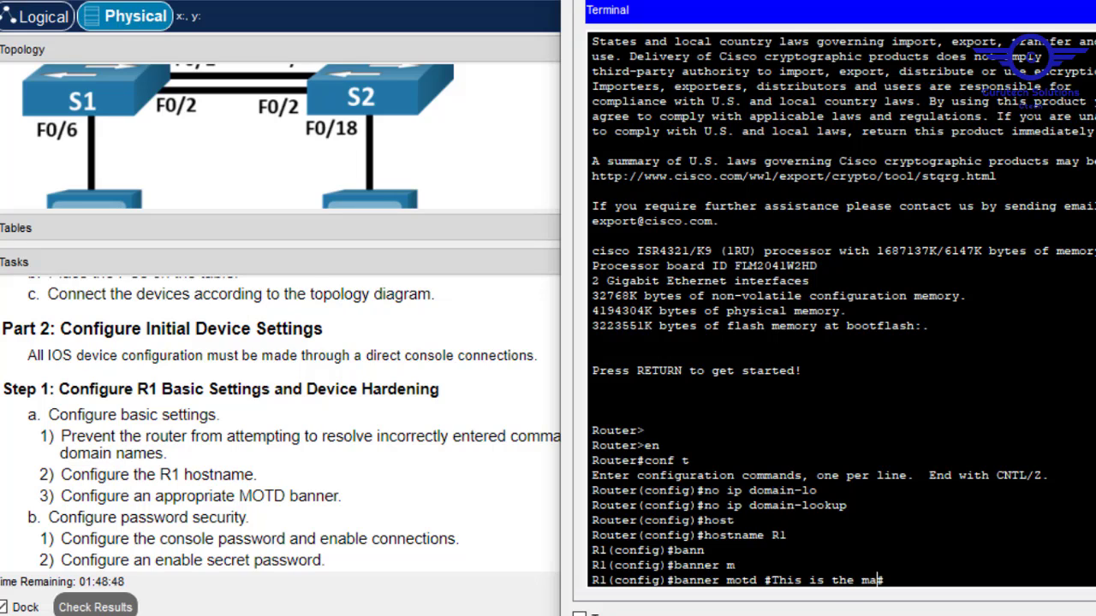
text(in router#)
key(Return)
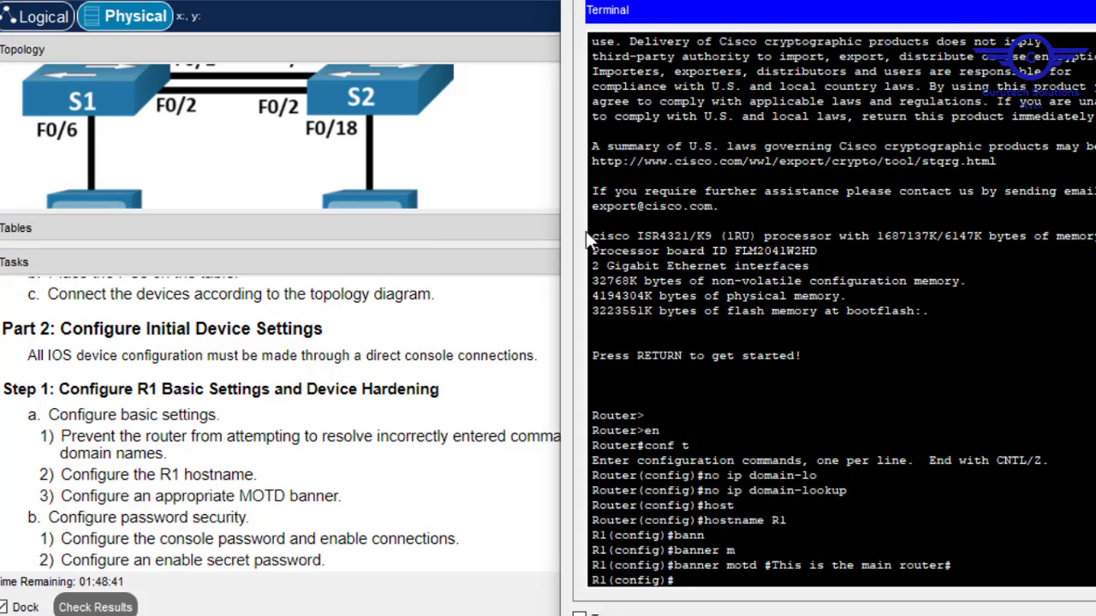
Widen the Tasks panel to the password-security and SSH steps, then return to R1's terminal.
click(532, 282)
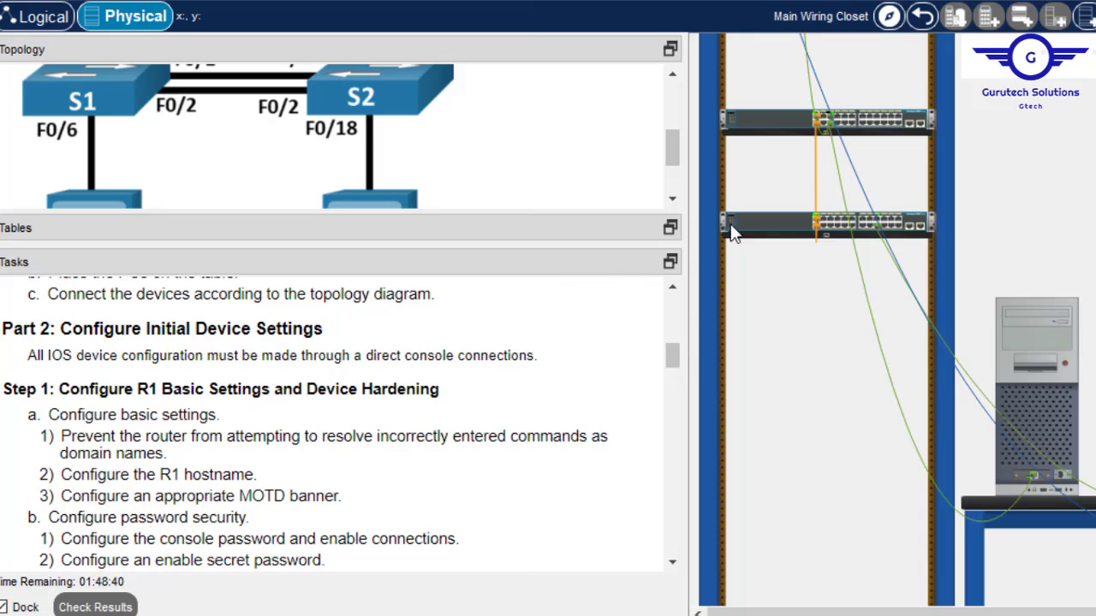
click(672, 562)
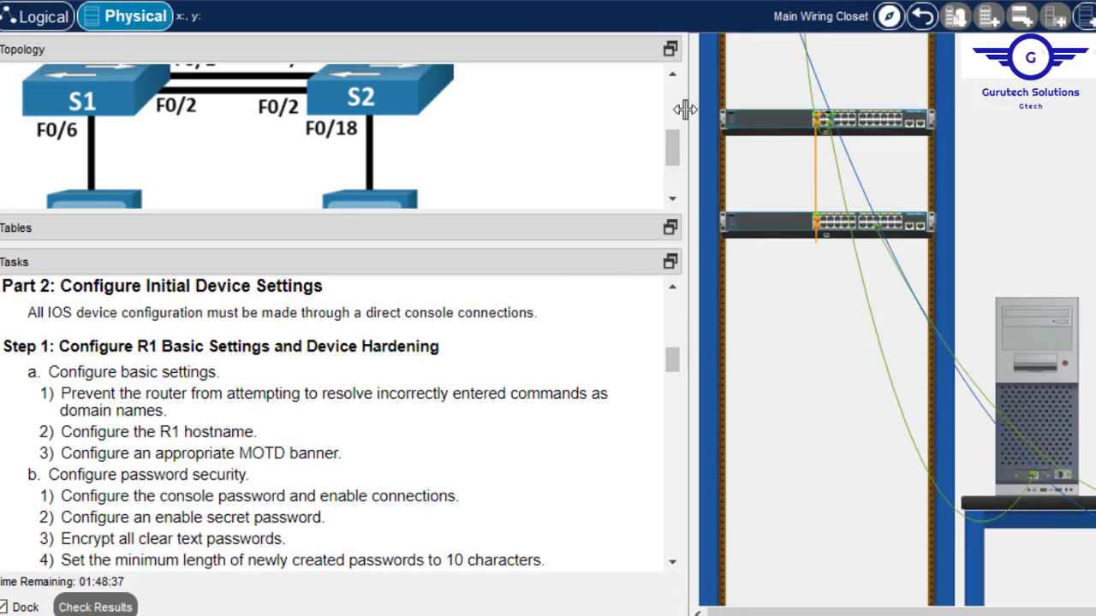
drag(684, 109, 778, 83)
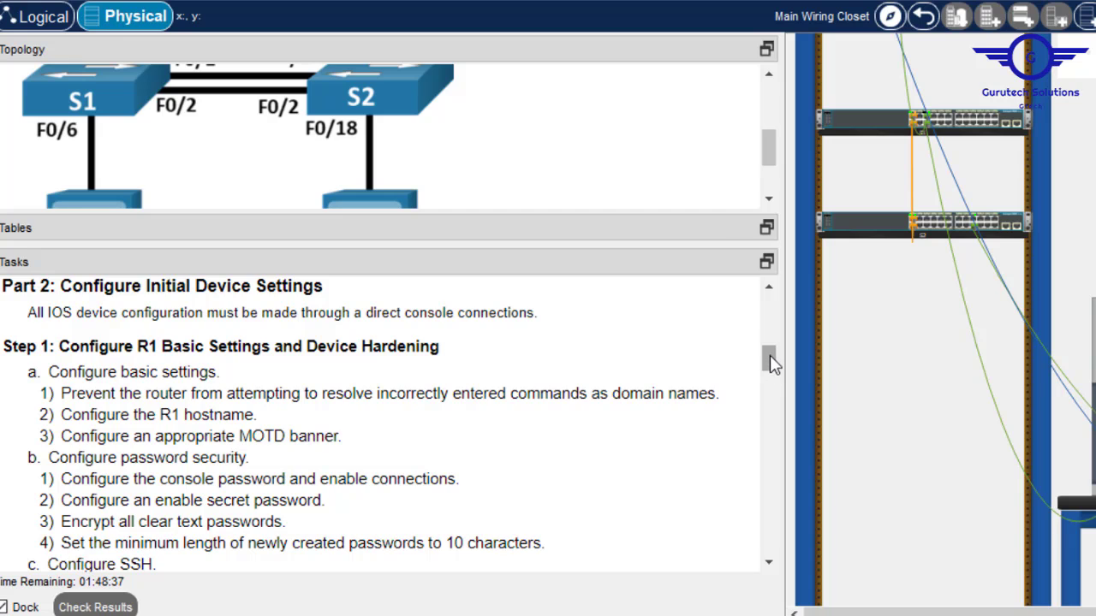
drag(770, 363, 773, 373)
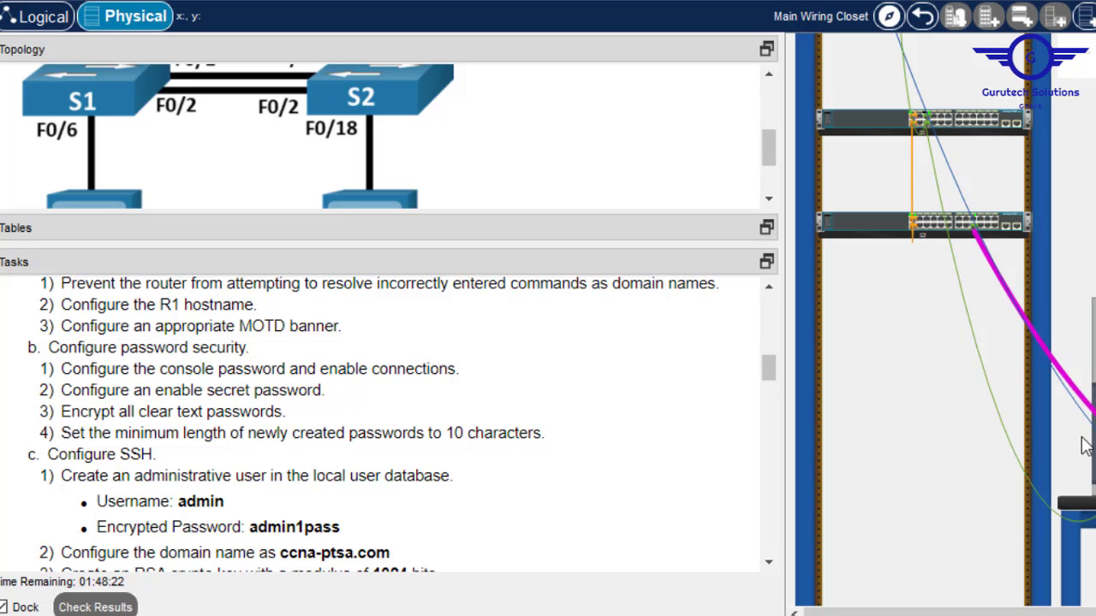
key(alt+Tab)
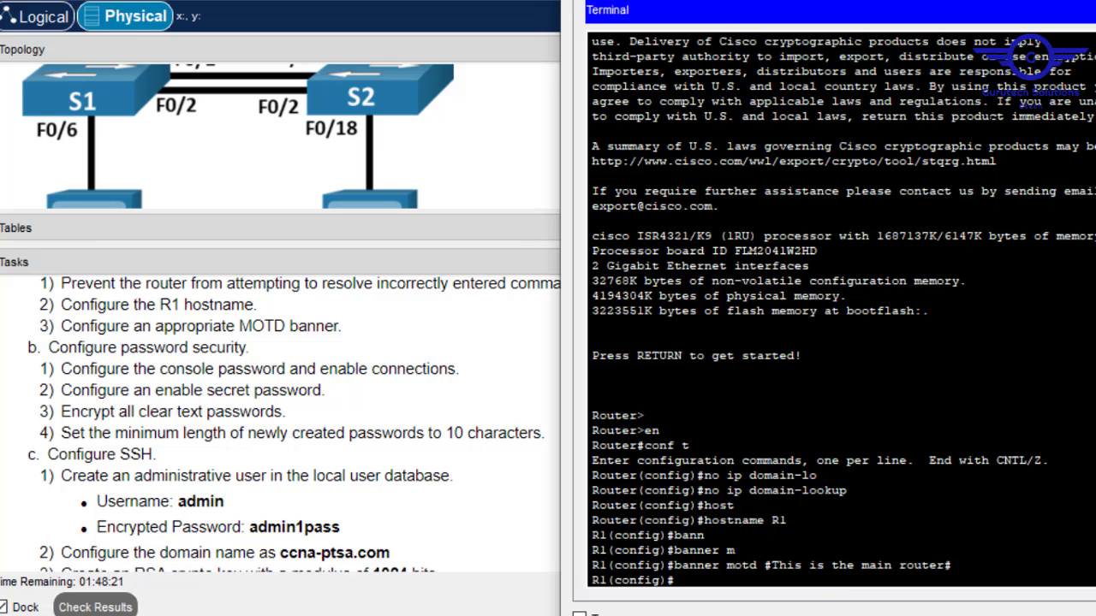
Set a console line 0 password and require login on it.
key(Return)
key(Return)
key(Return)
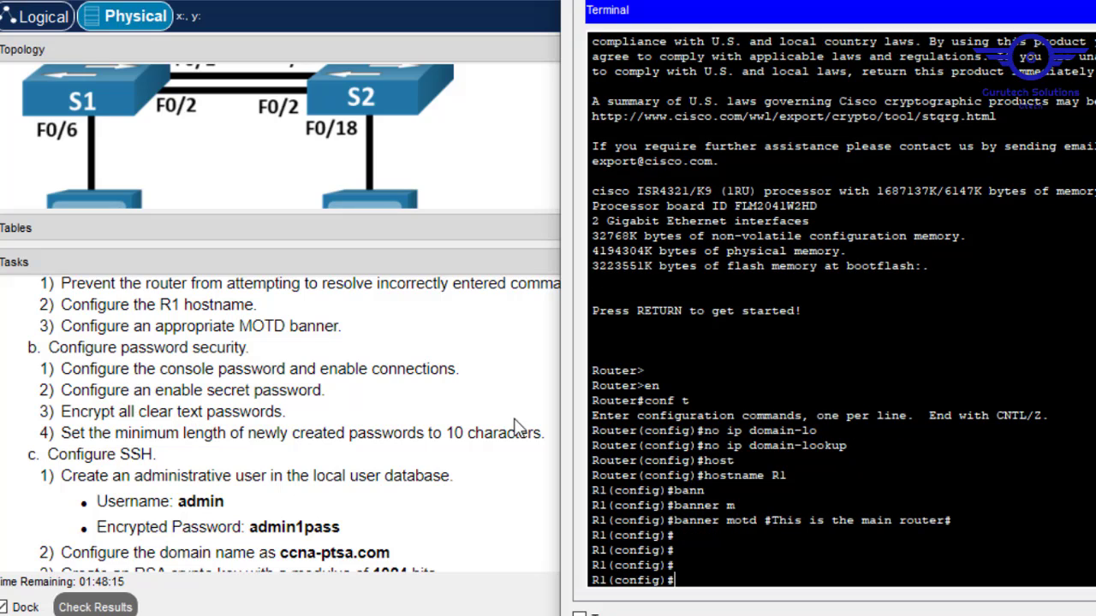
text(line cons 0)
key(Return)
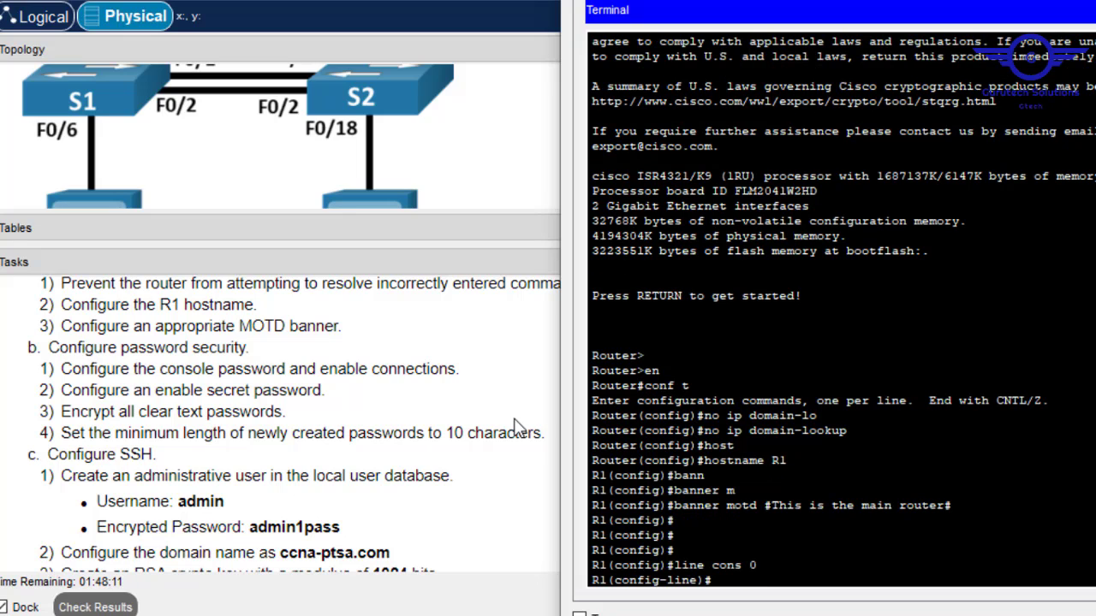
text(pass)
key(Tab)
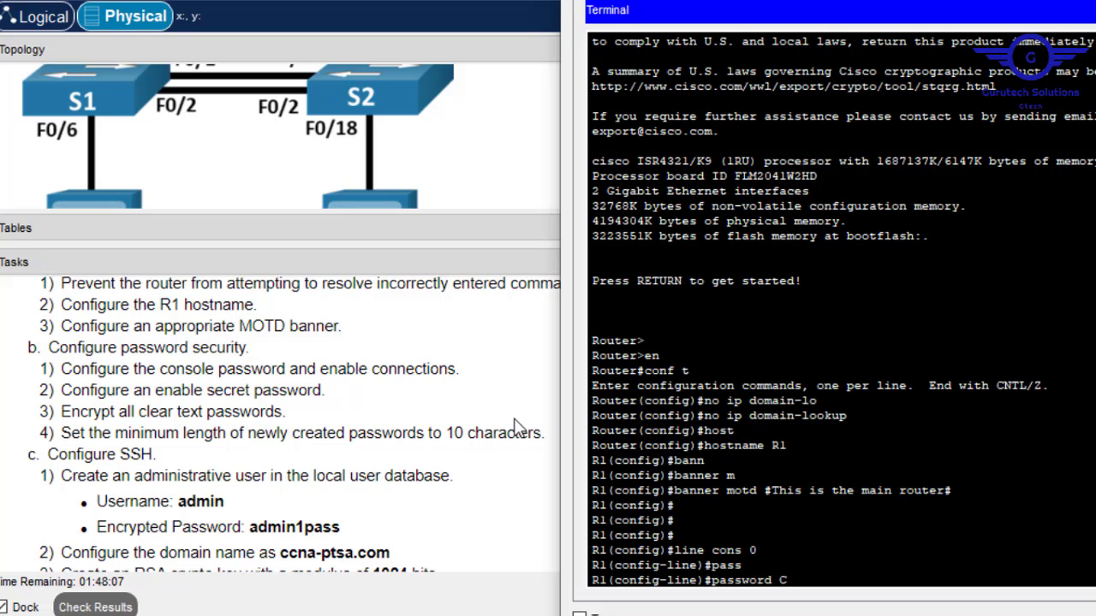
text(cisco123)
key(BackSpace)
key(BackSpace)
key(BackSpace)
key(Return)
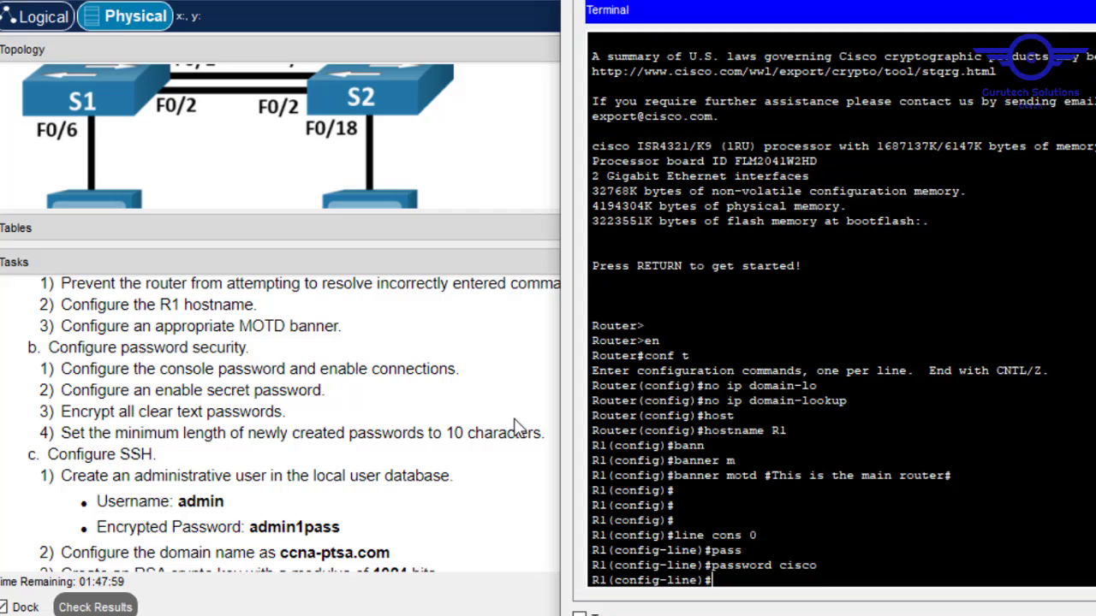
text(login)
key(Return)
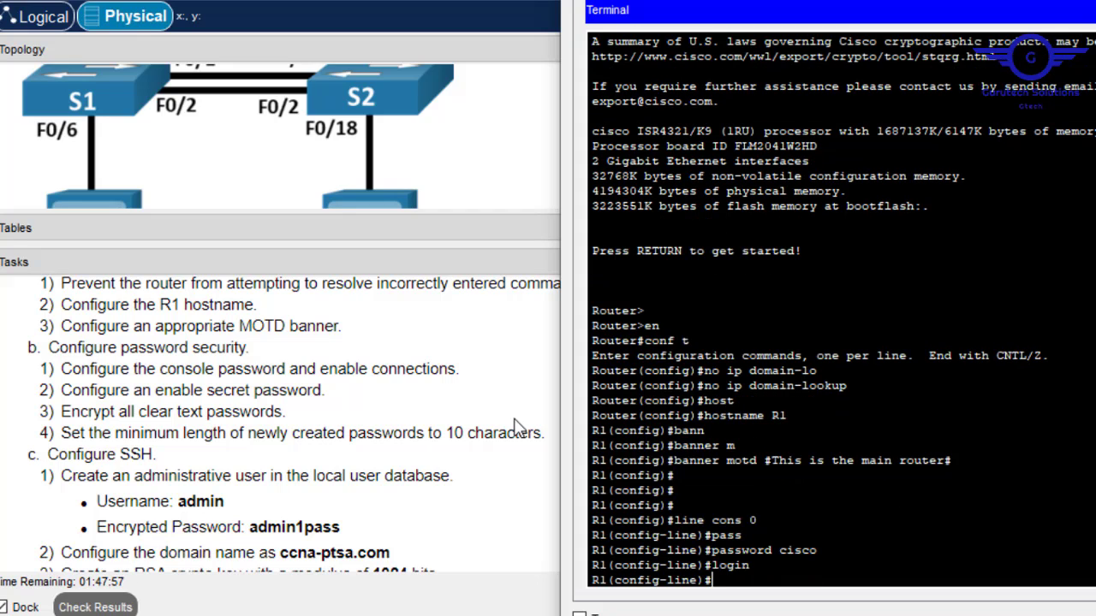
text(ex)
key(Return)
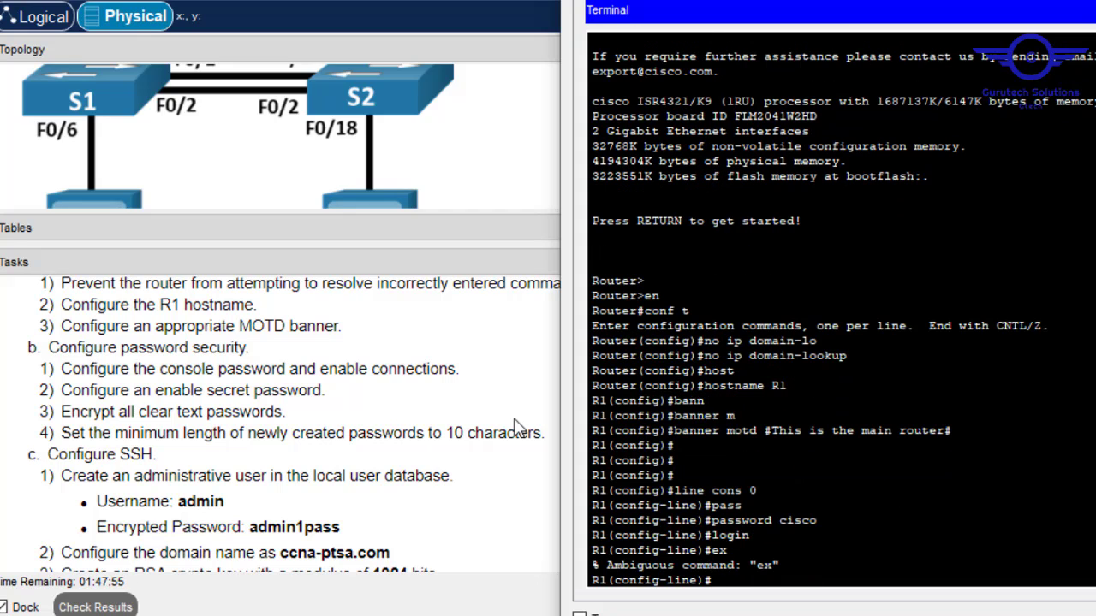
text(exit)
key(Return)
key(Return)
key(Return)
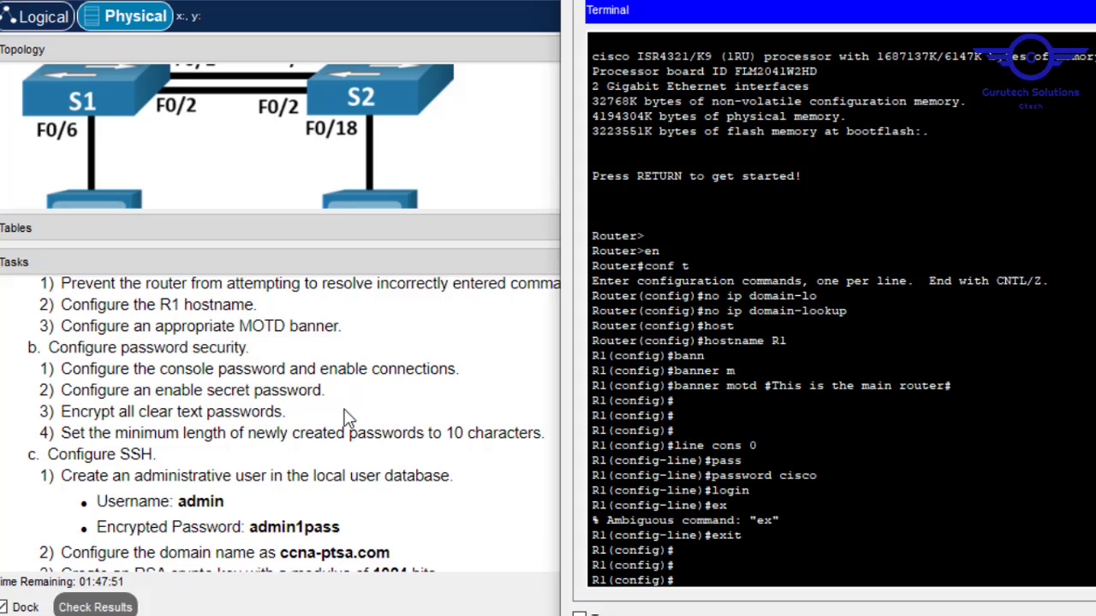
Set R1's enable secret password.
text(enabl)
key(Tab)
text(sec)
key(Tab)
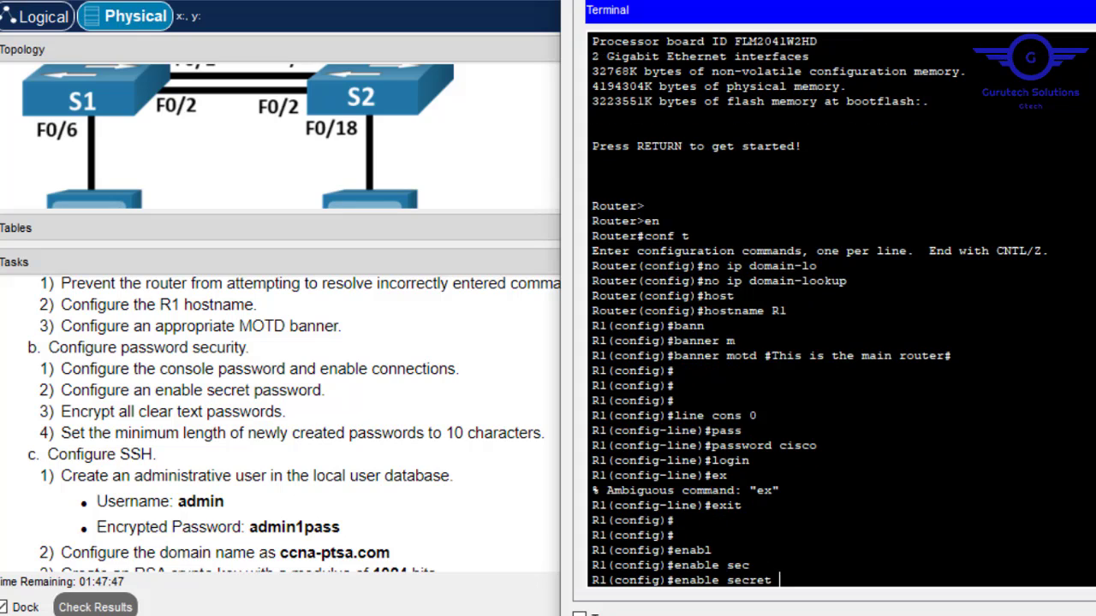
text(cisco)
key(Return)
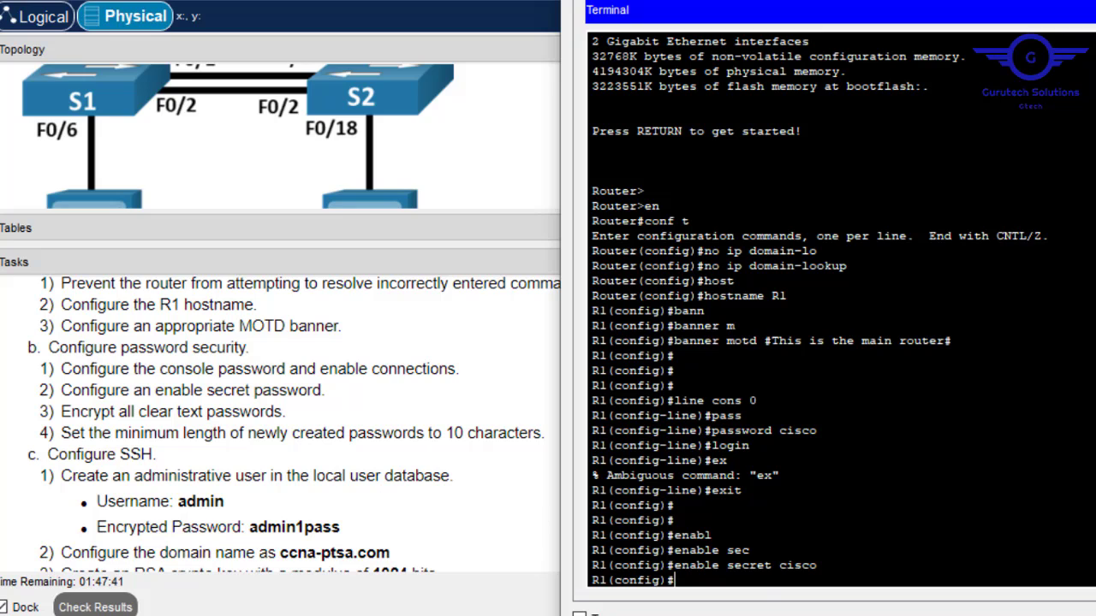
Turn on service password-encryption.
text(serv)
key(Tab)
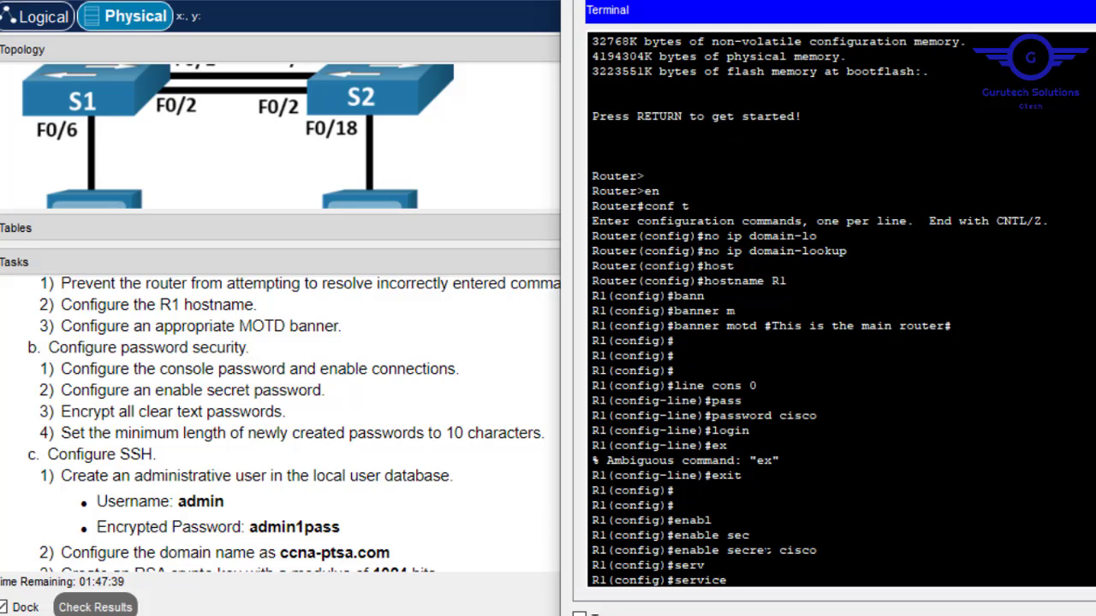
text(pa)
key(Tab)
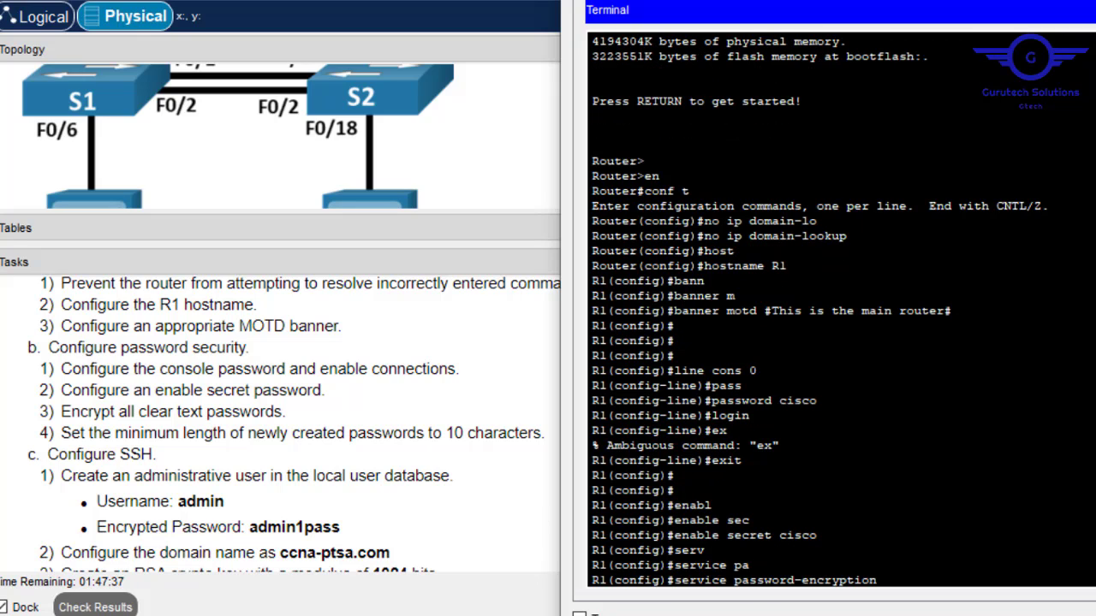
key(Return)
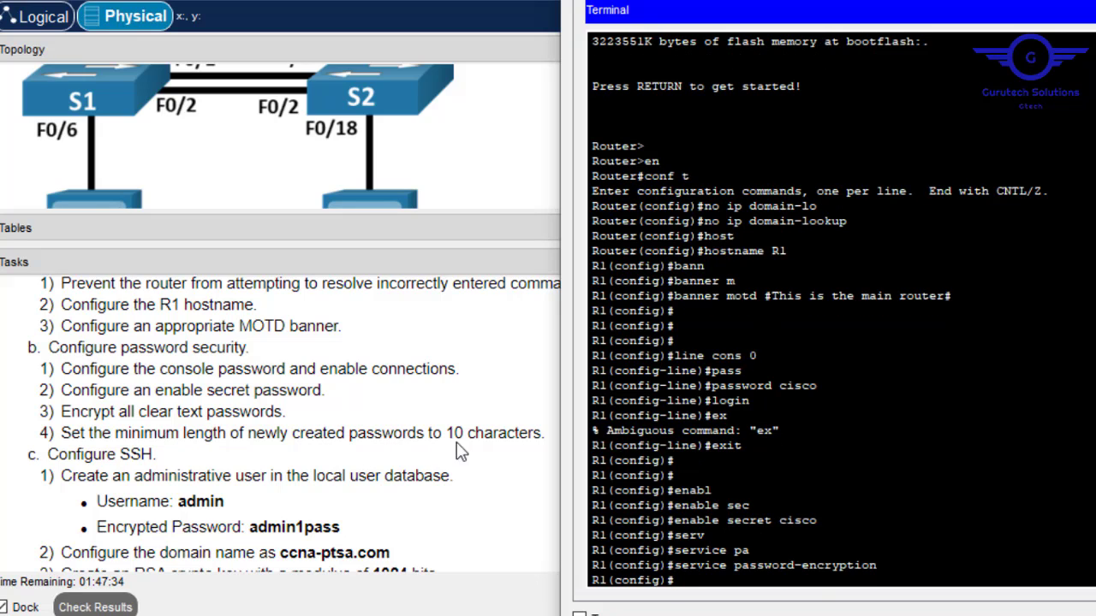
key(Return)
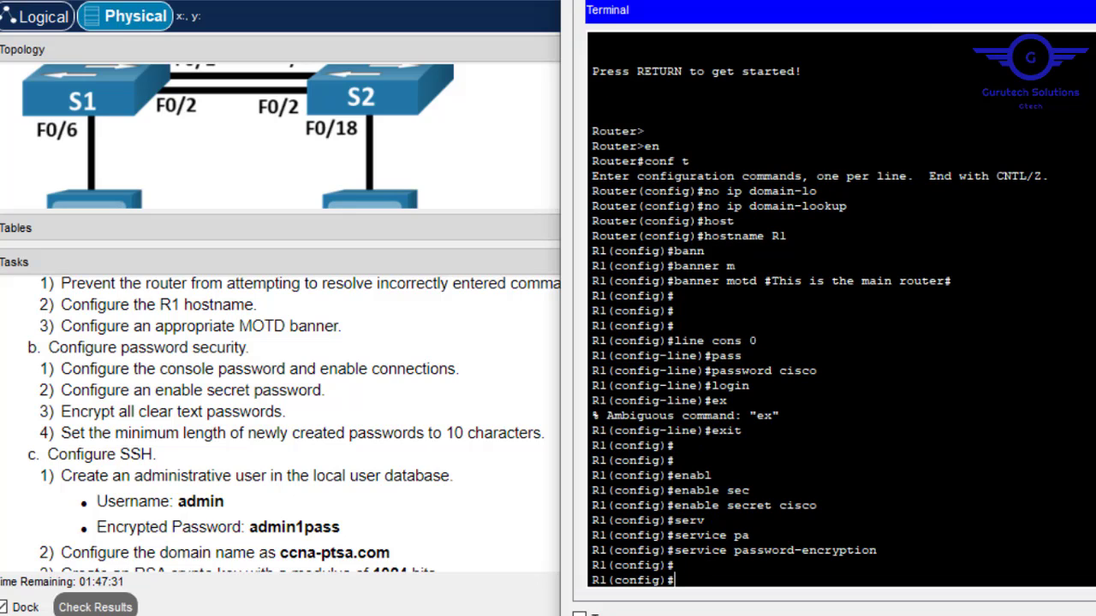
Set the minimum password length to 10 with security passwords min-length.
text(secur)
key(Tab)
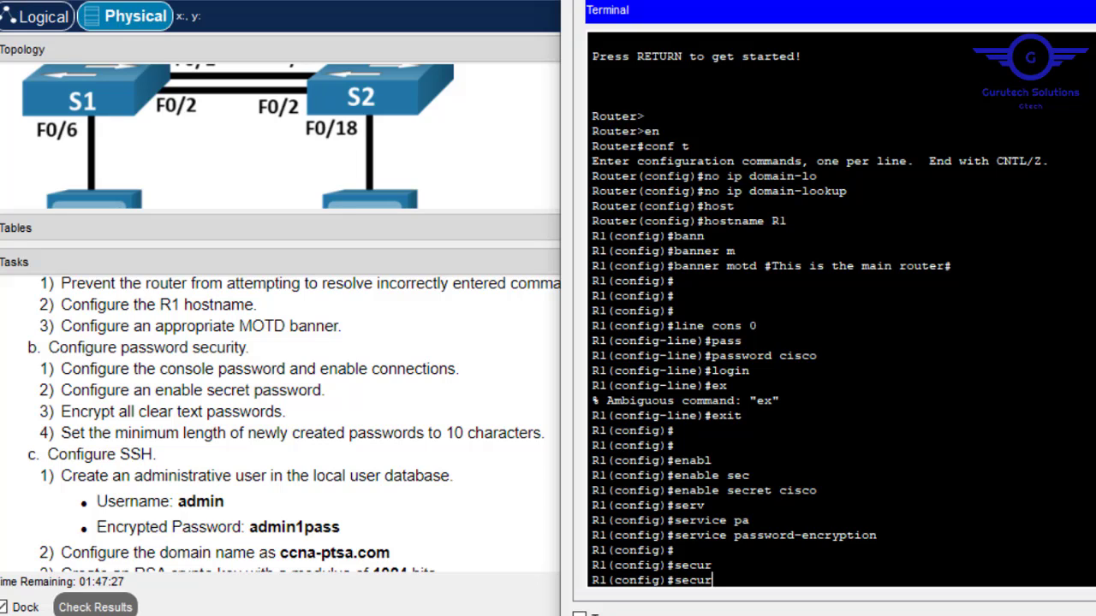
text(ity paswords)
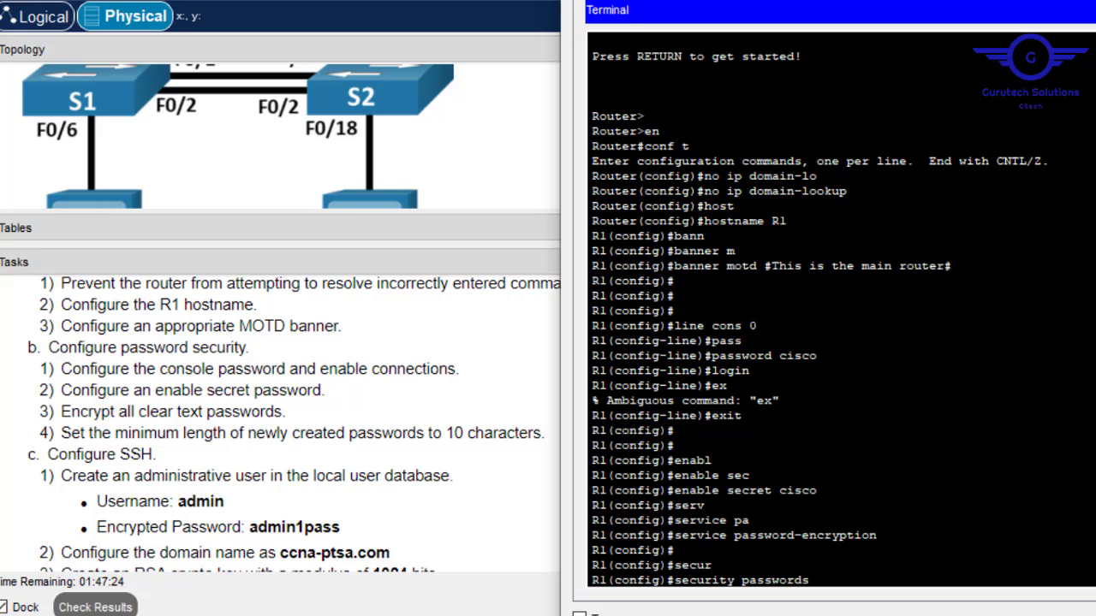
text( min-le)
key(BackSpace)
key(BackSpace)
text(len)
key(Tab)
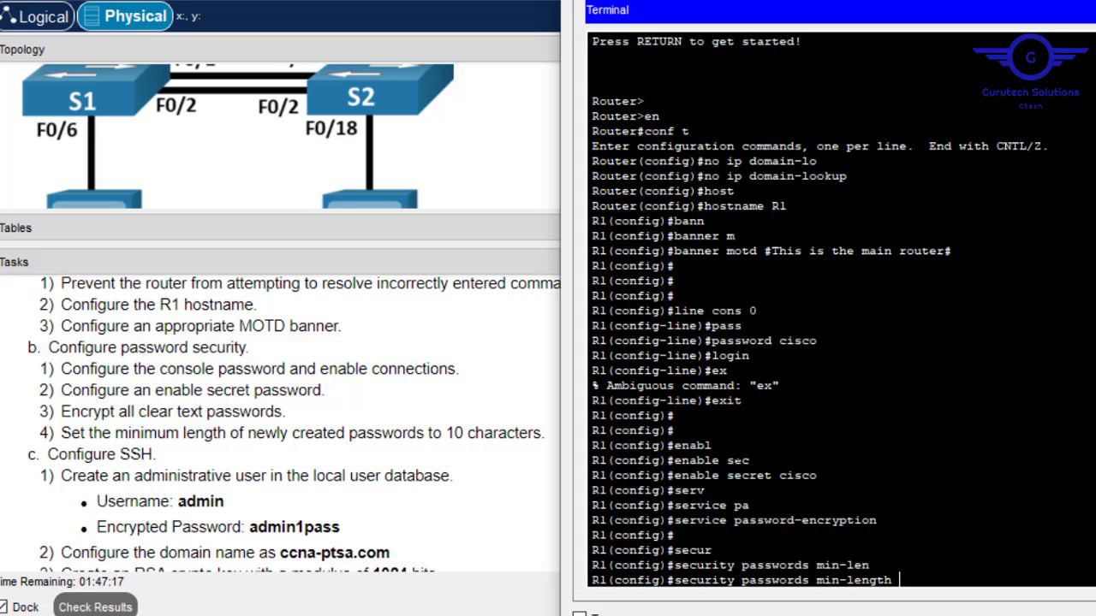
text(10)
key(Return)
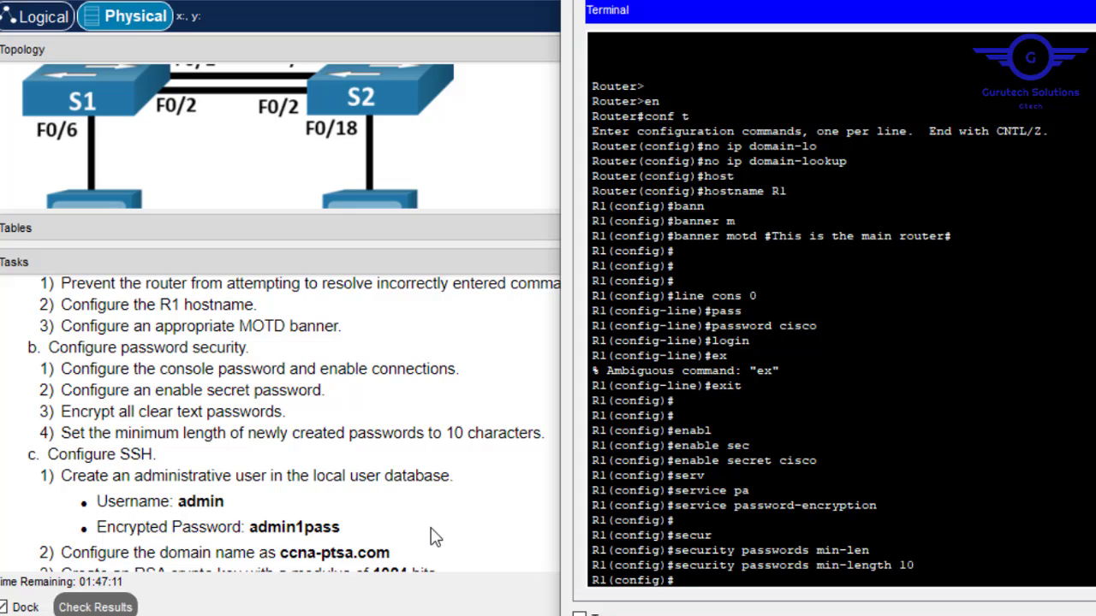
key(Return)
key(Return)
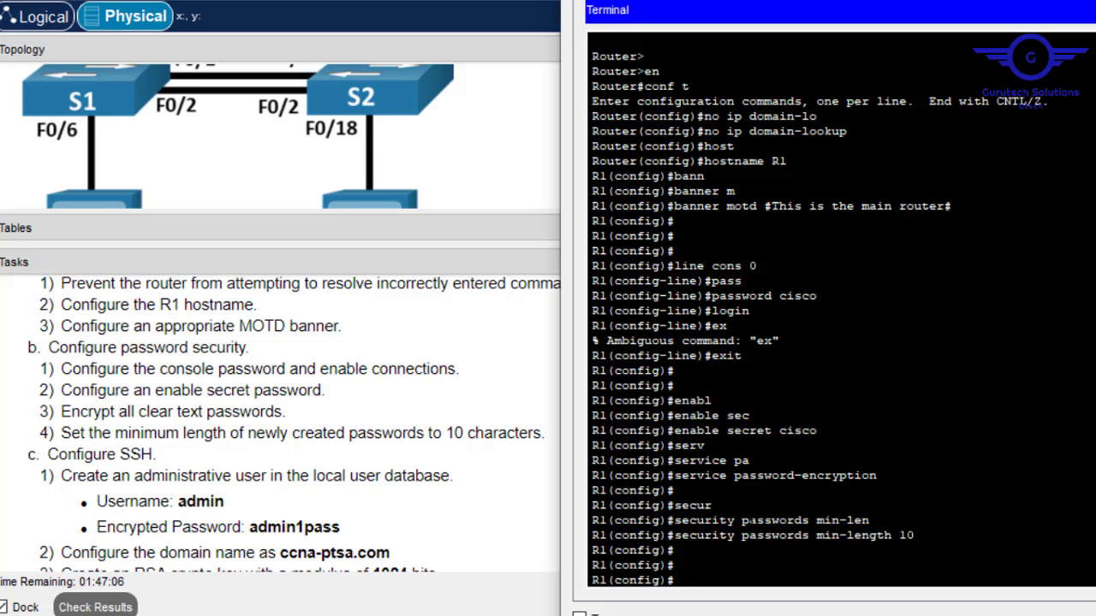
Create local user admin with an encrypted secret password, replacing the mistyped password keyword.
text(user)
key(Tab)
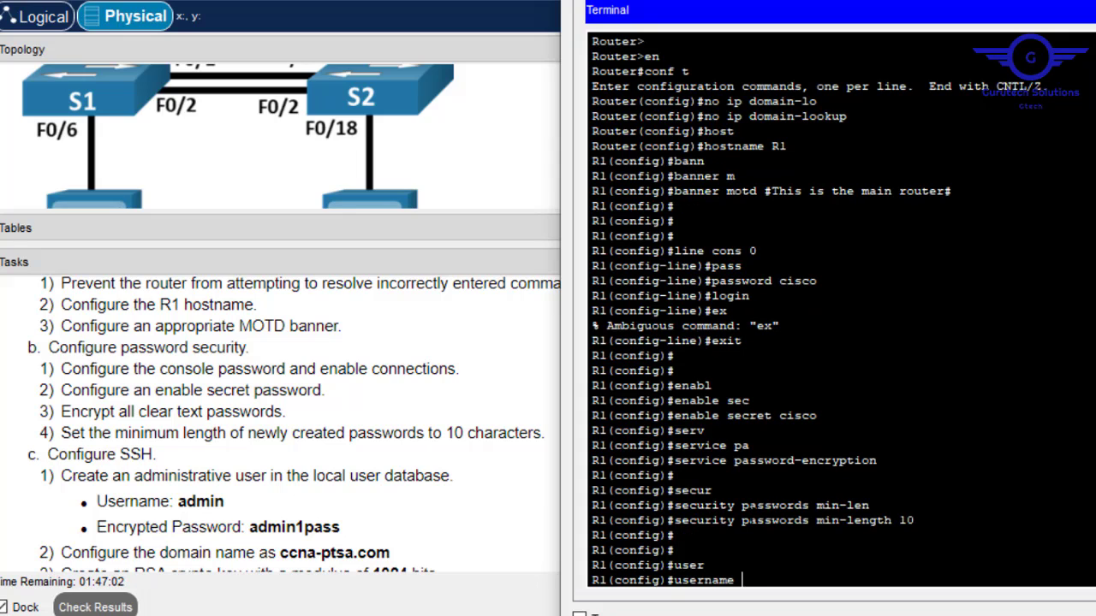
text(admin pass)
key(Tab)
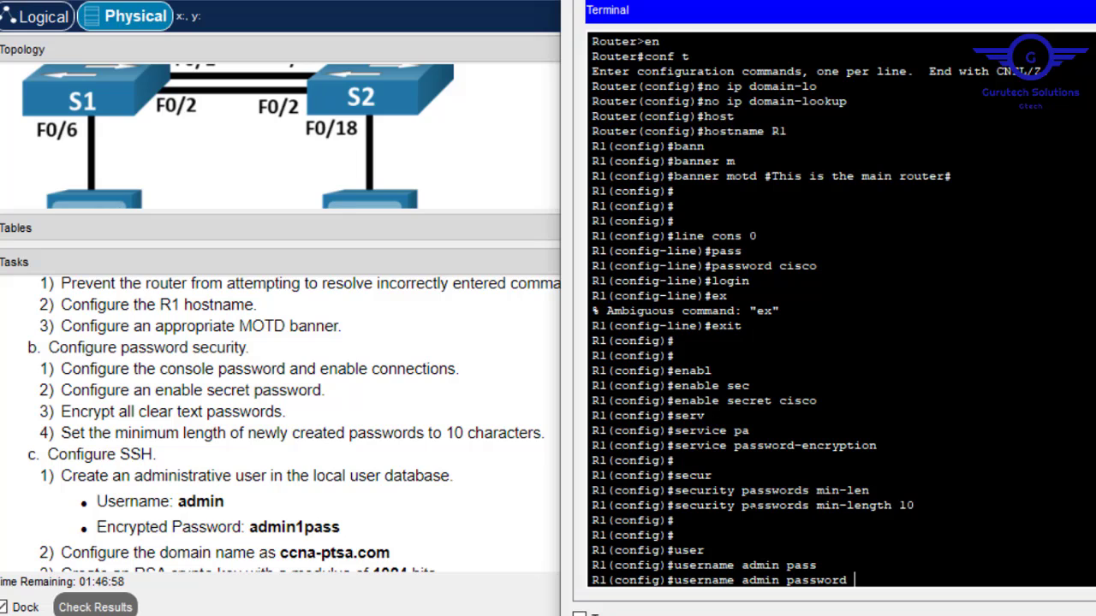
text(admin1p)
text(pass)
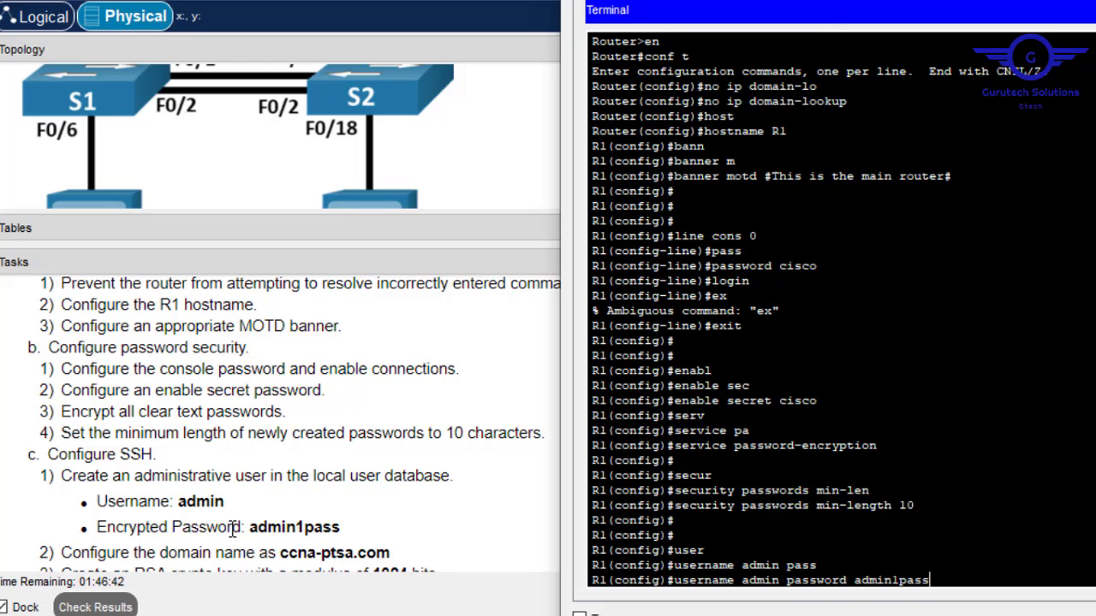
drag(242, 527, 116, 527)
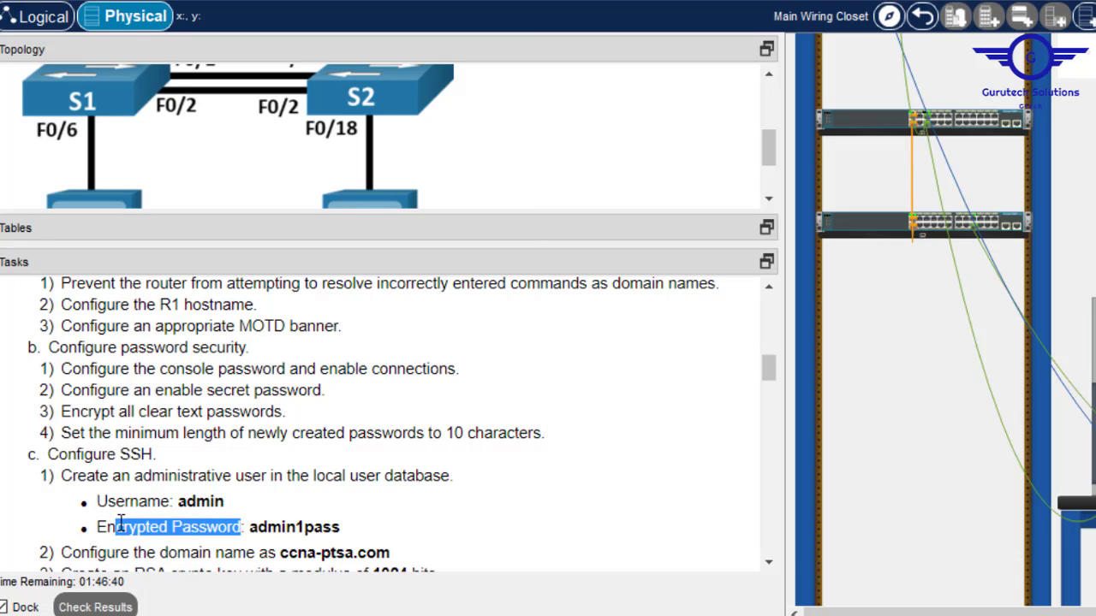
key(alt+Tab)
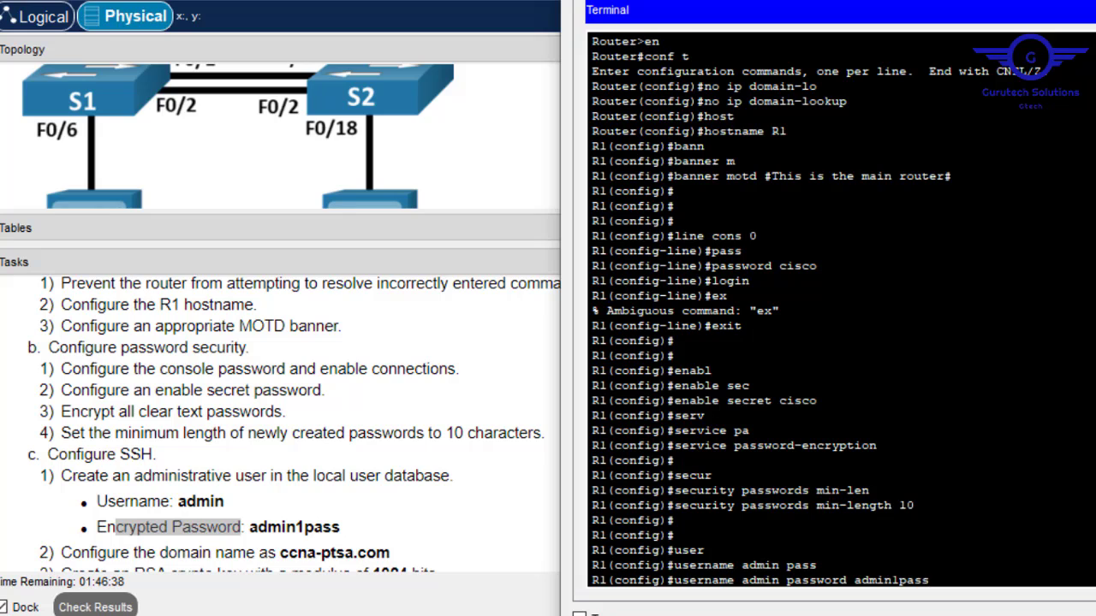
key(BackSpace)
key(BackSpace)
key(BackSpace)
key(BackSpace)
key(BackSpace)
key(BackSpace)
key(BackSpace)
key(BackSpace)
key(BackSpace)
key(BackSpace)
key(BackSpace)
key(BackSpace)
key(BackSpace)
key(BackSpace)
key(BackSpace)
key(BackSpace)
key(BackSpace)
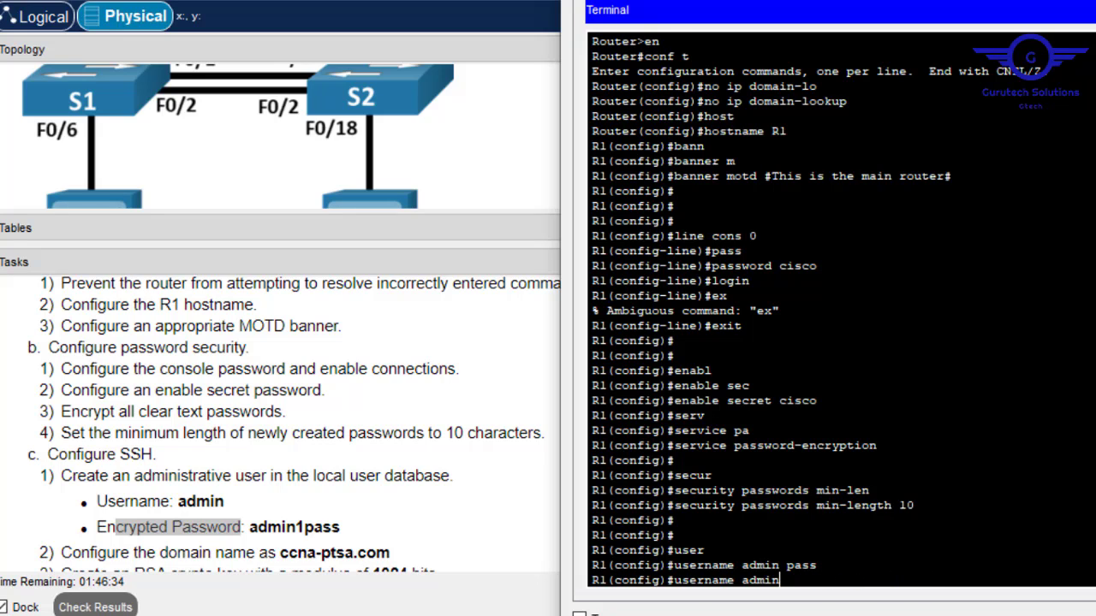
text(sec)
key(Tab)
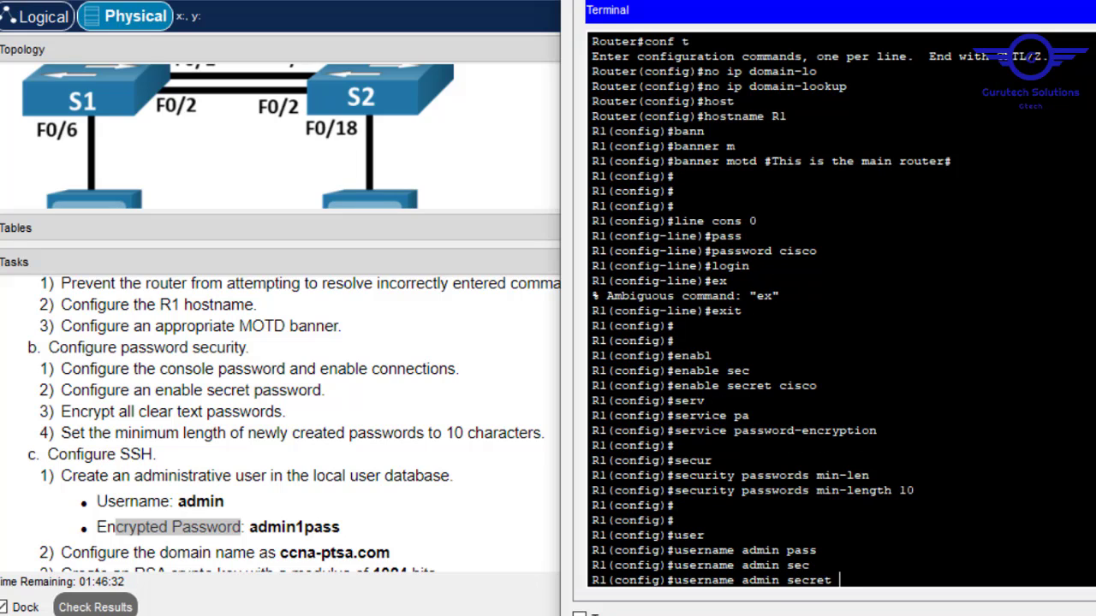
text(admin1pass)
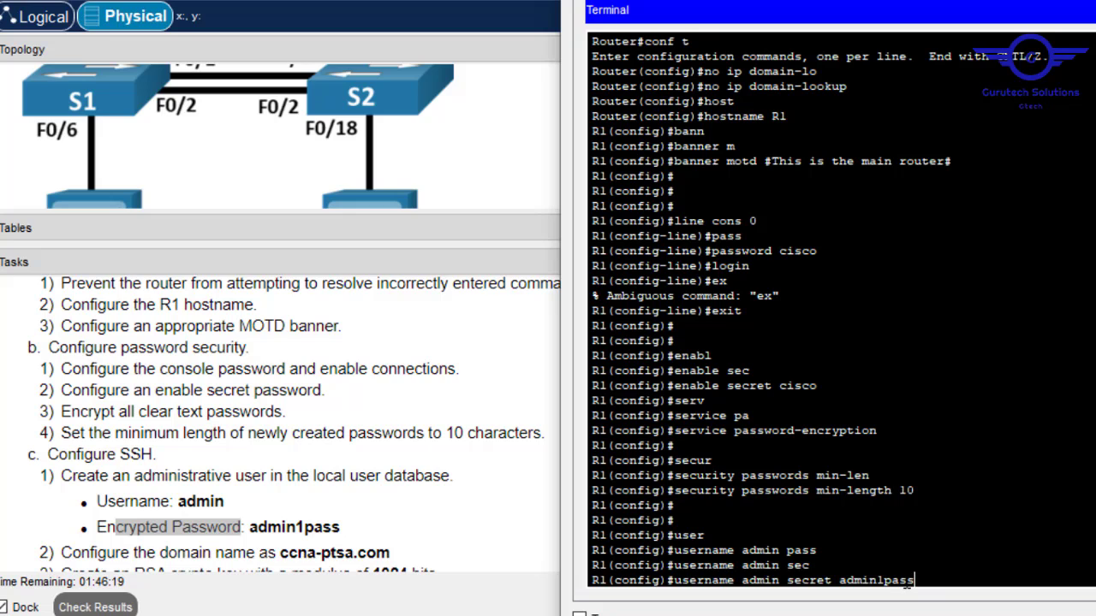
key(Return)
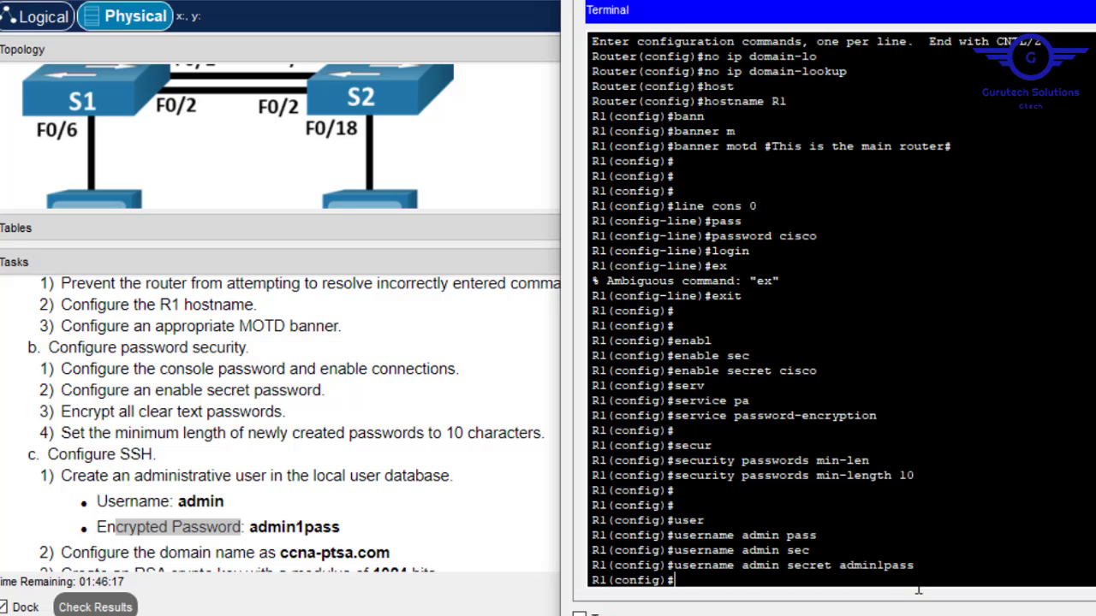
click(462, 513)
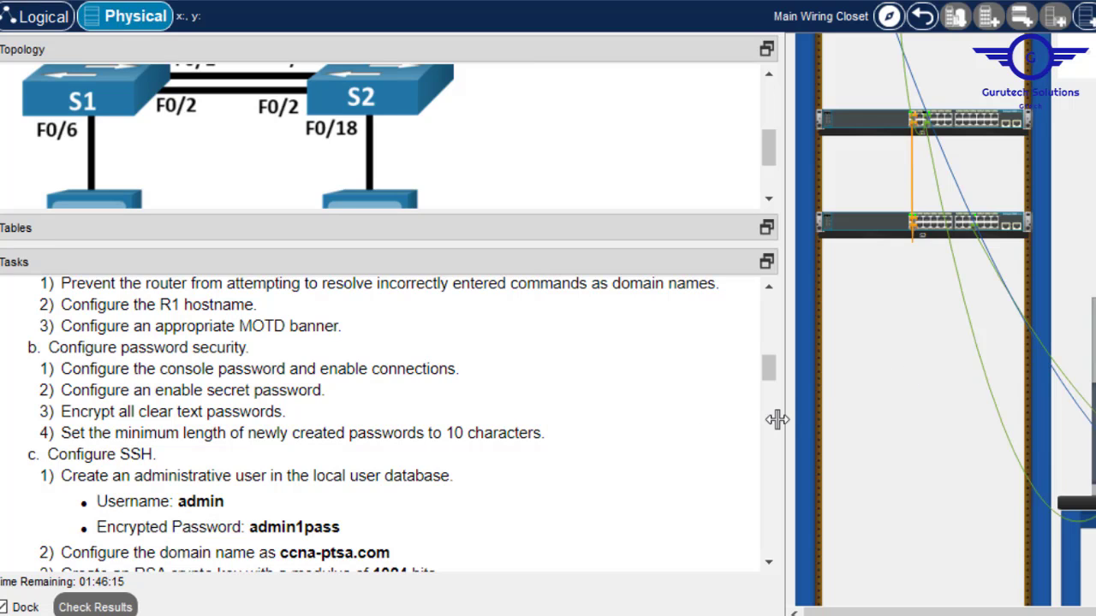
Copy the domain name ccna-ptsa.com from the task list.
click(769, 562)
click(769, 563)
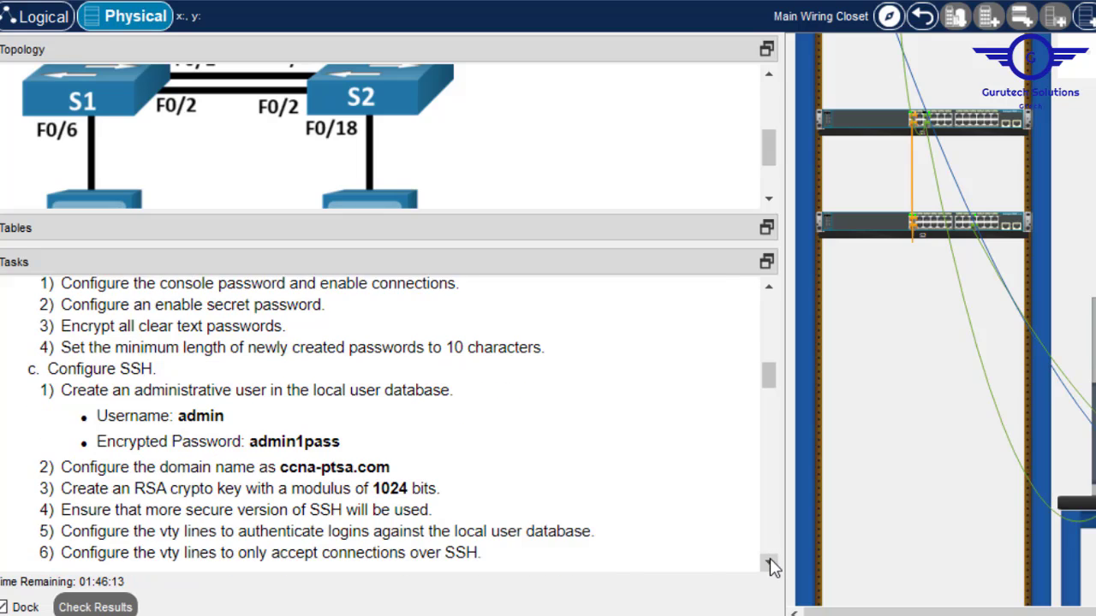
click(769, 562)
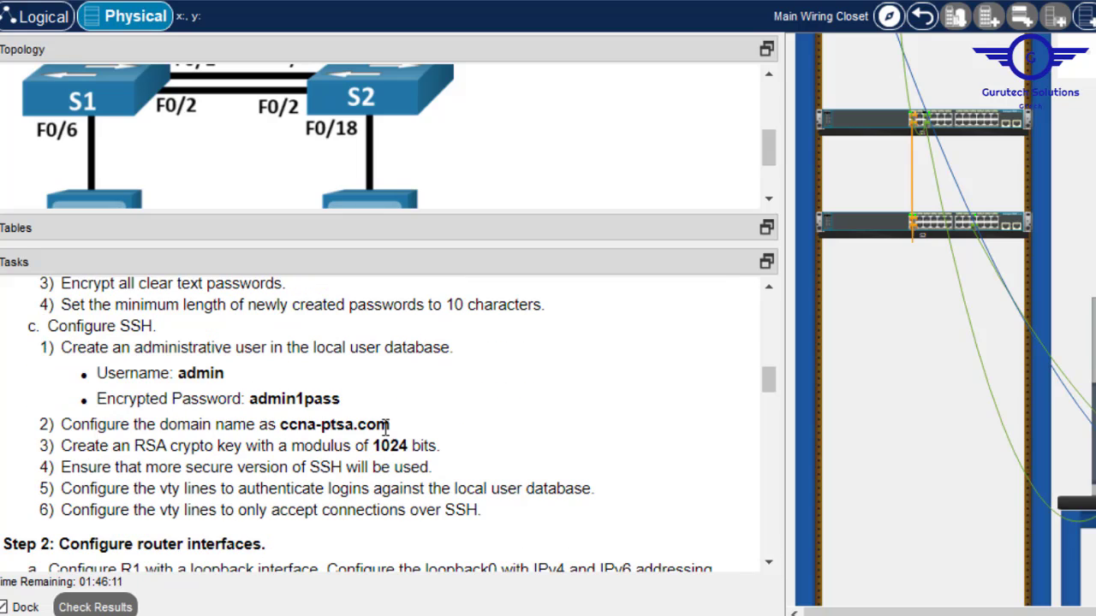
drag(391, 425, 282, 426)
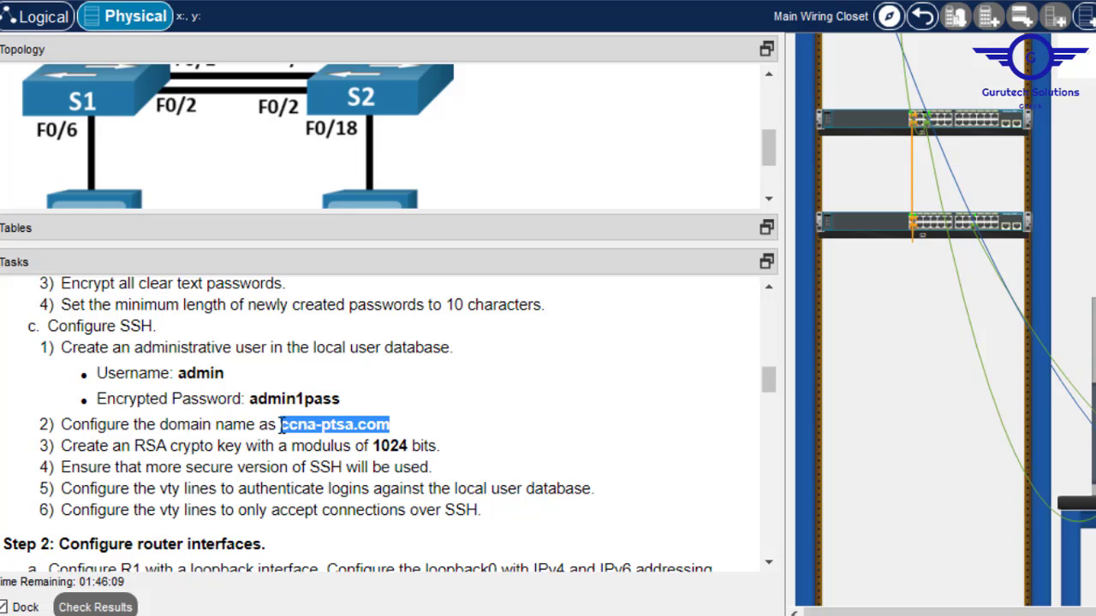
right_click(293, 425)
click(347, 440)
Set R1's domain name to ccna-ptsa.com with ip domain-name.
key(alt+Tab)
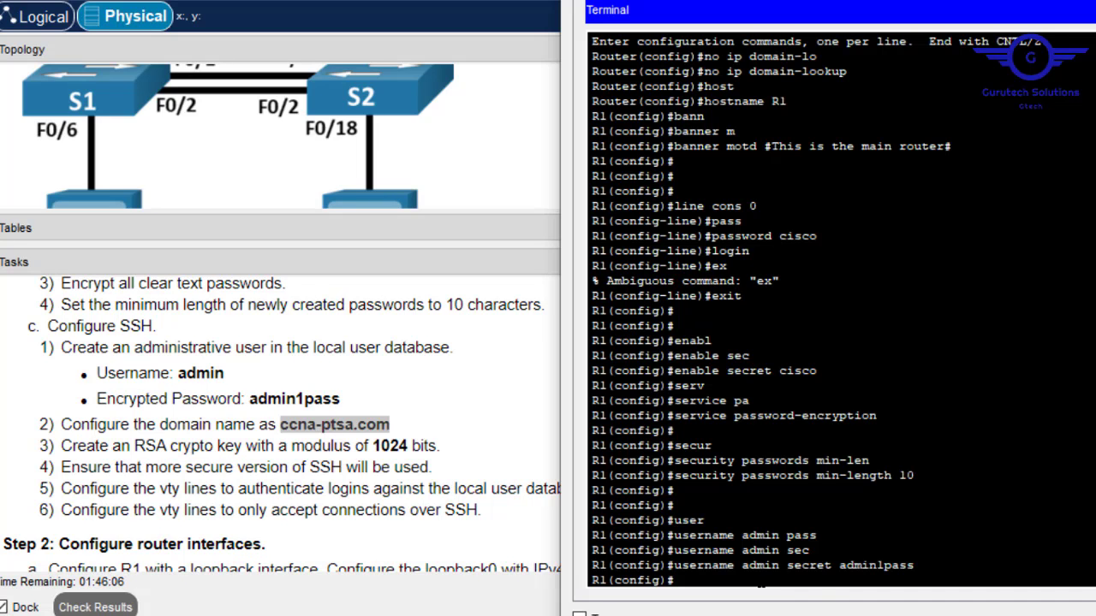
key(Return)
key(Return)
text(ip d)
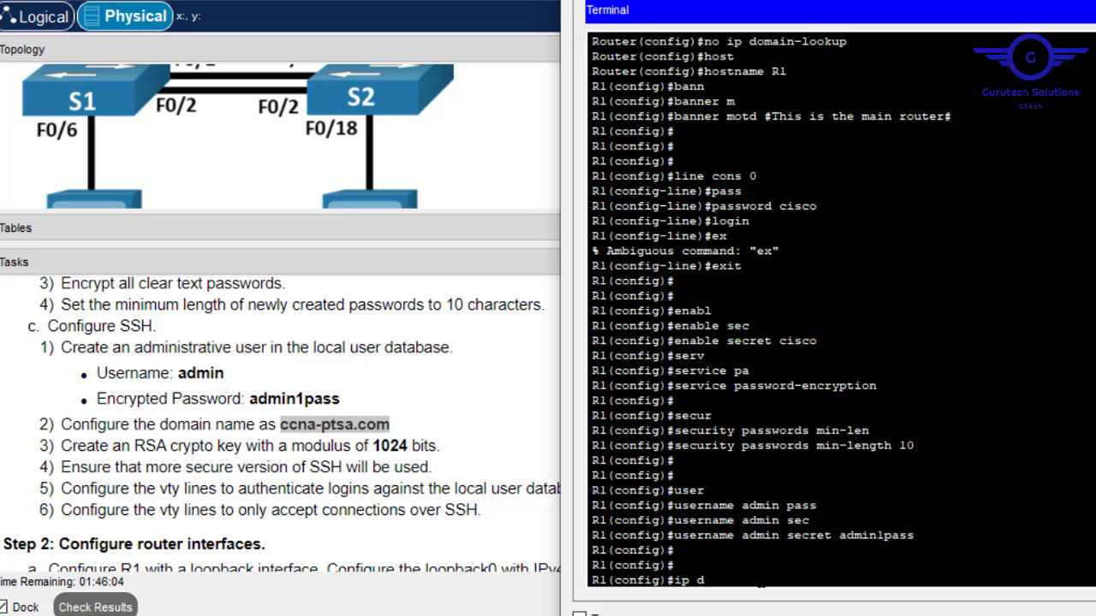
text(omain)
key(Tab)
text(-n)
key(Tab)
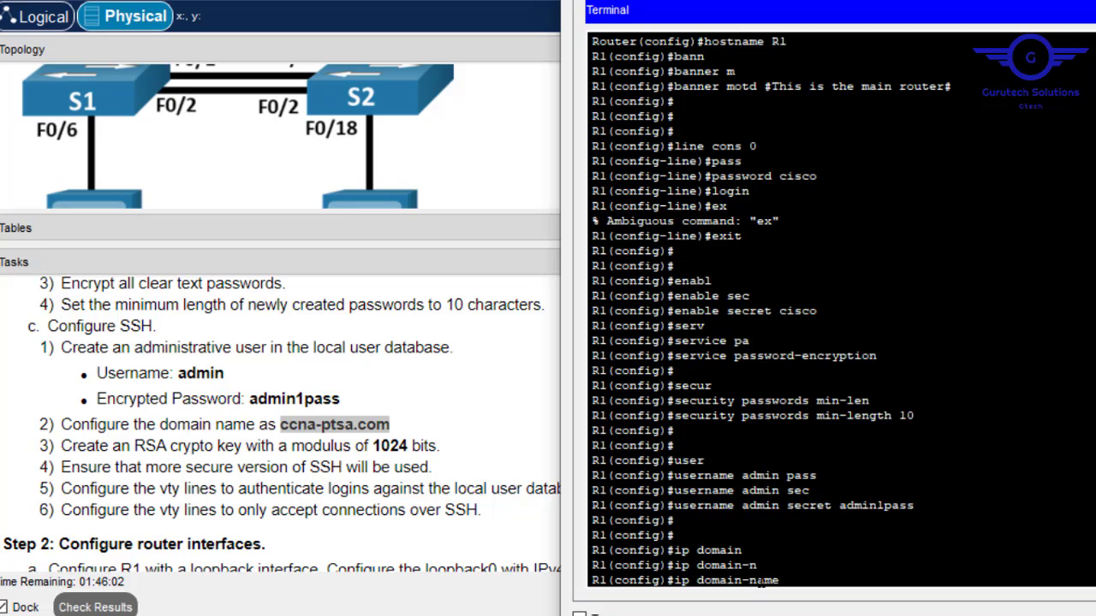
right_click(855, 553)
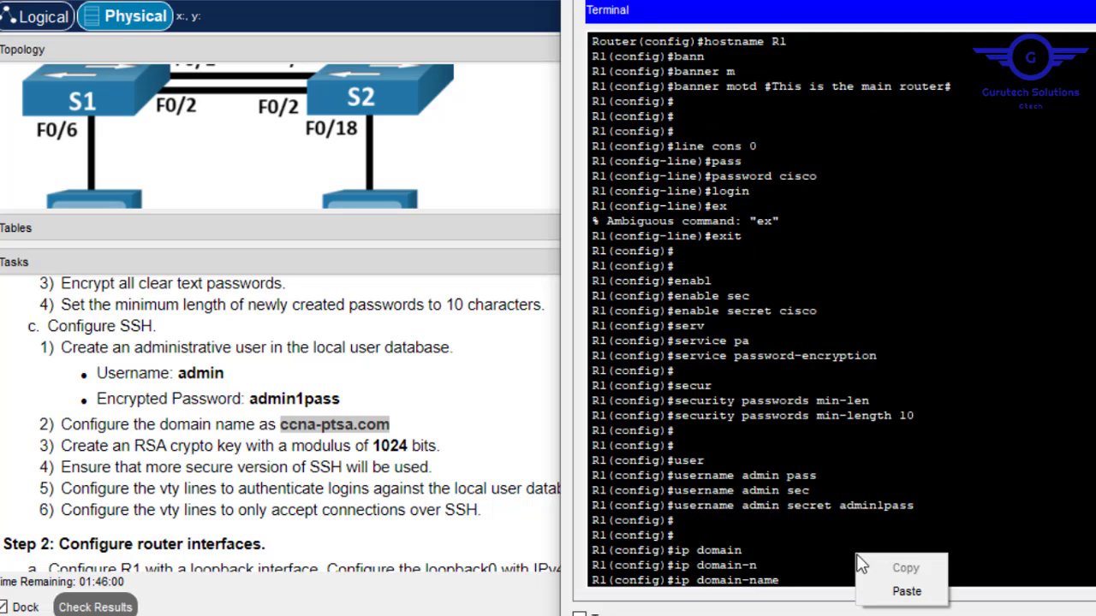
click(906, 591)
key(Return)
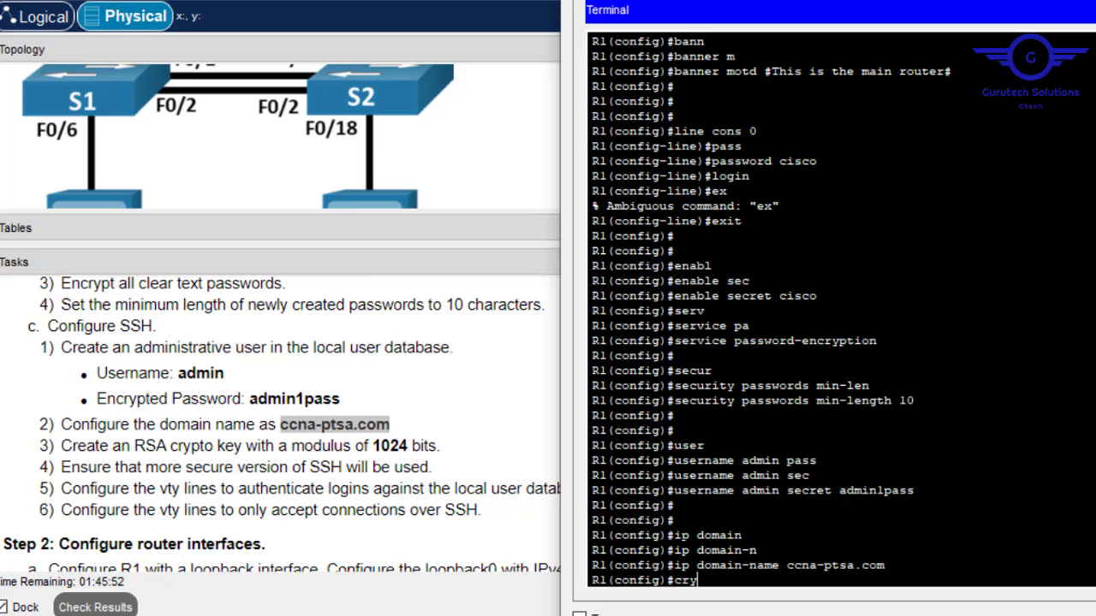
Generate RSA crypto keys with a 1024-bit modulus.
key(Tab)
text(k)
key(Tab)
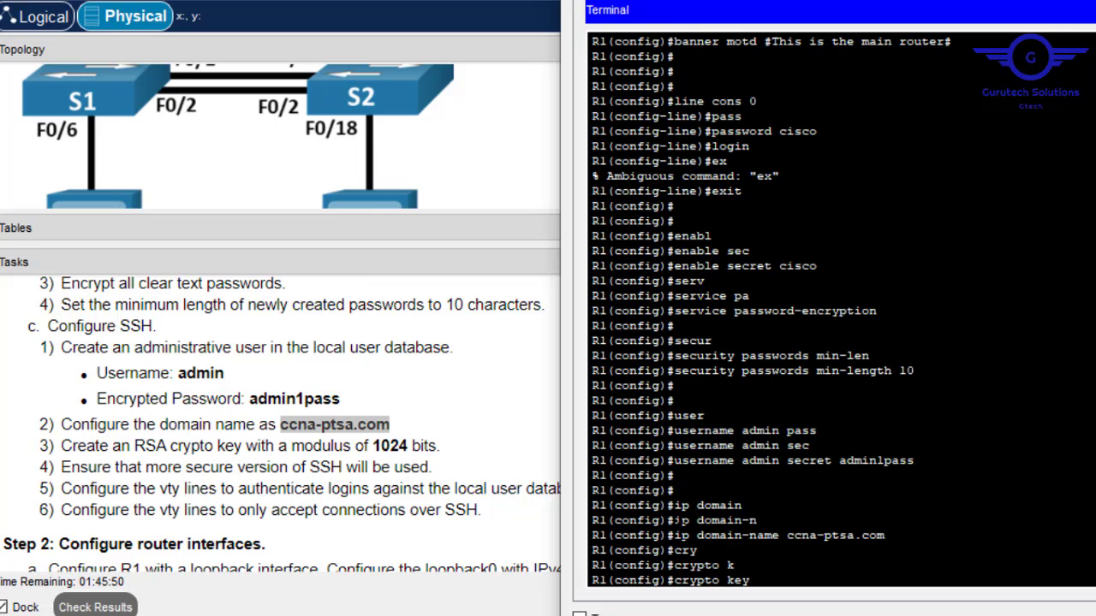
text(g)
key(Tab)
text(r)
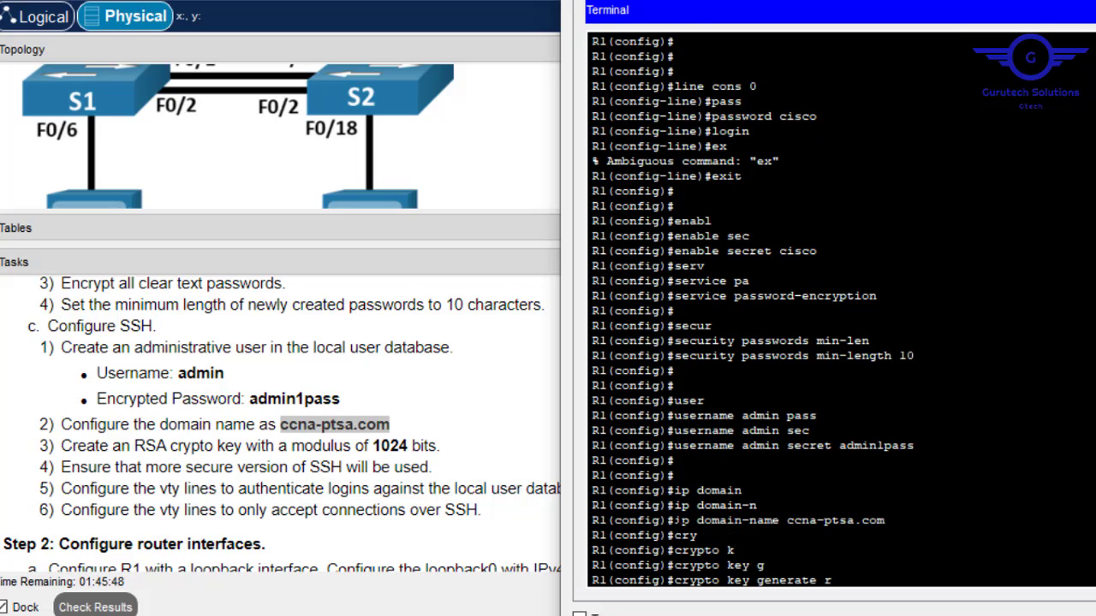
text(s)
key(Tab)
key(Return)
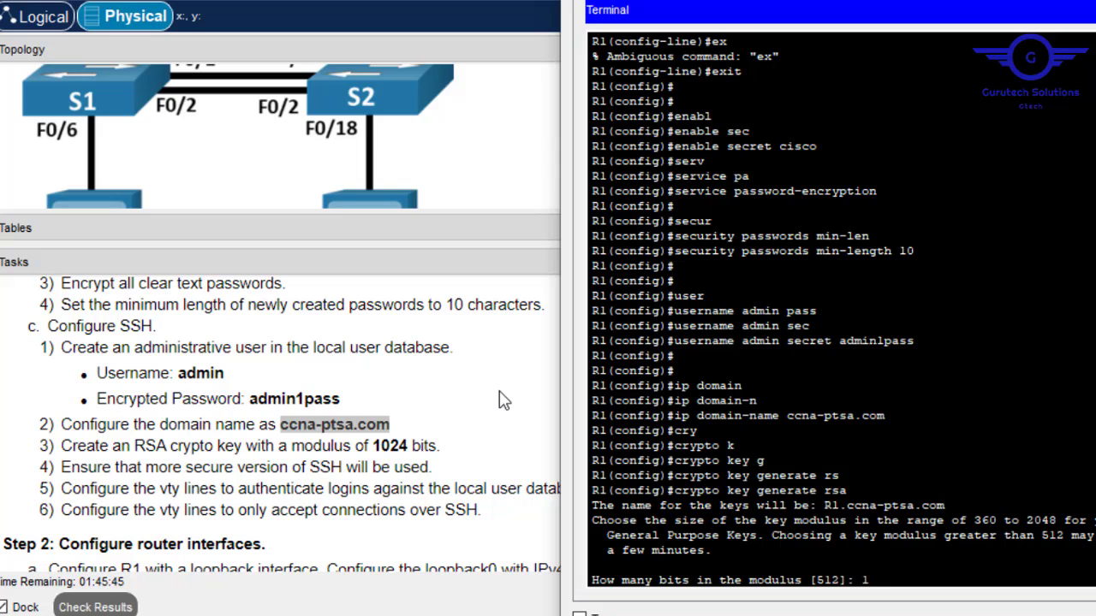
text(024)
key(Return)
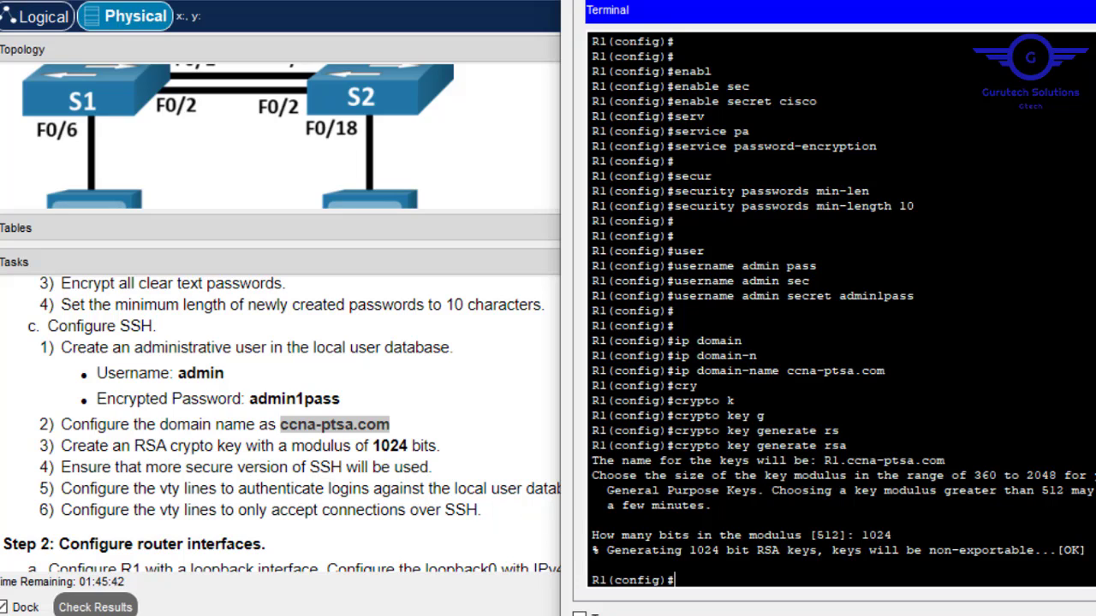
Make vty lines 0–15 authenticate with login local against the local user database.
text(line vty 0 15)
key(Return)
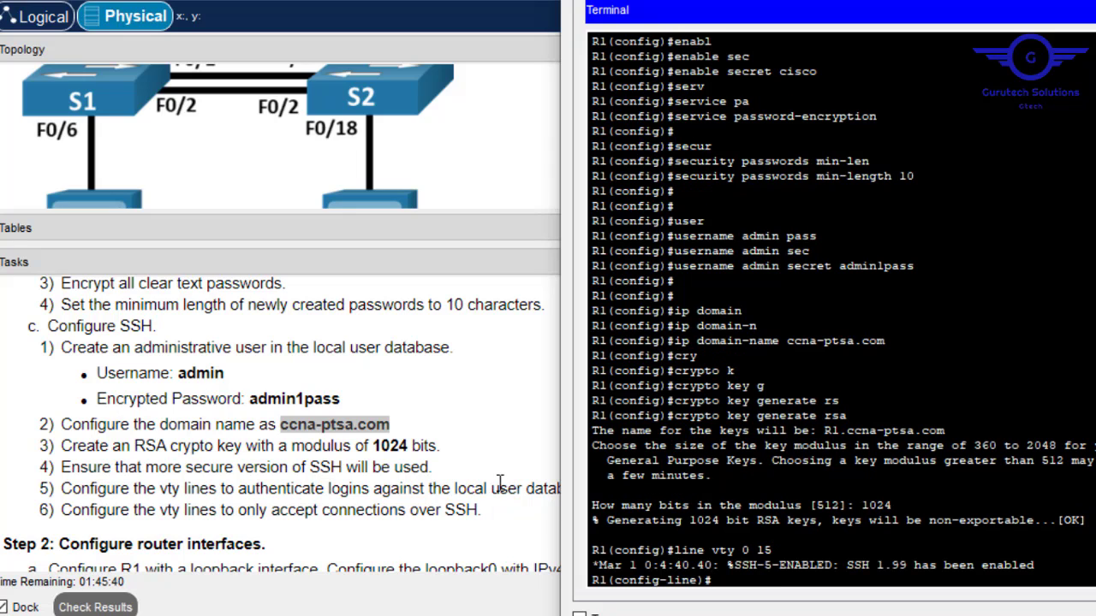
text(login)
key(Tab)
text(lo)
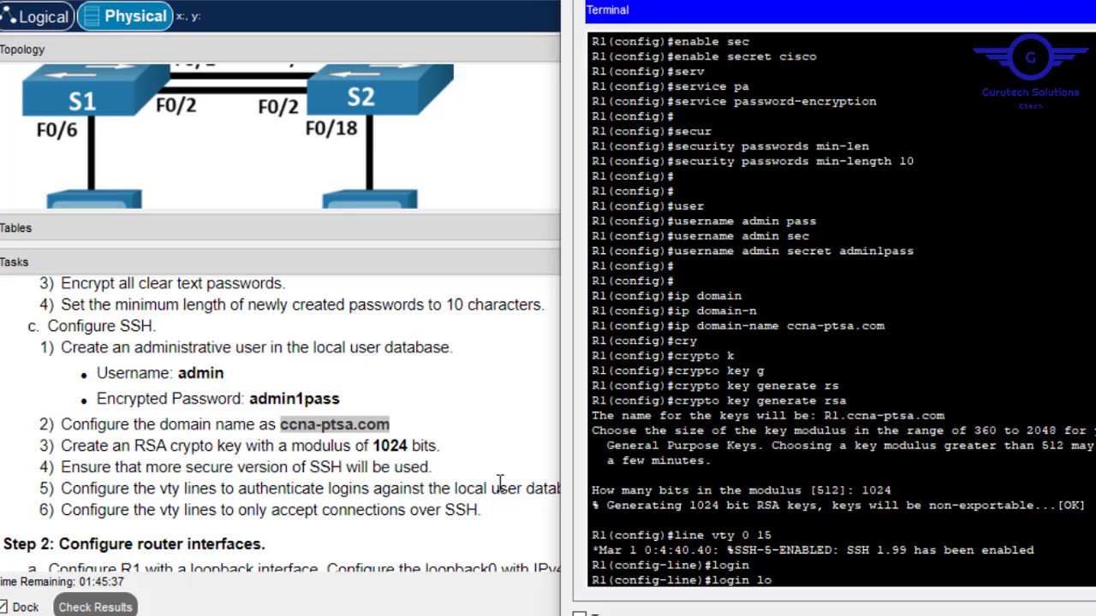
text(c)
key(Tab)
key(Return)
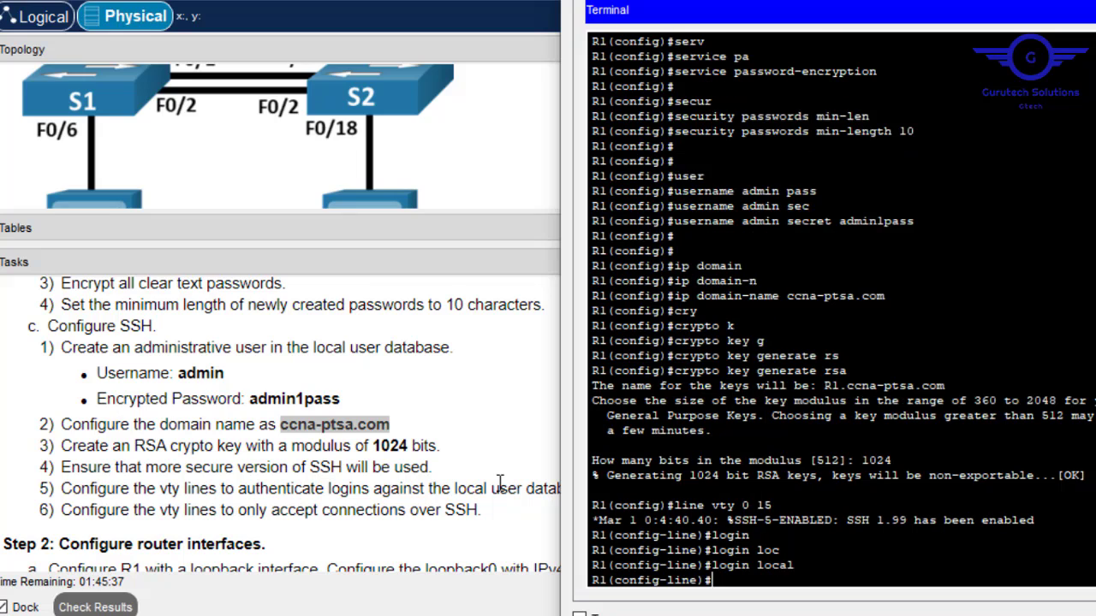
Restrict the vty lines to transport input ssh only.
text(trans)
key(Tab)
text(in)
key(Tab)
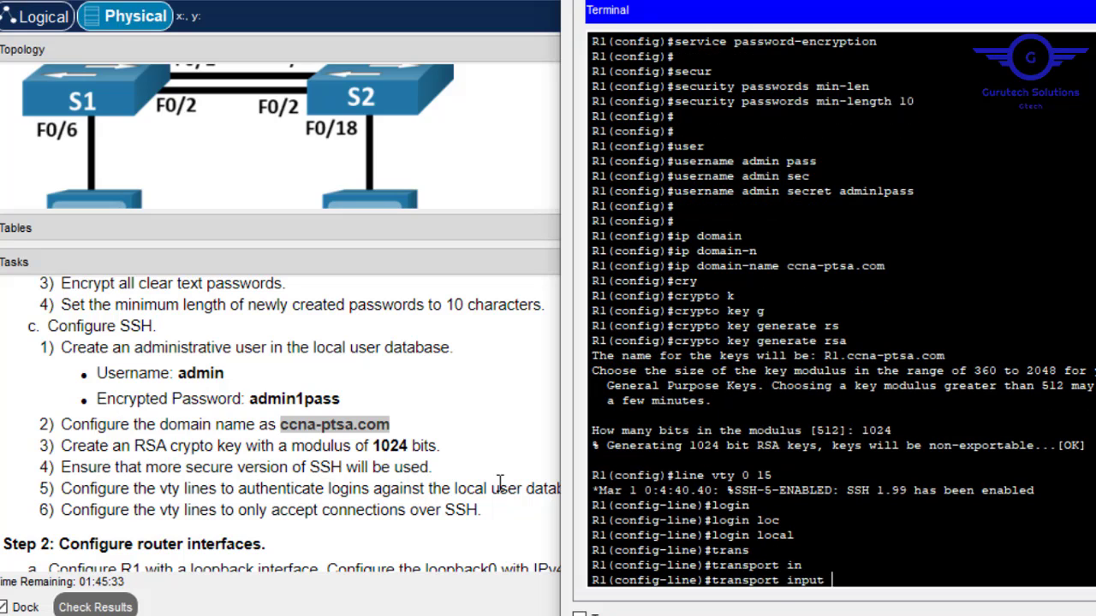
text(ss)
key(Tab)
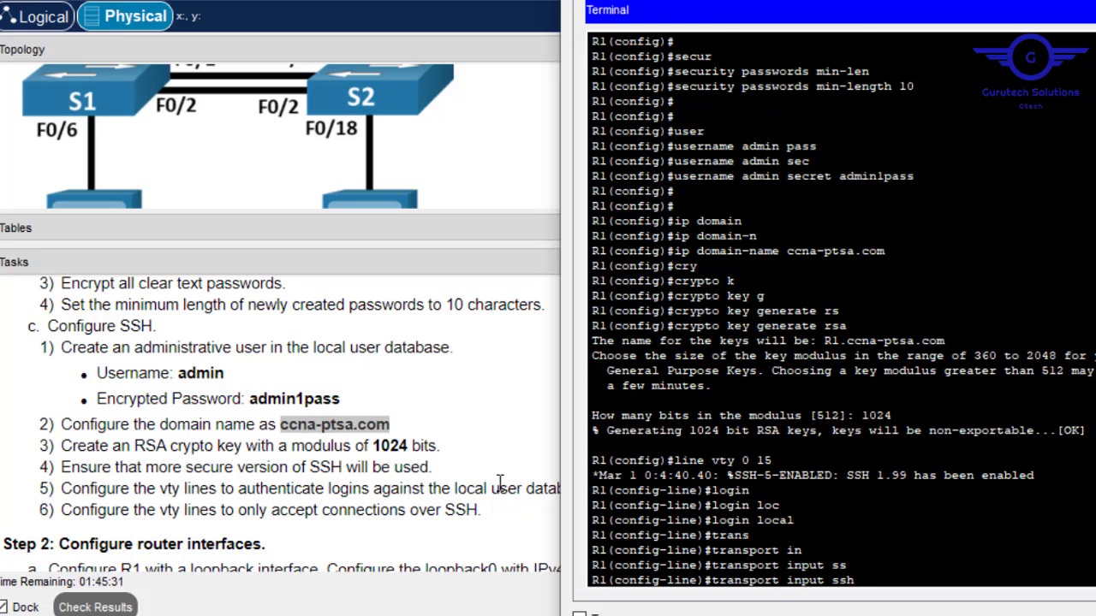
key(Return)
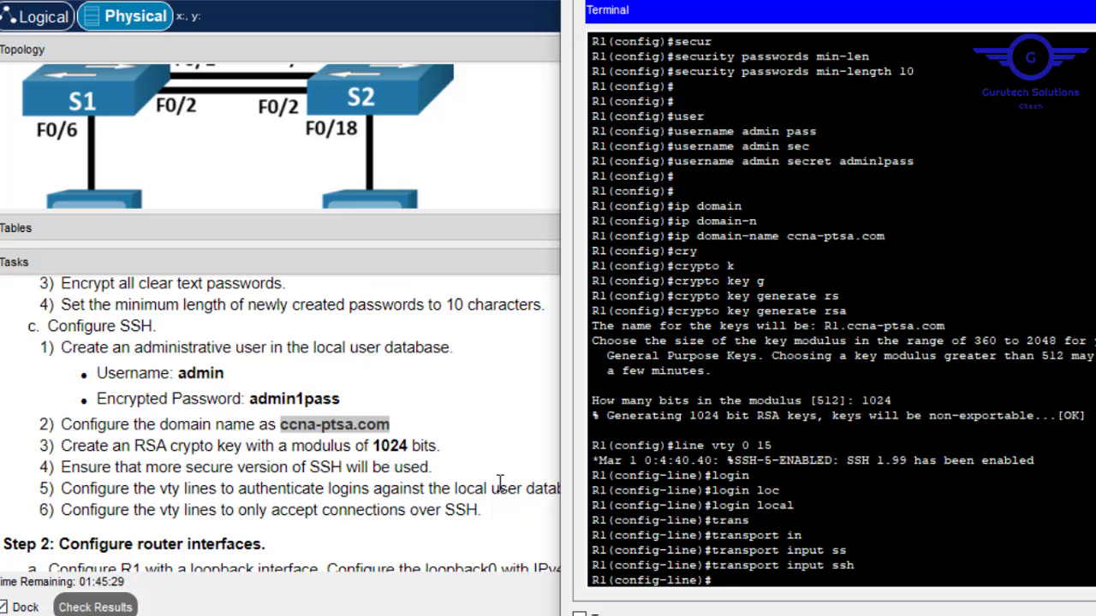
Exit line configuration and save the running configuration with do wr.
text(ex)
key(Return)
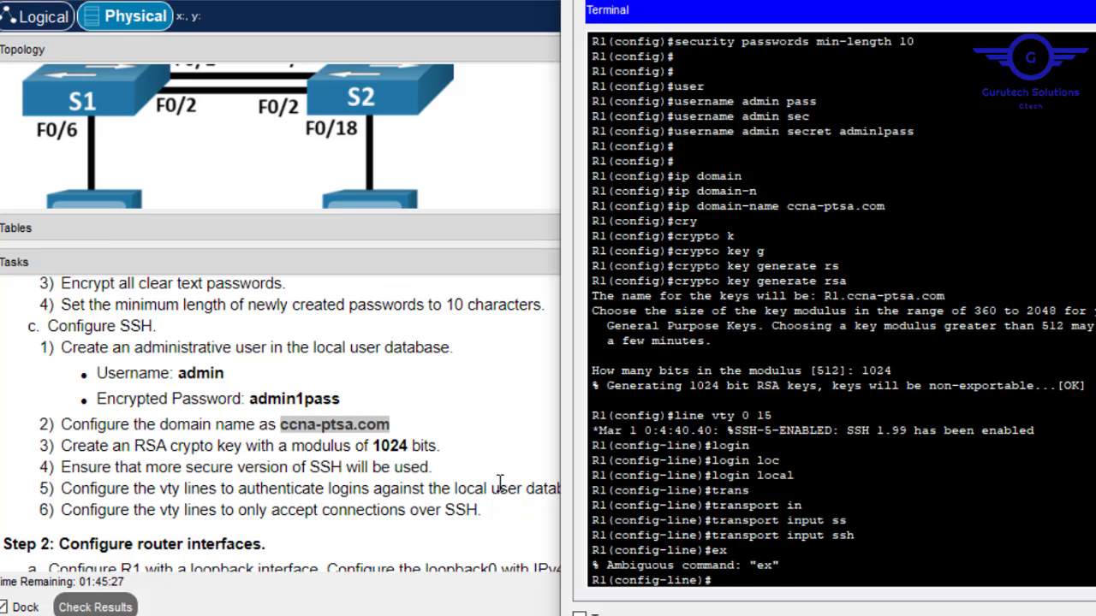
text(exit)
key(Return)
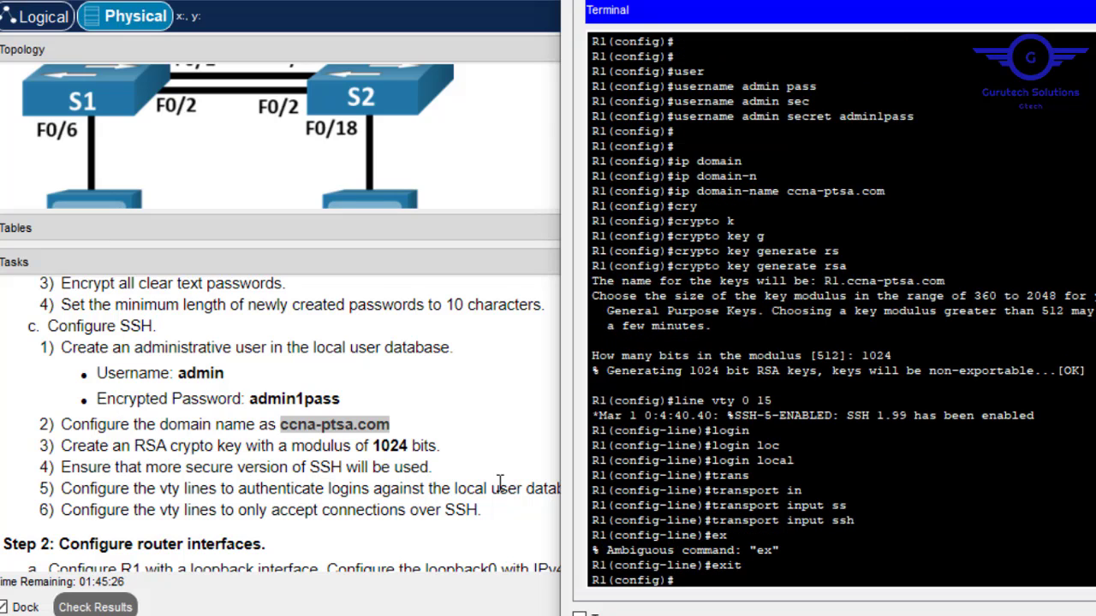
text(do wr)
key(Return)
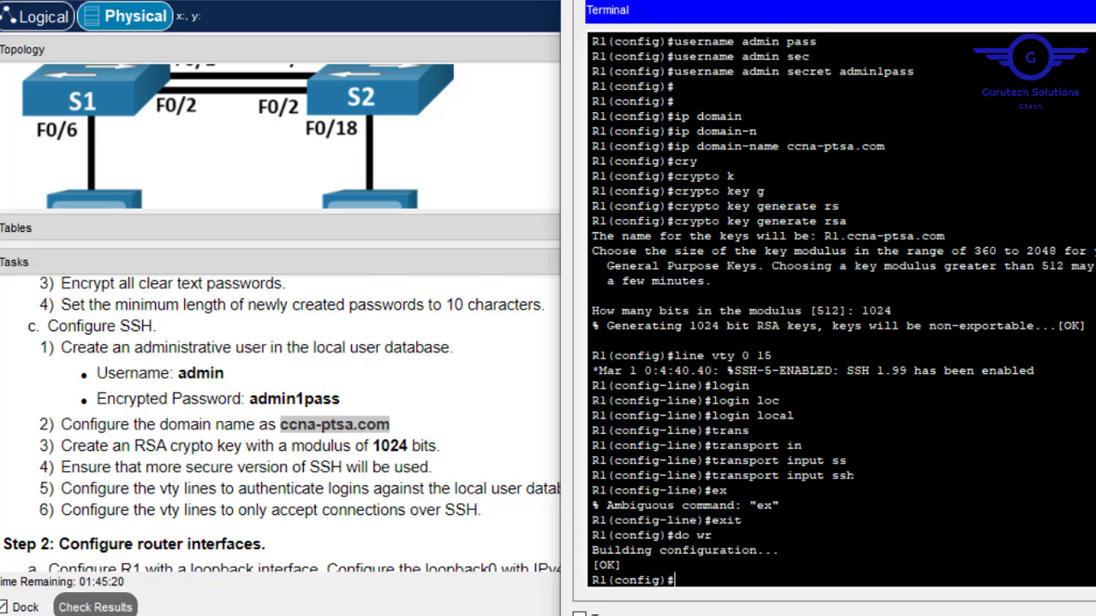
Highlight the SSH-only transport output and task 5's local user database requirement.
drag(861, 475, 721, 476)
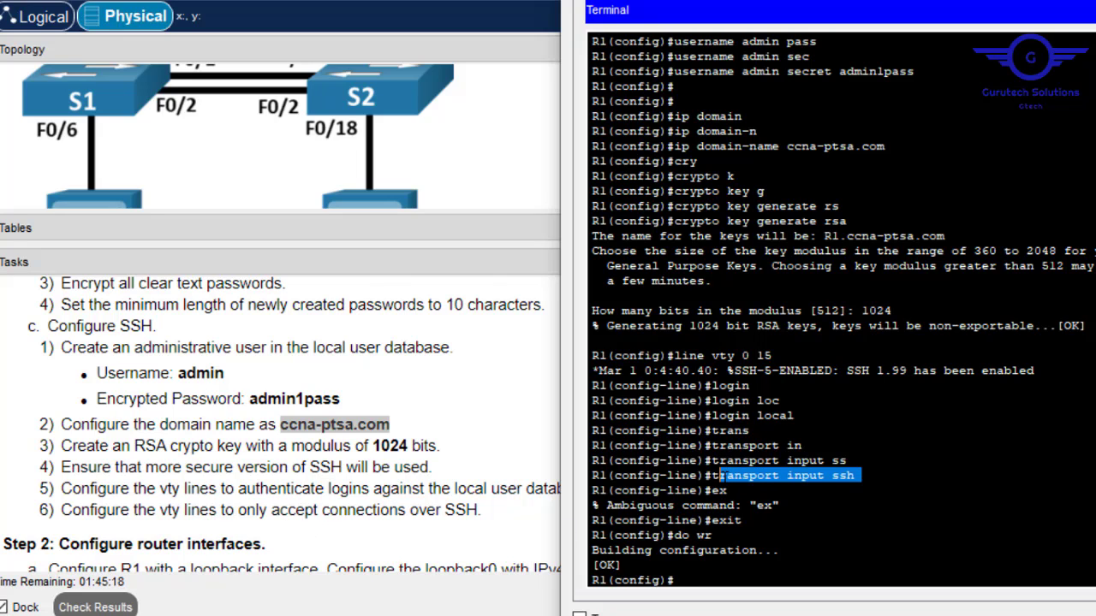
click(420, 505)
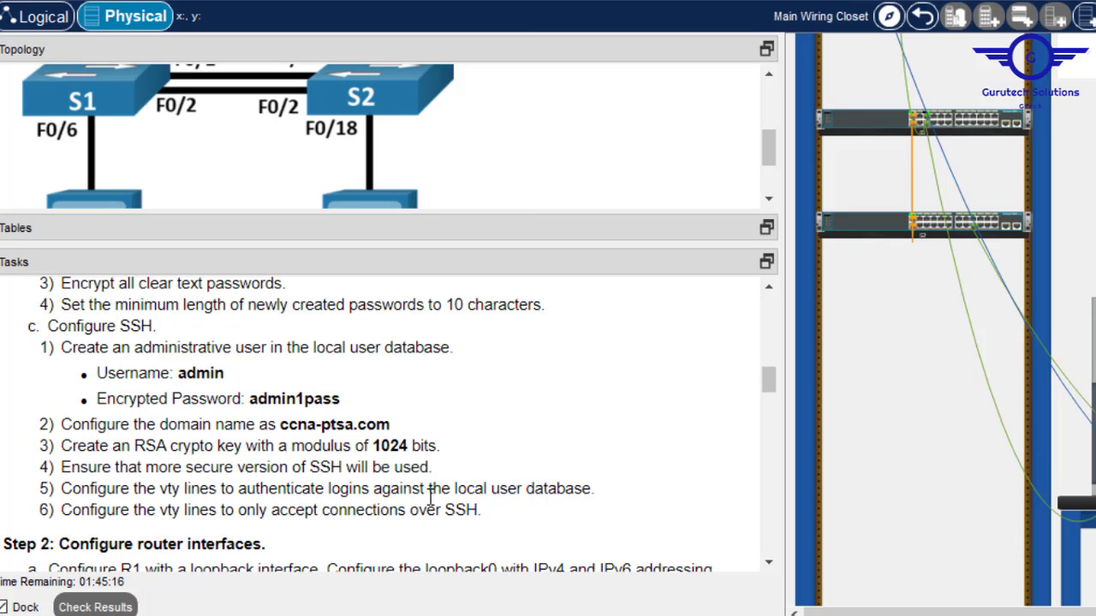
drag(453, 489, 573, 486)
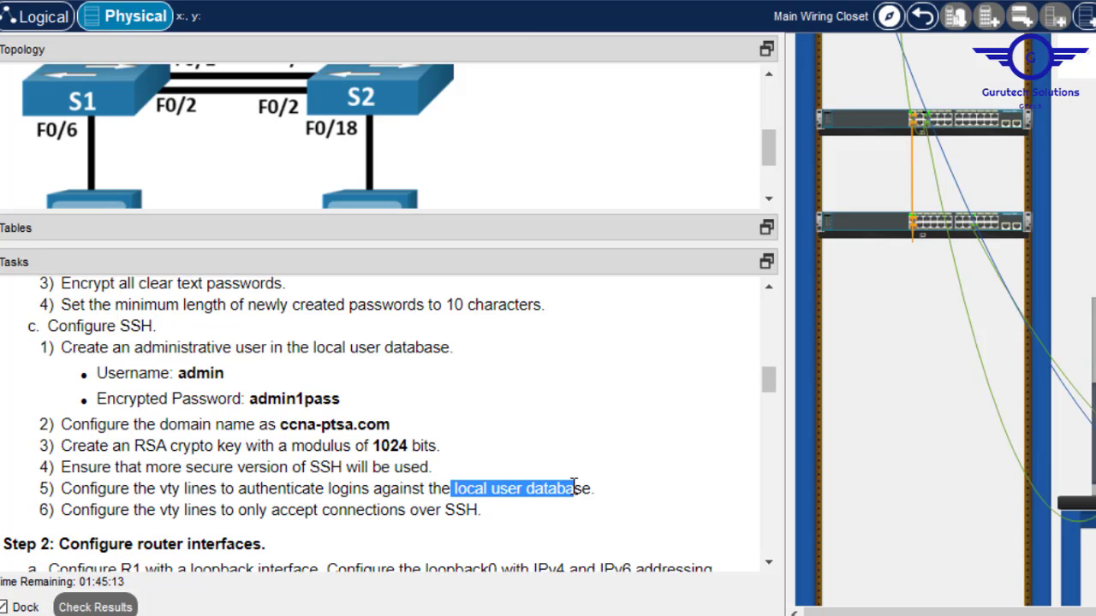
click(768, 565)
click(768, 565)
click(768, 565)
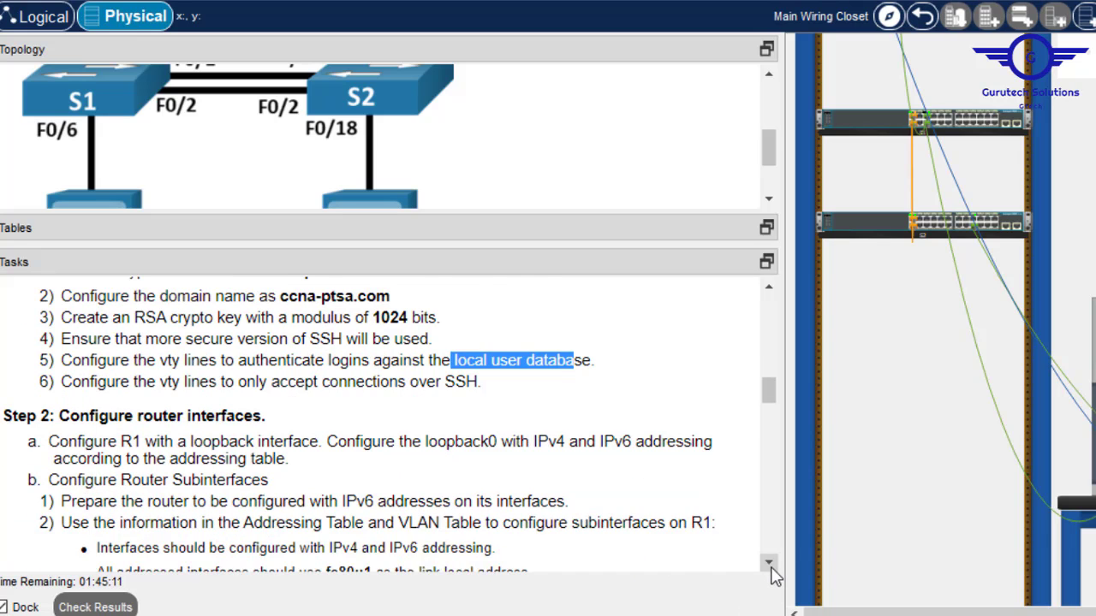
click(769, 565)
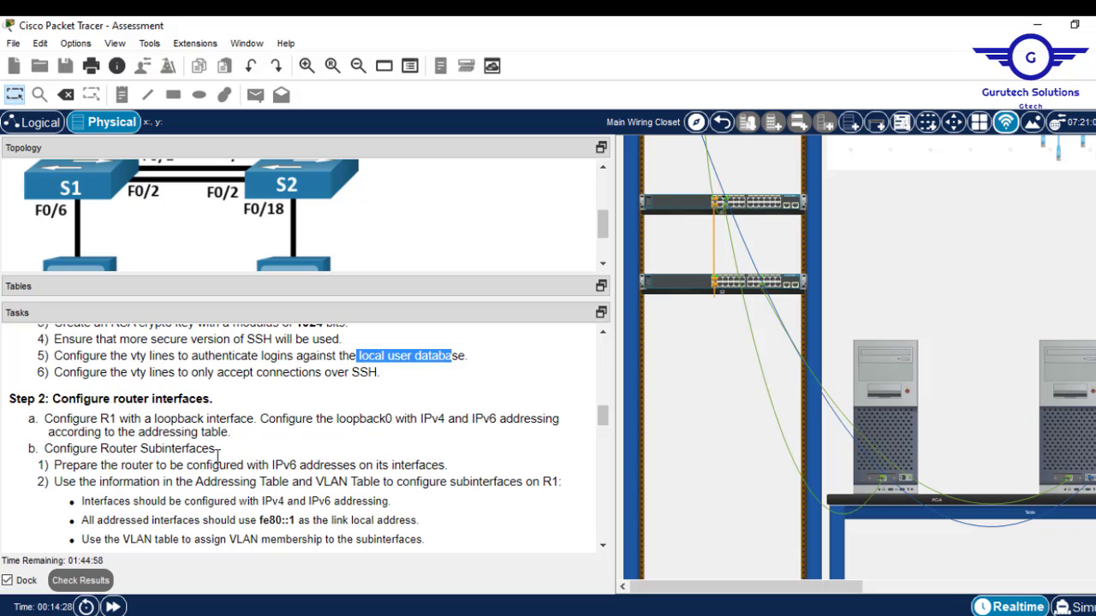
Show the Step 2 tasks and addressing table, selecting Loopback0's IPv4 address 209.165.201.1.
click(603, 546)
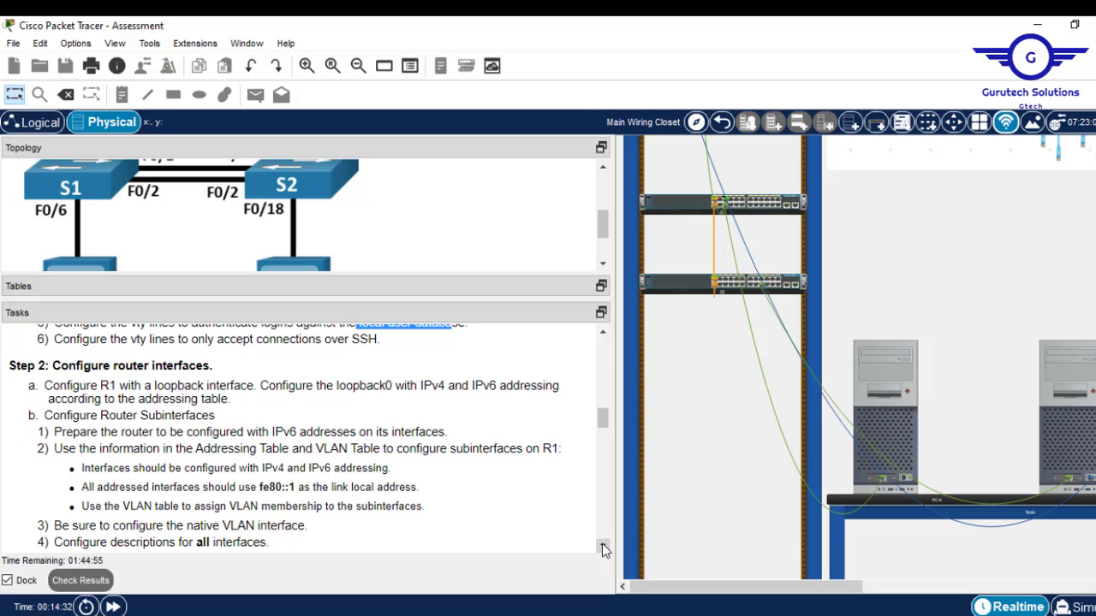
click(604, 546)
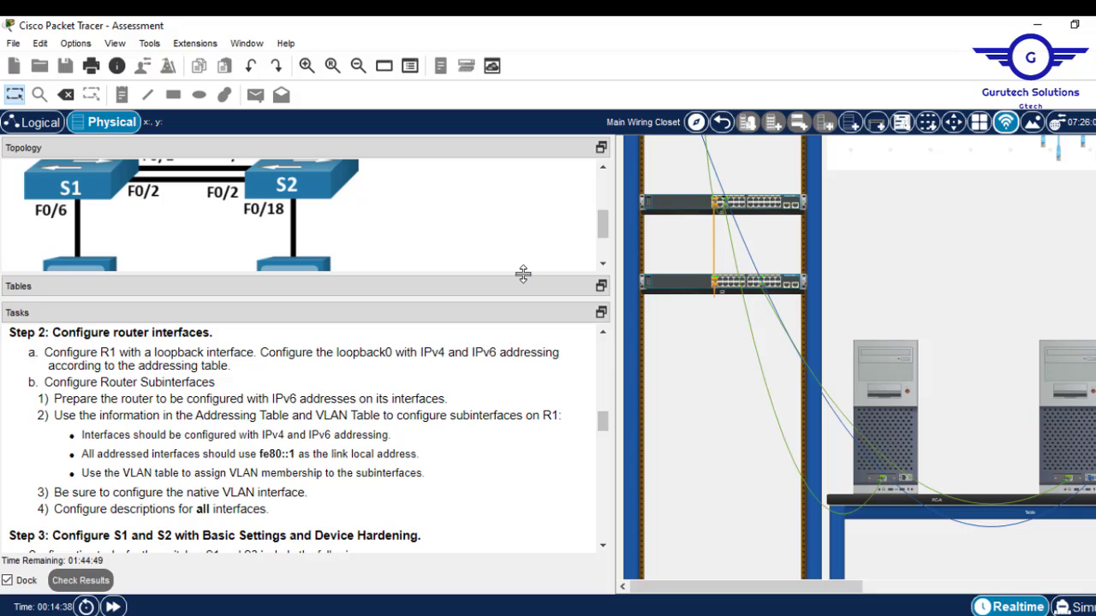
drag(521, 279, 517, 158)
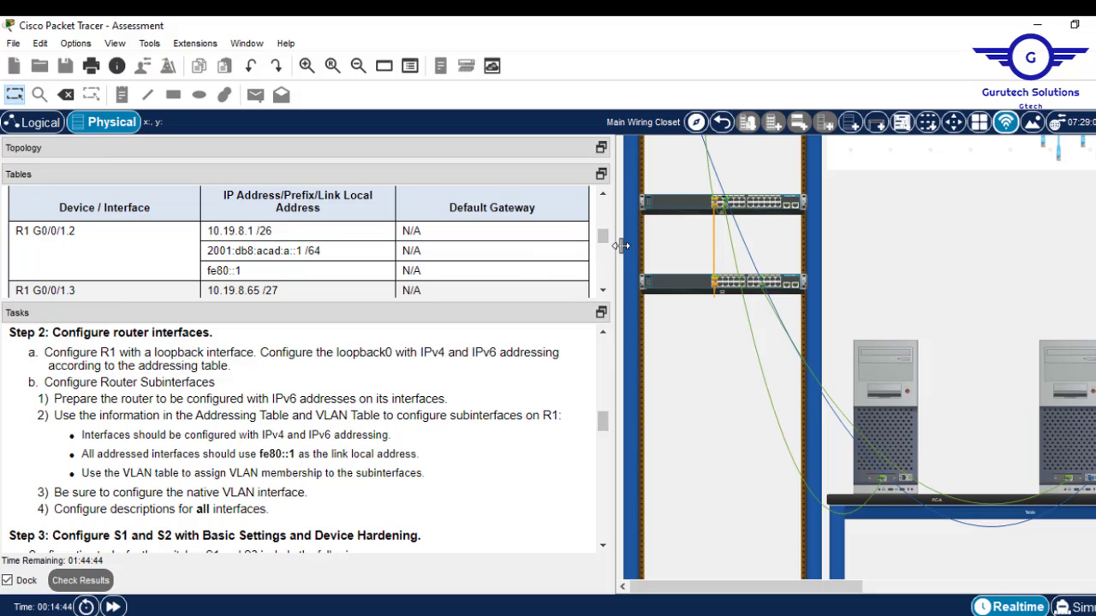
drag(602, 232, 600, 271)
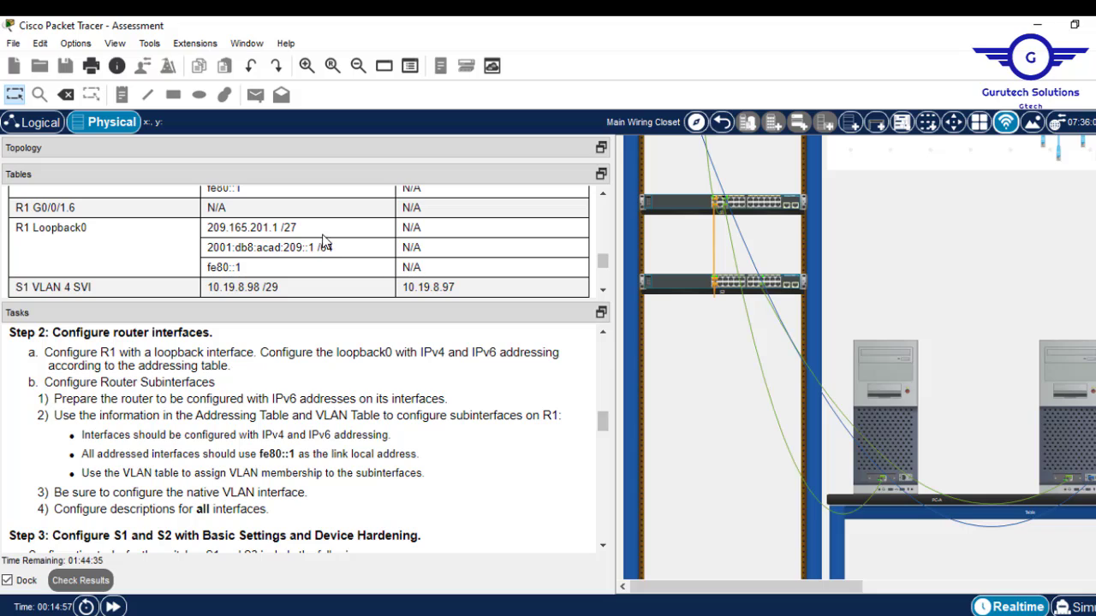
drag(313, 233, 208, 231)
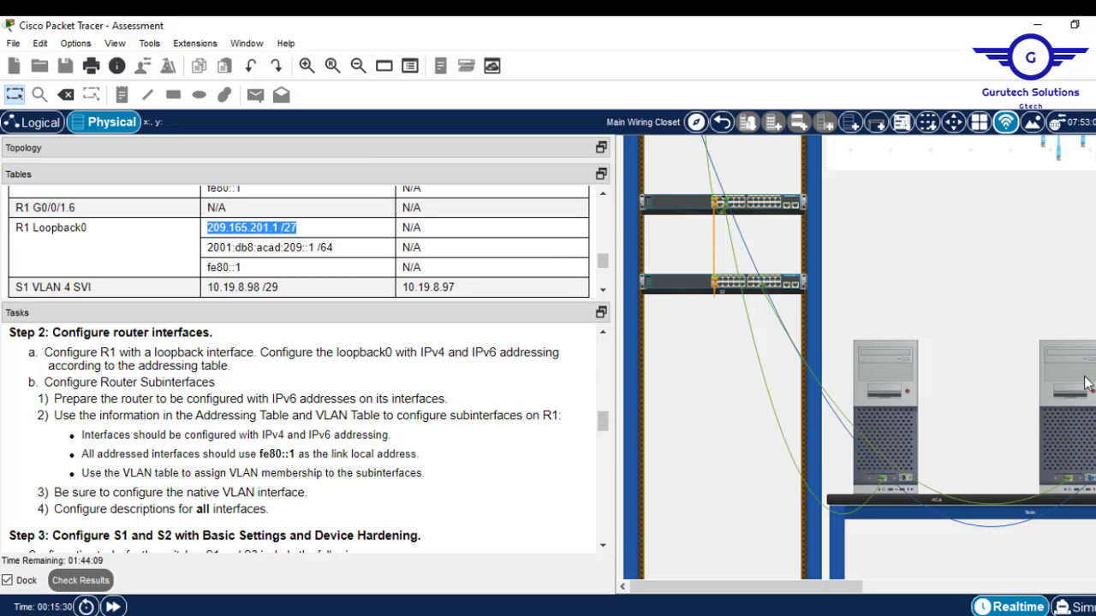
Enter interface Loopback0 configuration on R1 from PC-B's terminal.
click(1085, 383)
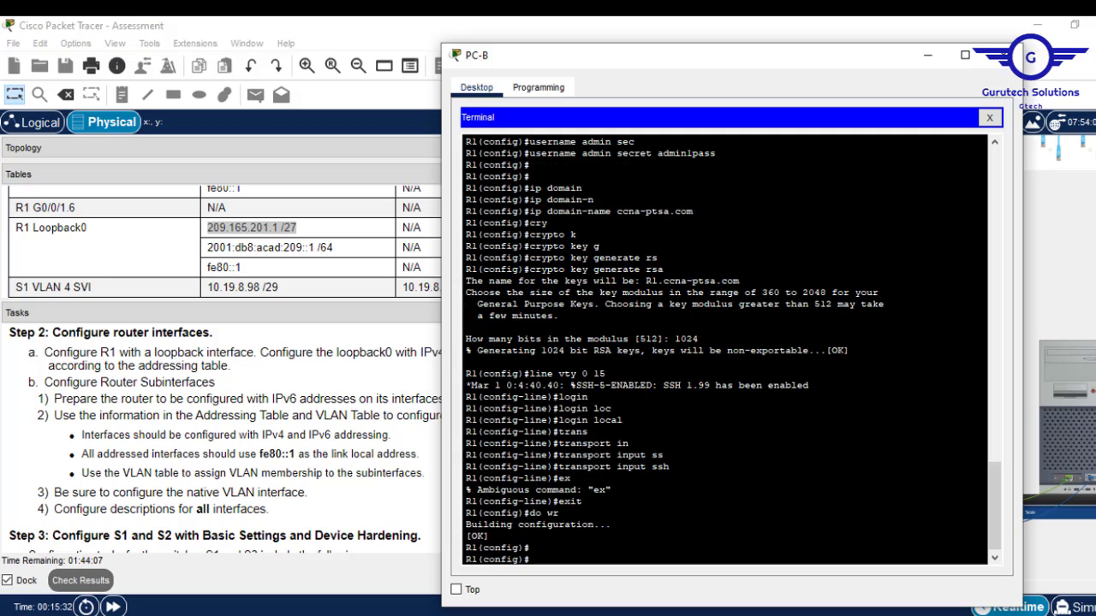
key(Return)
text(int)
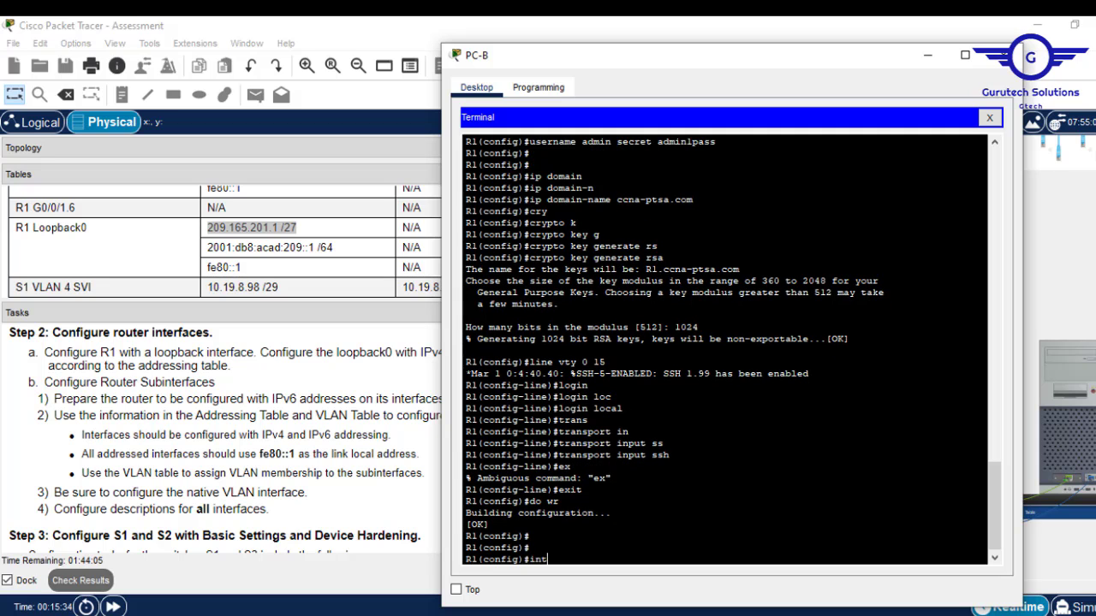
text( loop)
key(Tab)
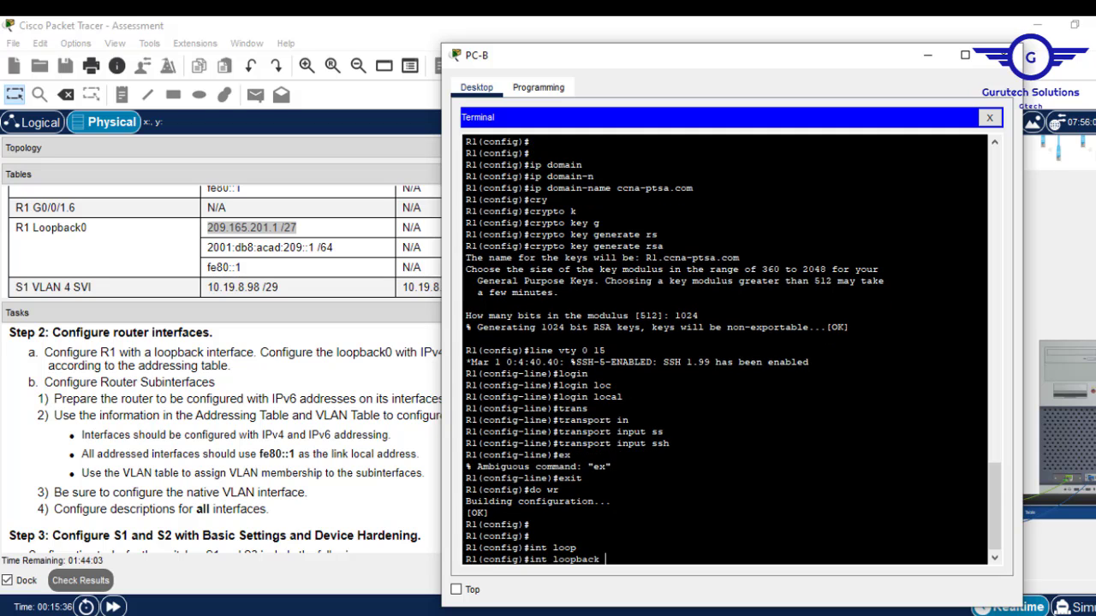
text(0)
key(Return)
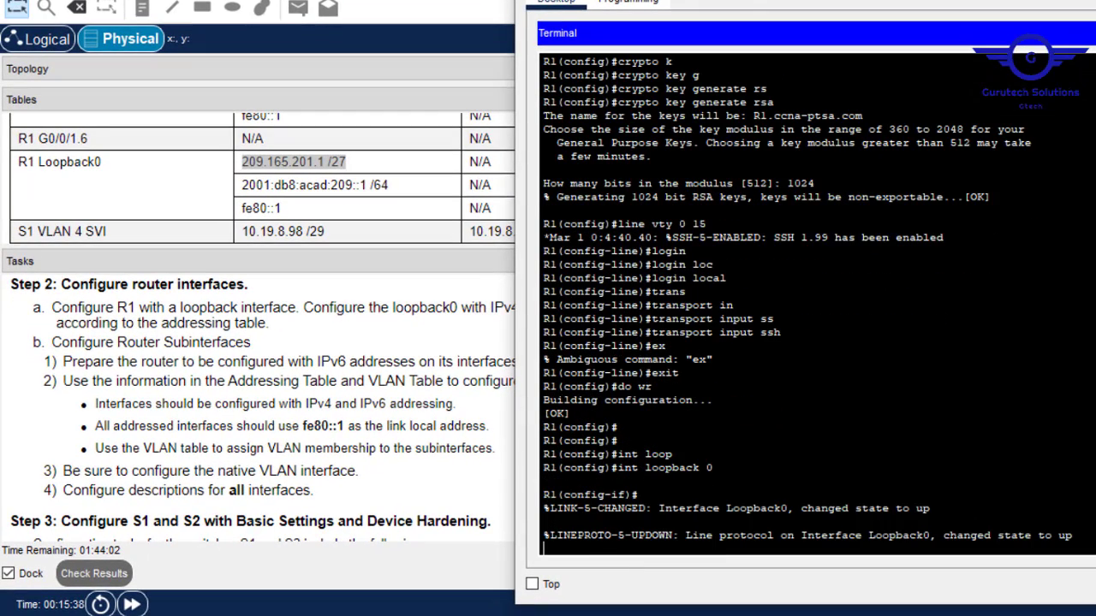
key(Return)
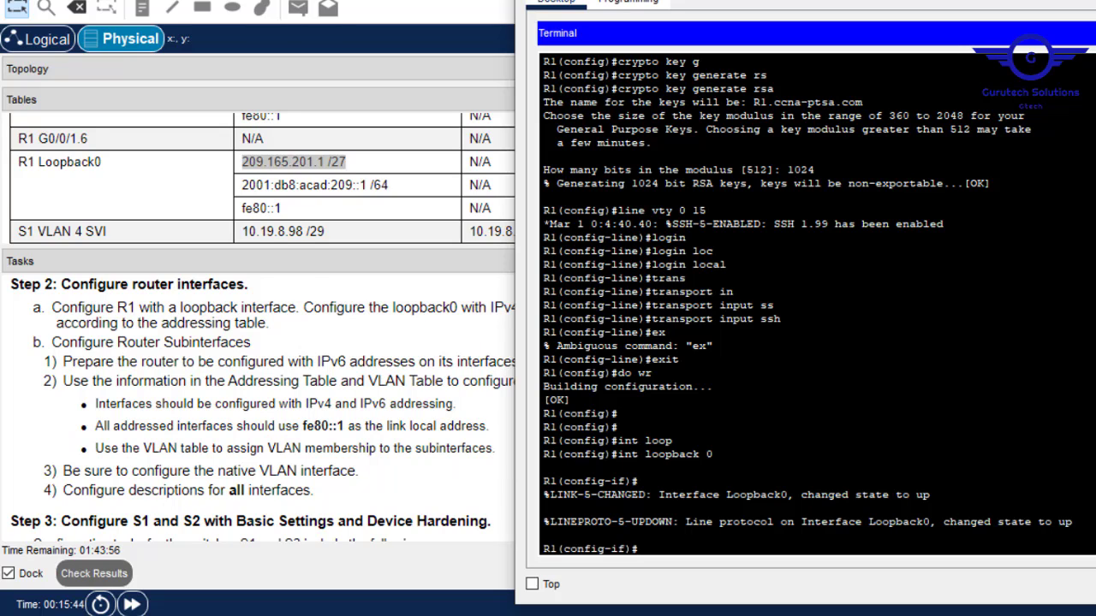
Start the ip address command and copy 209.165.201.1 from the addressing table.
text(ip add 209)
click(324, 161)
drag(324, 162, 241, 162)
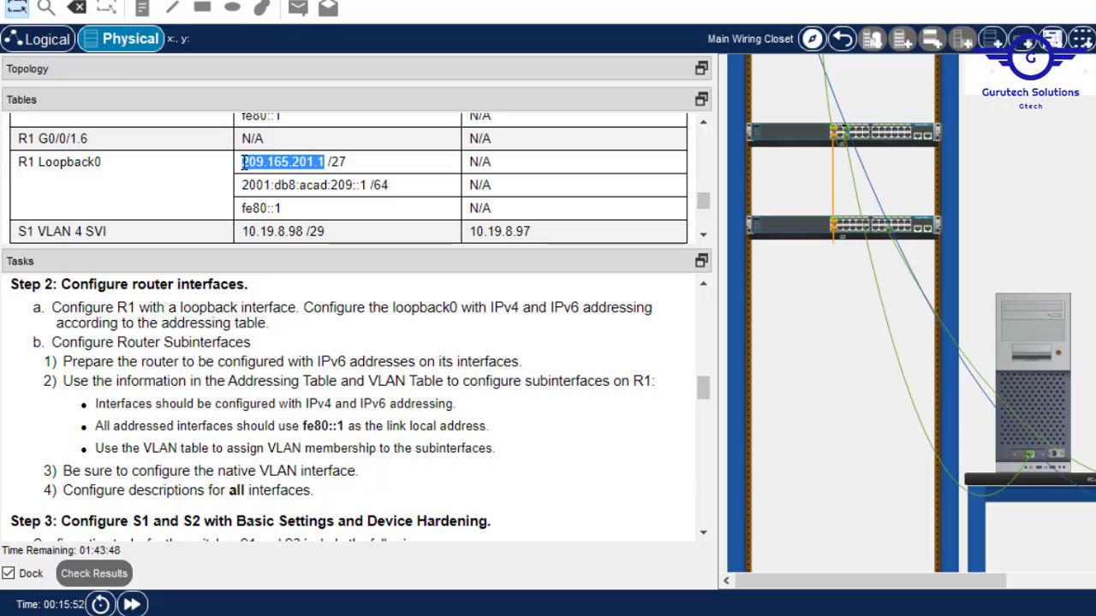
right_click(290, 161)
click(315, 168)
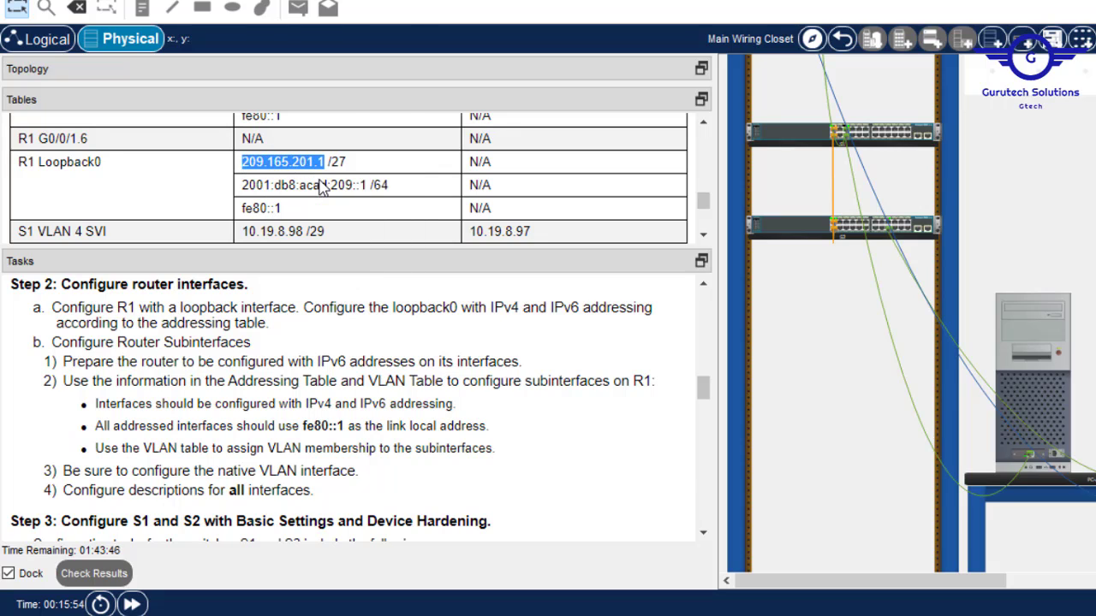
right_click(296, 161)
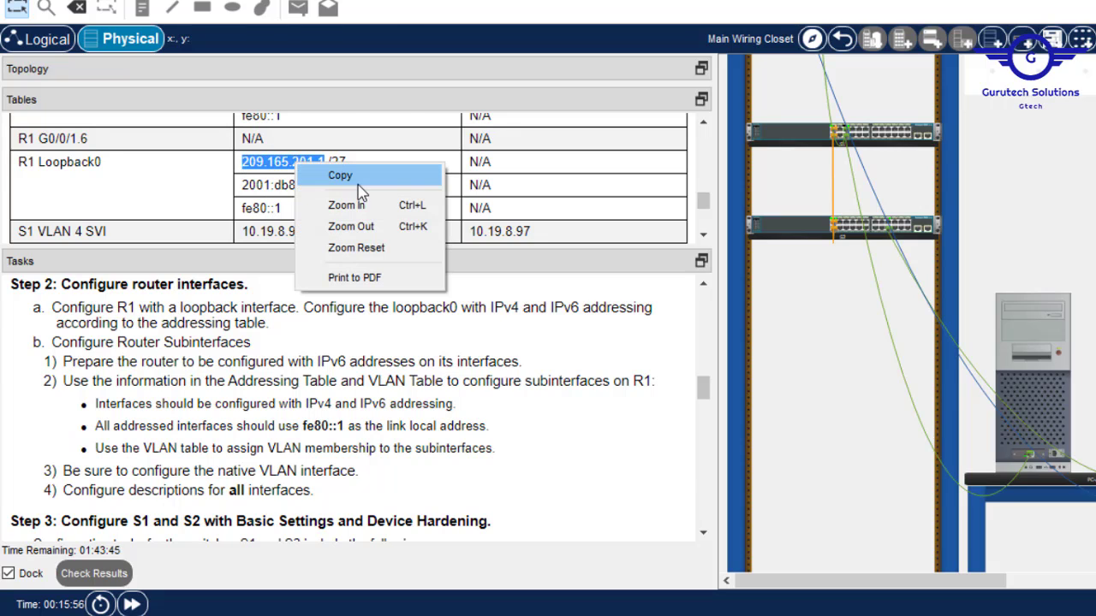
click(352, 175)
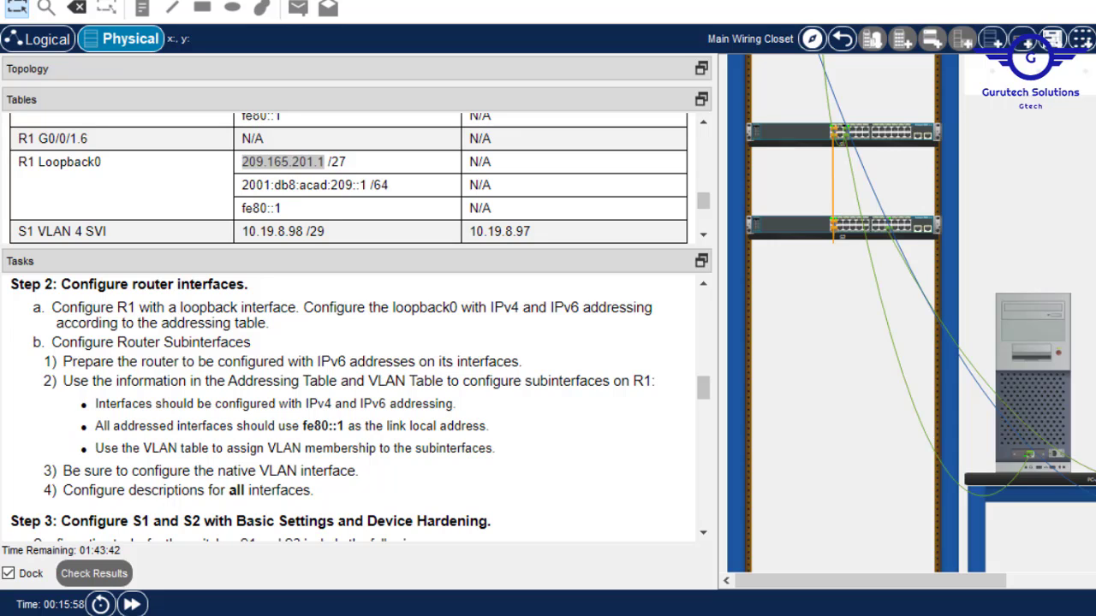
Assign Loopback0 the IPv4 address 209.165.201.1 with mask 255.255.255.224.
key(alt+Tab)
key(BackSpace)
key(BackSpace)
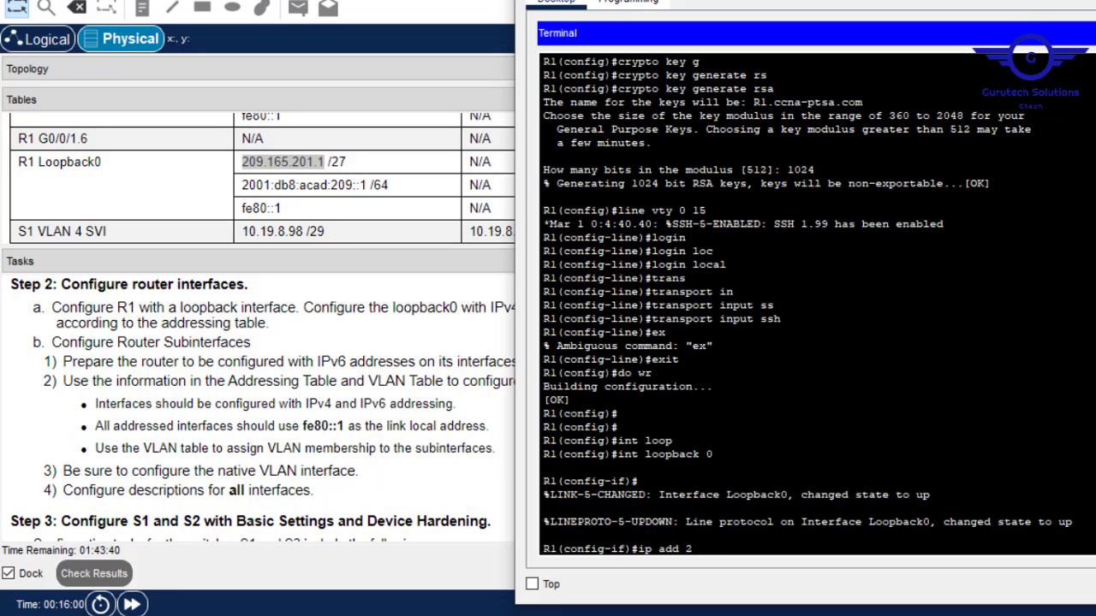
right_click(773, 482)
click(813, 517)
text(255.255)
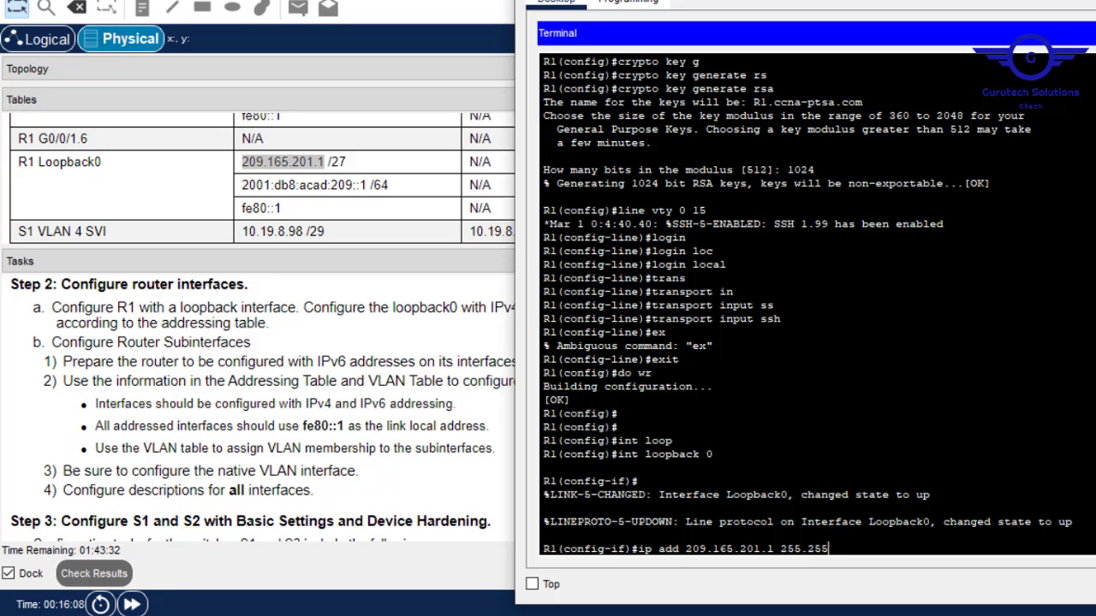
text(.255.255.224)
key(Return)
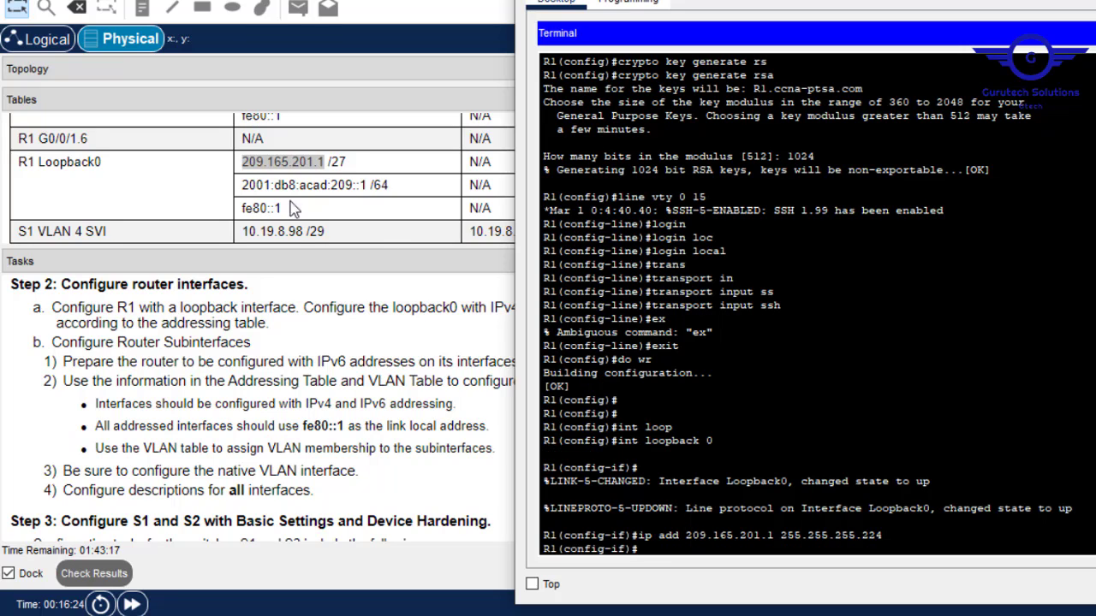
Copy 2001:db8:acad:209::1/64 from the table and submit it as Loopback0's IPv6 address.
drag(389, 190, 240, 195)
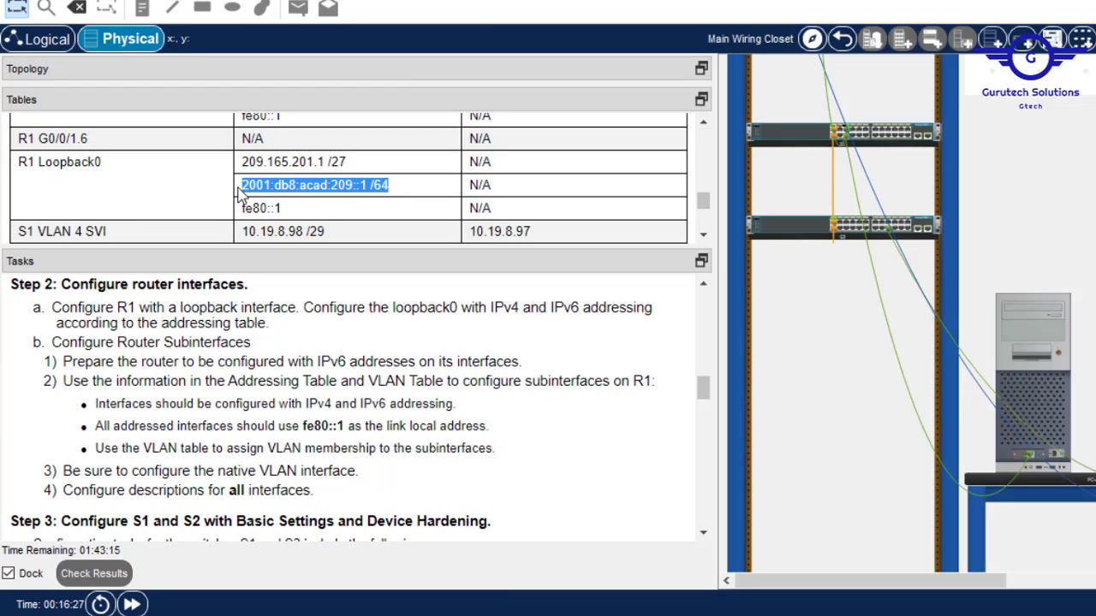
right_click(284, 186)
click(334, 205)
key(alt+Tab)
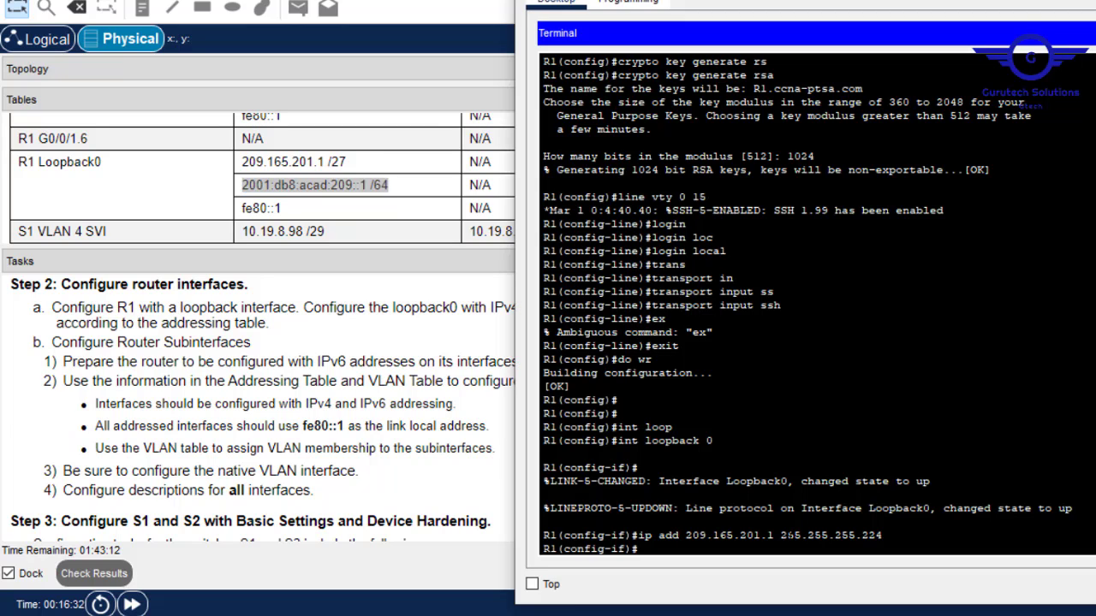
text(ipv)
key(Tab)
text(ad)
key(Tab)
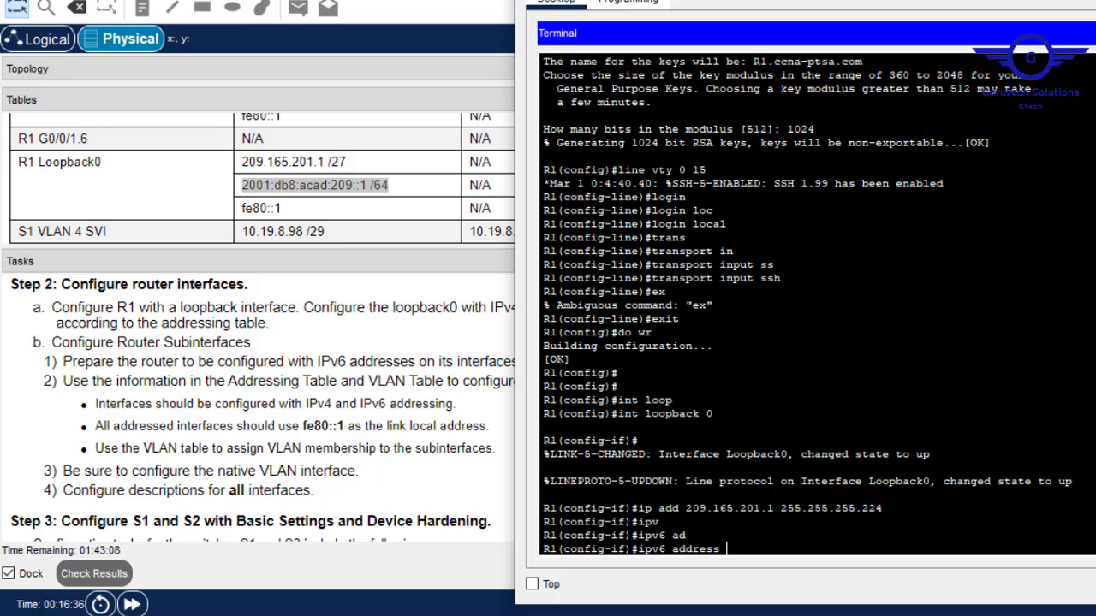
right_click(766, 538)
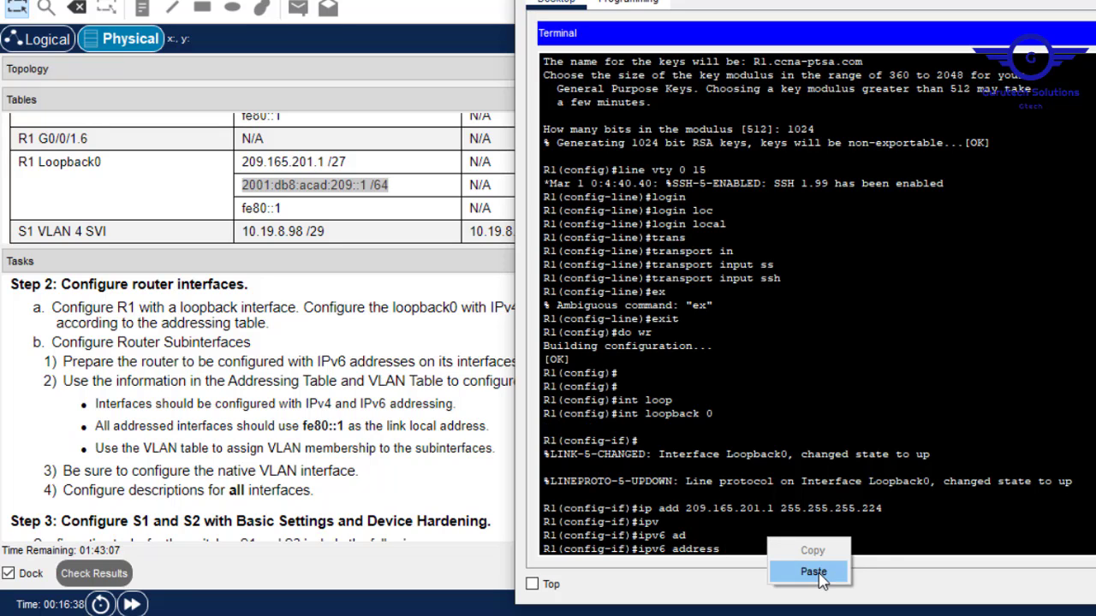
click(813, 570)
key(Return)
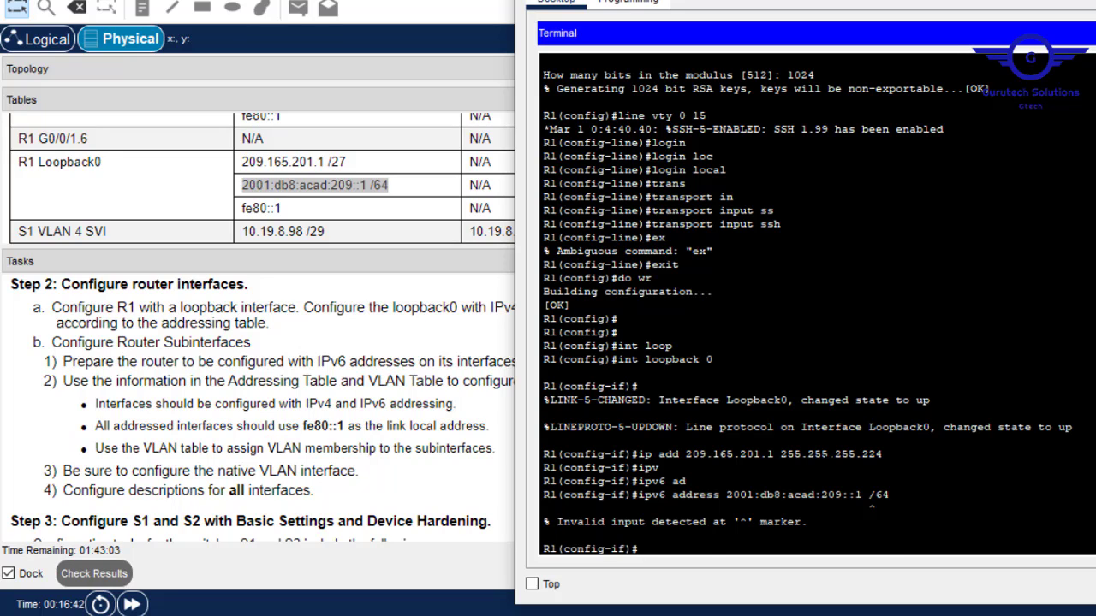
Recall the rejected command, remove the stray space before /64, and resubmit it.
key(Up)
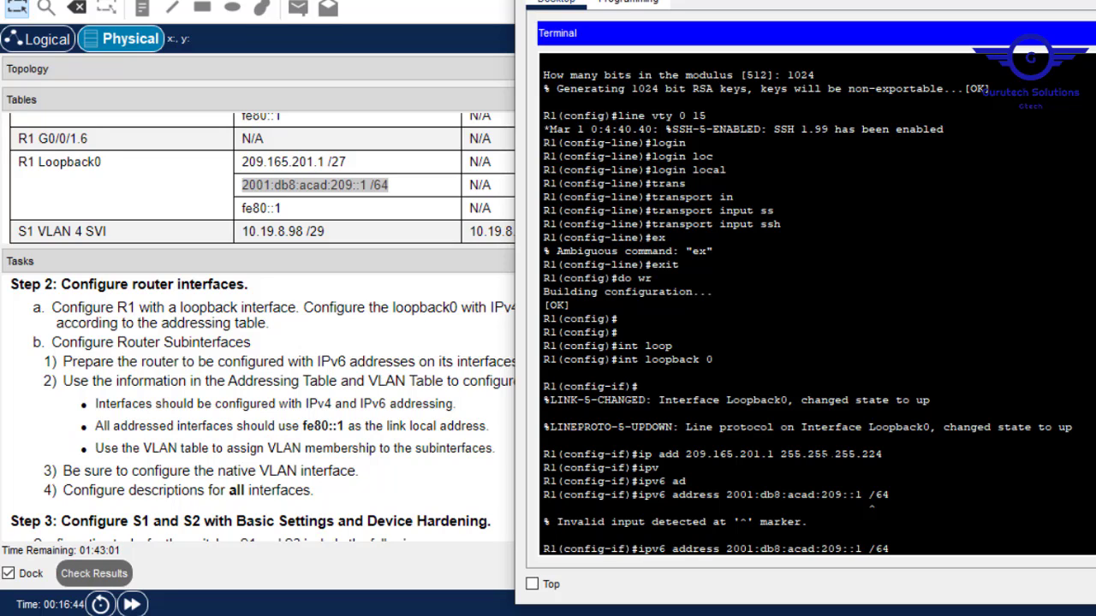
key(Left)
key(Left)
key(Left)
key(BackSpace)
key(Return)
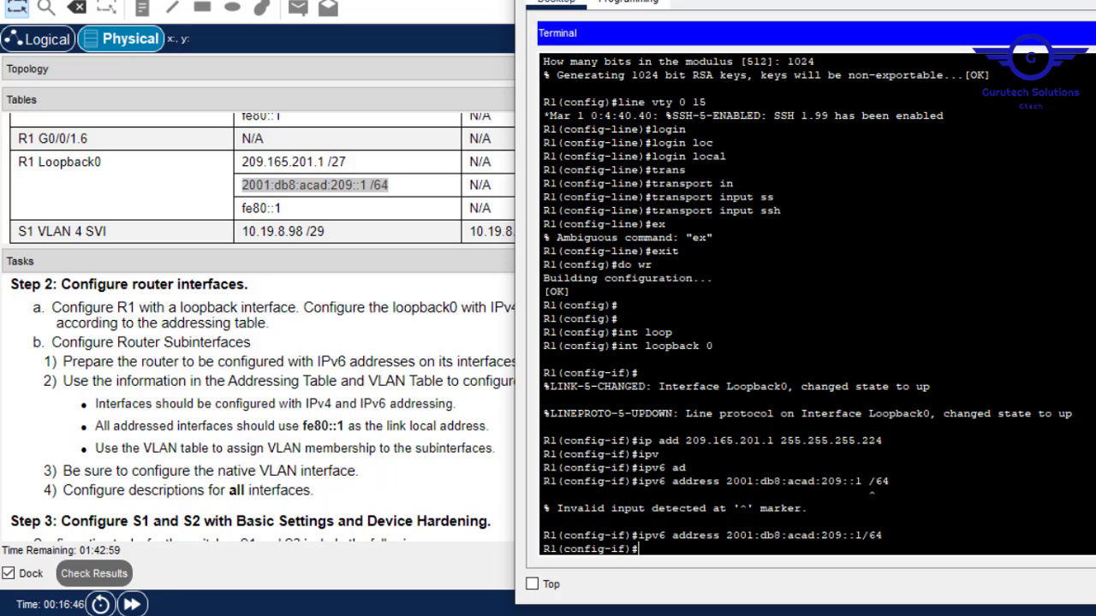
Locate the link-local address fe80::1 in the addressing table.
drag(868, 482, 862, 482)
click(267, 209)
drag(281, 209, 244, 209)
click(246, 211)
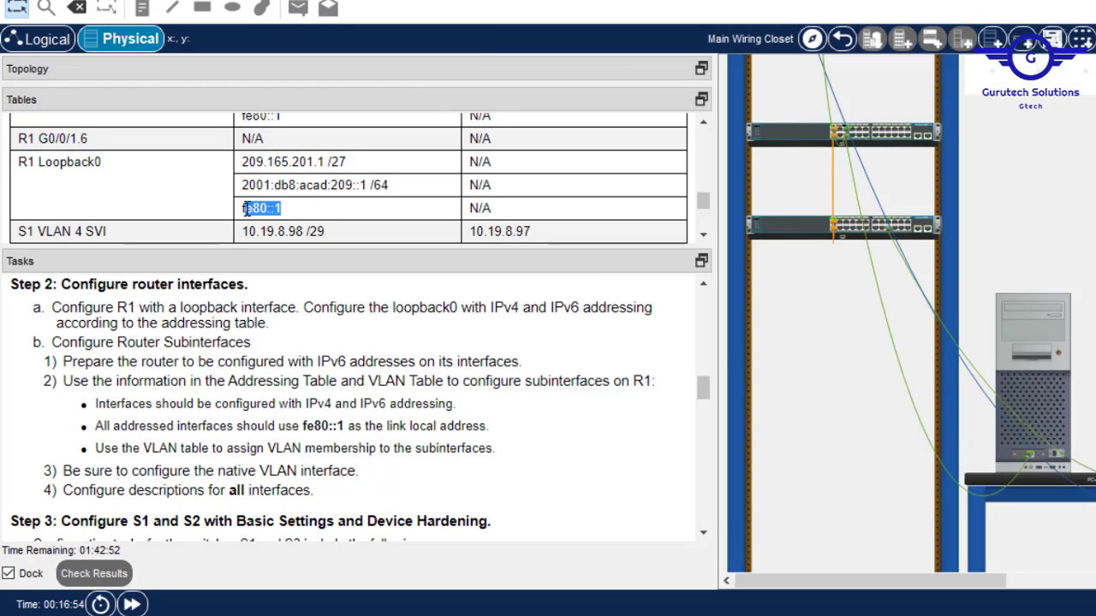
click(291, 214)
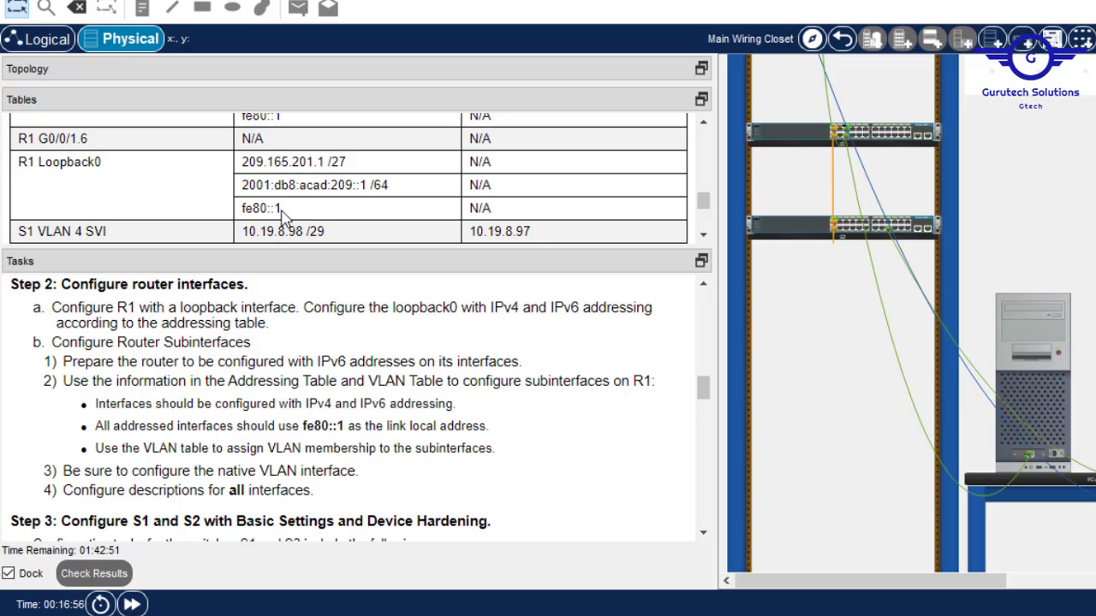
drag(288, 211, 244, 210)
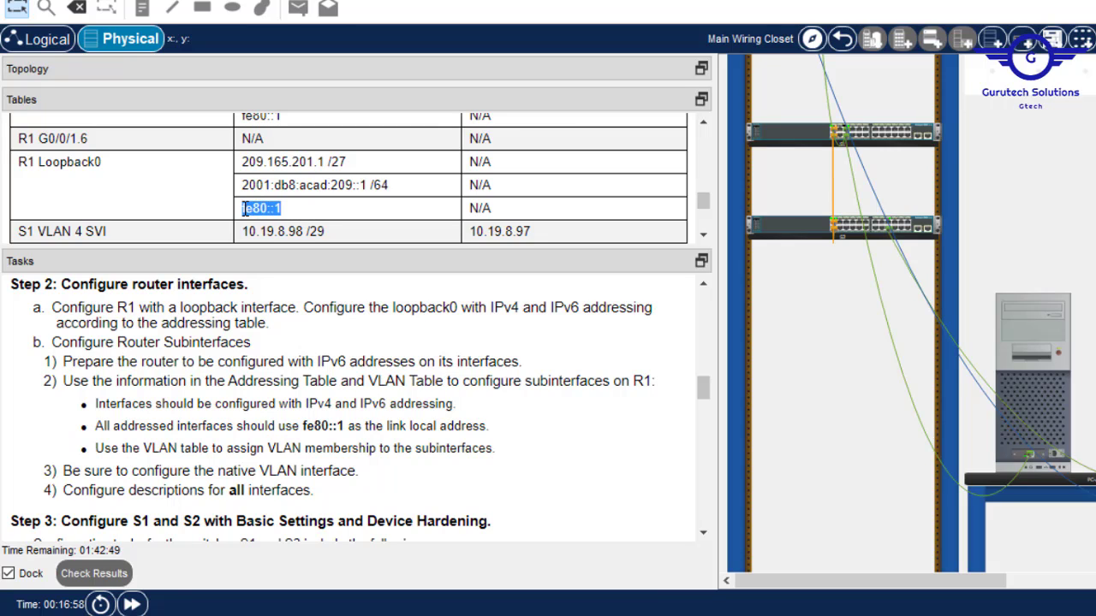
click(244, 209)
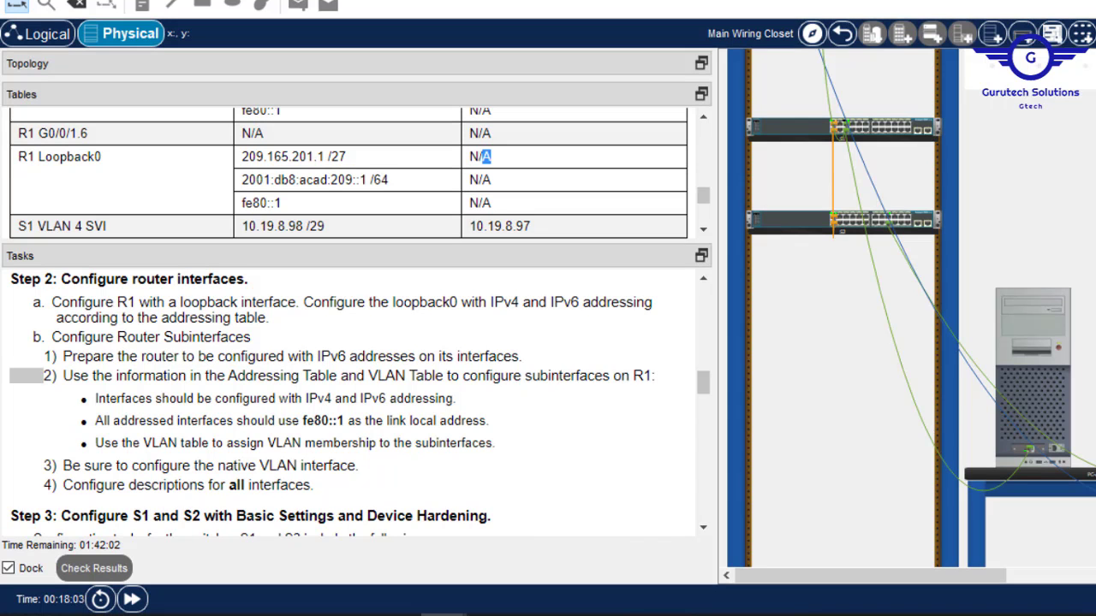
Give Loopback0 the link-local IPv6 address fe80::1.
key(alt+Tab)
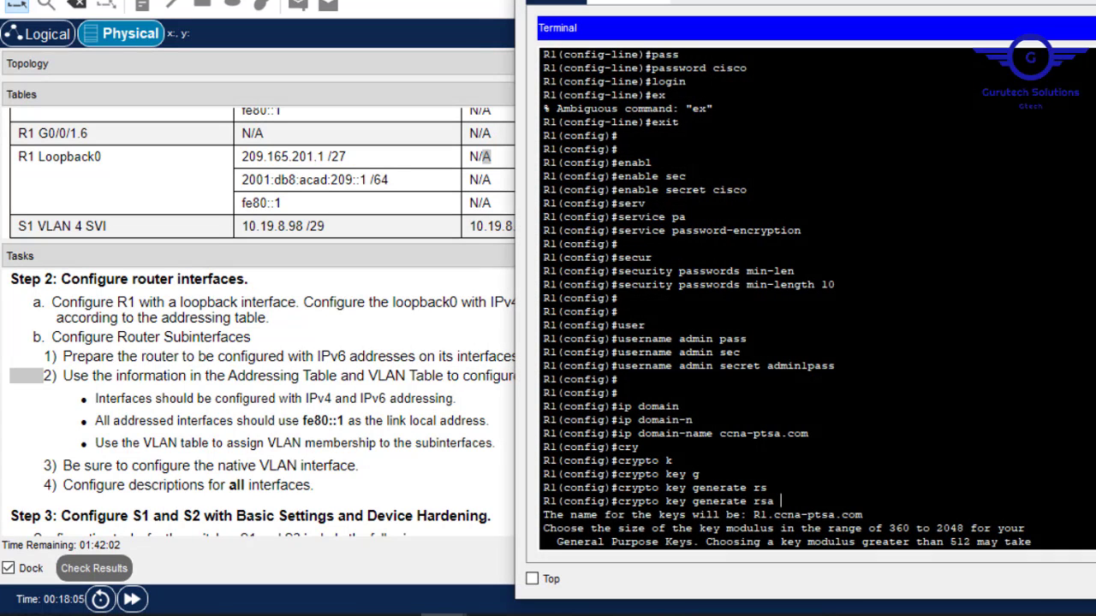
key(Return)
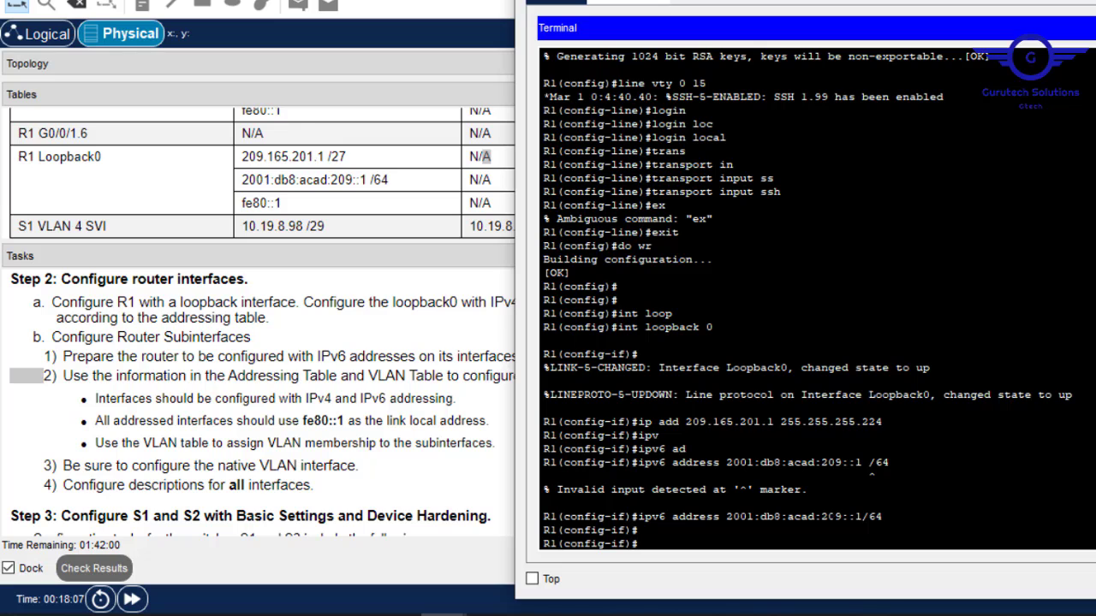
text(ipv)
key(Tab)
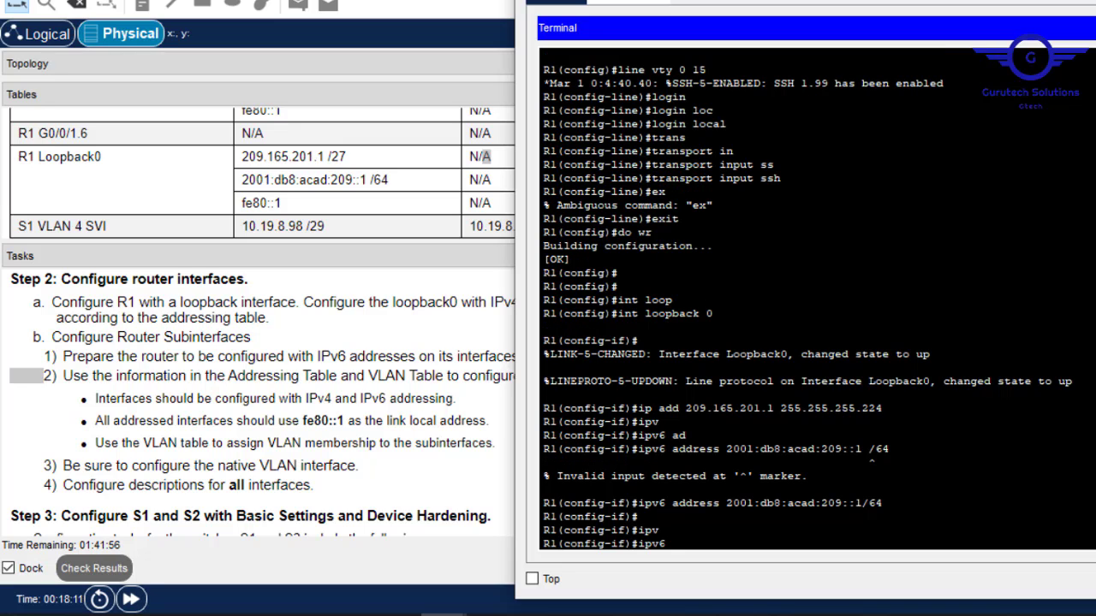
text(add)
key(Tab)
text(fe)
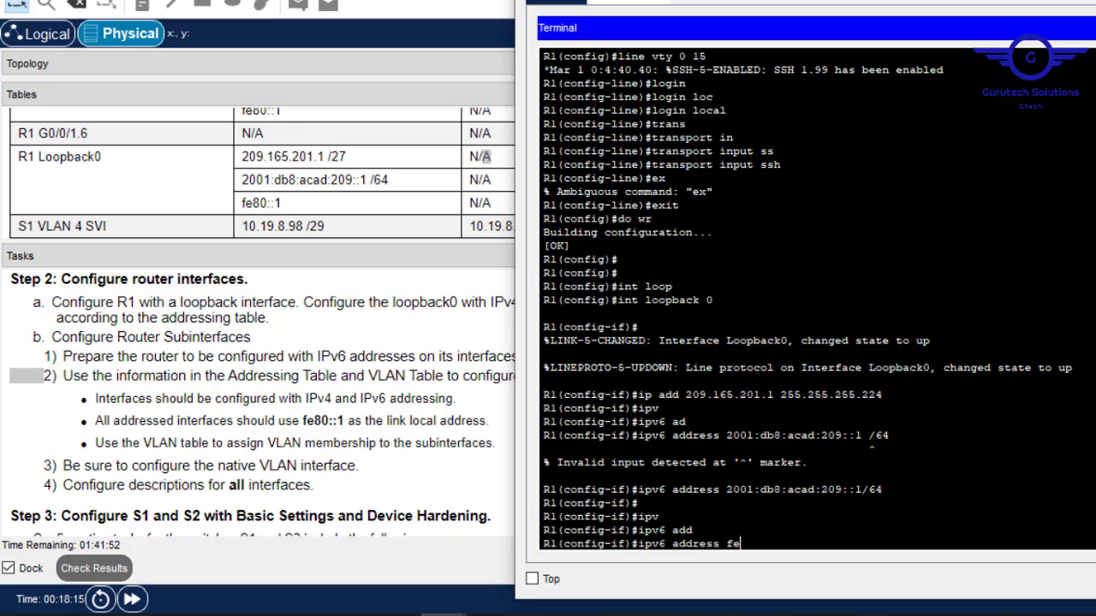
text(80::1 lin)
key(Tab)
key(Return)
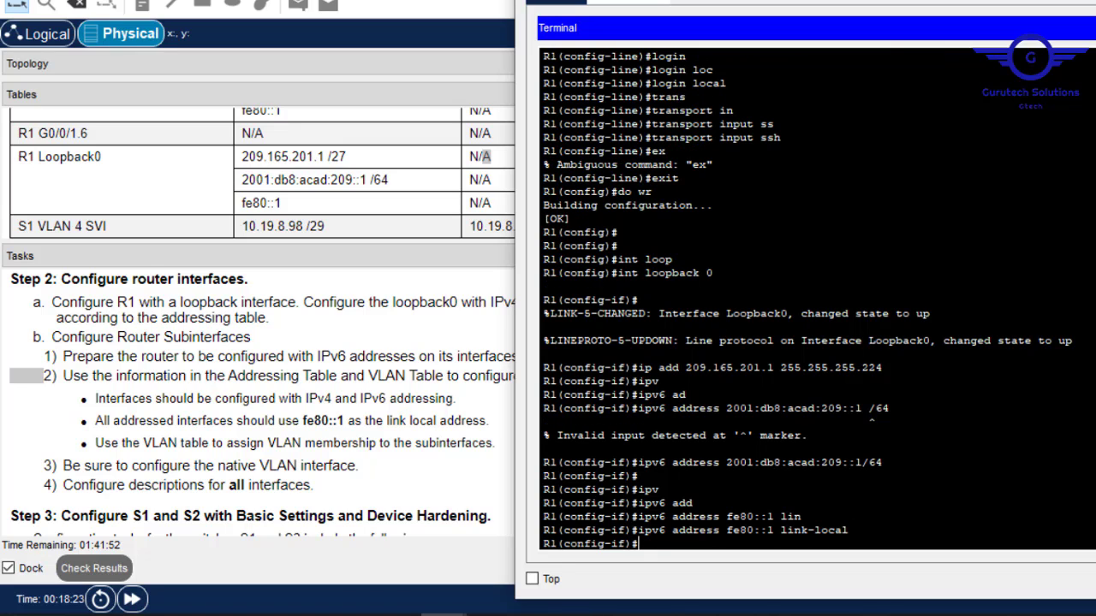
Save the configuration with do wr and close the terminal window.
text(do wr)
key(Return)
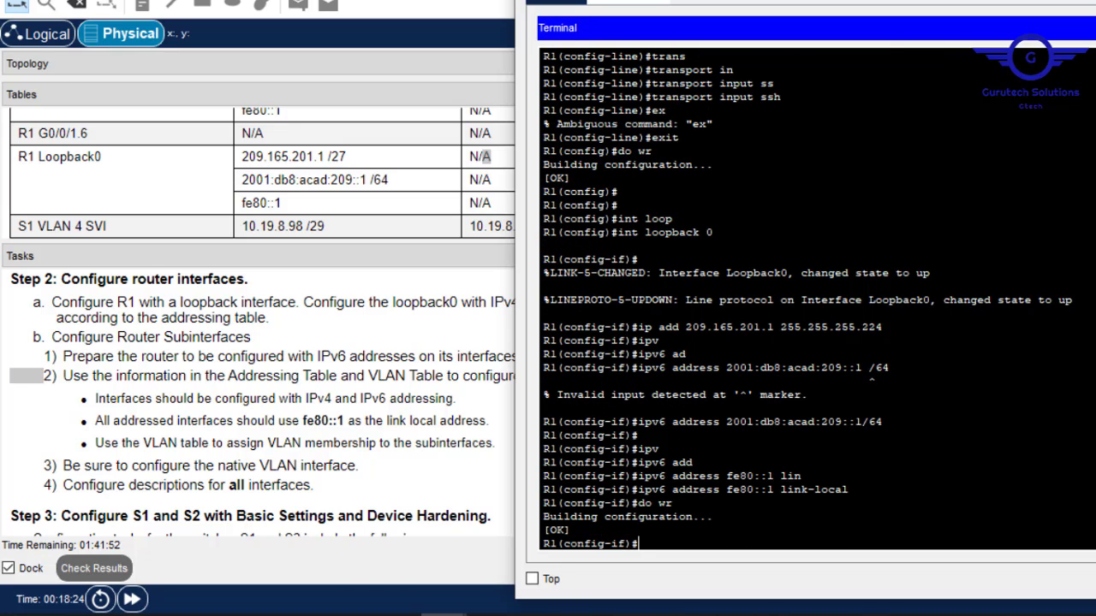
key(Return)
key(Return)
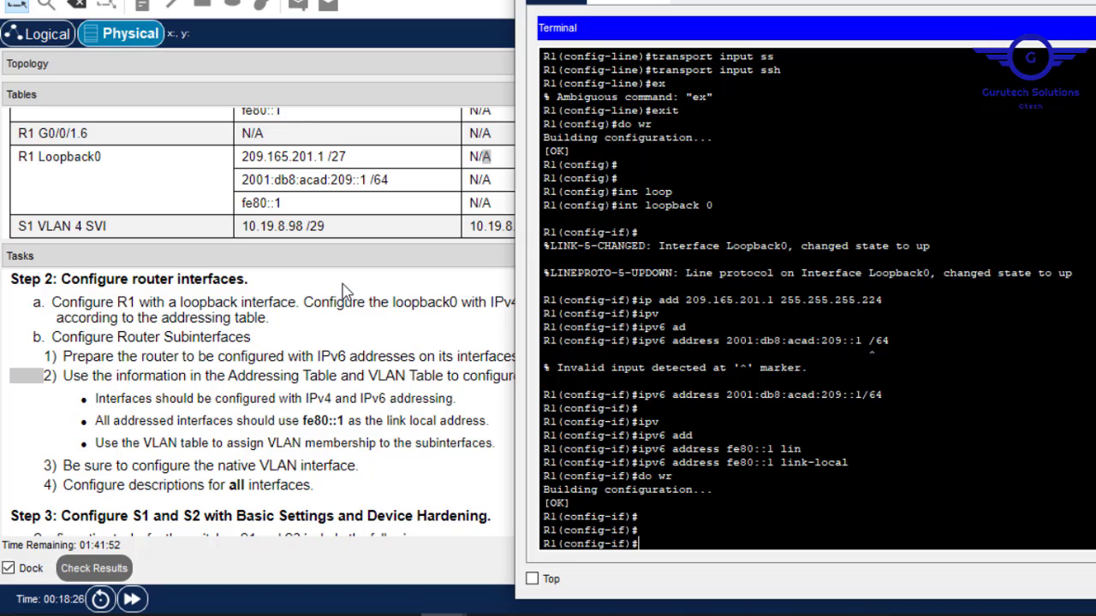
click(313, 442)
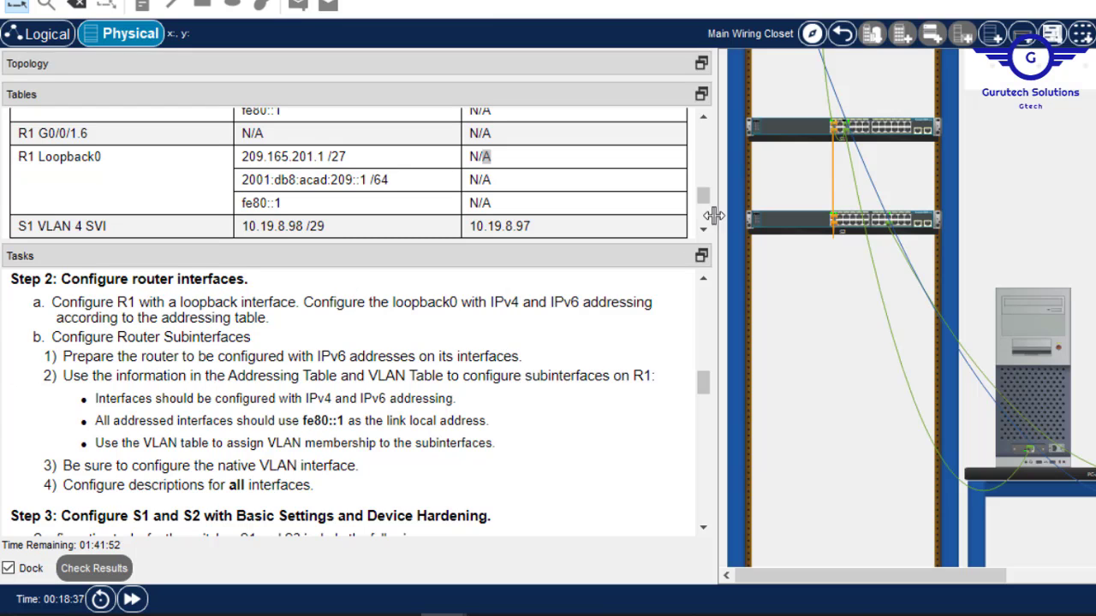
Scroll the Tables panel to the R1 G0/0/1.2 rows of the addressing table.
scroll(706, 193, up, 3)
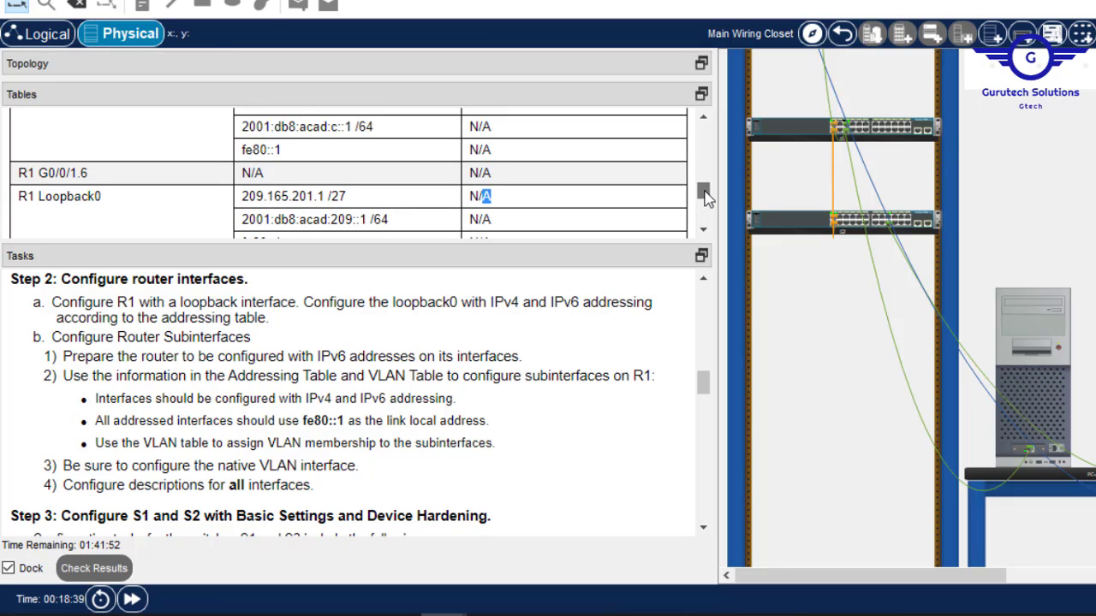
mouse_move(706, 191)
mouse_down()
mouse_move(706, 161)
mouse_move(706, 190)
mouse_move(706, 180)
mouse_up()
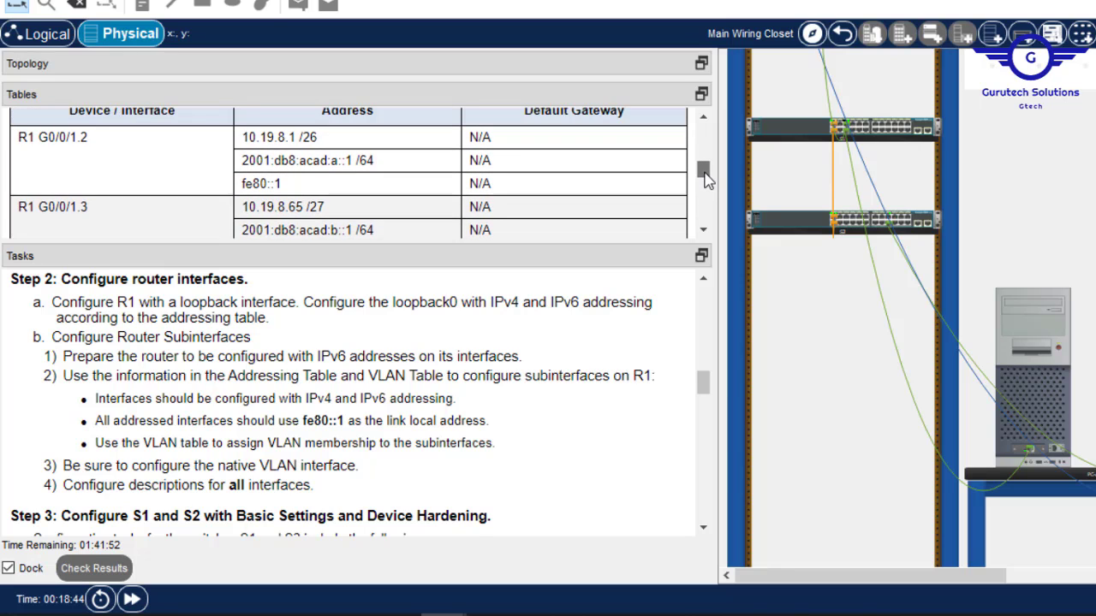
drag(706, 177, 718, 199)
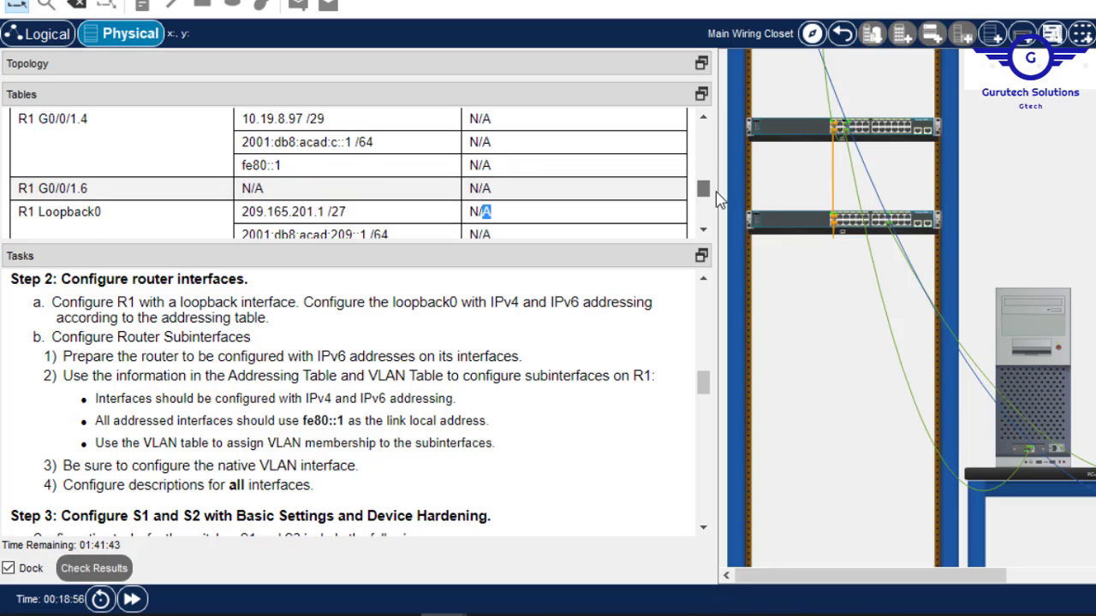
drag(719, 200, 722, 180)
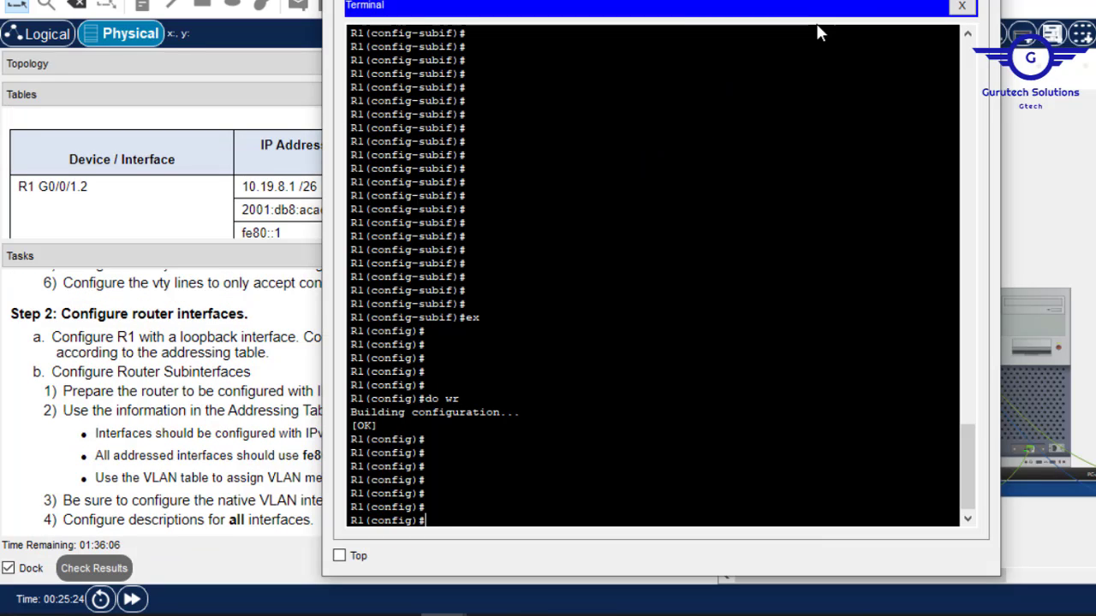
Move the terminal aside and enter configuration mode for subinterface G0/0/1.2.
key(Return)
key(Return)
key(Return)
key(Return)
key(Return)
key(Return)
key(Return)
key(Return)
key(Return)
key(Return)
key(Return)
key(Return)
key(Return)
key(Return)
key(Return)
key(Return)
key(Return)
key(Return)
key(Return)
key(Return)
key(Return)
key(Return)
key(Return)
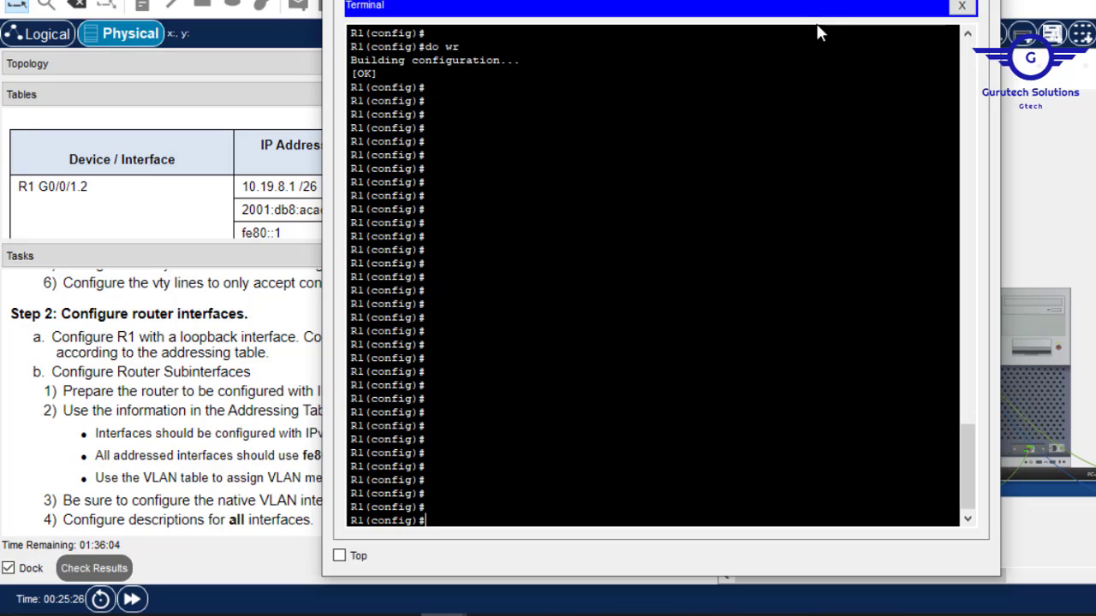
drag(599, 0, 756, 0)
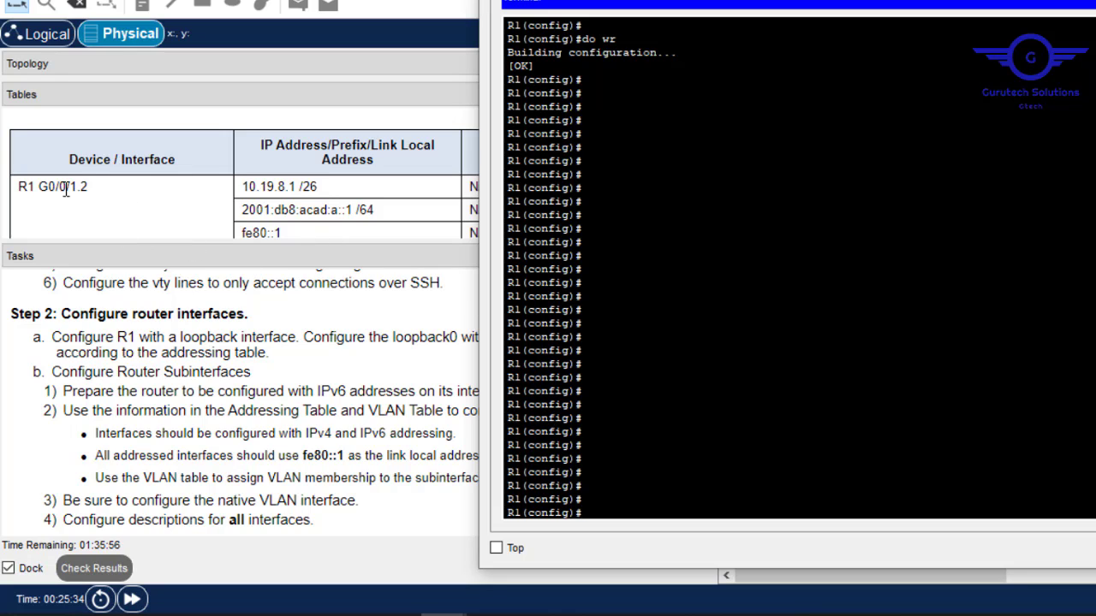
text(int g0/0/)
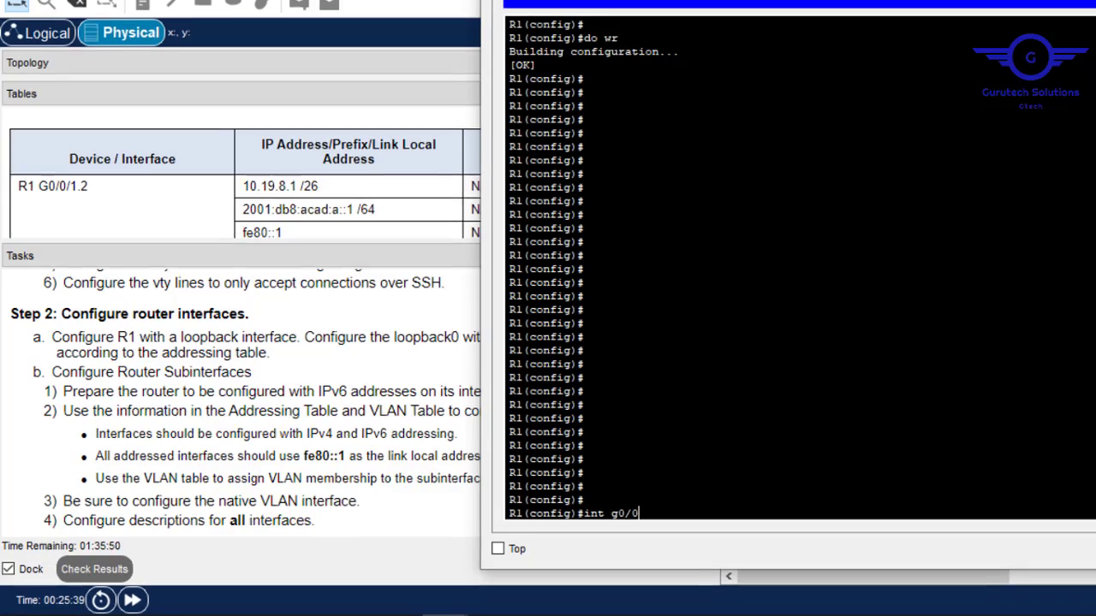
text(1)
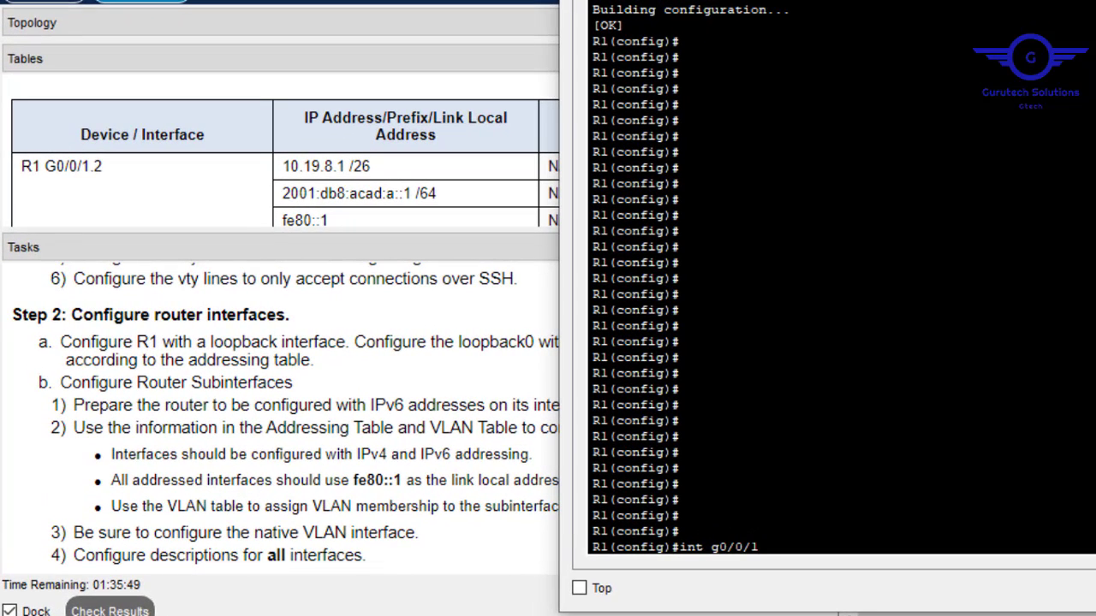
text(.2)
key(Return)
Set dot1Q encapsulation for VLAN 2 on the subinterface.
text(se)
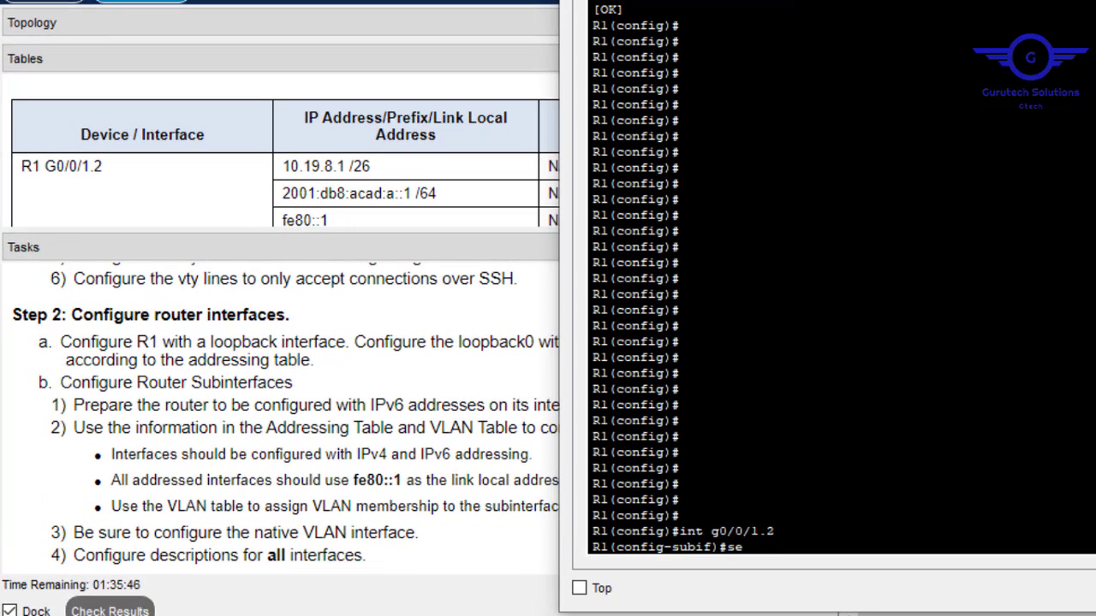
key(BackSpace)
key(BackSpace)
text(enc)
key(Tab)
text(d)
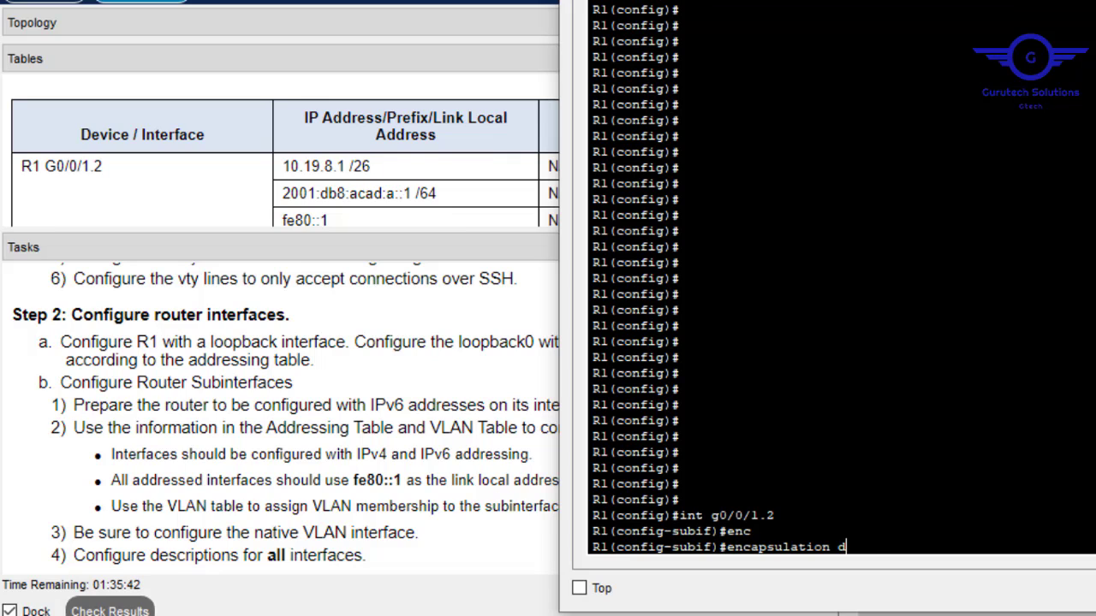
key(Tab)
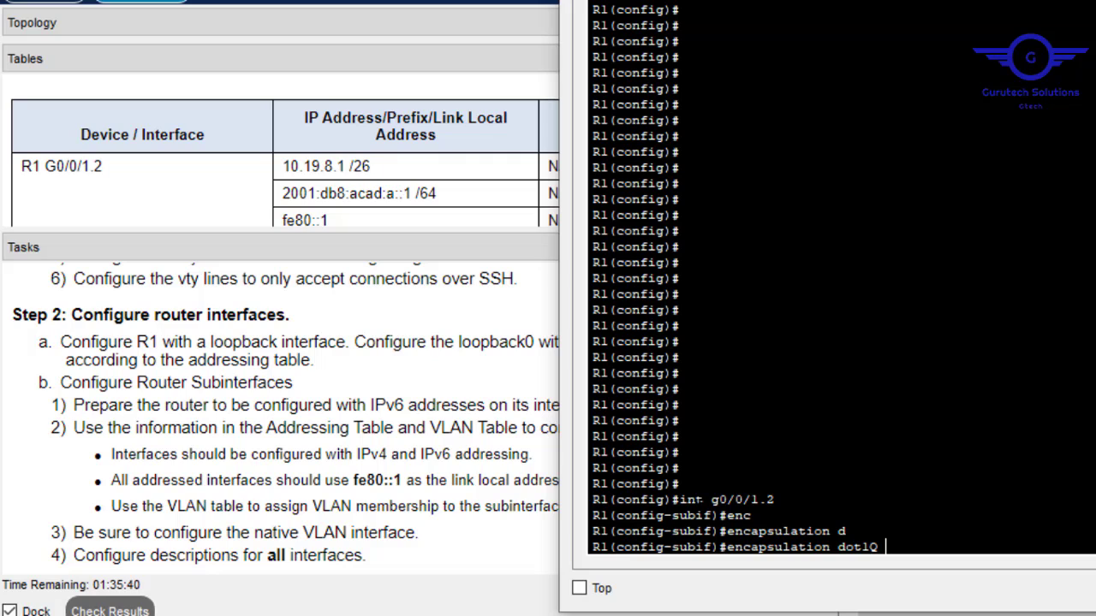
text(2)
key(Return)
Add the description 'This is for Vlan-2' to the subinterface.
text(desc)
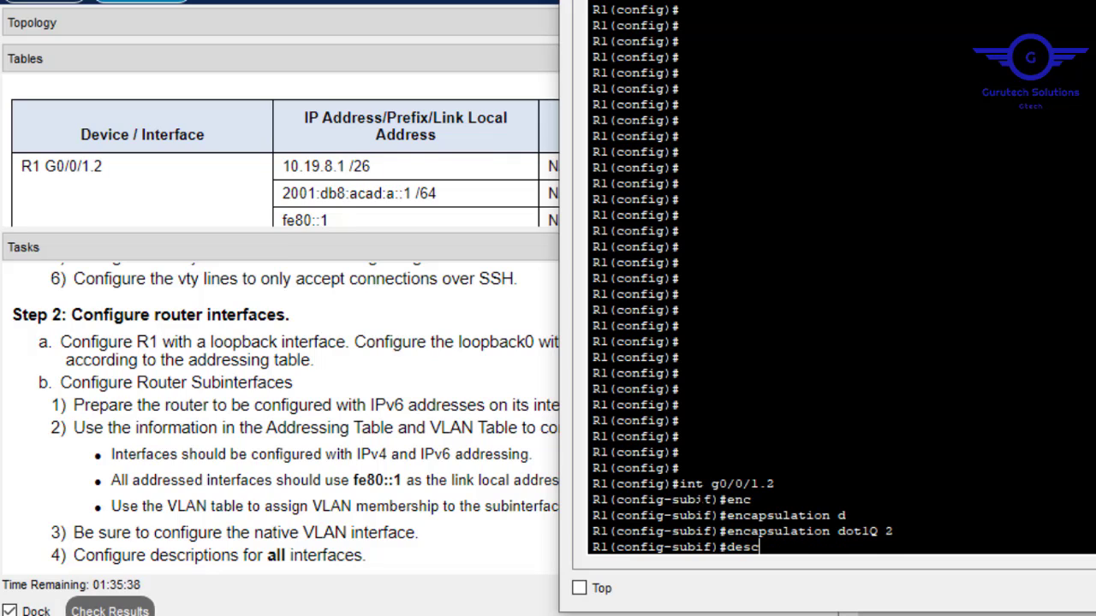
key(Tab)
text(T)
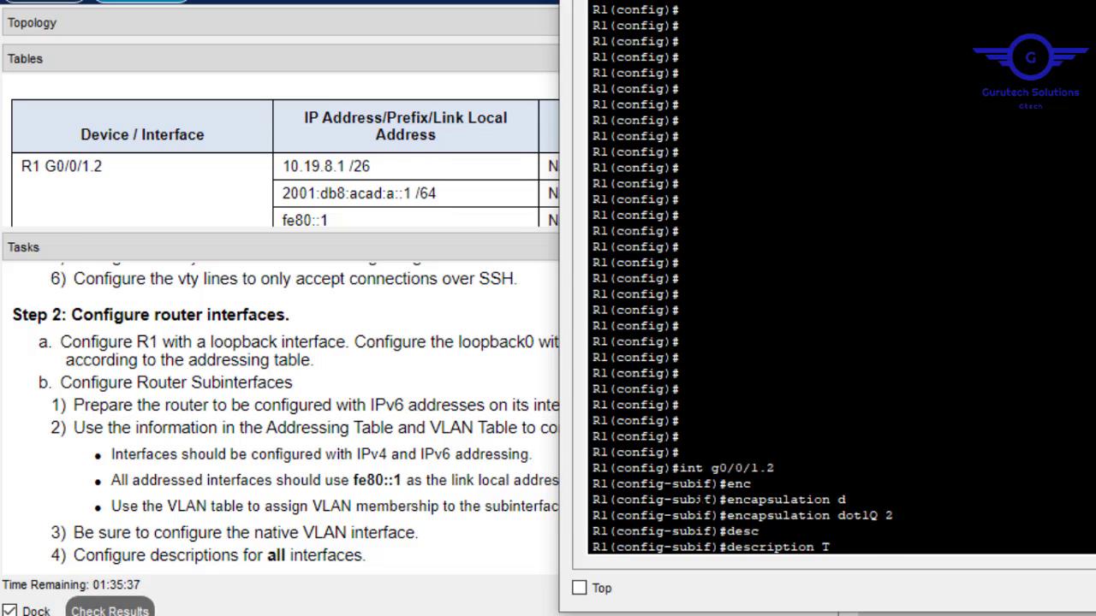
text(his is for Vlan-2)
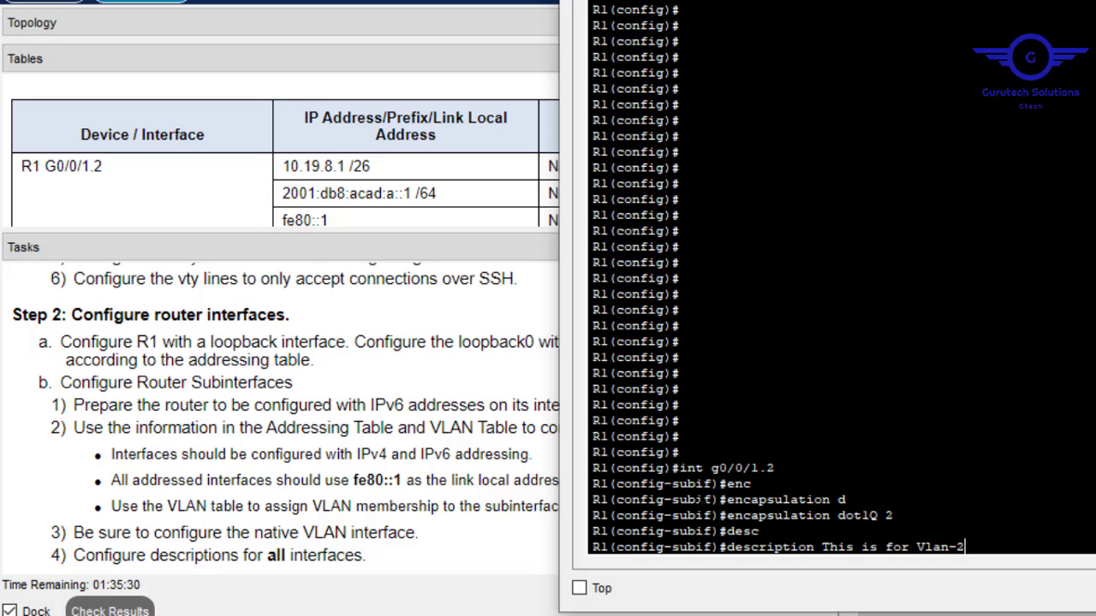
key(Return)
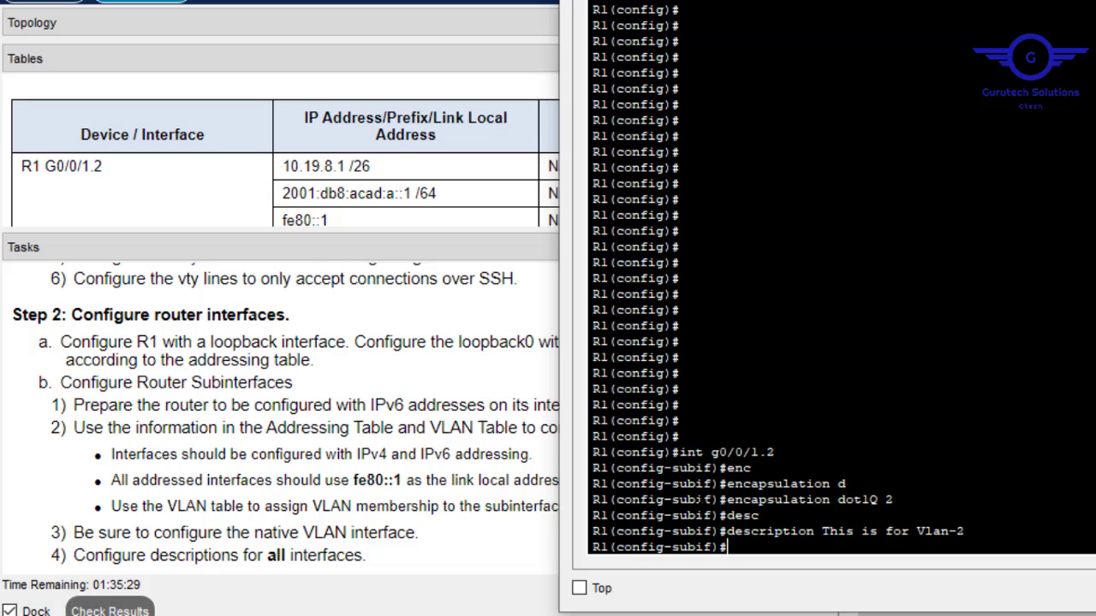
Look up the G0/0/1.2 address in the lab instructions' Addressing Table.
click(436, 169)
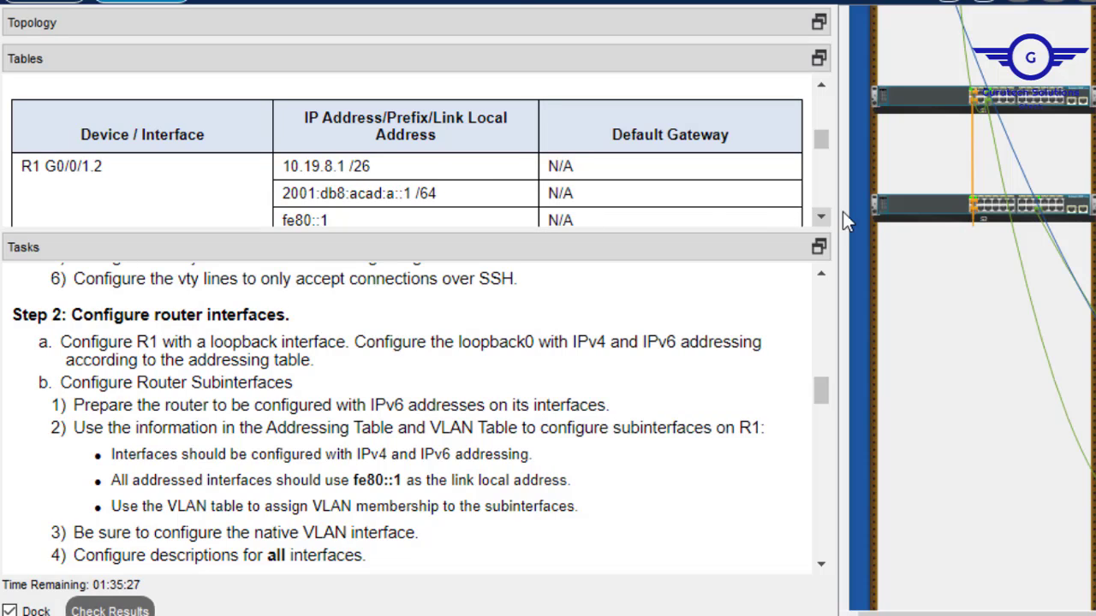
click(821, 216)
click(819, 216)
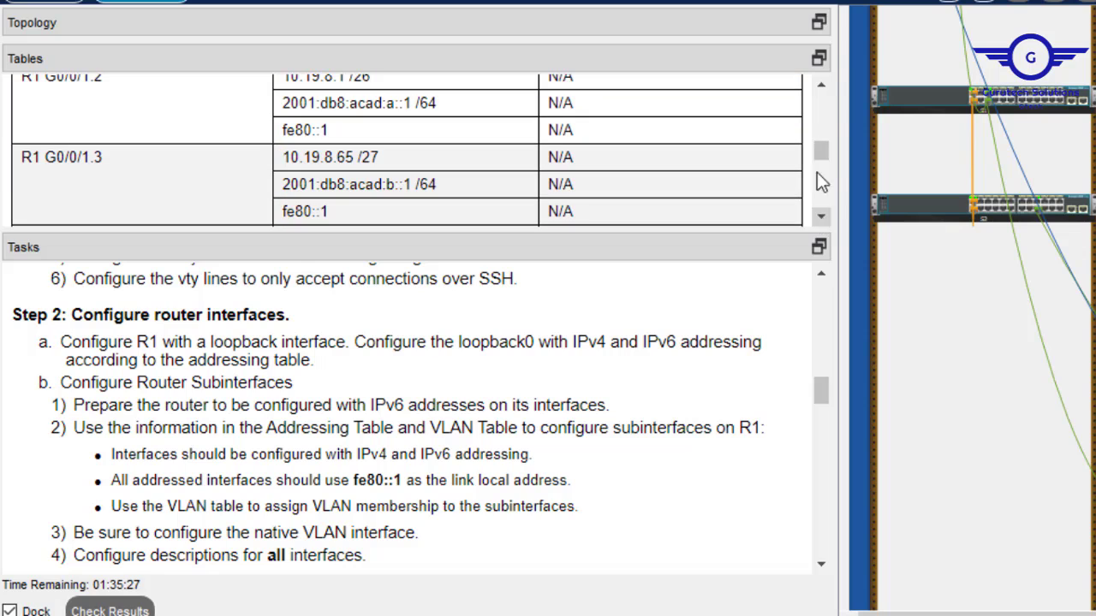
click(821, 84)
In the R1 terminal, begin the IPv4 address command for 10.19.8.1, leaving the mask at 255.255.255.
key(alt+Tab)
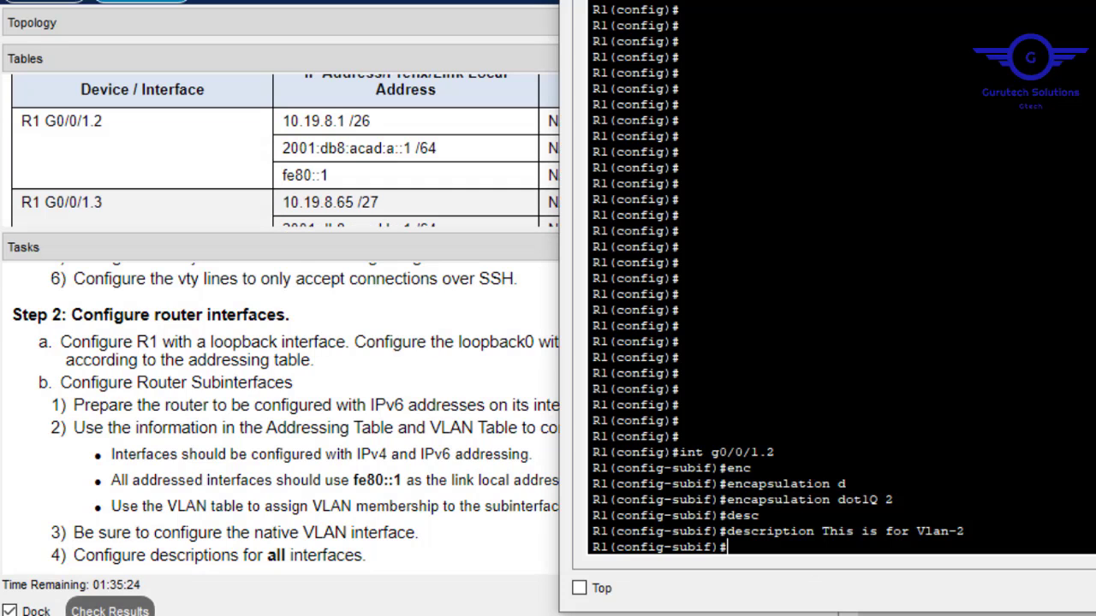
text(ip add 10.19)
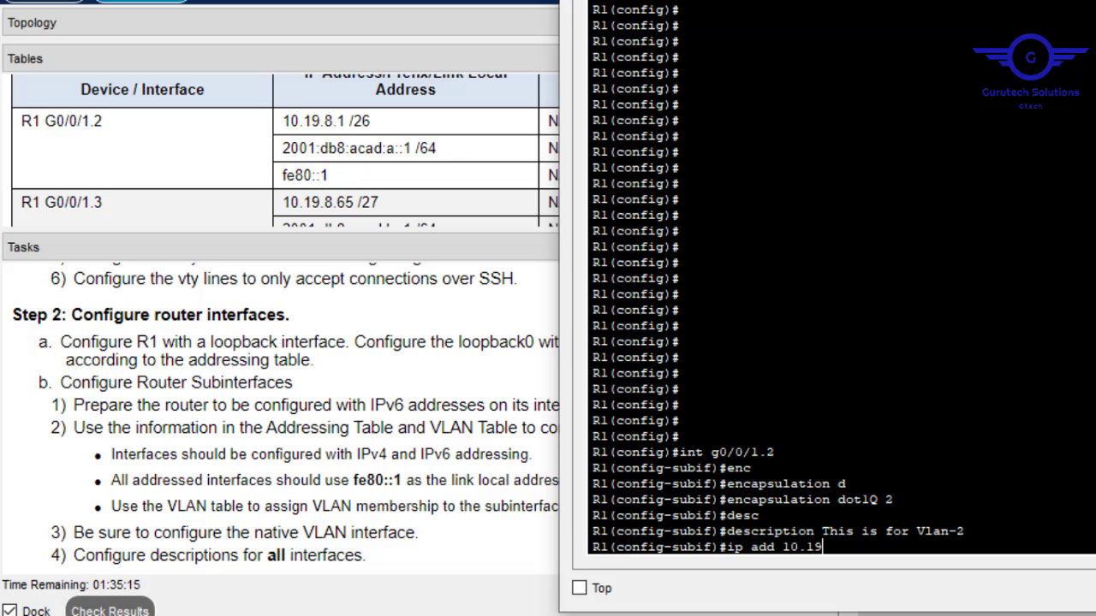
text(.8.1 255.255.255.)
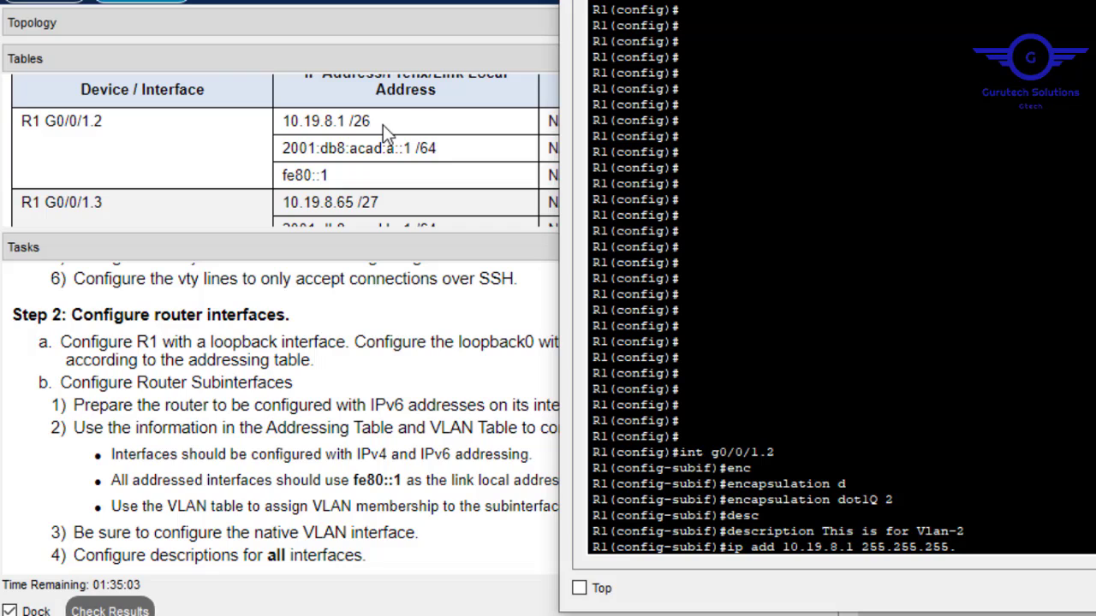
text(2)
text(24)
key(BackSpace)
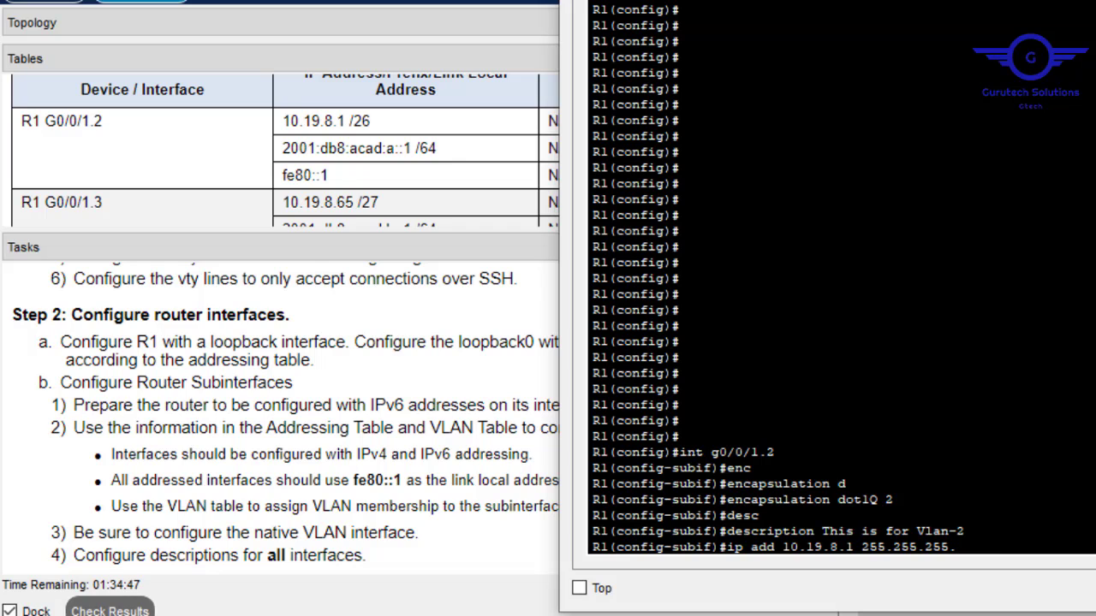
Give G0/0/1.2 IPv4 address 10.19.8.1 255.255.255.192 and begin an ipv6 address command.
text(19)
text(2)
key(Return)
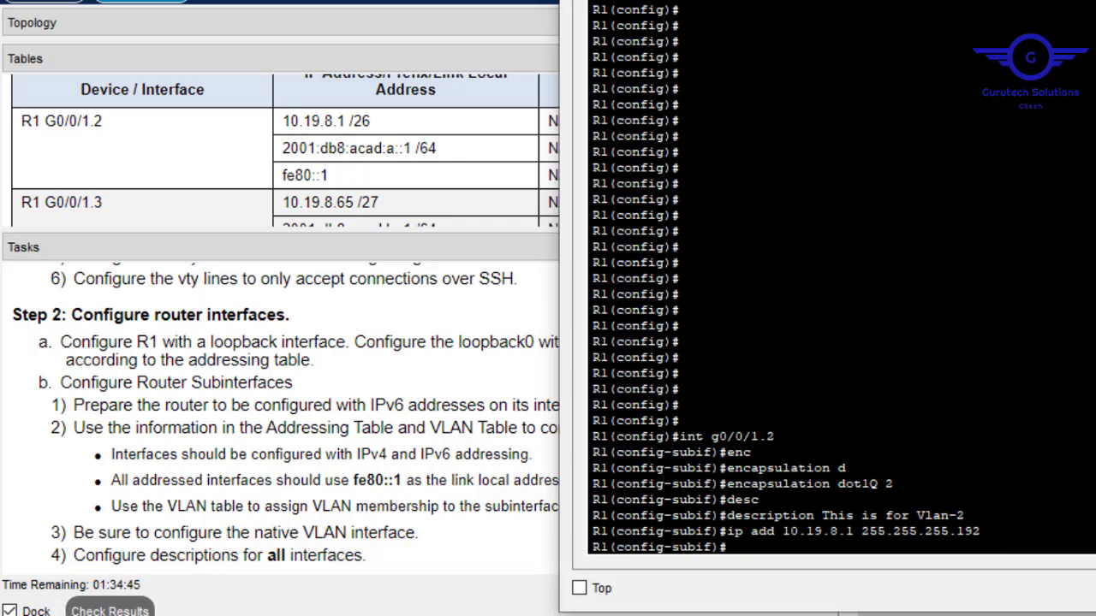
text(ipv)
key(Tab)
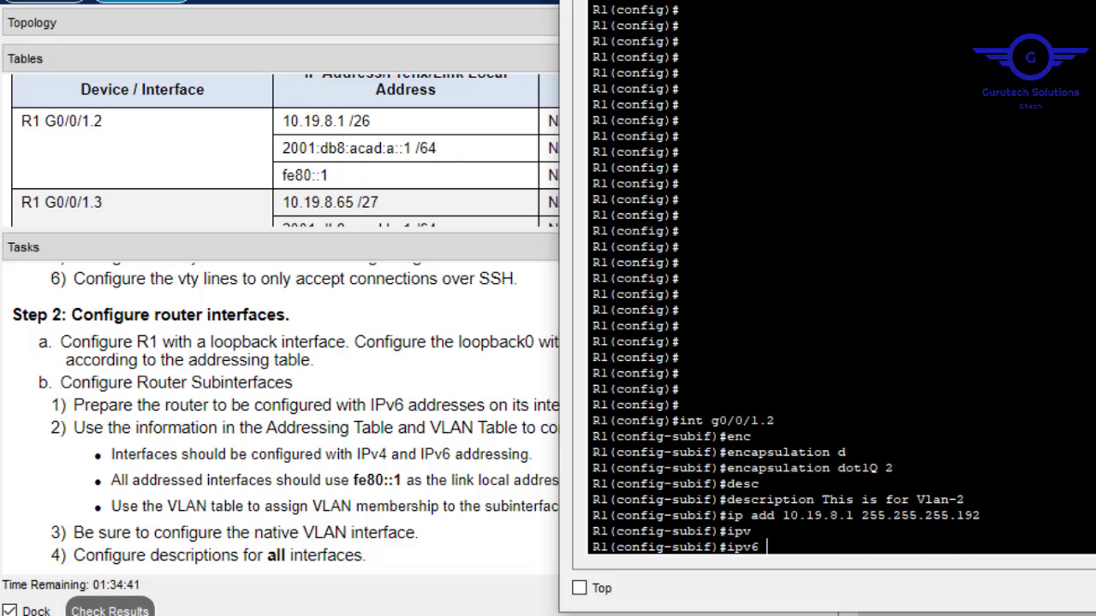
text(add)
Copy 2001:db8:acad:a::1/64 from the Addressing Table and apply it to G0/0/1.2.
click(280, 149)
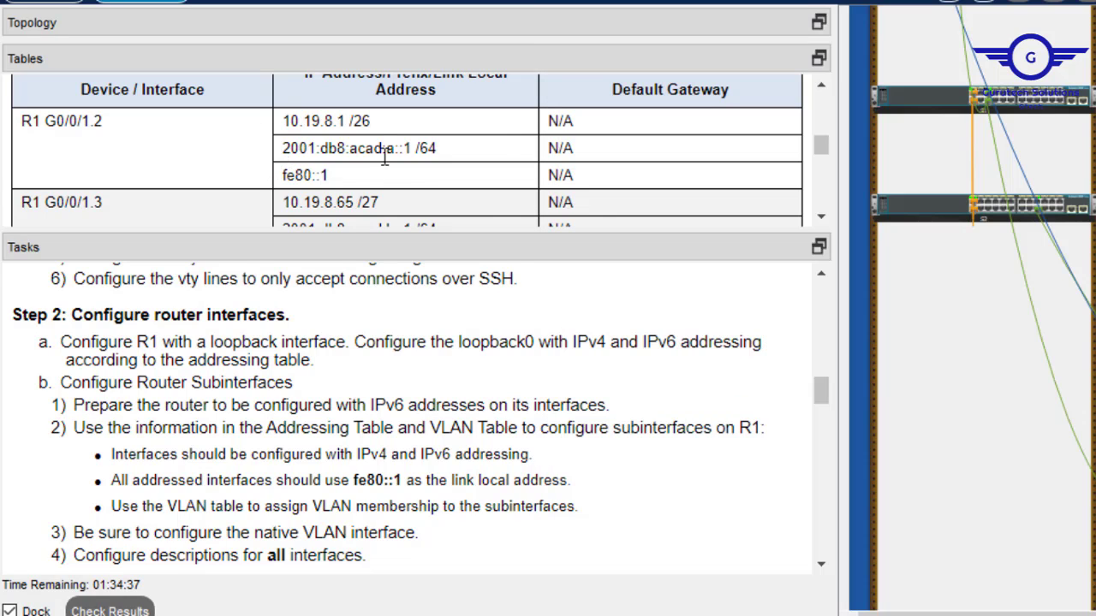
drag(281, 149, 443, 170)
right_click(414, 151)
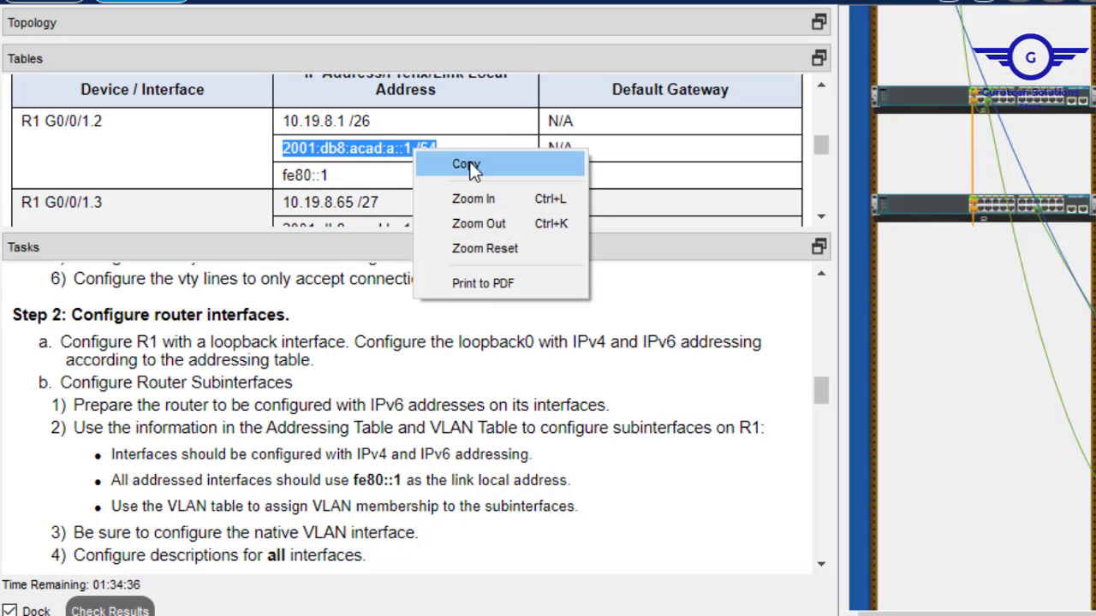
click(467, 164)
key(alt+Tab)
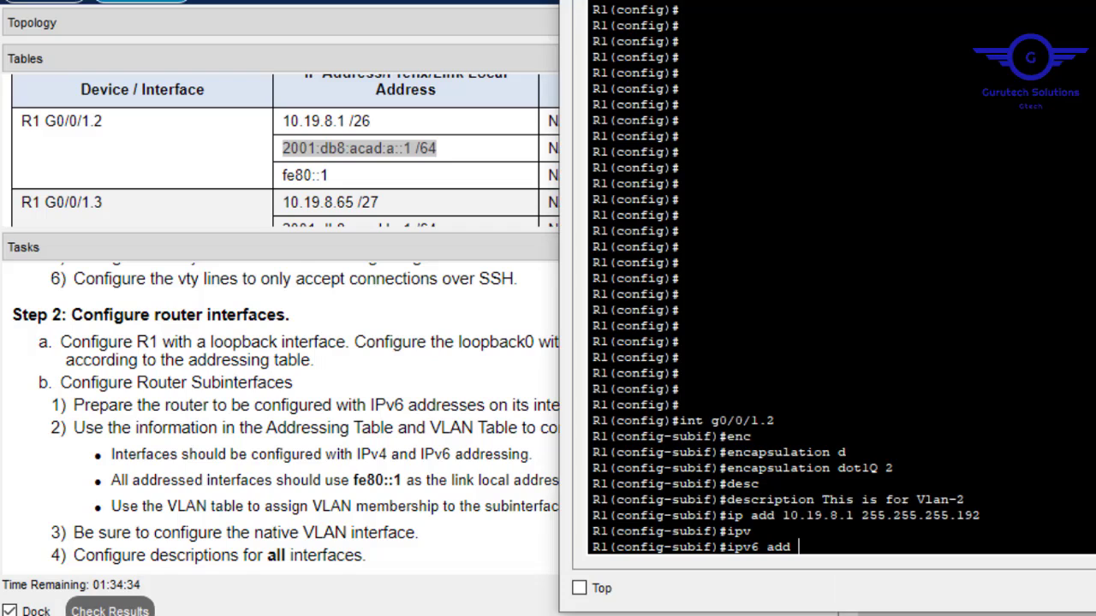
right_click(980, 423)
click(1031, 460)
key(Left)
key(Left)
key(Left)
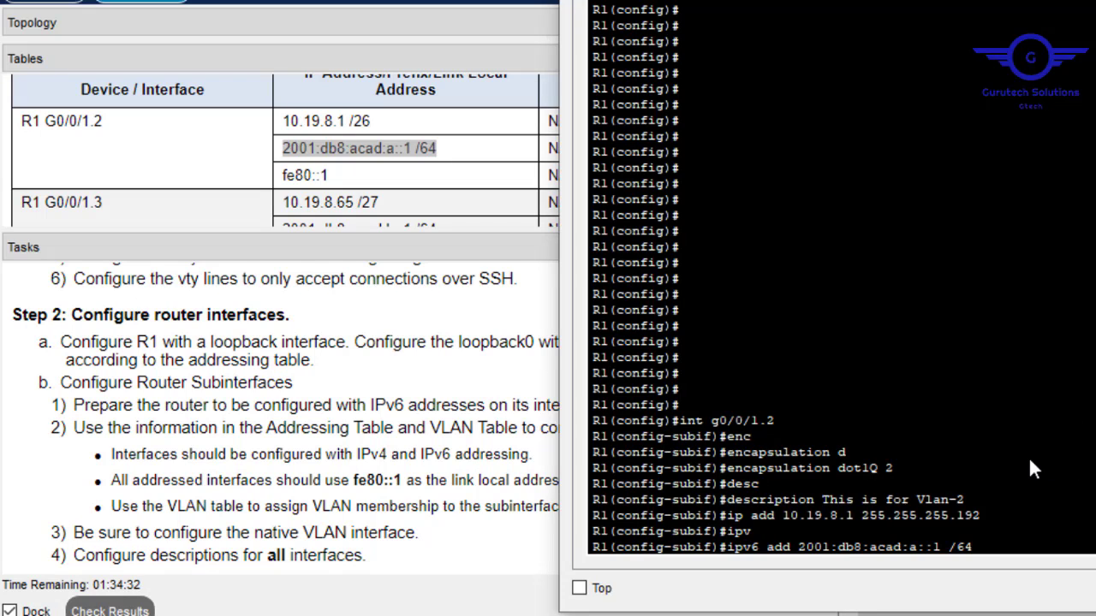
key(BackSpace)
key(Return)
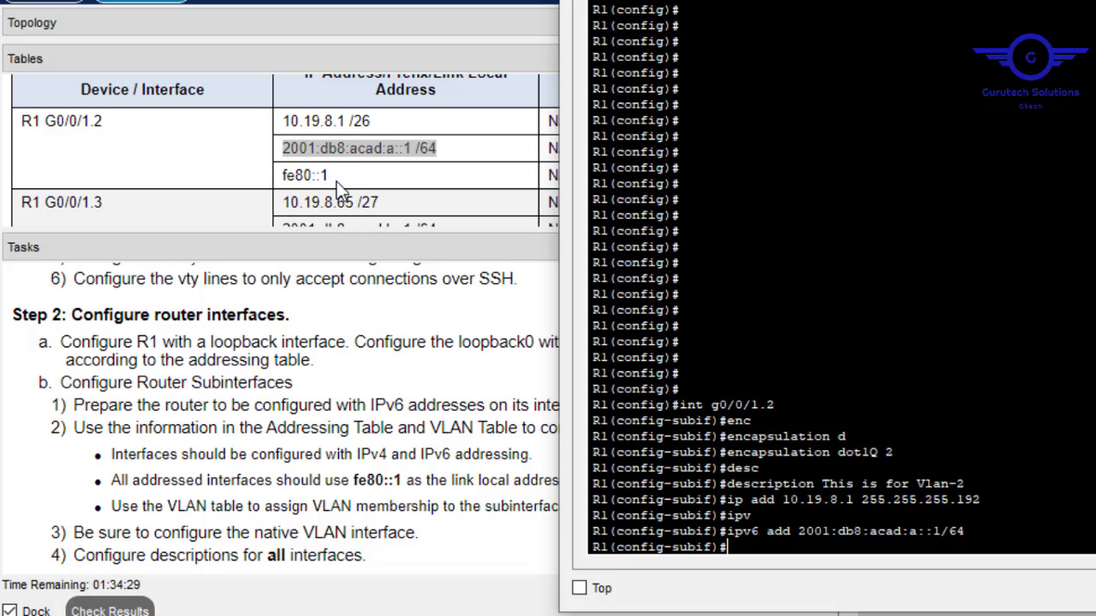
Add link-local address fe80::1 to G0/0/1.2.
text(ipv)
key(Tab)
text(ad)
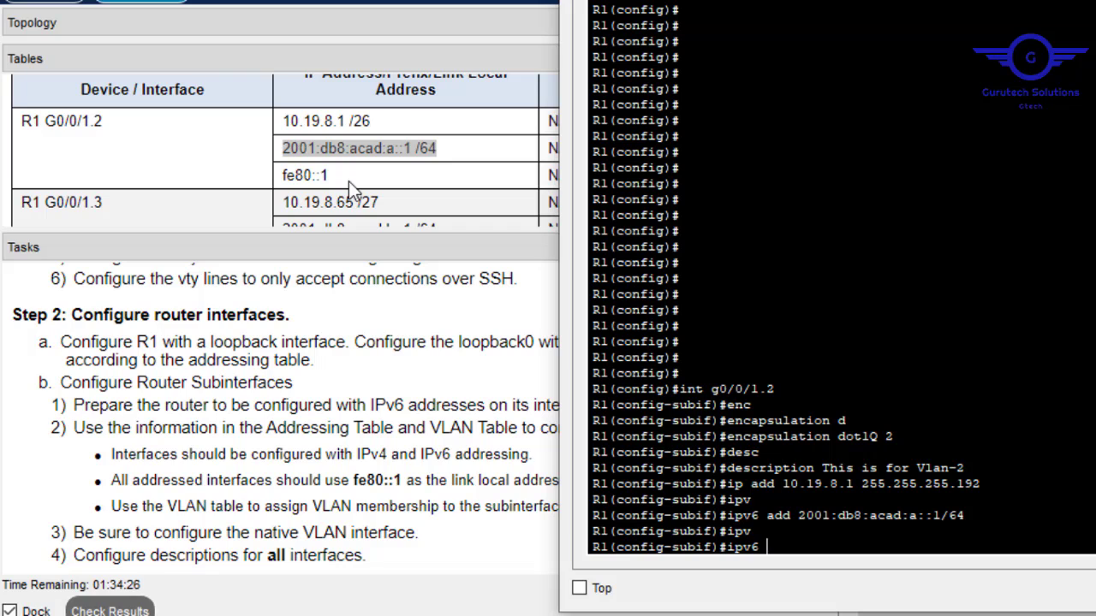
key(Tab)
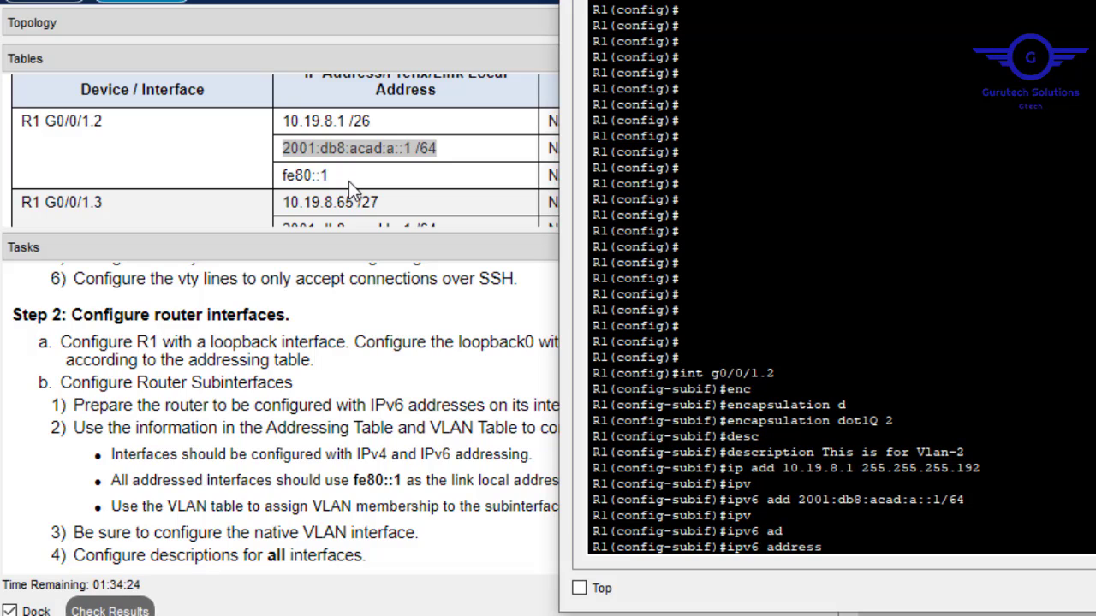
text(fe80::1 lin)
key(Tab)
key(Return)
key(Return)
key(Return)
key(Return)
key(Return)
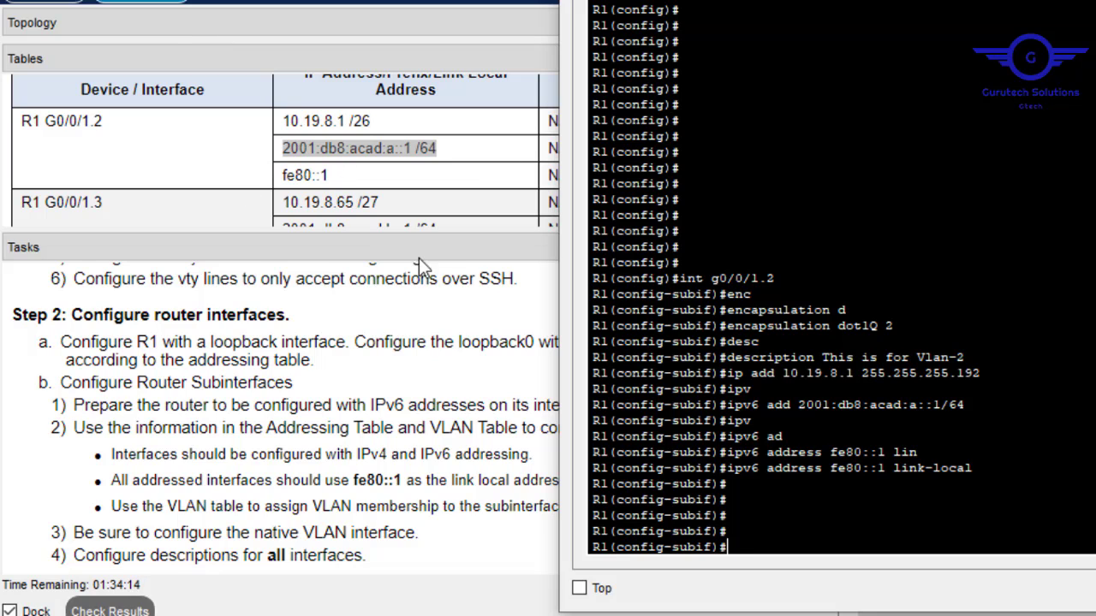
Check the G0/0/1.3 addresses, exit G0/0/1.2, and enter subinterface G0/0/1.3.
click(229, 211)
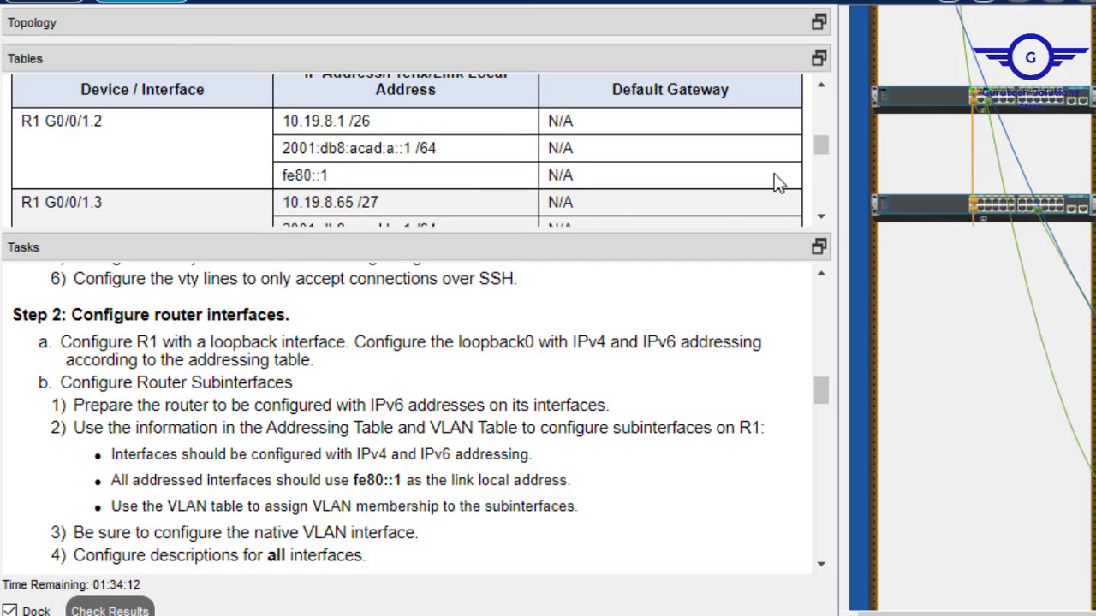
click(824, 223)
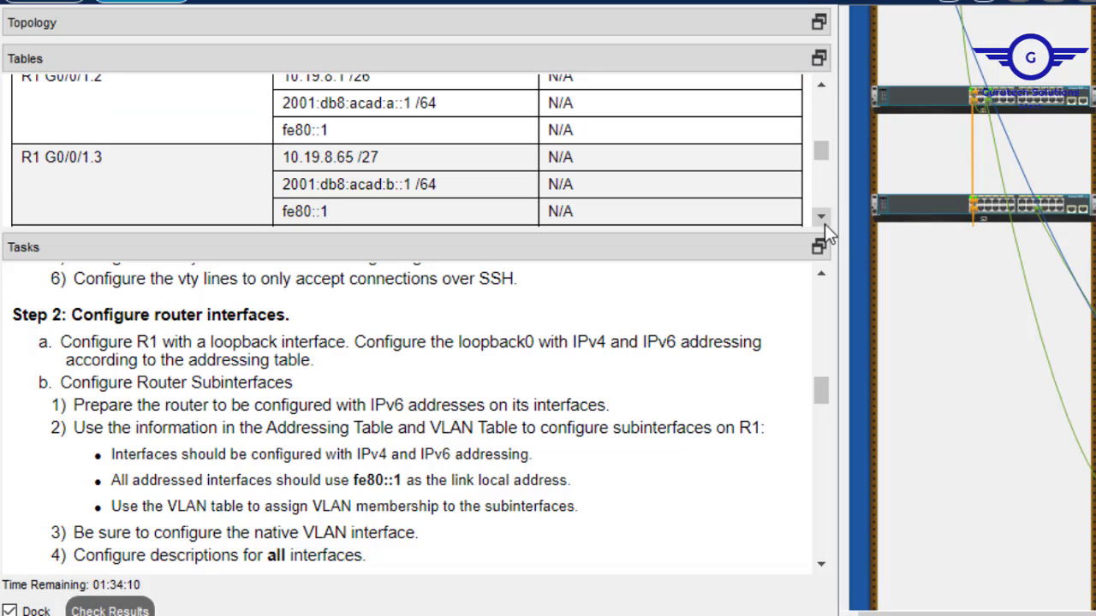
key(alt+Tab)
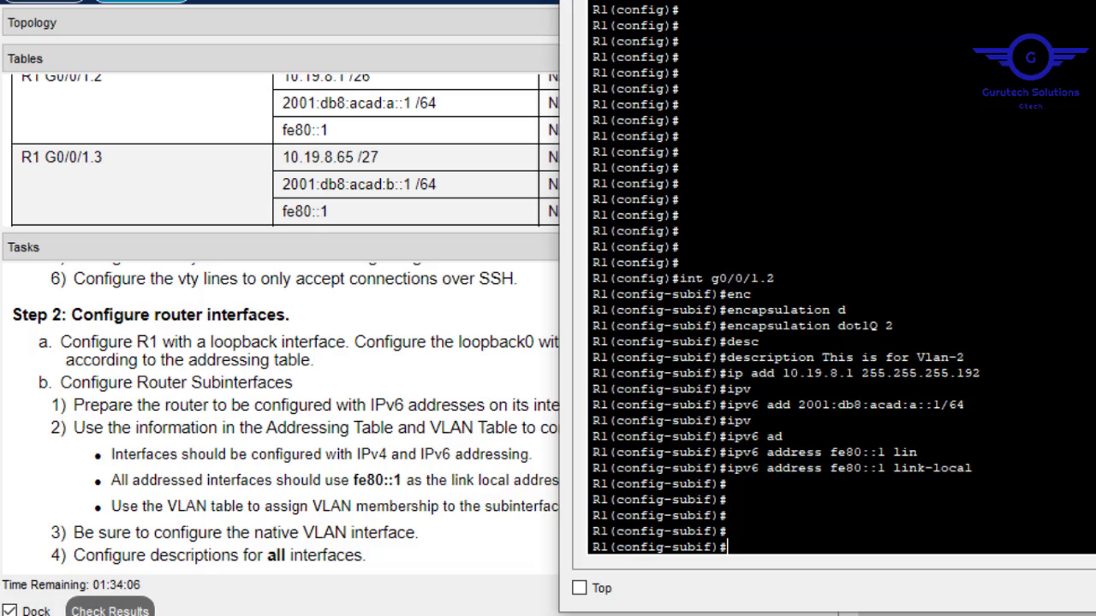
text(ex)
key(Return)
key(Up)
key(Up)
key(Up)
key(Up)
key(Up)
key(Up)
key(Up)
key(Up)
key(Up)
key(Up)
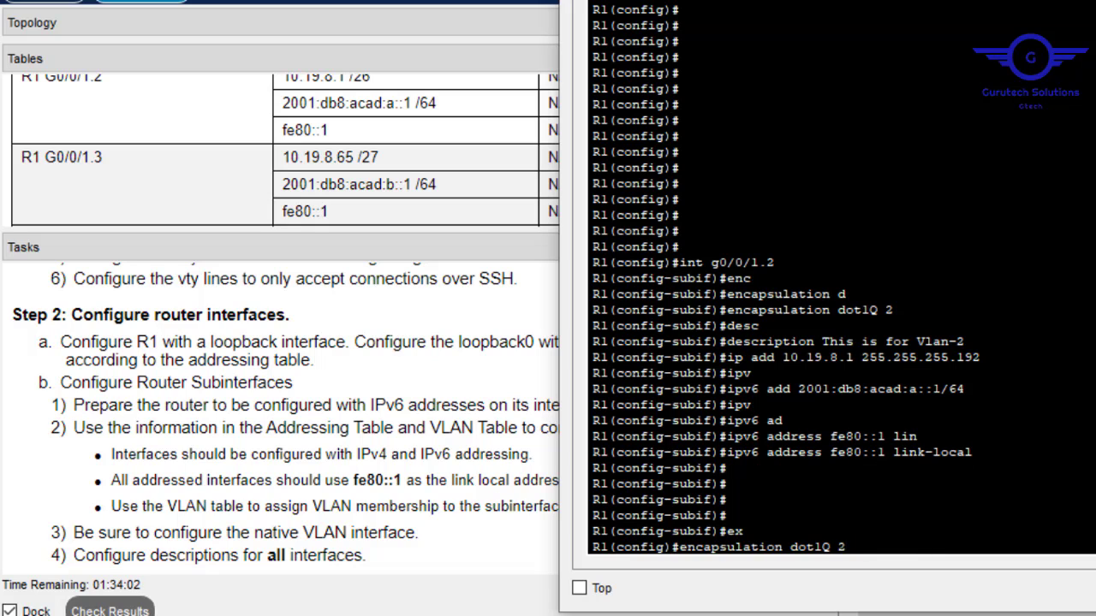
key(BackSpace)
text(3)
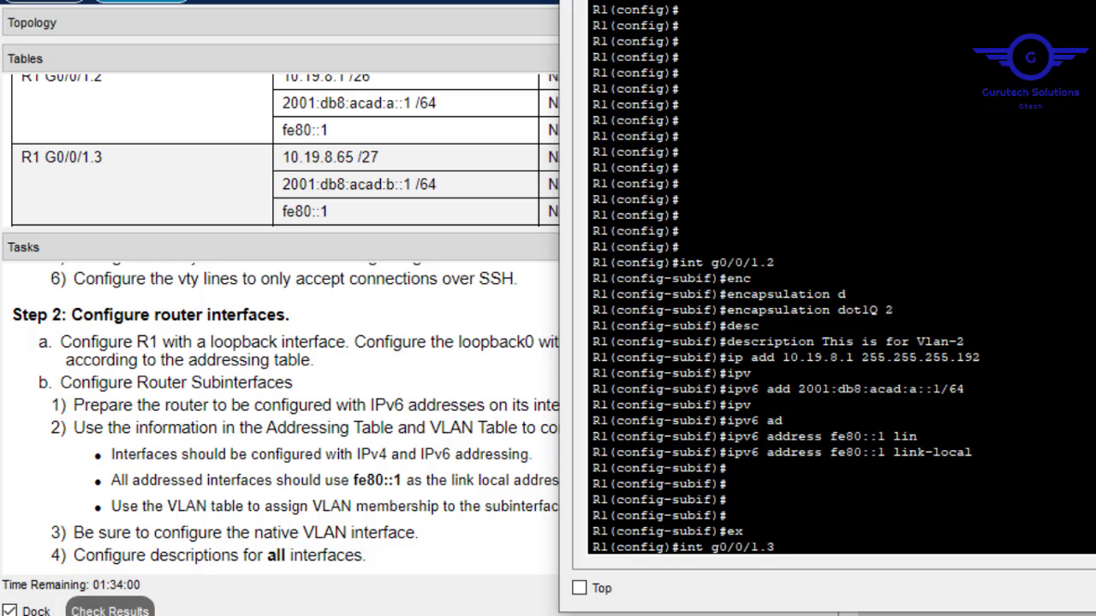
key(Return)
Set encapsulation dot1Q 3 and description 'This is for Vlan-3' from edited history commands.
key(Up)
key(Up)
key(Up)
key(Up)
key(Up)
key(Up)
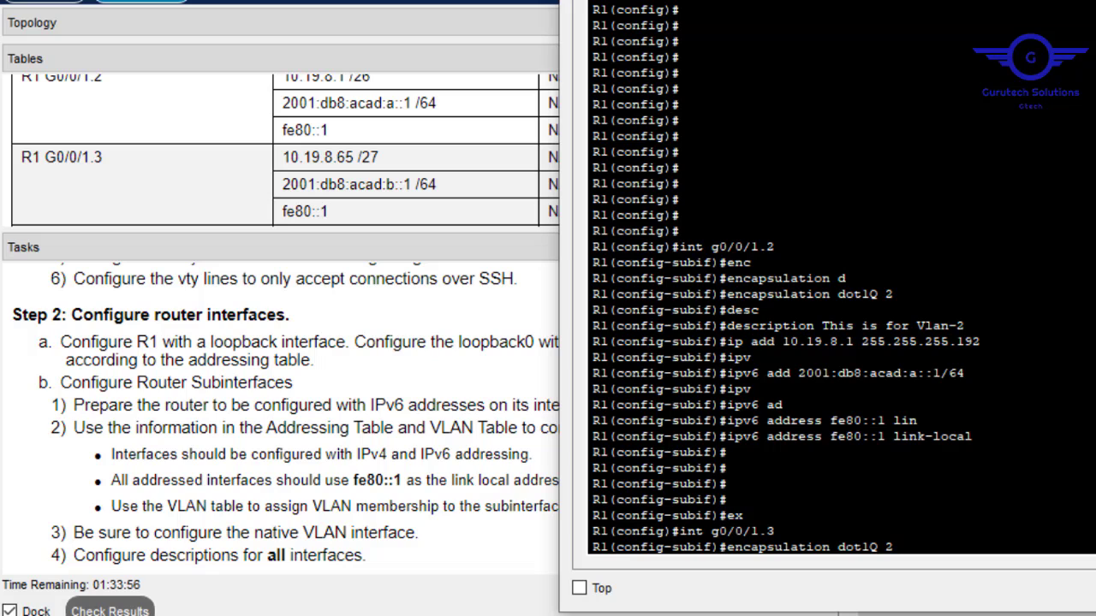
key(BackSpace)
text(3)
key(Return)
key(Up)
key(Up)
key(Up)
key(Up)
key(Up)
key(Up)
key(Up)
key(Up)
key(Up)
key(Up)
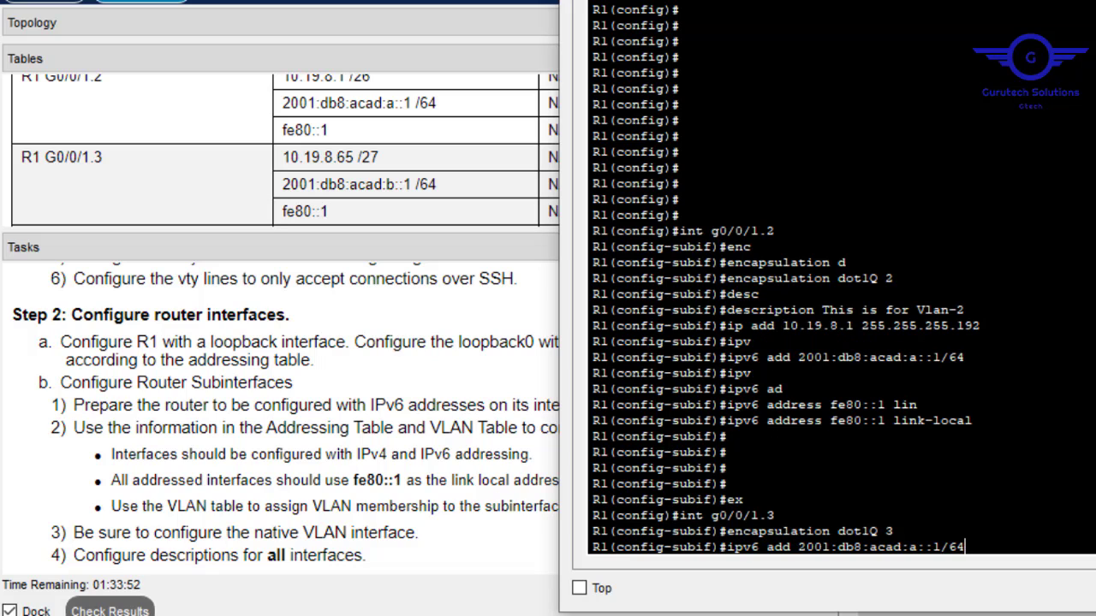
key(Up)
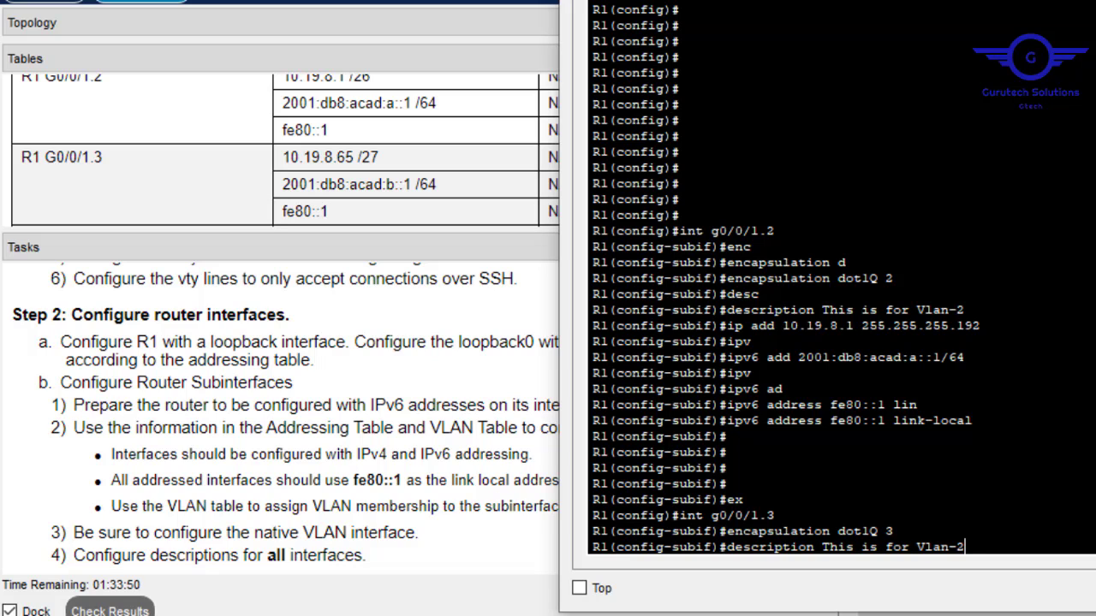
key(BackSpace)
text(3)
key(Return)
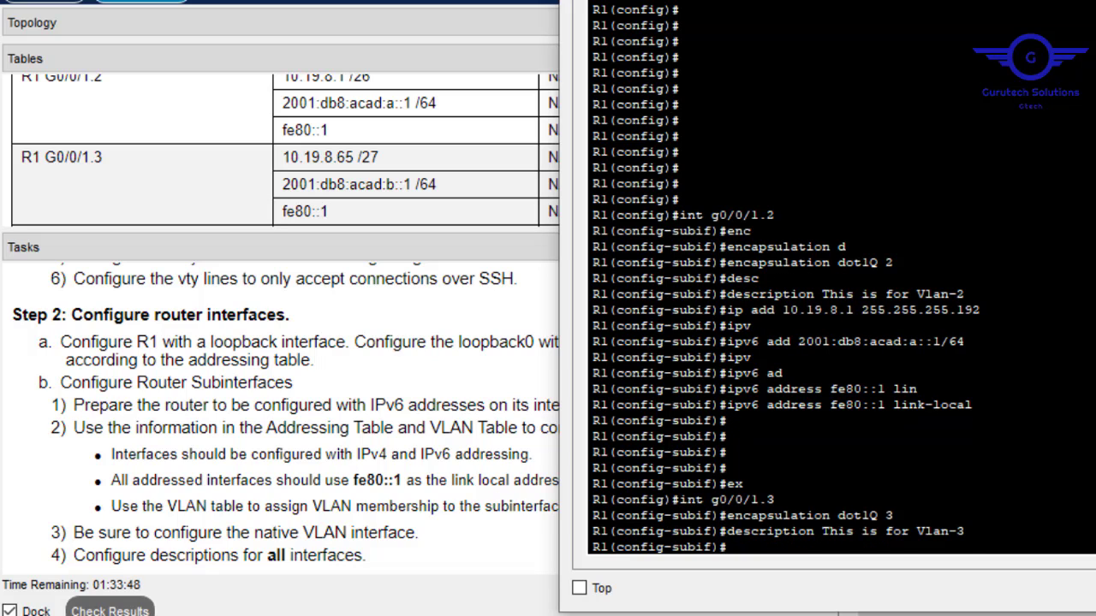
key(Up)
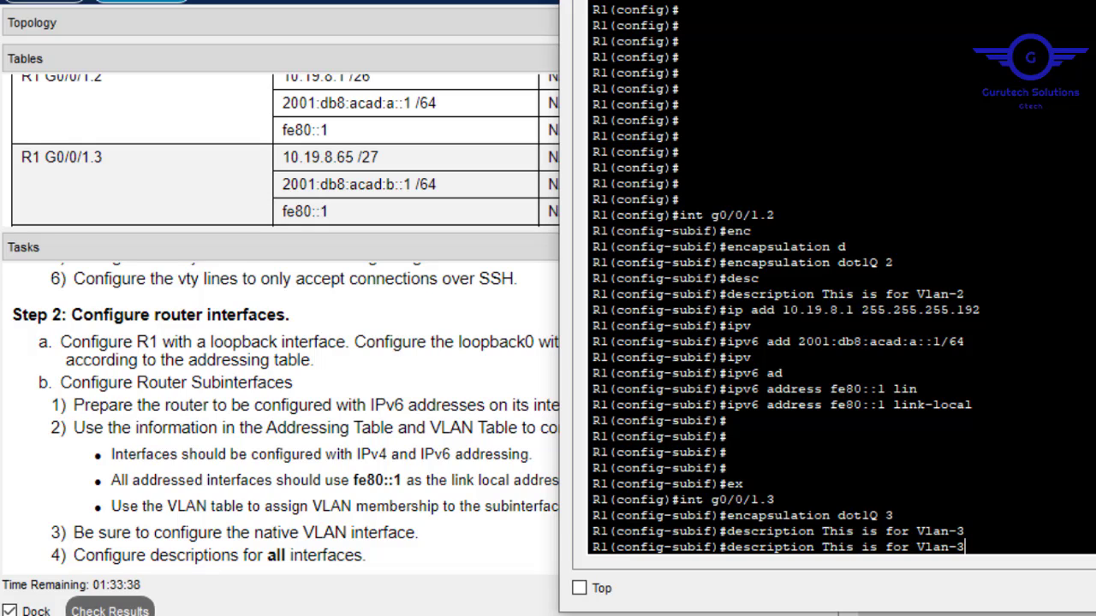
Edit the recalled ip address command to 10.19.8.65 255.255.255.224 and apply it to G0/0/1.3.
key(Up)
key(Up)
key(Up)
key(Up)
key(Up)
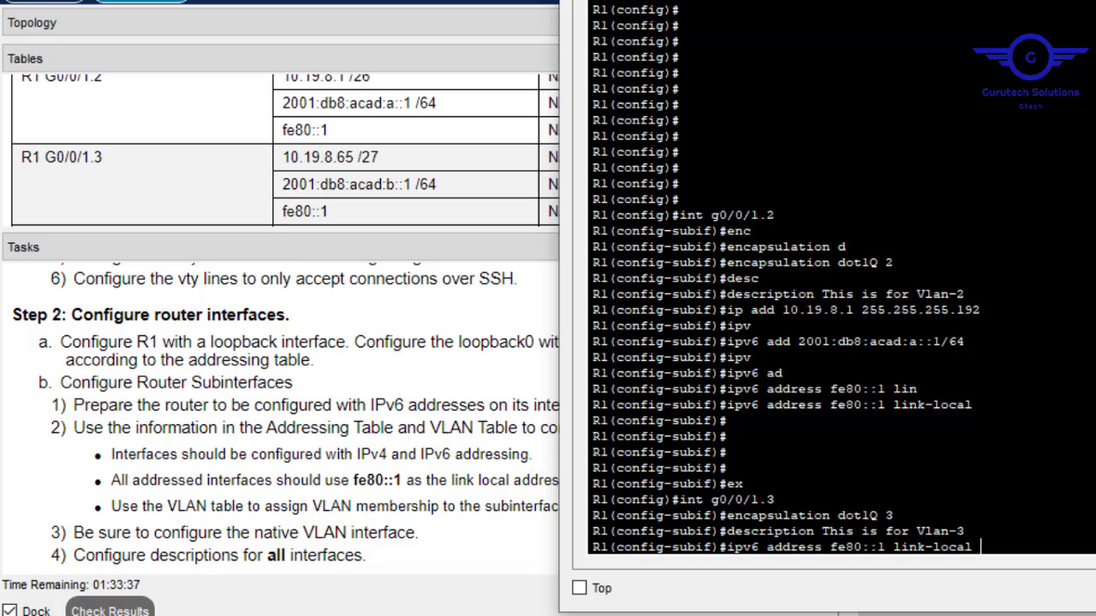
key(Up)
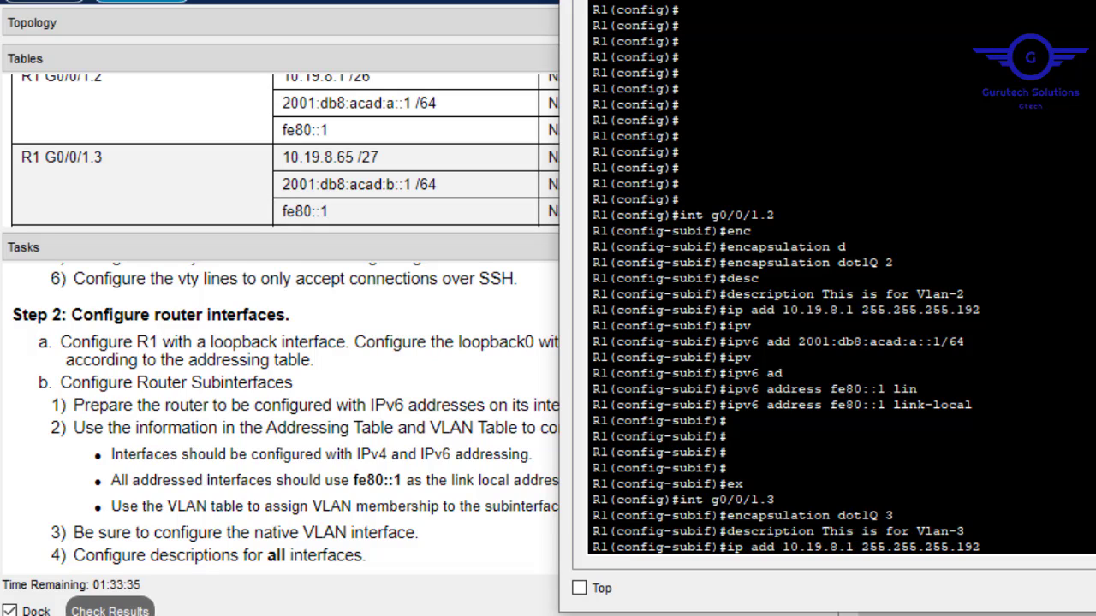
key(Left)
key(Left)
key(Left)
key(Left)
key(Left)
key(Left)
key(Left)
key(Left)
key(Left)
key(BackSpace)
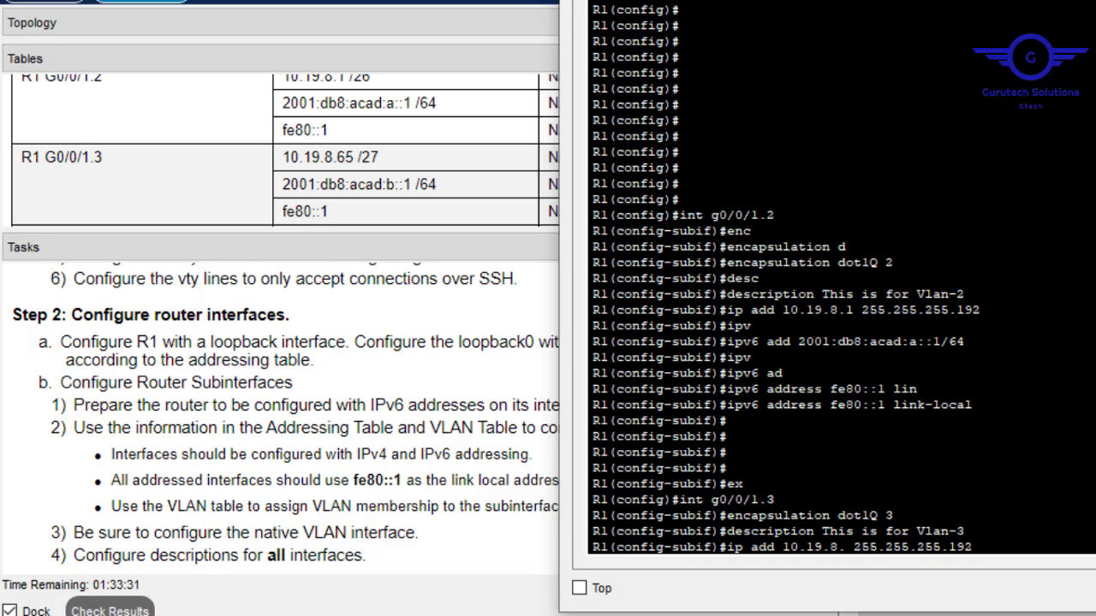
text(65)
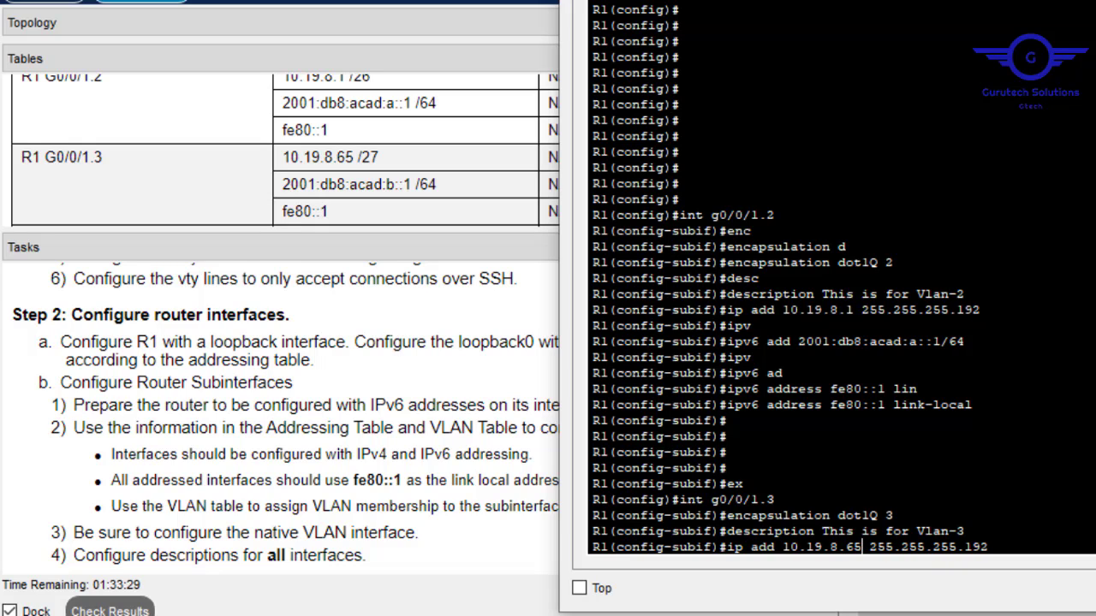
key(Right)
key(Right)
key(Right)
key(Right)
key(Right)
key(Right)
key(BackSpace)
key(BackSpace)
key(BackSpace)
text(224)
key(Return)
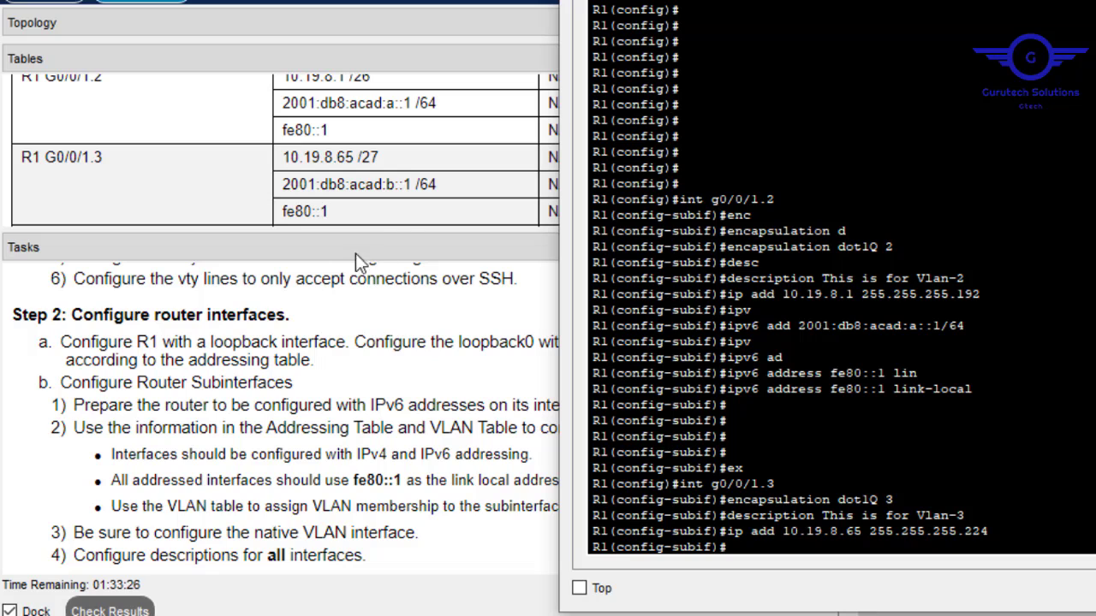
Copy 2001:db8:acad:b::1/64 from the Addressing Table and apply it to G0/0/1.3.
click(442, 190)
drag(436, 184, 282, 184)
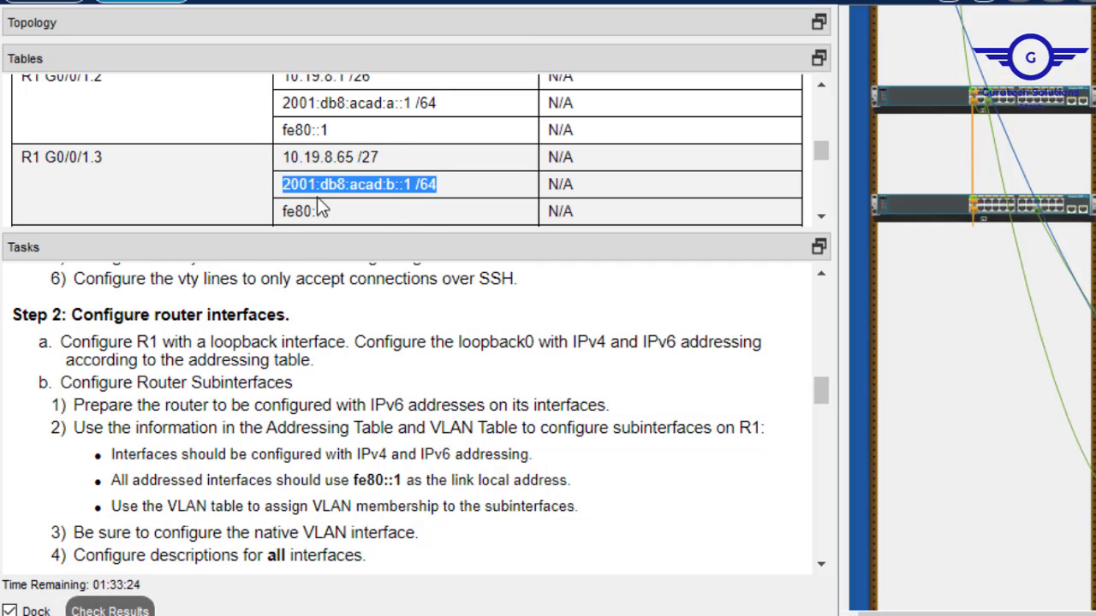
right_click(320, 194)
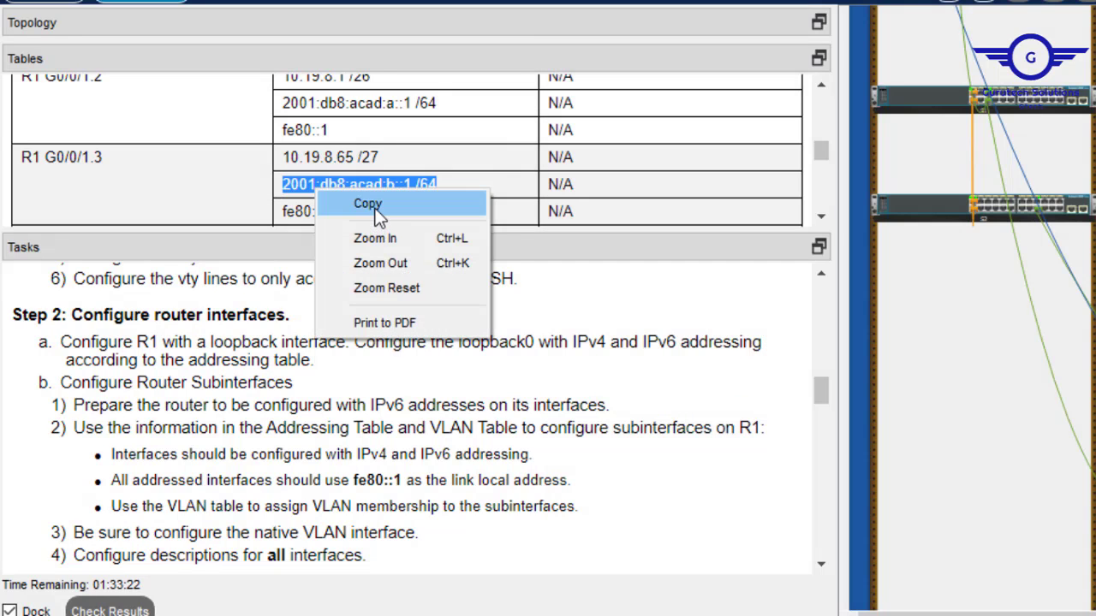
click(372, 210)
key(alt+Tab)
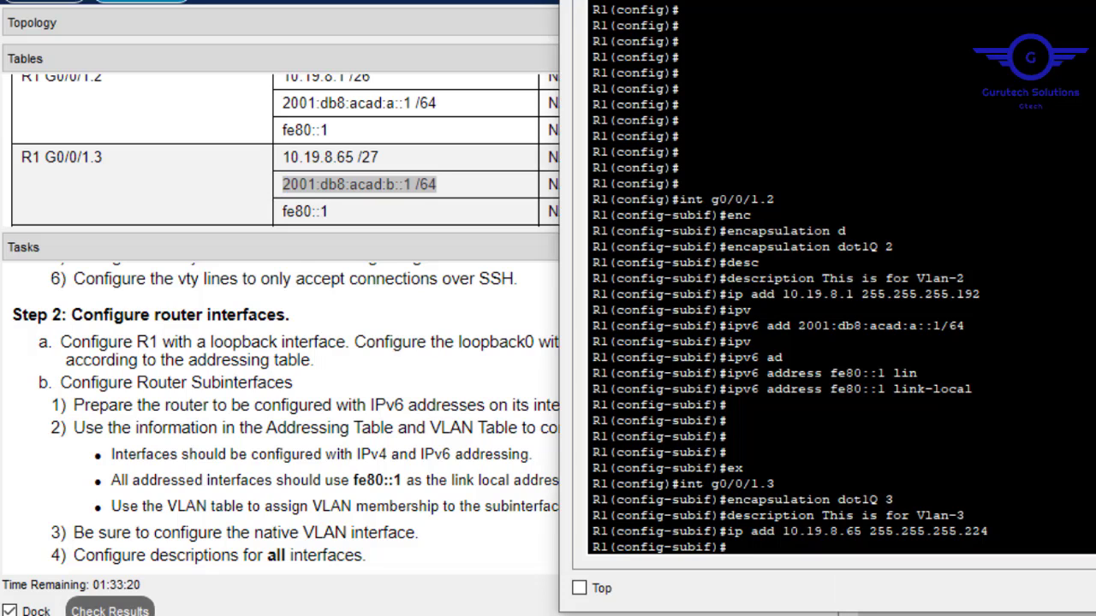
text(ipv)
key(Tab)
text(AD)
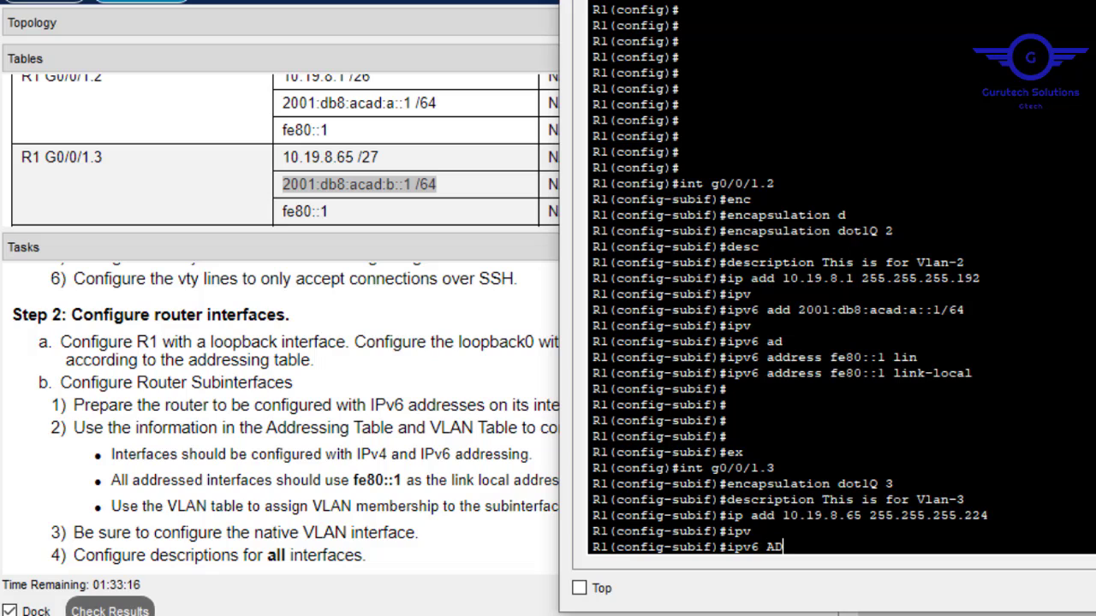
key(Tab)
right_click(1032, 527)
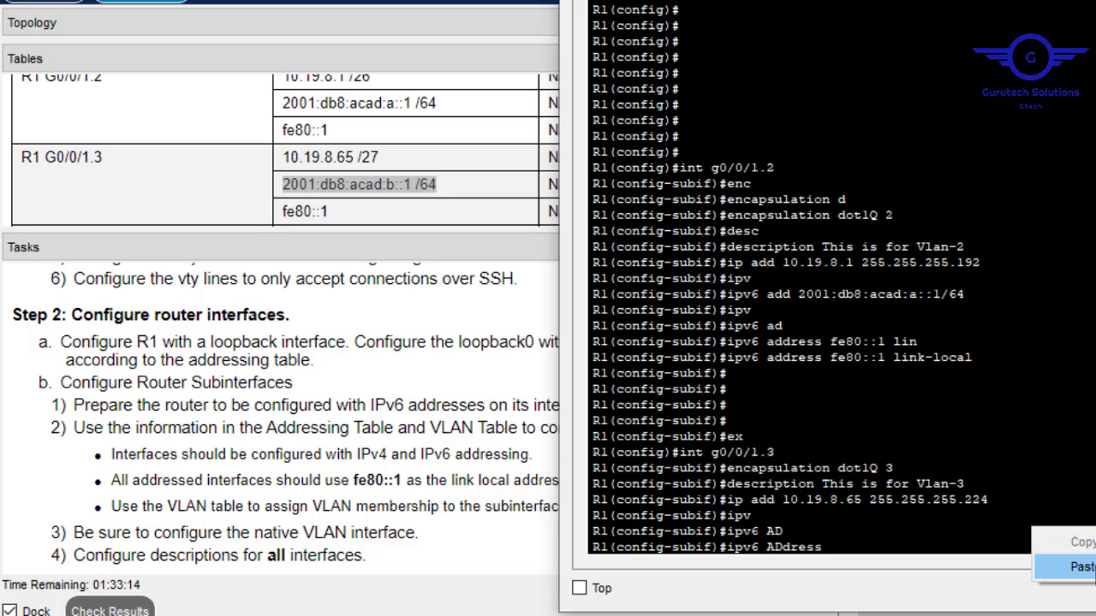
click(1061, 565)
key(Left)
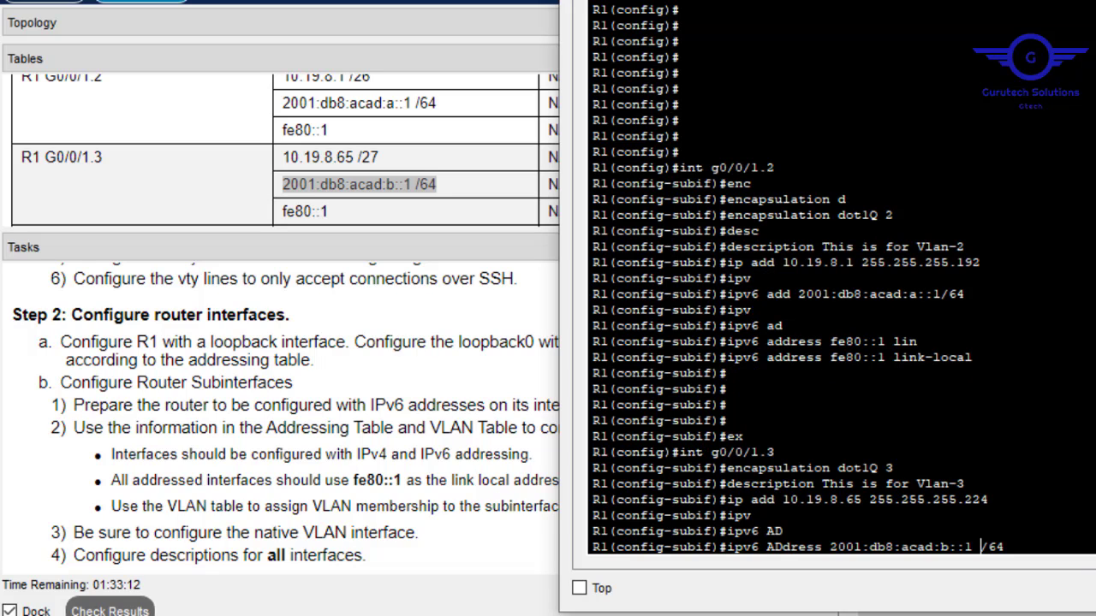
key(BackSpace)
key(Return)
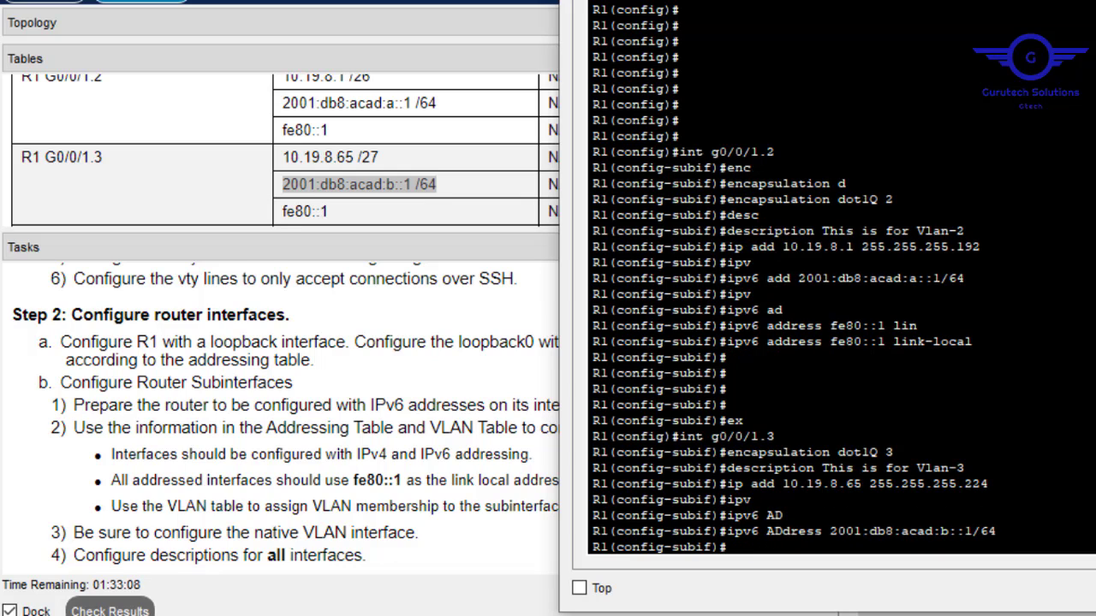
Add link-local fe80::1 to G0/0/1.3, then exit the subinterface.
text(ipv)
key(Tab)
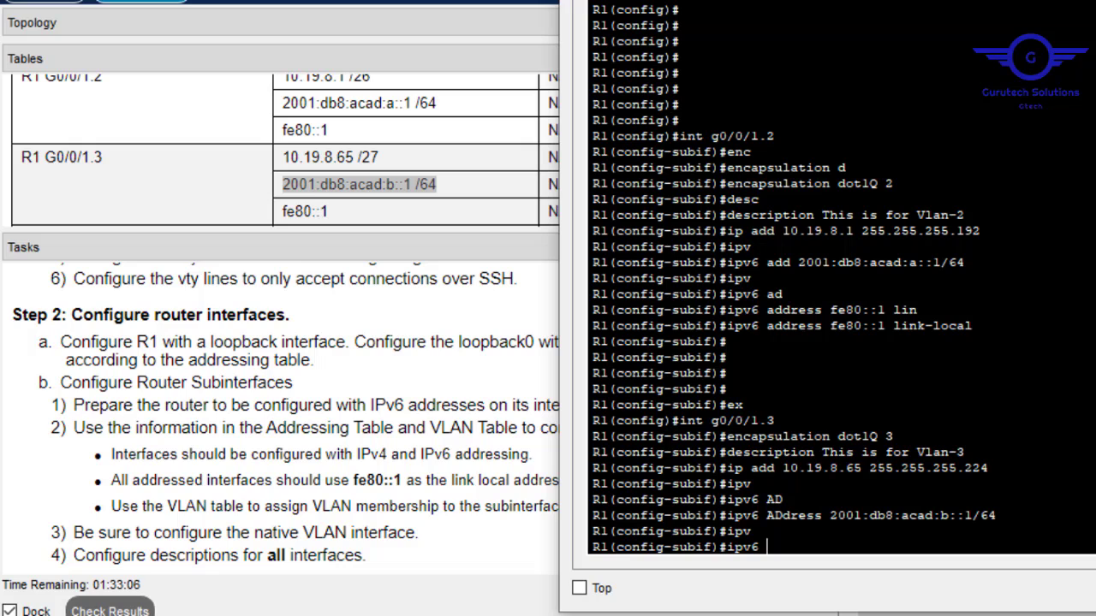
text(ad)
key(BackSpace)
text(dd)
key(Tab)
text(fe)
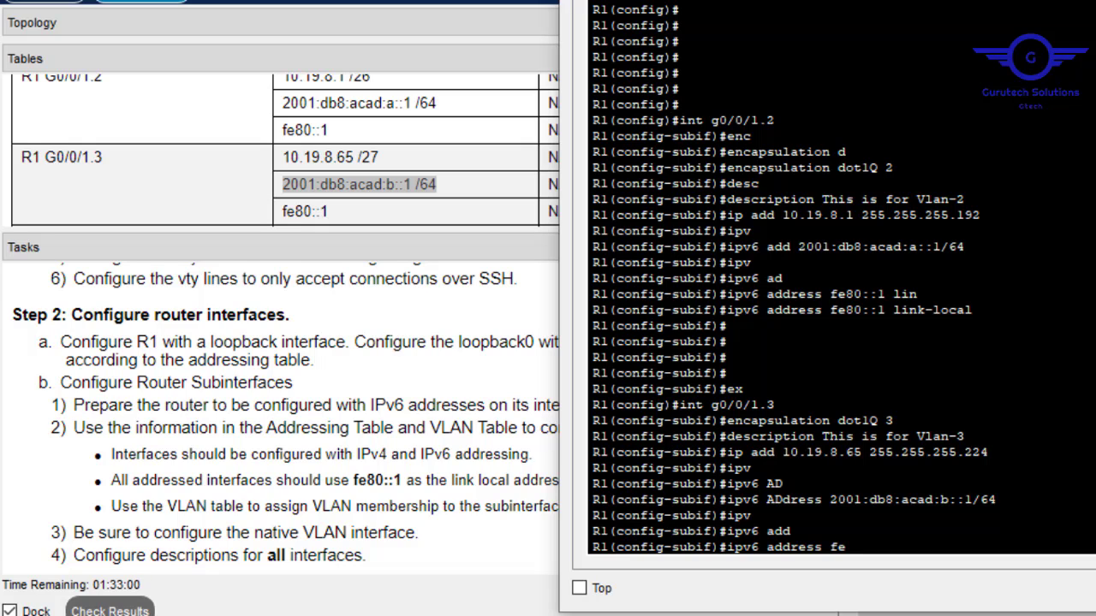
text(80::1 lin)
key(Tab)
key(Return)
key(Return)
key(Return)
text(ex)
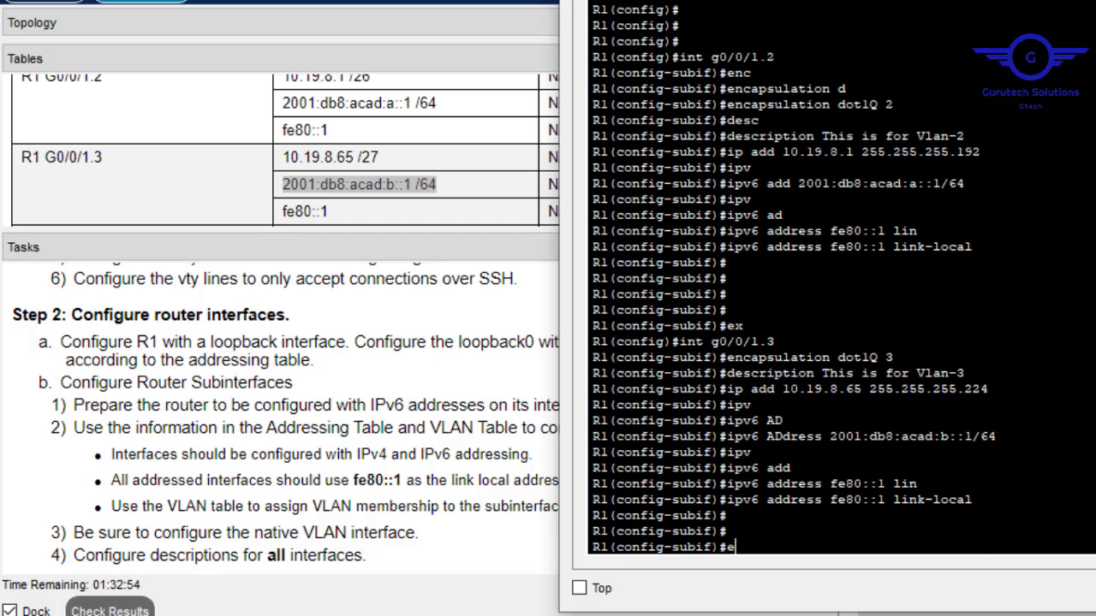
key(Return)
key(Return)
key(Return)
key(Return)
key(Return)
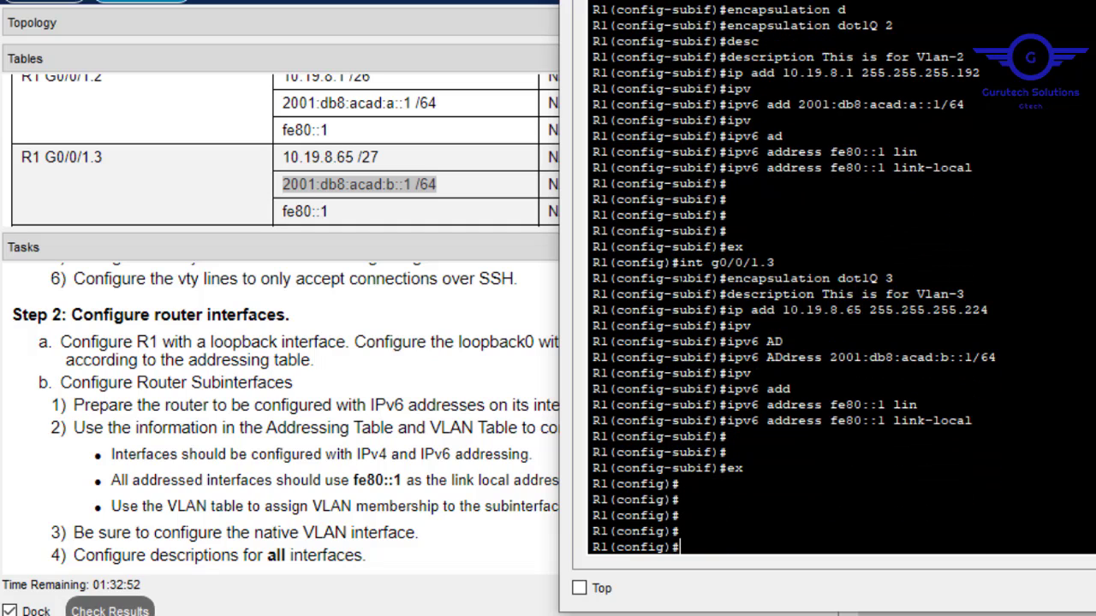
click(497, 225)
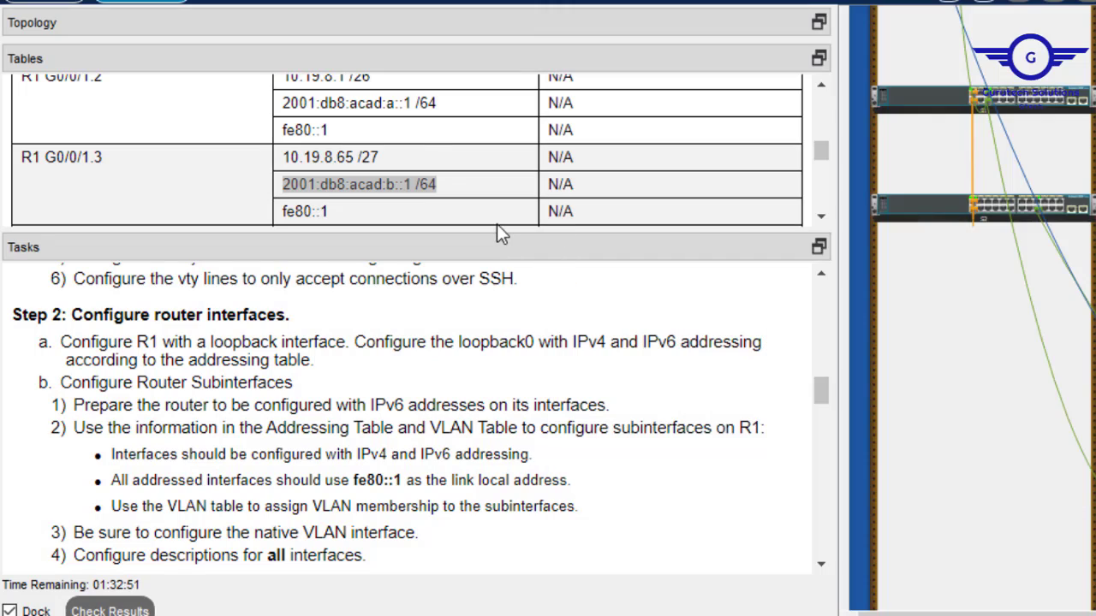
Check the G0/0/1.4 addressing rows and enter subinterface G0/0/1.4.
click(821, 220)
click(820, 220)
click(820, 220)
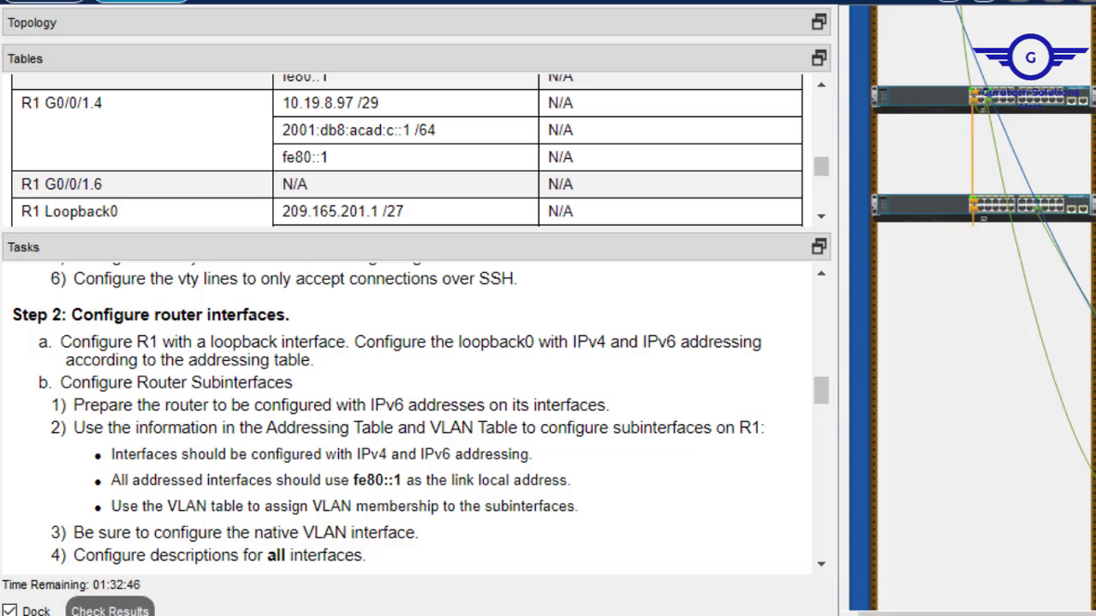
key(alt+Tab)
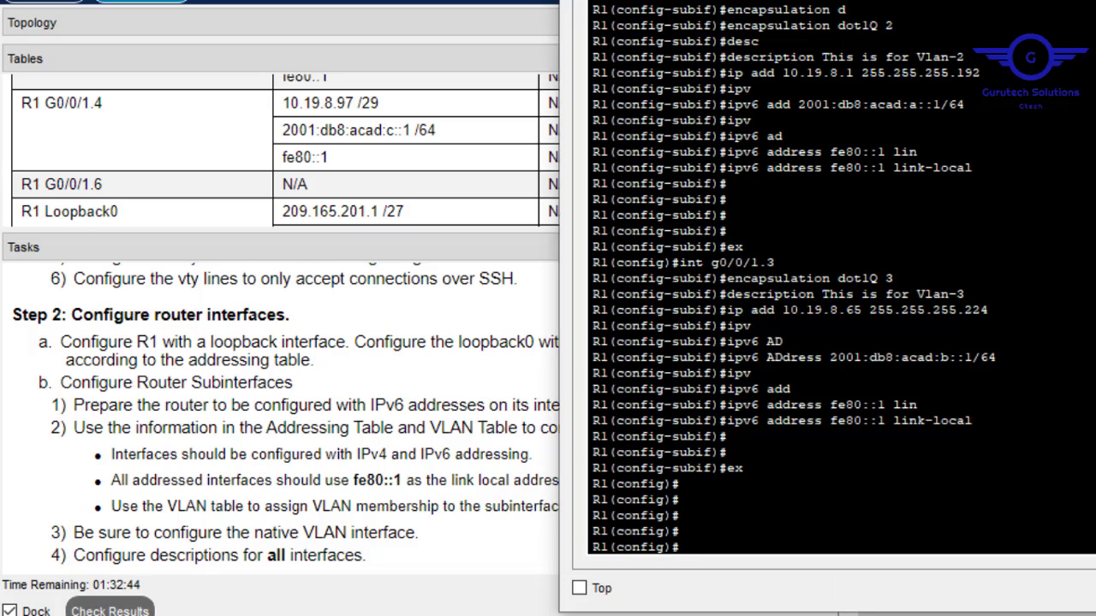
key(Up)
key(Up)
key(Up)
key(Up)
key(Up)
key(Up)
key(Up)
key(BackSpace)
key(BackSpace)
text(.4)
key(Return)
Set encapsulation dot1Q 4 and description 'This is for Vlan-4' on G0/0/1.4.
key(Up)
key(Up)
key(Up)
key(Up)
key(Up)
key(Up)
key(Up)
key(Up)
key(Up)
key(Up)
key(Up)
key(Up)
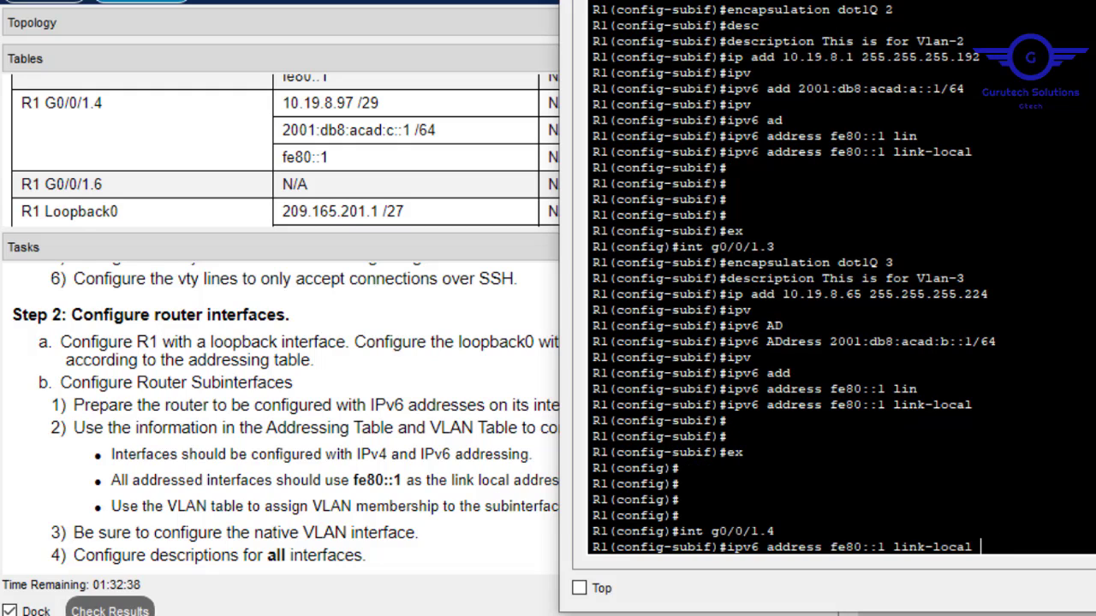
key(Up)
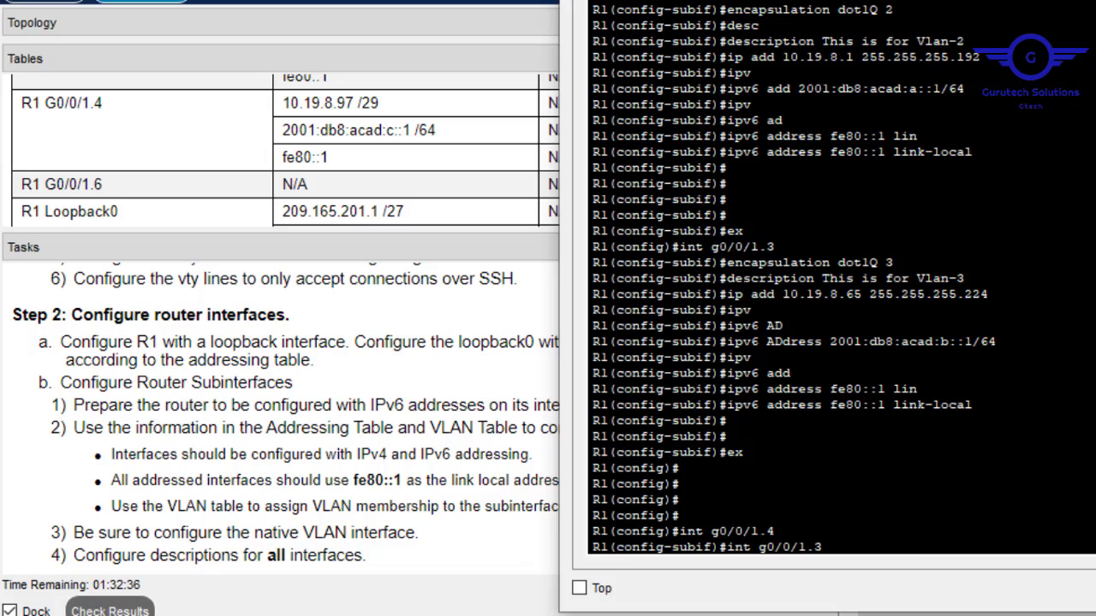
key(Down)
key(BackSpace)
text(4)
key(Return)
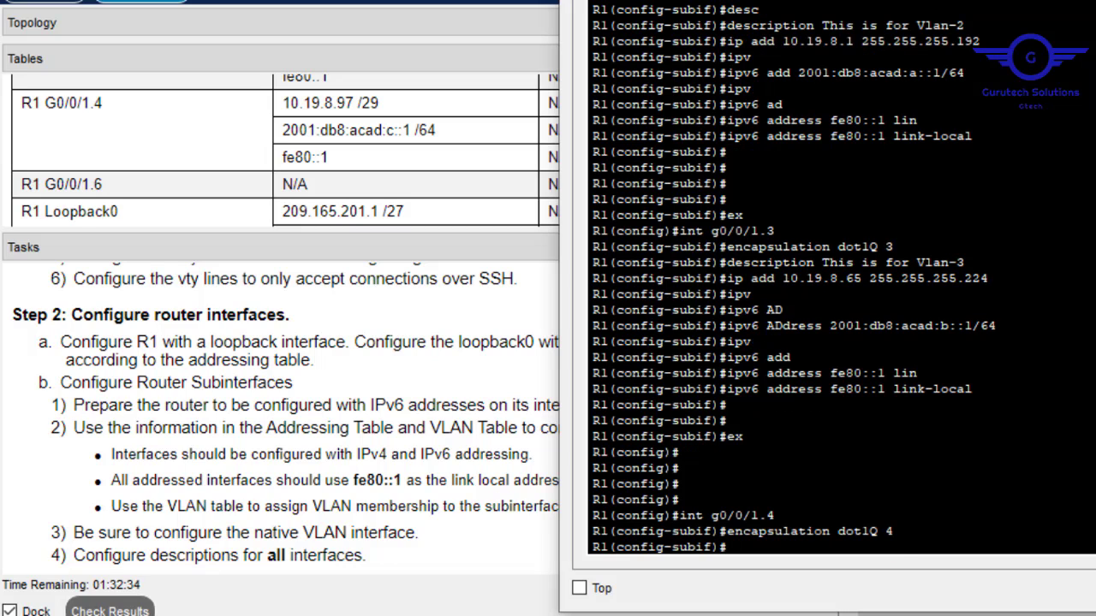
key(Up)
key(Up)
key(Up)
key(Up)
key(Up)
key(Up)
key(Up)
key(Up)
key(Up)
key(Up)
key(Up)
key(Up)
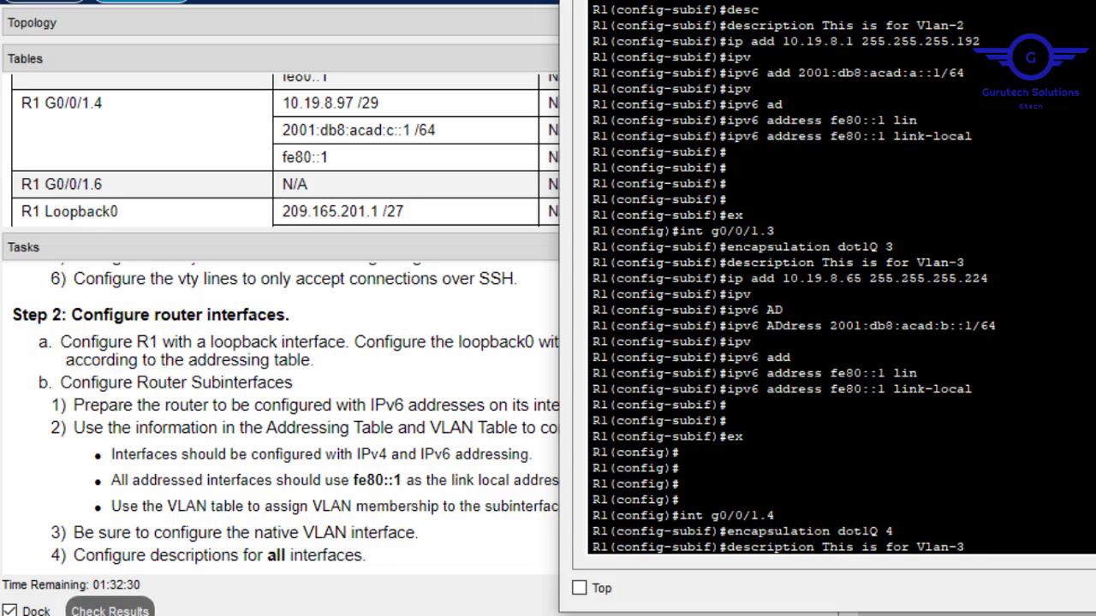
key(BackSpace)
text(4)
key(Return)
Give G0/0/1.4 IPv4 address 10.19.8.97 255.255.255.248 by editing the recalled command.
key(Up)
key(Up)
key(Up)
key(Up)
key(Up)
key(Up)
key(Up)
key(Up)
key(Up)
key(Up)
key(Up)
key(Up)
key(Up)
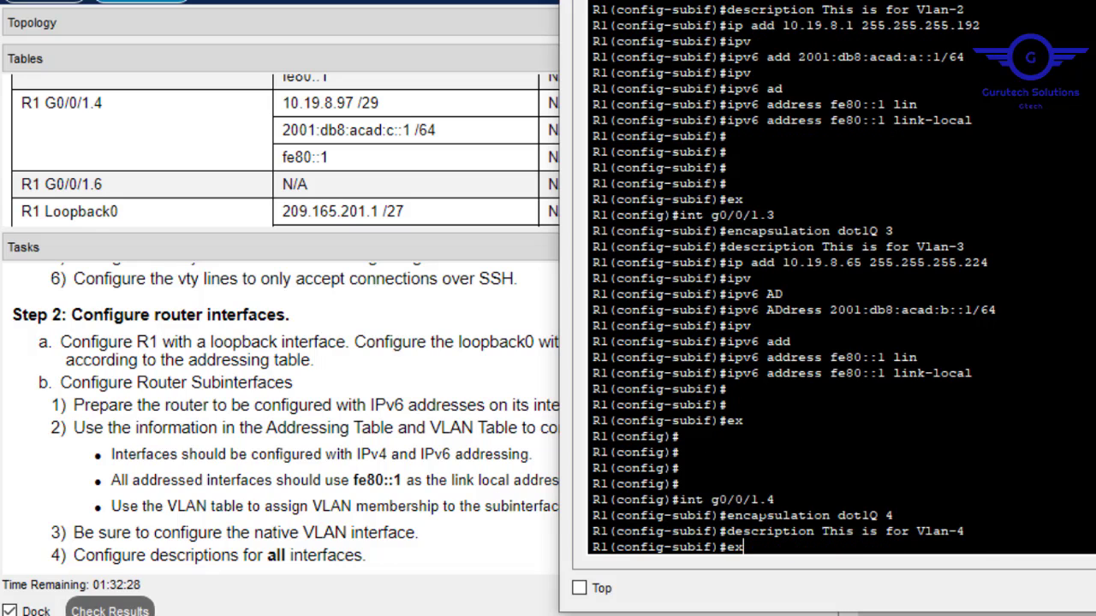
key(Down)
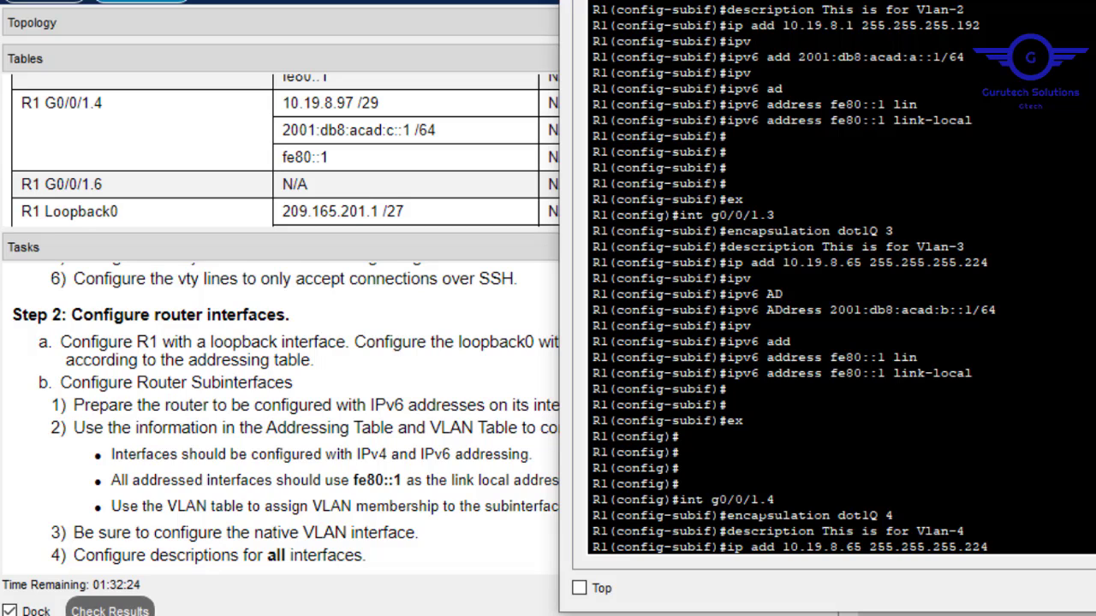
key(Left)
key(Left)
key(Left)
key(Left)
key(Left)
key(Left)
key(Left)
key(BackSpace)
key(BackSpace)
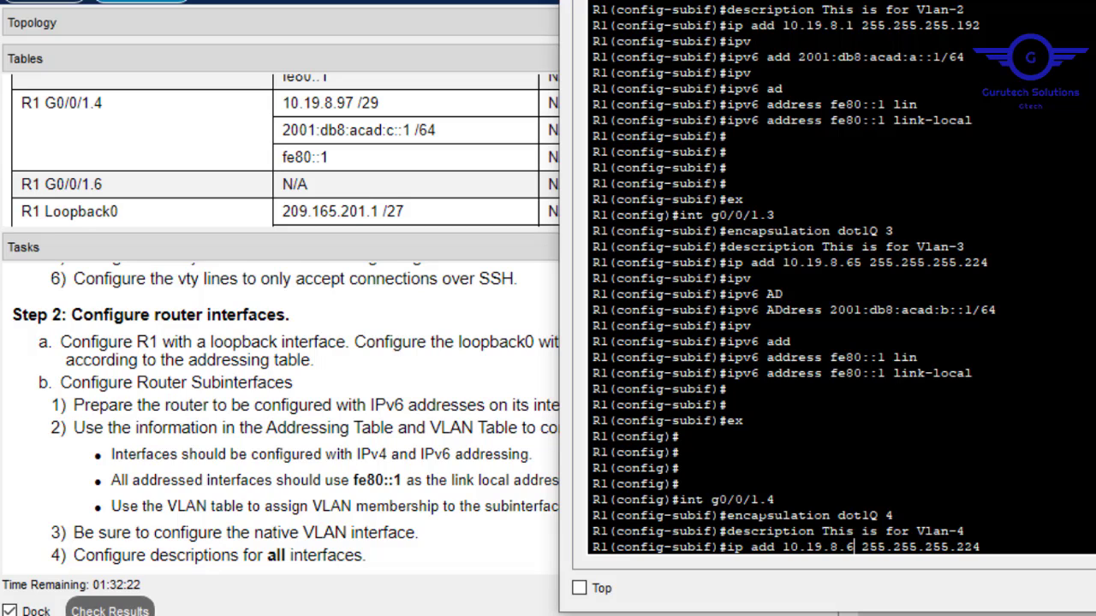
text(97)
key(Right)
key(Right)
key(Right)
key(Right)
key(Right)
key(Right)
key(Right)
key(Right)
key(Right)
key(Right)
key(Right)
key(Right)
key(Right)
key(Right)
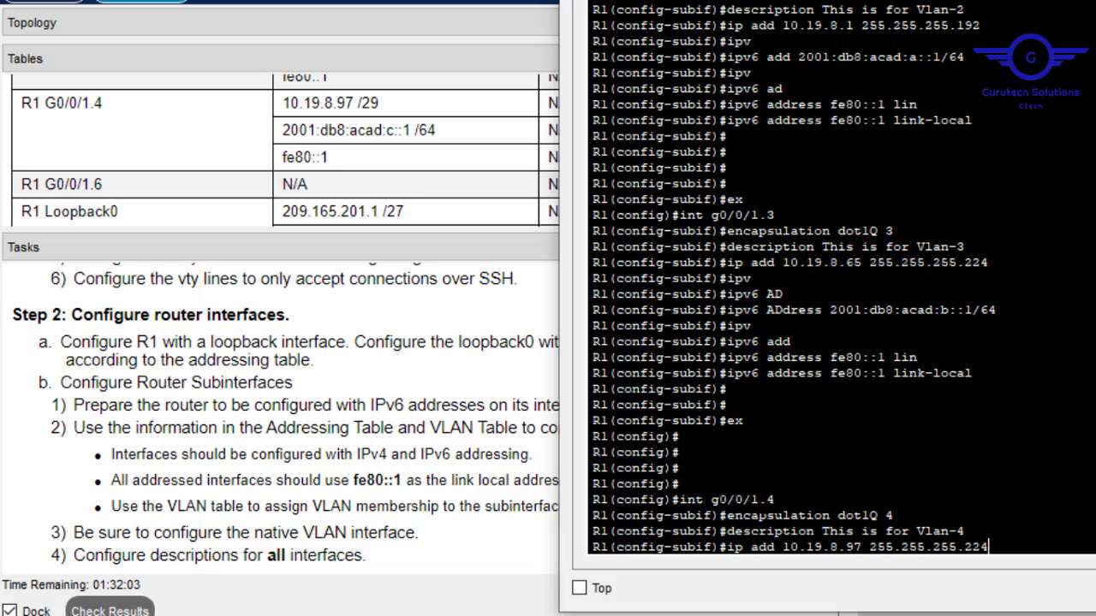
key(BackSpace)
key(BackSpace)
text(48)
key(Return)
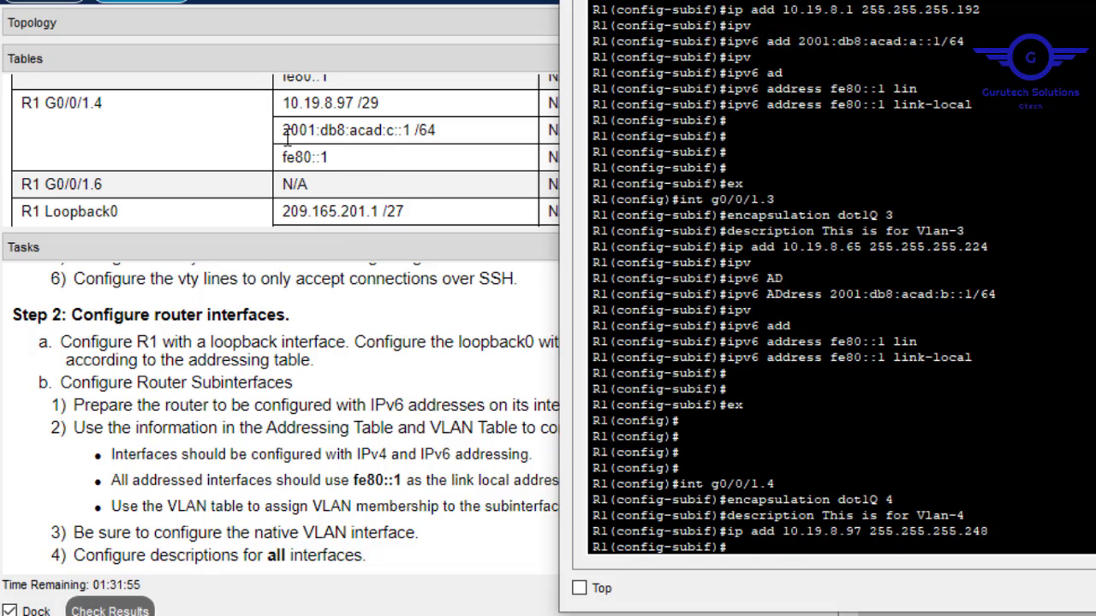
Copy 2001:db8:acad:c::1/64 from the Addressing Table and apply it to G0/0/1.4.
drag(282, 130, 454, 141)
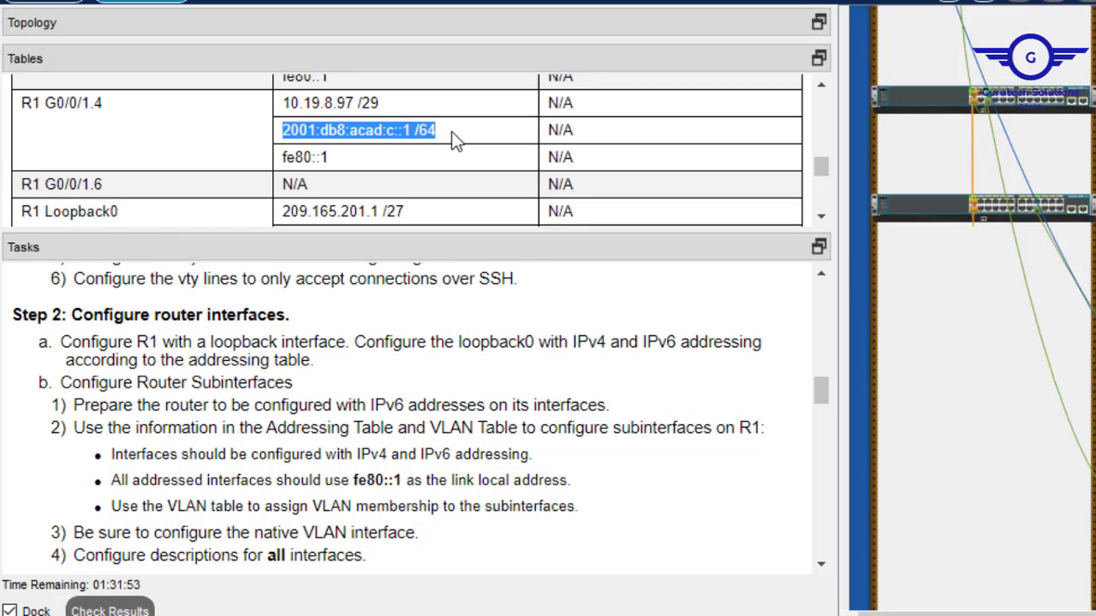
right_click(402, 128)
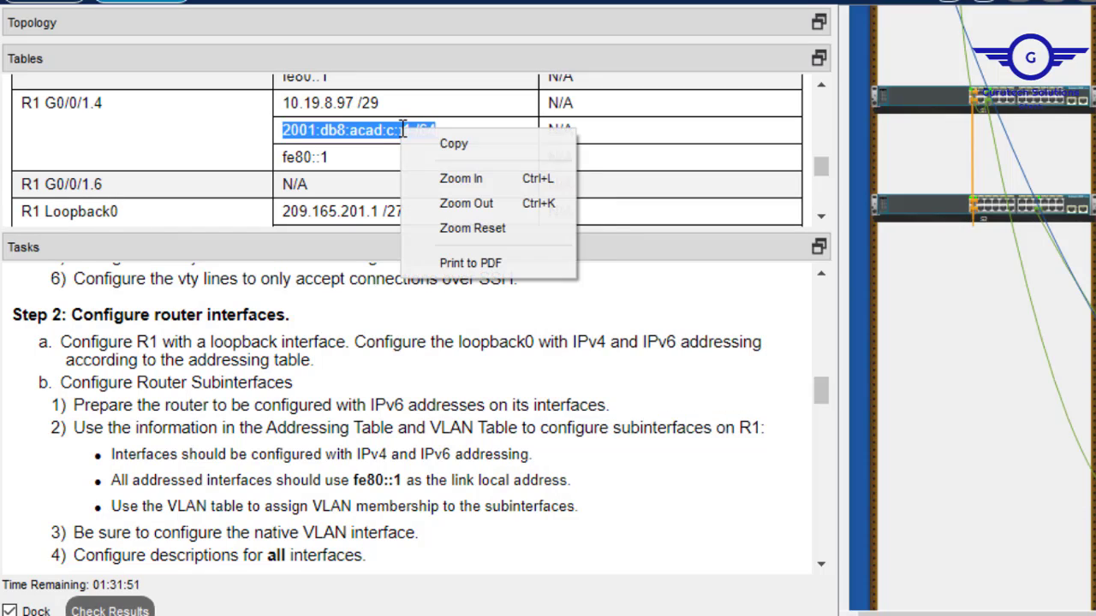
click(458, 144)
key(alt+Tab)
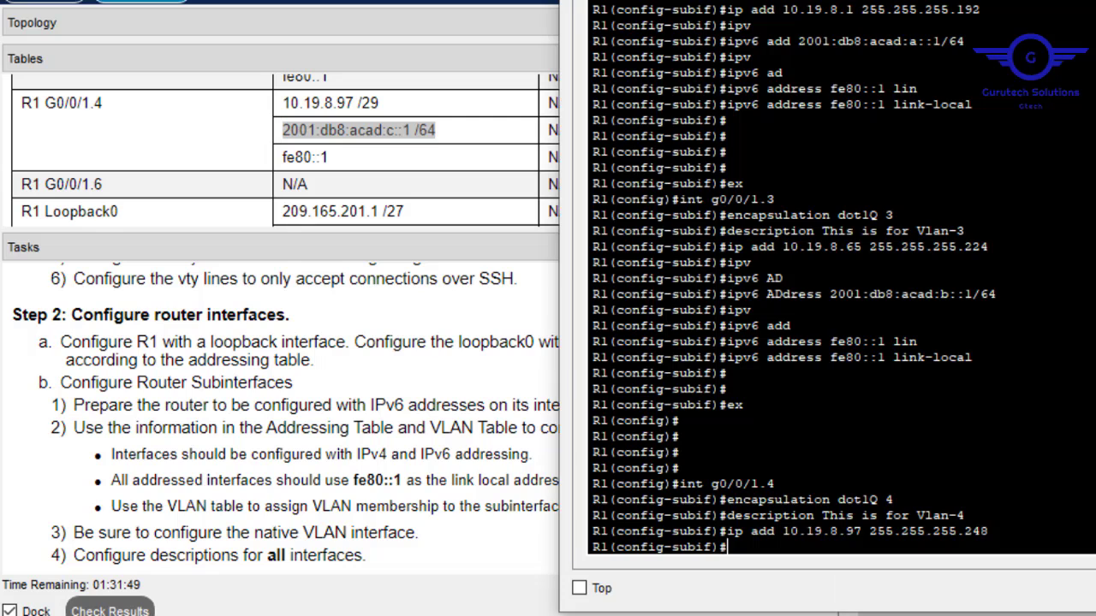
text(ipv)
key(Tab)
text(add)
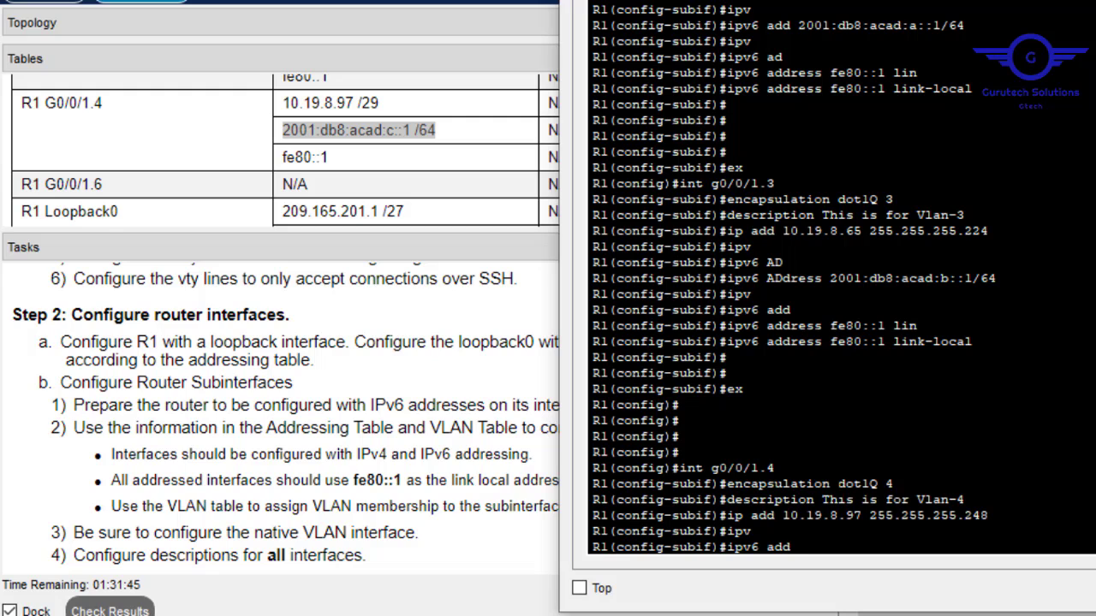
right_click(836, 488)
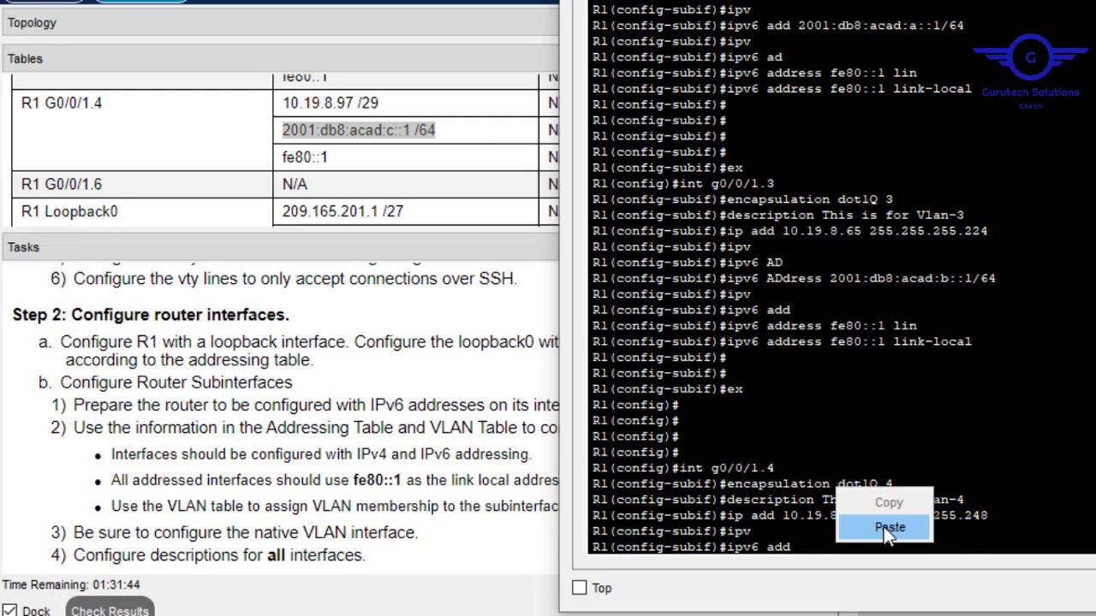
click(883, 526)
key(Left)
key(Left)
key(BackSpace)
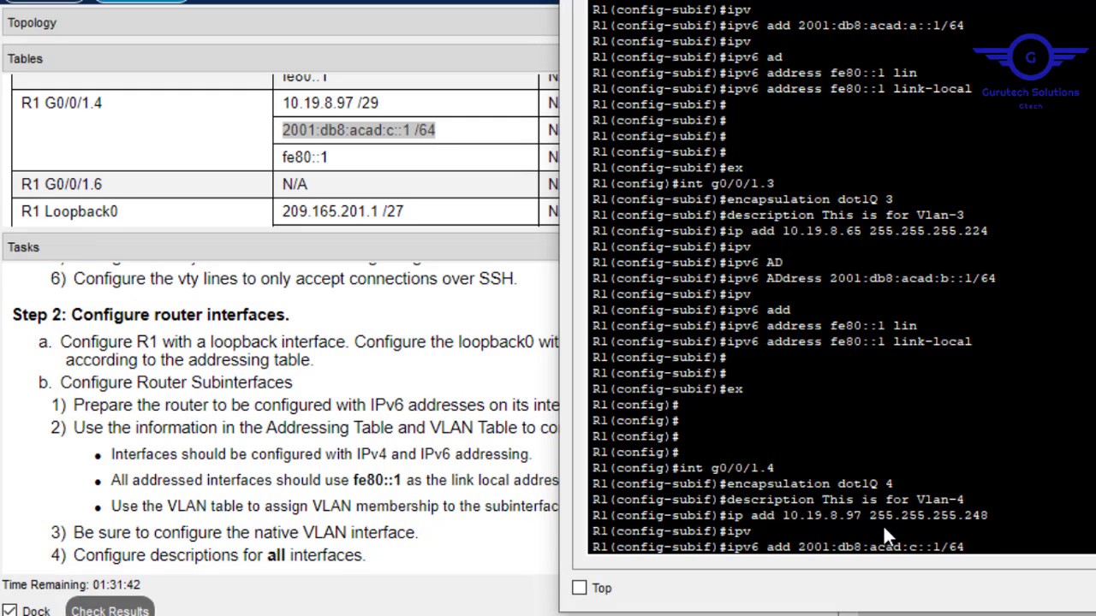
key(Return)
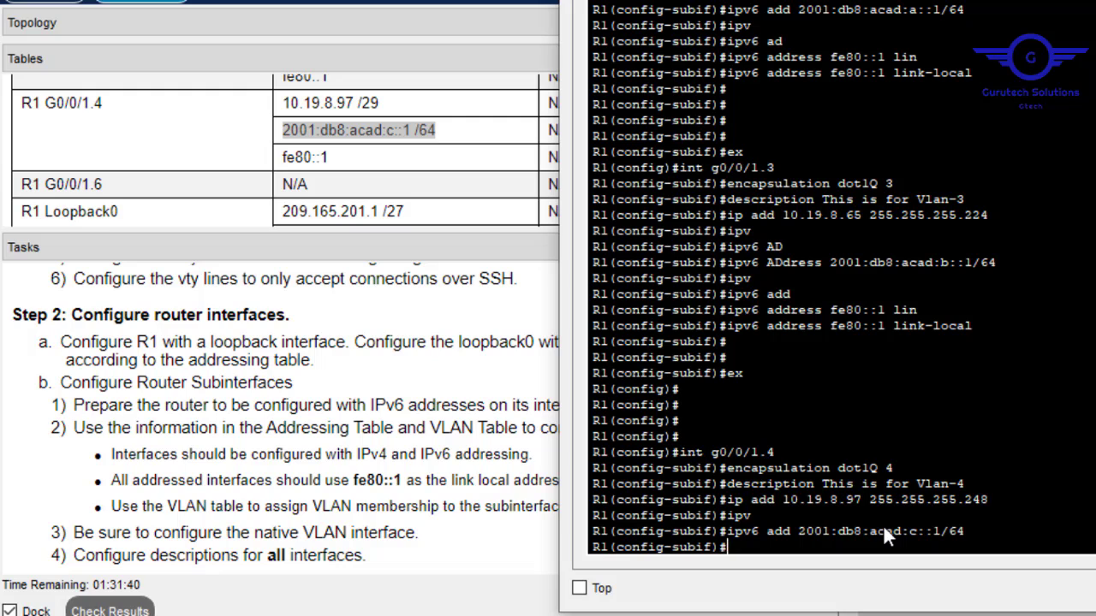
Add link-local fe80::1 to G0/0/1.4 and exit the subinterface.
text(ipv)
key(Tab)
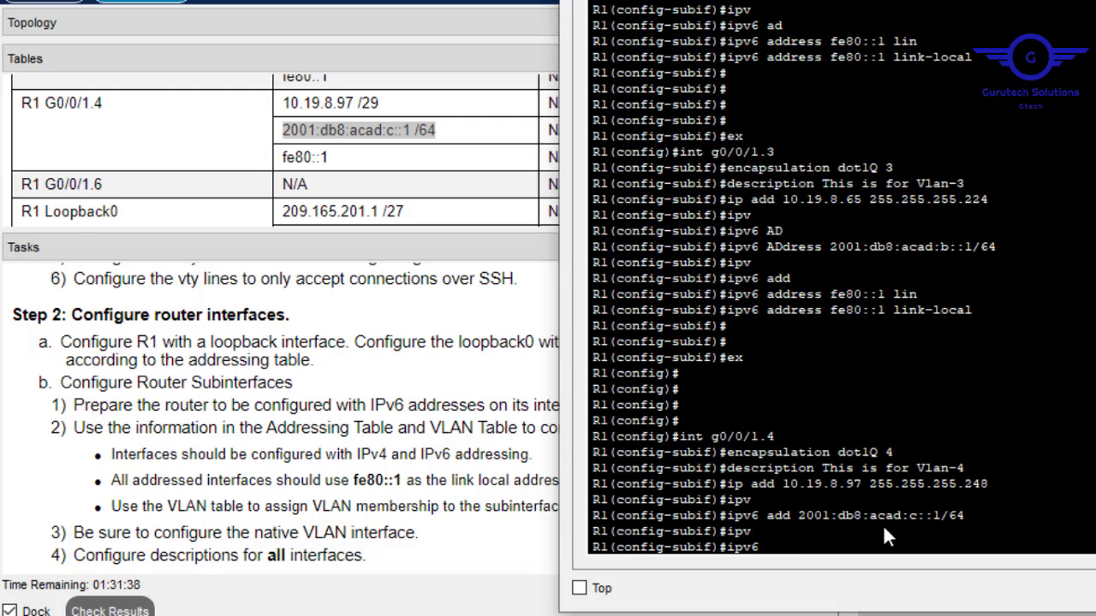
text(add)
key(Tab)
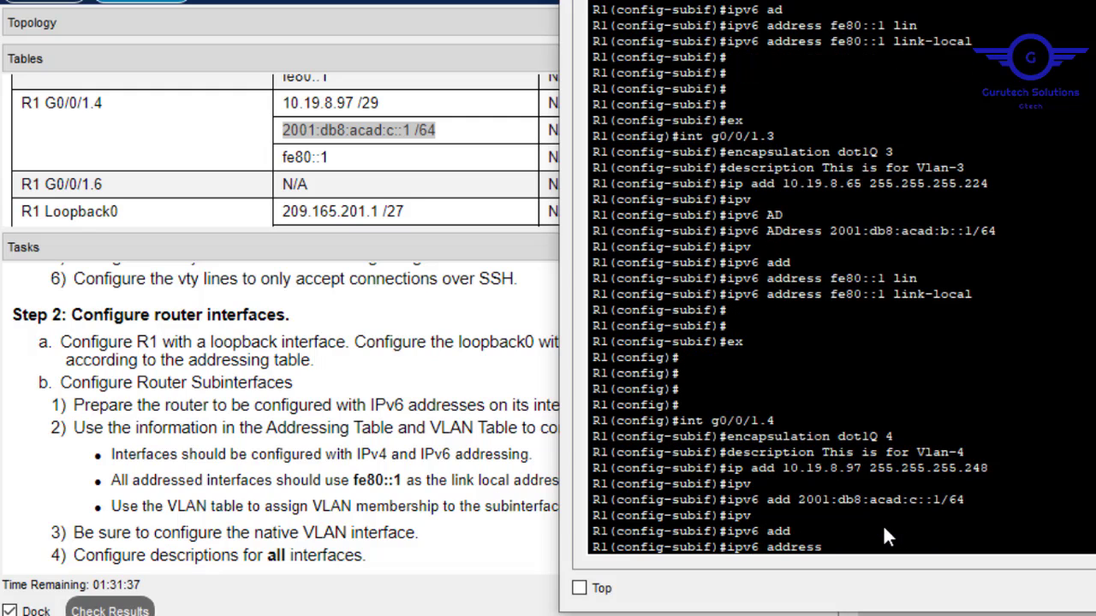
text(fe80::1 lin)
key(Tab)
key(Return)
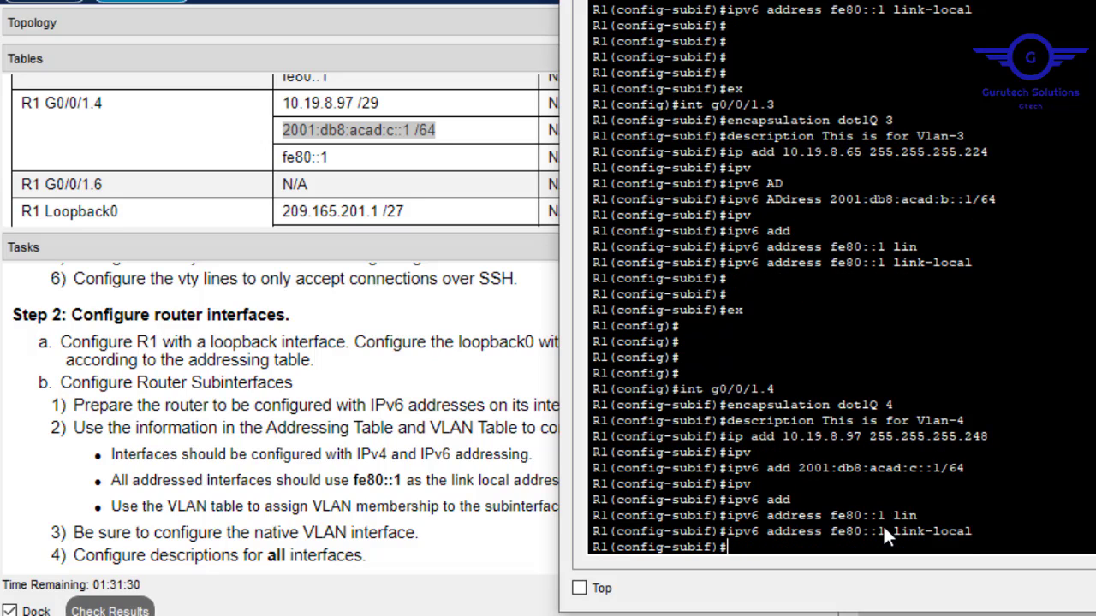
text(ex)
key(Return)
key(Return)
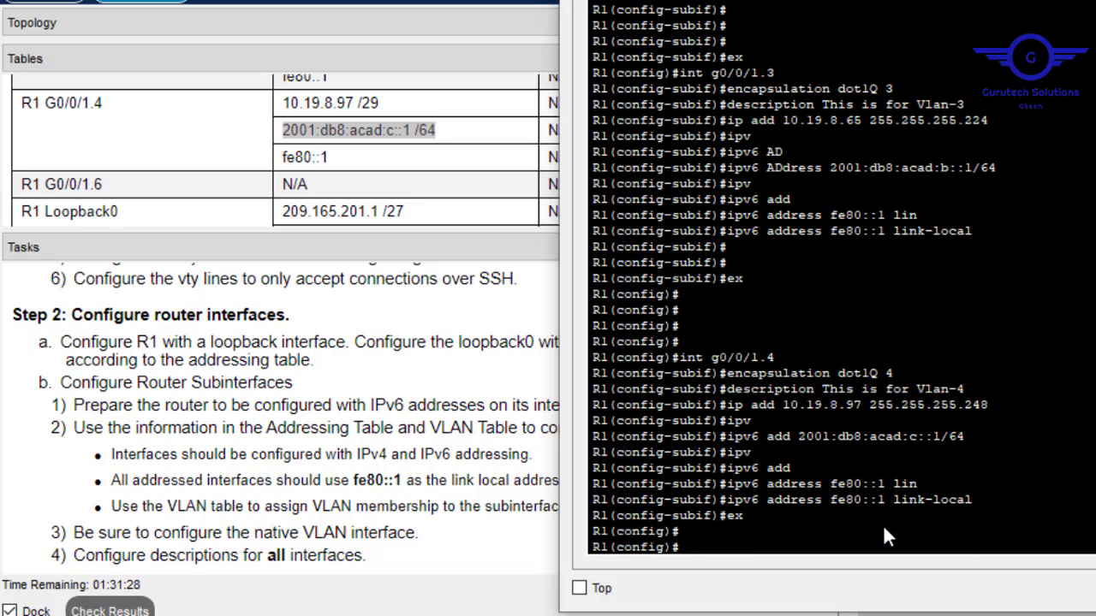
key(Return)
key(Return)
key(Return)
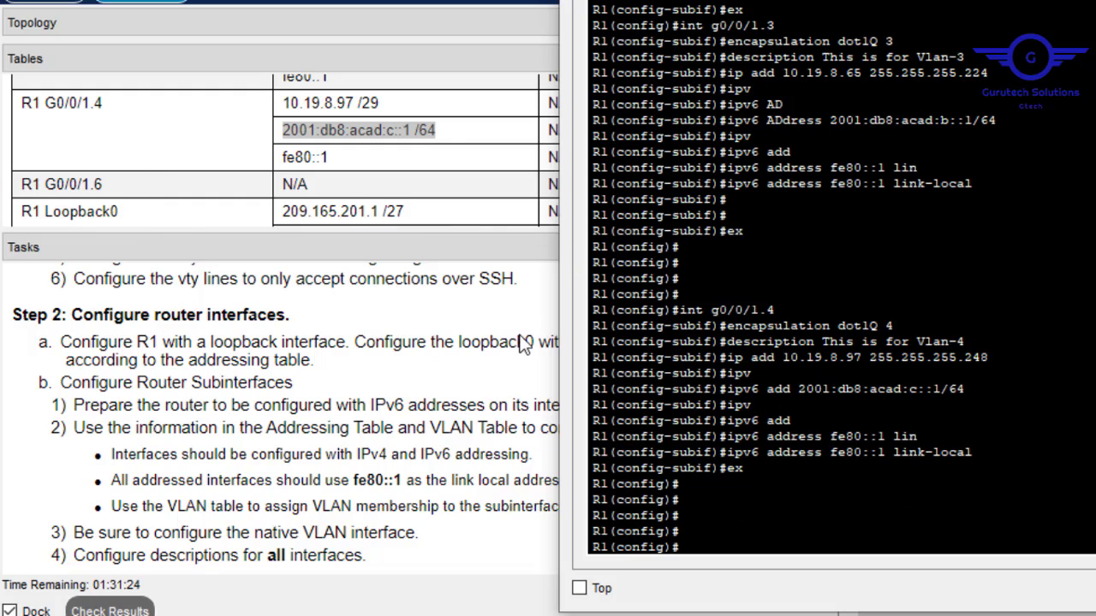
Create R1 subinterface G0/0/1.6 with dot1Q encapsulation for VLAN 6.
key(Up)
key(Up)
key(Up)
key(Up)
key(Up)
key(Up)
key(Up)
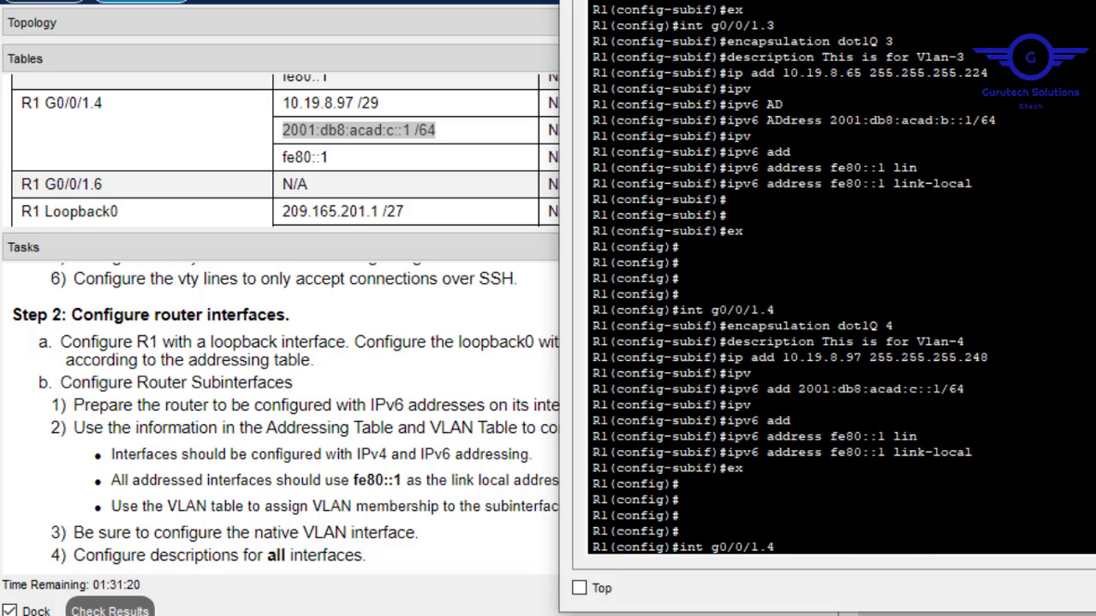
key(BackSpace)
text(6)
key(Return)
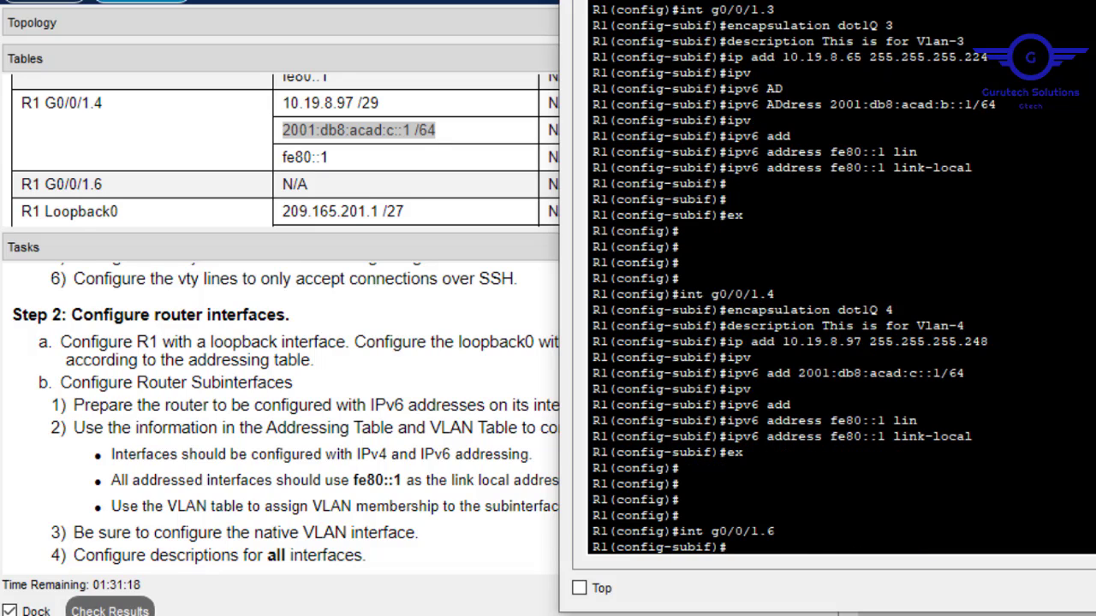
key(Up)
key(Up)
key(Up)
key(Up)
key(Up)
key(Up)
key(Up)
key(Up)
key(Up)
key(Up)
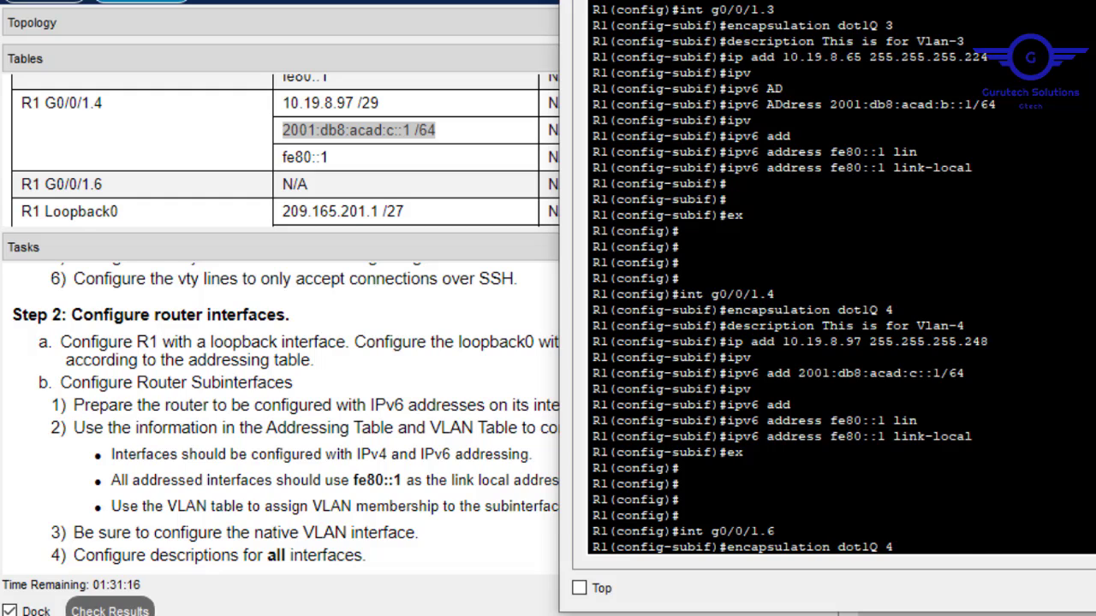
key(BackSpace)
text(6)
key(Return)
Describe G0/0/1.6 as 'This is for Vlan-6'.
key(Up)
key(Up)
key(Up)
key(Up)
key(Up)
key(Up)
key(Up)
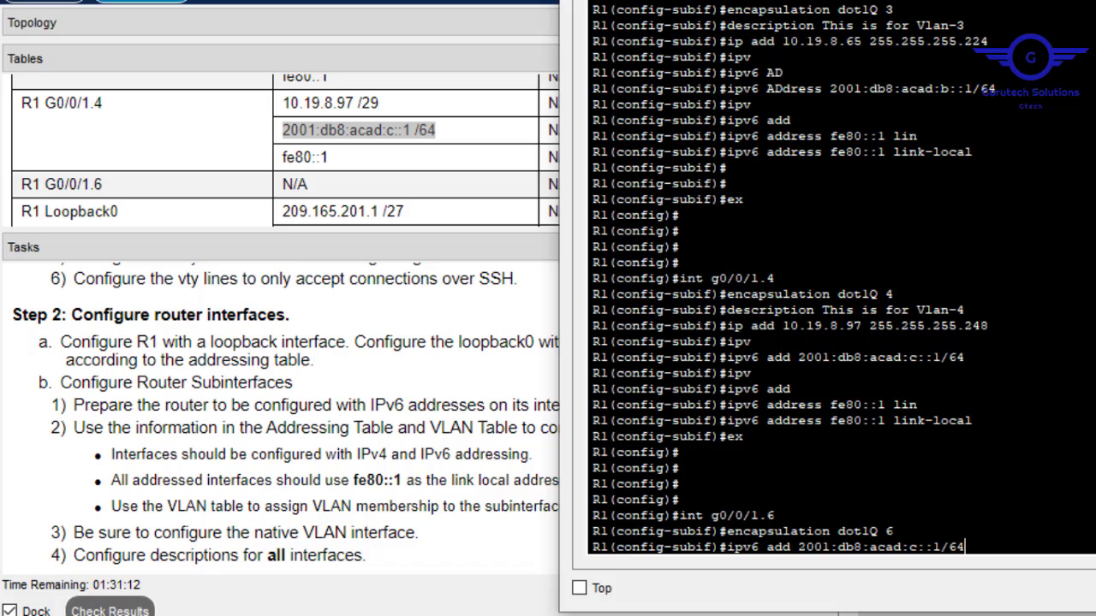
key(Up)
key(Up)
key(Up)
key(Up)
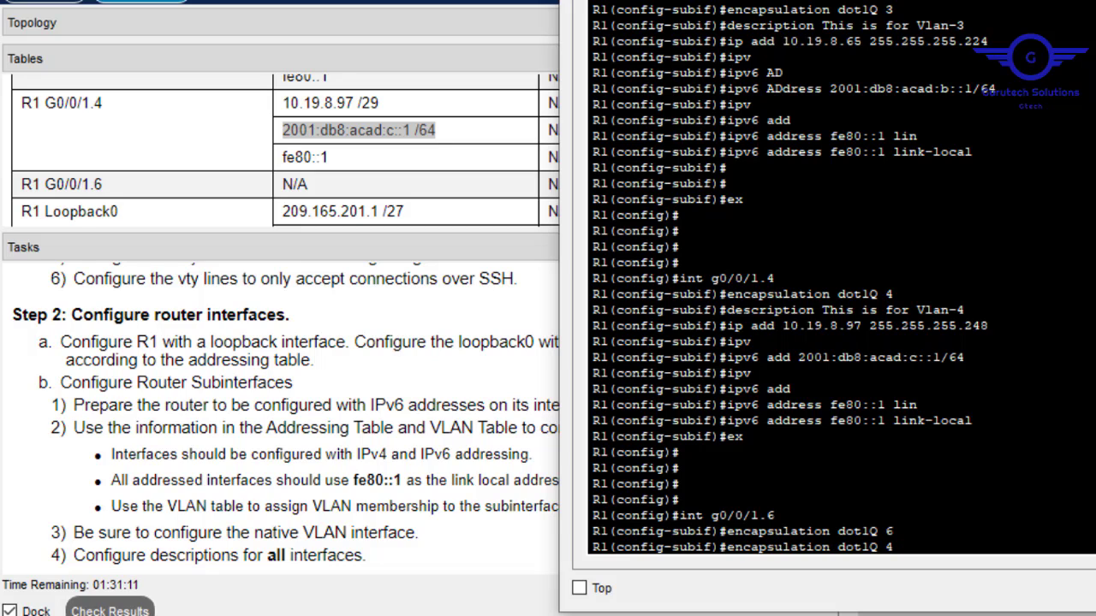
key(Up)
key(BackSpace)
text(6)
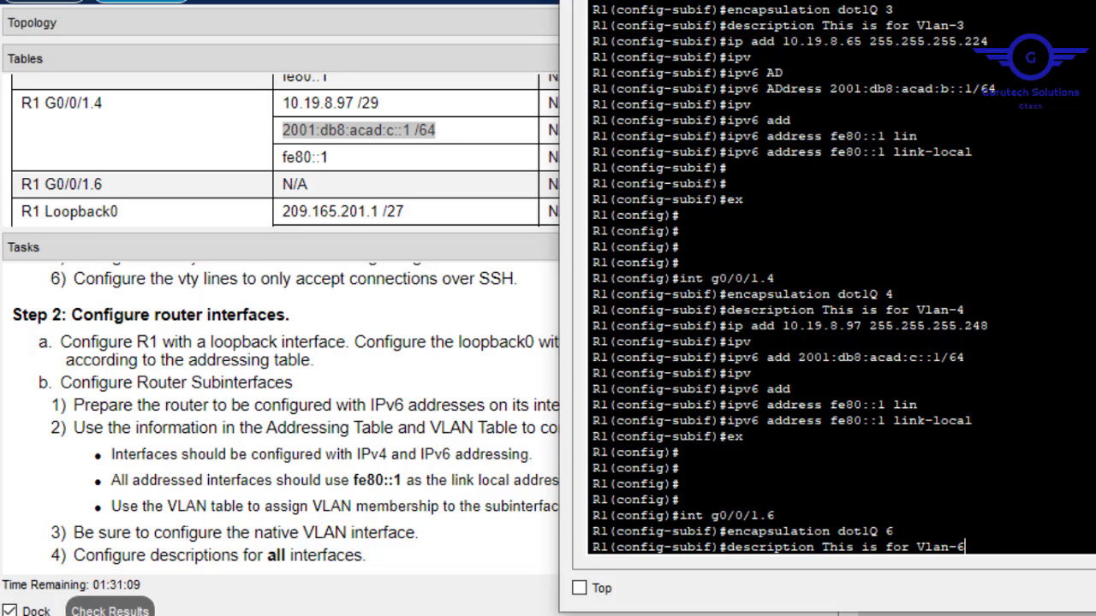
key(Return)
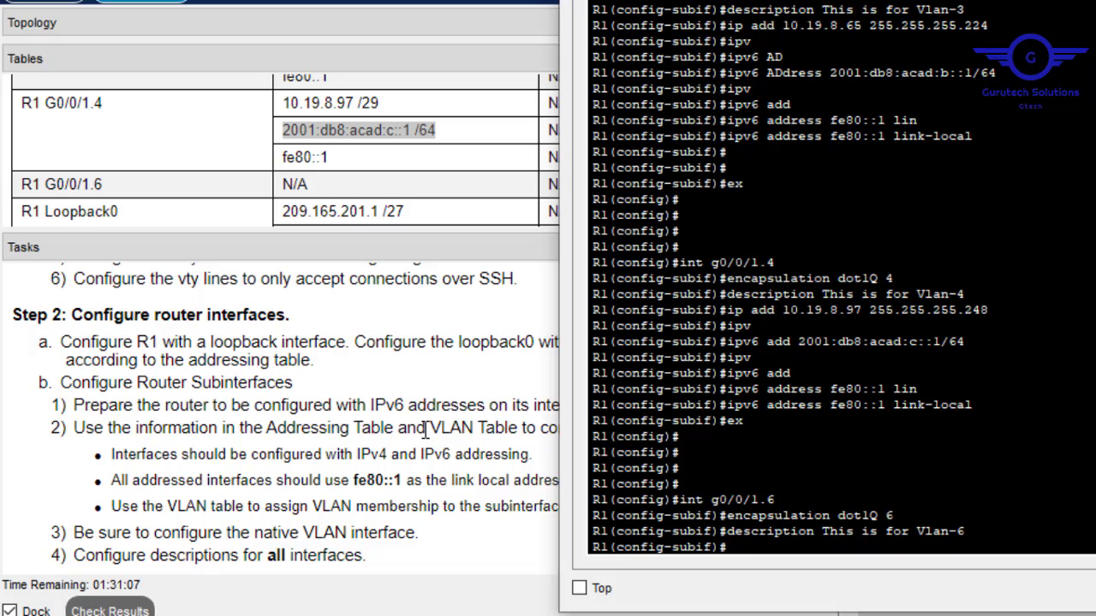
Exit the subinterface, save R1's configuration with do wr, and close the CLI.
click(352, 190)
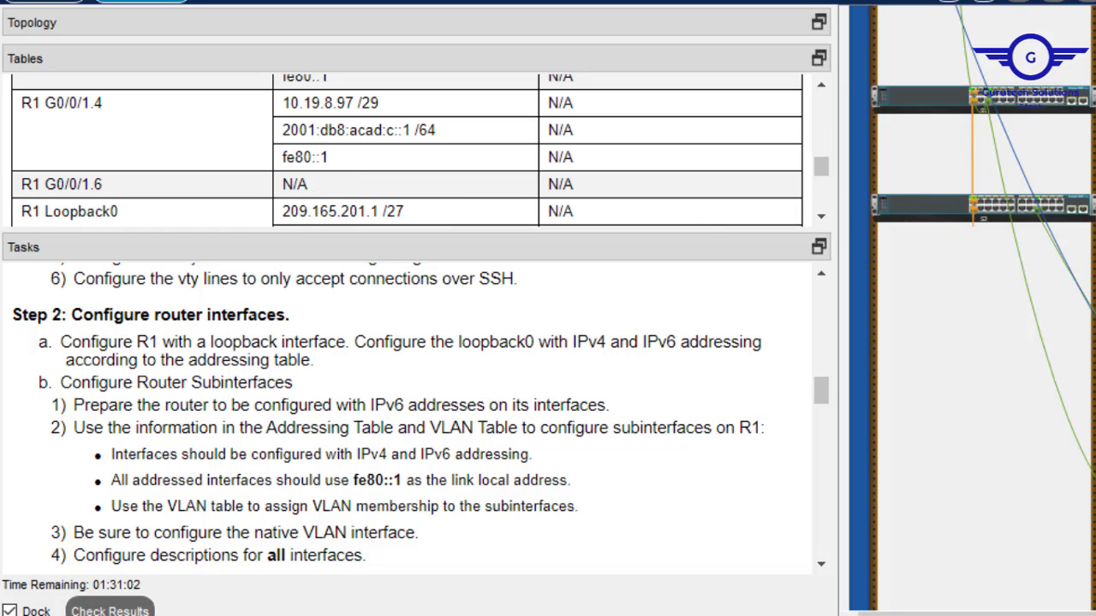
key(alt+Tab)
text(ex)
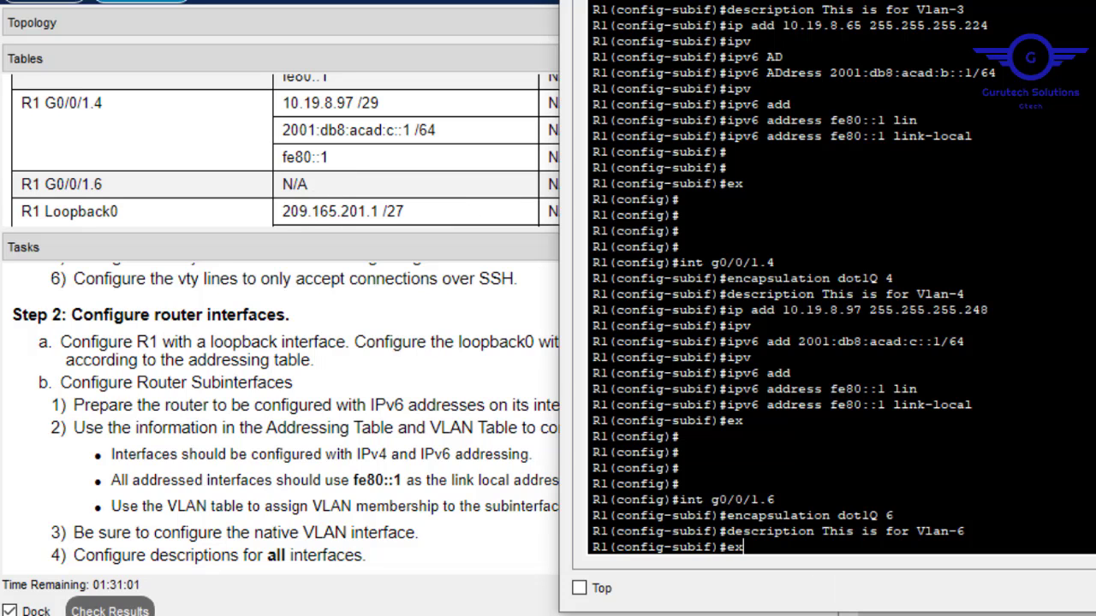
key(Return)
key(Return)
text(do wr)
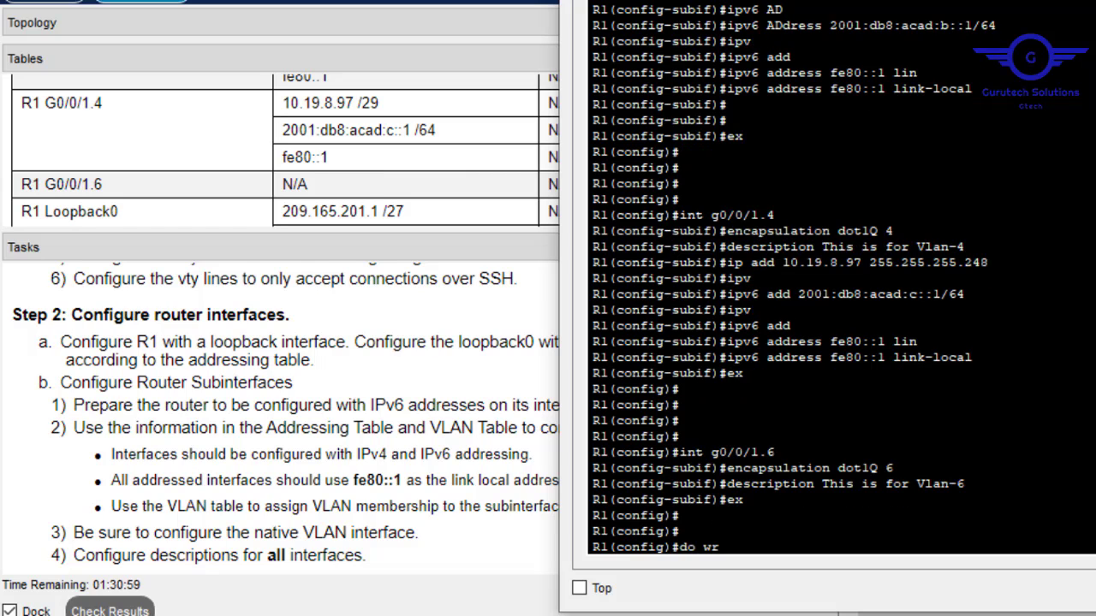
key(Return)
key(alt+Tab)
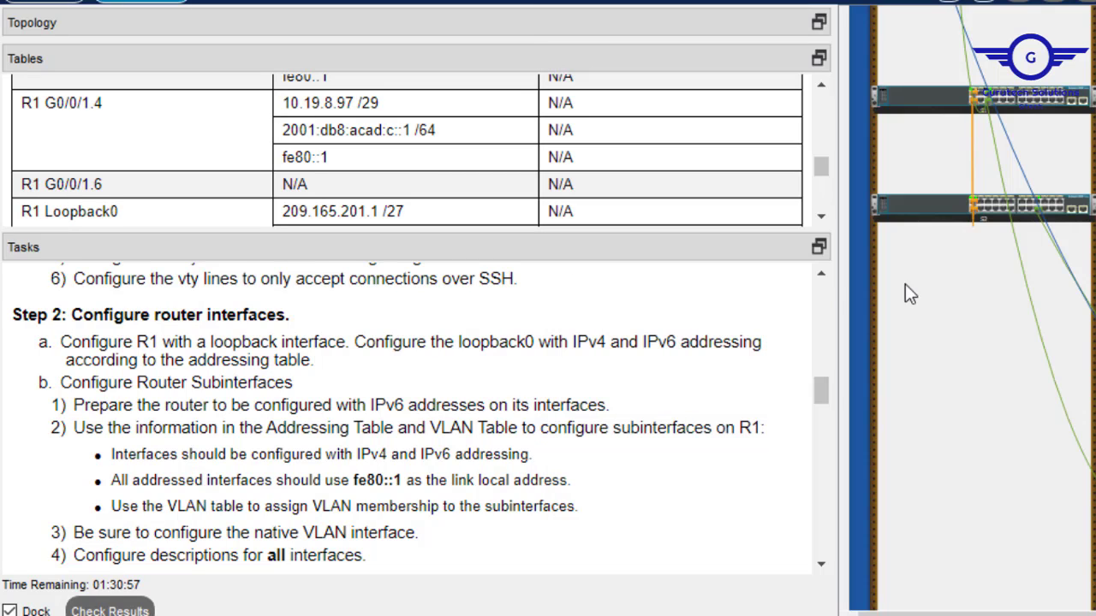
Scroll to Step 3, highlight the native VLAN interface requirement, and scroll the table to the PC NIC rows.
mouse_move(820, 391)
mouse_down()
mouse_move(820, 410)
mouse_move(820, 398)
mouse_up()
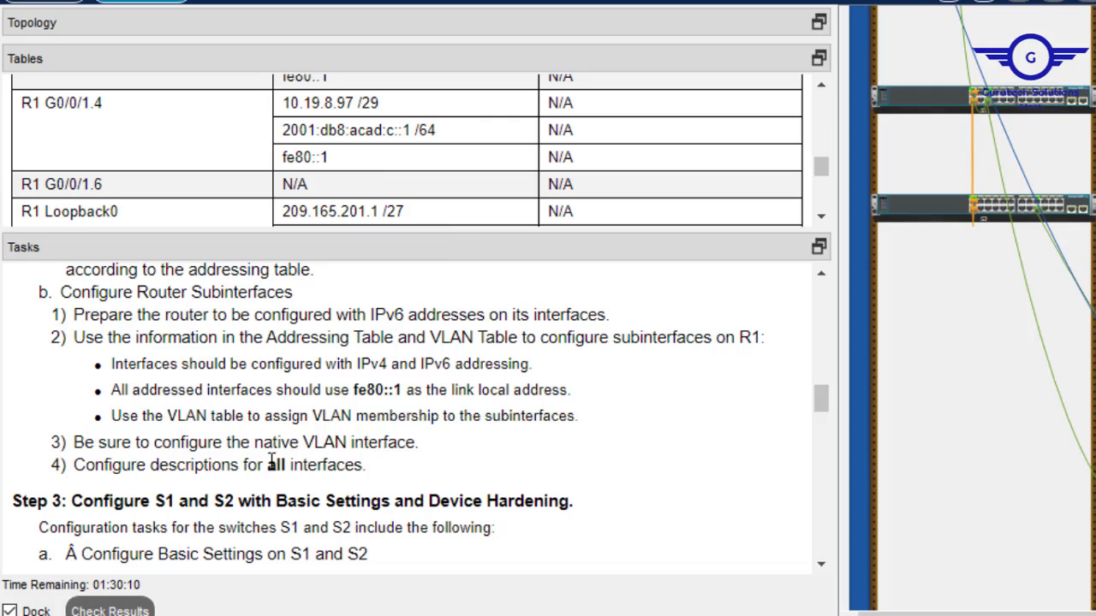
drag(262, 445, 416, 442)
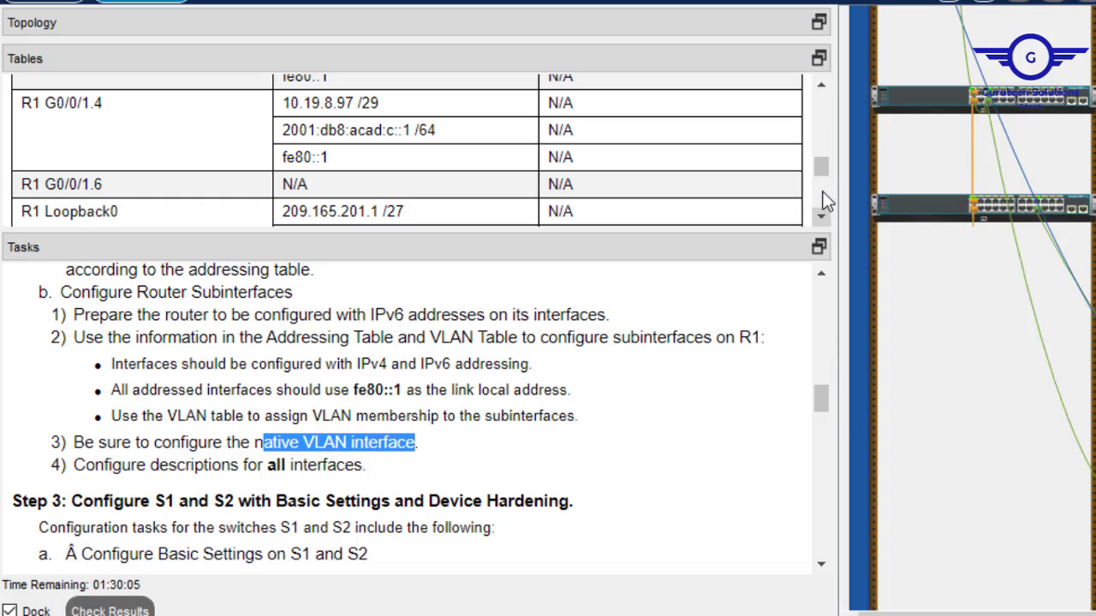
drag(818, 170, 815, 208)
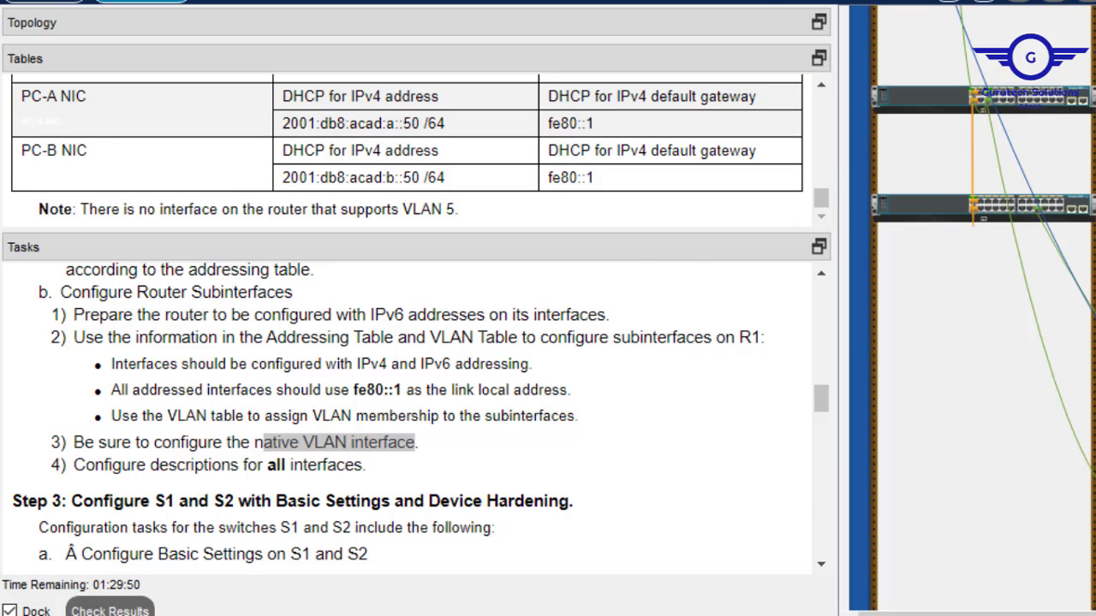
Re-enter G0/0/1.6 and make it encapsulation dot1Q 6 native.
key(alt+Tab)
key(Up)
key(Up)
key(Up)
key(Up)
key(Up)
key(Up)
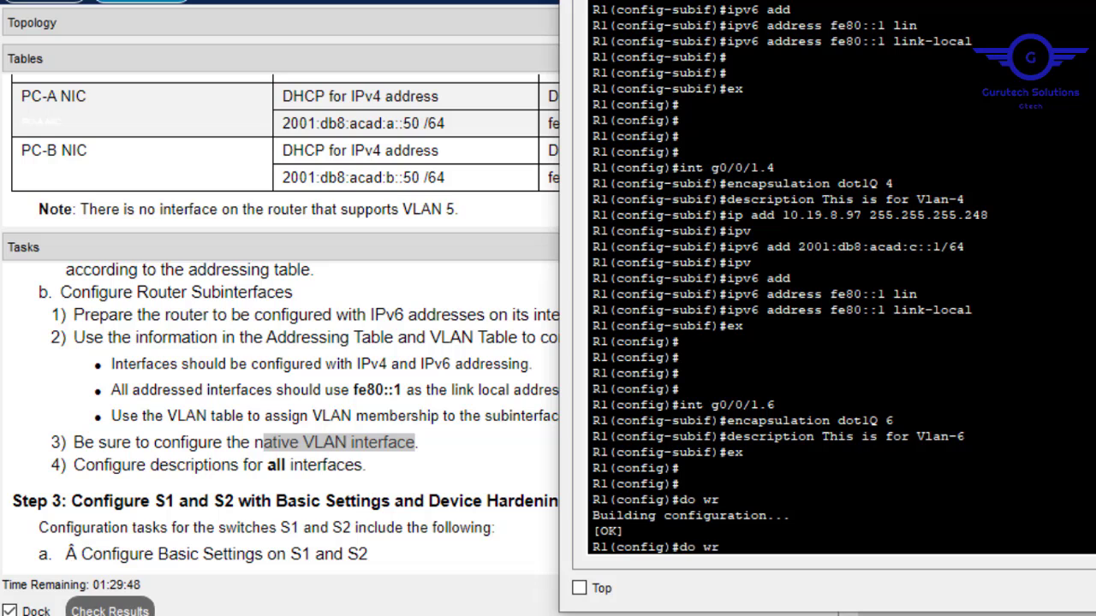
key(Up)
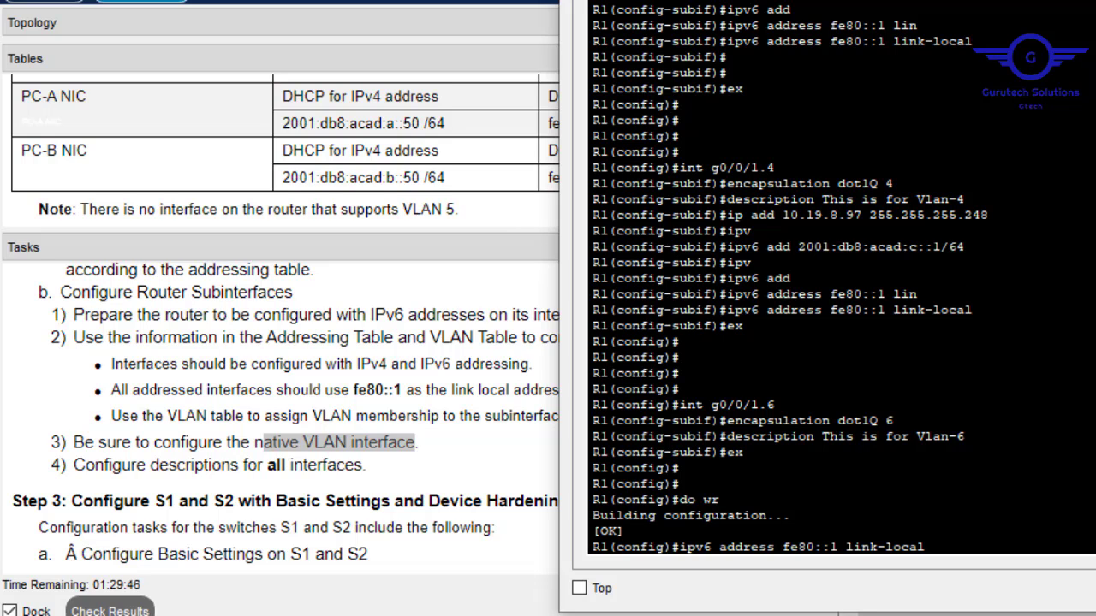
key(Up)
key(Up)
key(Up)
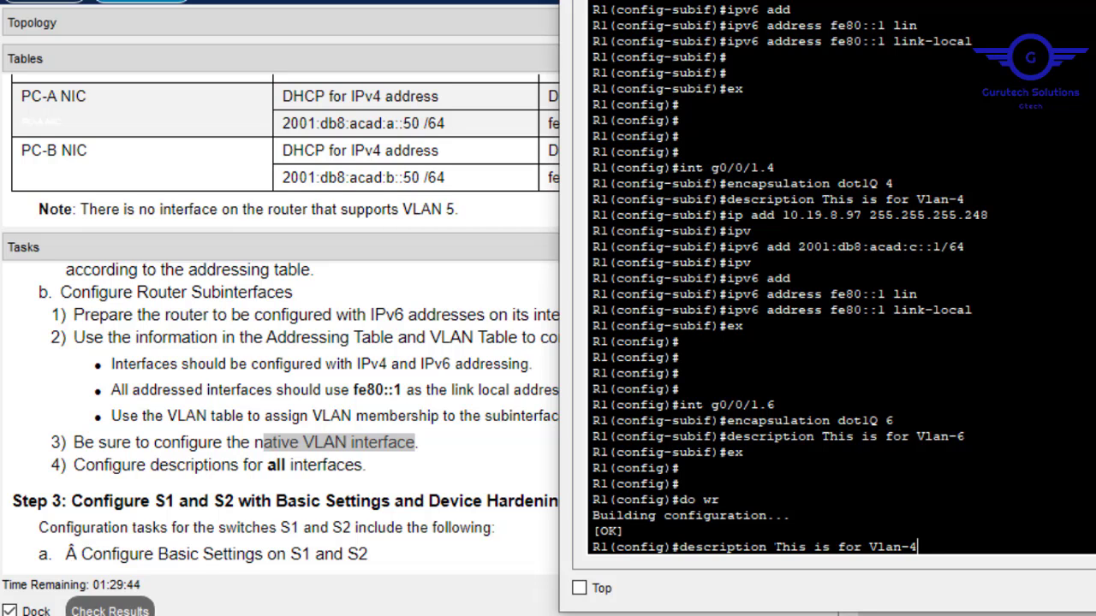
key(Down)
key(Down)
key(Down)
key(Down)
key(Down)
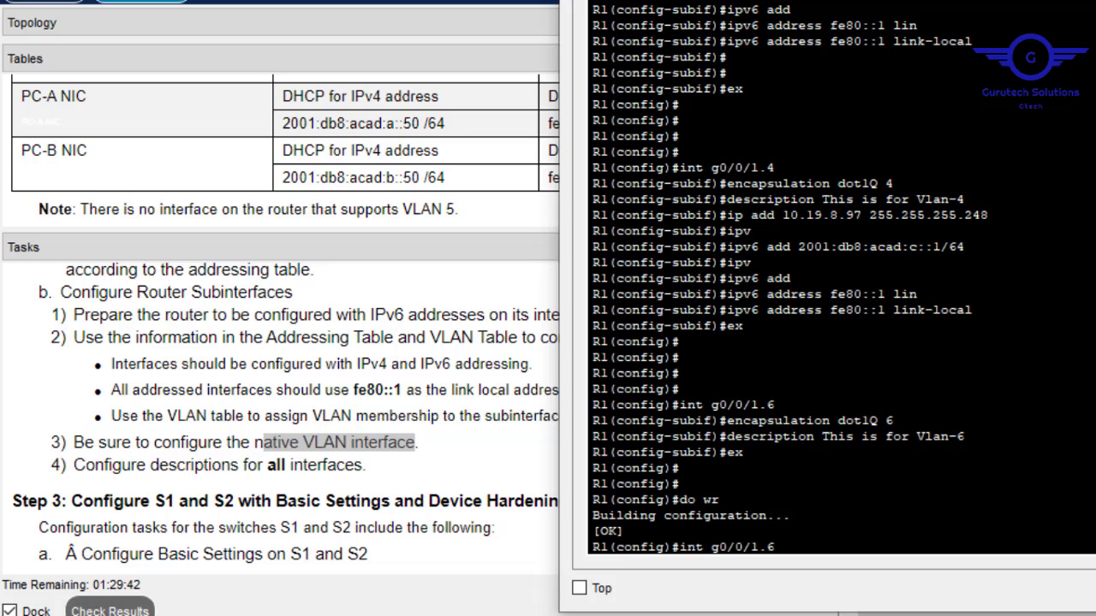
key(Return)
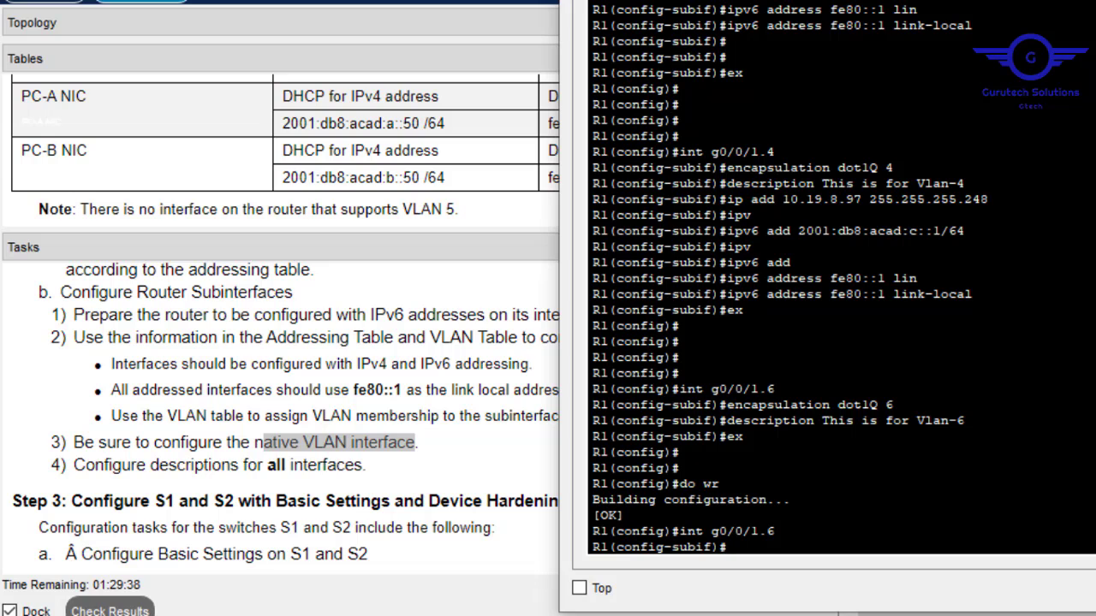
key(Up)
key(Up)
key(Up)
key(Up)
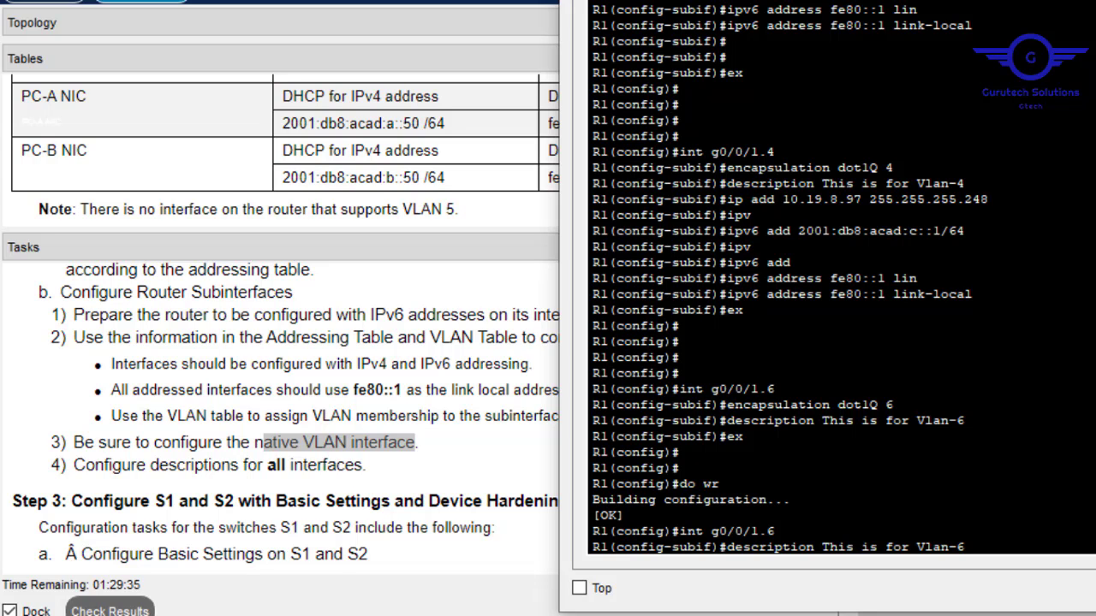
key(Up)
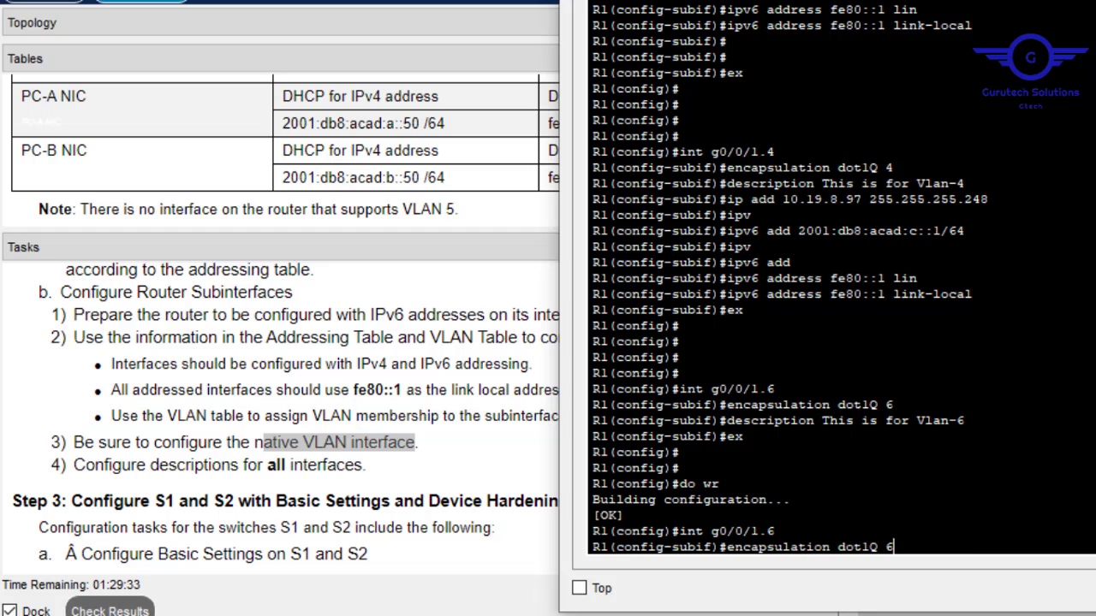
text(na)
key(Tab)
key(Return)
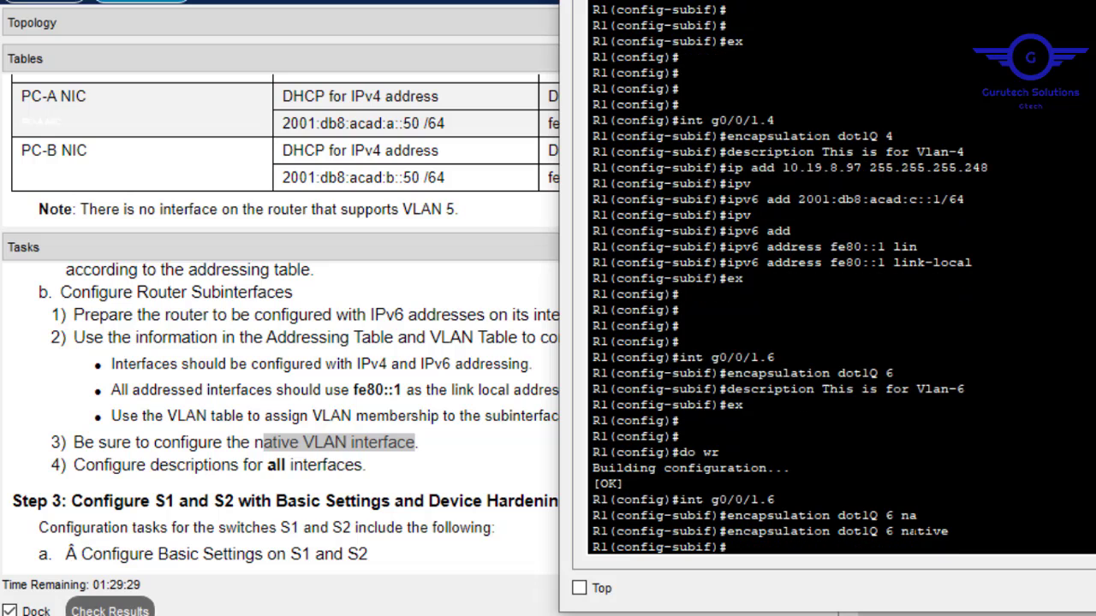
Change the G0/0/1.6 description to 'This is for native interfaces'.
key(Up)
key(Up)
key(Up)
key(Up)
key(Up)
key(Up)
key(Up)
key(Up)
key(Down)
key(Down)
key(Up)
key(Up)
key(Up)
key(Up)
key(Up)
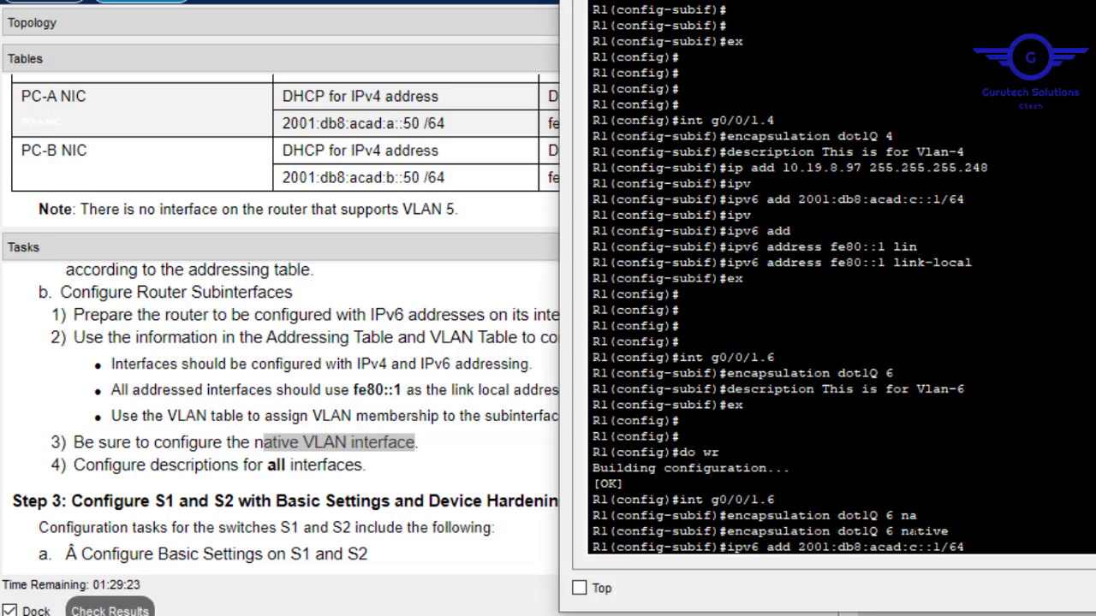
key(Down)
key(Down)
key(Down)
key(Down)
key(Down)
key(Down)
key(Down)
key(Down)
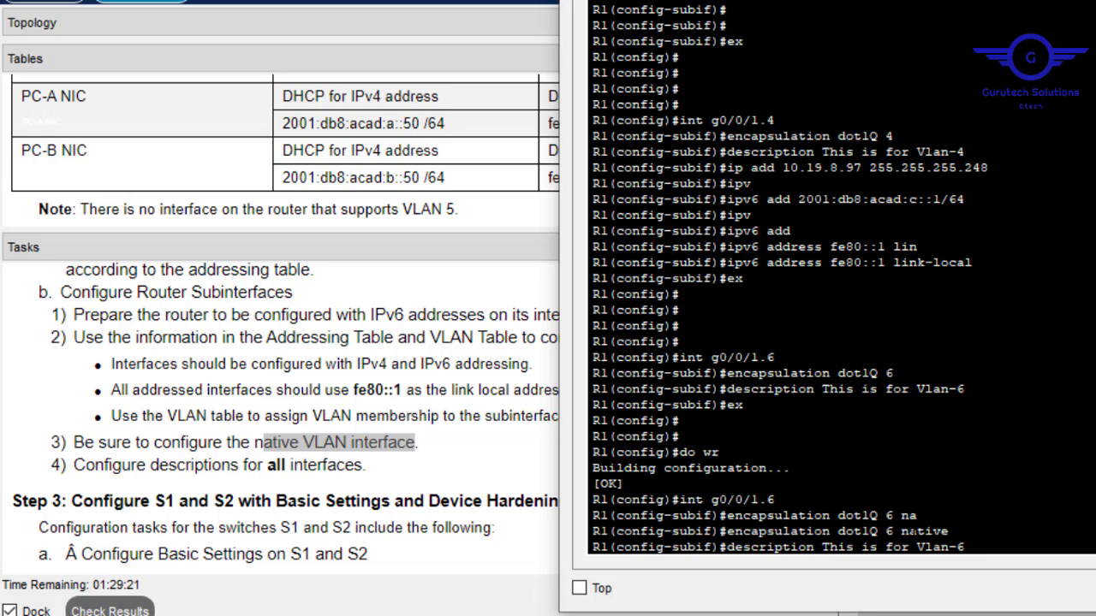
key(BackSpace)
key(BackSpace)
key(BackSpace)
text(native interfaces)
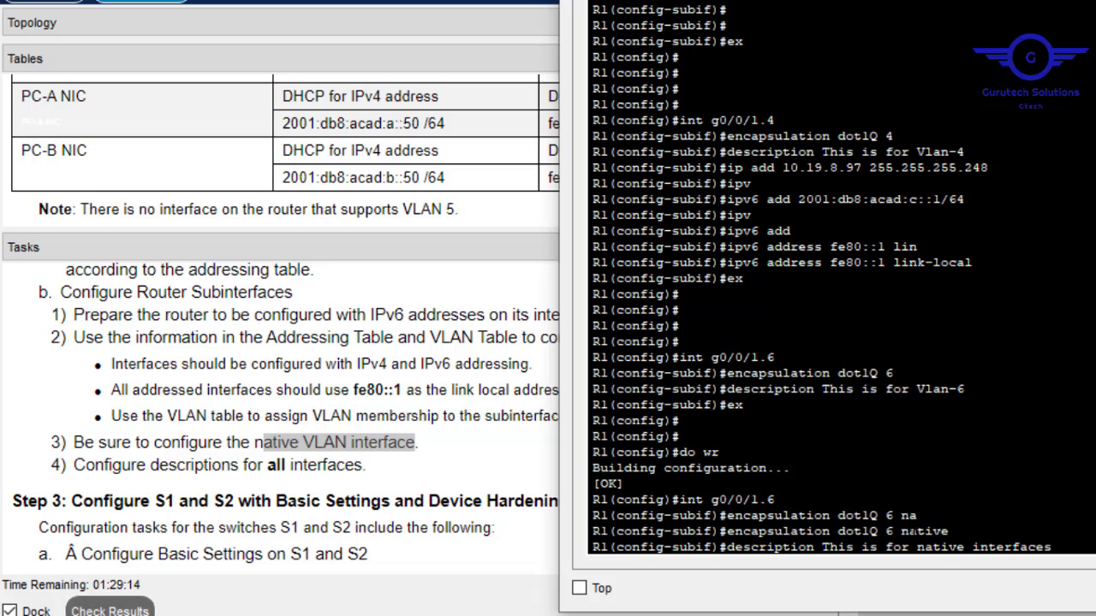
key(Return)
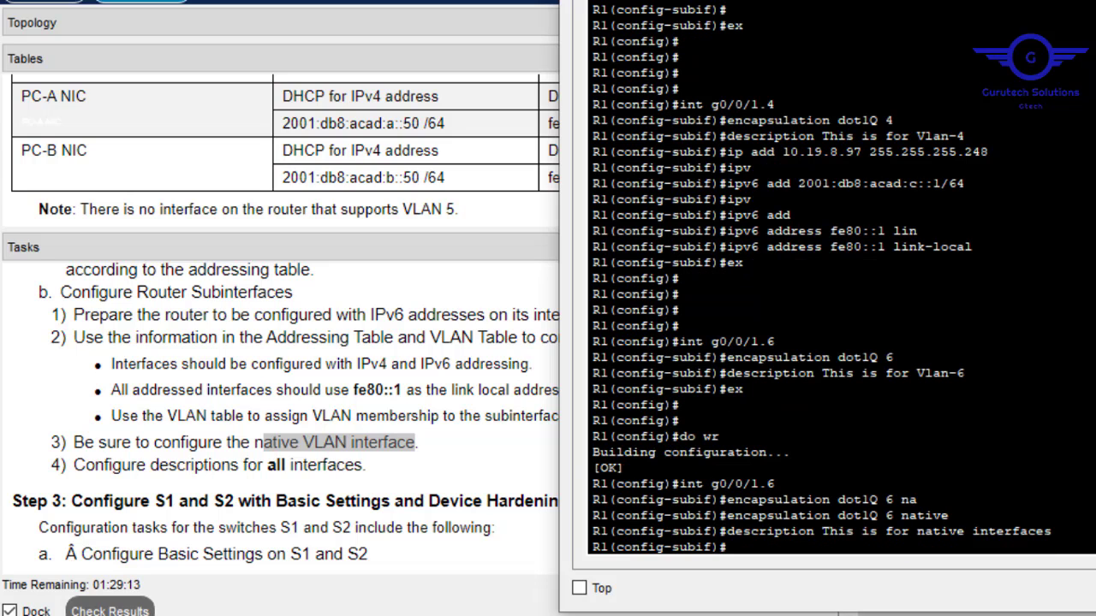
Exit the subinterface and save R1's configuration again with do wr.
text(ex)
key(Return)
key(Return)
key(Return)
text(do)
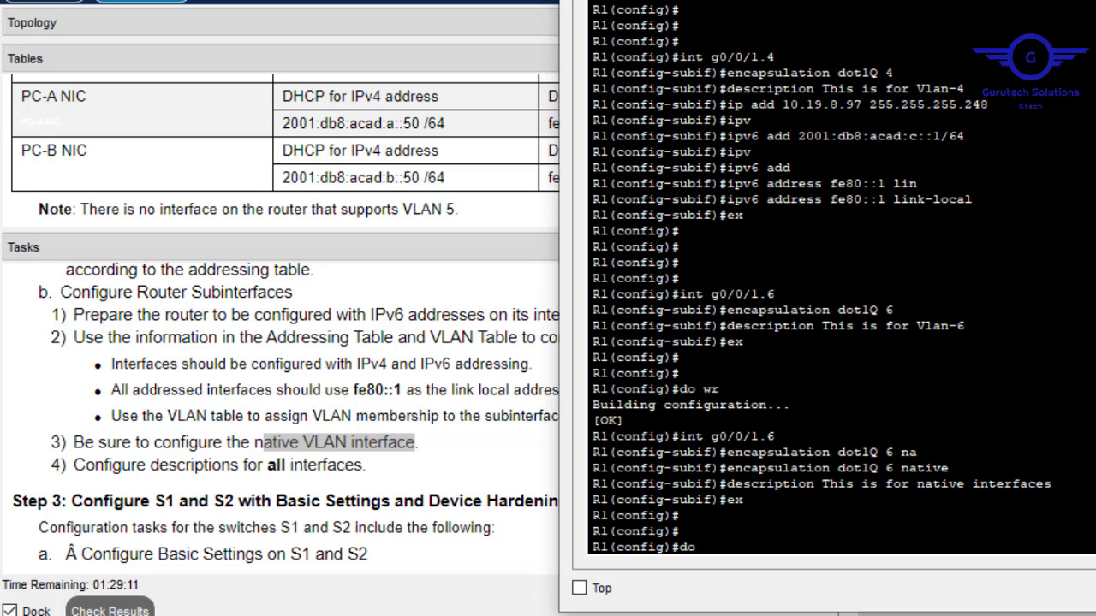
text( wr)
key(Return)
key(Return)
key(Return)
text(do sh)
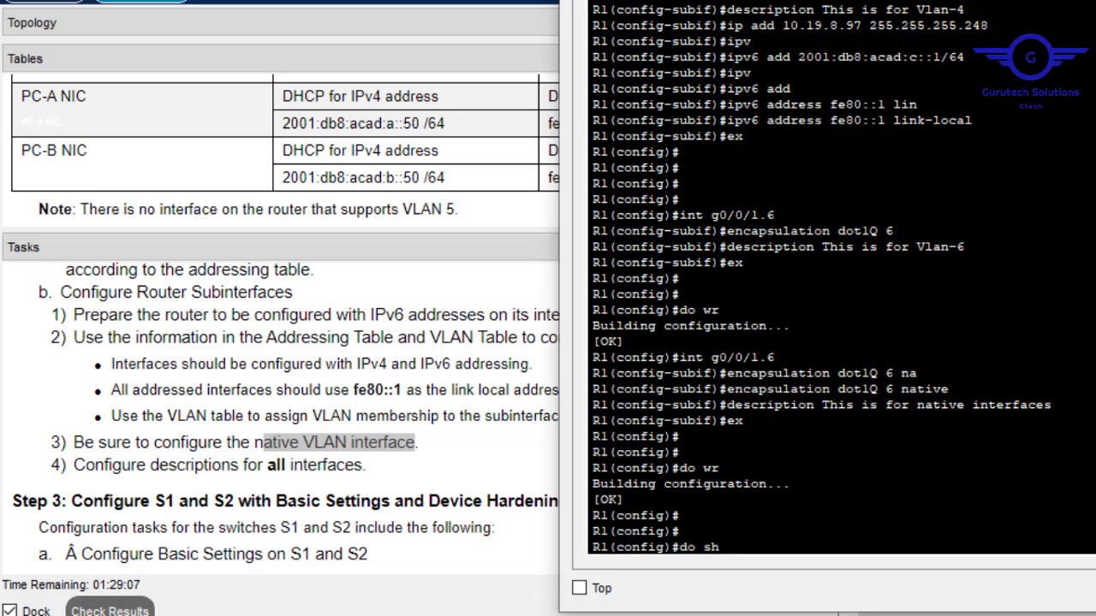
text( interfaces b)
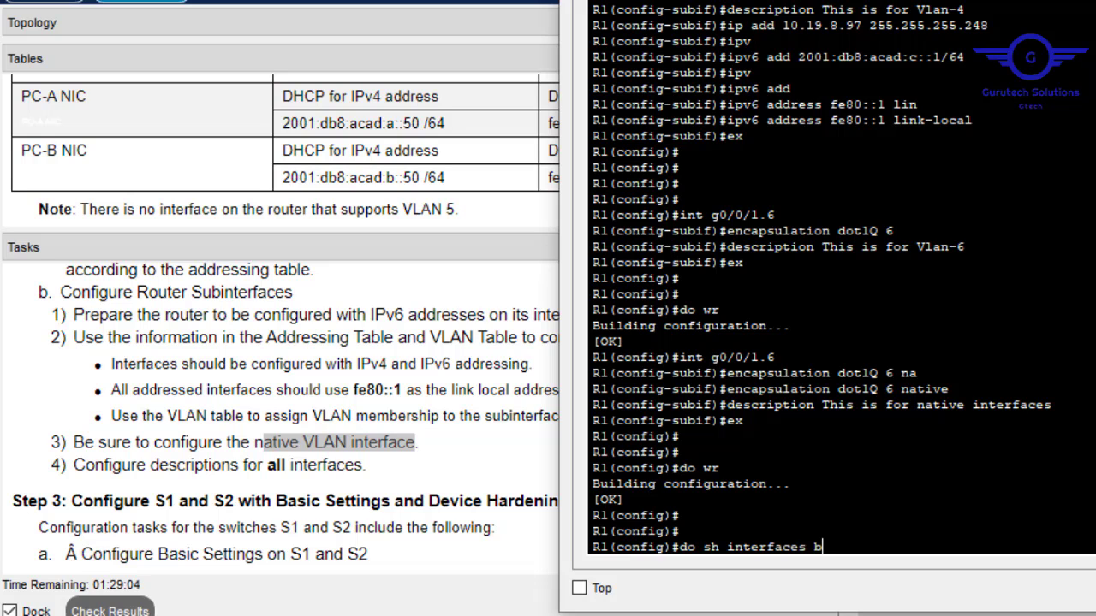
text(rief)
Try the brief interface summary, then page through R1's full interface details.
key(Return)
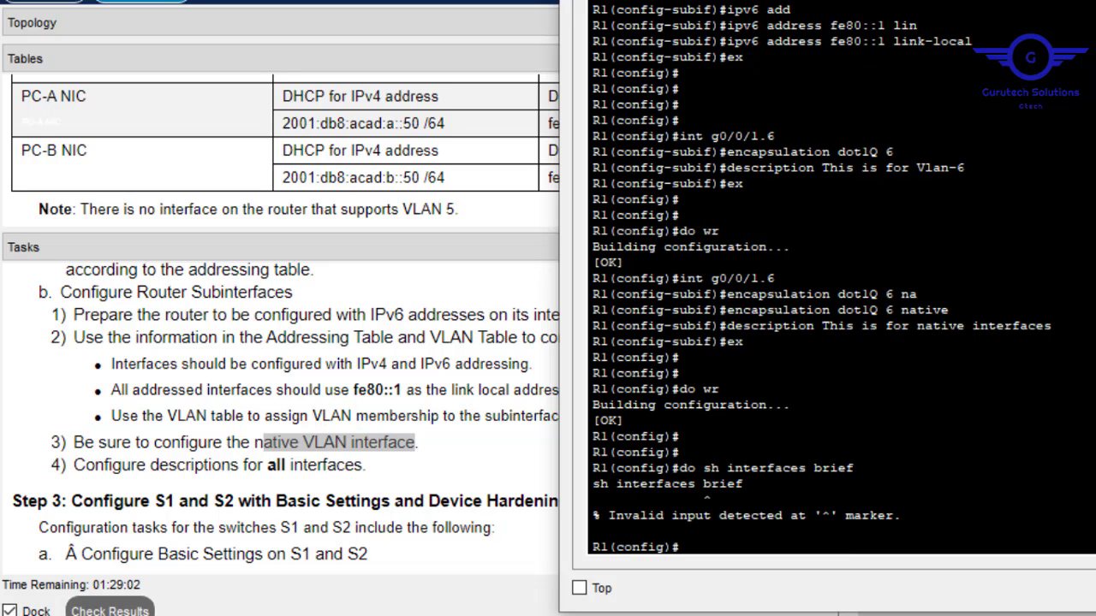
key(Up)
key(BackSpace)
key(BackSpace)
key(BackSpace)
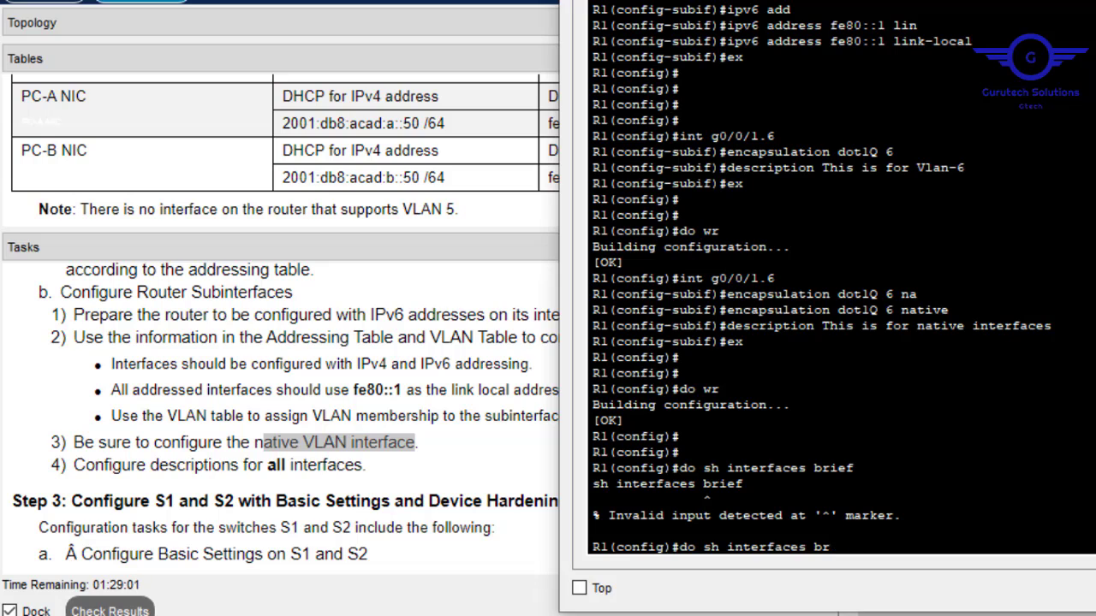
key(Return)
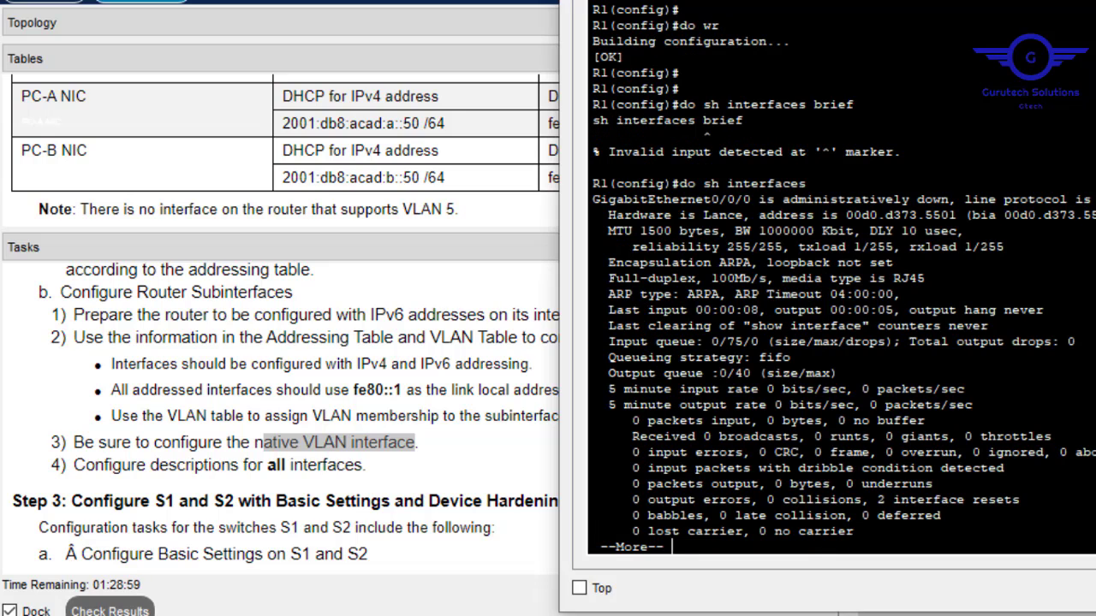
key(Return)
key(Return)
key(Return)
key(Return)
key(Return)
key(Return)
key(Return)
key(Return)
key(Return)
key(Return)
key(Return)
key(Return)
key(Return)
key(Return)
key(Return)
key(Return)
key(Return)
key(Return)
key(Return)
key(Return)
key(Return)
key(Return)
key(Return)
key(Return)
key(Return)
key(Return)
key(Return)
key(Return)
key(Return)
key(Return)
key(Return)
key(Return)
key(Return)
key(Return)
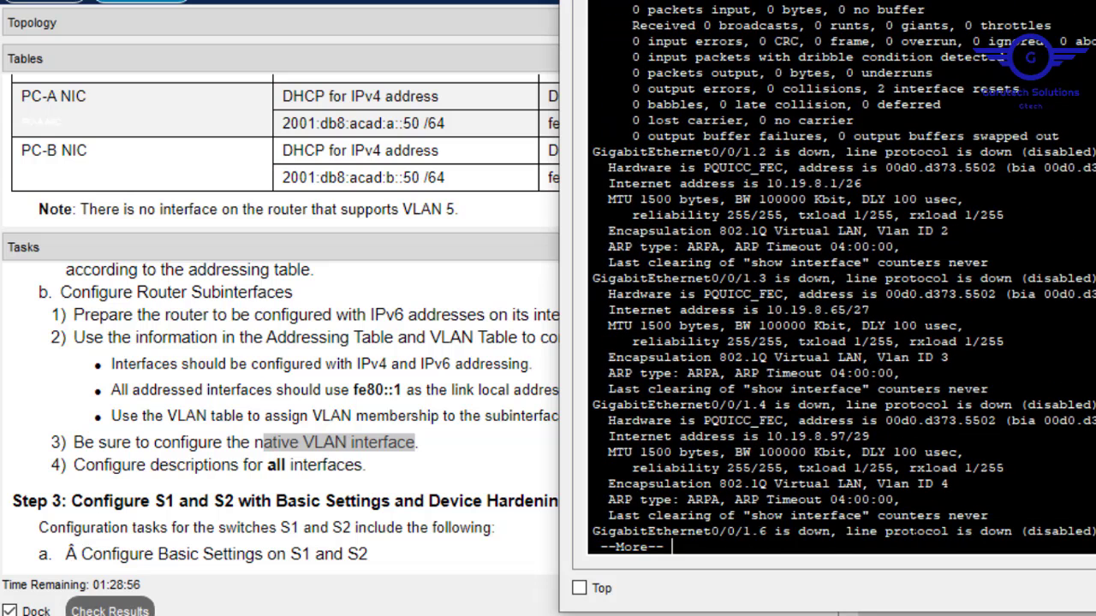
List R1's startup configuration with do sh start and page down to the four G0/0/1 subinterfaces.
text(q)
text(do sh)
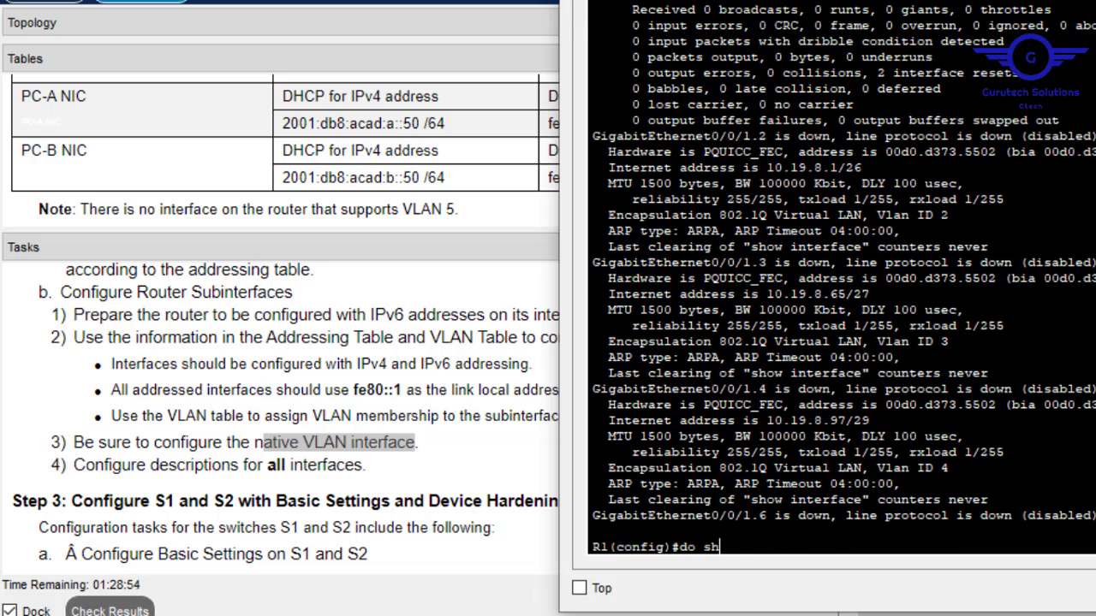
text( start)
key(Return)
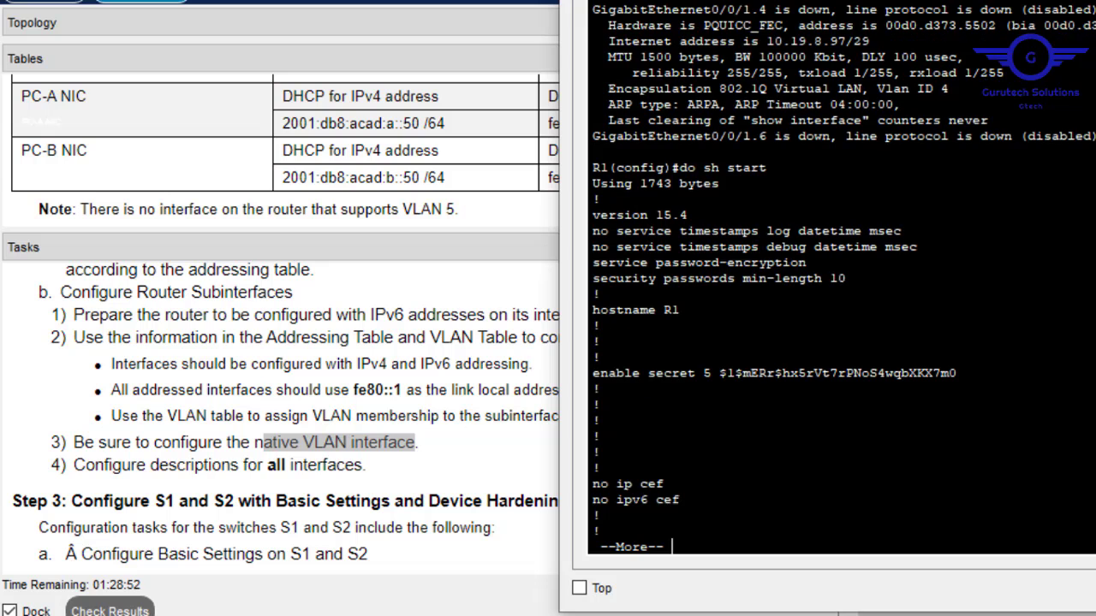
key(space)
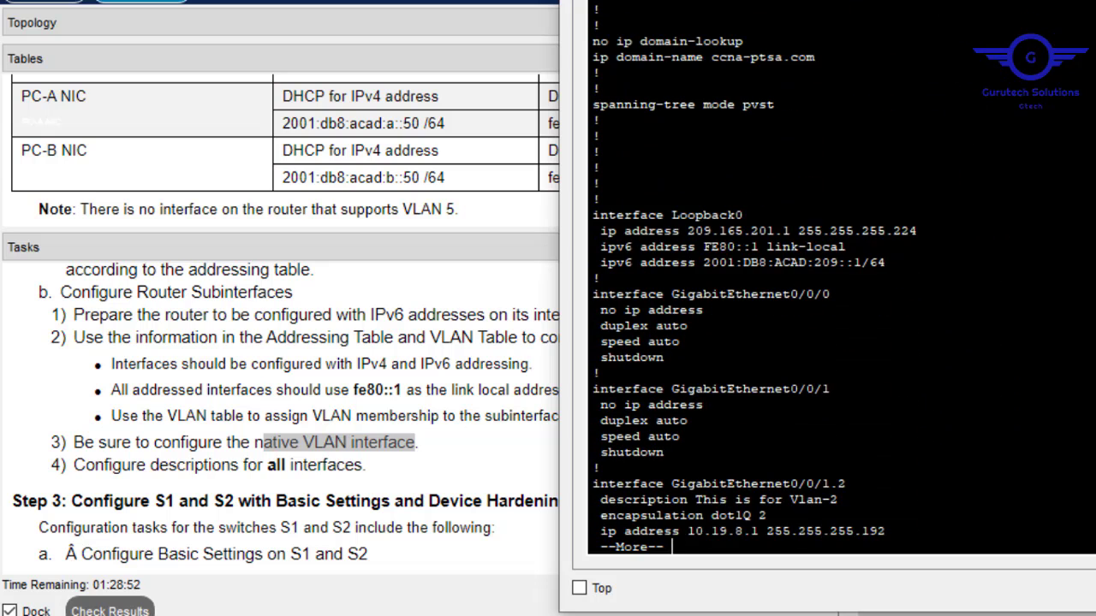
drag(744, 215, 678, 215)
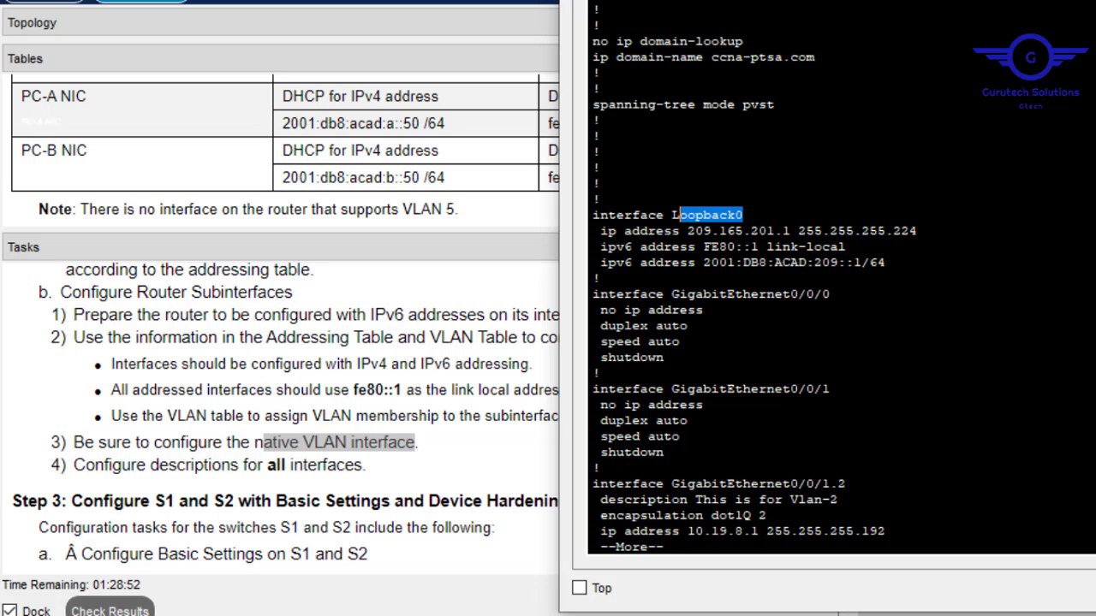
key(Return)
key(Return)
key(Return)
key(Return)
key(Return)
key(Return)
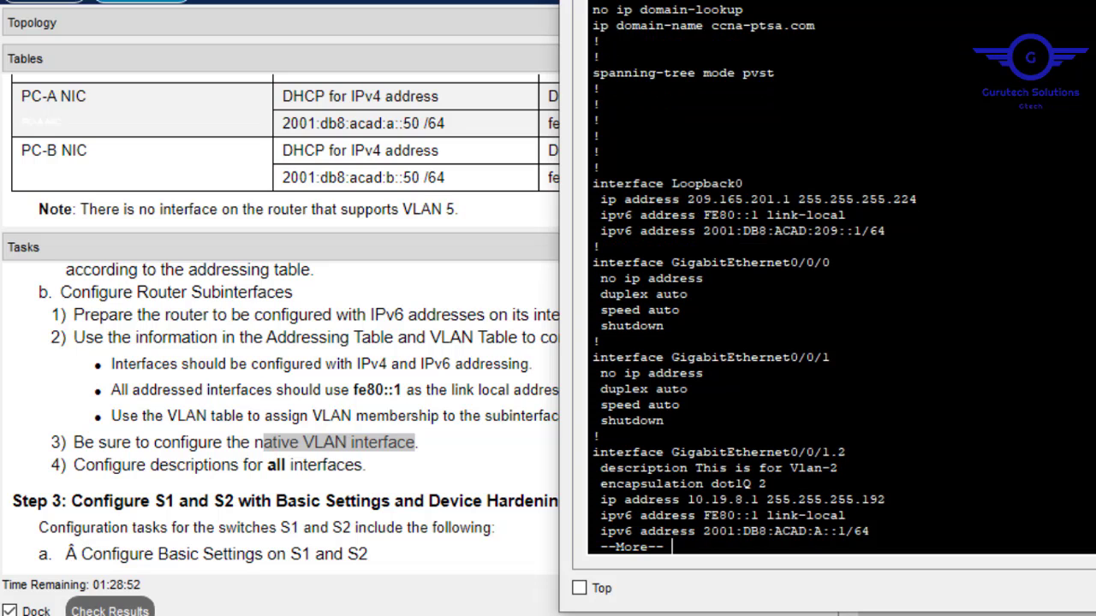
key(Return)
key(Return)
key(Return)
key(Return)
key(Return)
key(Return)
key(Return)
key(Return)
key(Return)
key(Return)
key(Return)
key(Return)
key(Return)
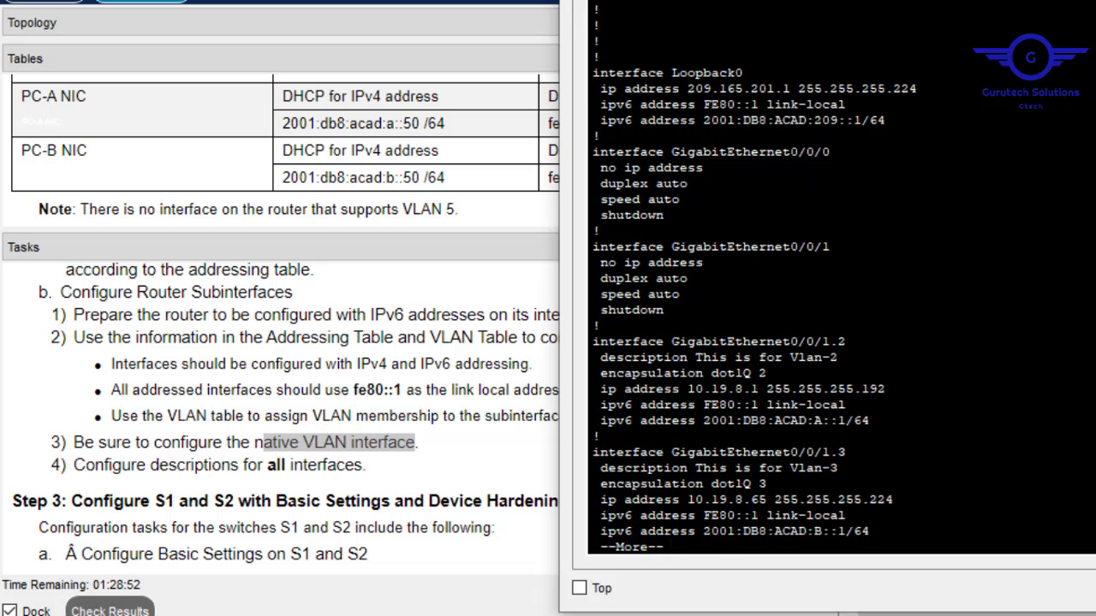
key(Return)
key(Return)
key(Return)
key(Return)
key(Return)
key(Return)
key(Return)
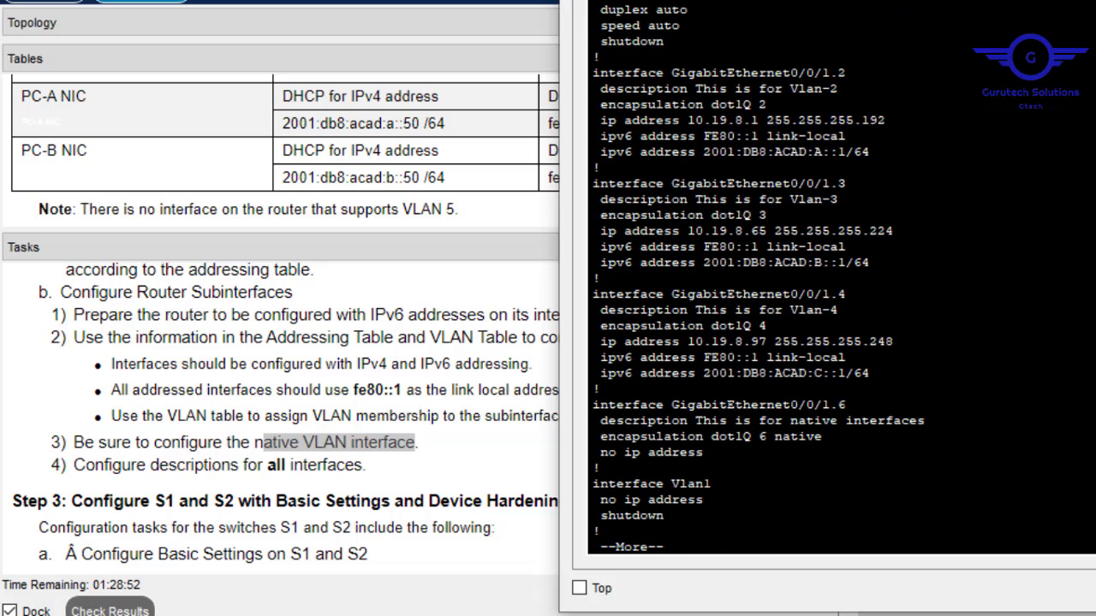
drag(821, 437, 599, 73)
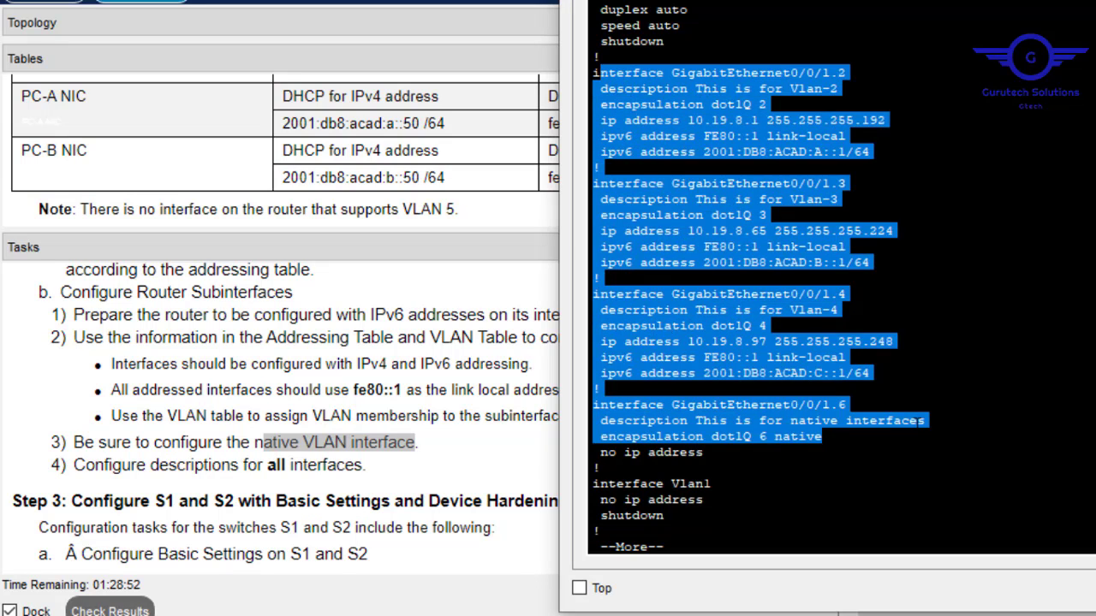
click(920, 421)
Show Step 3 in the tasks and scroll the Physical view to the rack, R1, S1, S2 and cable shelf.
click(489, 462)
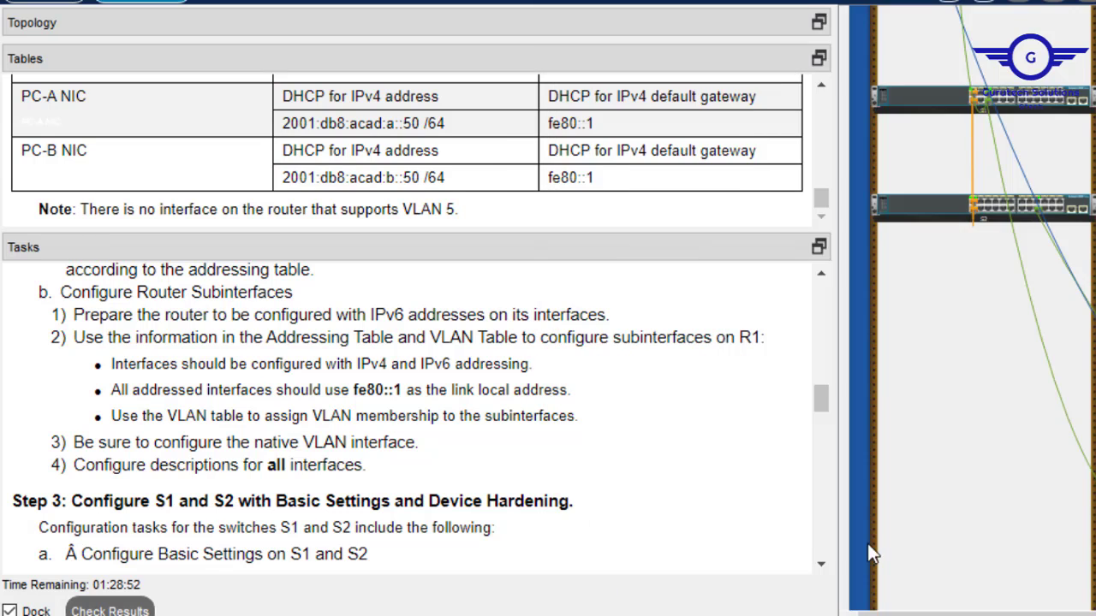
click(820, 563)
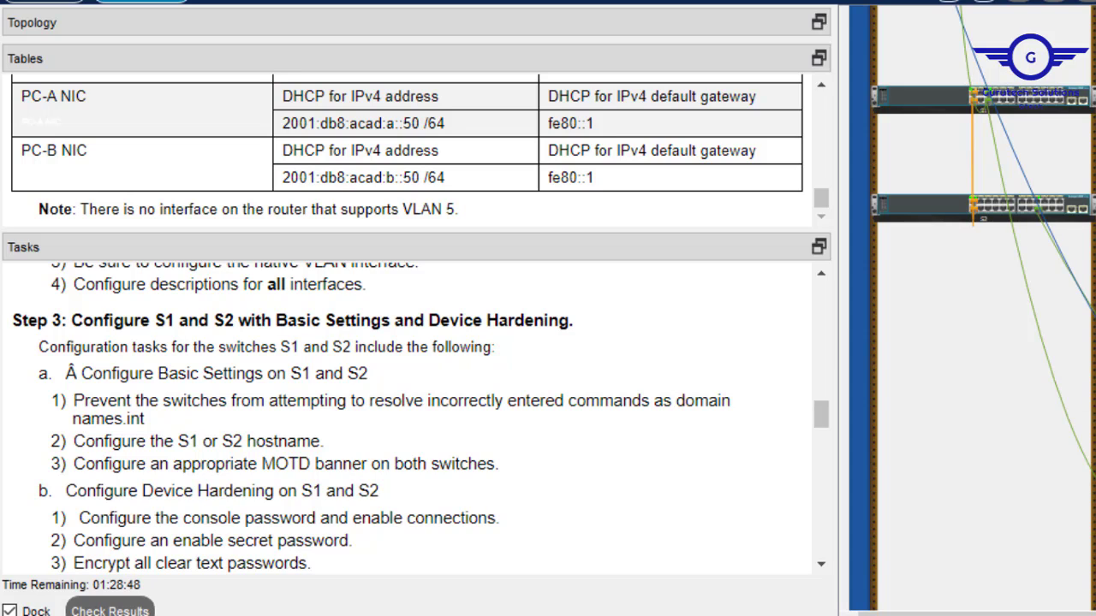
scroll(982, 295, up, 3)
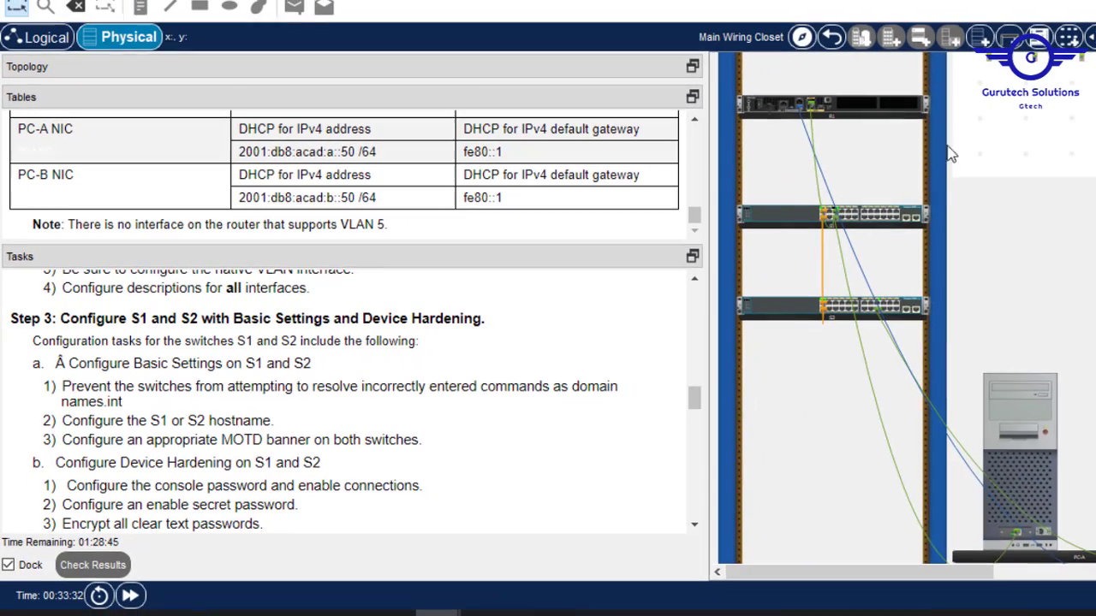
scroll(914, 308, down, 1)
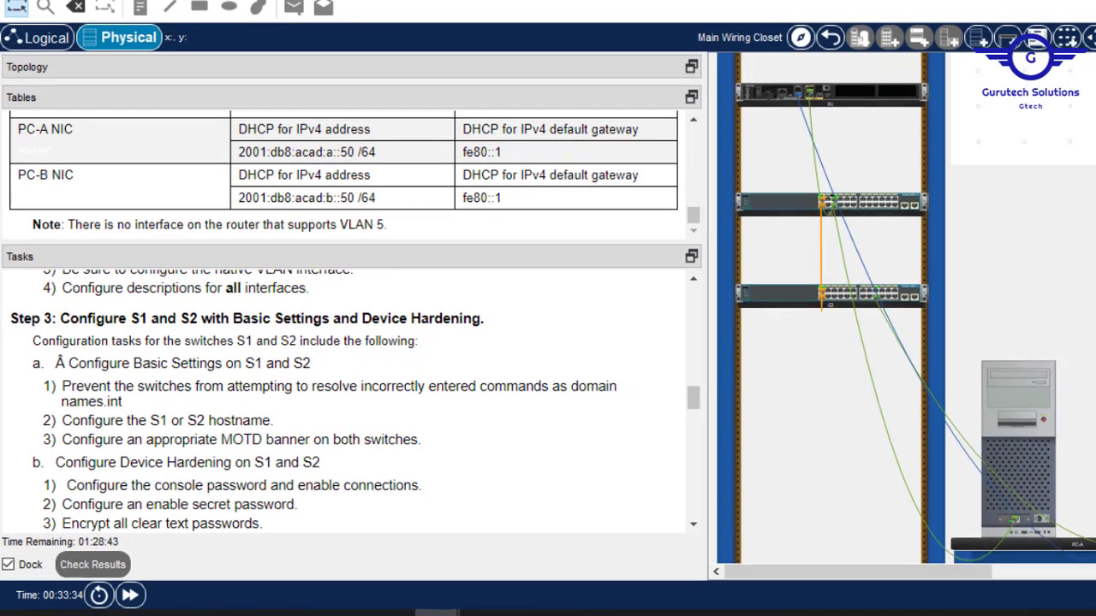
scroll(915, 308, up, 1)
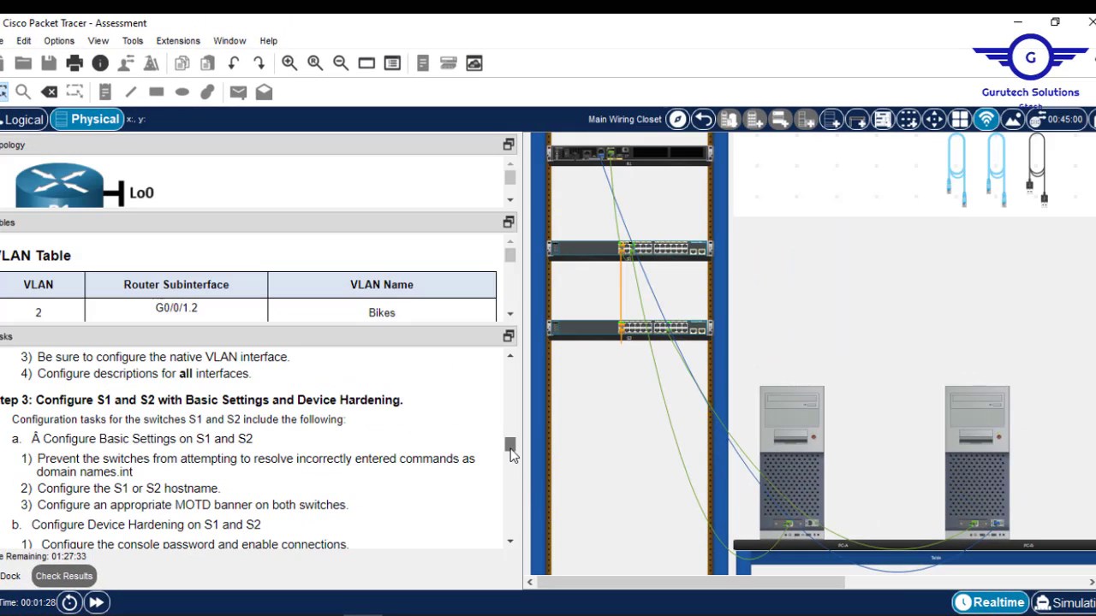
drag(510, 449, 510, 451)
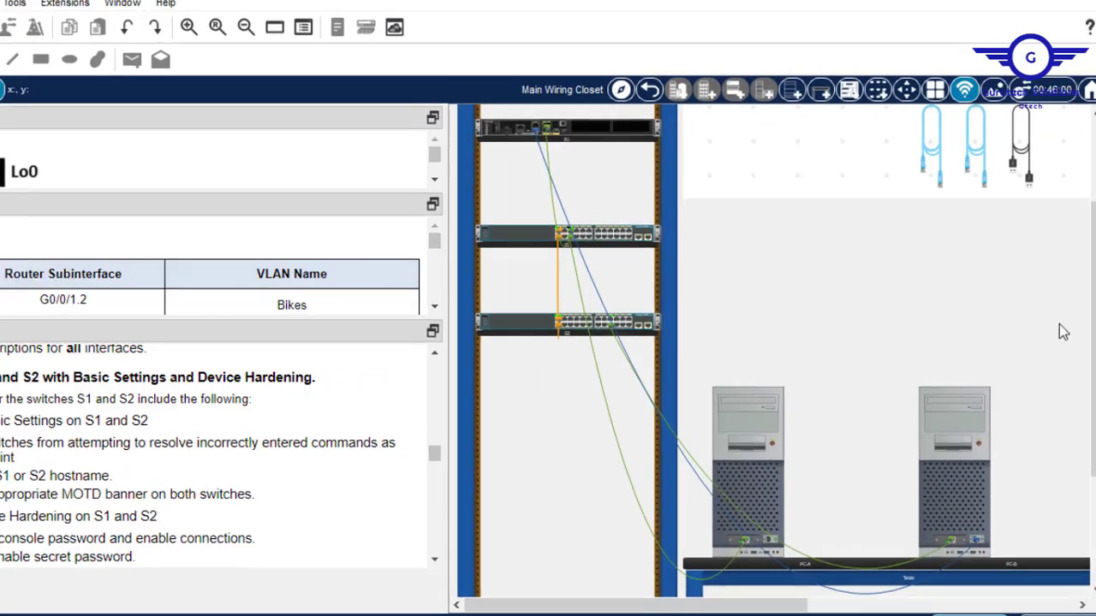
scroll(651, 308, up, 3)
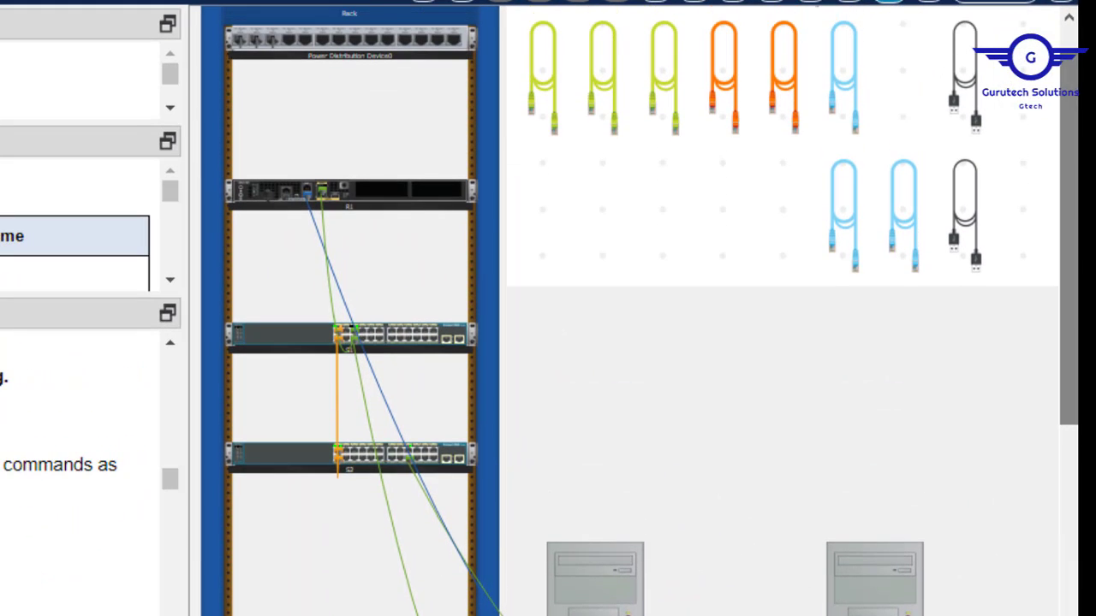
Run the light-blue console cable from S1's rear Console port to PC-A's RS-232 port.
click(847, 114)
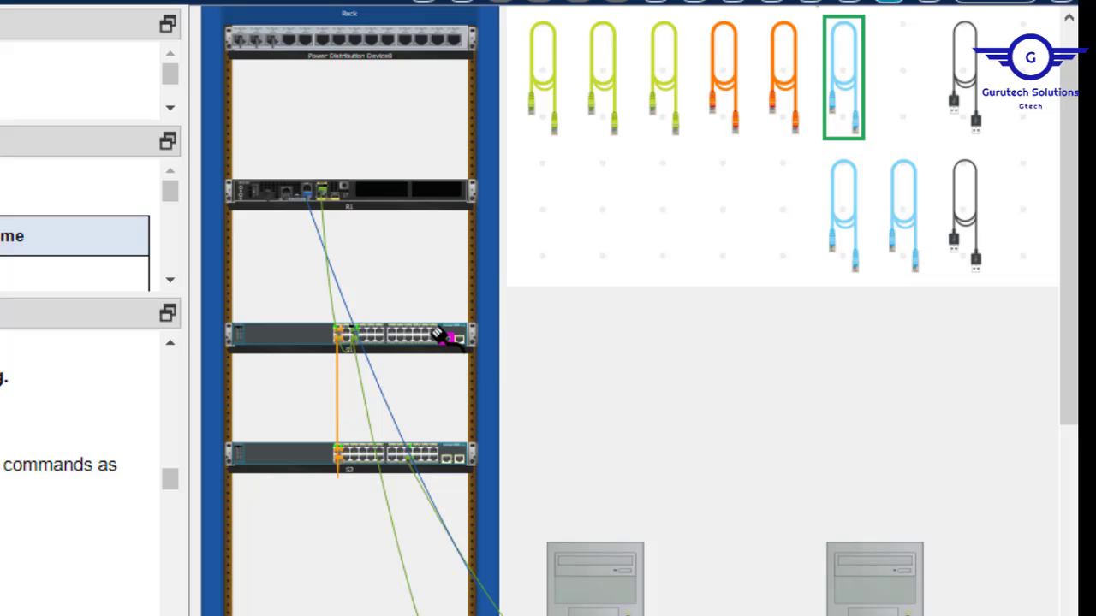
right_click(304, 341)
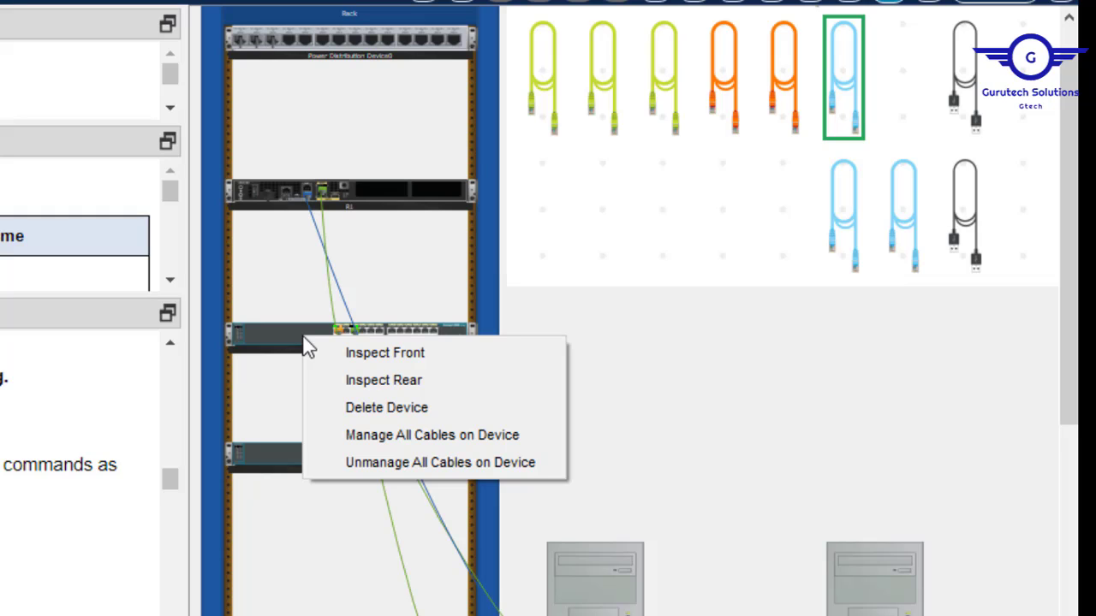
click(364, 381)
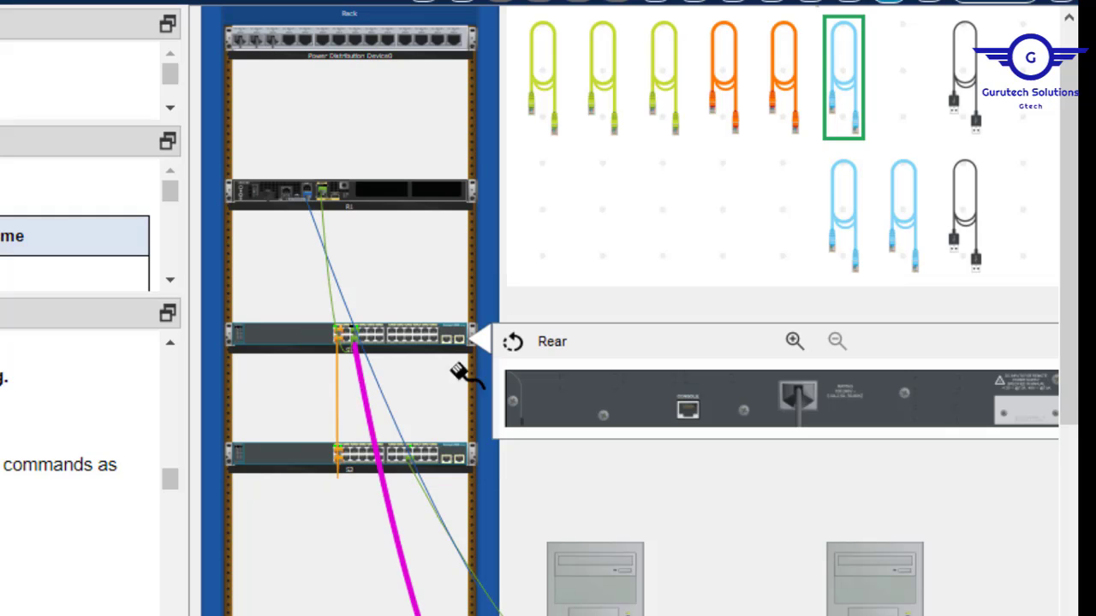
click(687, 409)
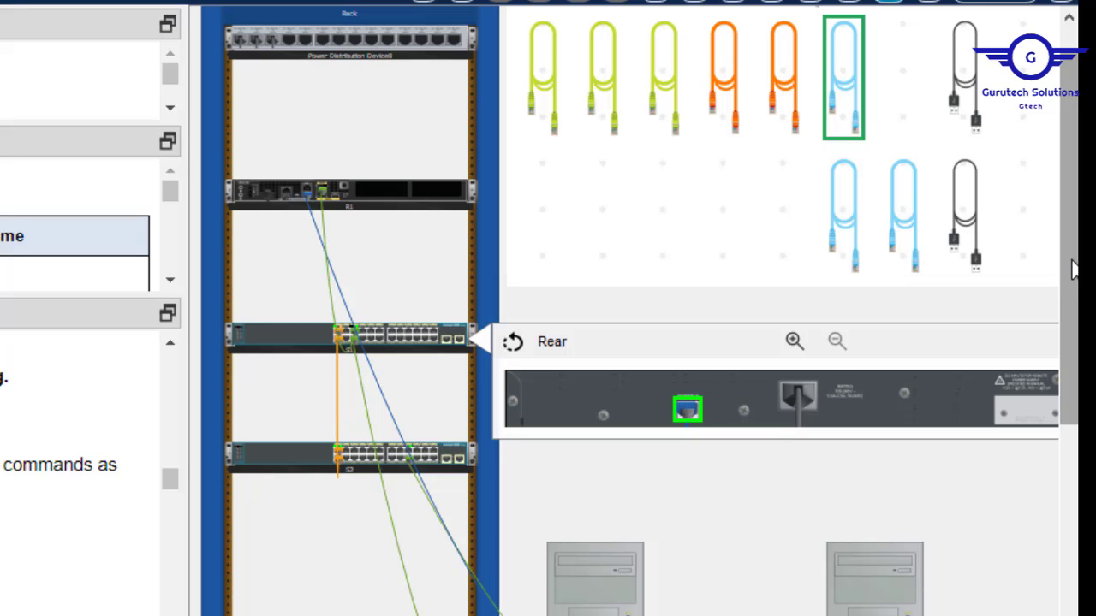
drag(1072, 268, 1047, 368)
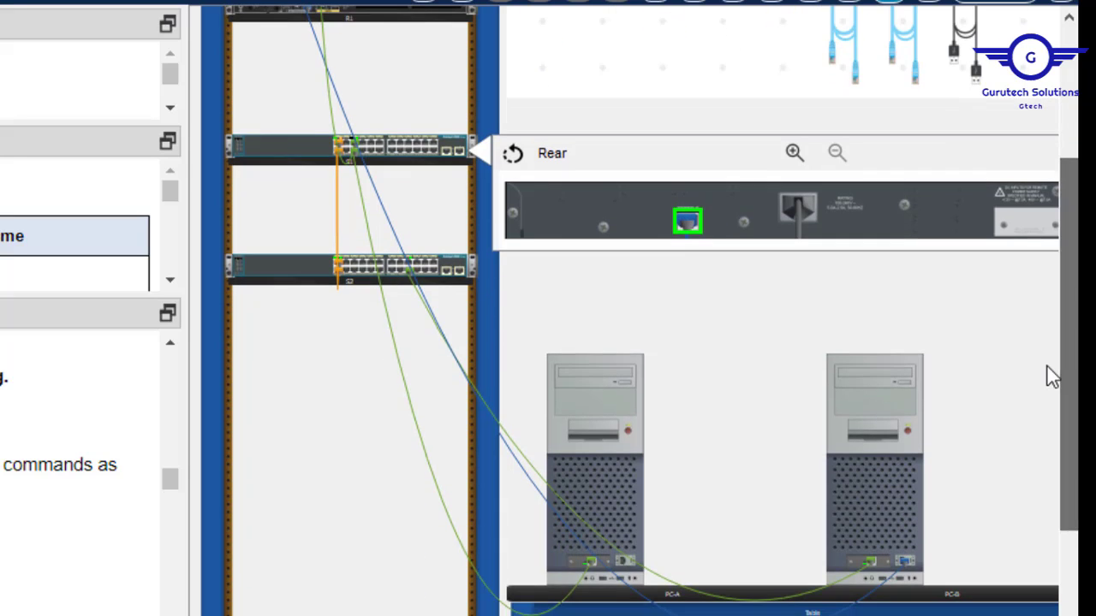
click(622, 561)
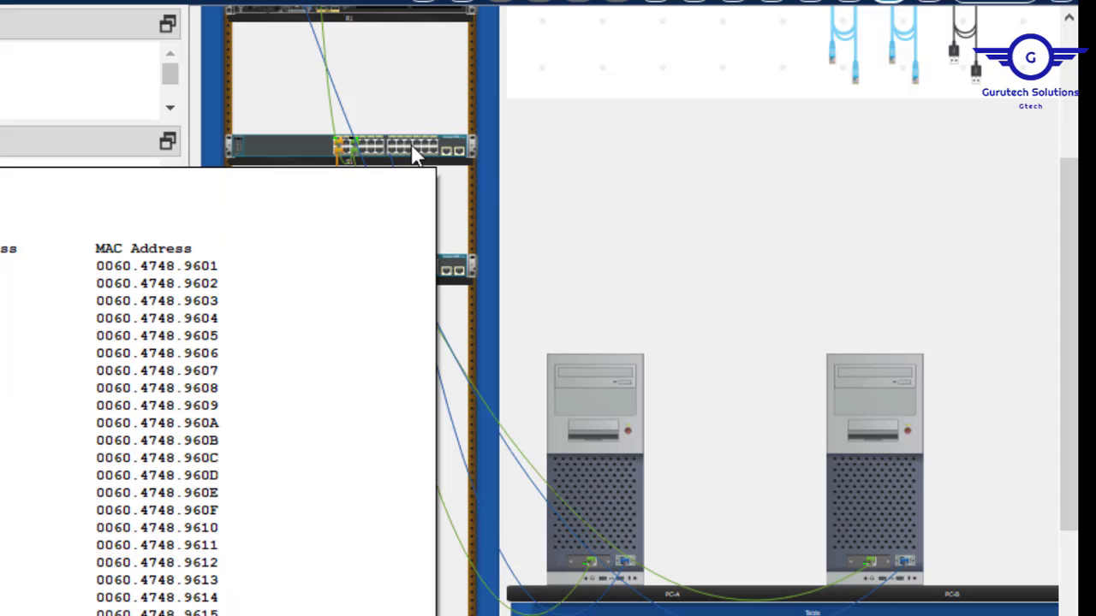
mouse_move(599, 562)
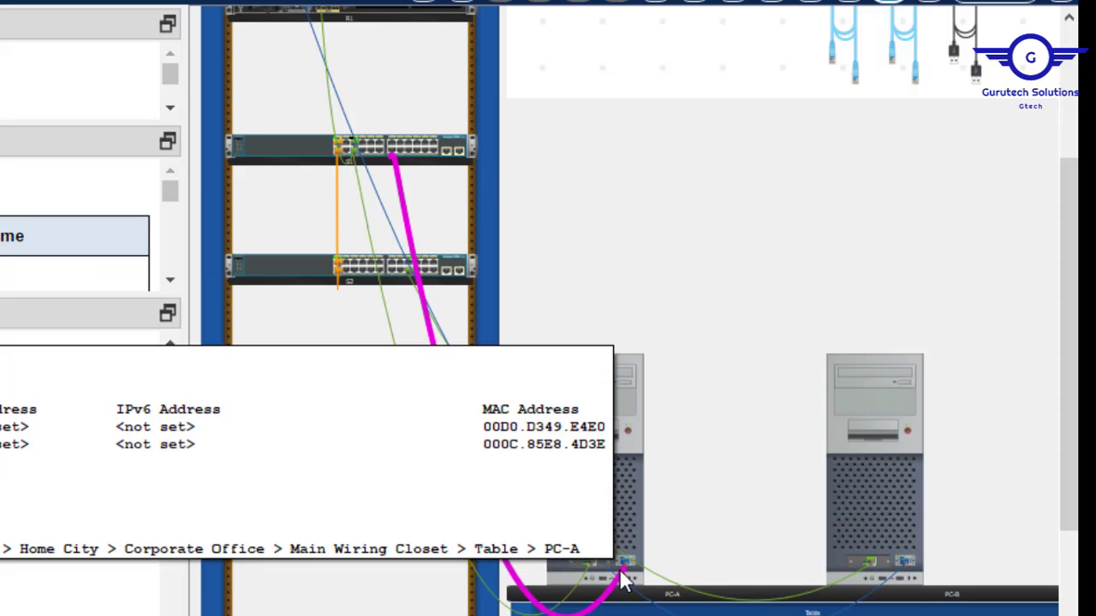
mouse_move(623, 580)
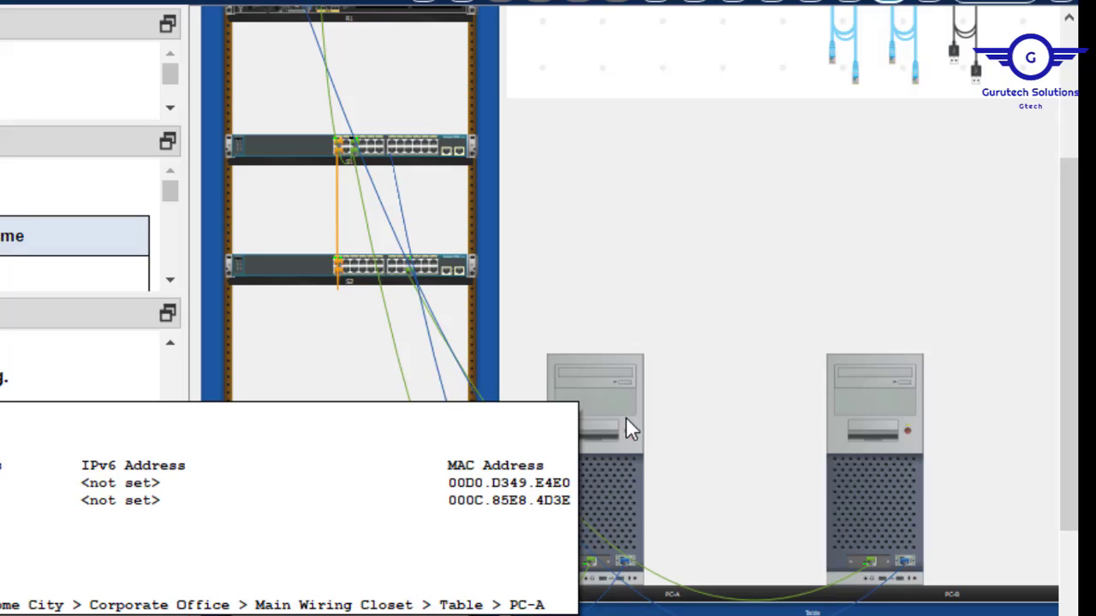
From PC-A's Terminal at default 9600 settings, reach the switch's global config with en and conf t, then close PC-A.
click(594, 386)
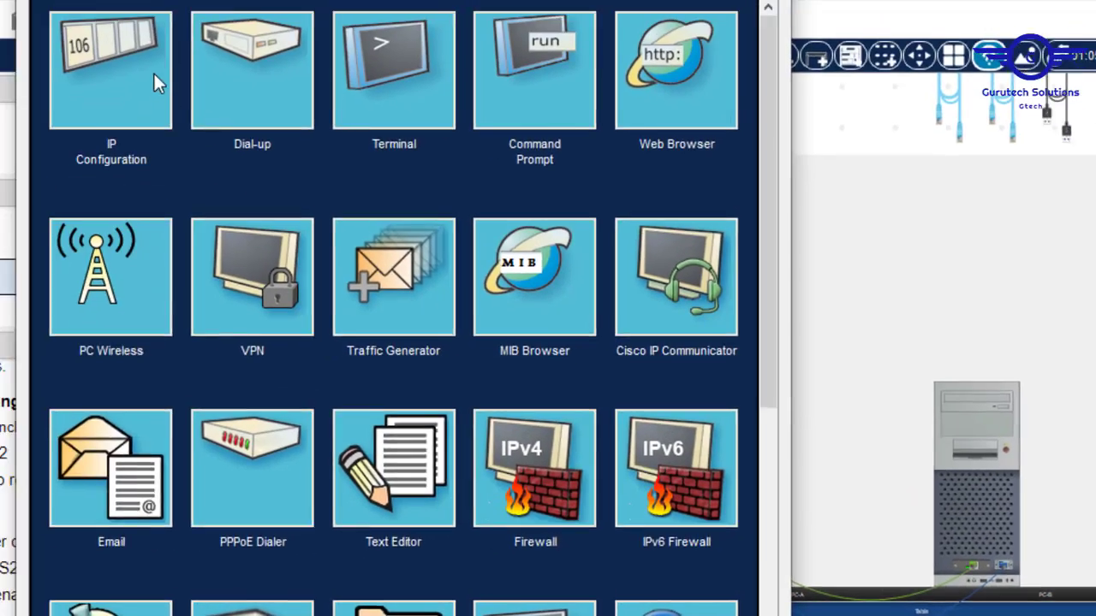
click(417, 86)
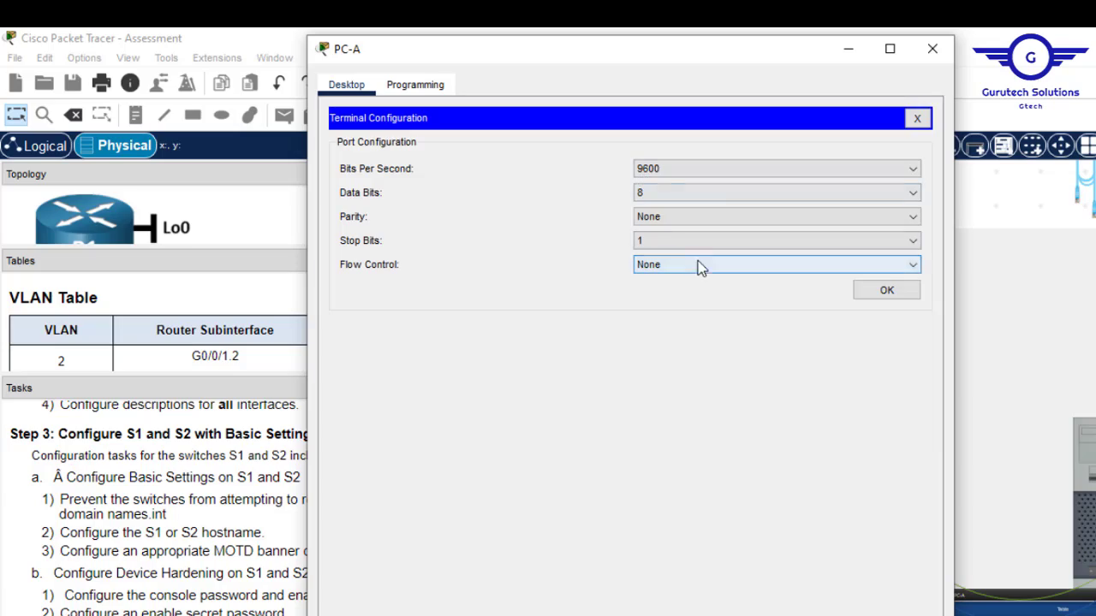
click(886, 292)
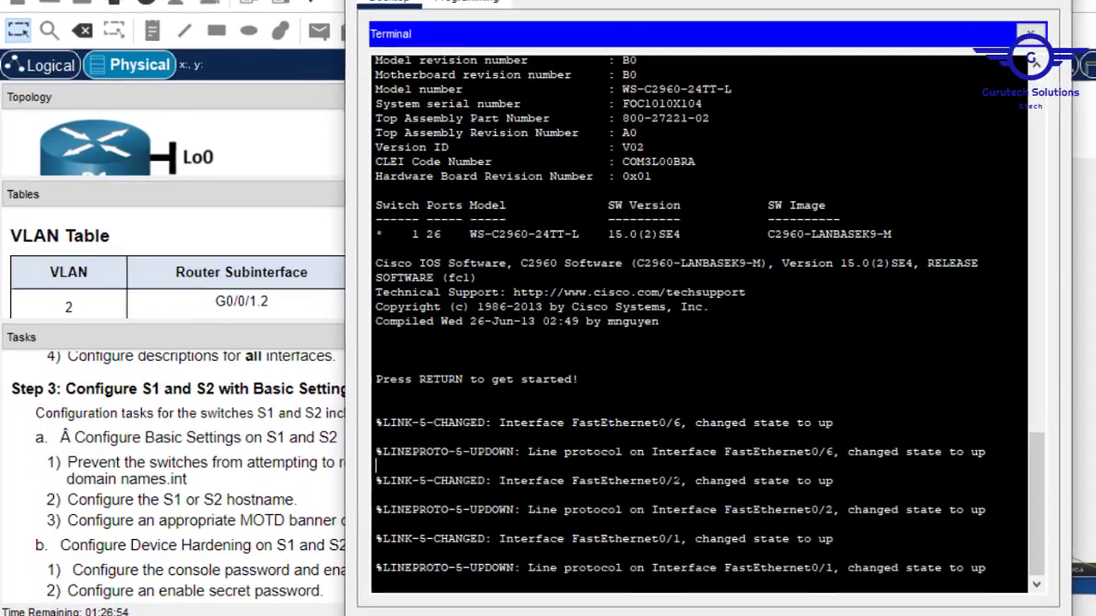
key(Return)
key(Return)
key(Return)
key(Return)
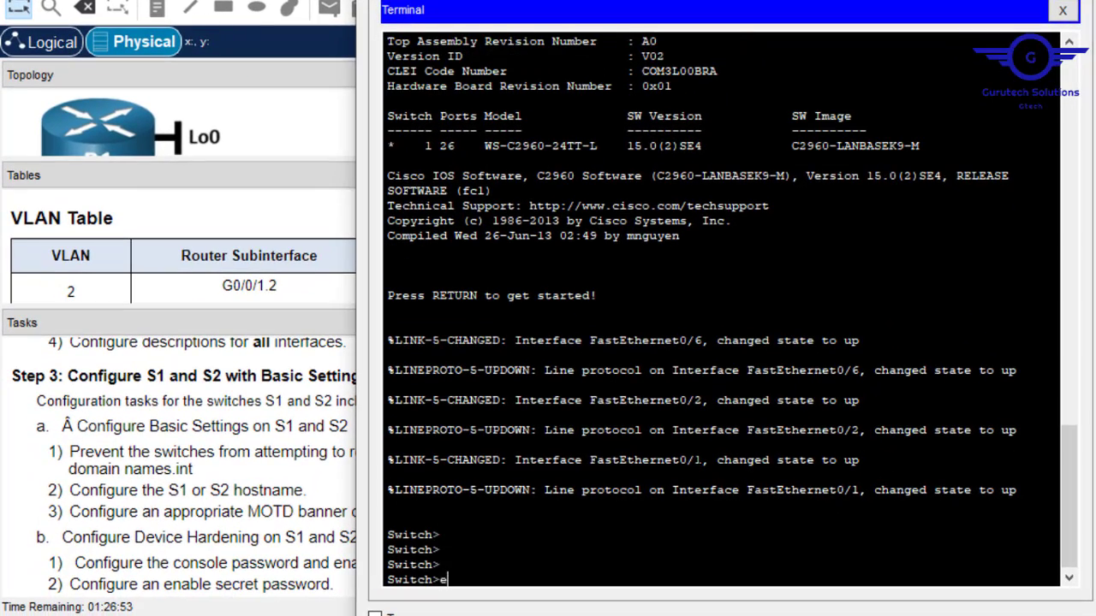
text(en)
key(Return)
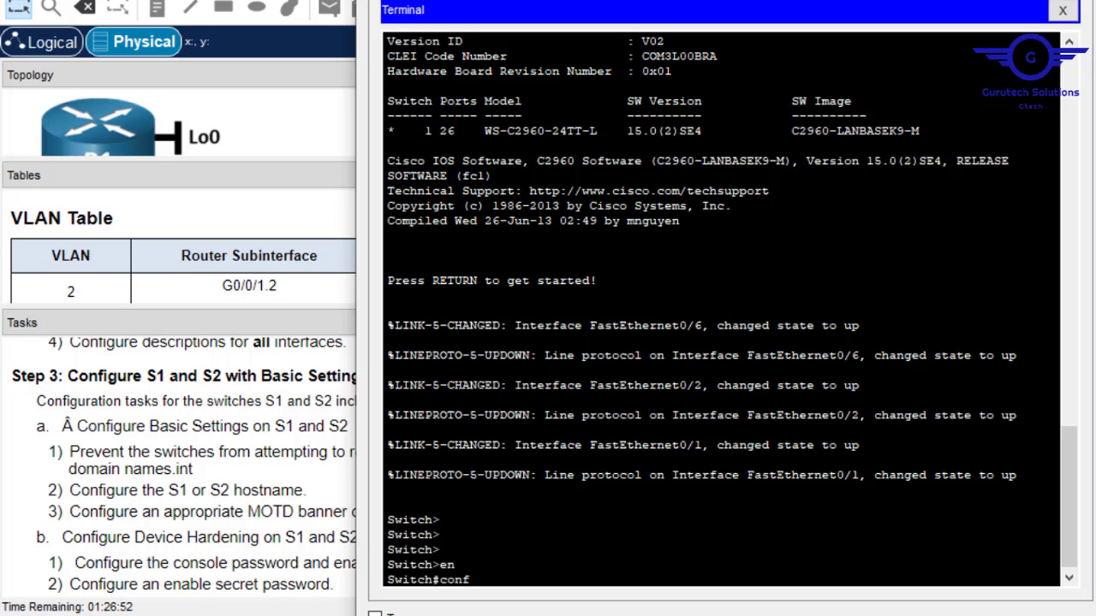
text(conf t)
key(Return)
key(Return)
key(Return)
key(Return)
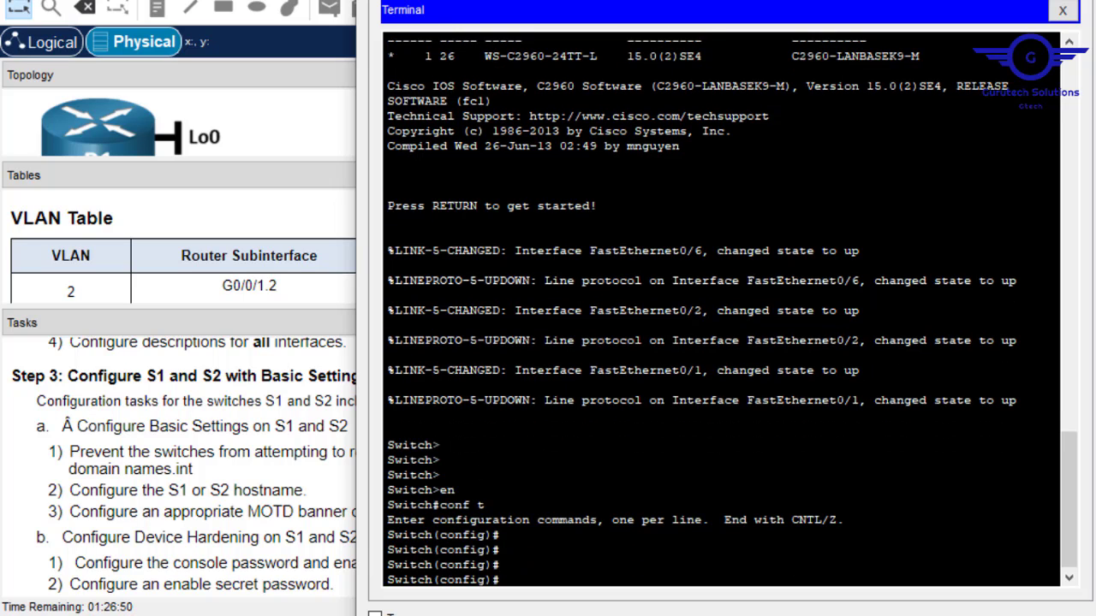
click(962, 2)
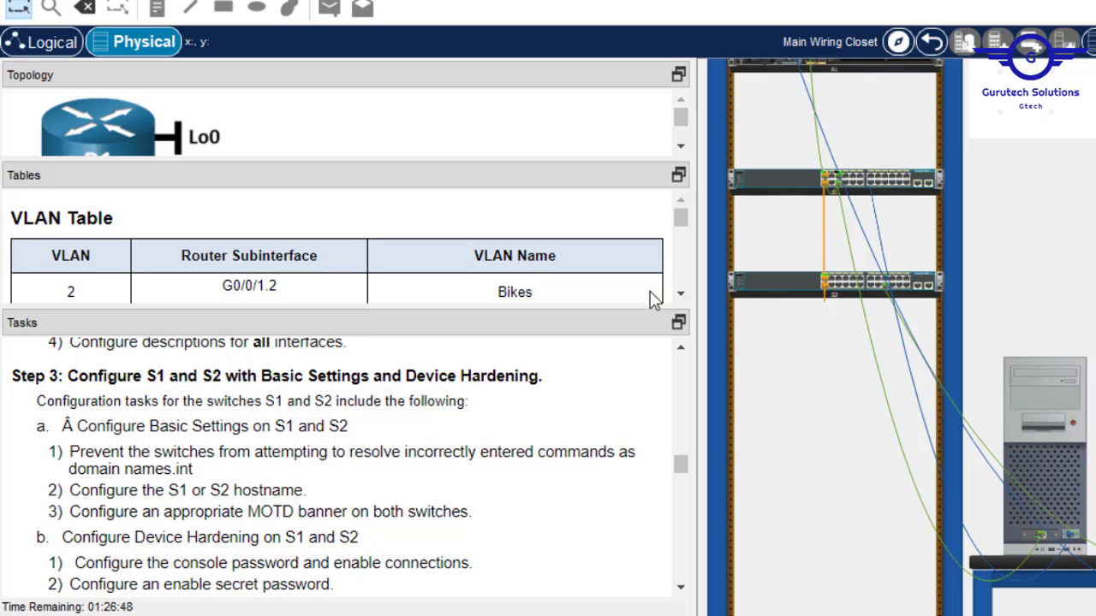
Enlarge the tasks pane to Step 3's SSH items and reopen the switch's console terminal.
drag(523, 312, 521, 211)
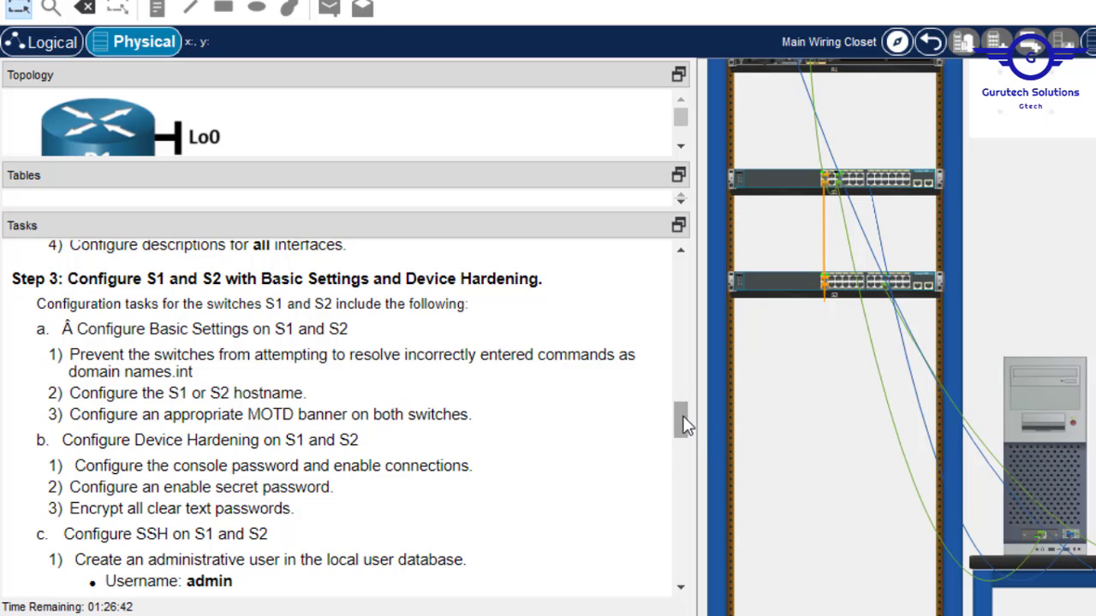
drag(687, 428, 685, 434)
drag(684, 428, 685, 433)
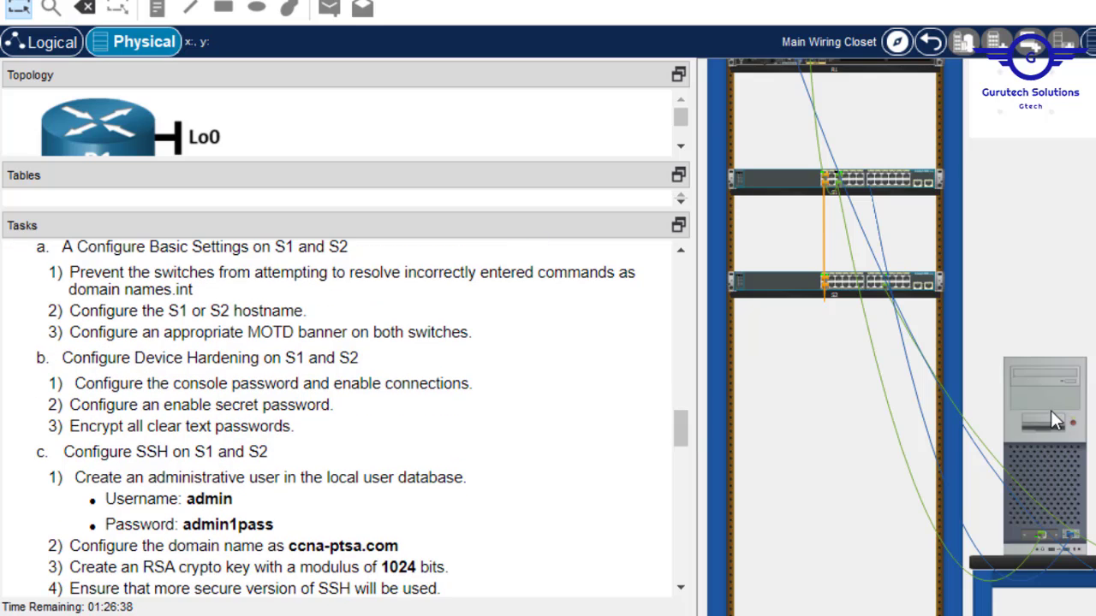
click(1050, 410)
Disable DNS lookup on the switch with no ip domain-lookup.
click(657, 517)
key(Return)
key(Return)
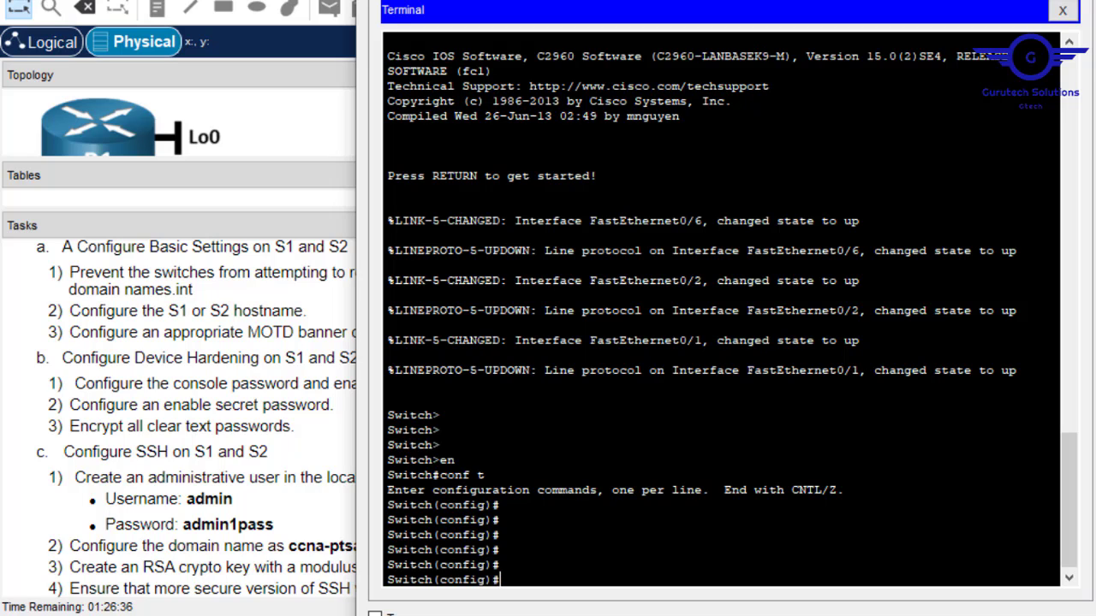
text(no ip domain-)
key(Tab)
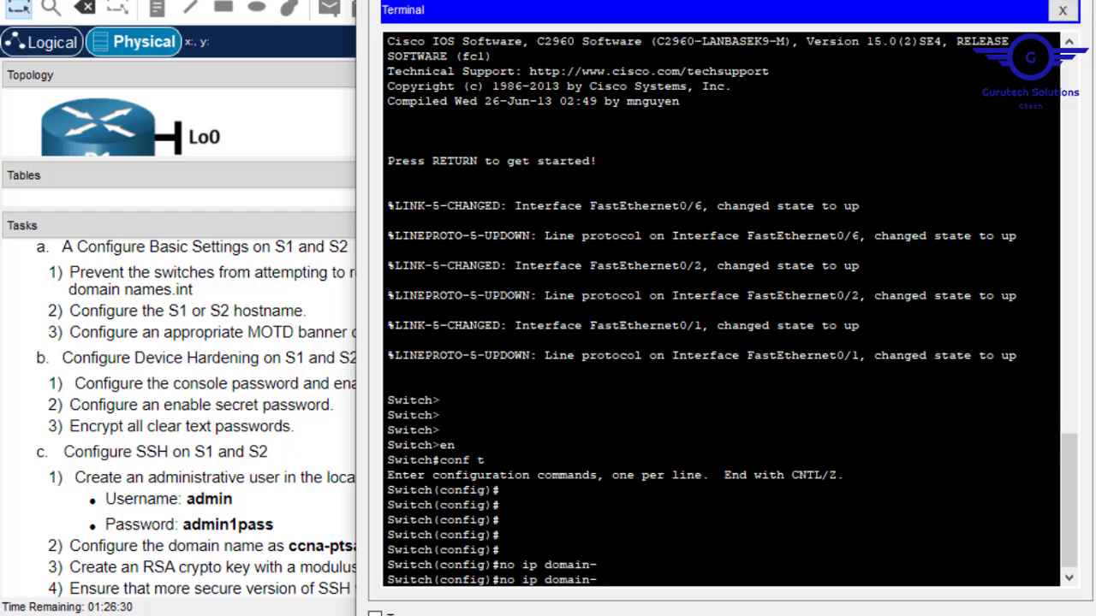
text(lo)
key(Tab)
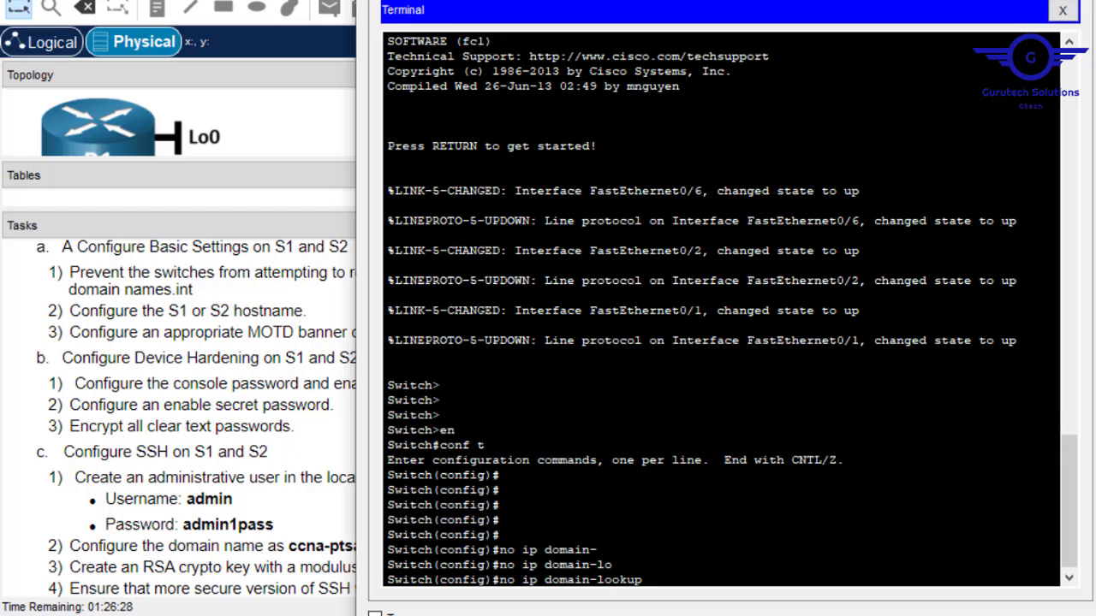
key(Return)
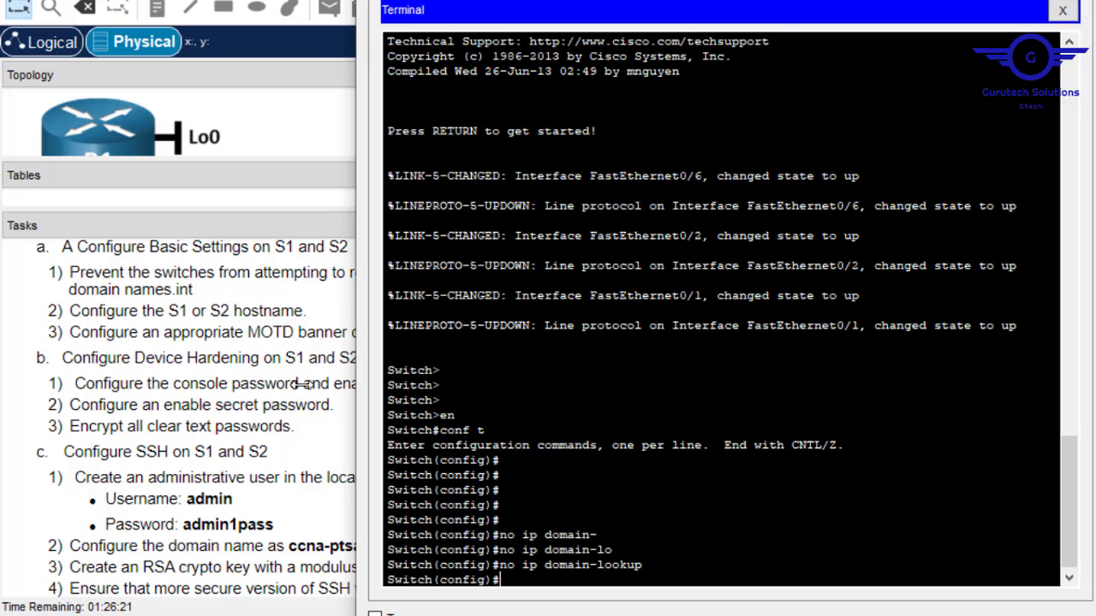
Set the switch hostname to S1.
text(host)
key(Tab)
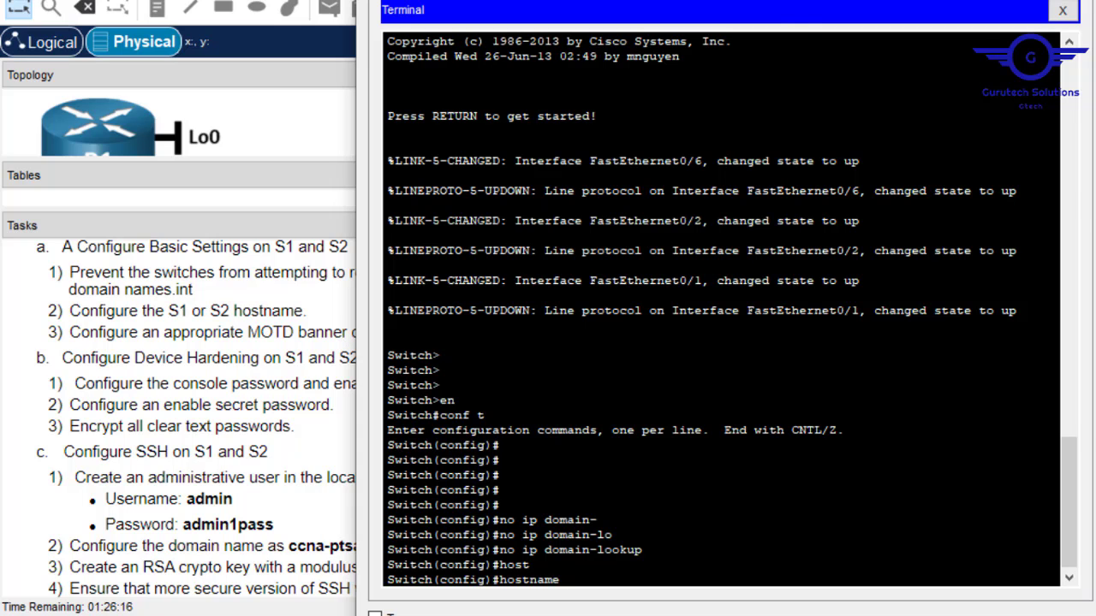
click(978, 0)
click(885, 173)
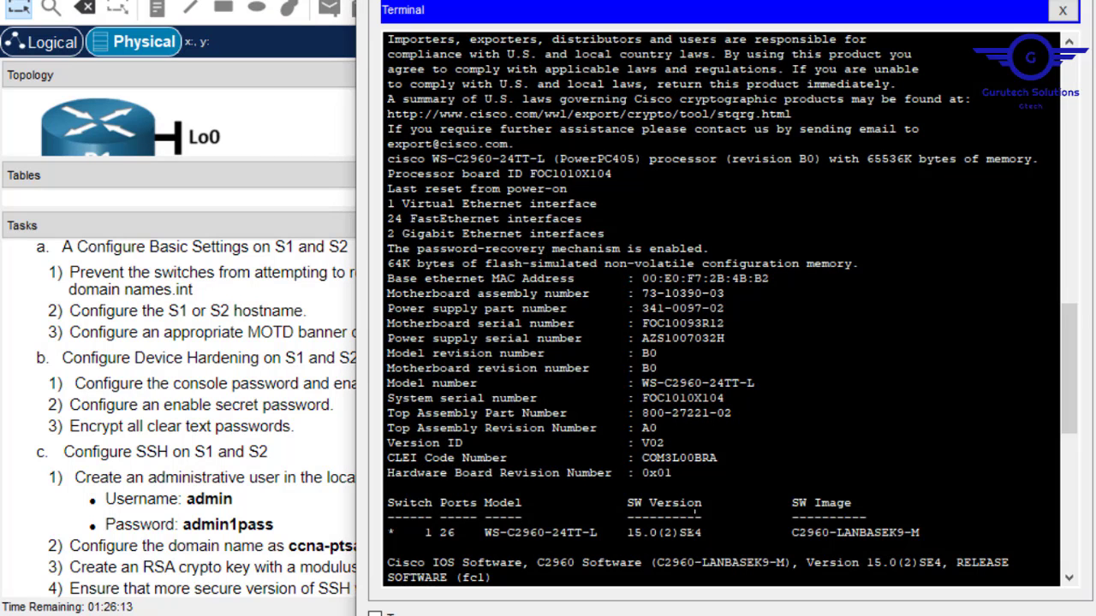
key(Return)
key(Up)
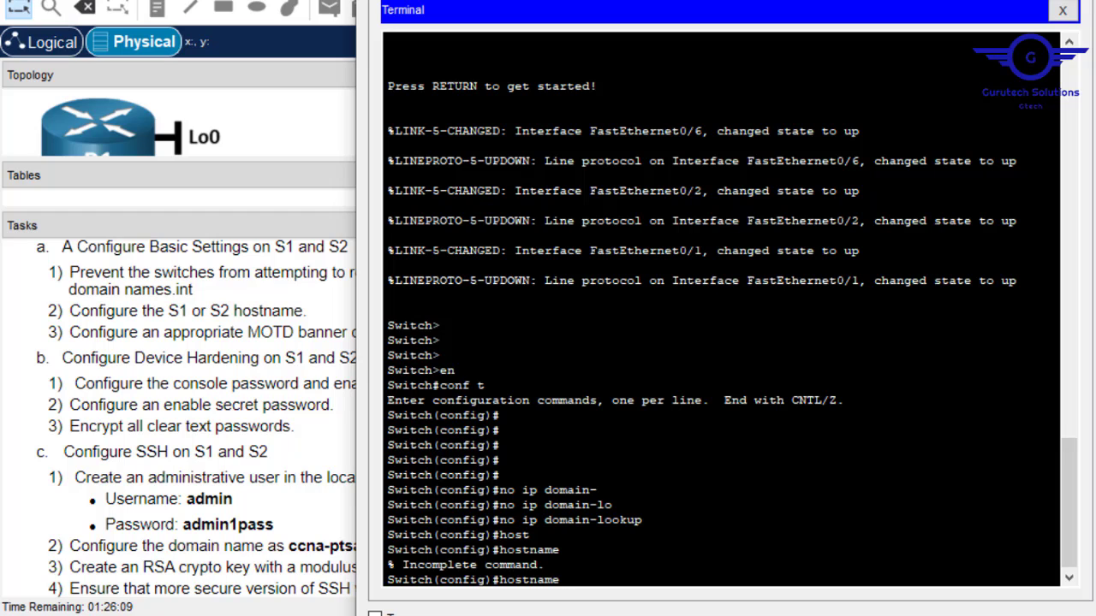
text(S1)
key(Return)
key(Return)
key(Return)
key(Return)
key(Return)
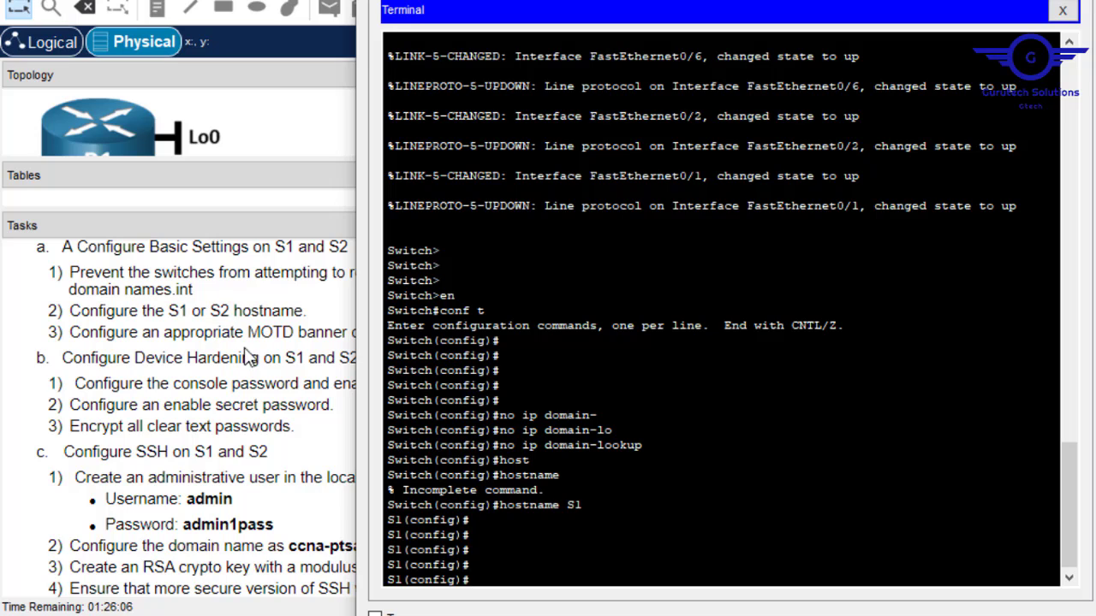
Set the MOTD banner to 'This is switch-1' using # delimiters.
text(bann)
key(Tab)
text(m)
key(Tab)
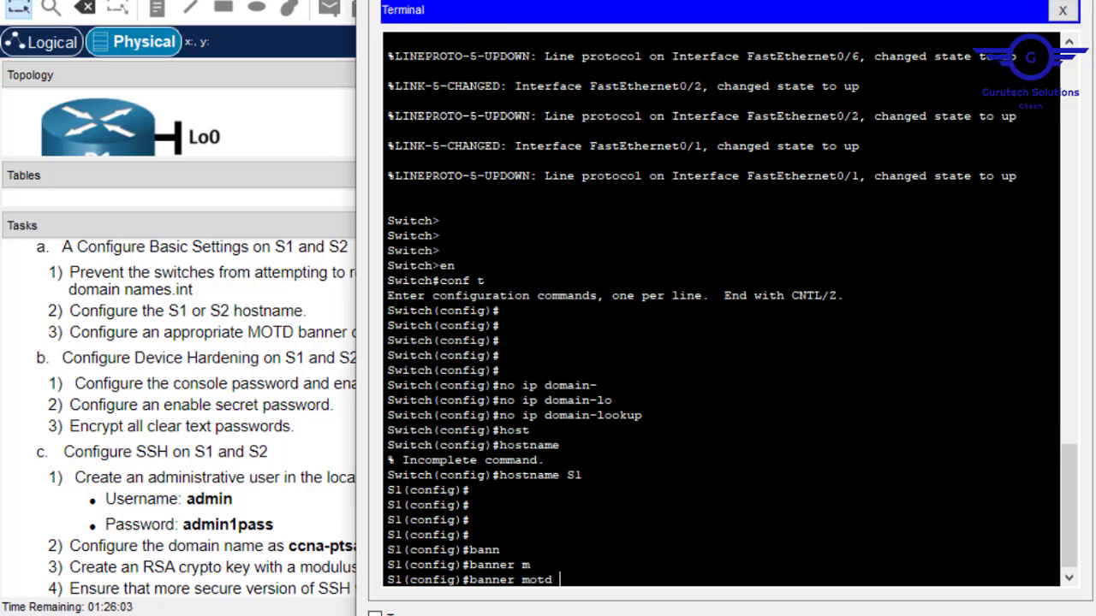
text(#)
text(This i)
text(s switc)
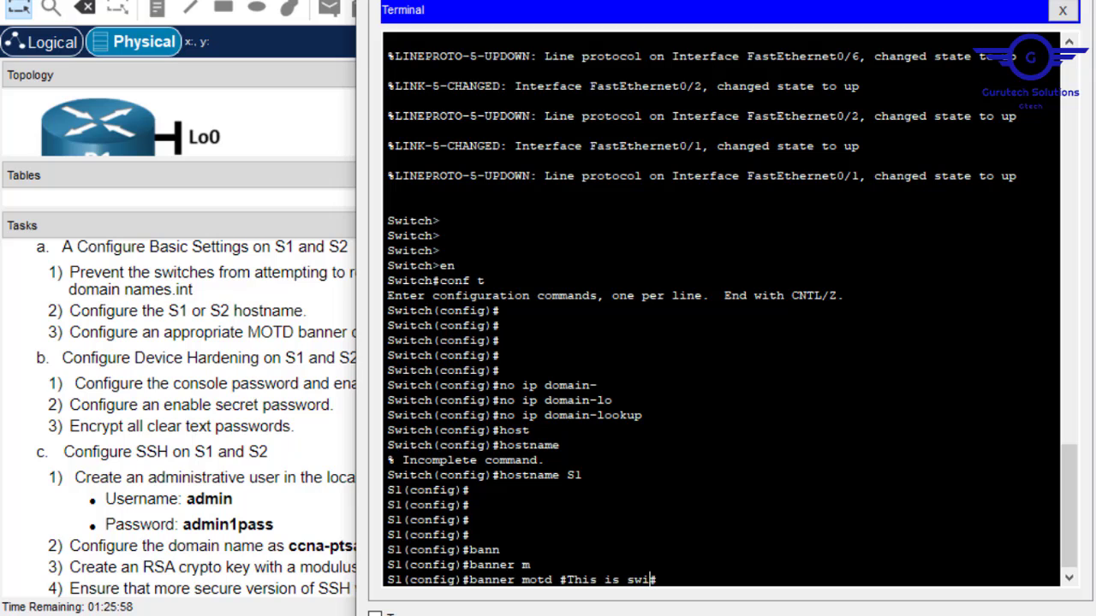
text(h-1#)
key(Return)
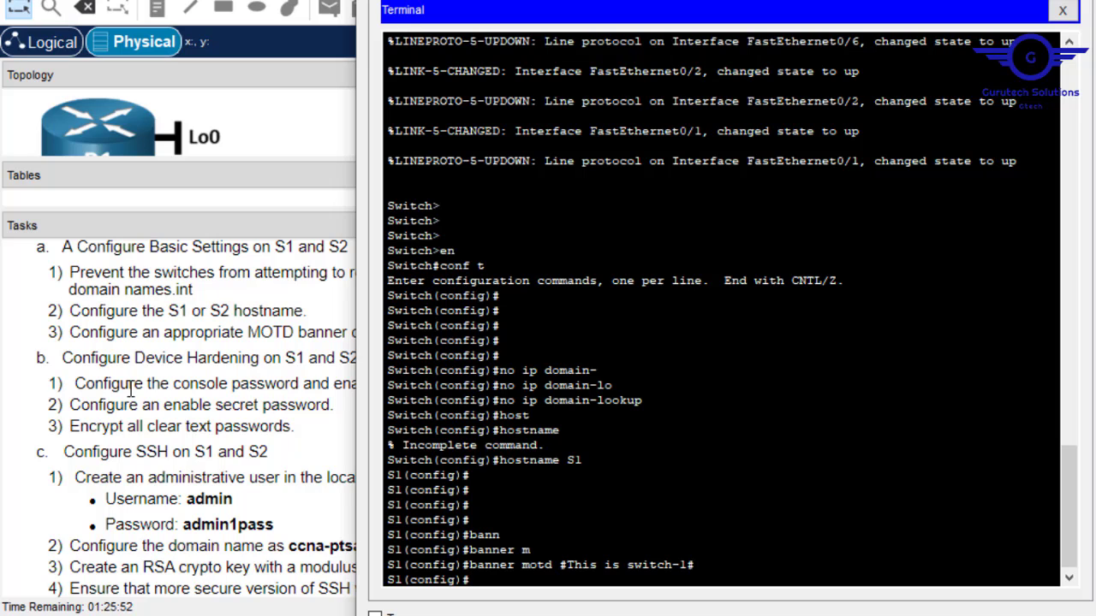
click(215, 364)
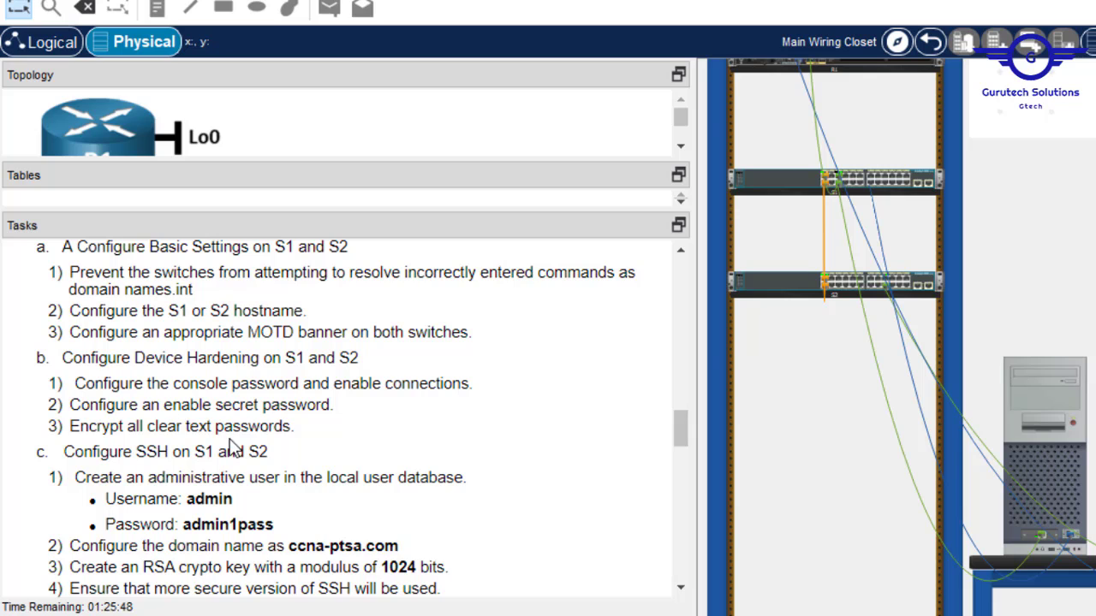
Bring S1's terminal forward and enter console line 0 configuration, fixing the mistyped command.
click(1049, 388)
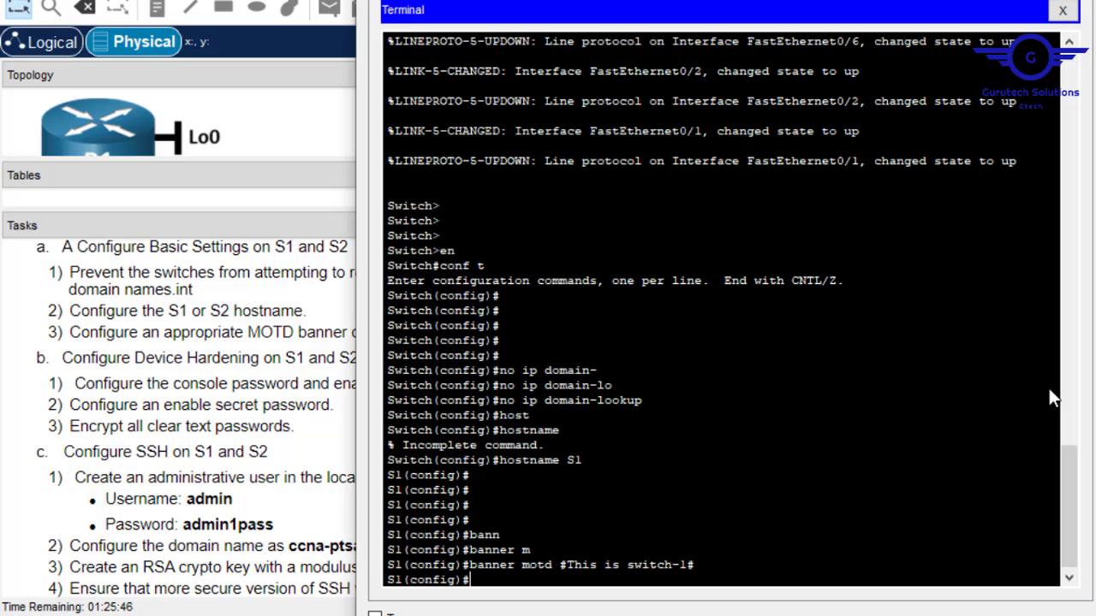
key(Return)
key(Return)
key(Return)
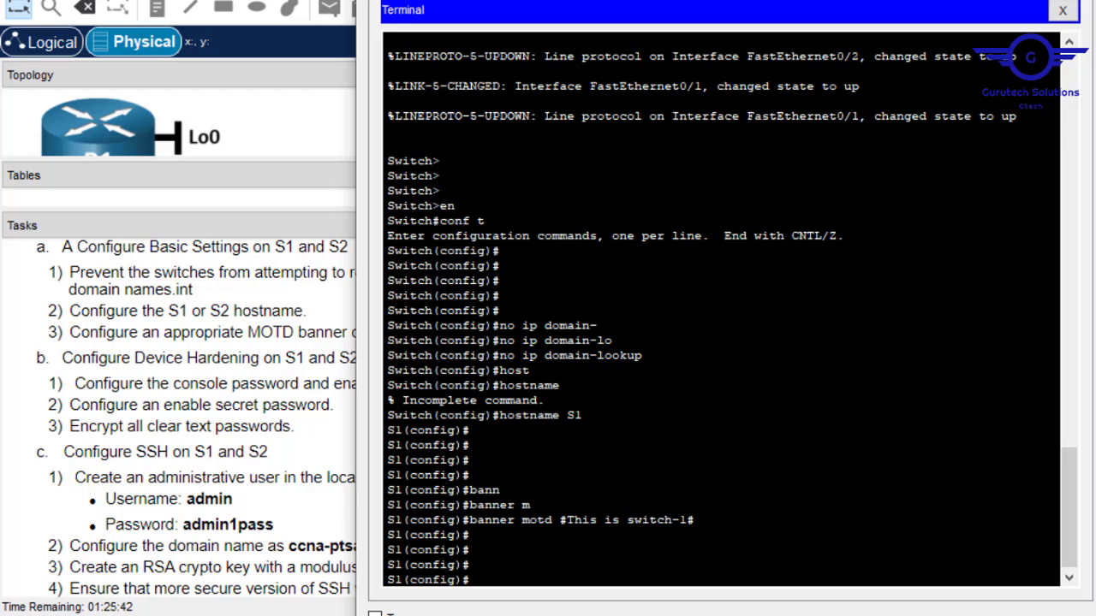
drag(618, 1, 727, 1)
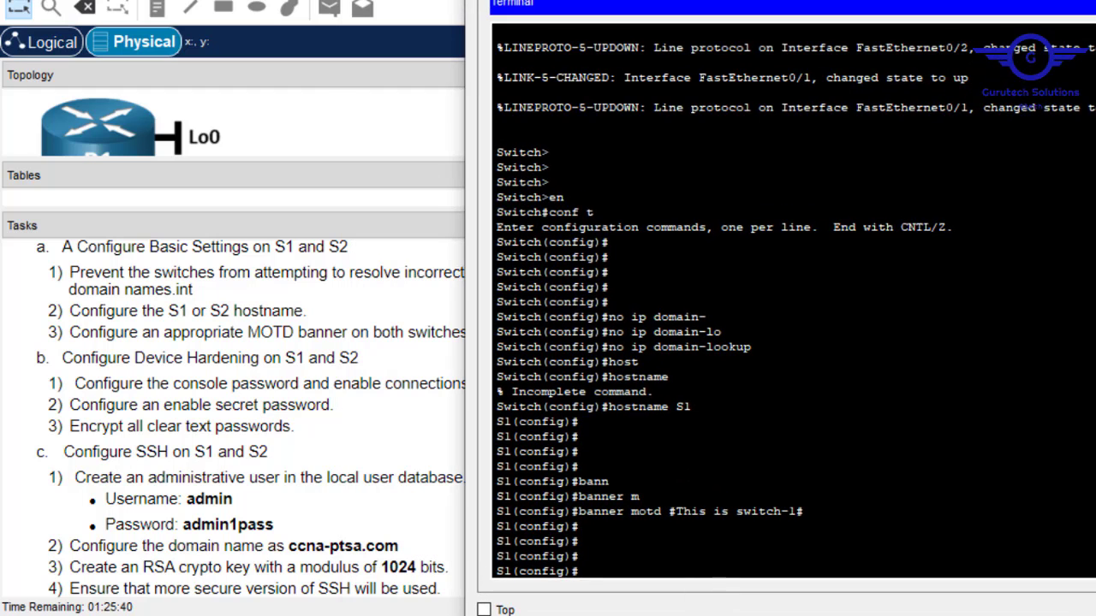
text(line)
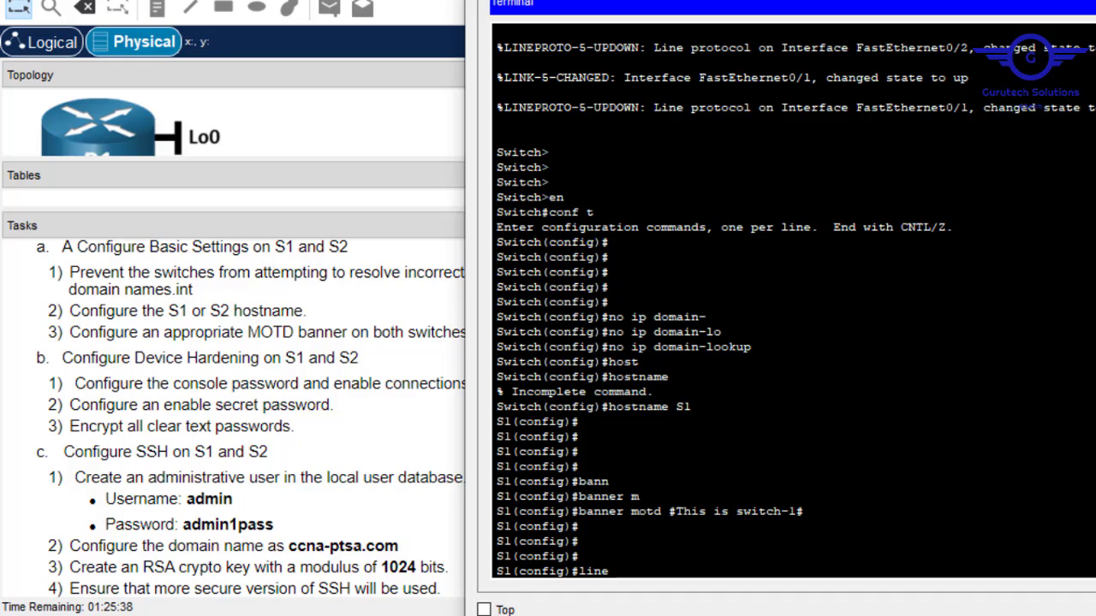
text( cons)
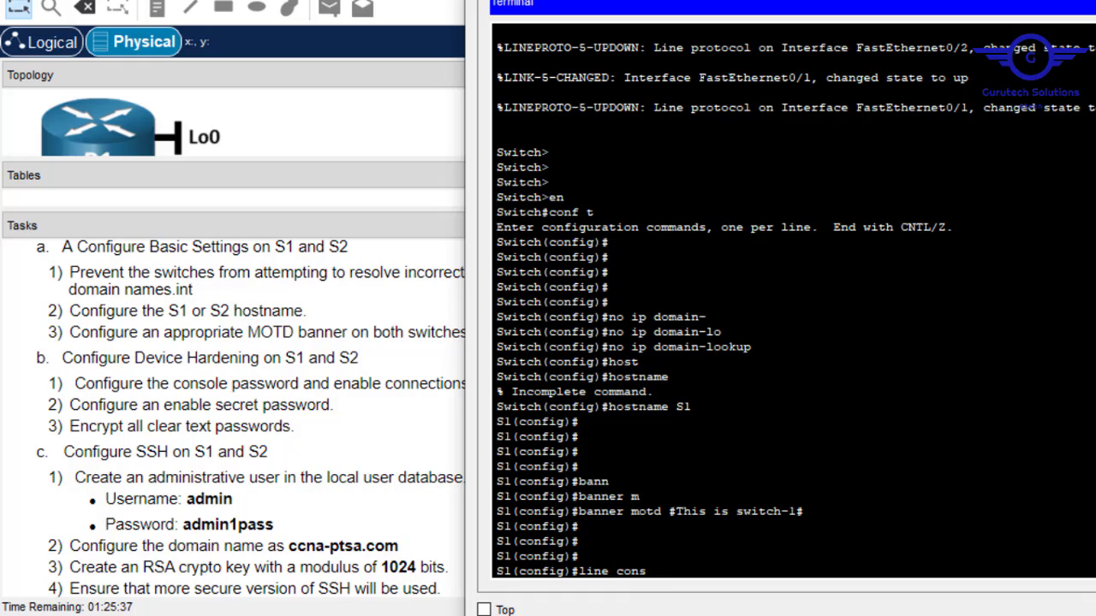
text( o)
key(Return)
key(Up)
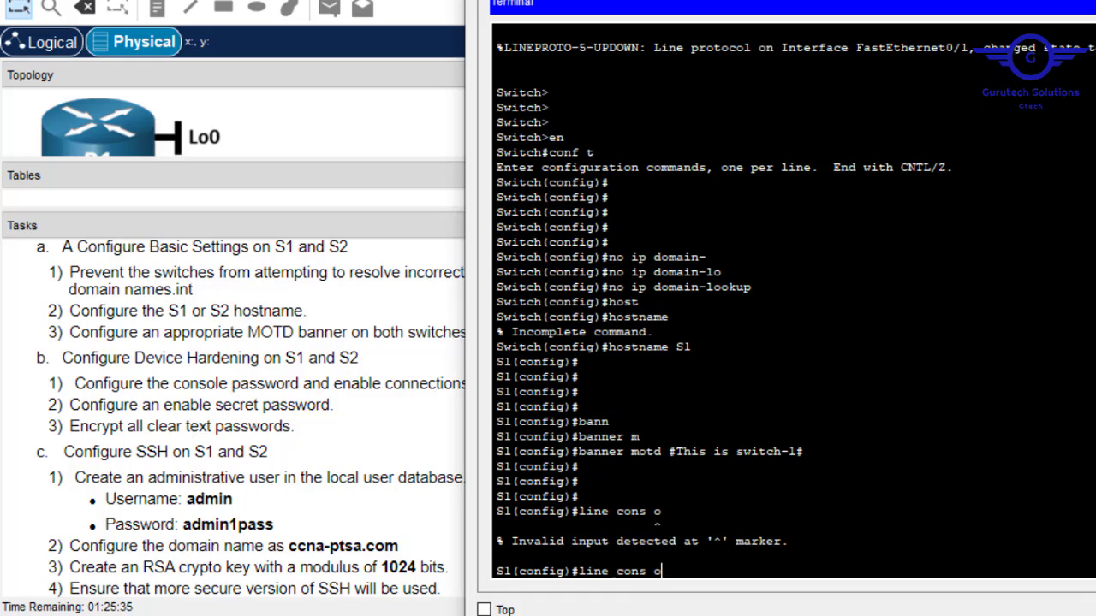
key(BackSpace)
text(0)
key(Return)
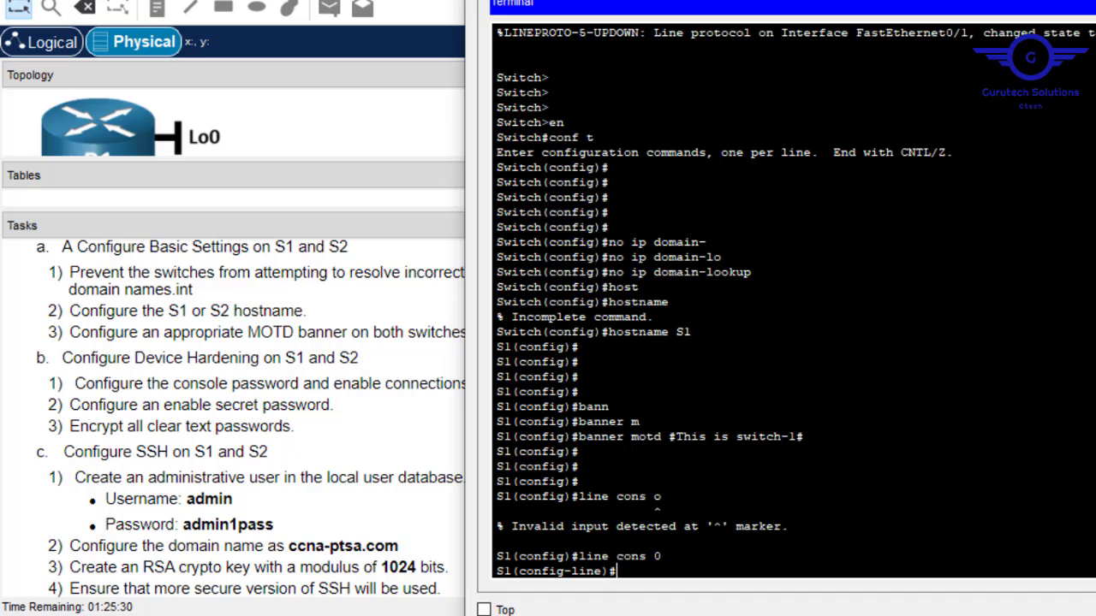
Give console line 0 a password, require login, and return to global configuration.
text(pass)
key(Tab)
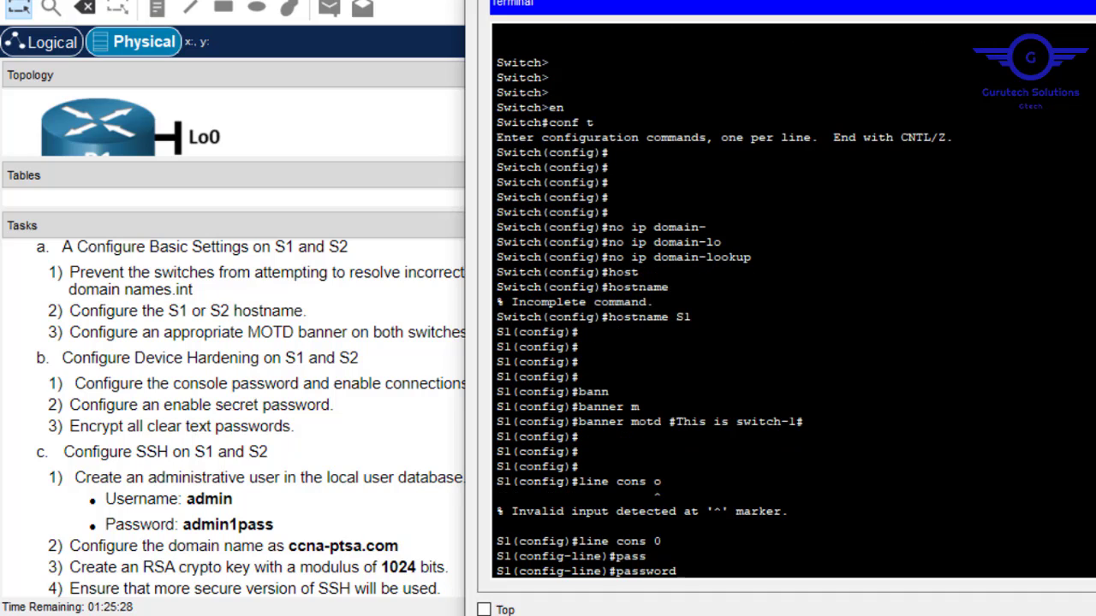
text(cisco)
key(Return)
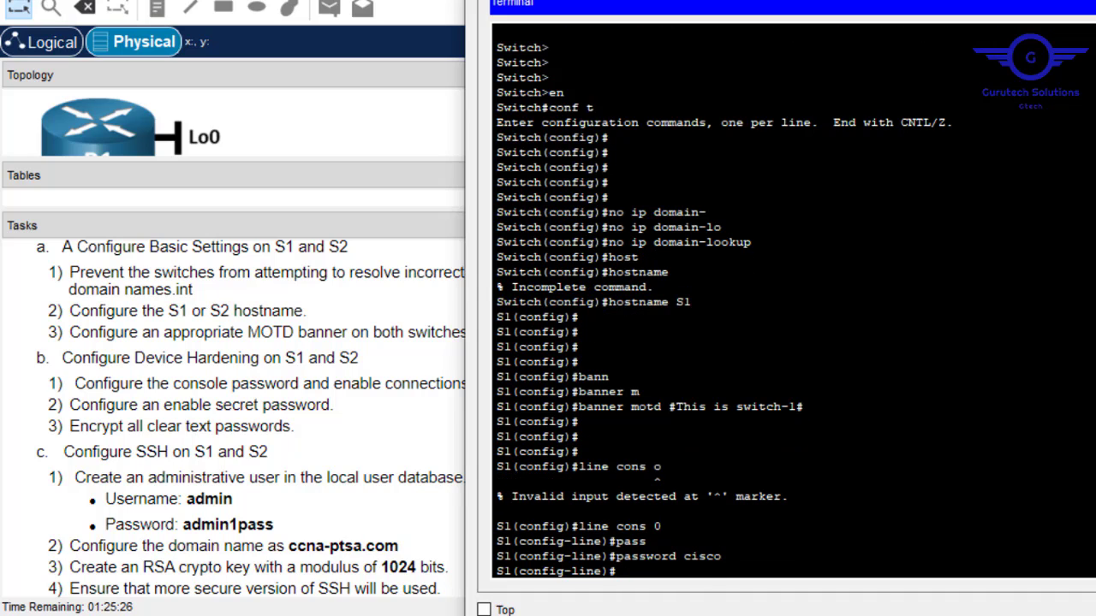
text(login)
key(Return)
text(exit)
key(Return)
key(Return)
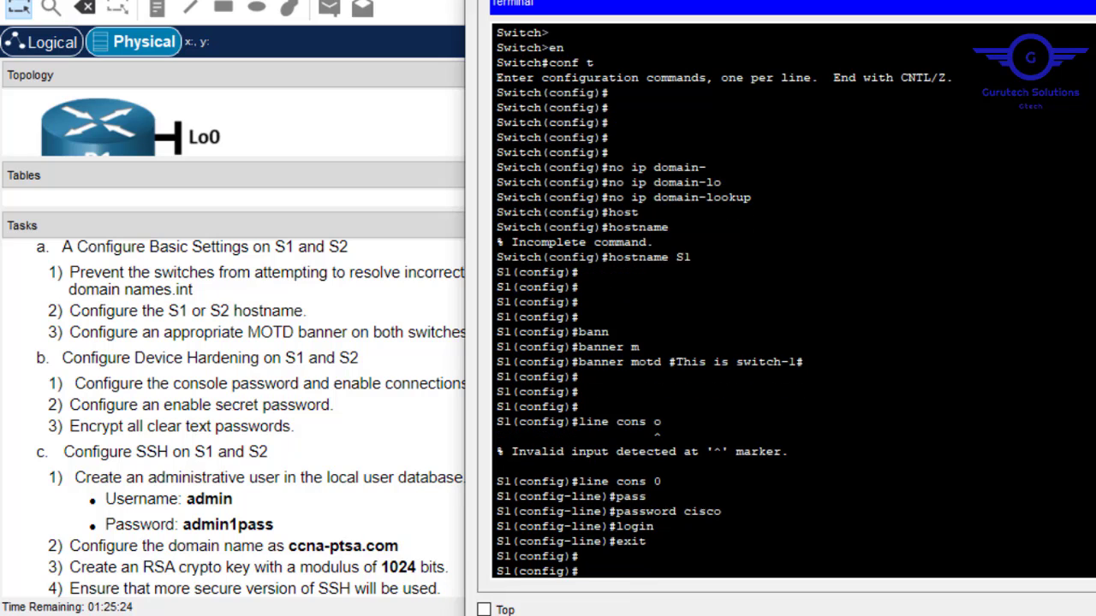
key(Return)
key(Return)
text(enab)
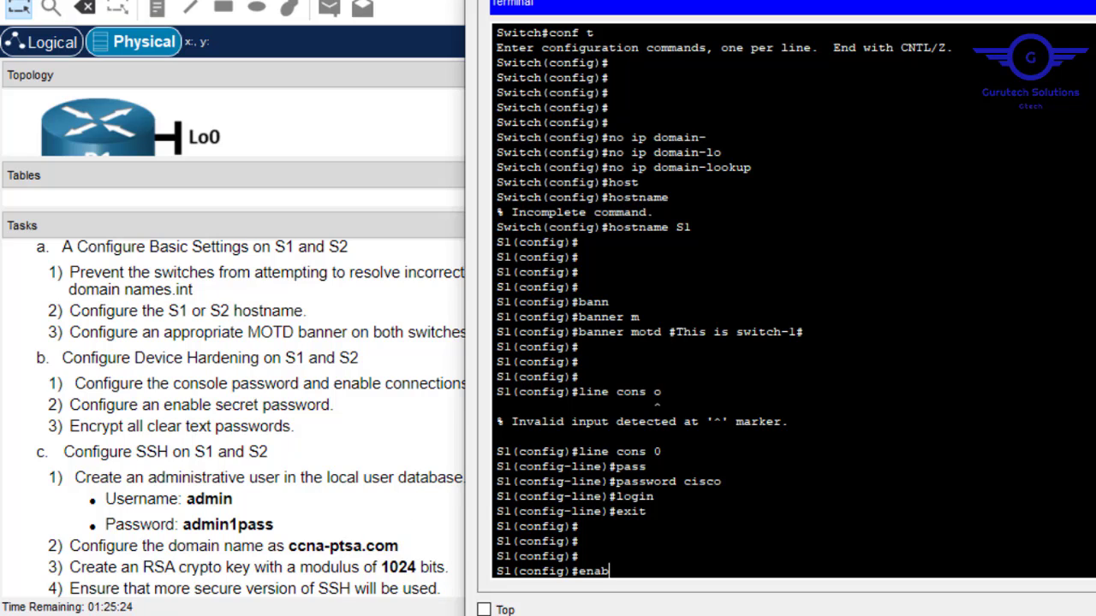
Set an enable secret password on S1.
key(Tab)
text(s)
key(Tab)
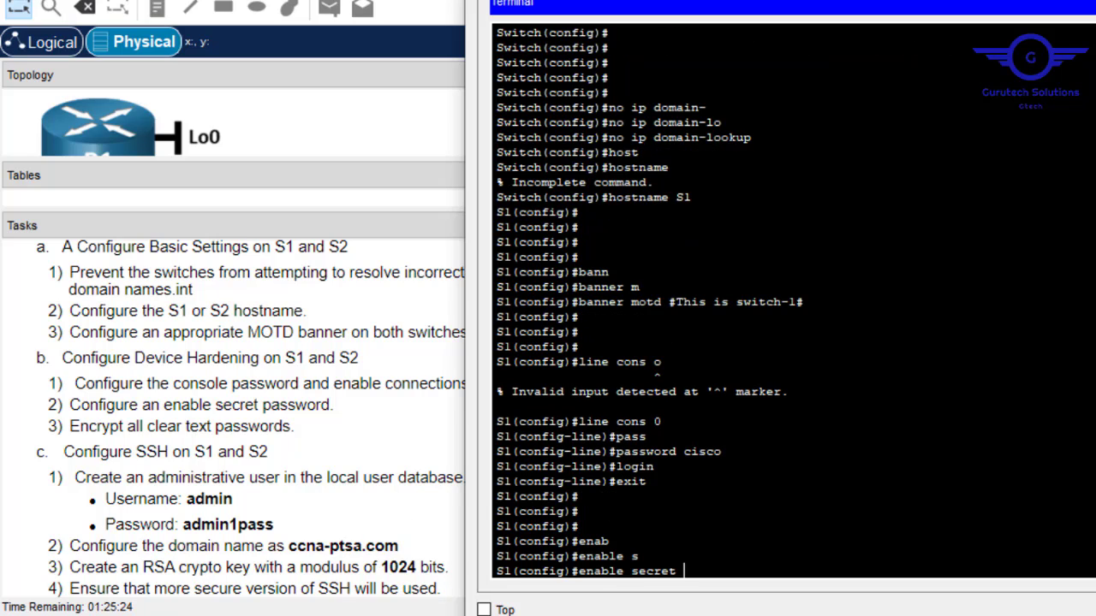
text(cisco)
key(Return)
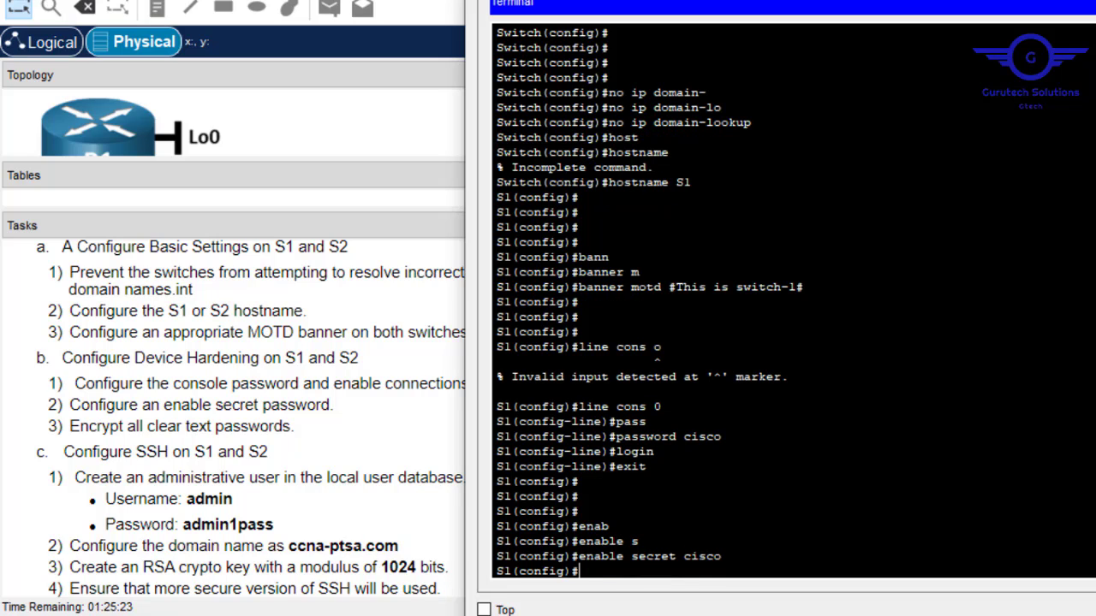
Turn on service password-encryption on S1.
text(servic)
key(Tab)
text(pass)
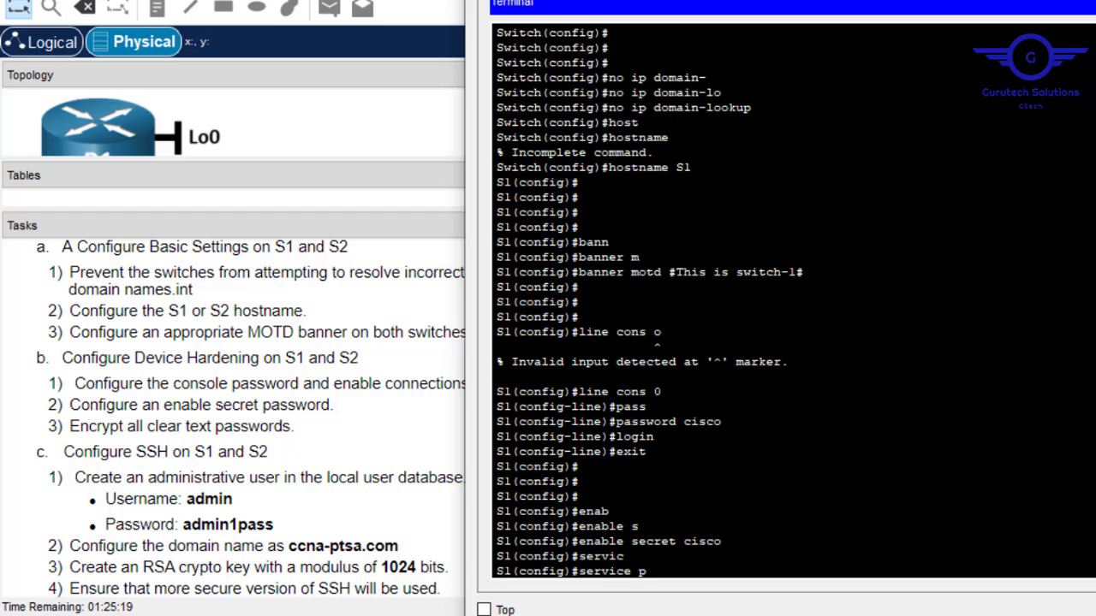
key(Tab)
key(Return)
key(Return)
key(Return)
key(Return)
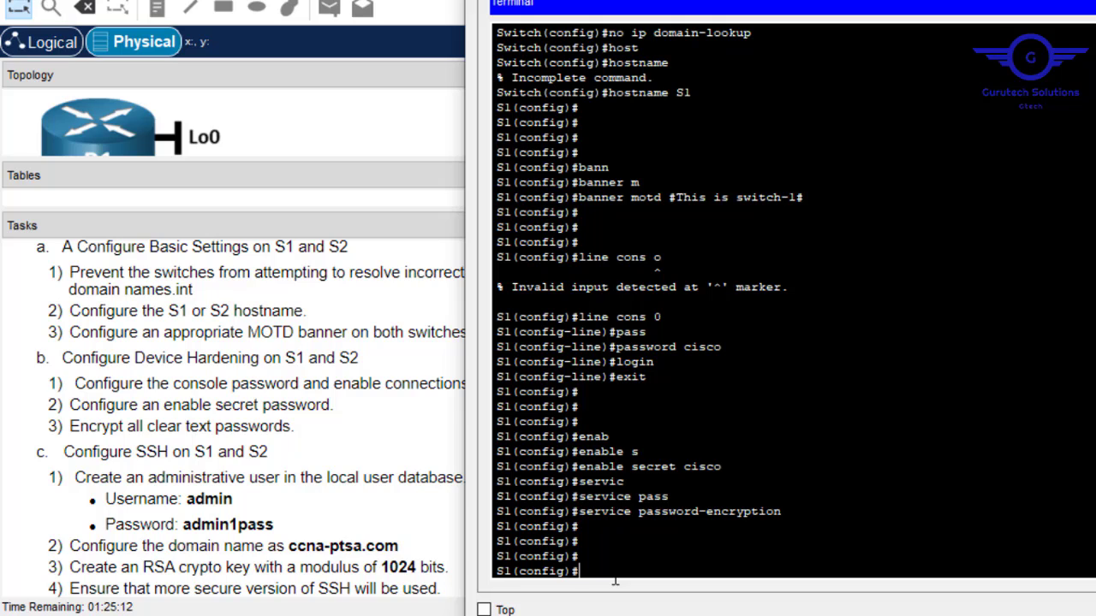
Create a local user named admin with its password on S1.
text(user)
key(Tab)
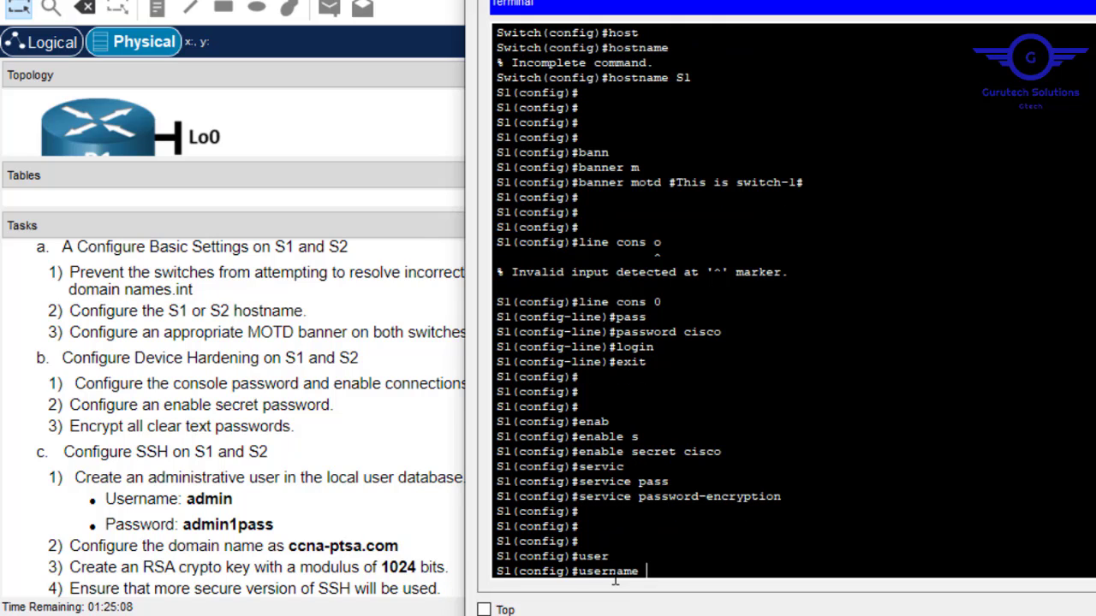
text(admin pass)
key(Tab)
text(a)
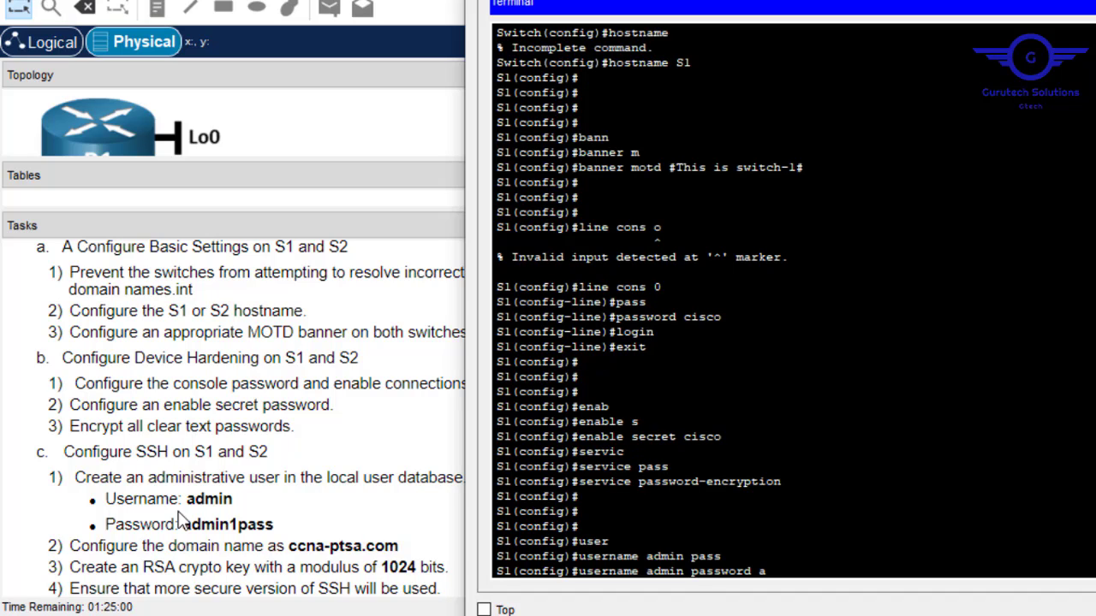
text(dmin1pass)
key(Return)
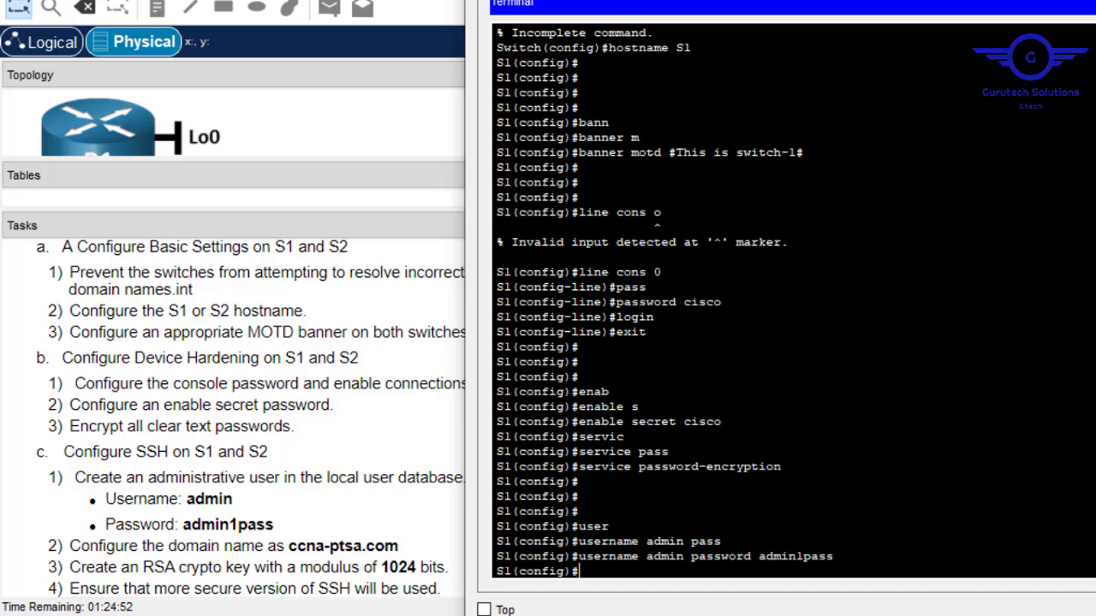
Set the IP domain name to ccna-ptsa.com, pasted from the task instructions.
text(ip domain-n)
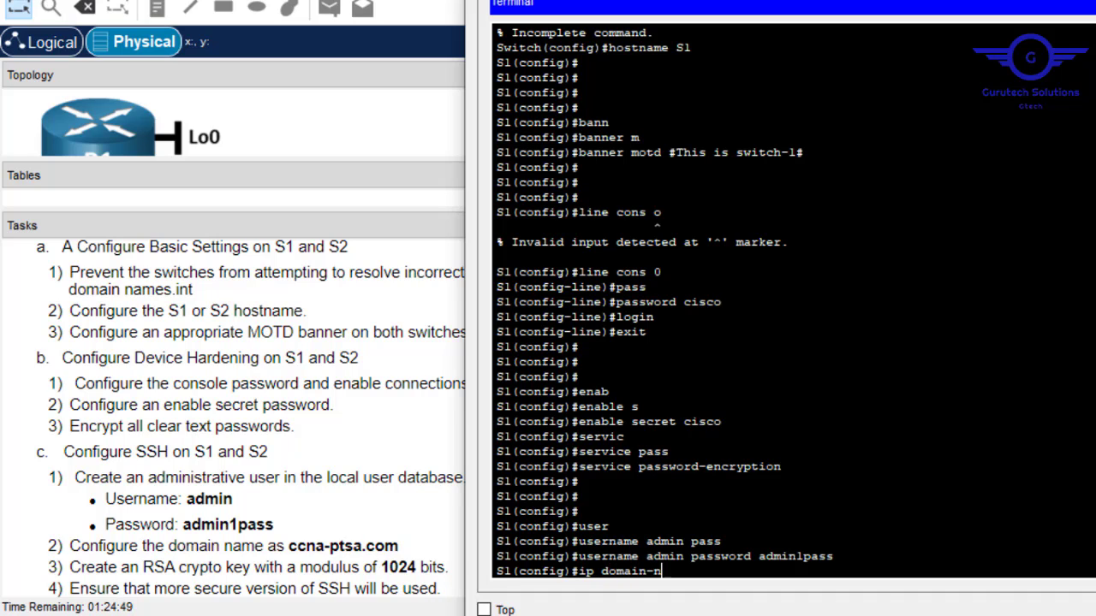
key(Tab)
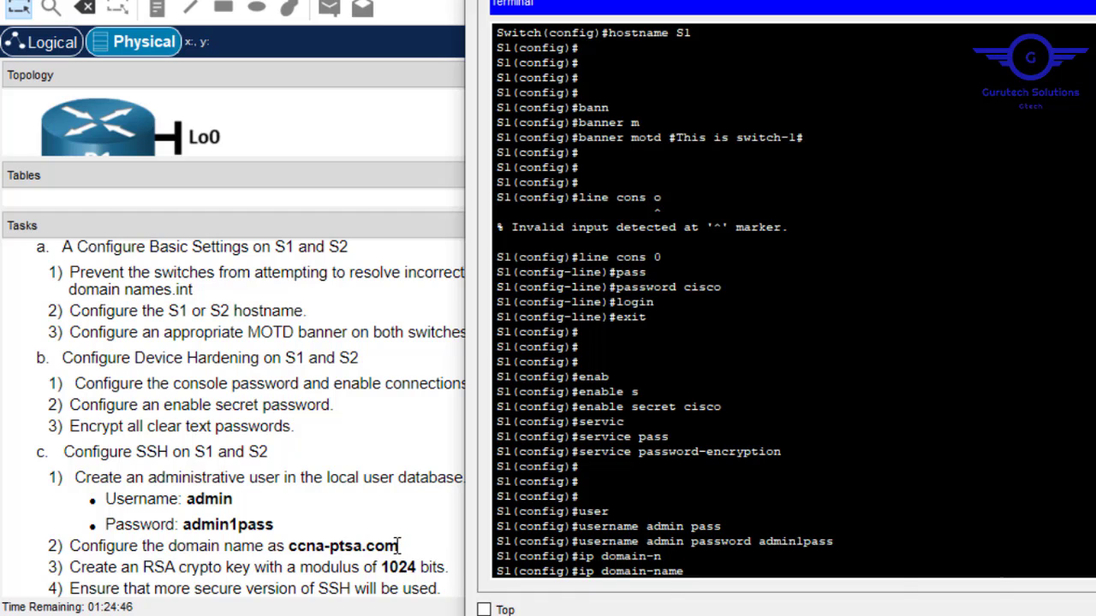
drag(398, 545, 291, 548)
right_click(291, 547)
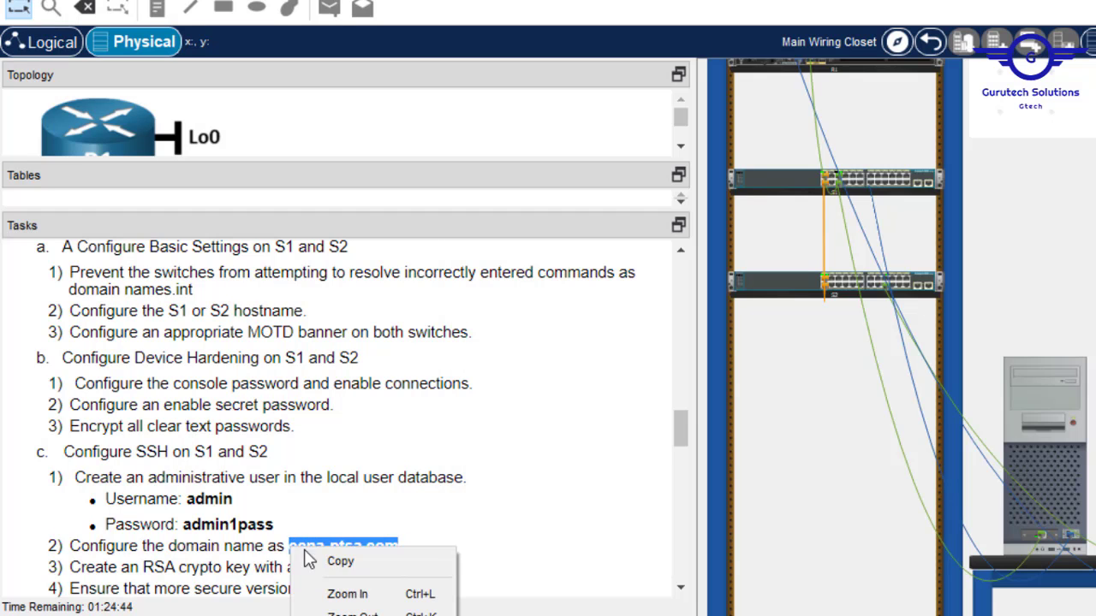
click(335, 560)
click(1072, 452)
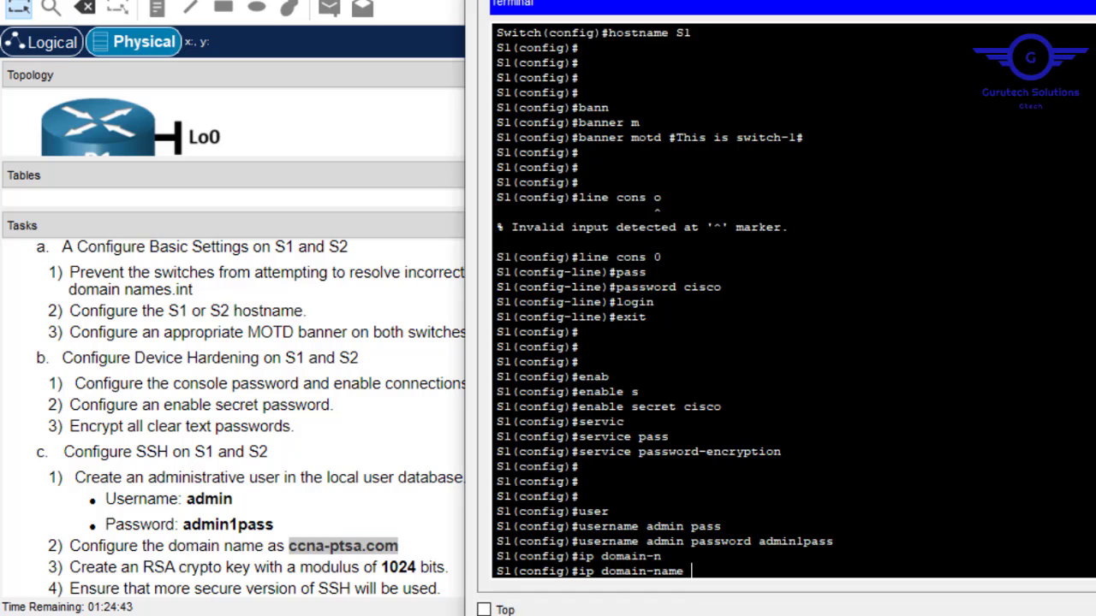
right_click(866, 452)
click(917, 487)
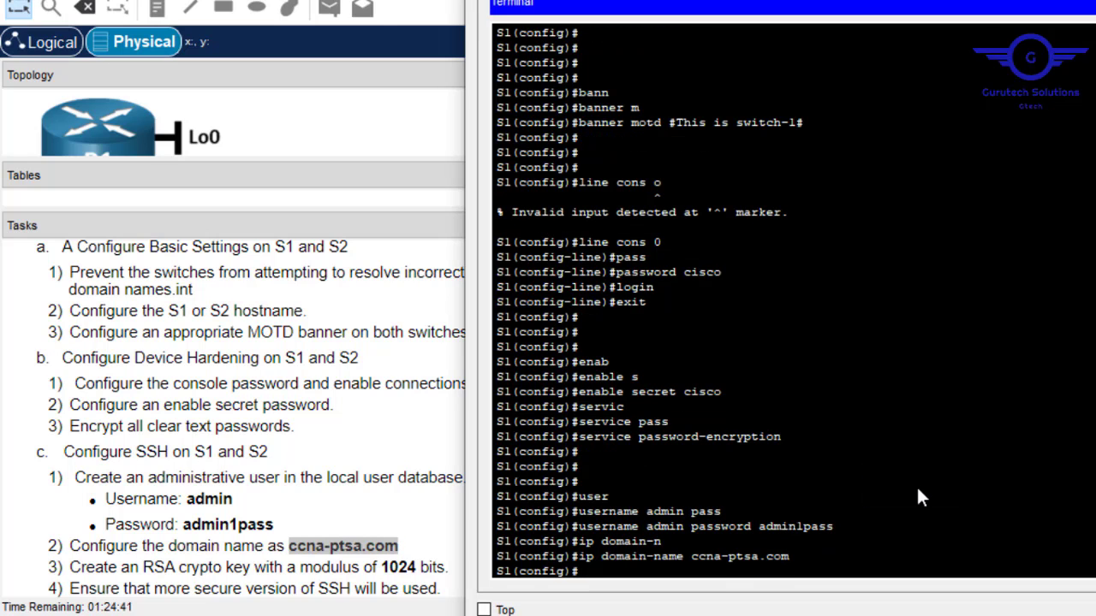
Generate 1024-bit RSA crypto keys on S1.
text(cry)
key(Tab)
text(k)
key(Tab)
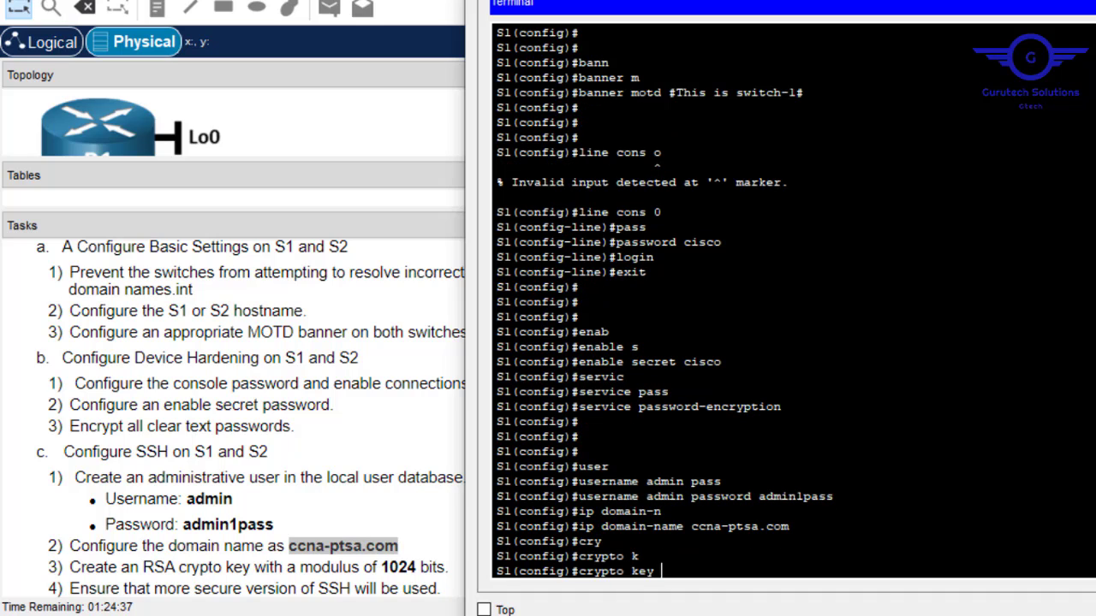
text(g)
key(Tab)
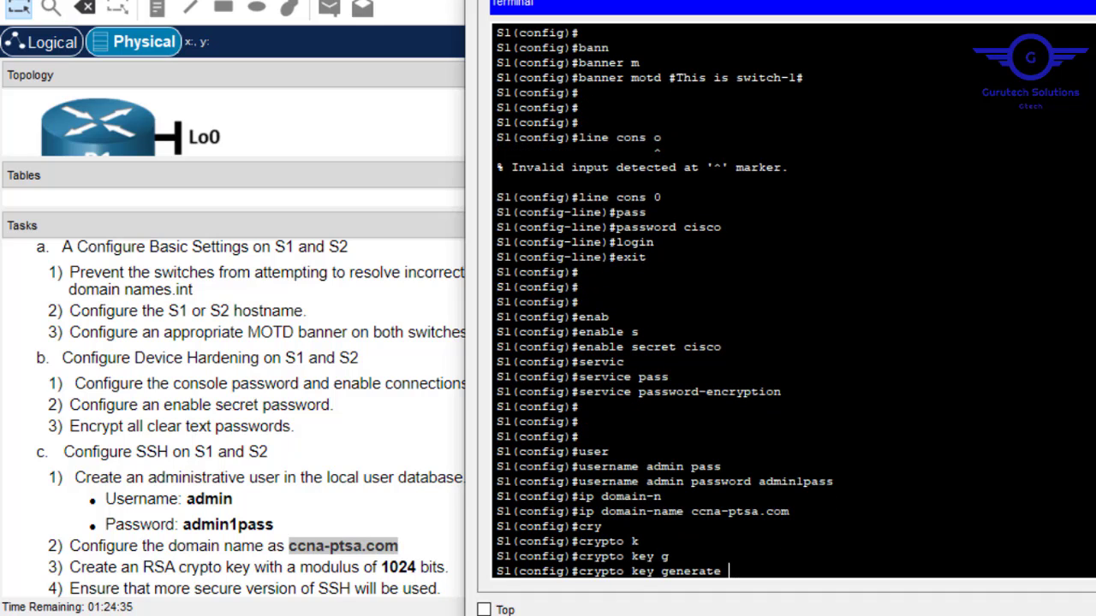
text(rs)
key(Tab)
key(Return)
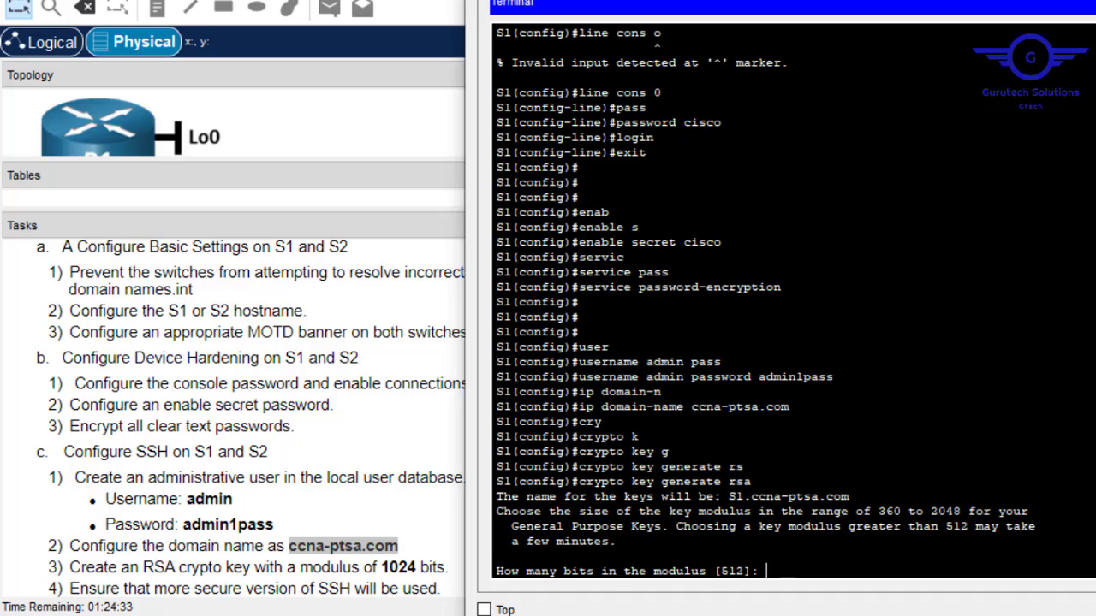
text(1024)
key(Return)
key(Return)
Make vty lines 0–15 authenticate against the local user database.
text(l)
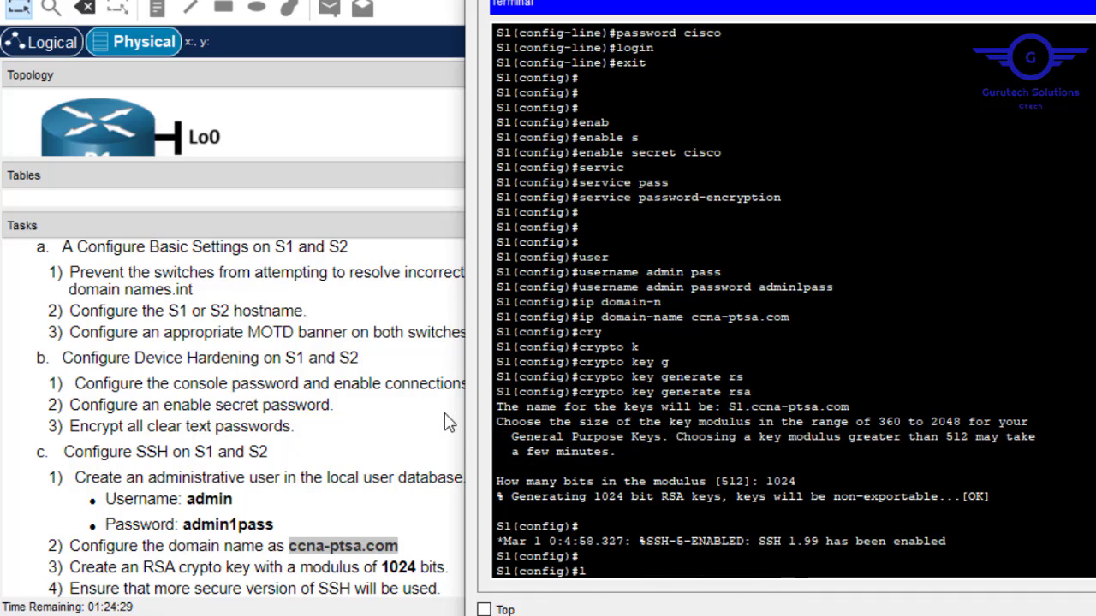
text(ine vty 09 l)
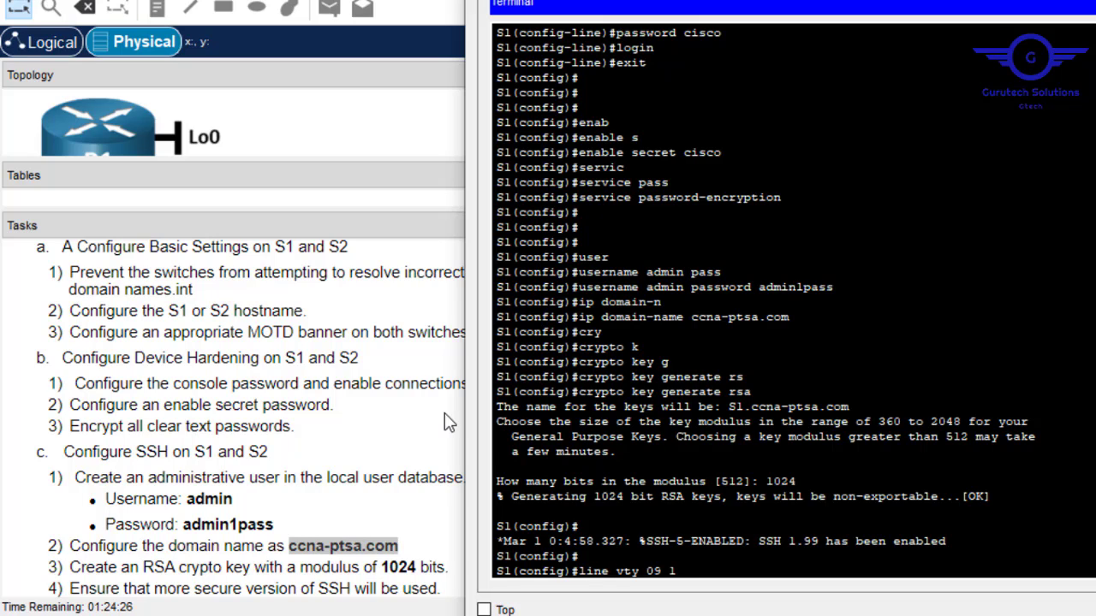
key(BackSpace)
key(BackSpace)
key(BackSpace)
key(BackSpace)
text(15)
key(Return)
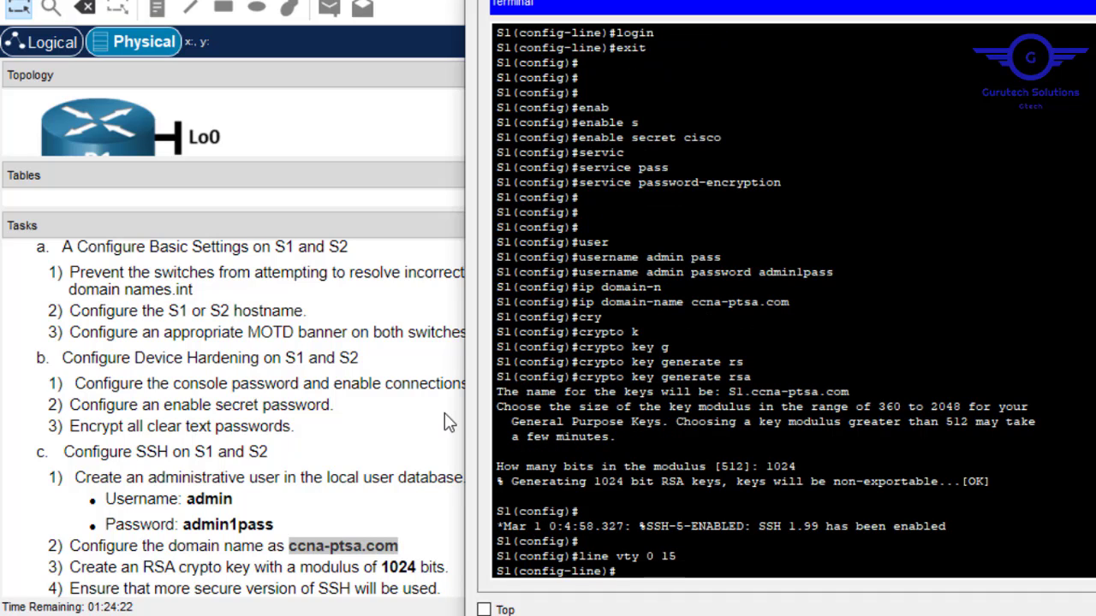
text(log)
key(Tab)
text(in loc)
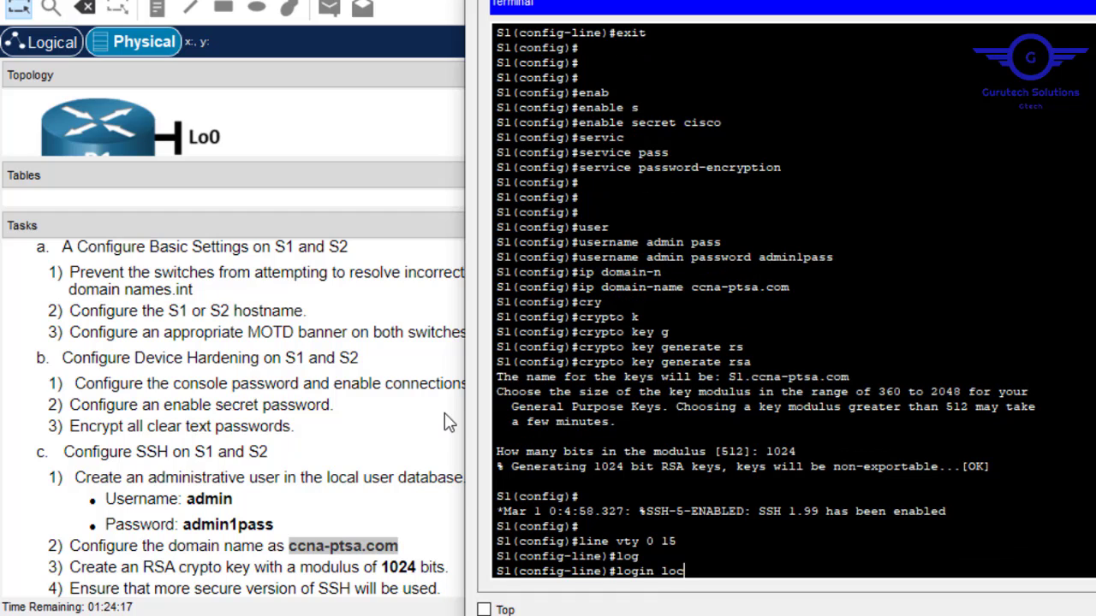
key(Tab)
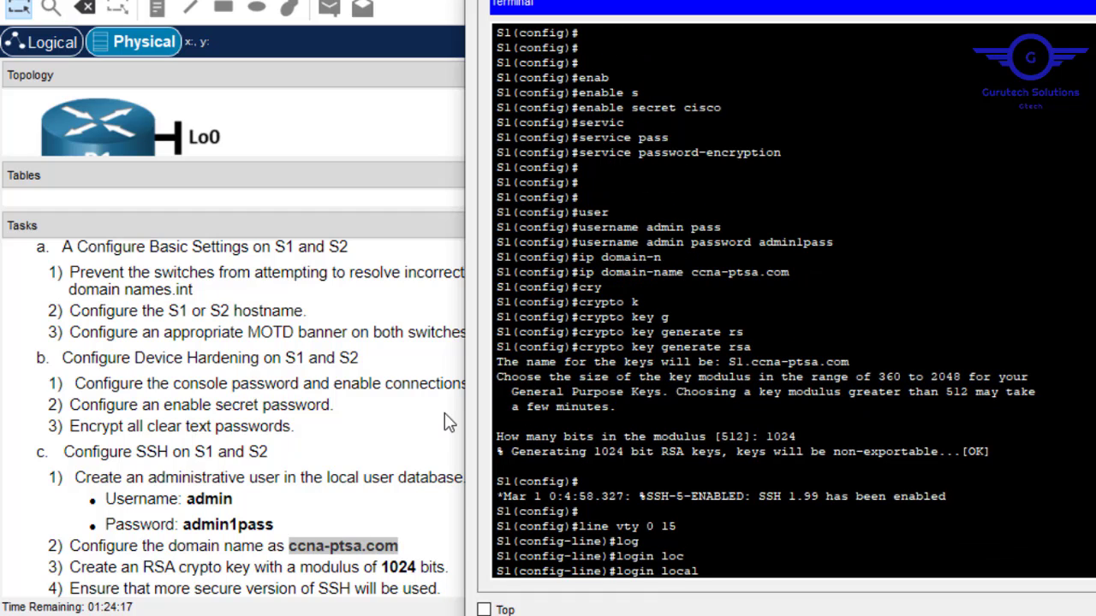
key(Return)
Restrict vty lines 0–15 to SSH connections only with transport input ssh.
text(trans)
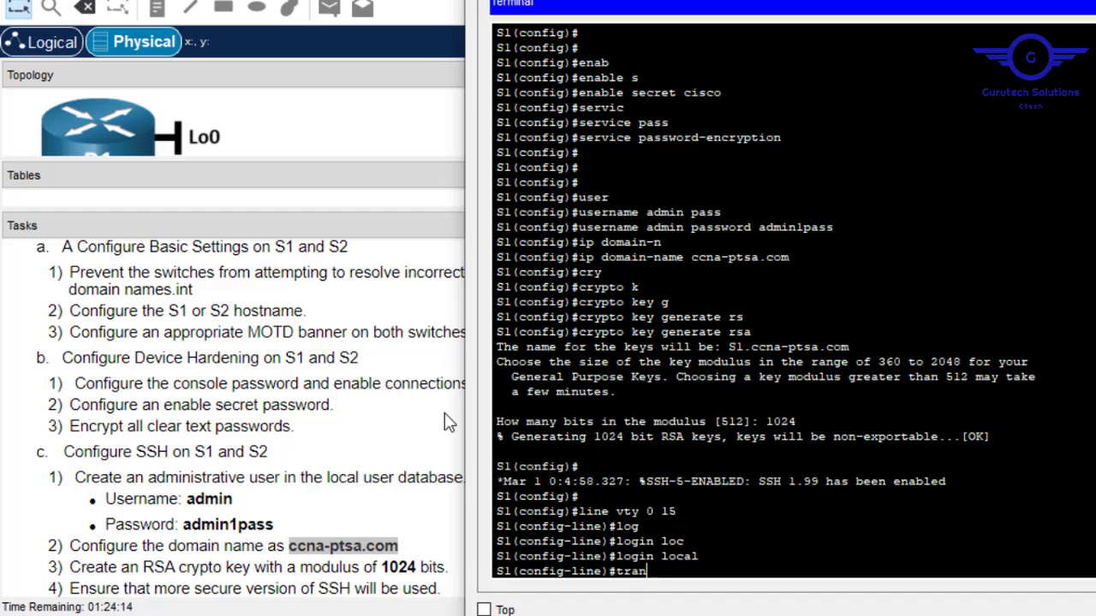
key(Tab)
text(in)
key(Tab)
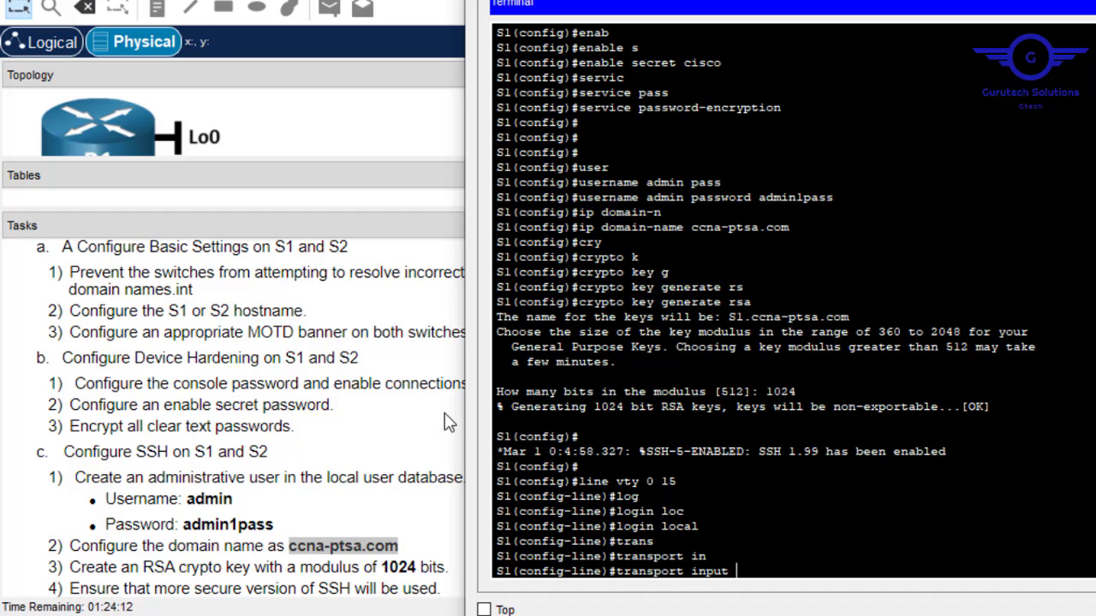
text(s)
key(Tab)
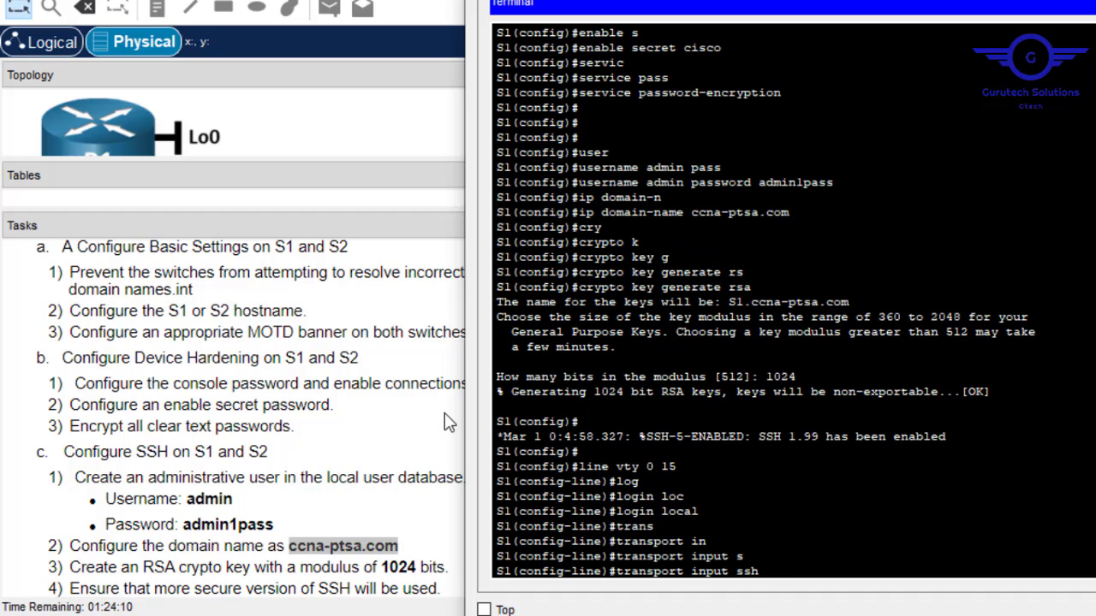
key(Return)
Leave line configuration and save the running configuration with do wr.
text(ex)
key(Return)
key(Return)
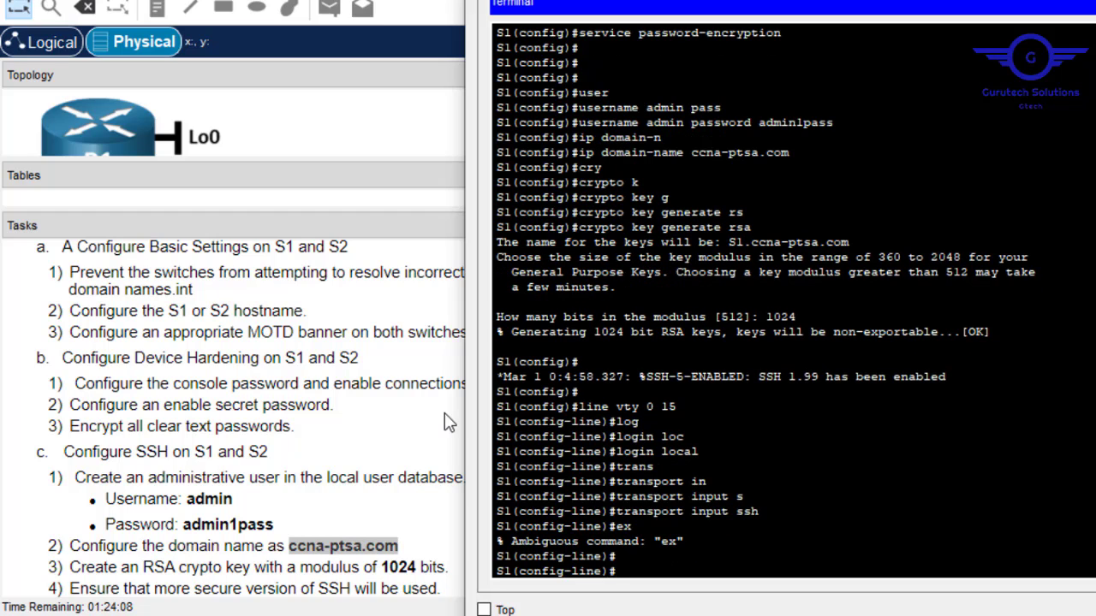
text(exit)
key(Return)
key(Return)
key(Return)
key(Return)
text(d)
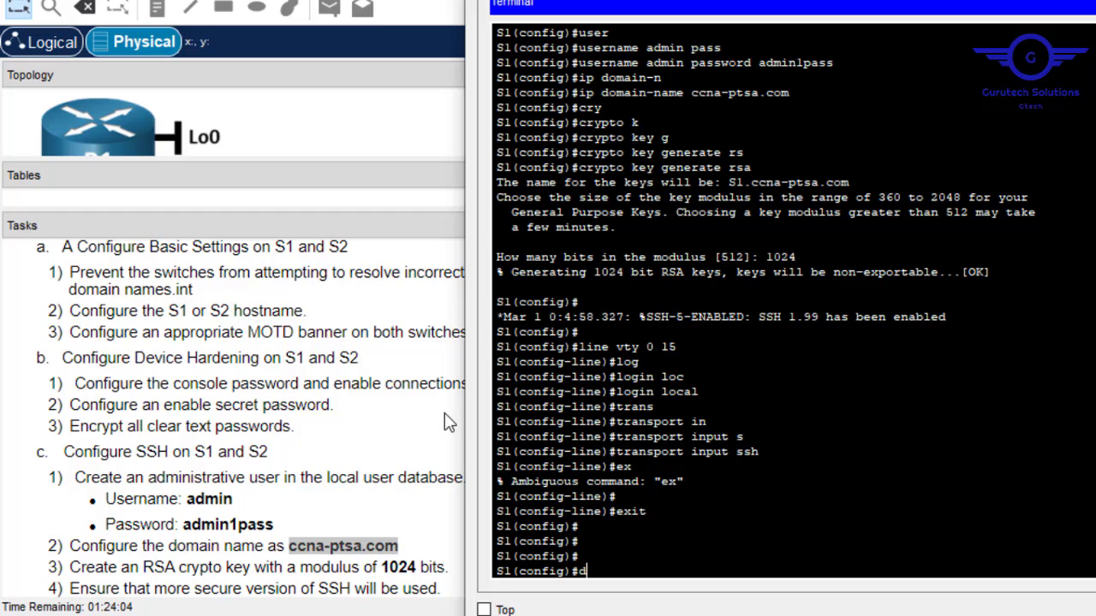
text(o wr)
key(Return)
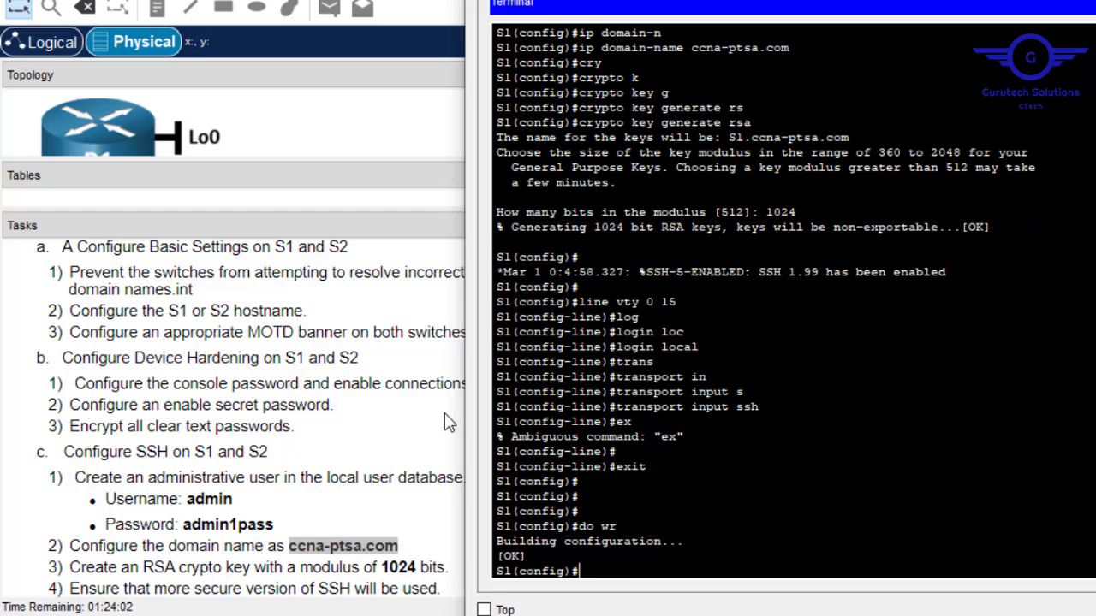
click(254, 591)
View both switches' rear panels and move PC-A's console cable from S1's console port to S2's.
click(681, 591)
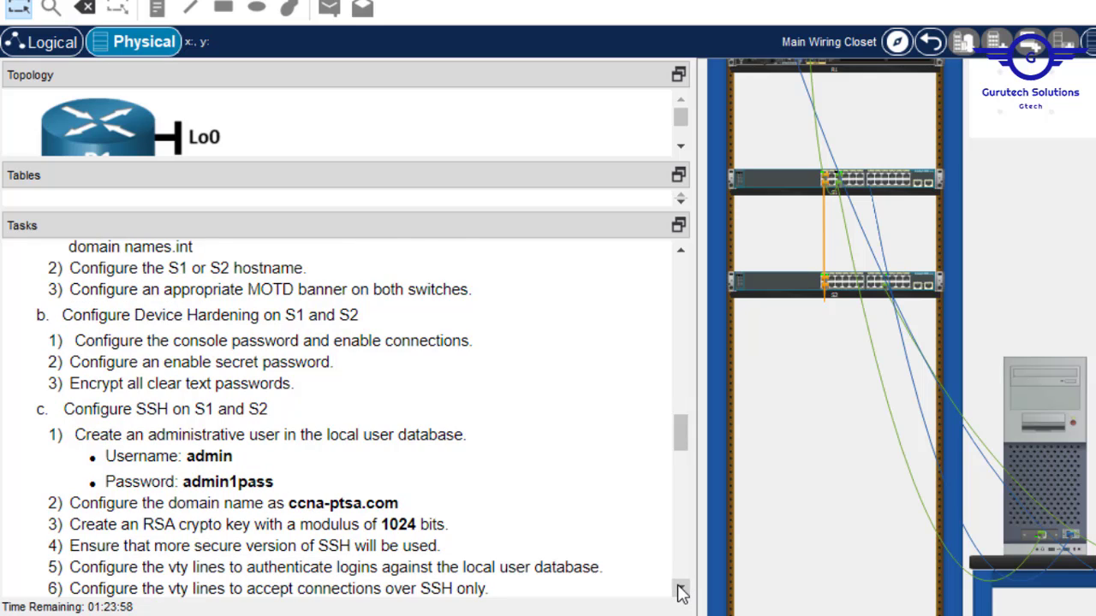
click(681, 590)
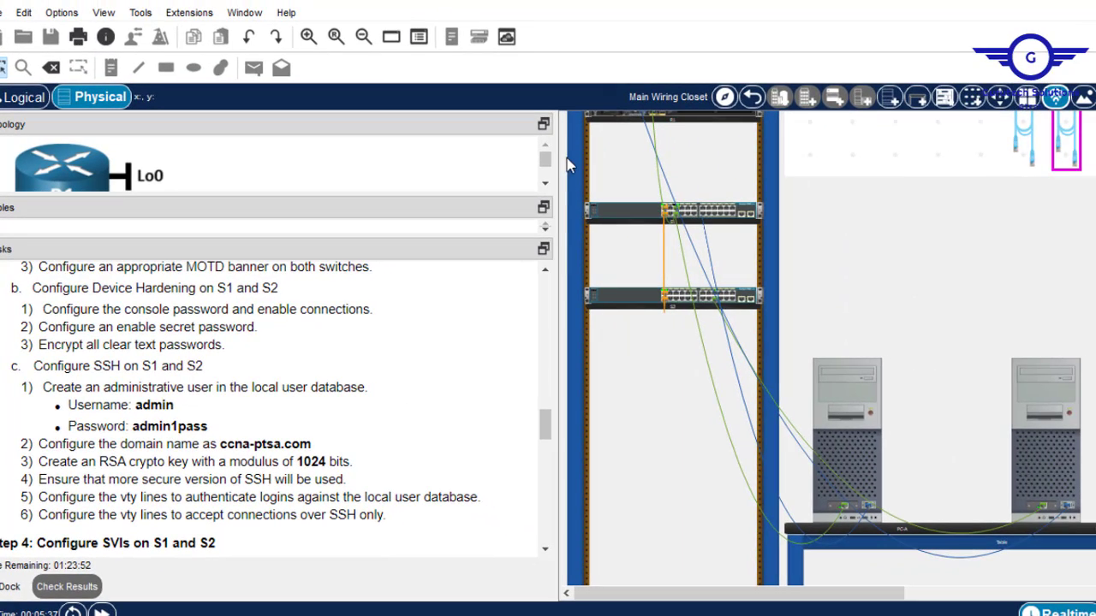
scroll(744, 274, up, 3)
right_click(631, 462)
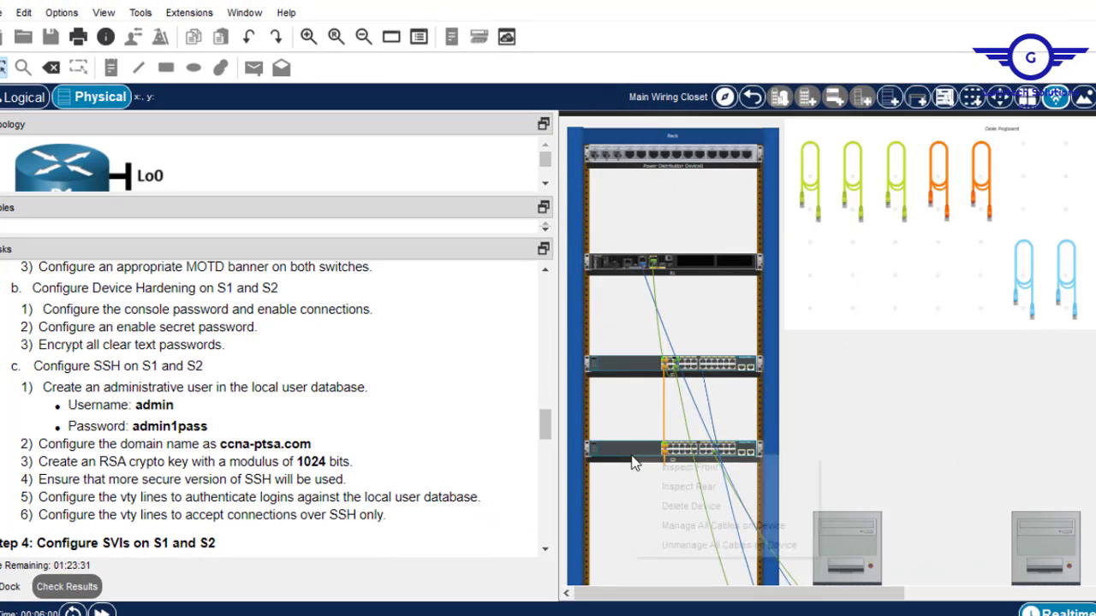
click(676, 486)
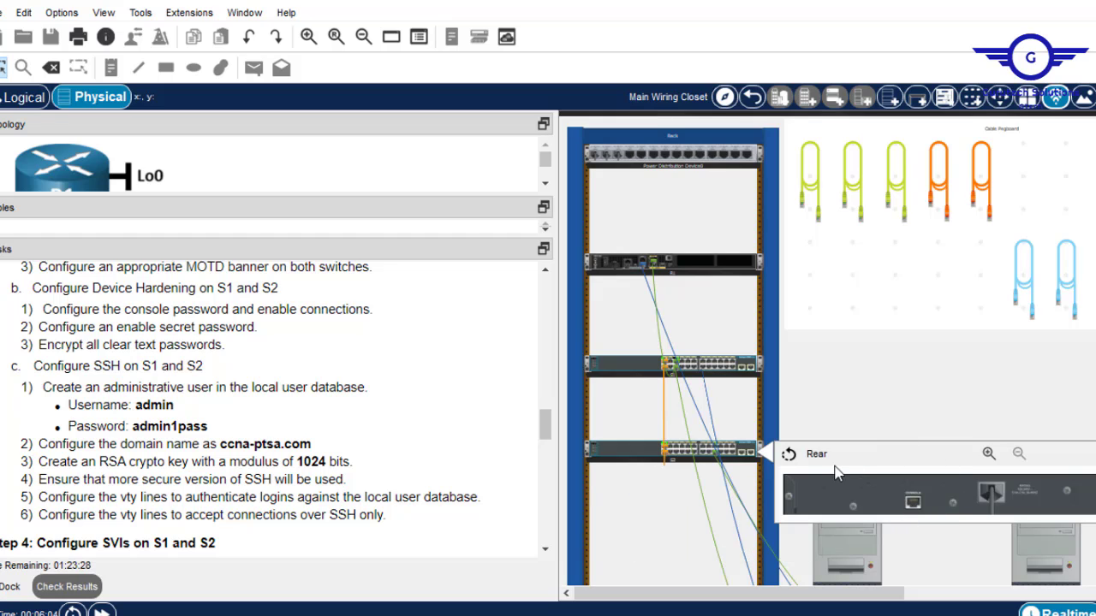
scroll(805, 363, up, 4)
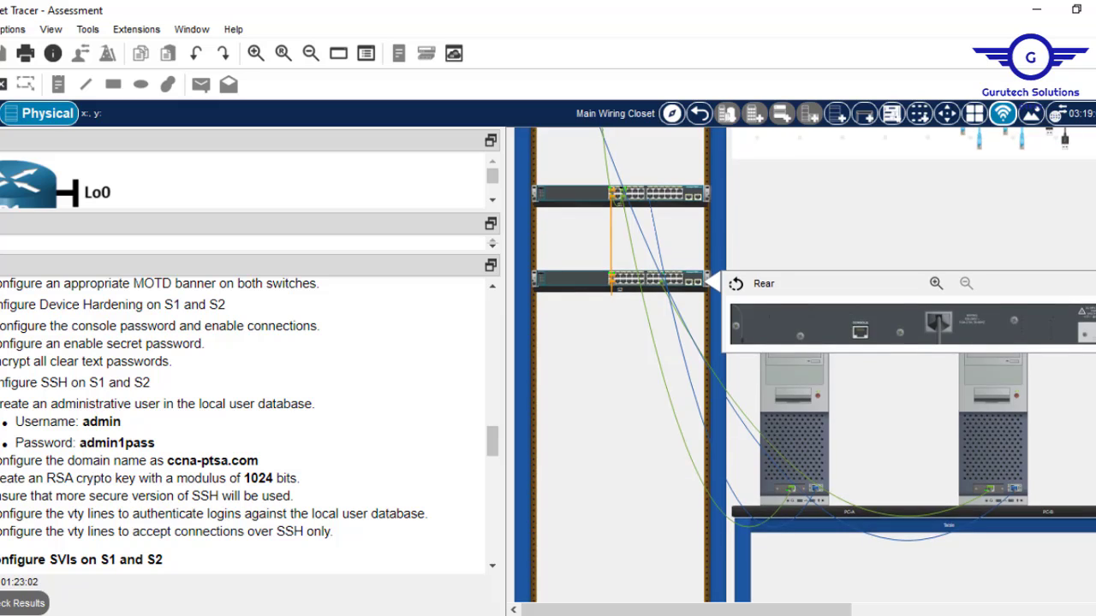
scroll(813, 359, down, 1)
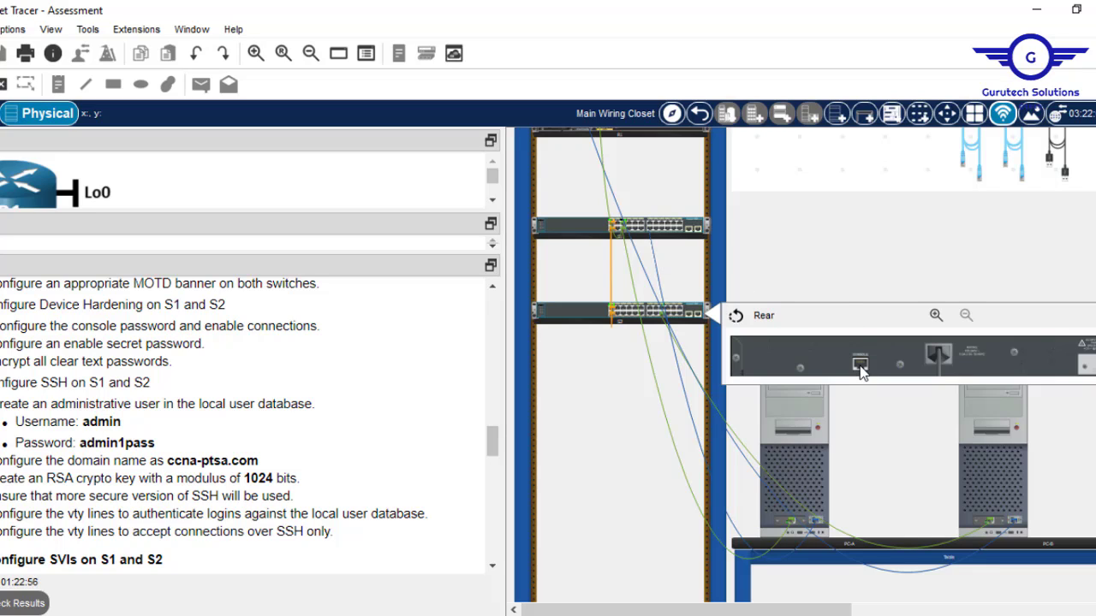
right_click(666, 229)
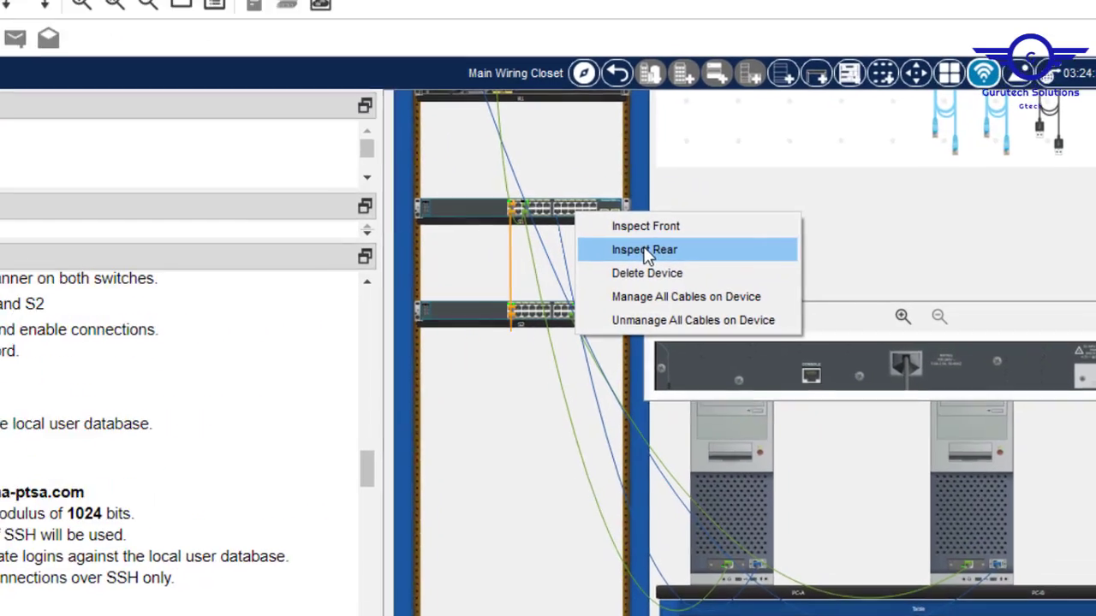
click(719, 267)
drag(762, 272, 760, 399)
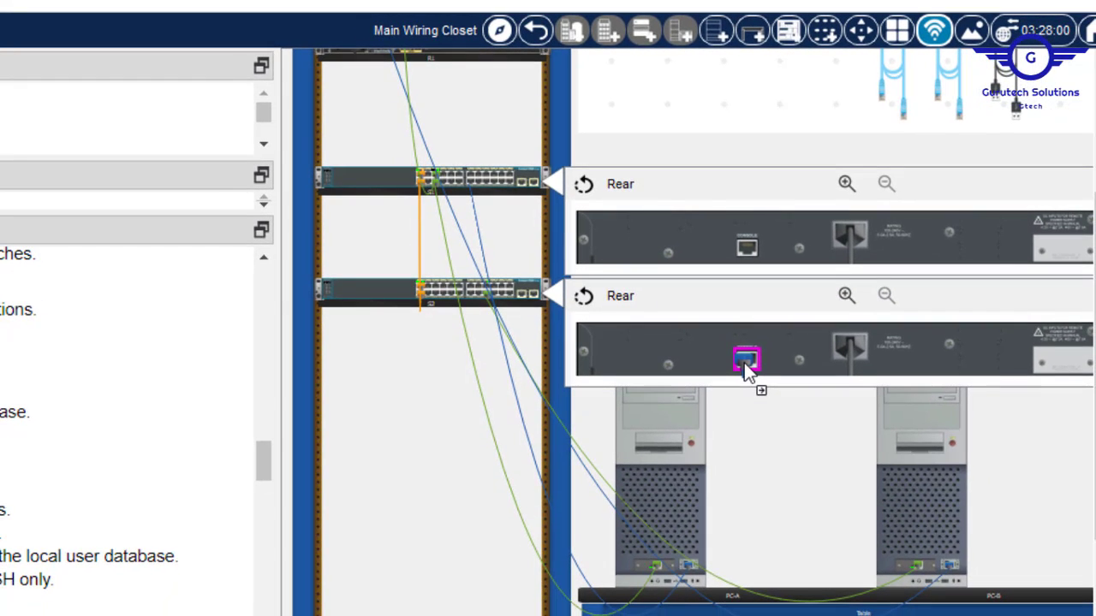
click(746, 363)
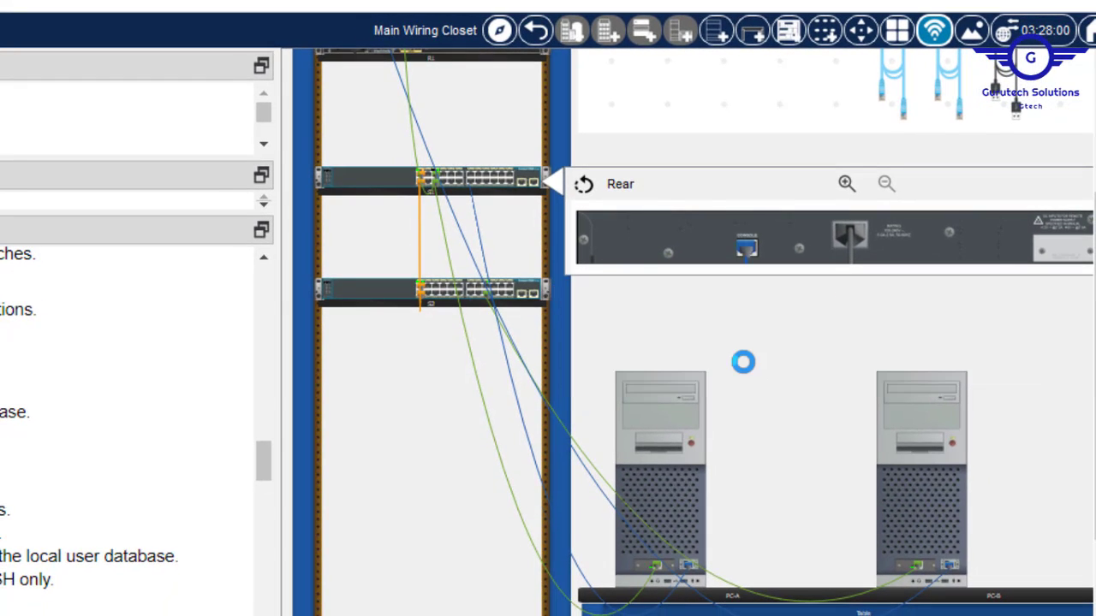
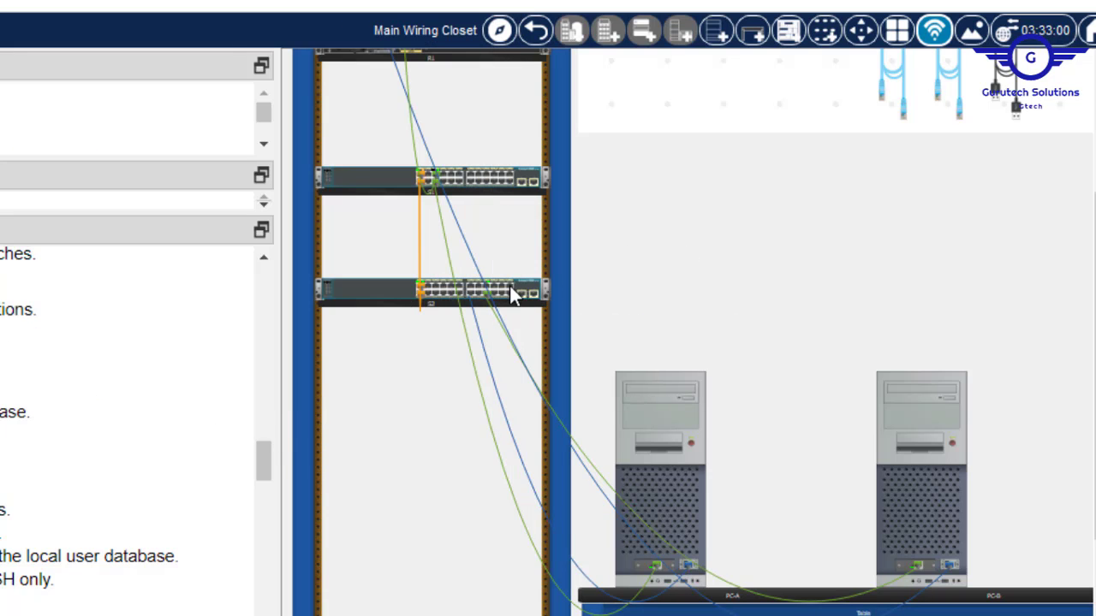
Recheck both switches' rear panels and seat PC-A's console cable in S2's console port.
right_click(511, 286)
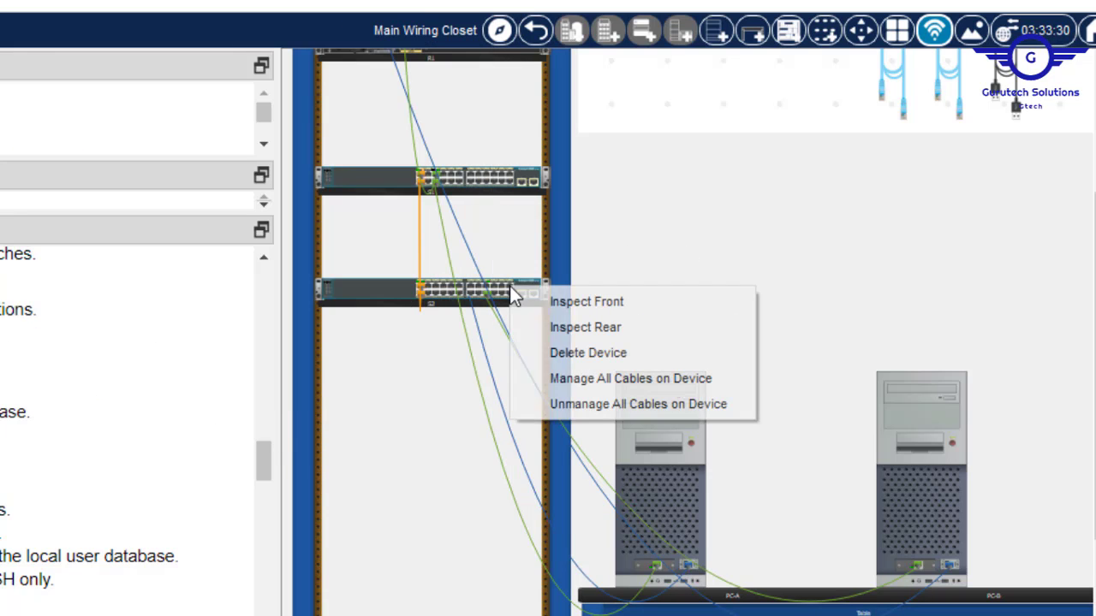
click(576, 334)
right_click(490, 182)
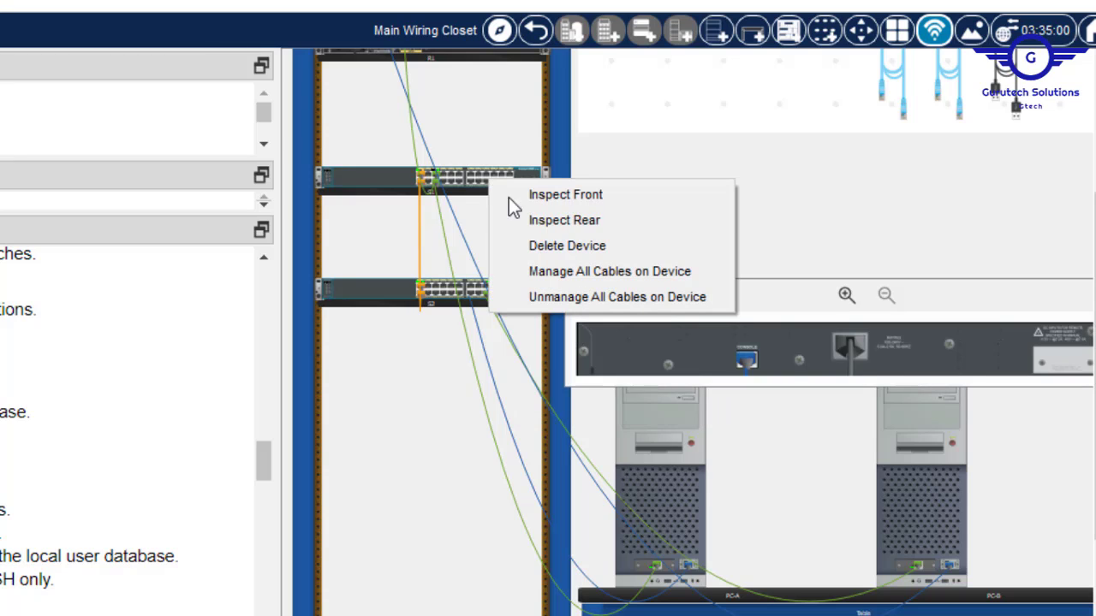
click(509, 220)
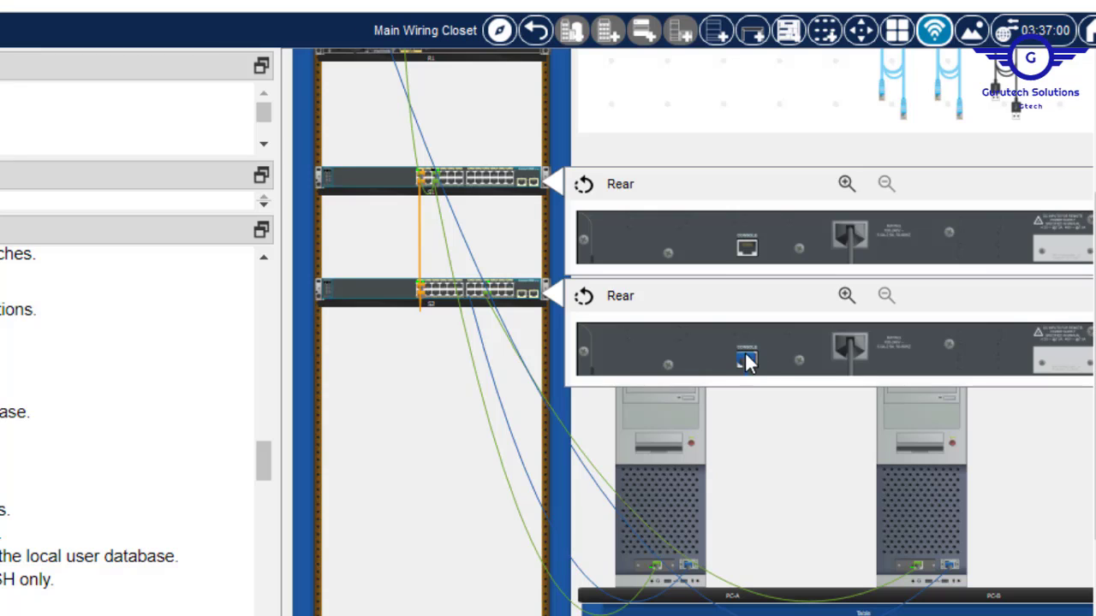
drag(747, 361, 744, 251)
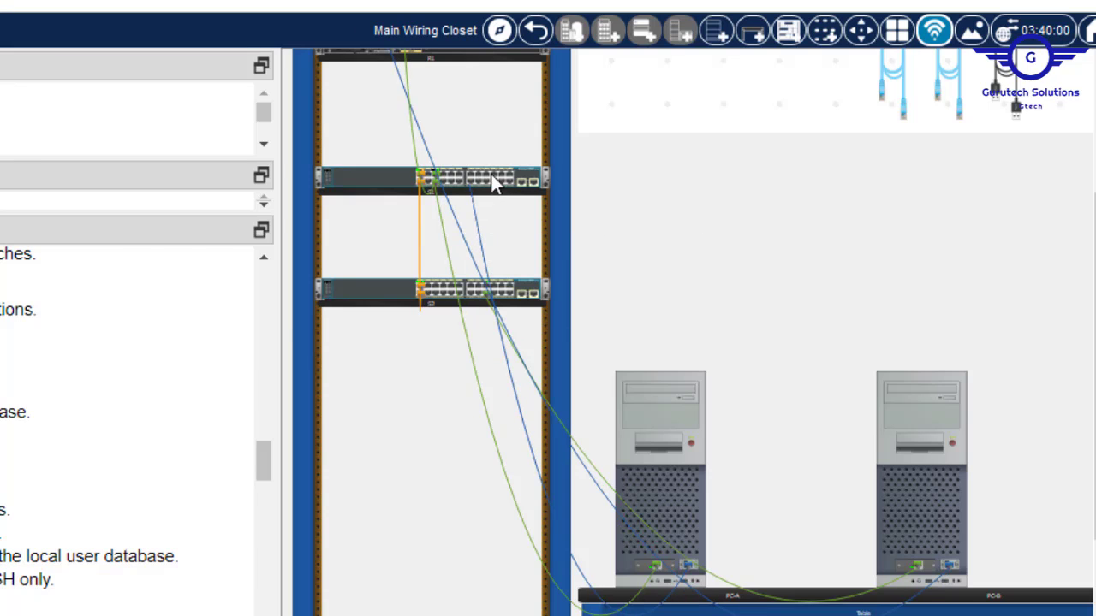
mouse_move(520, 305)
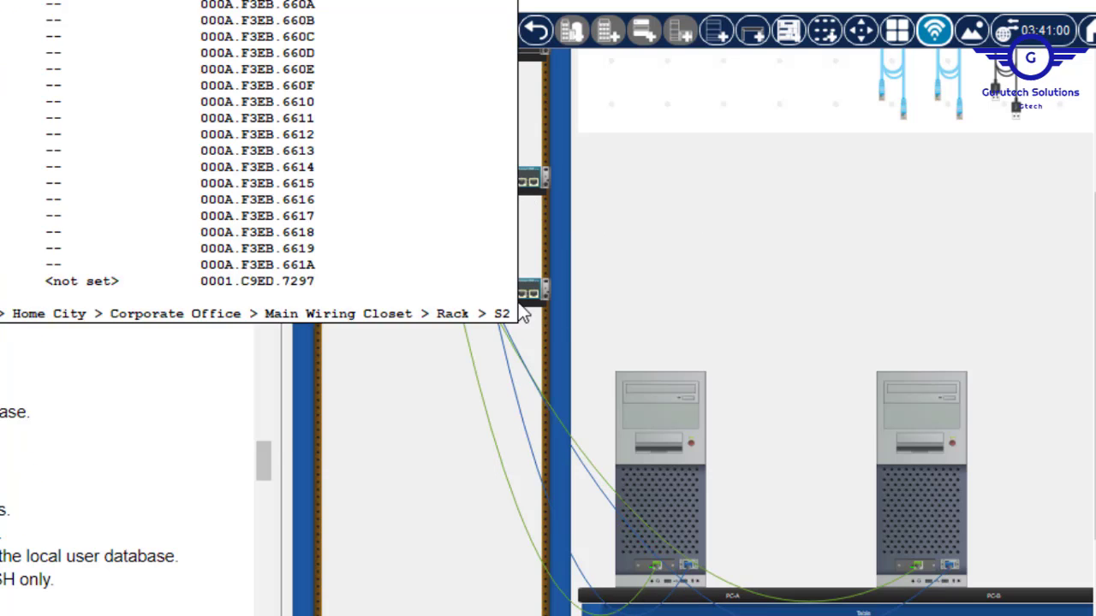
right_click(505, 167)
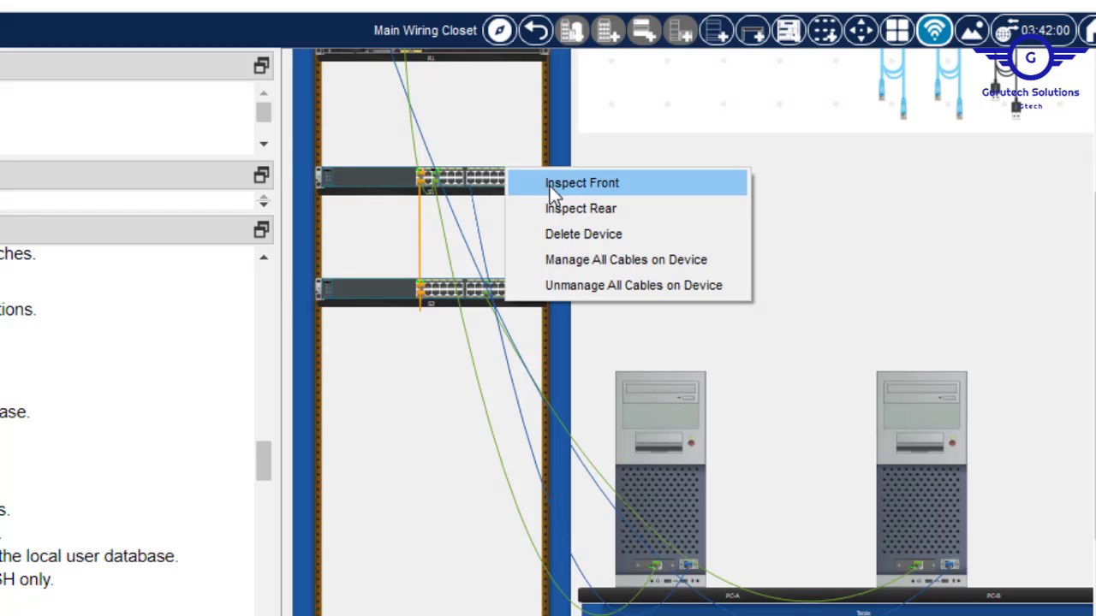
click(563, 209)
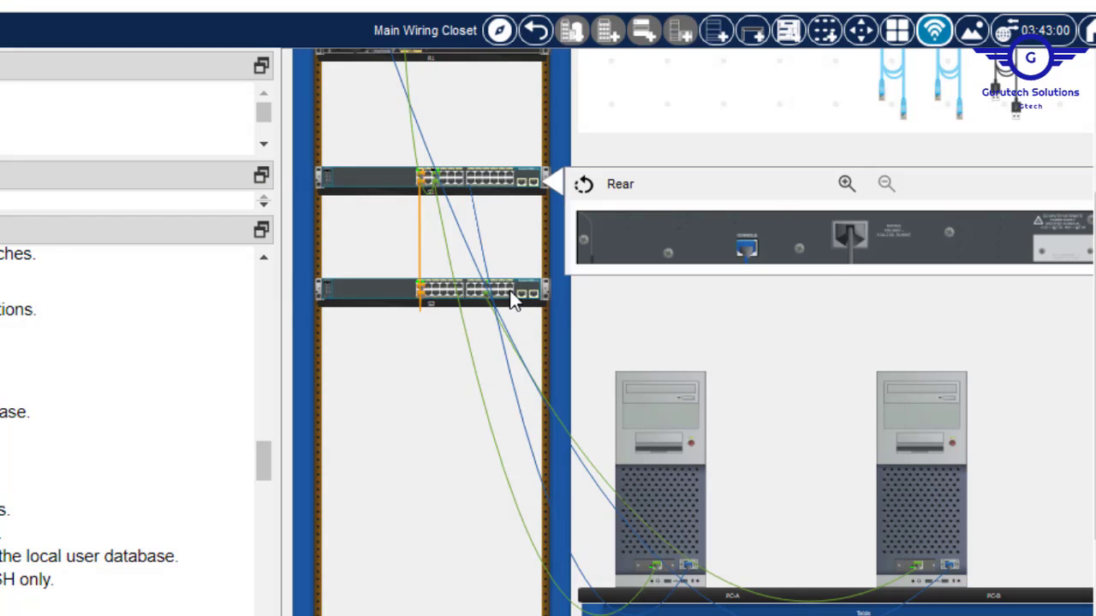
right_click(508, 290)
click(566, 332)
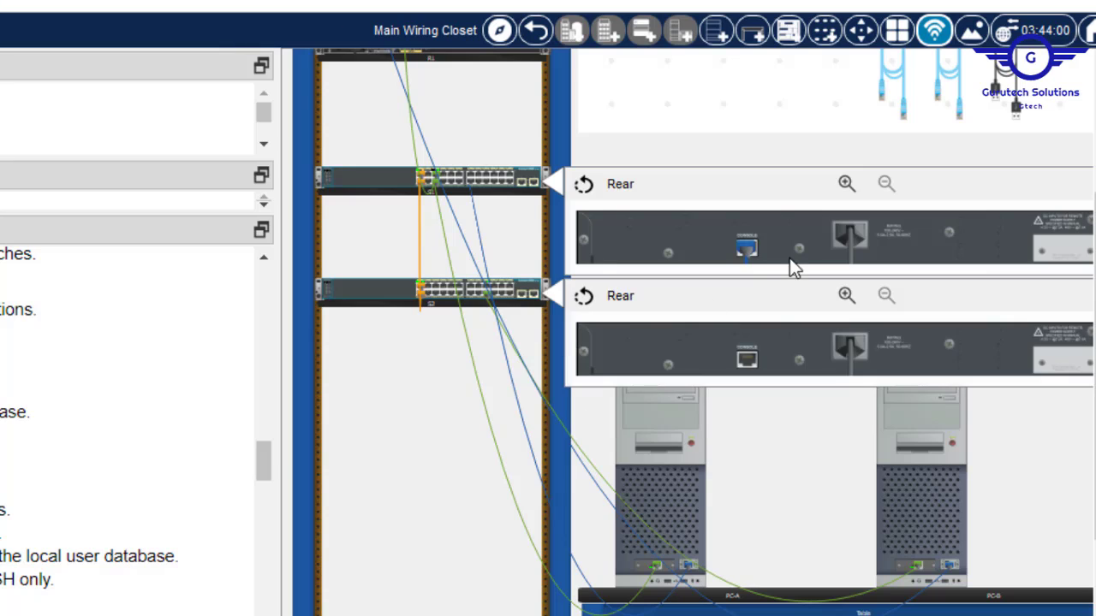
click(750, 368)
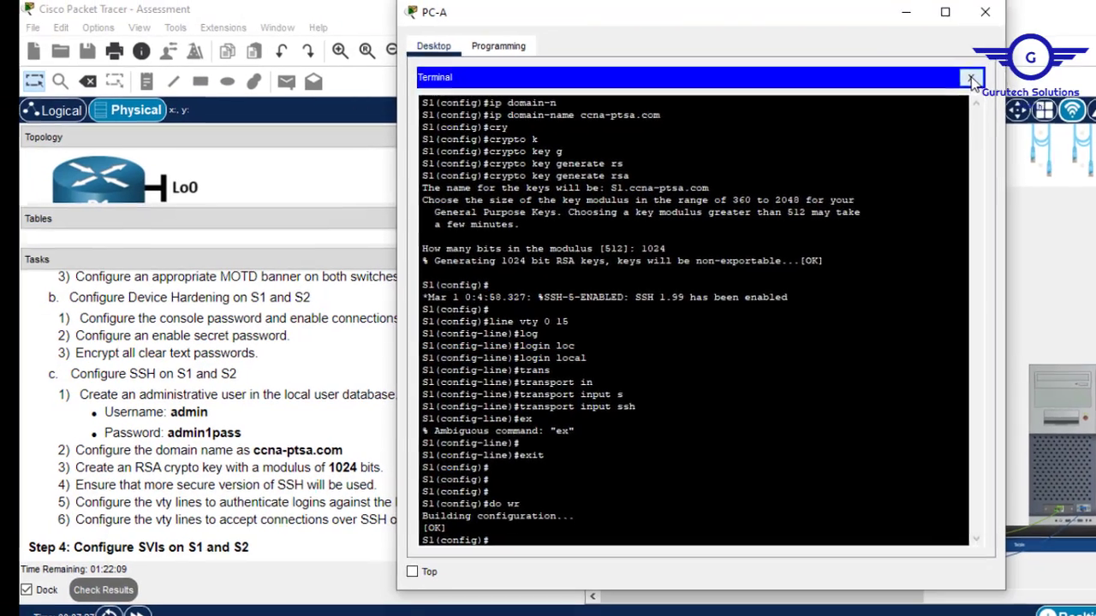
Open PC-A's Terminal with default settings and enter global configuration mode on the switch.
click(973, 82)
click(804, 112)
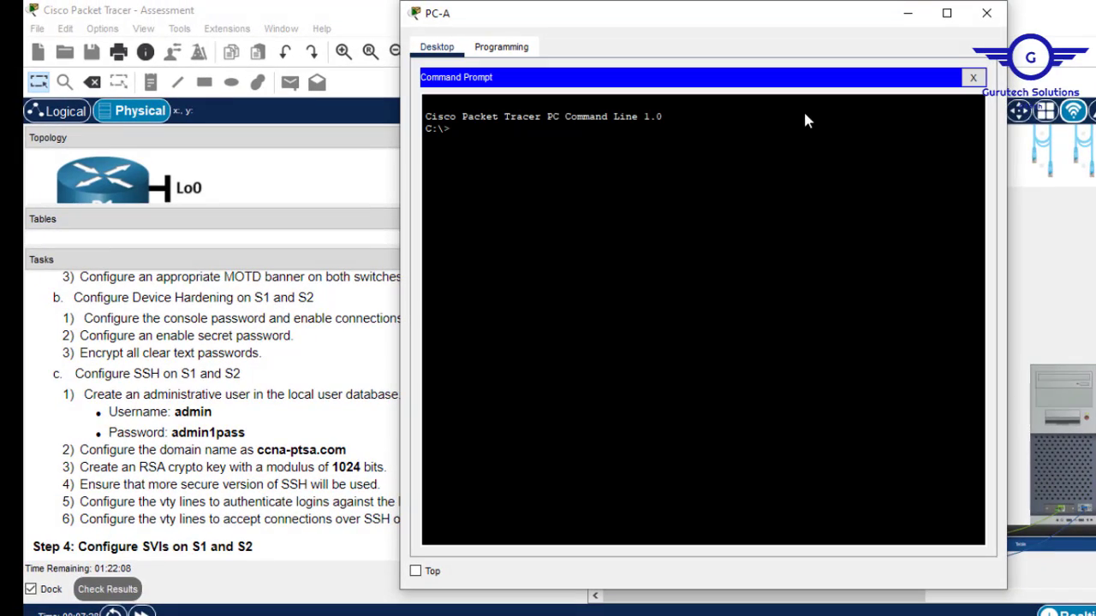
click(972, 78)
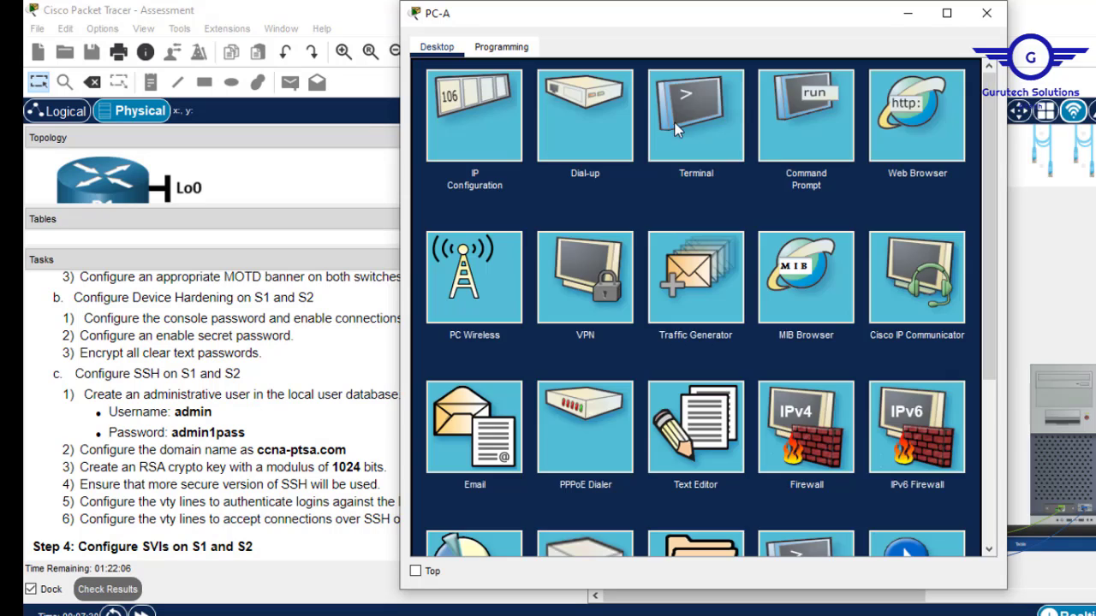
click(678, 129)
click(943, 239)
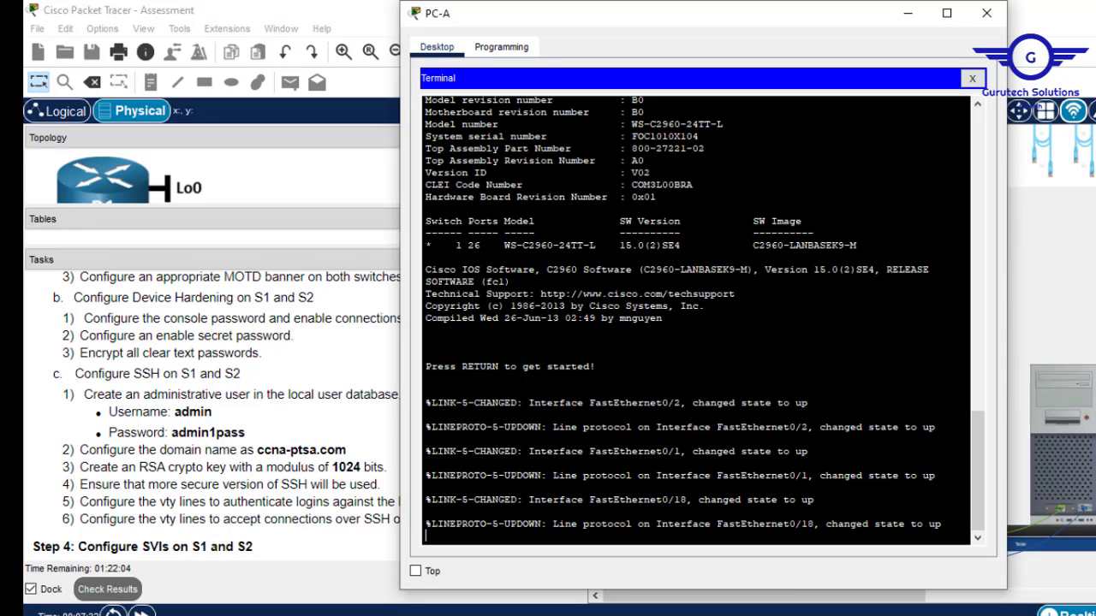
key(Return)
key(Return)
key(Return)
text(en)
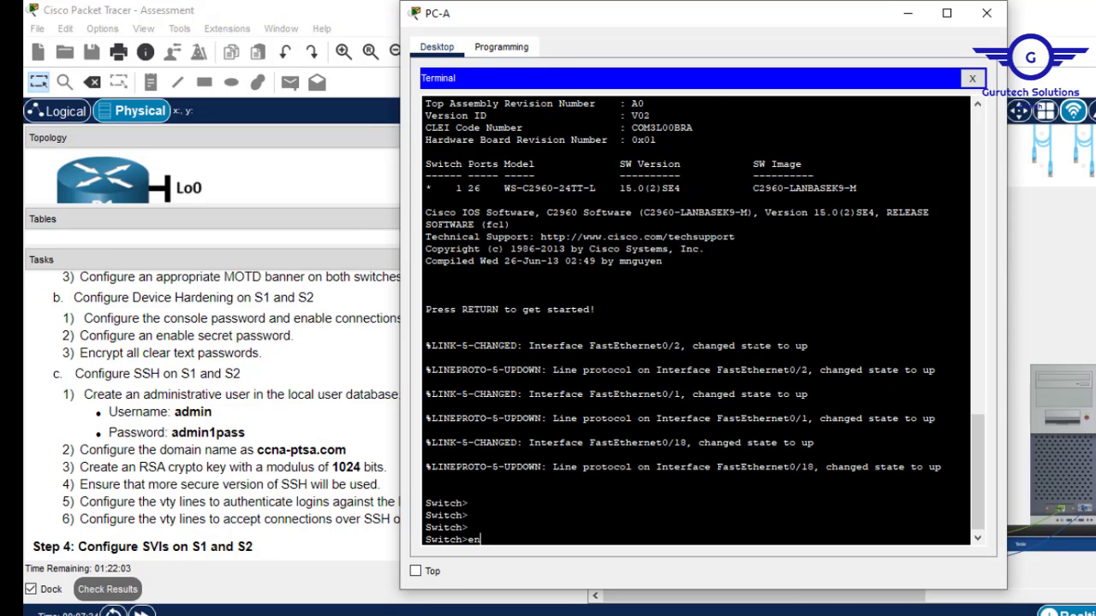
key(Return)
text(conf)
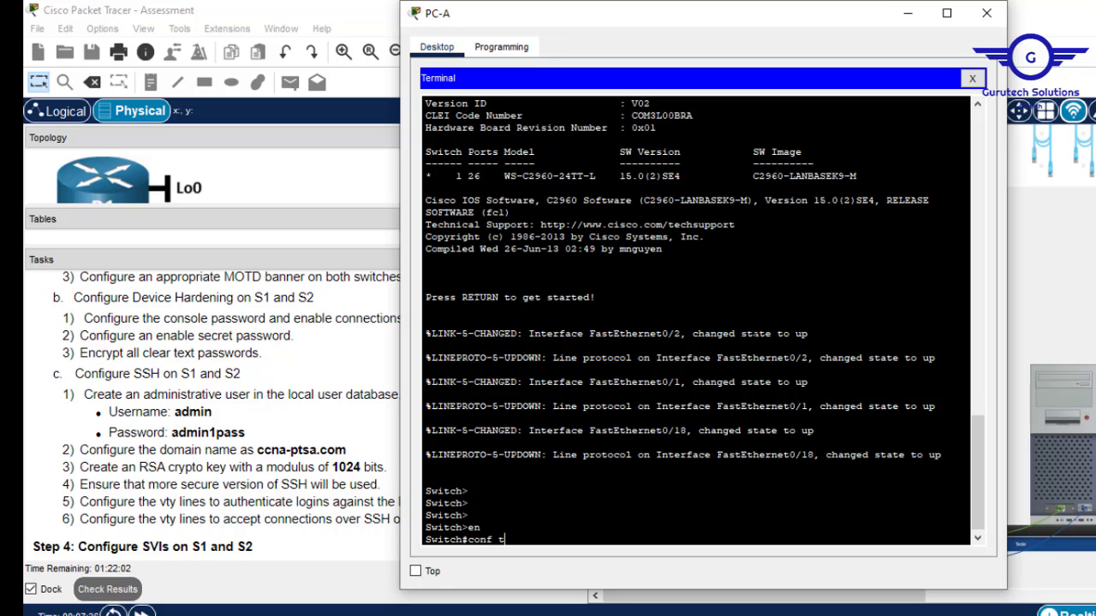
text( t)
key(Return)
key(Return)
key(Return)
key(Return)
key(Return)
key(Return)
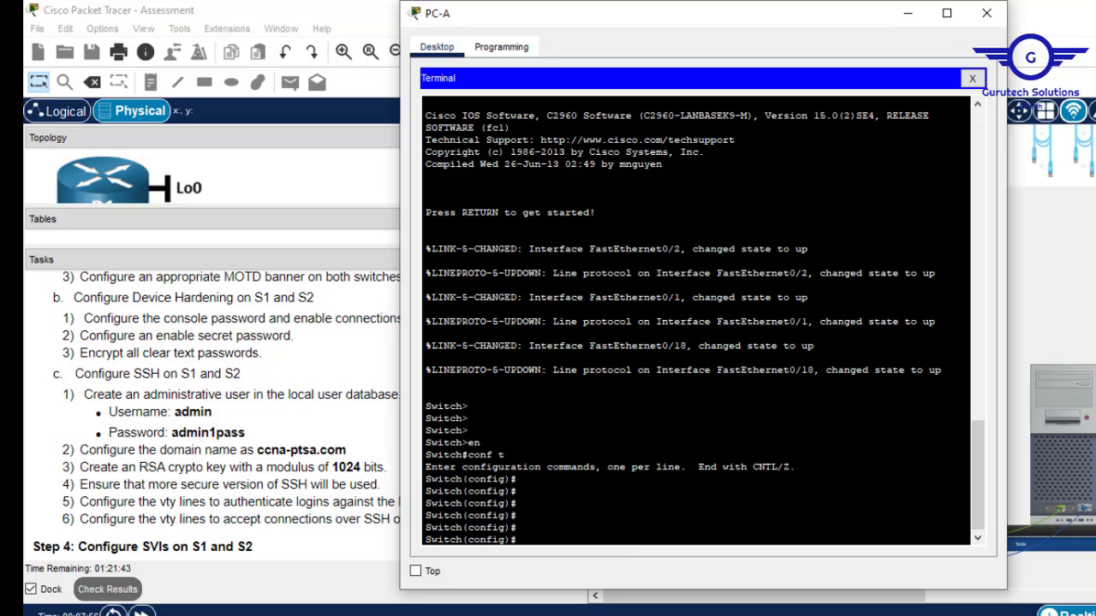
Disable DNS lookup with no ip domain-lookup, correcting the misspelled command.
text(no ip domian-l)
key(Return)
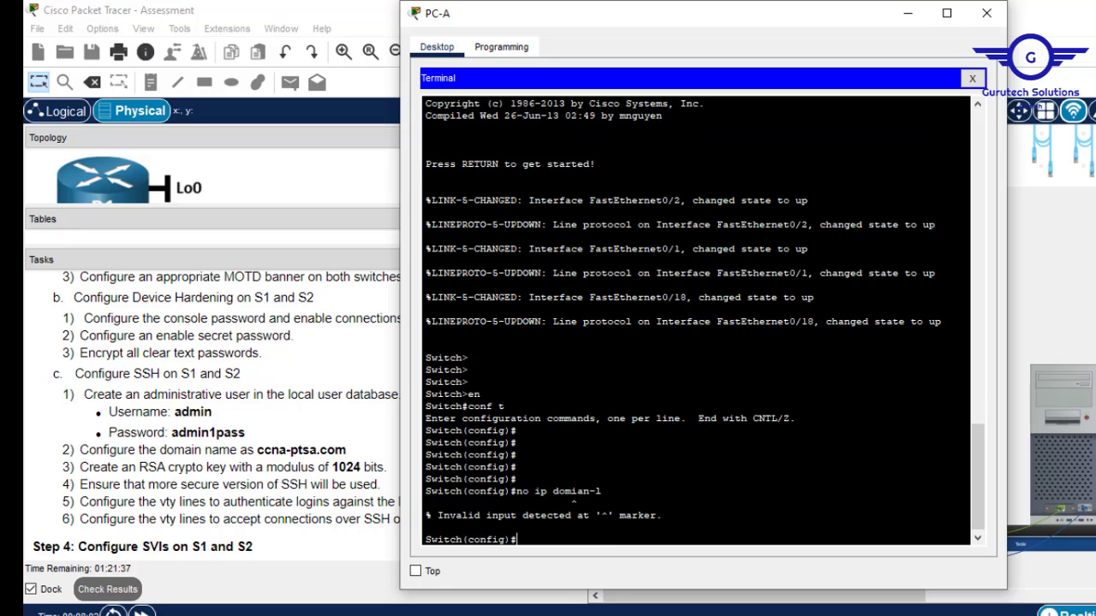
key(Up)
key(Tab)
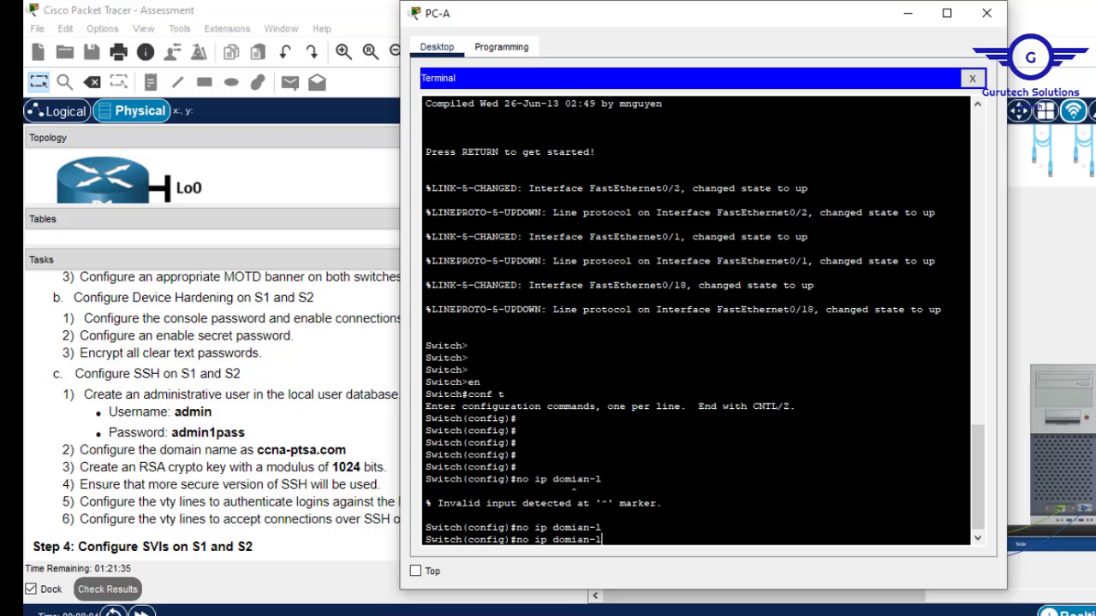
text(p)
key(BackSpace)
text(ook)
key(Tab)
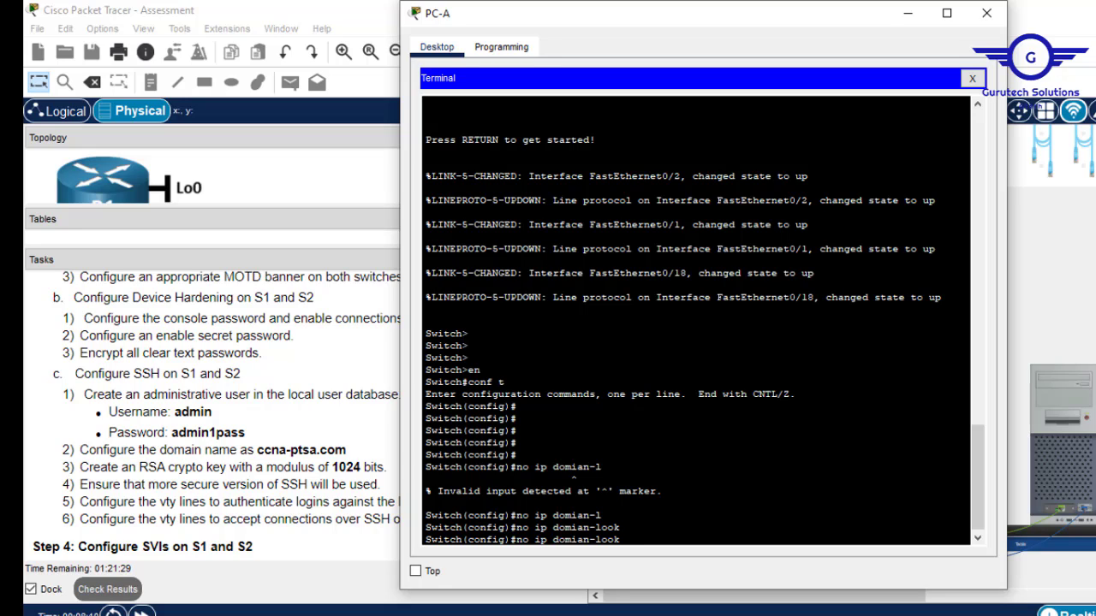
text(up)
key(Tab)
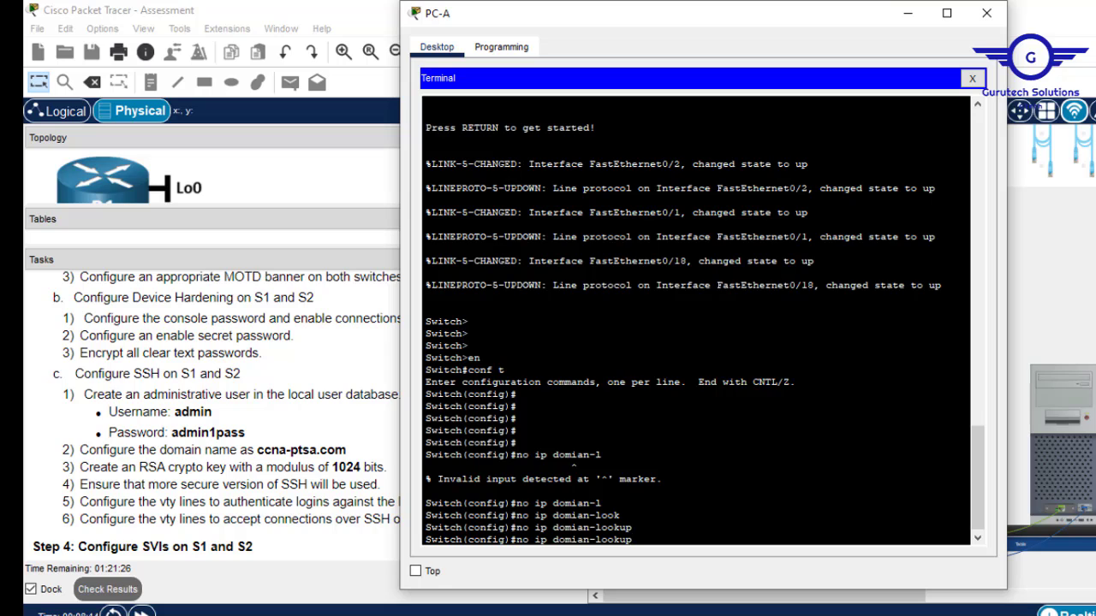
key(Return)
key(Up)
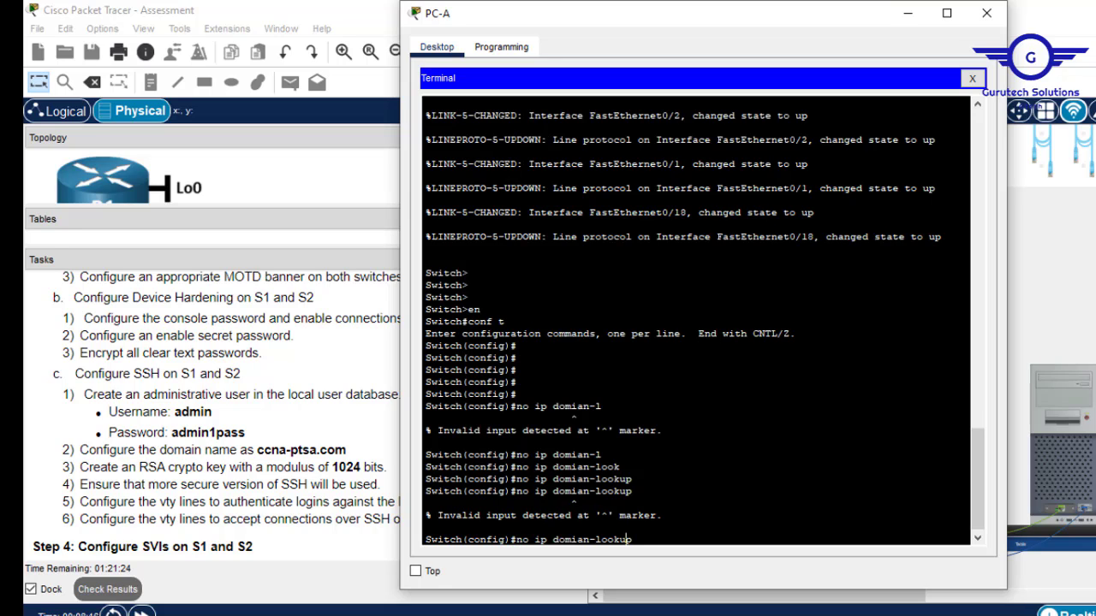
key(Left)
key(Left)
key(BackSpace)
key(BackSpace)
key(BackSpace)
text(ain)
key(Return)
key(Return)
key(Return)
key(Return)
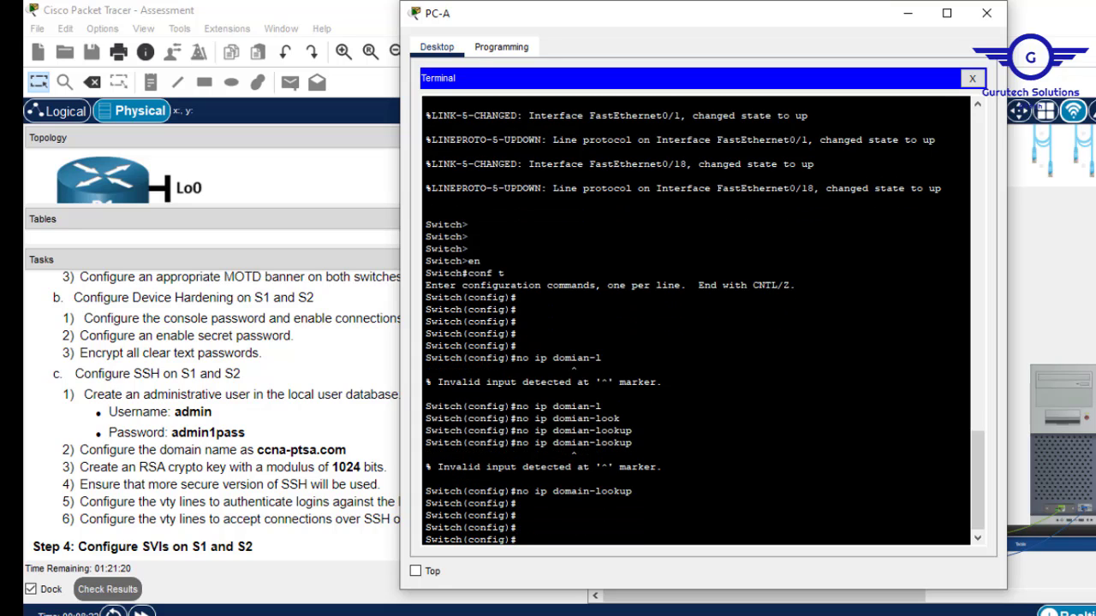
Set the switch hostname to S2.
text(no)
key(Tab)
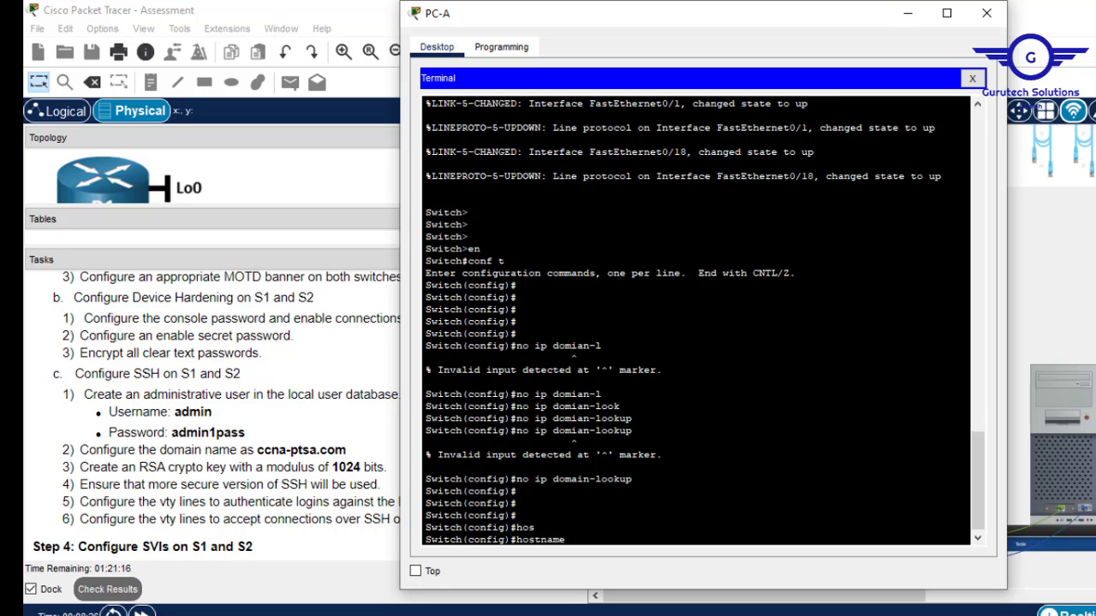
text(S2)
key(Return)
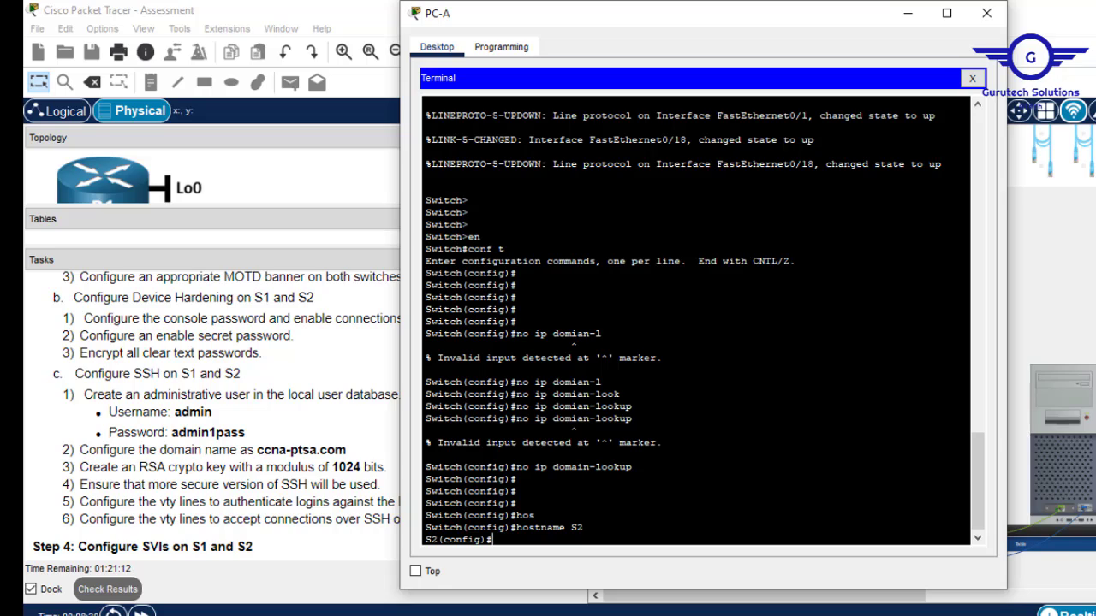
Set the MOTD banner to 'This is switch-2' using # delimiters.
text(bann)
key(Tab)
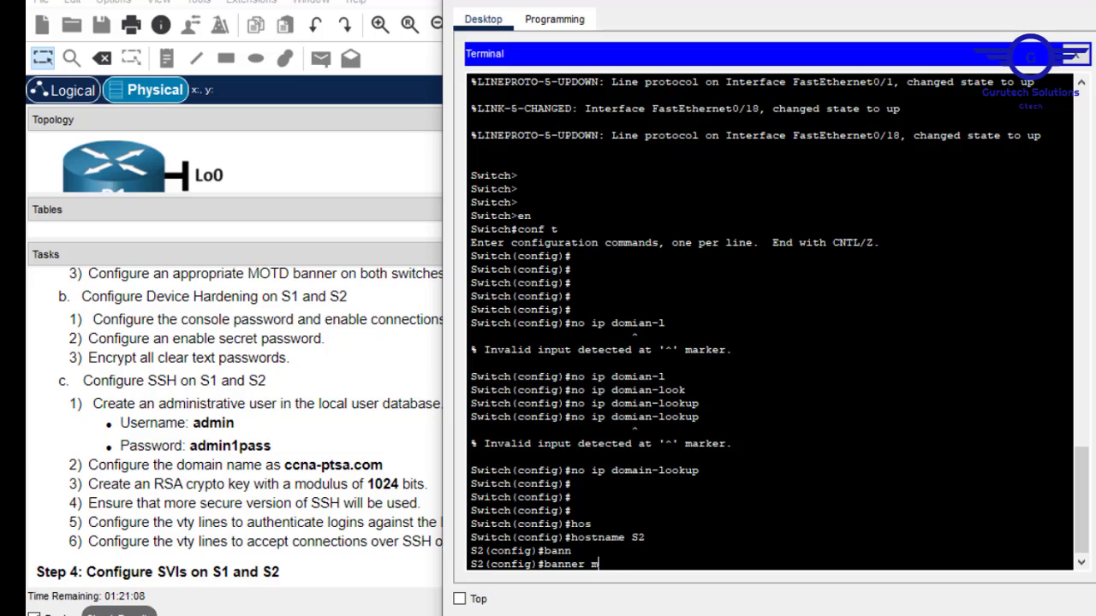
text(m)
key(Tab)
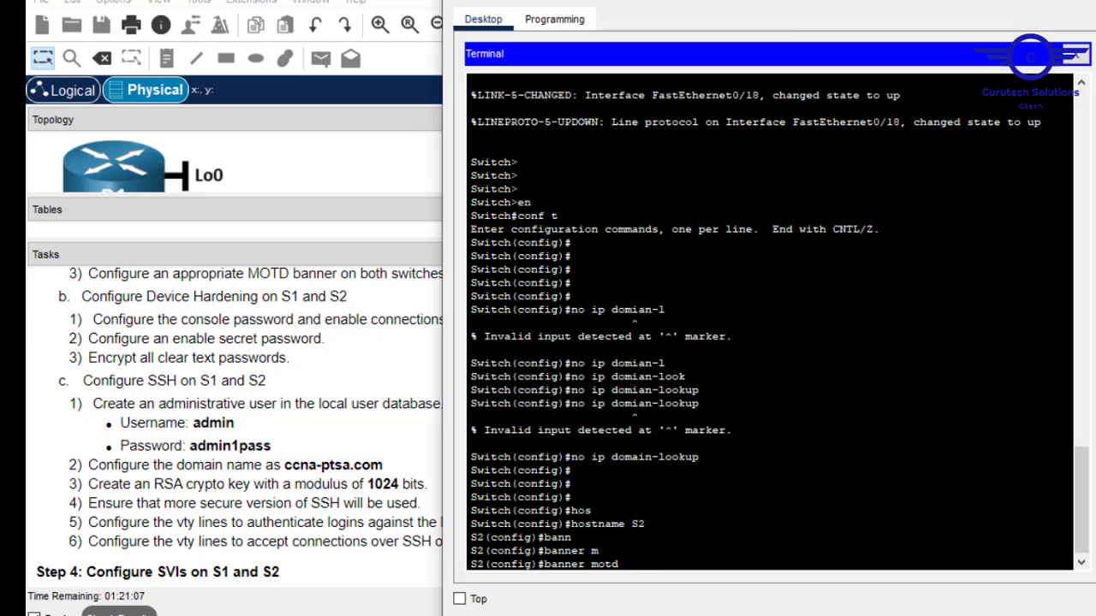
text(#This is switch-2#)
key(Return)
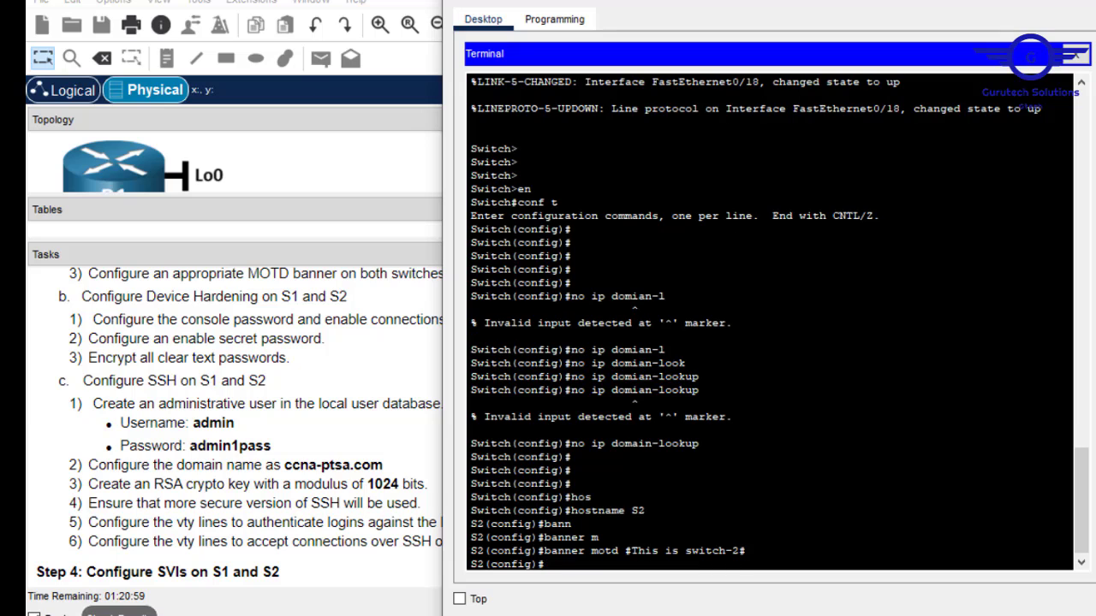
key(Return)
key(Return)
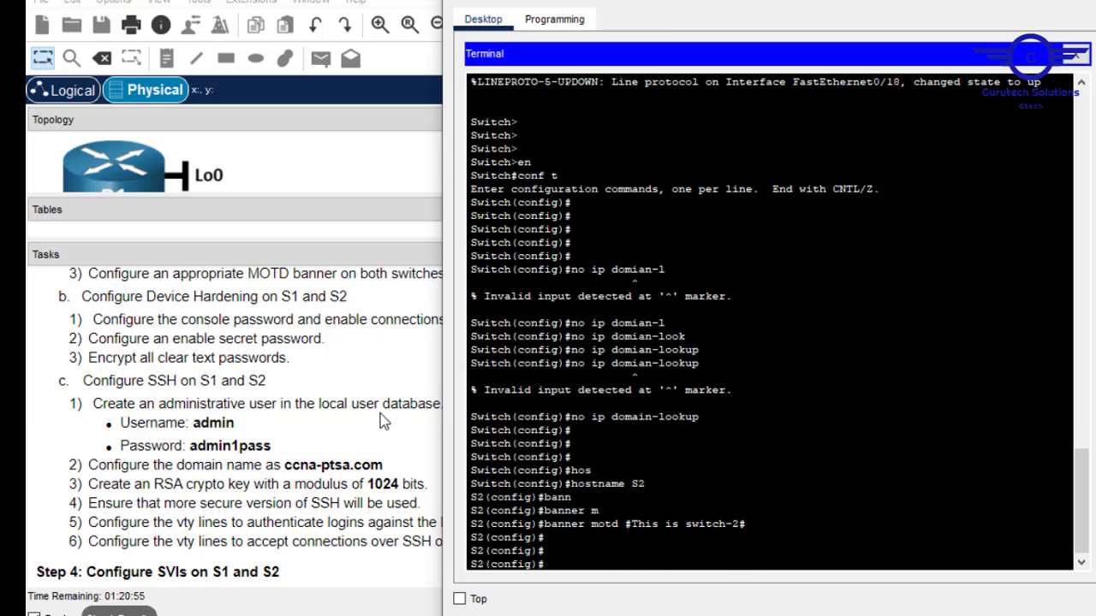
text(line cons 0)
Enter console line 0 configuration and set its password.
key(Return)
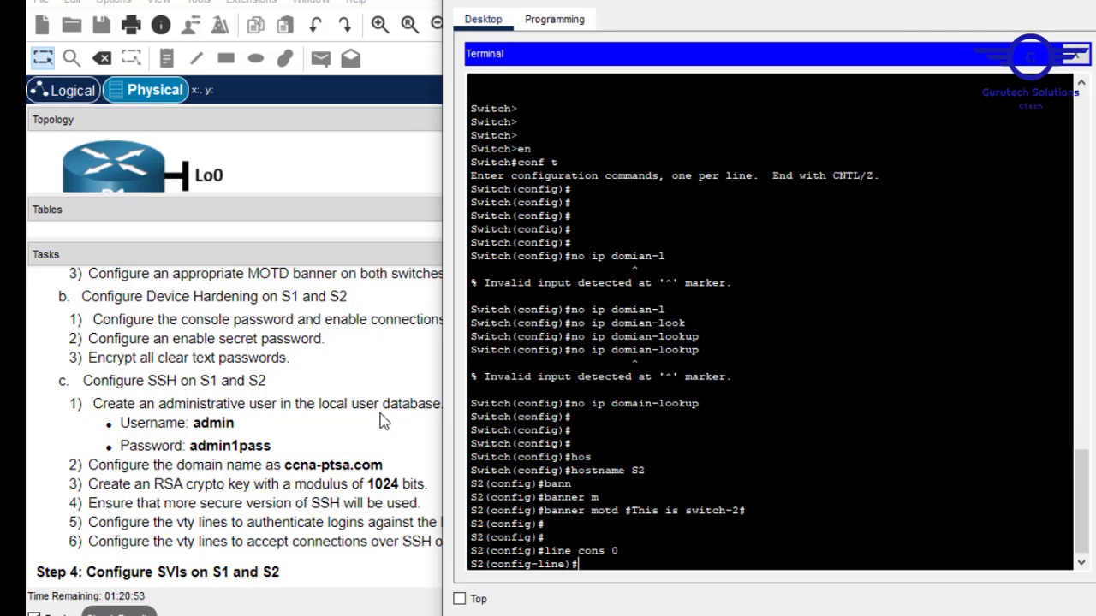
text(pass)
key(Tab)
text(cisco)
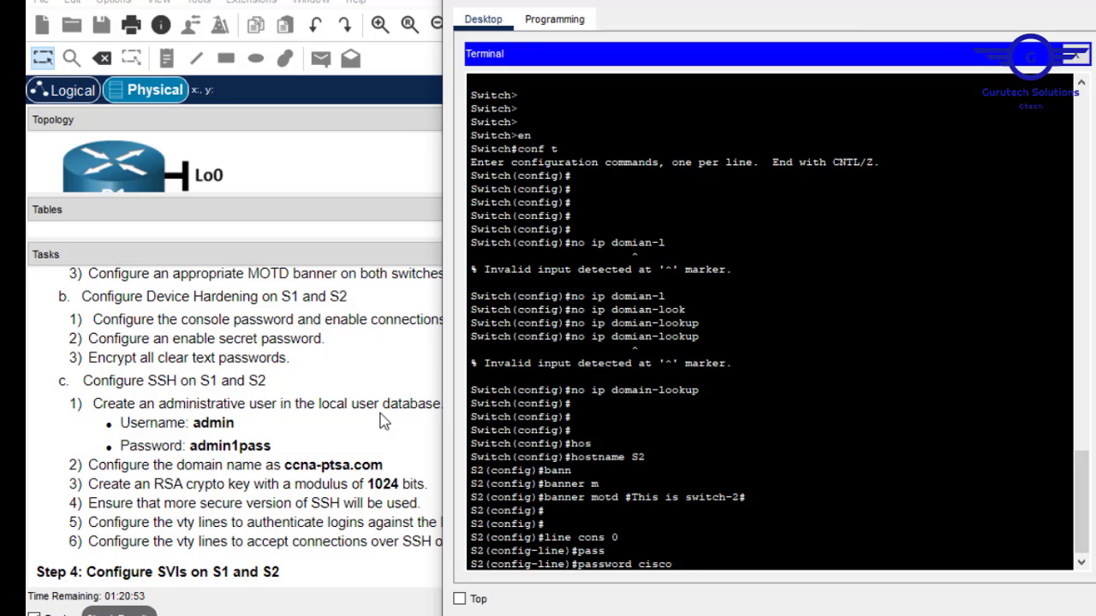
key(Return)
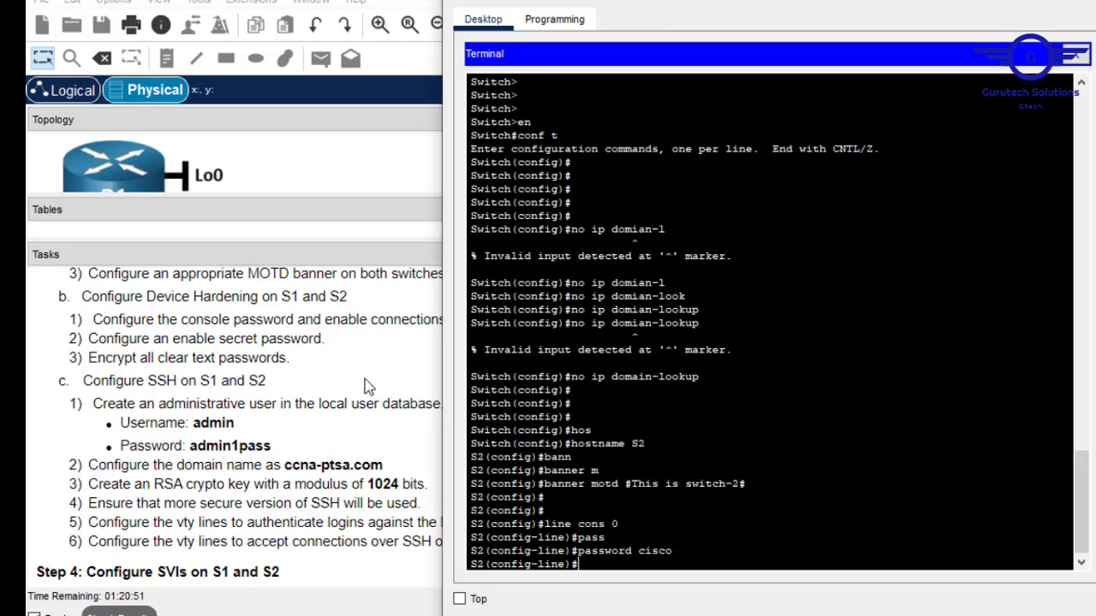
Review the Tasks panel, then require login on S2's console line and exit.
click(289, 368)
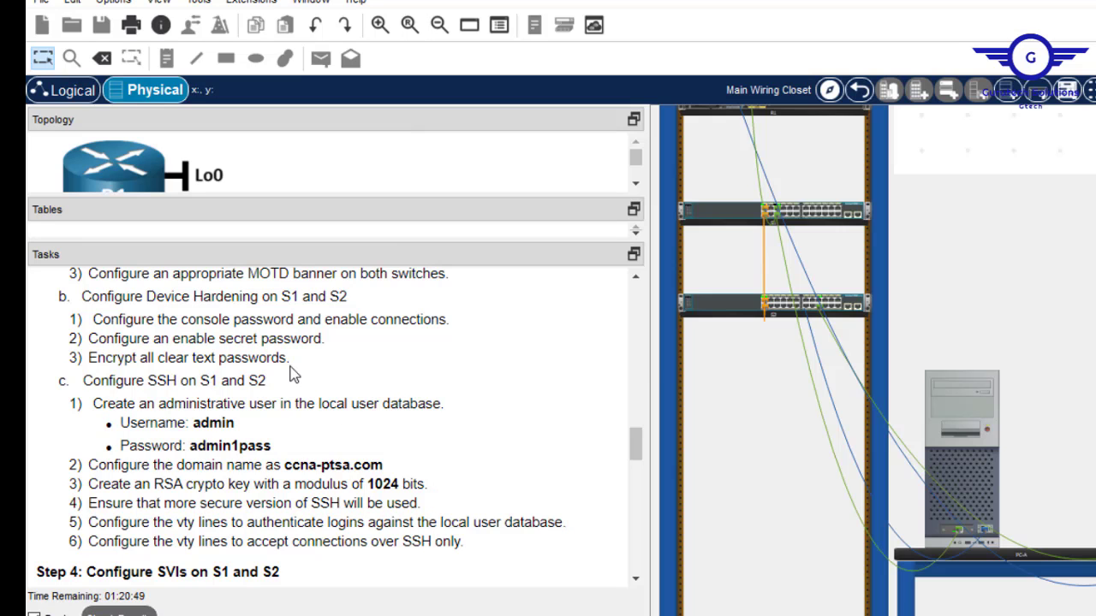
scroll(631, 284, up, 3)
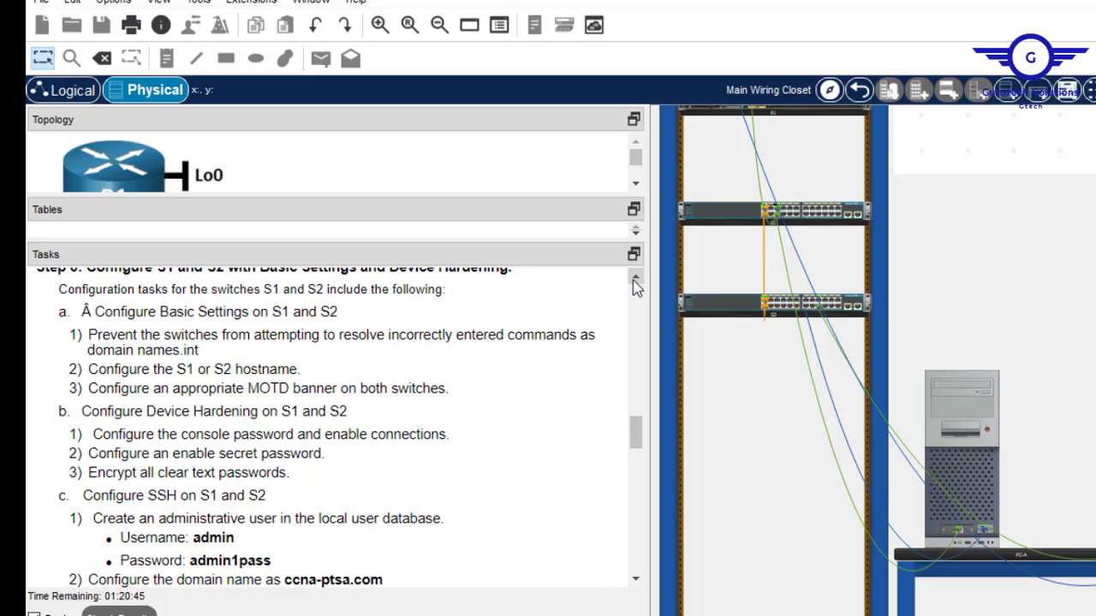
click(957, 430)
text(login)
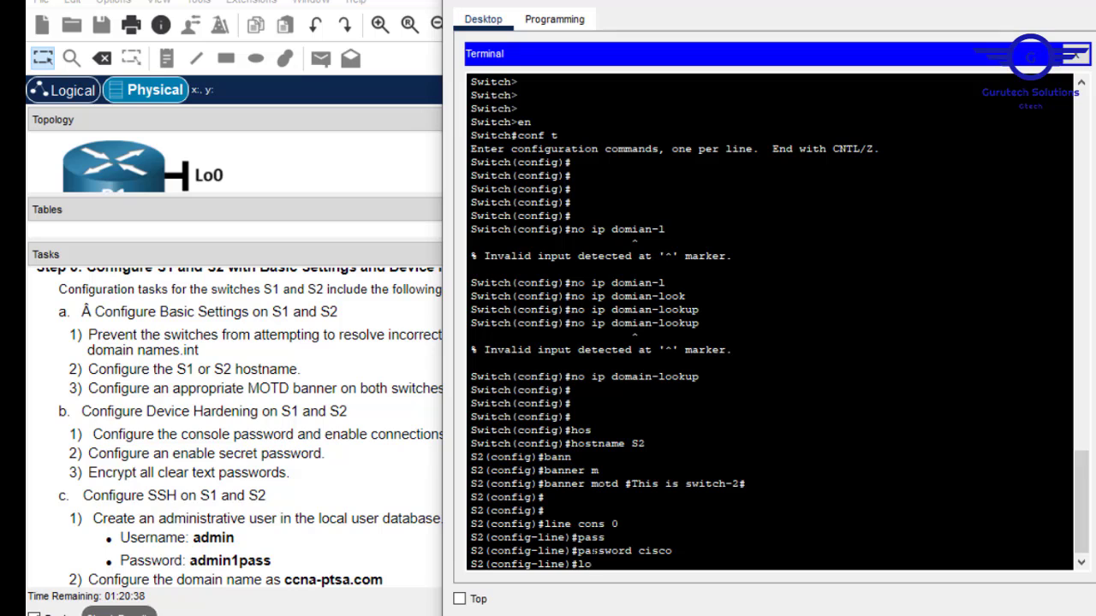
key(Return)
key(Return)
key(Return)
text(exit)
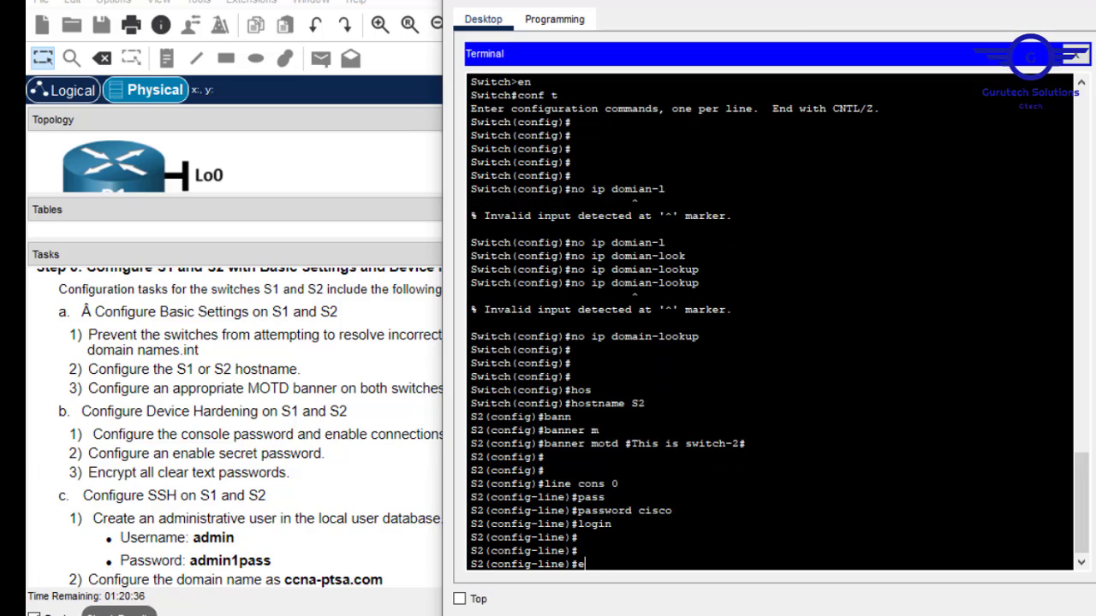
key(Return)
key(Return)
key(Return)
key(Return)
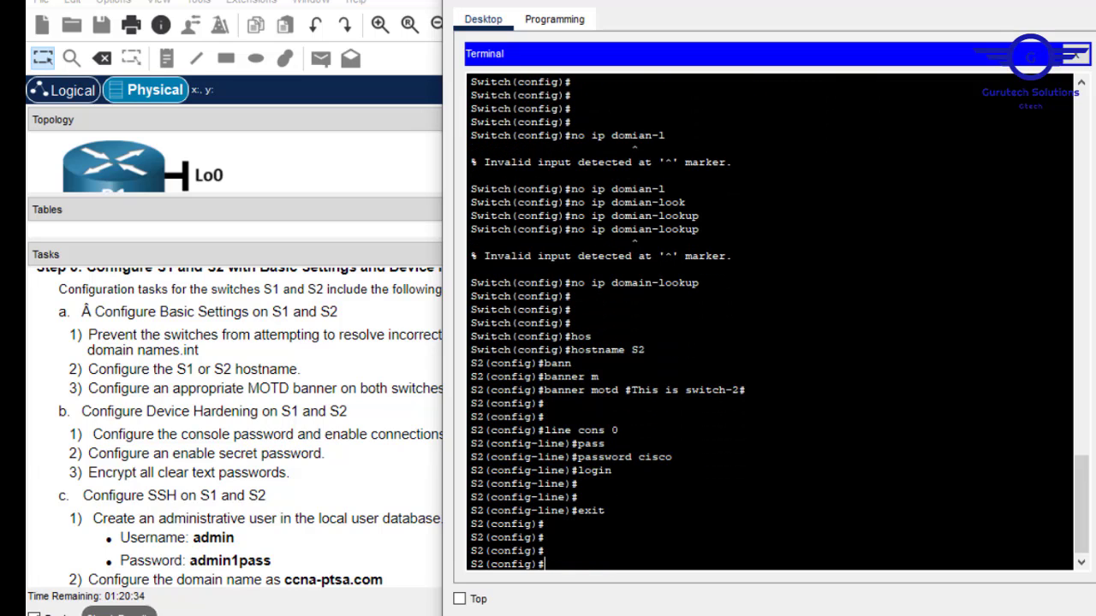
Set S2's enable secret password.
text(enab)
key(Tab)
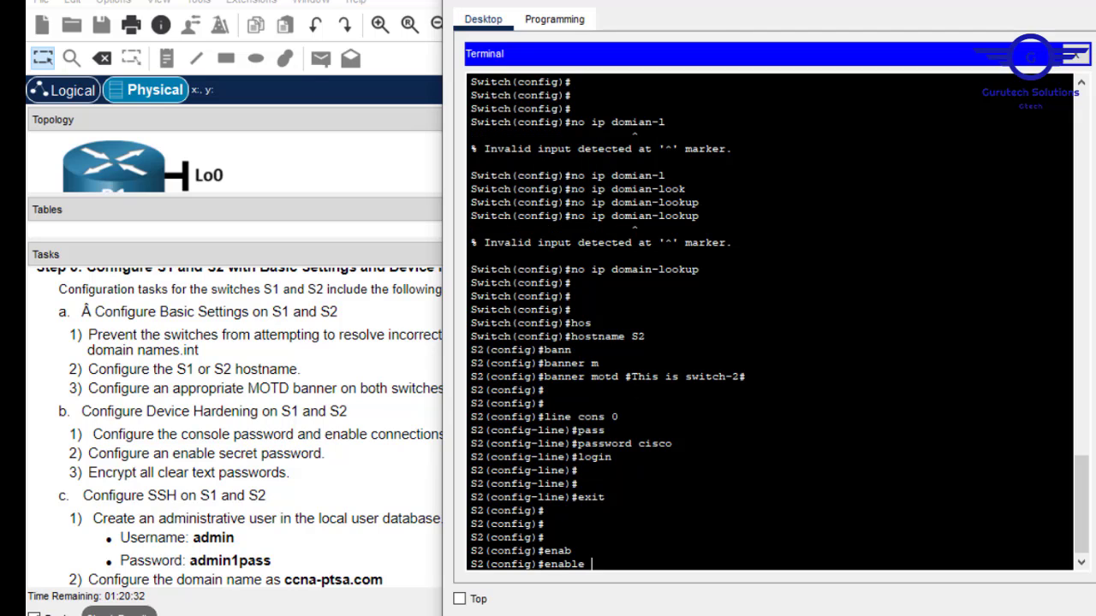
text(se)
key(Tab)
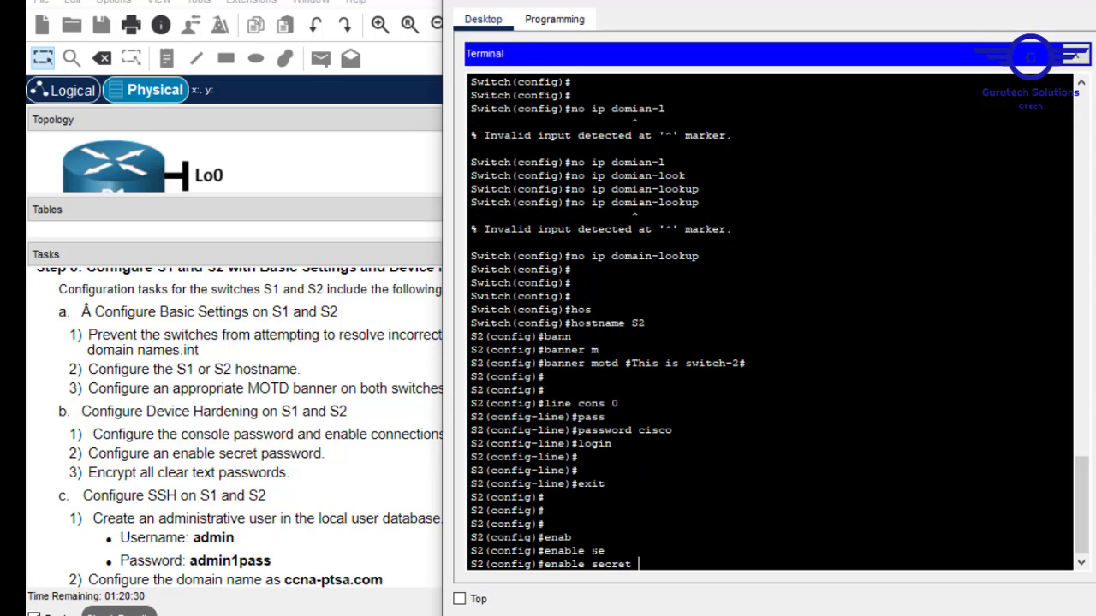
text(cisco)
key(Return)
Turn on service password-encryption for clear-text passwords.
text(serv)
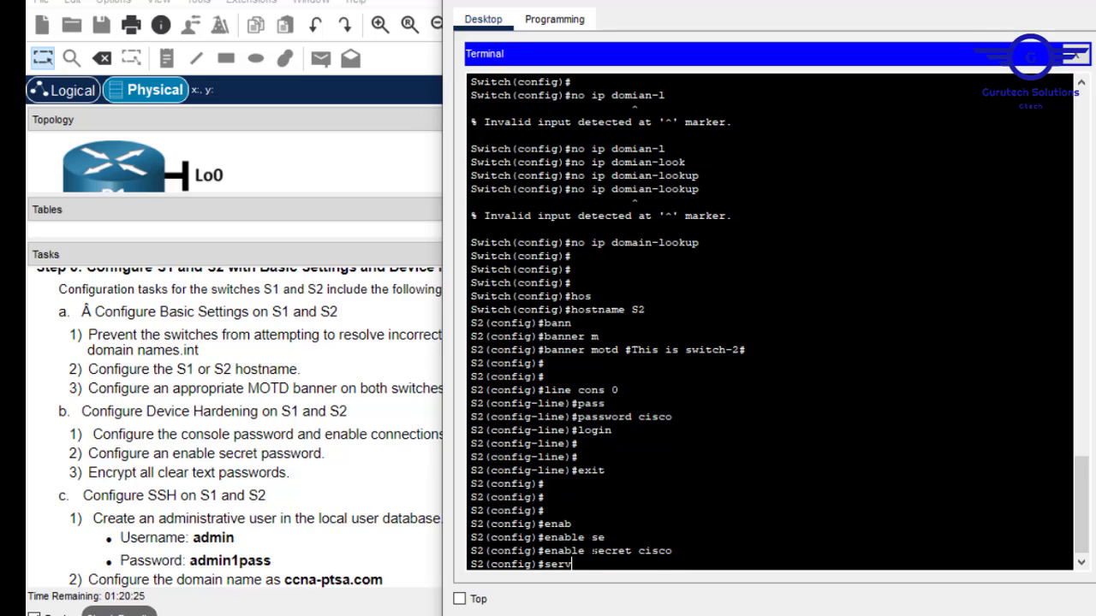
key(Tab)
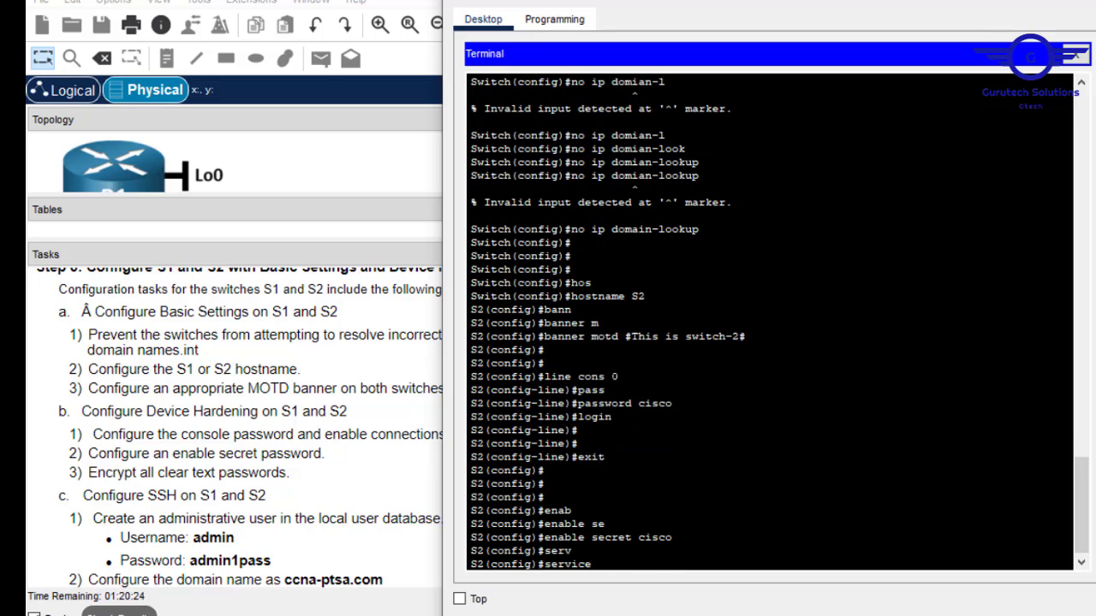
text(pass)
key(Tab)
key(Return)
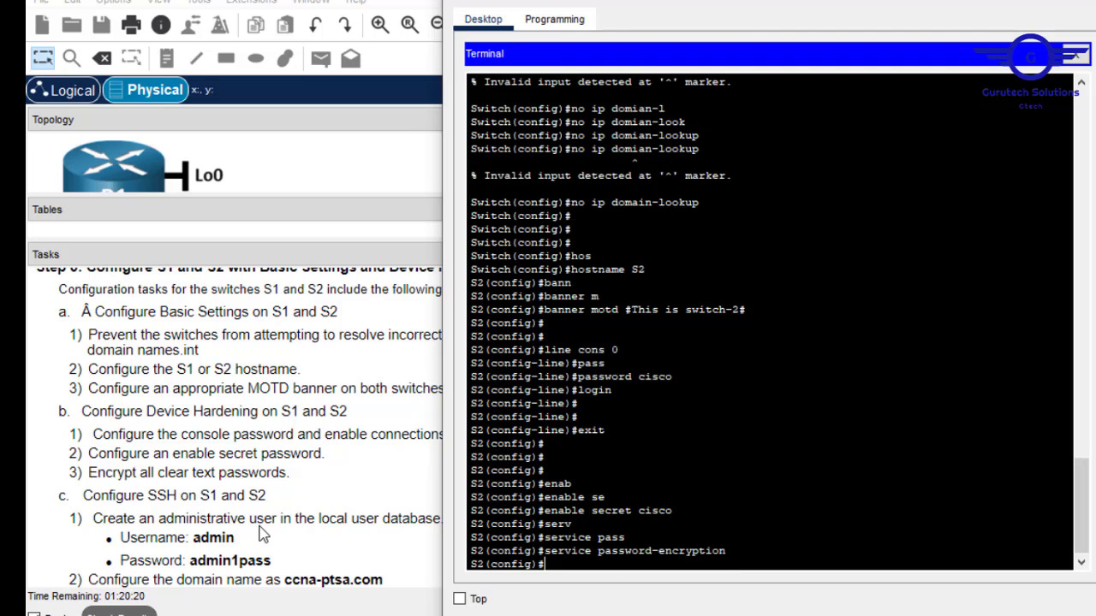
key(Return)
key(Return)
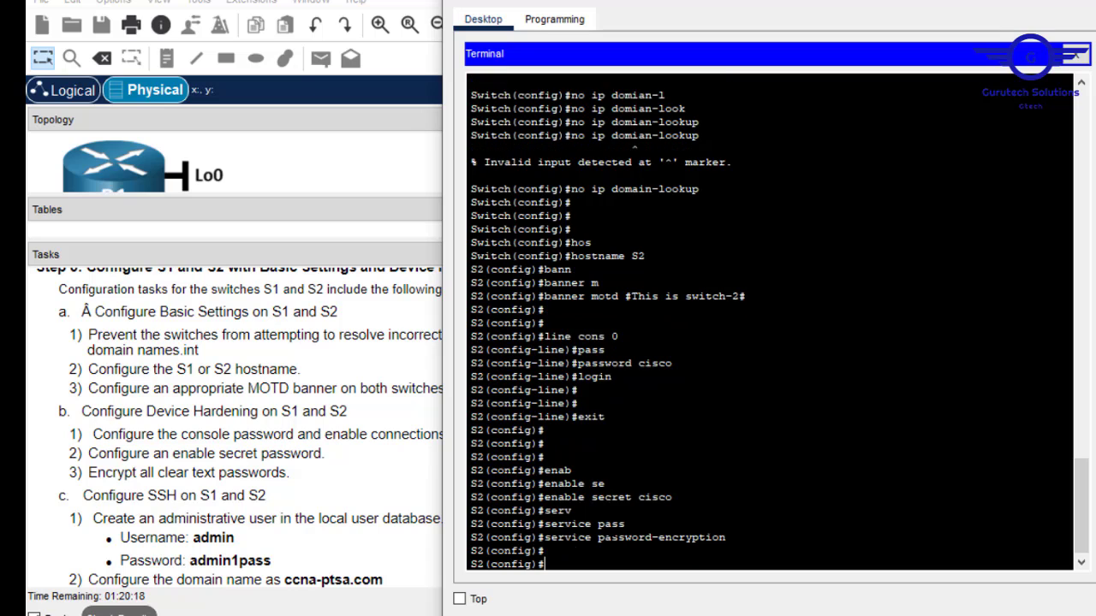
Create local user admin with its password on S2.
text(userna)
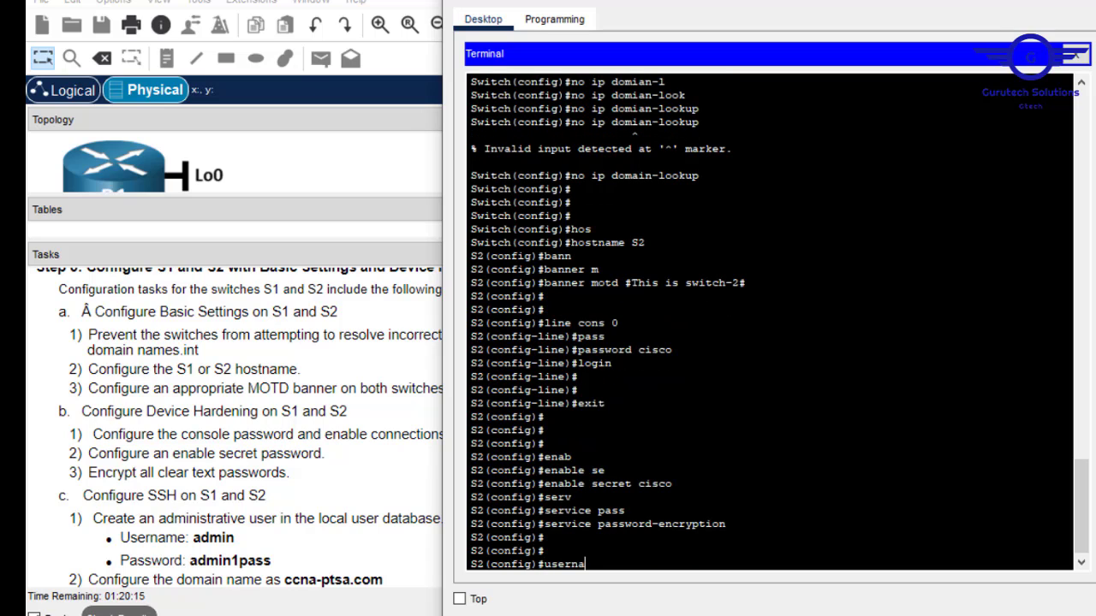
key(Tab)
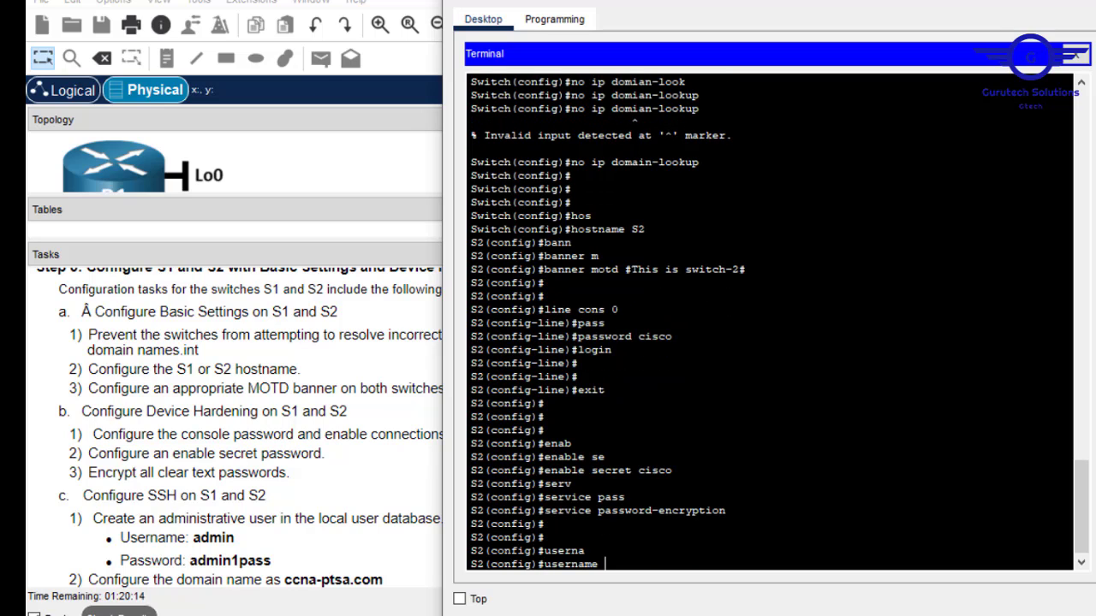
text(admin pas)
key(Tab)
text(admin)
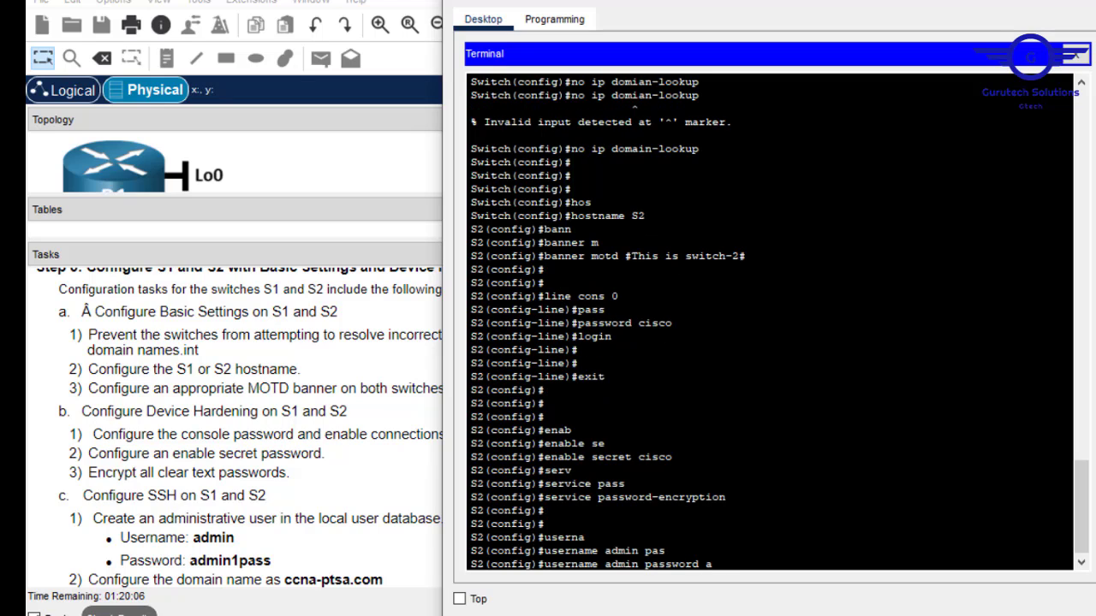
text(1pass)
key(Return)
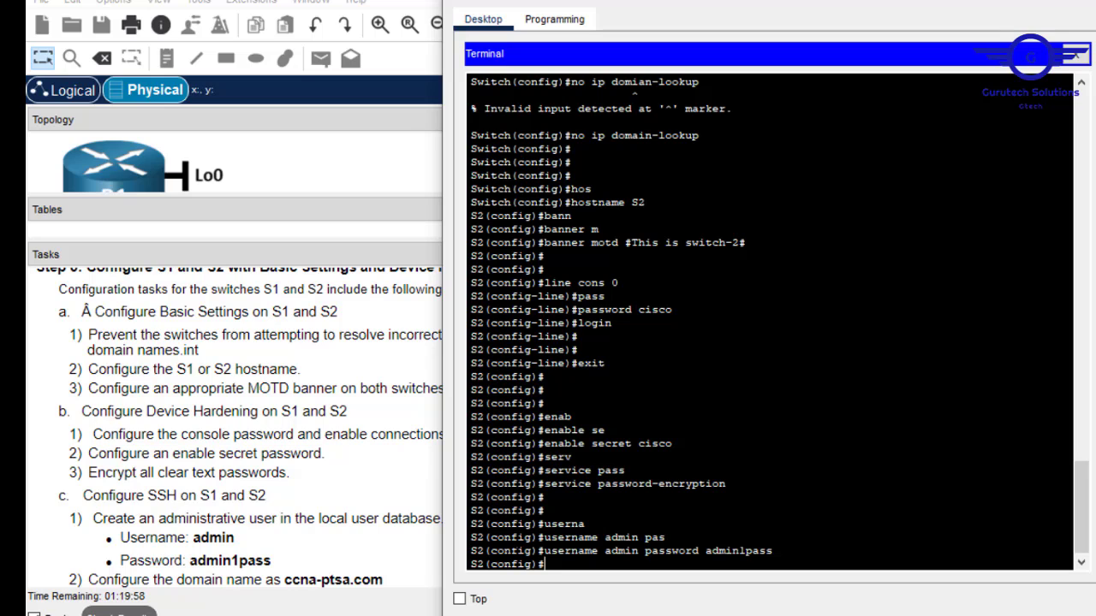
key(Return)
Set the IP domain name to ccna-ptsa.com.
text(ip )
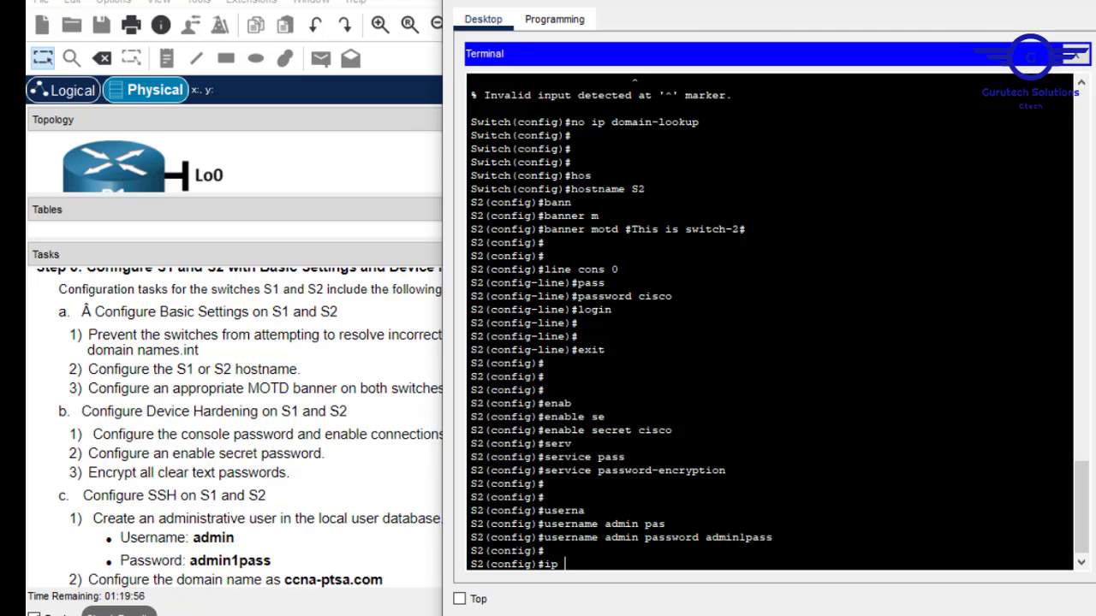
text(domain-na)
key(Tab)
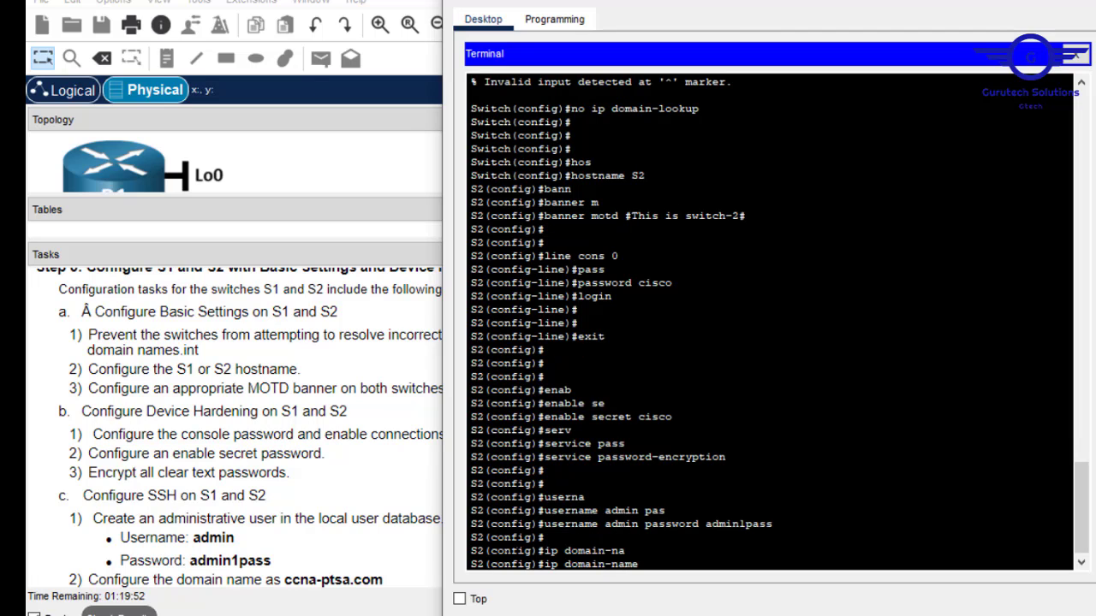
right_click(630, 569)
click(561, 574)
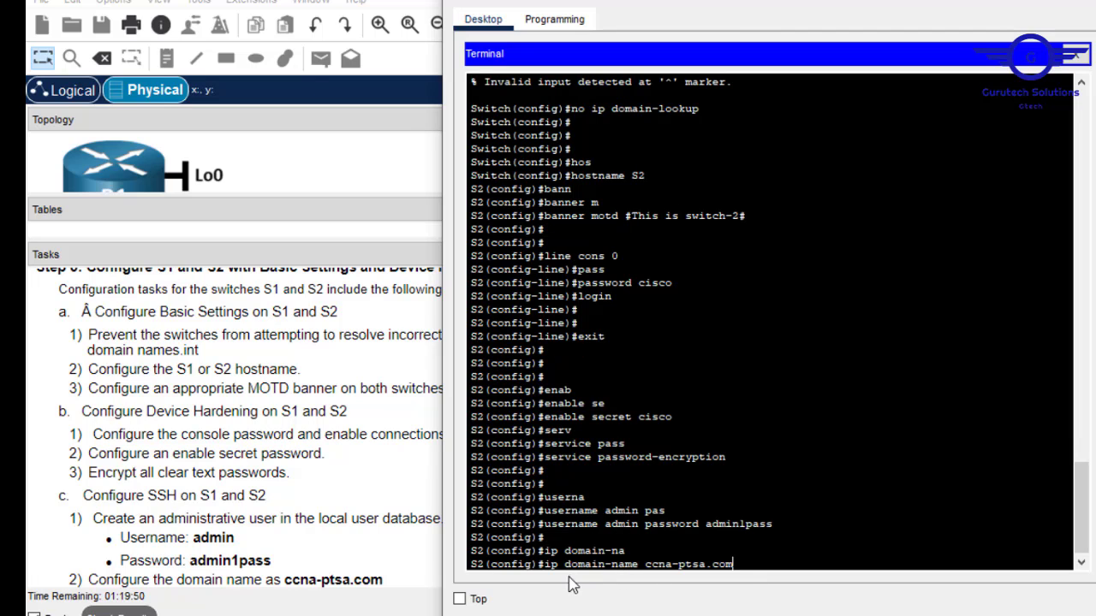
key(Return)
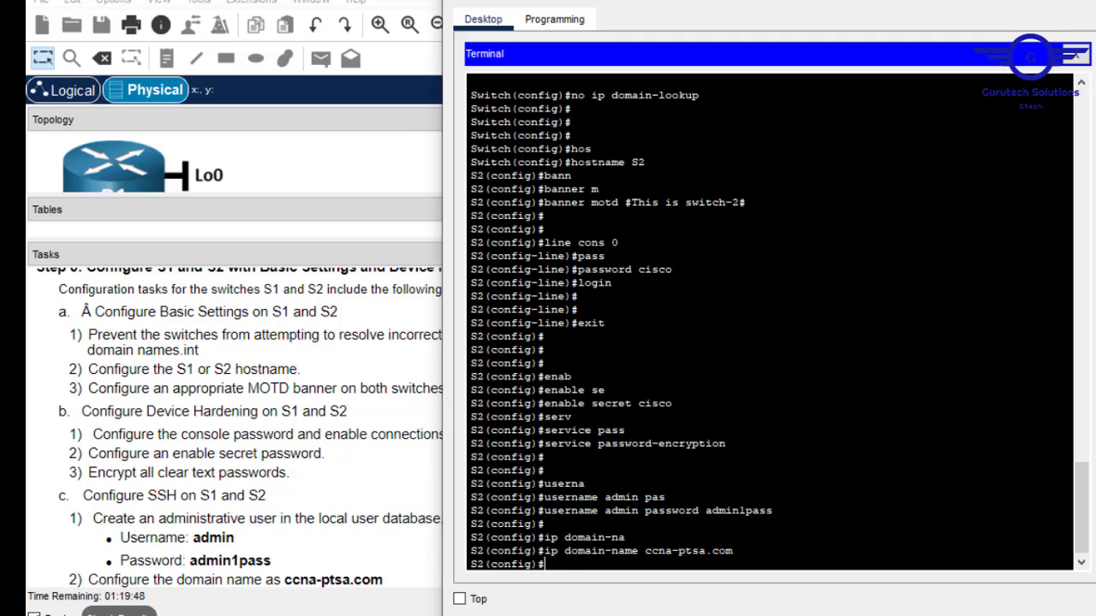
Generate 1024-bit RSA keys with crypto key generate rsa.
text(cry)
key(Tab)
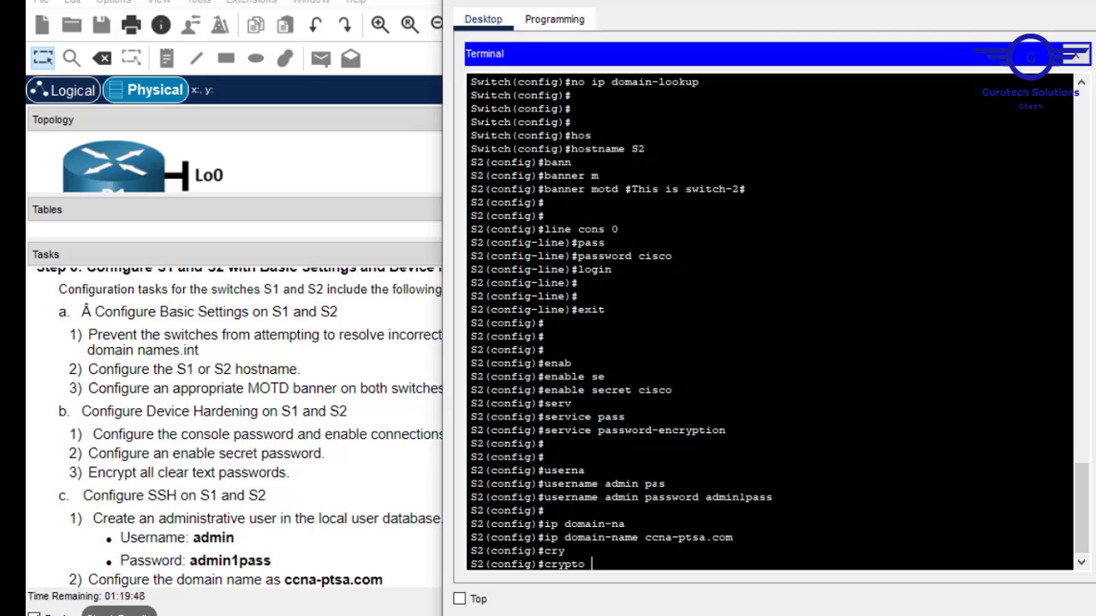
text(k)
key(Tab)
text(g)
key(Tab)
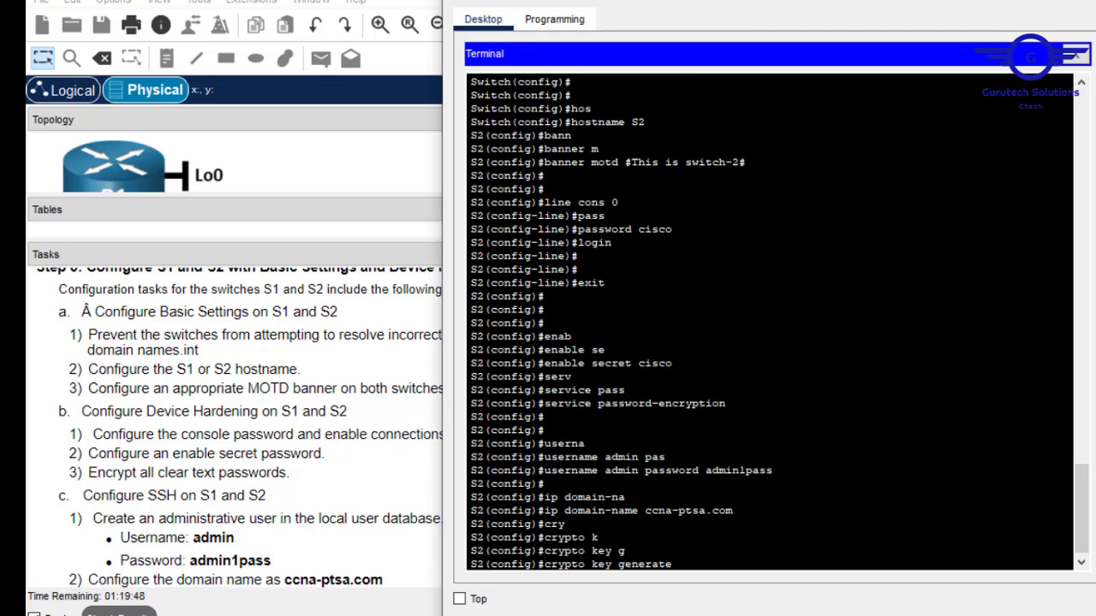
text(rs)
key(Tab)
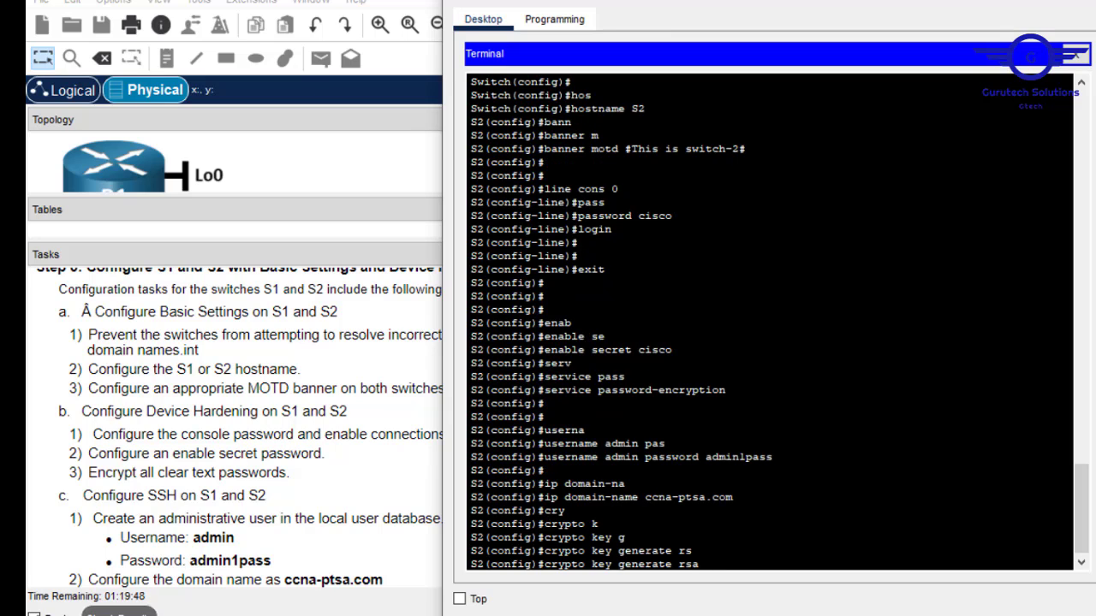
key(Return)
text(1024)
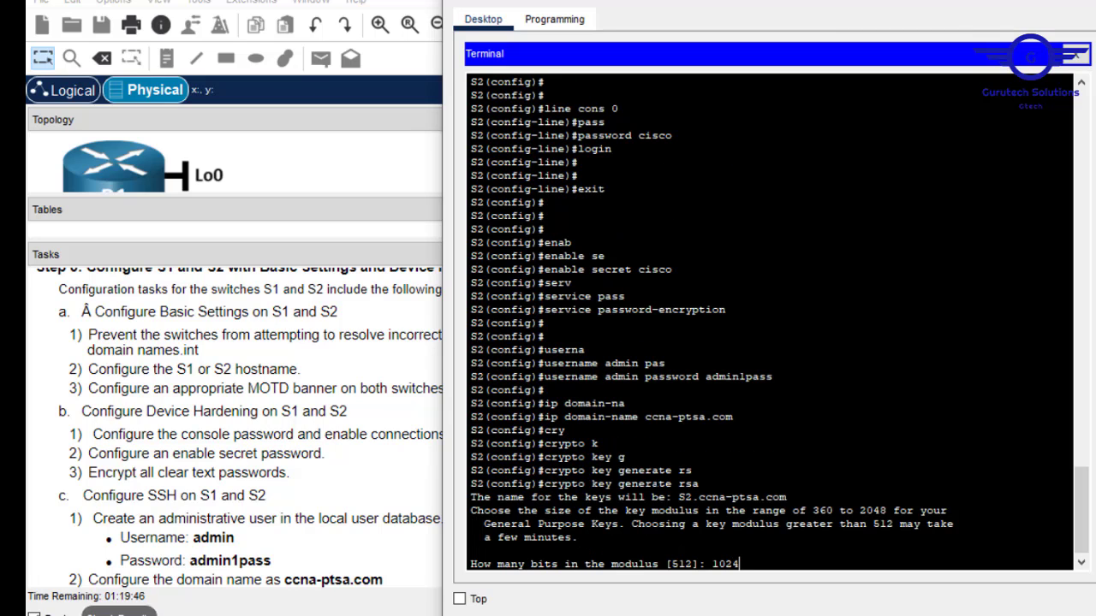
key(Return)
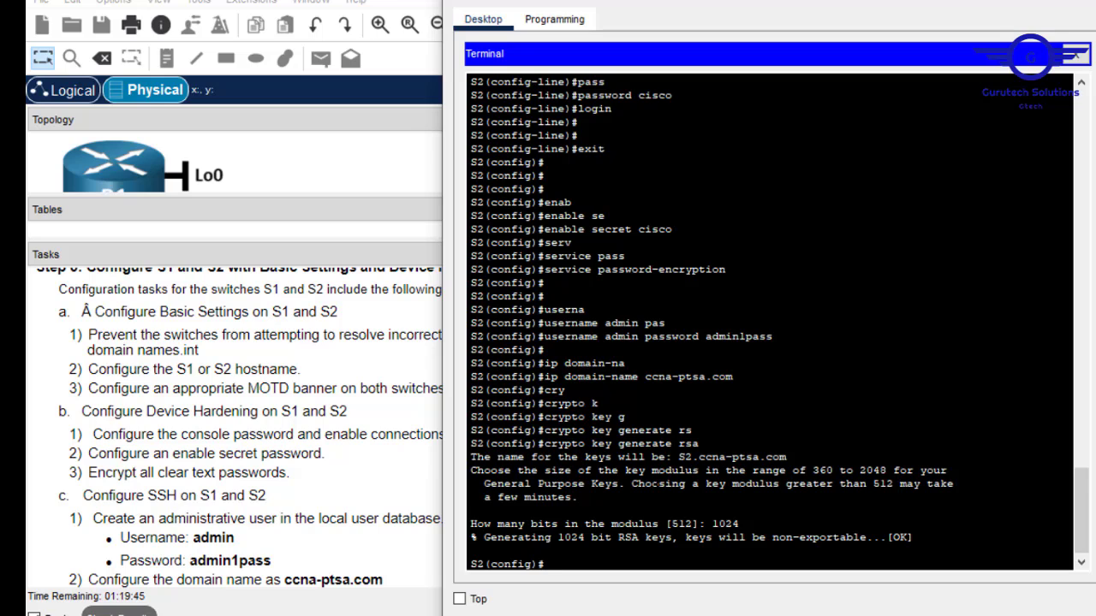
Configure vty lines 0–15 for local login and SSH-only transport input.
text(line vty 0 15)
key(Return)
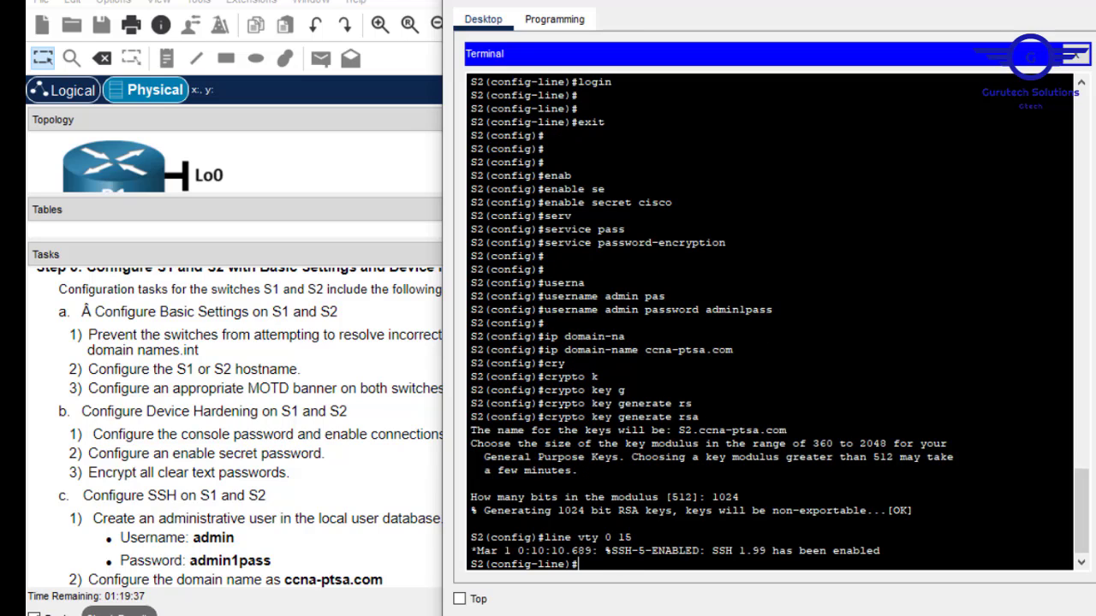
text(login loc)
key(Tab)
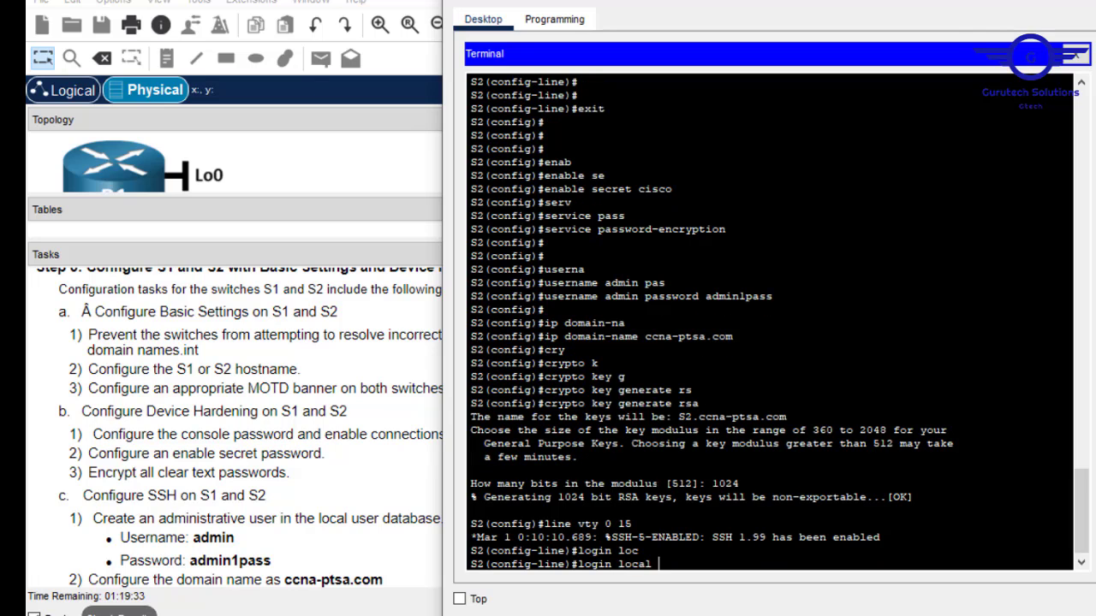
key(Return)
text(transp)
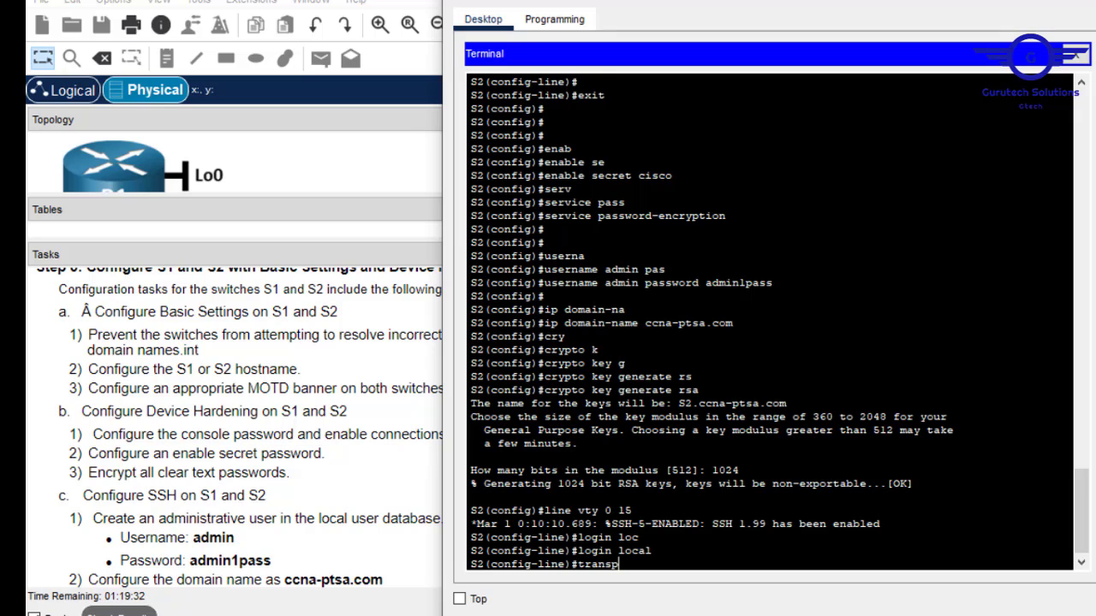
key(Tab)
text(in)
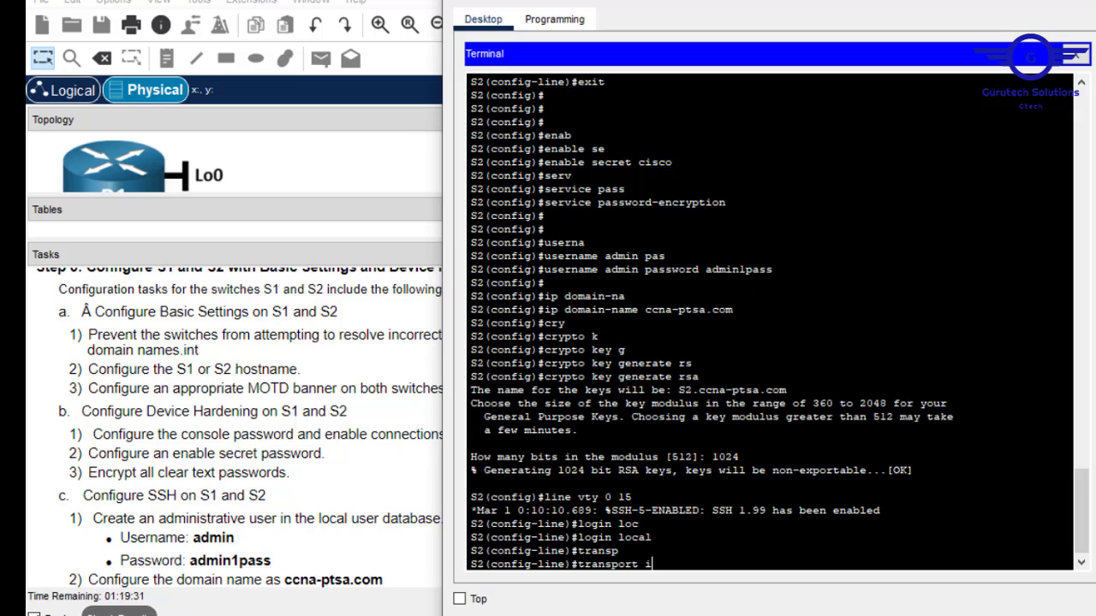
key(Tab)
text(S)
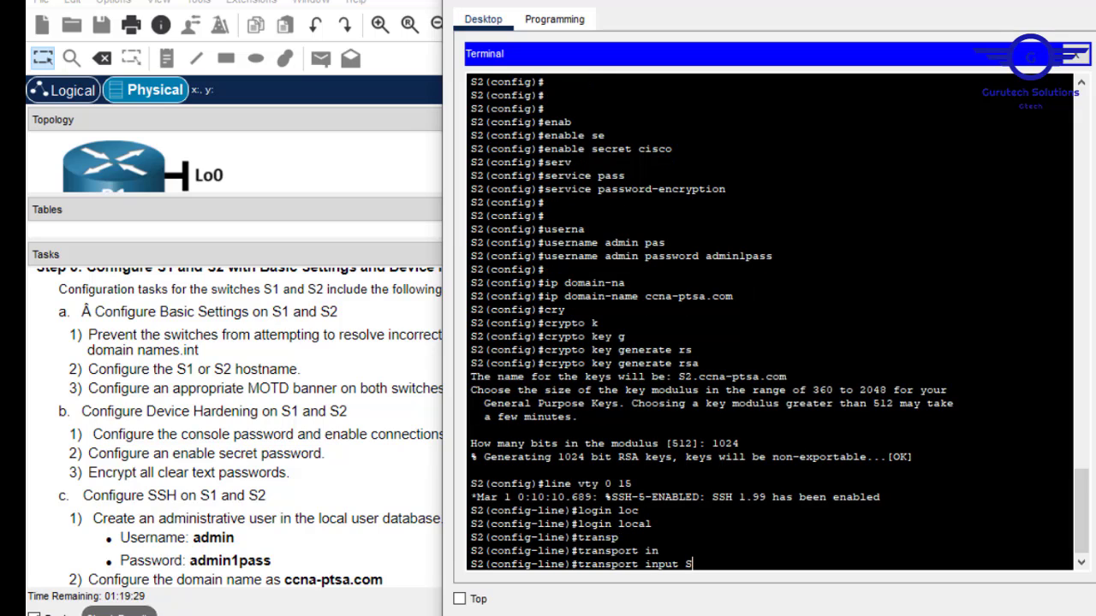
key(Tab)
key(Return)
Exit line configuration and save S2's running configuration with do wr.
text(EXIT)
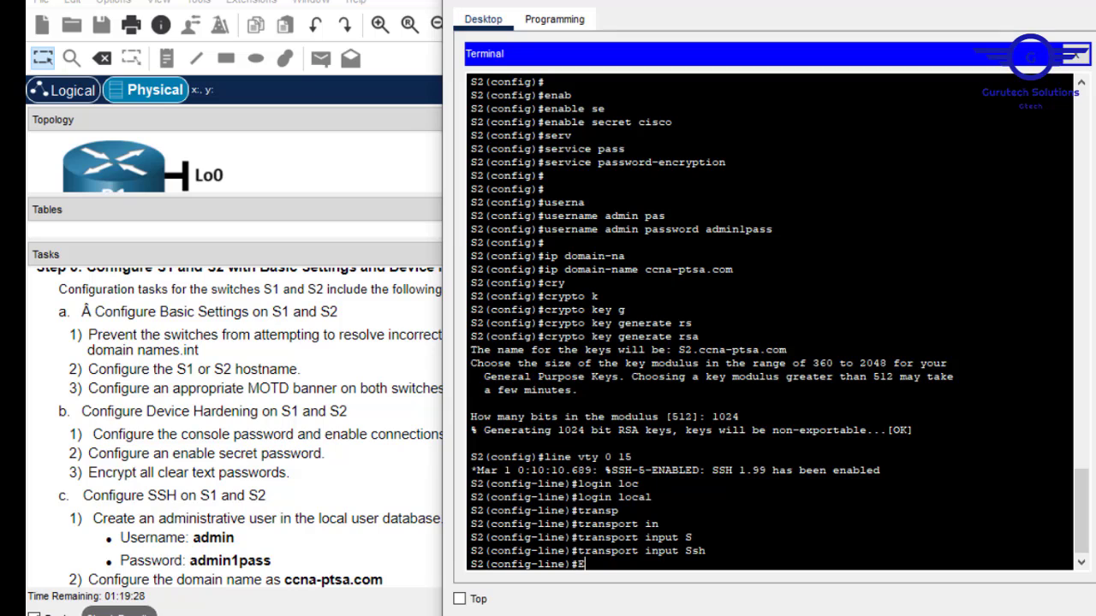
key(Return)
key(Return)
key(Return)
text(F)
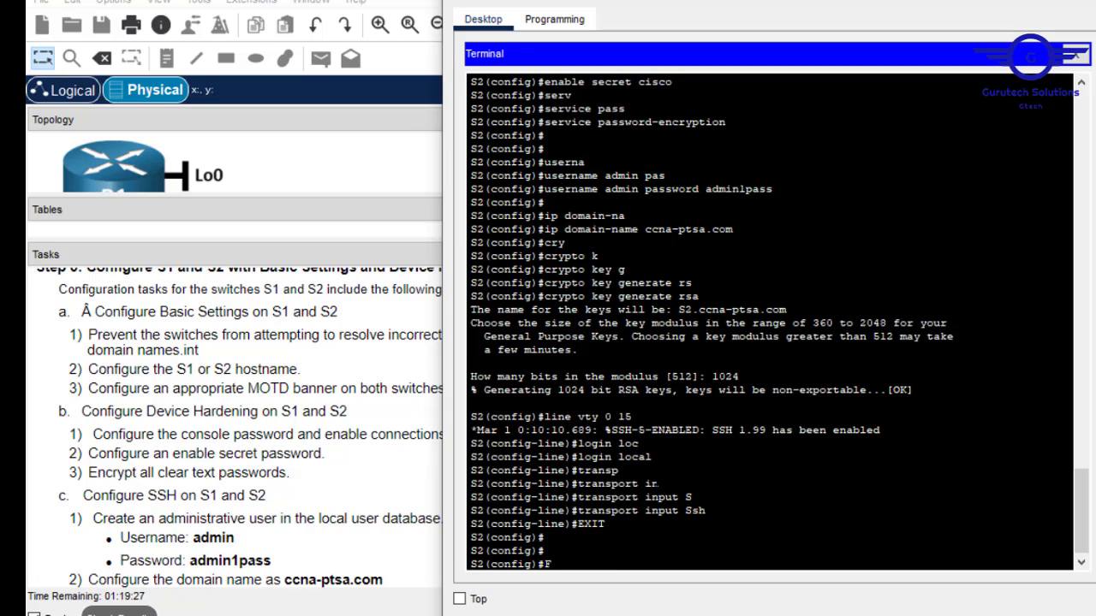
key(BackSpace)
text(DO WR)
key(Return)
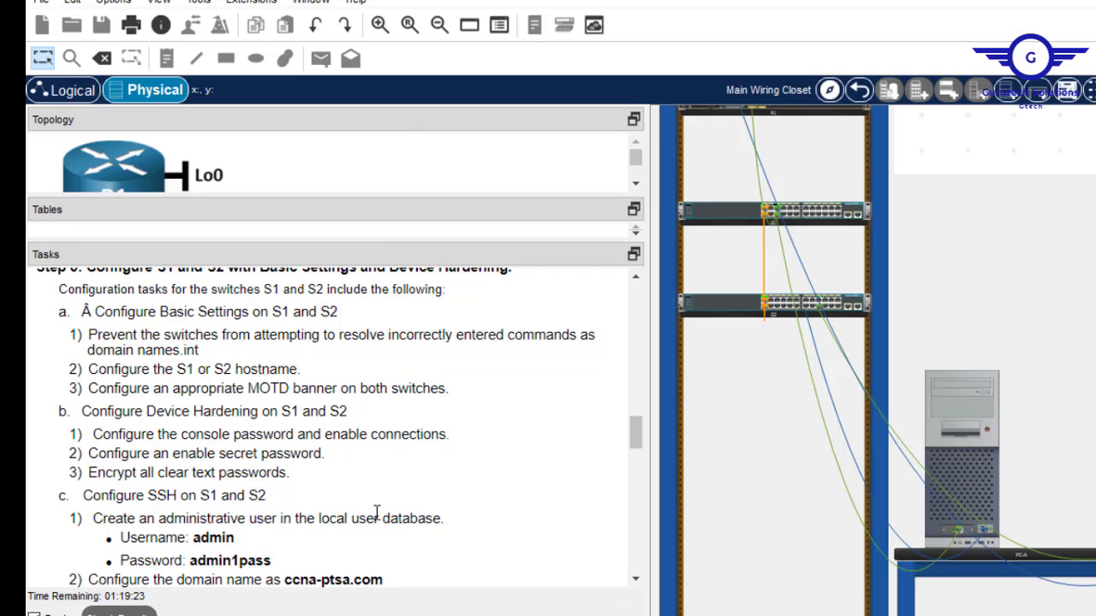
Close the terminal window and scroll down through the Tasks panel.
click(375, 509)
click(635, 581)
click(635, 580)
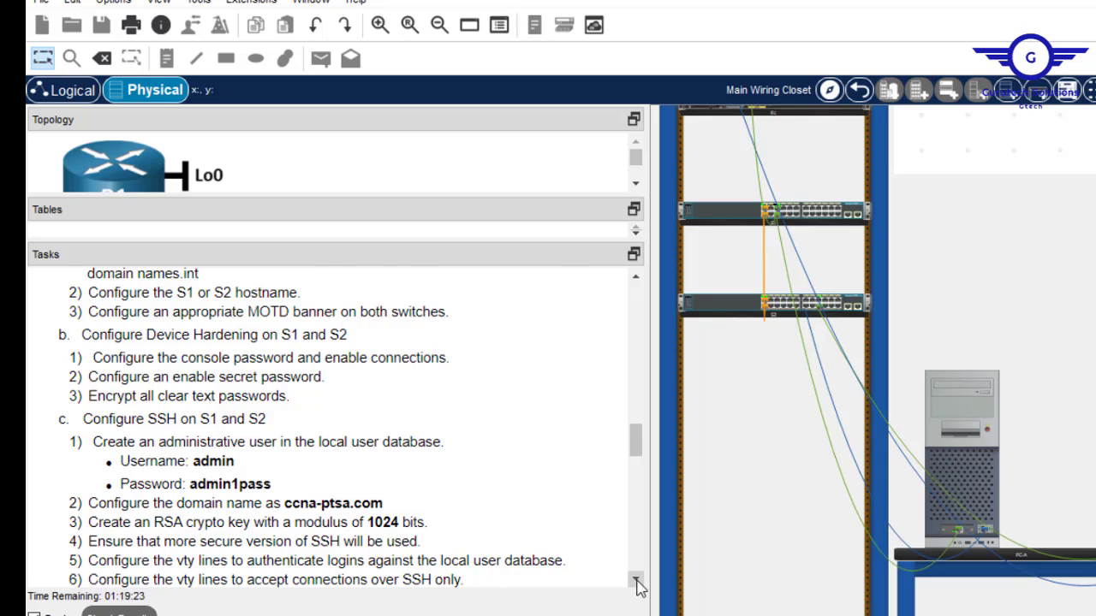
click(635, 580)
scroll(638, 585, down, 4)
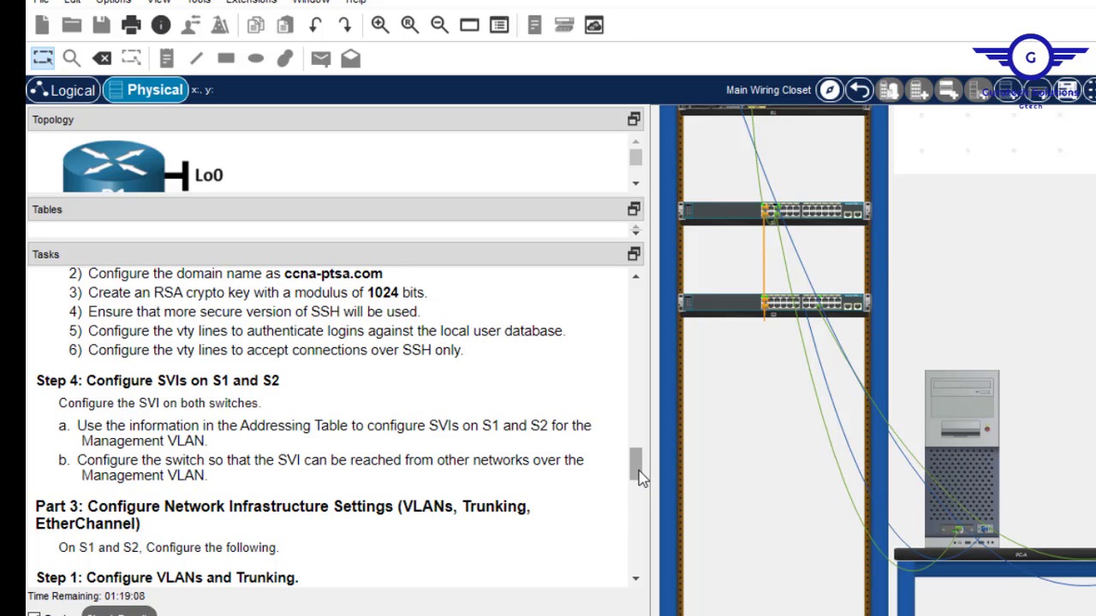
mouse_move(638, 478)
mouse_down()
mouse_move(634, 300)
mouse_move(636, 477)
mouse_move(635, 467)
mouse_up()
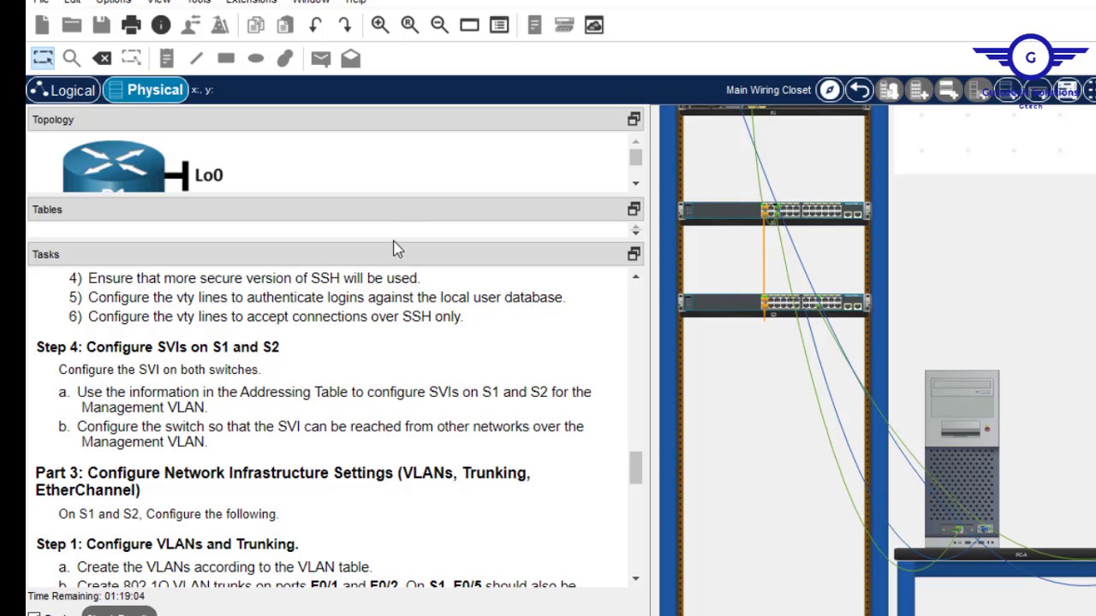
Enlarge the Tables pane, copy S2's VLAN 4 address 10.19.8.99, and return to the terminal.
drag(392, 239, 392, 462)
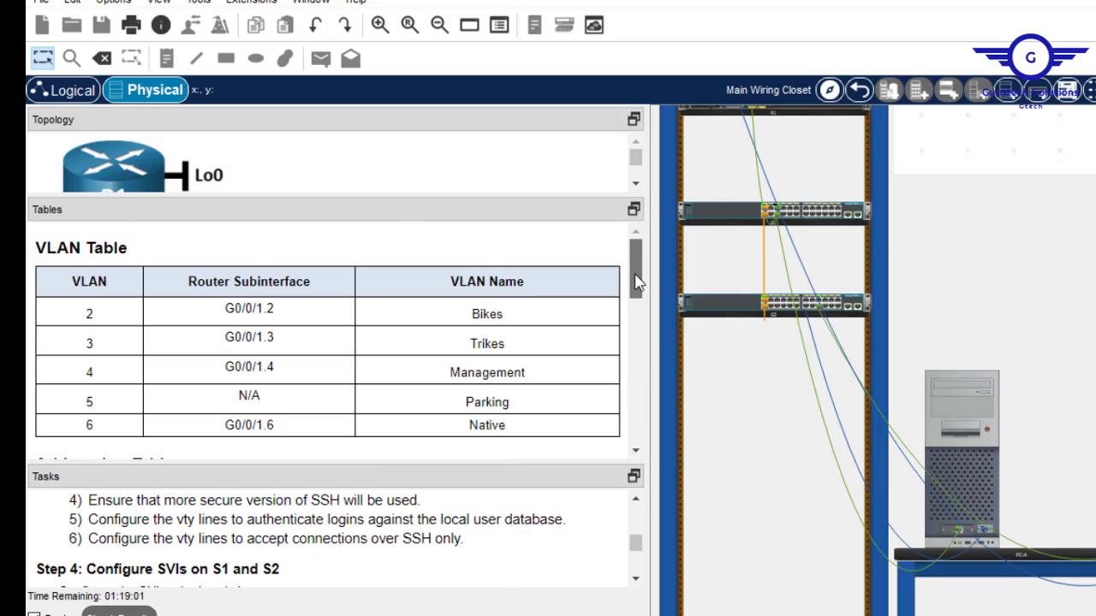
scroll(638, 291, down, 1)
drag(637, 291, 638, 420)
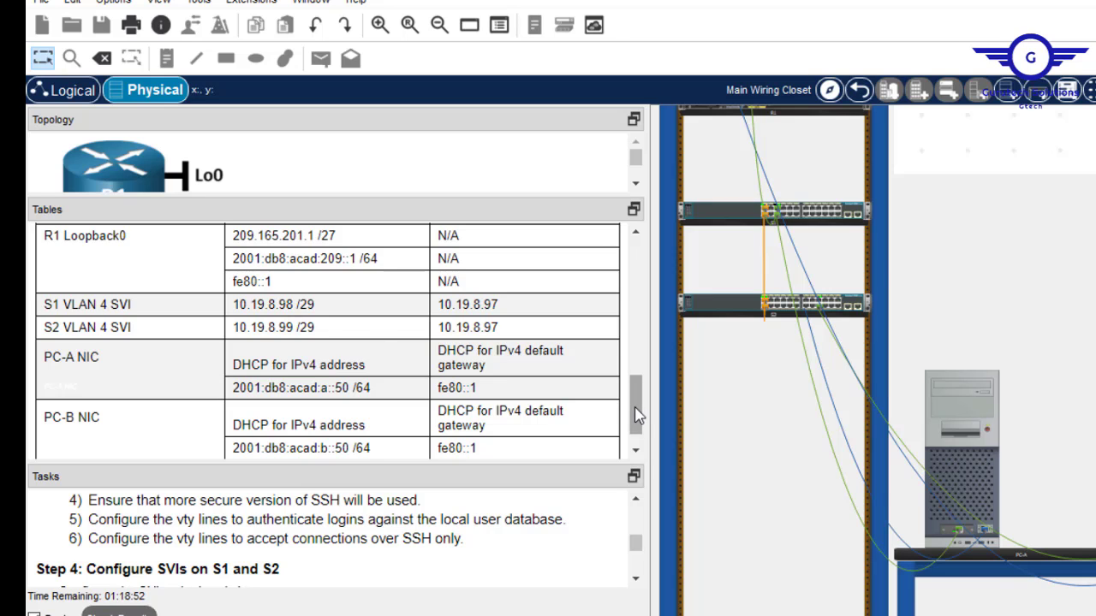
mouse_move(635, 414)
mouse_down()
mouse_move(630, 313)
mouse_move(651, 419)
mouse_move(655, 411)
mouse_up()
drag(294, 343, 236, 340)
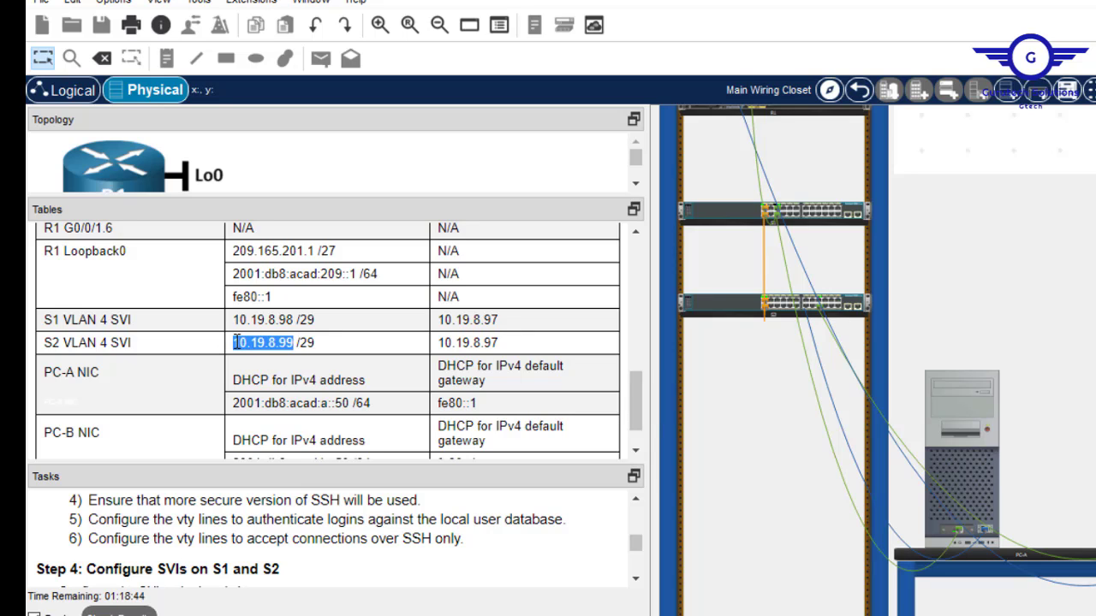
right_click(255, 345)
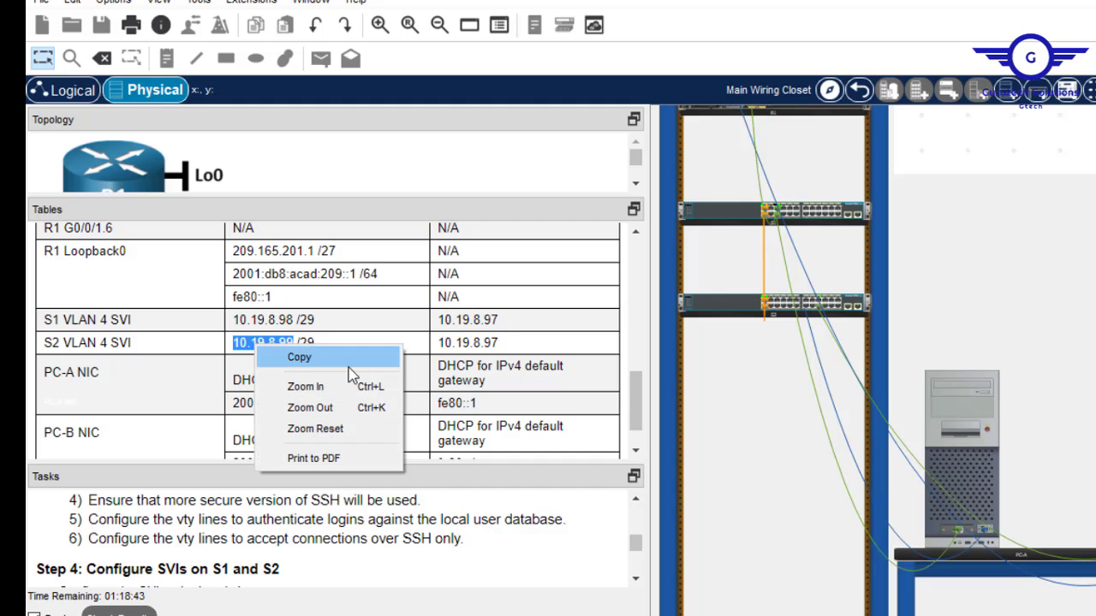
click(327, 363)
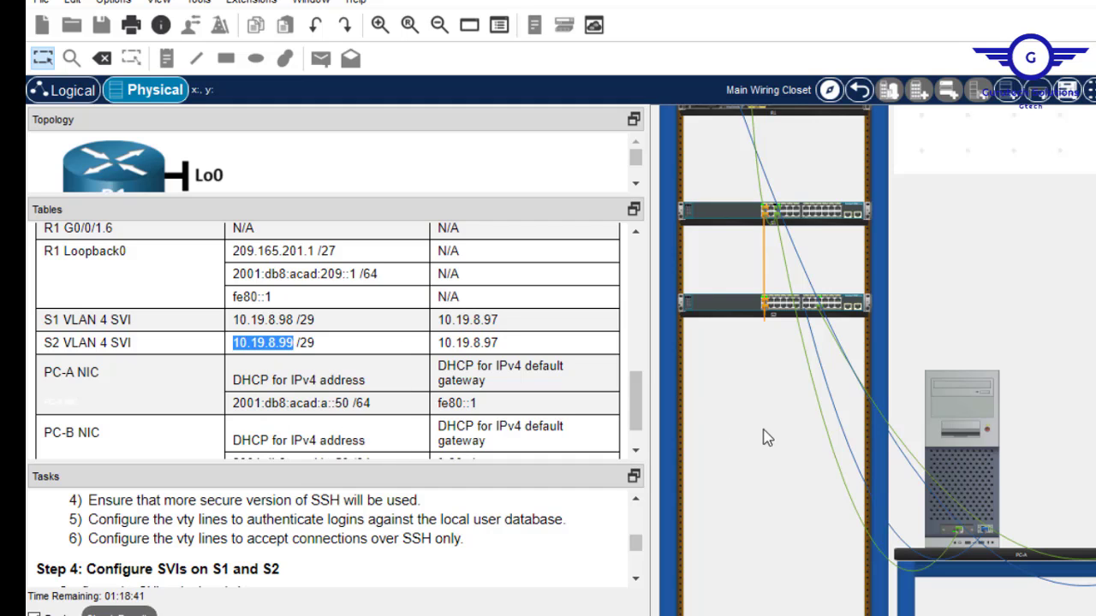
click(952, 429)
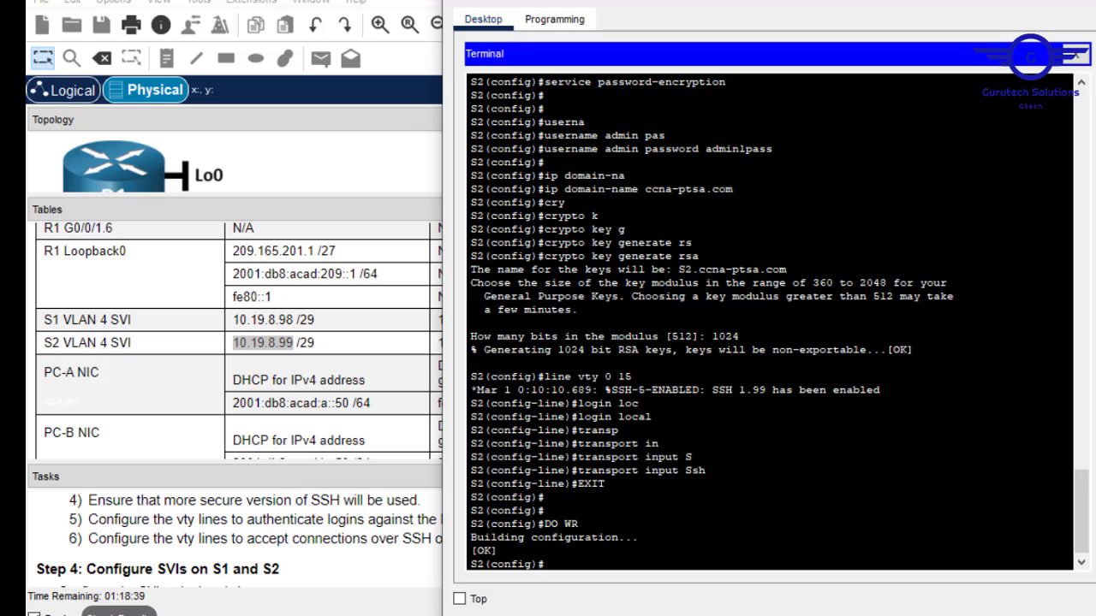
On S2, describe interface VLAN 4 'This is int-vlan4' and address it 10.19.8.99 255.255.255.248.
key(Return)
key(Return)
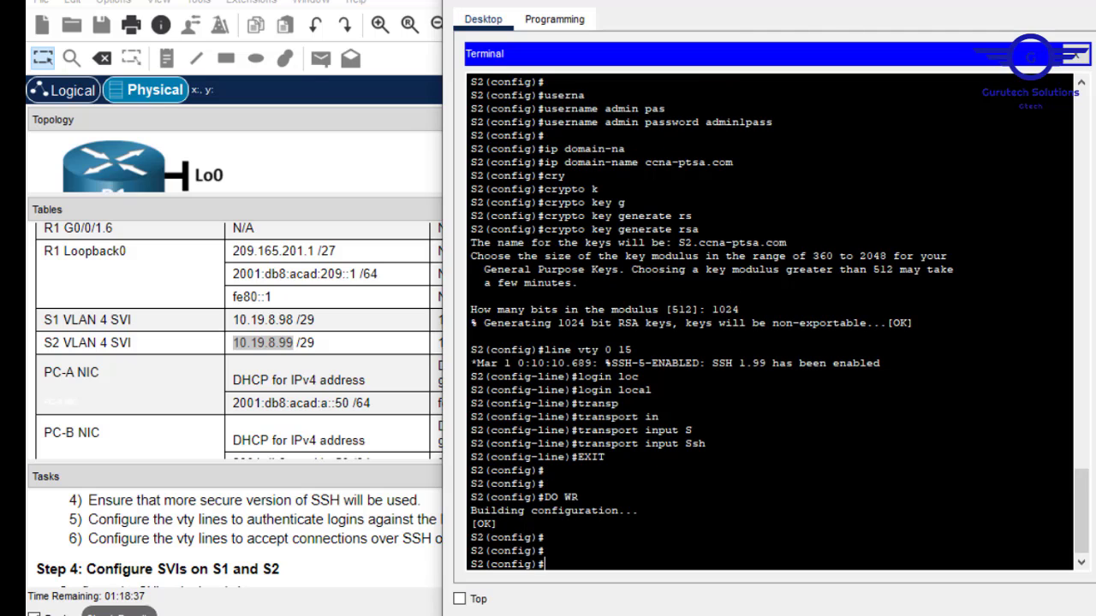
text(int vlan 4)
key(Return)
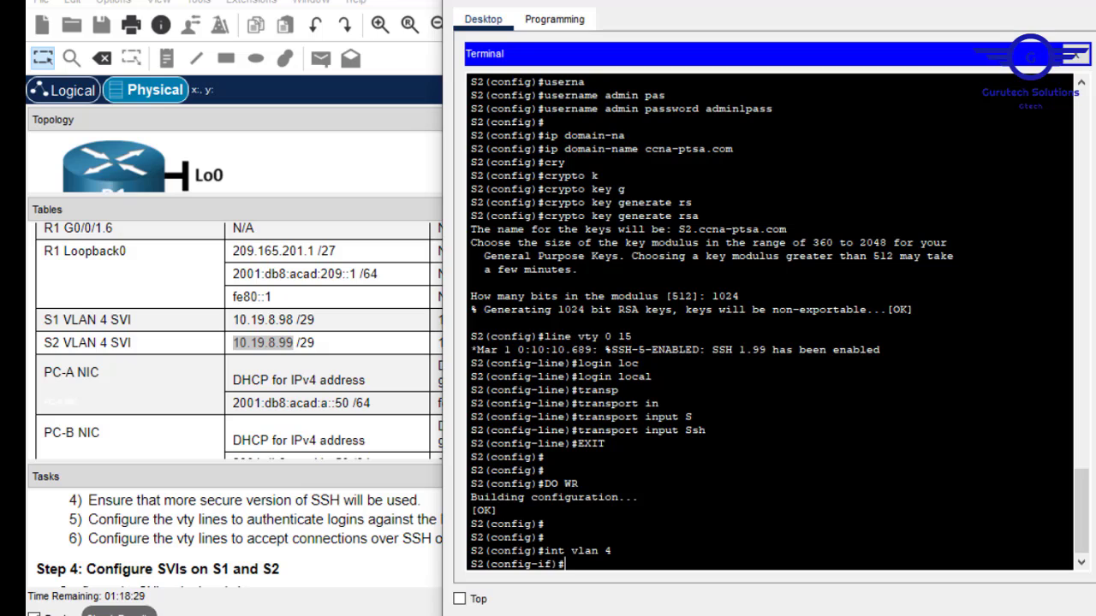
text(Ths)
key(BackSpace)
key(BackSpace)
key(BackSpace)
key(BackSpace)
text(desc)
key(Tab)
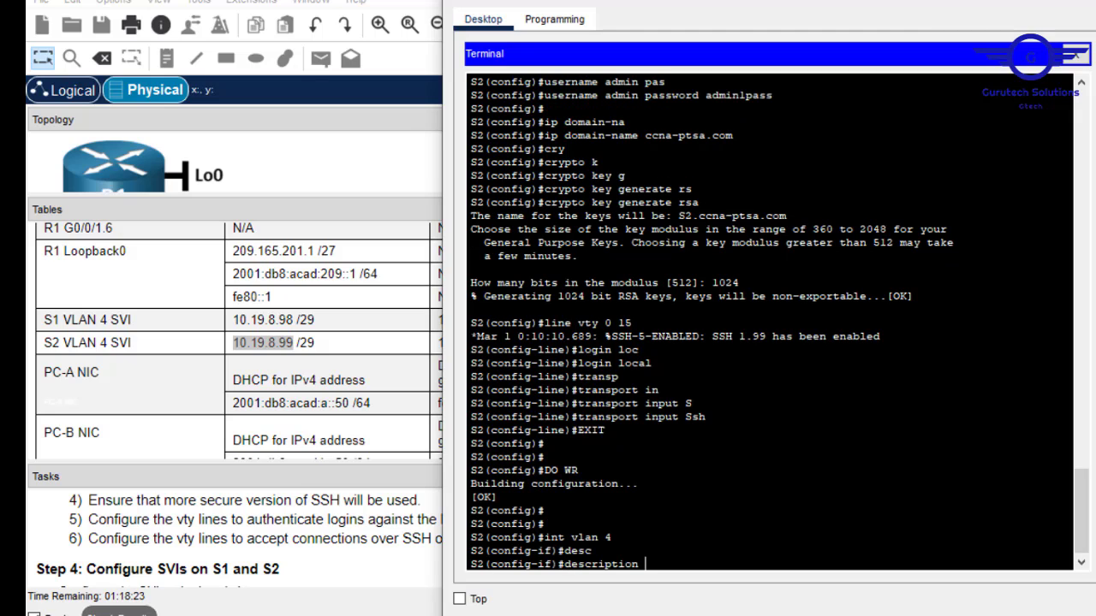
text(This is int-vlan)
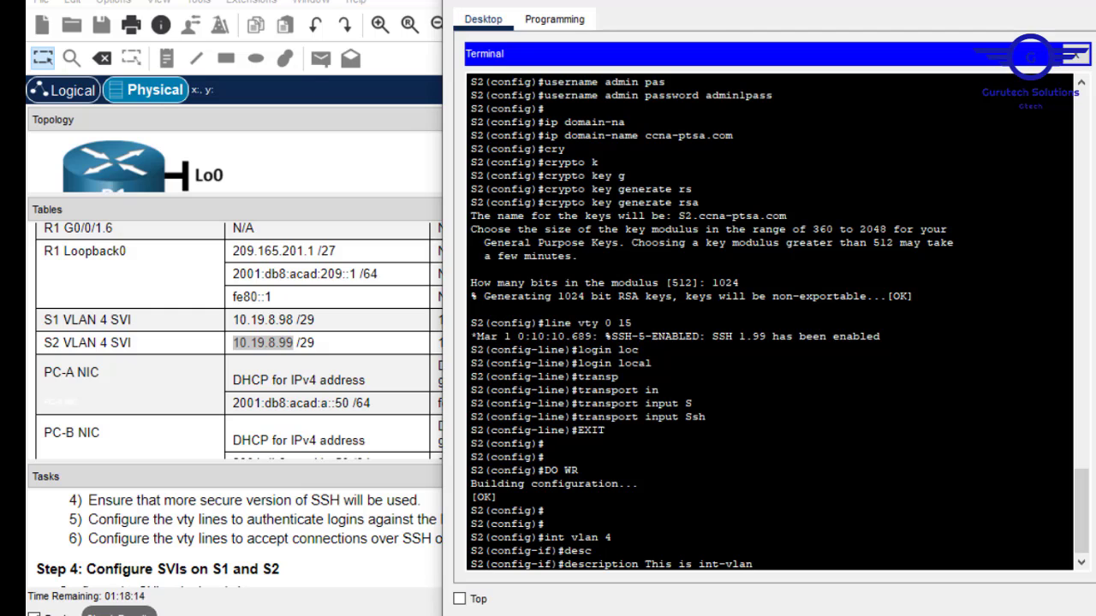
text(4)
key(Return)
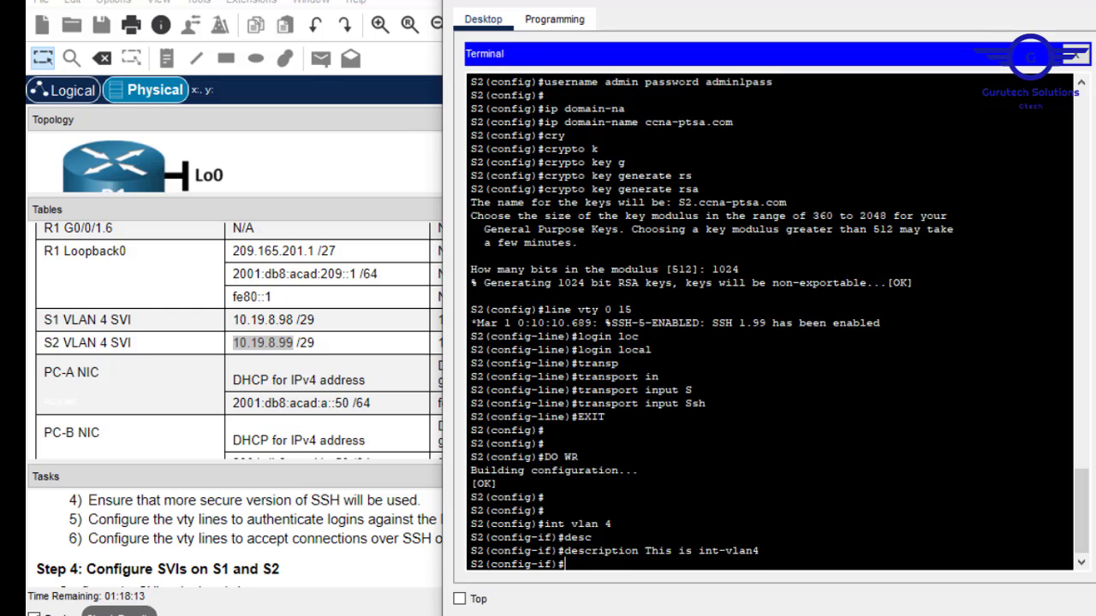
text(ip add)
right_click(629, 582)
click(681, 579)
text(255.)
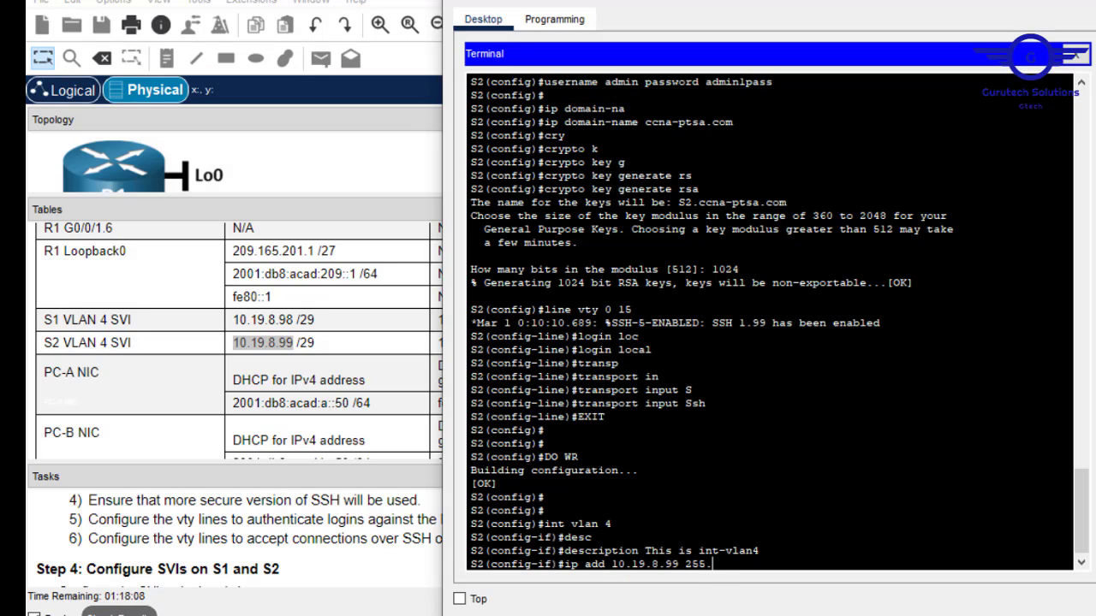
text(255.255.248)
key(Return)
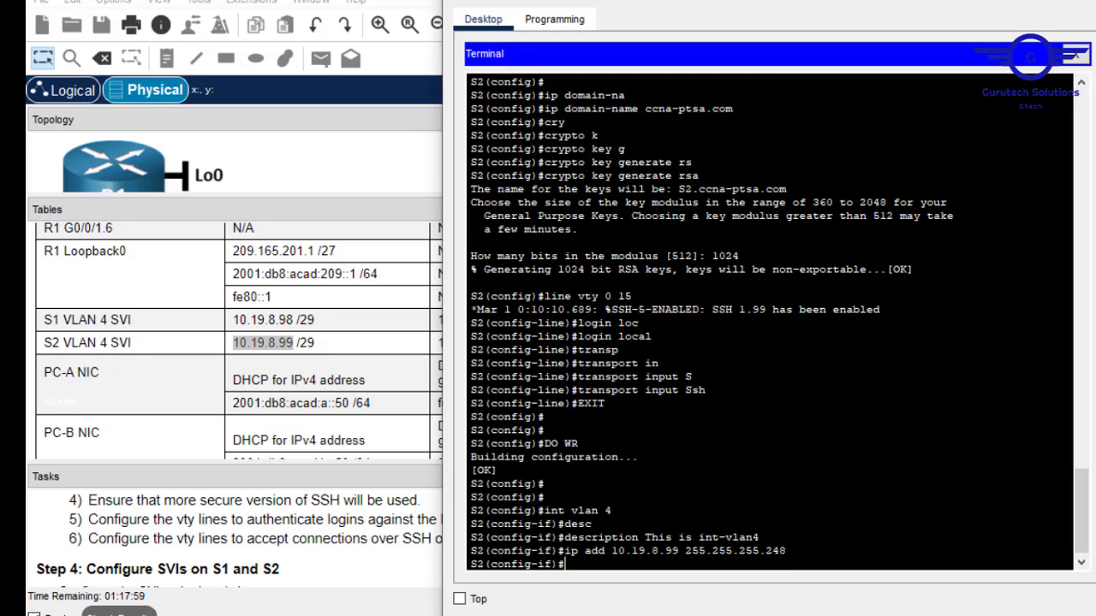
Set S2's default gateway to 10.19.8.97.
text(ex)
key(Return)
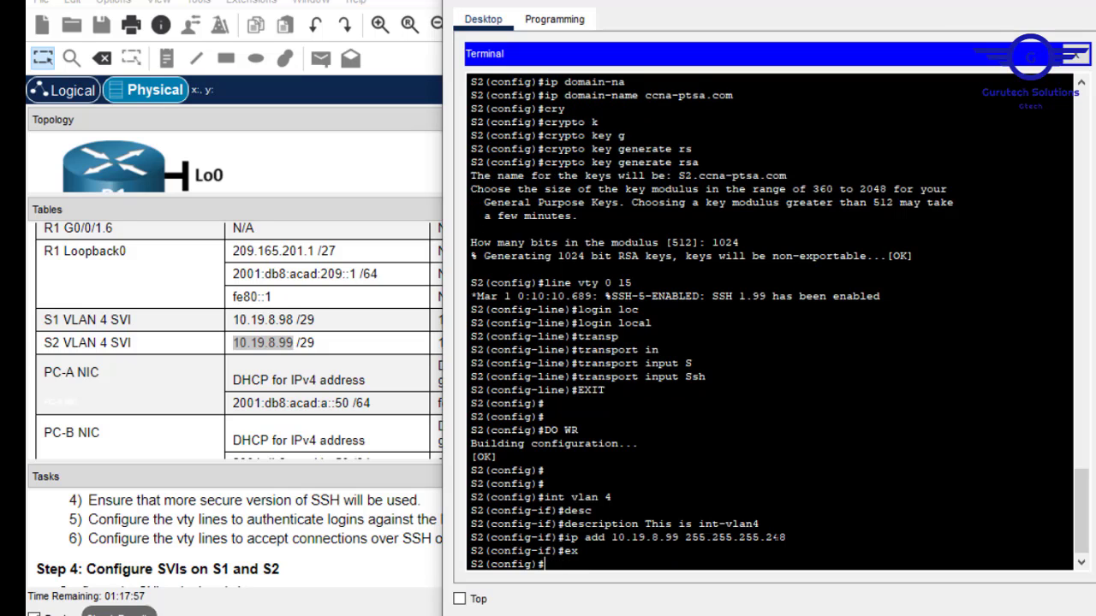
key(Return)
key(Return)
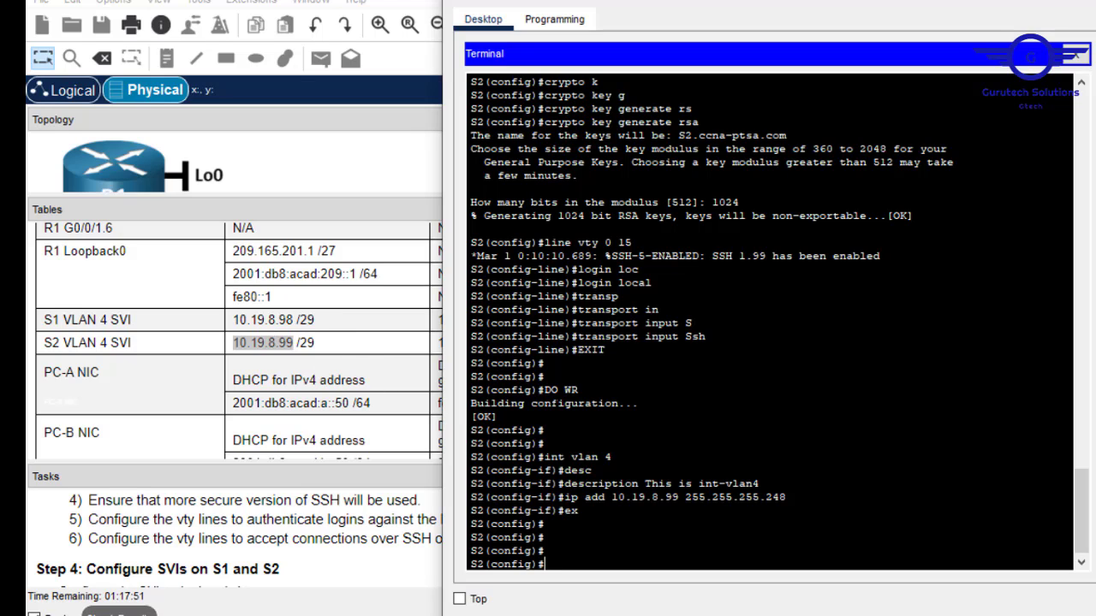
text(ip e)
text( defa)
key(Tab)
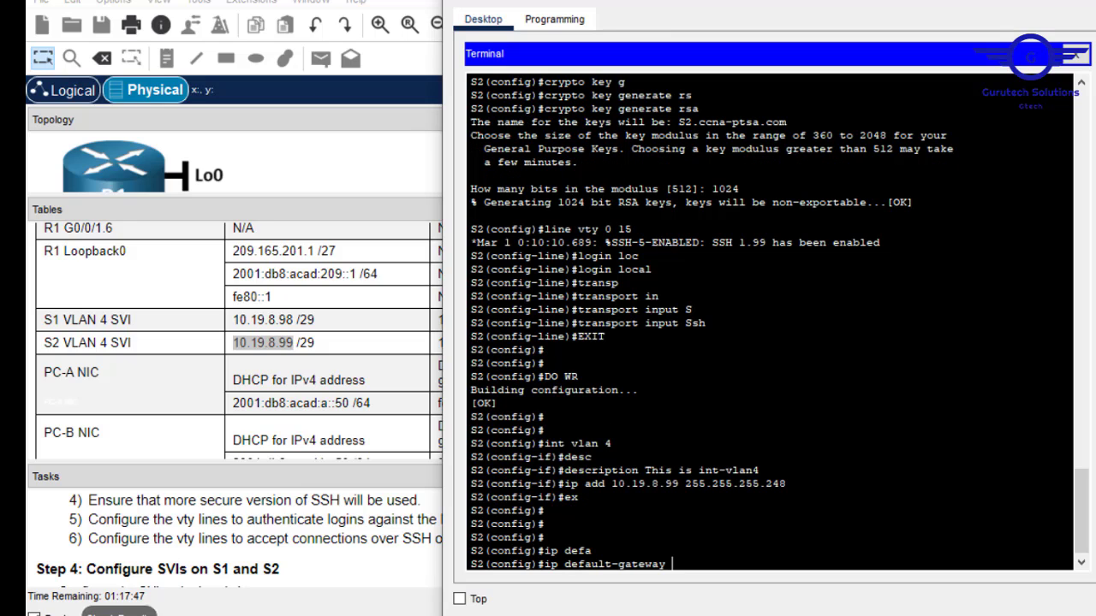
click(375, 351)
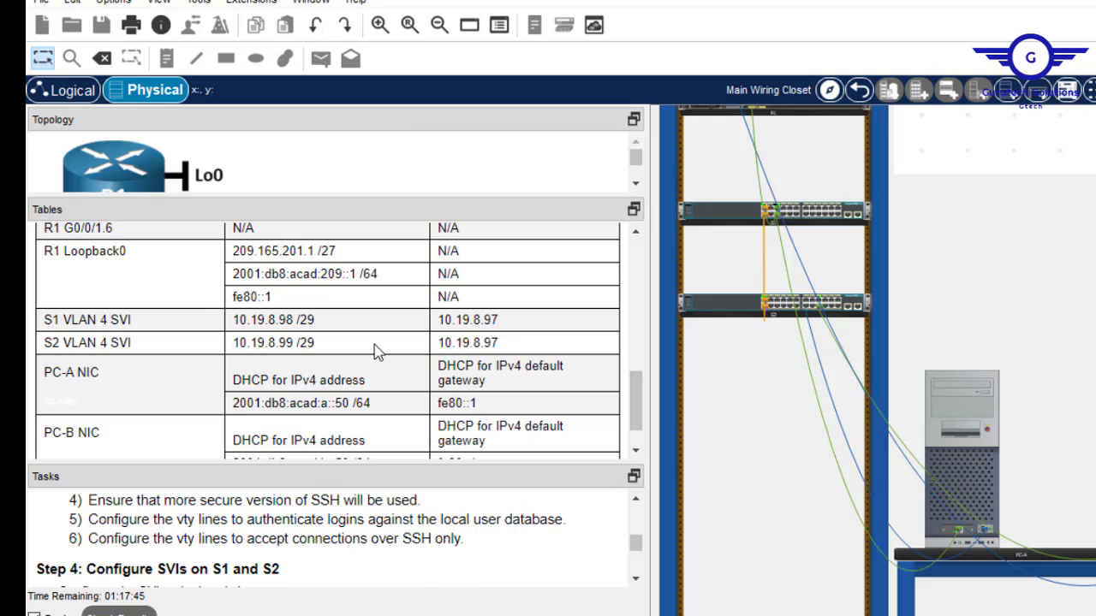
double_click(476, 342)
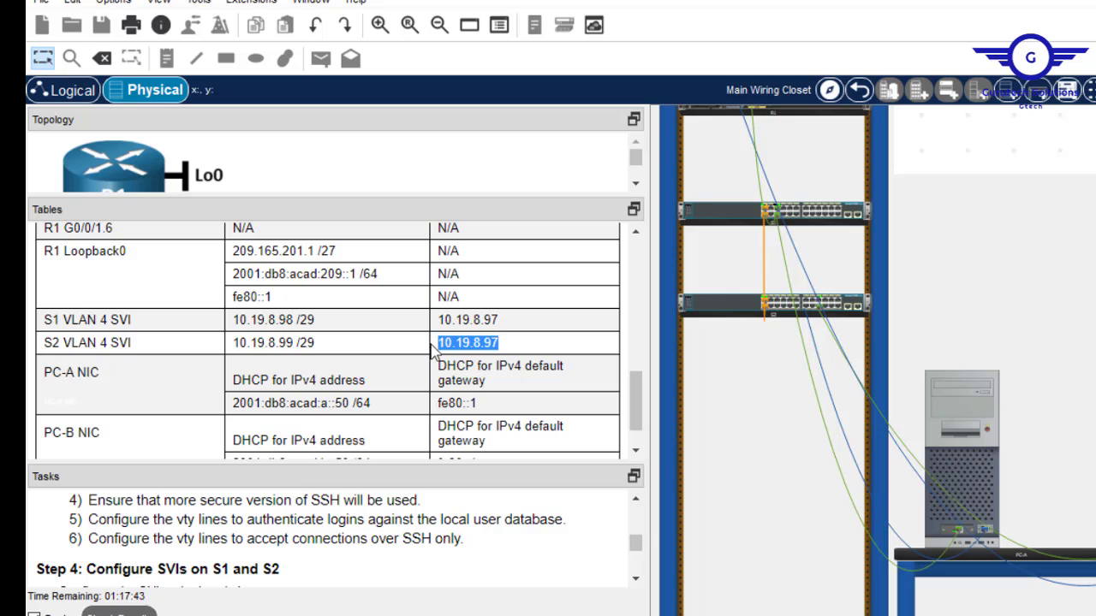
right_click(458, 346)
click(500, 363)
click(965, 454)
right_click(757, 507)
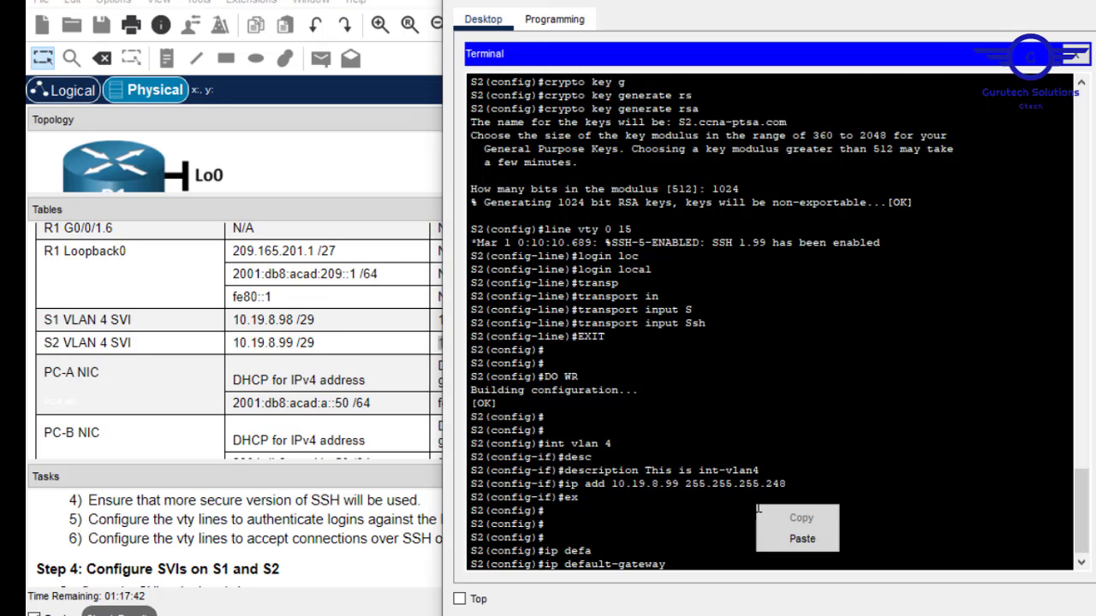
click(796, 537)
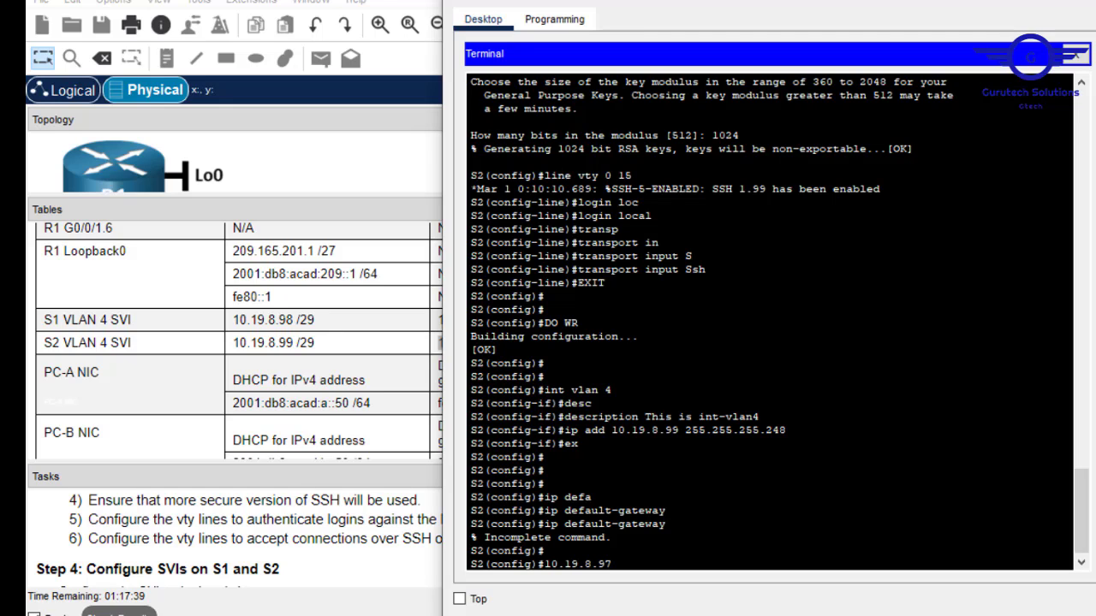
key(Up)
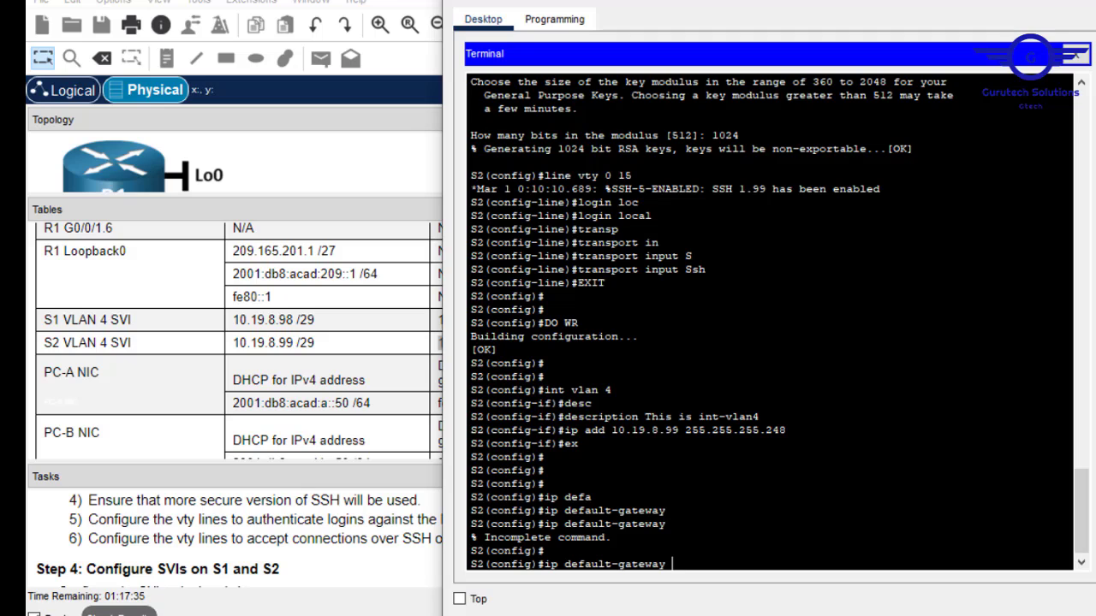
text(10.19.8.97)
key(Return)
Save S2's configuration with do wr and close the S2 window.
text(do wr)
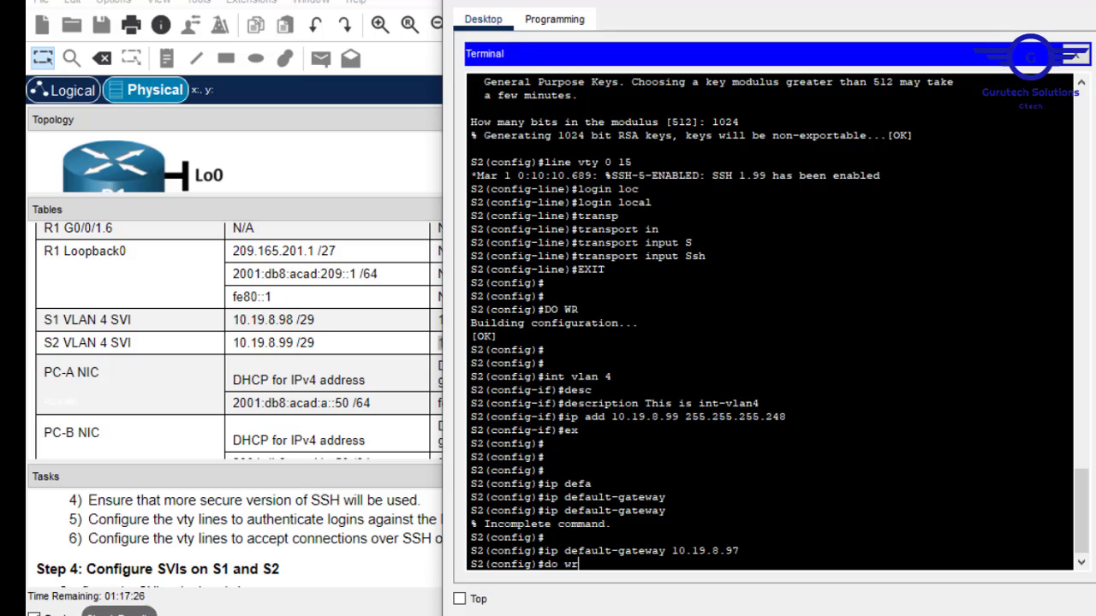
key(Return)
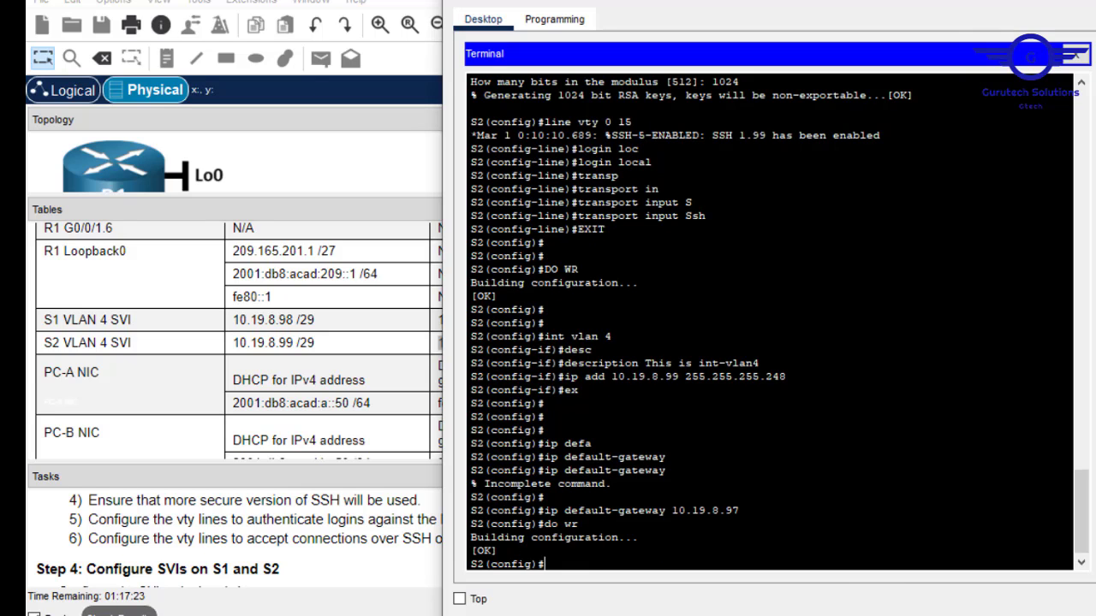
drag(786, 376, 544, 337)
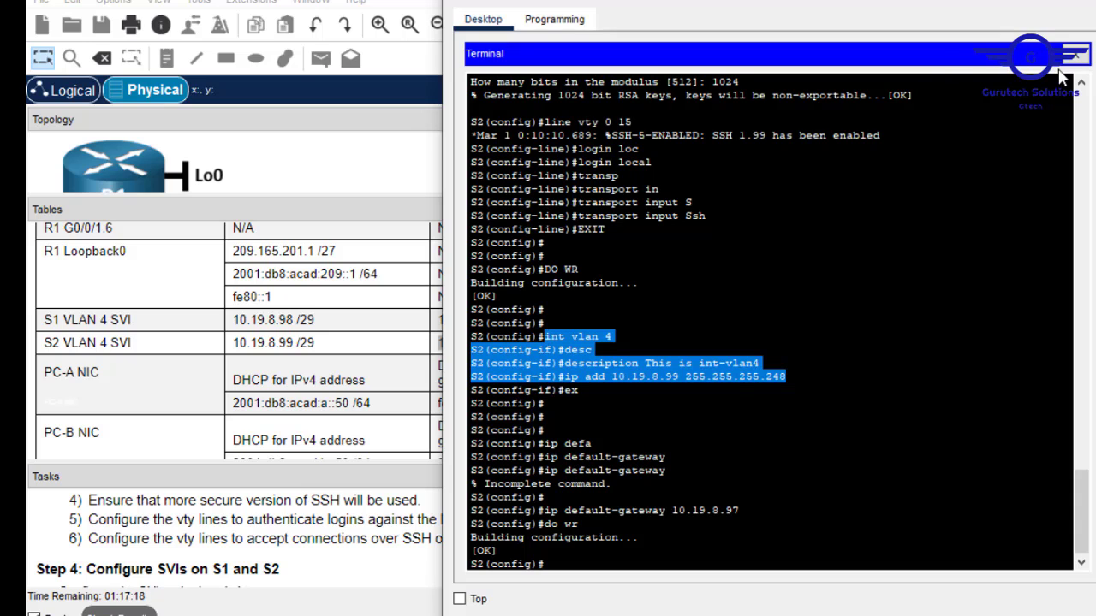
click(1089, 2)
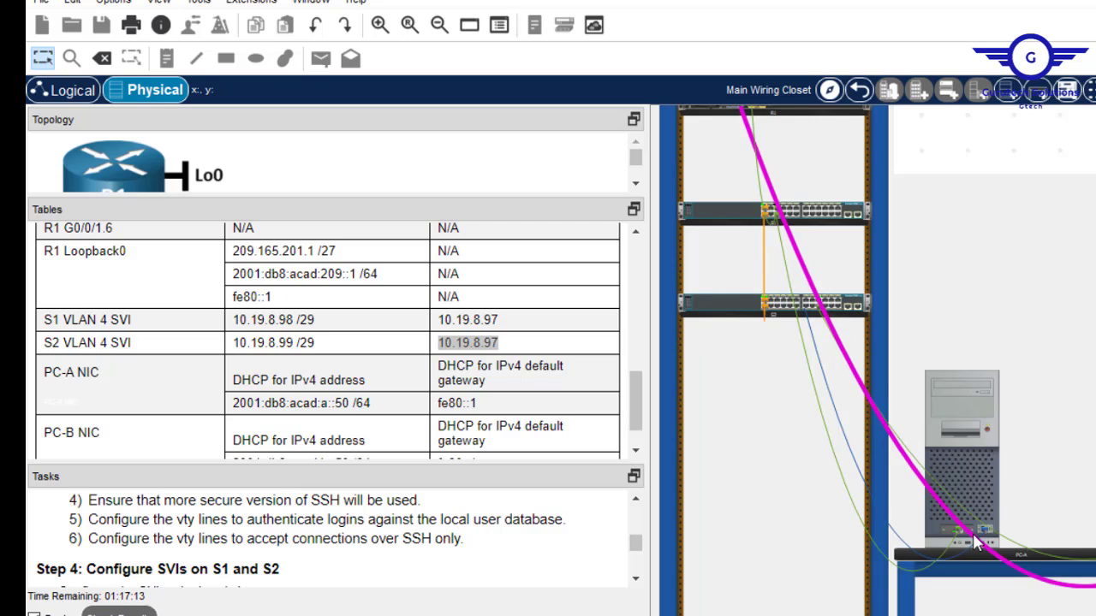
Inspect both switches' rear panels, trace S1's console cable to PC-A, and open PC-A's Desktop.
right_click(847, 305)
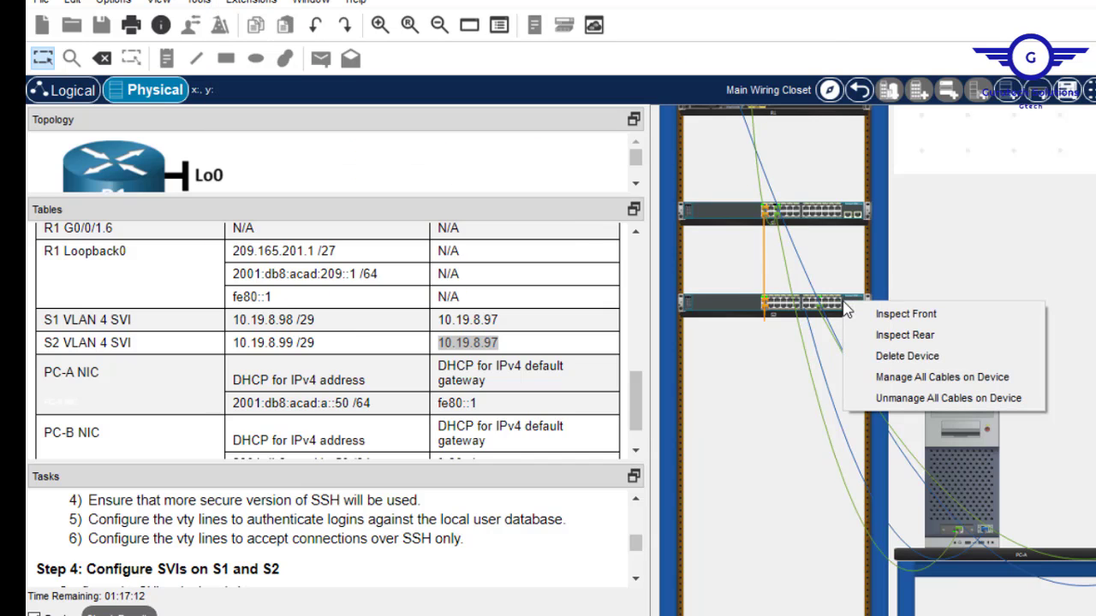
click(920, 342)
right_click(818, 216)
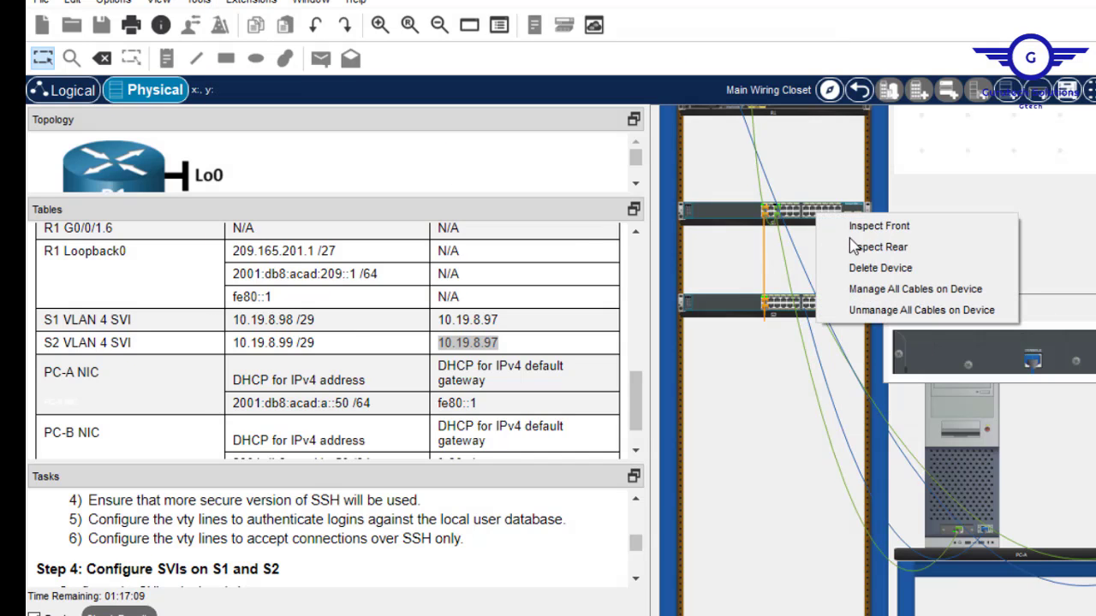
click(869, 248)
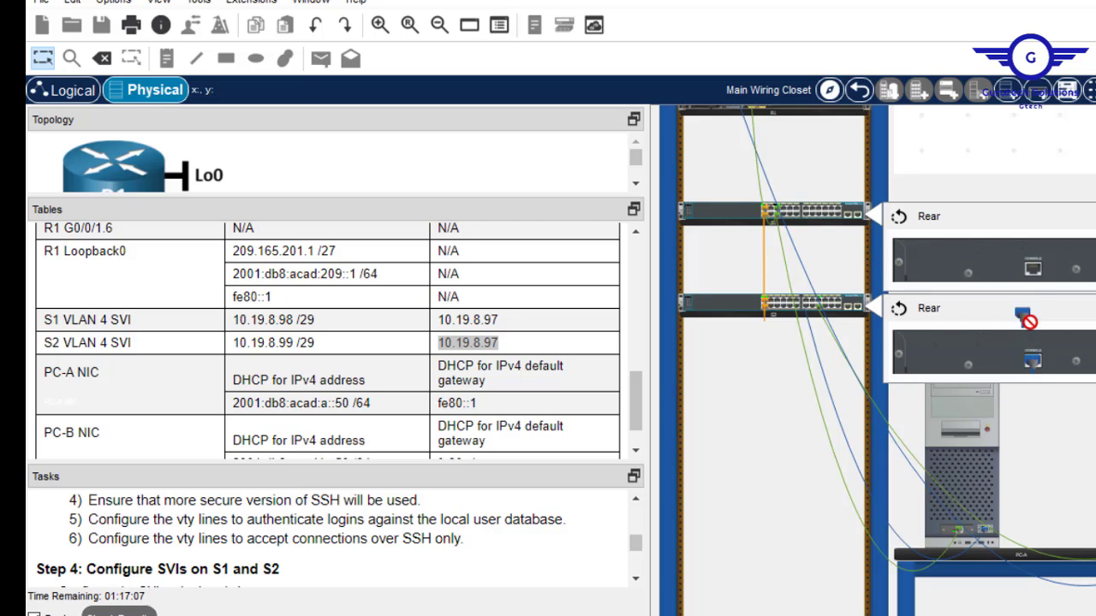
drag(1034, 269, 1035, 275)
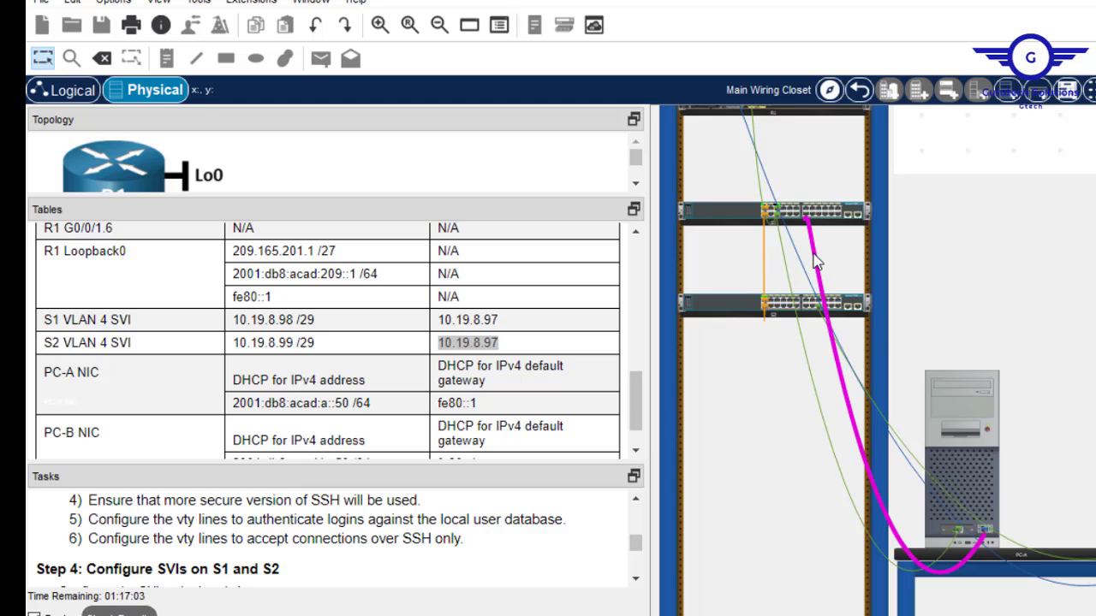
mouse_move(815, 261)
mouse_move(993, 474)
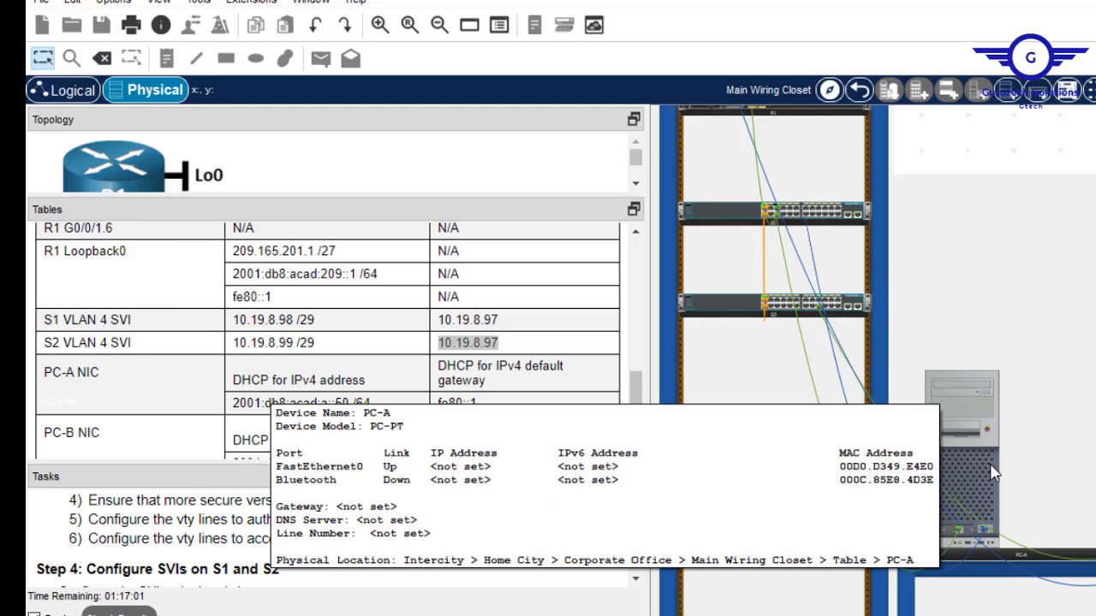
click(973, 448)
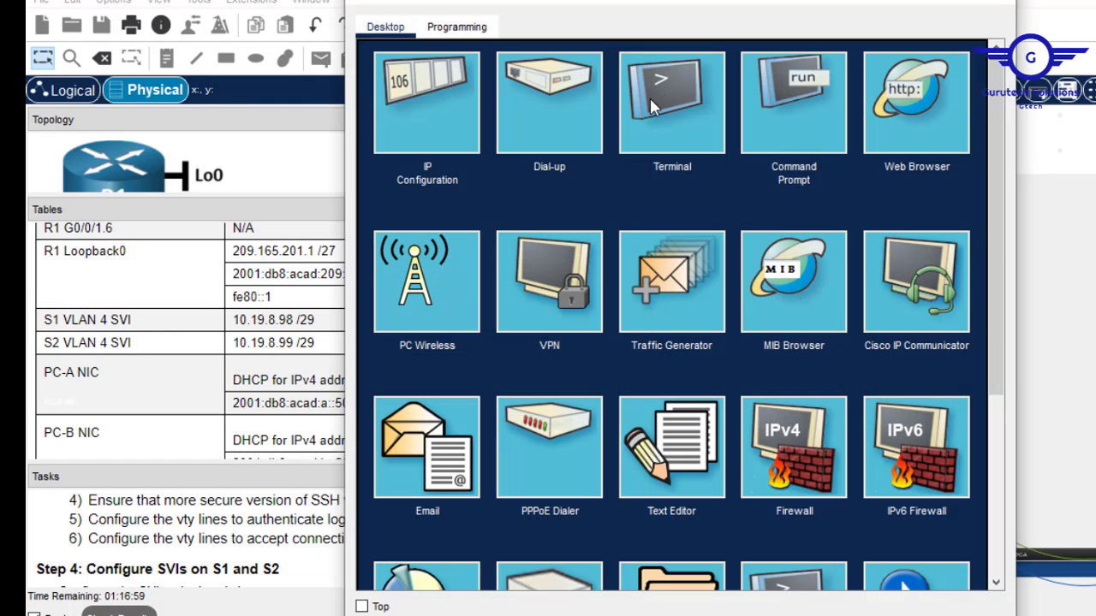
Through PC-A's terminal, give S1's interface VLAN 4 the description 'This is int-vlan4'.
click(649, 96)
click(947, 243)
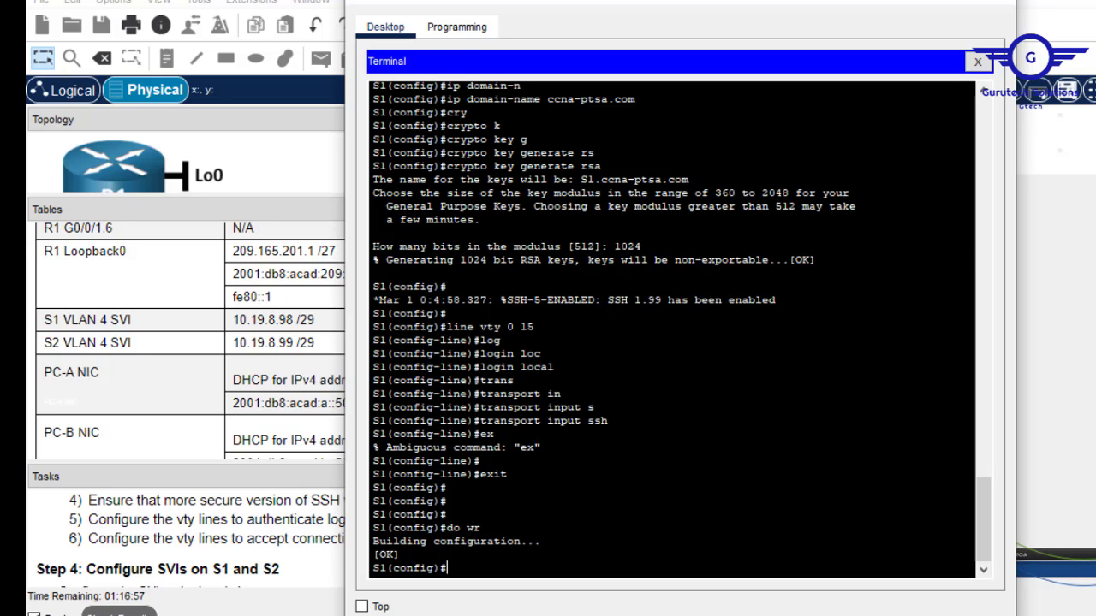
key(Return)
key(Return)
key(Return)
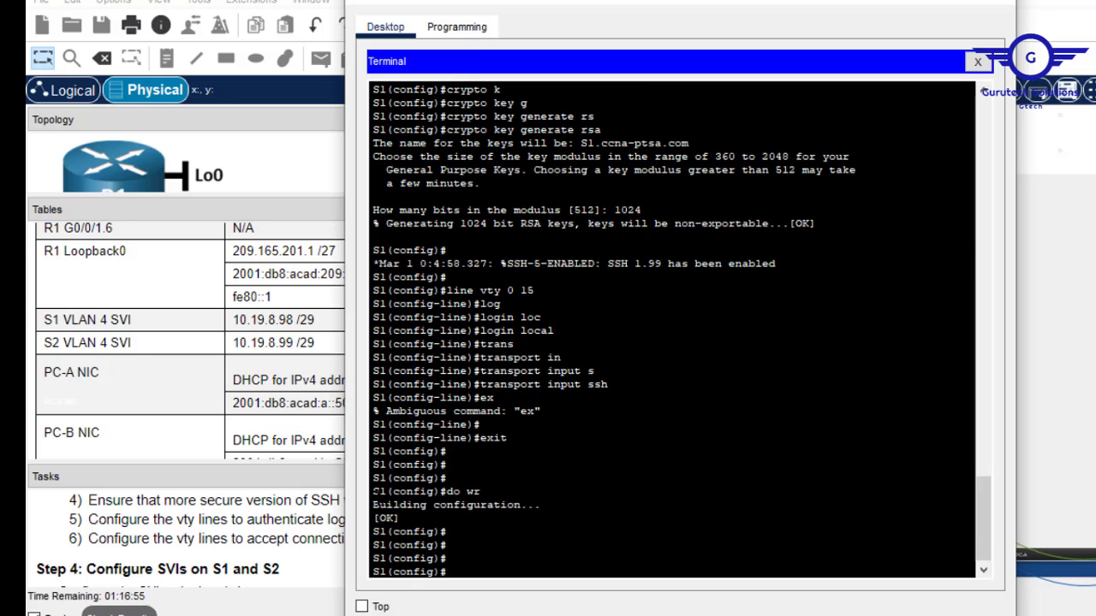
text(int vlan 4)
key(Return)
text(des)
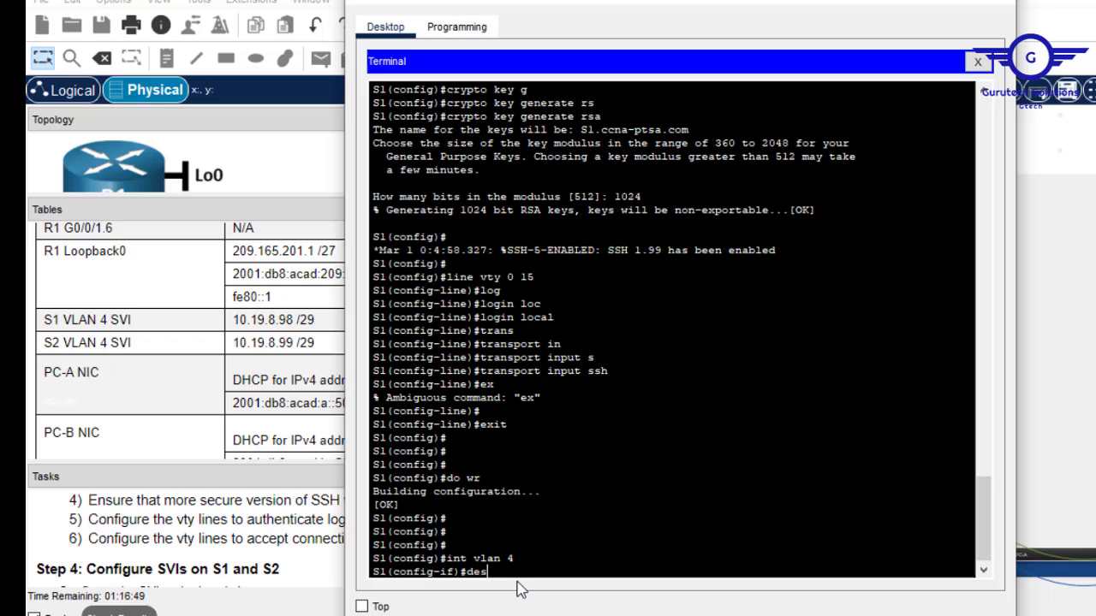
key(Tab)
text(Th)
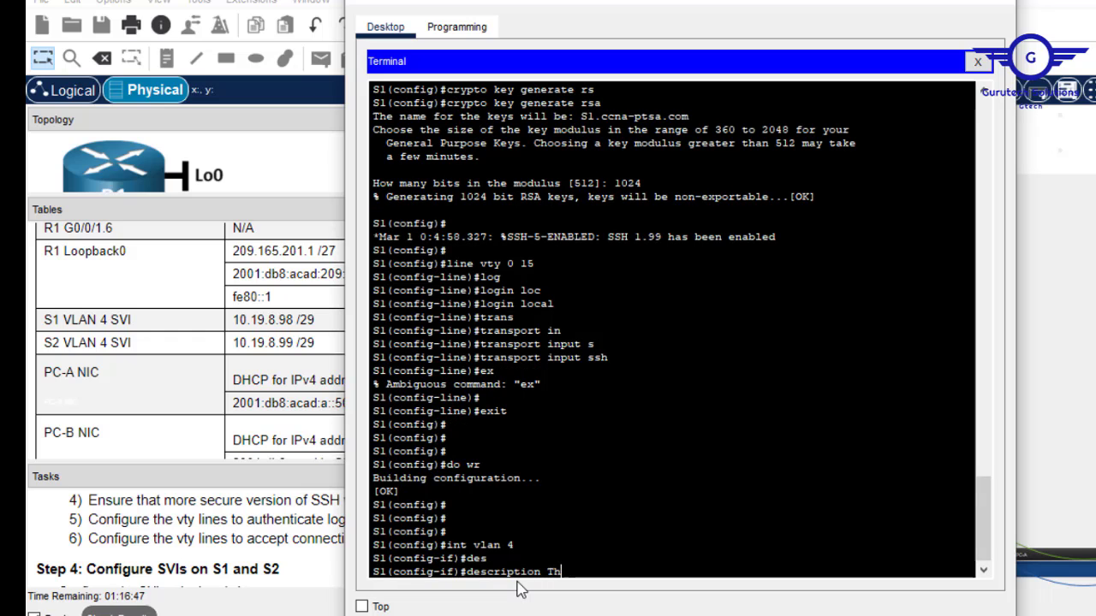
text(is is i)
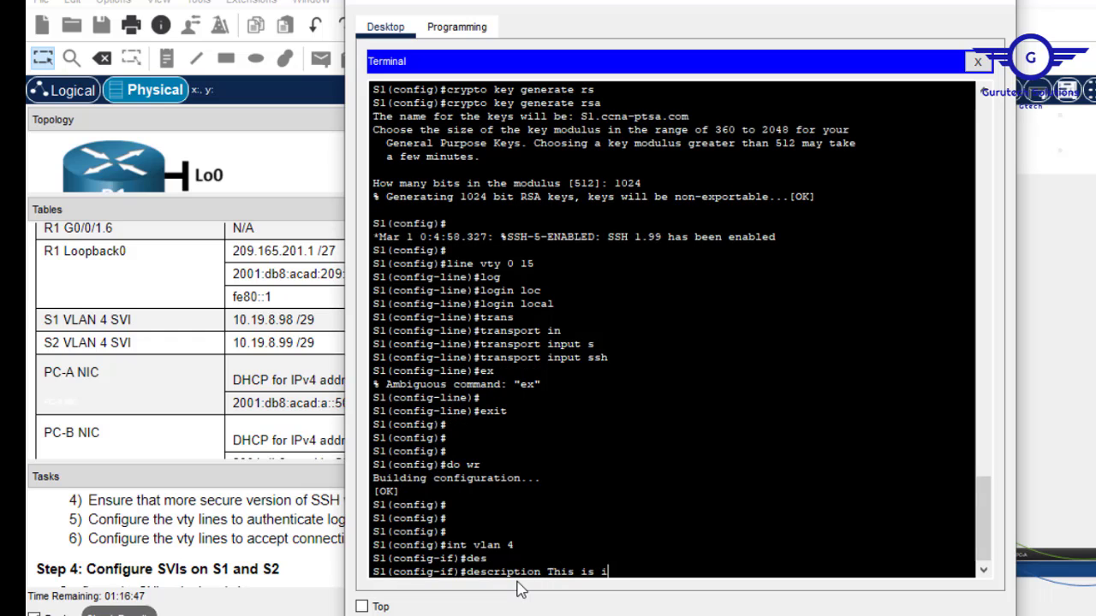
text(nt-vlan4)
key(Return)
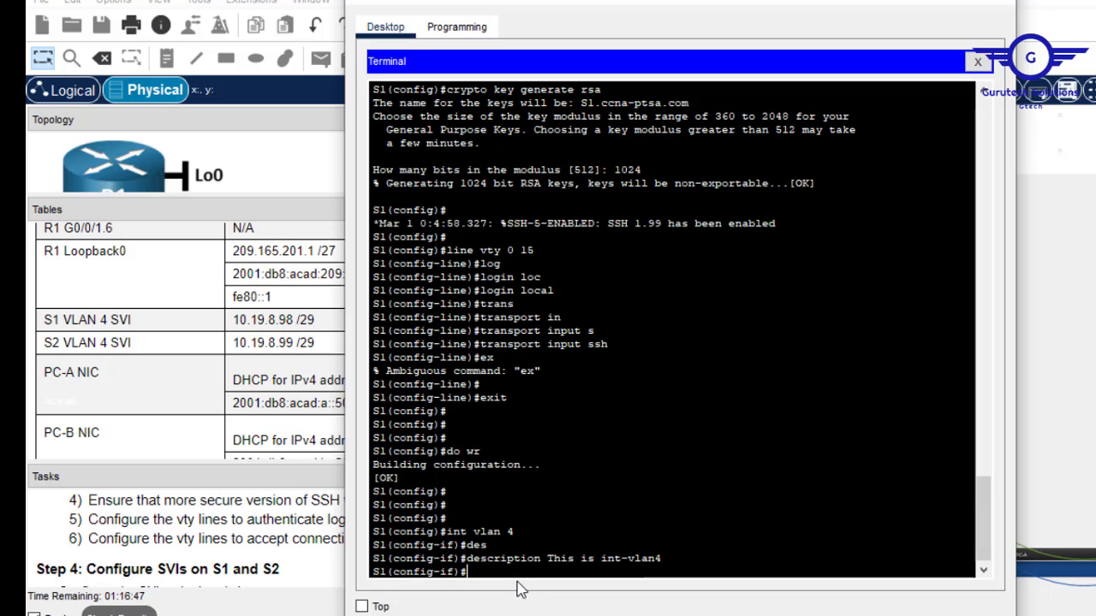
Assign S1's VLAN 4 interface the address 10.19.8.98 255.255.255.248.
text(ip add)
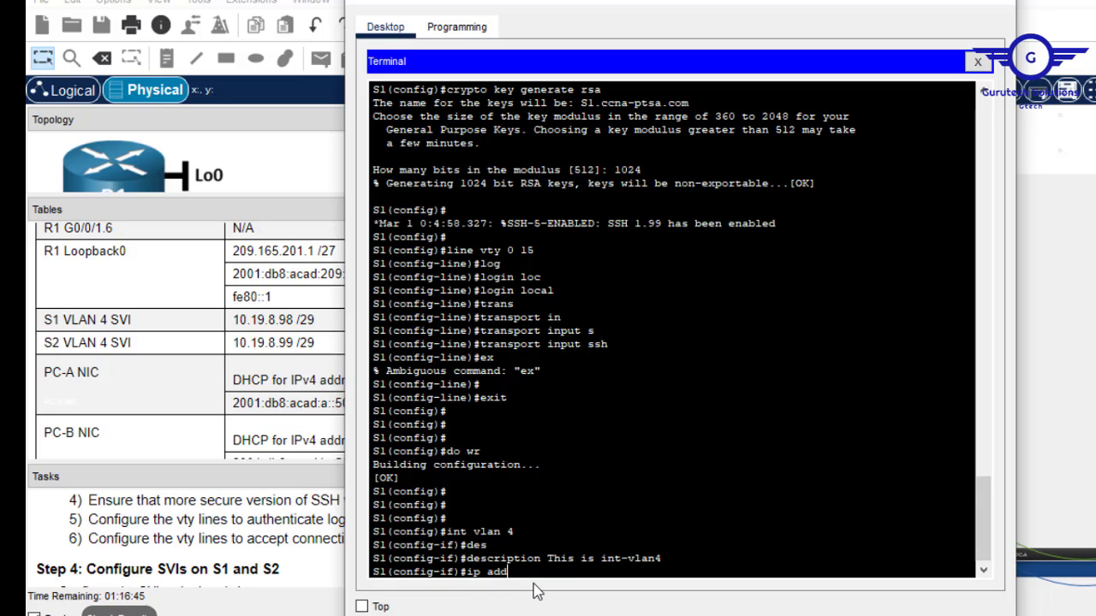
text( 10.19.8.98 255.255.)
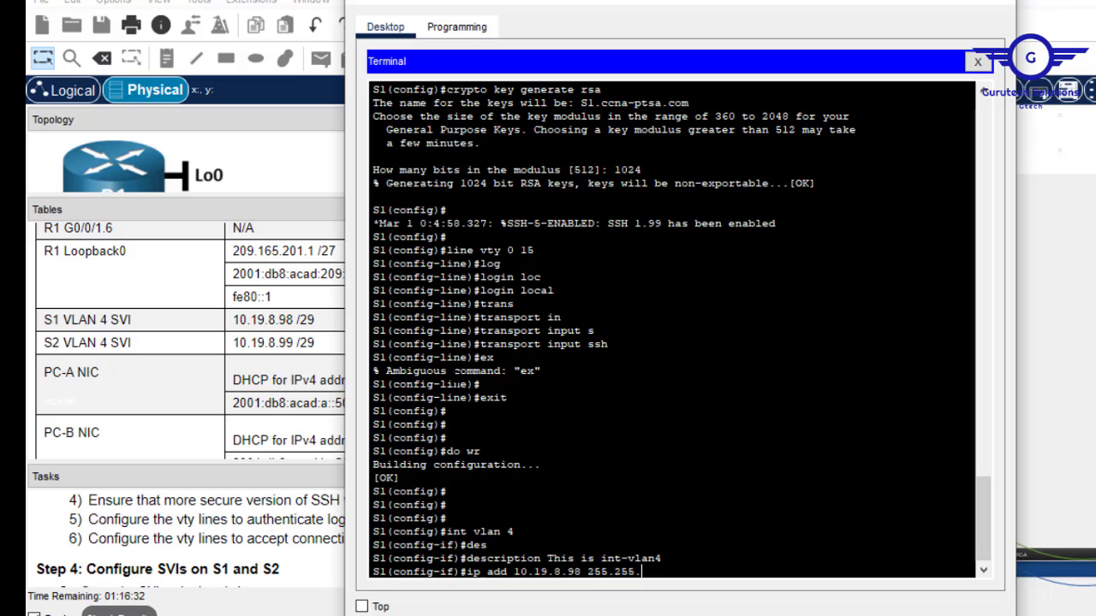
text(255.)
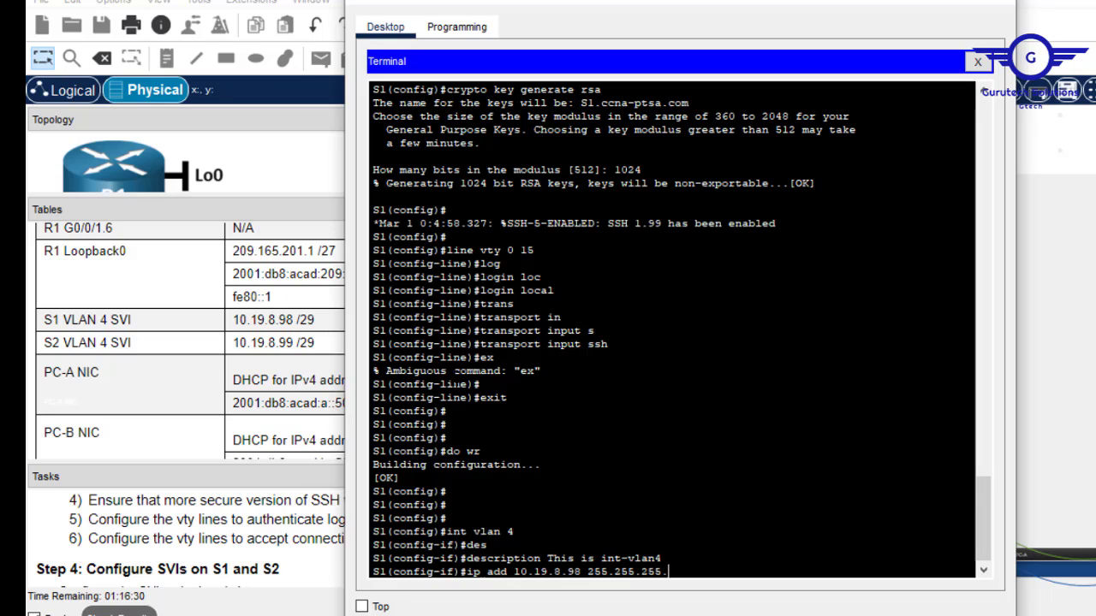
text(248)
drag(632, 5, 676, 26)
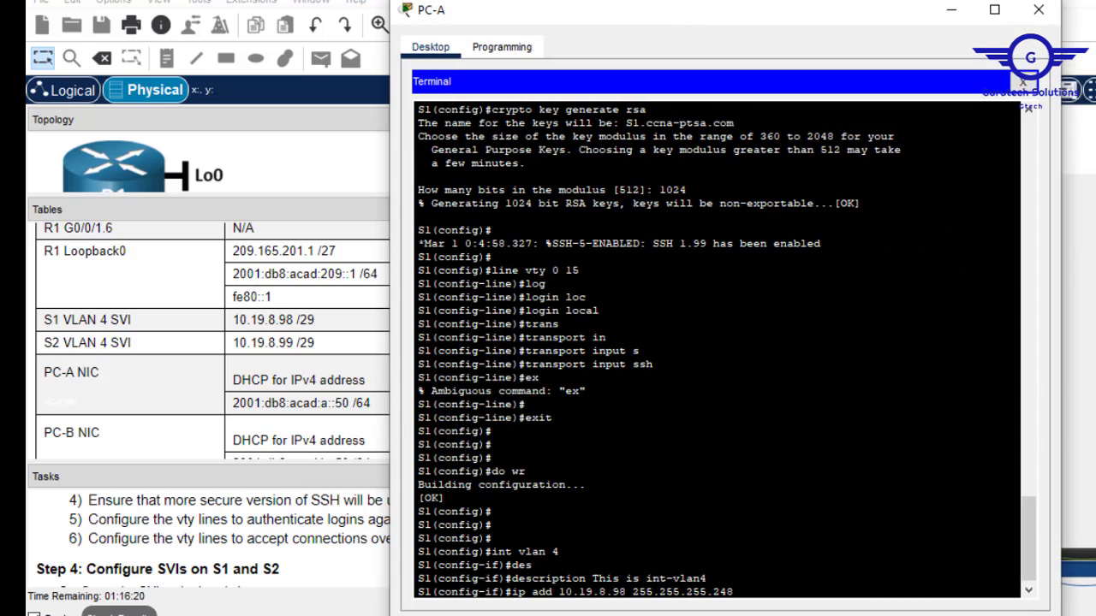
key(Return)
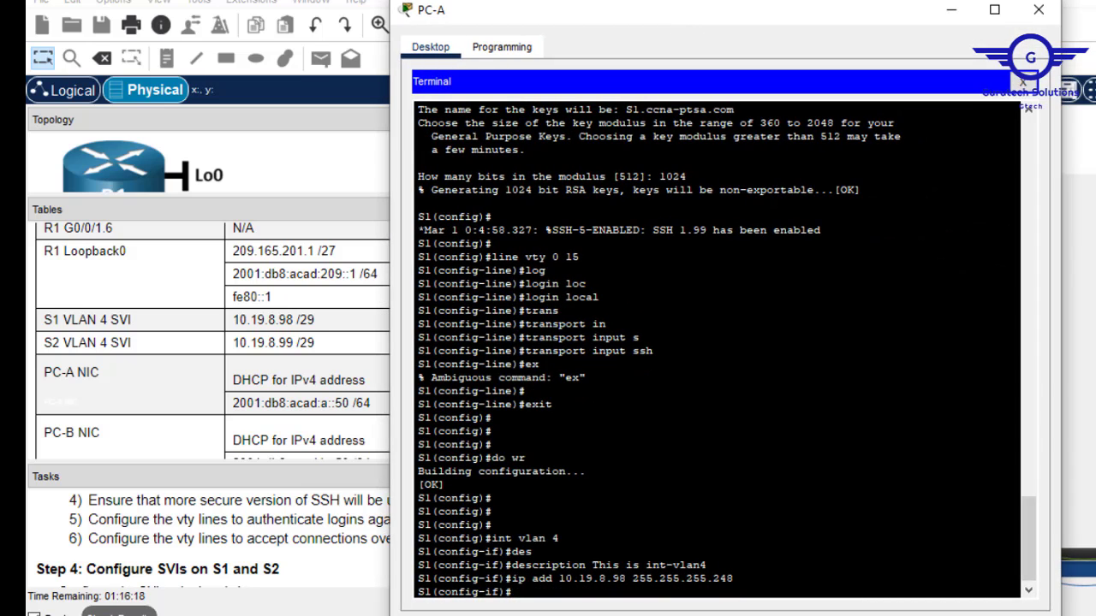
key(Return)
key(Return)
key(Return)
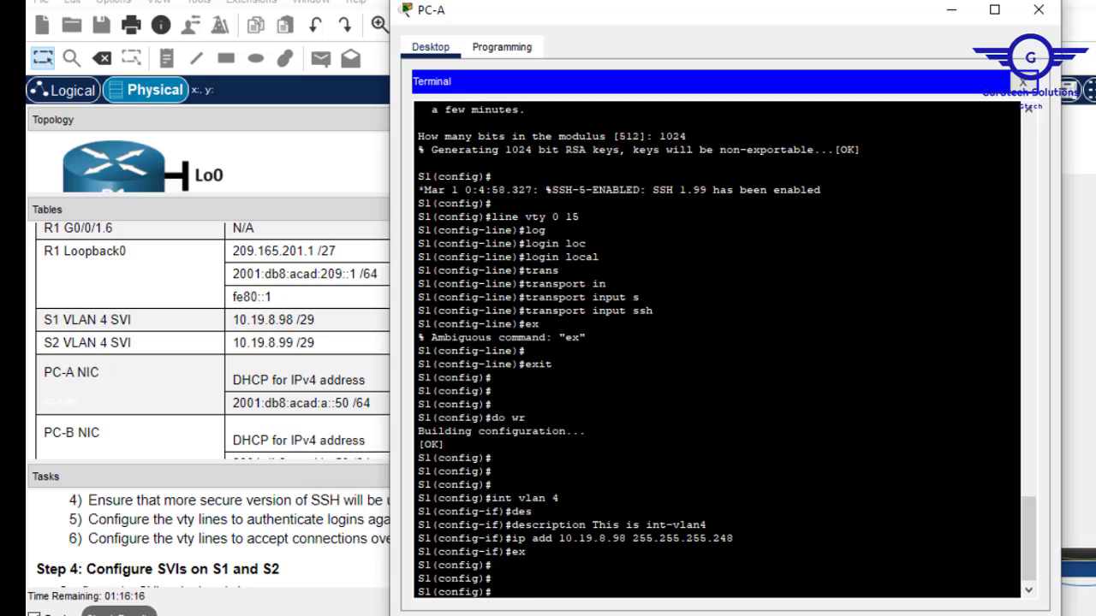
Set S1's default gateway to 10.19.8.97.
text(ip def)
key(Tab)
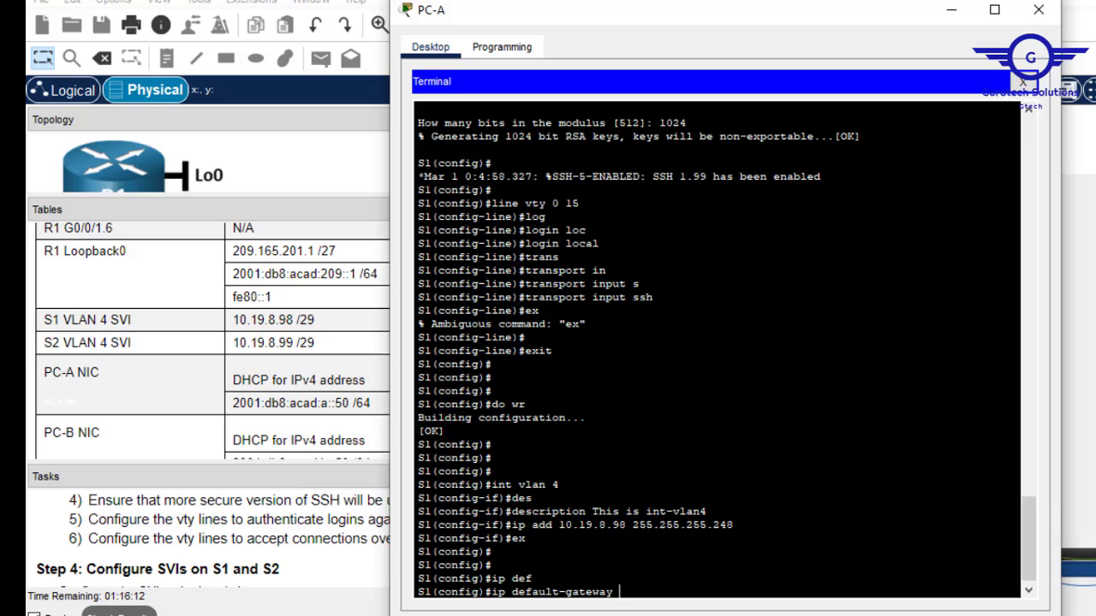
drag(632, 524, 558, 525)
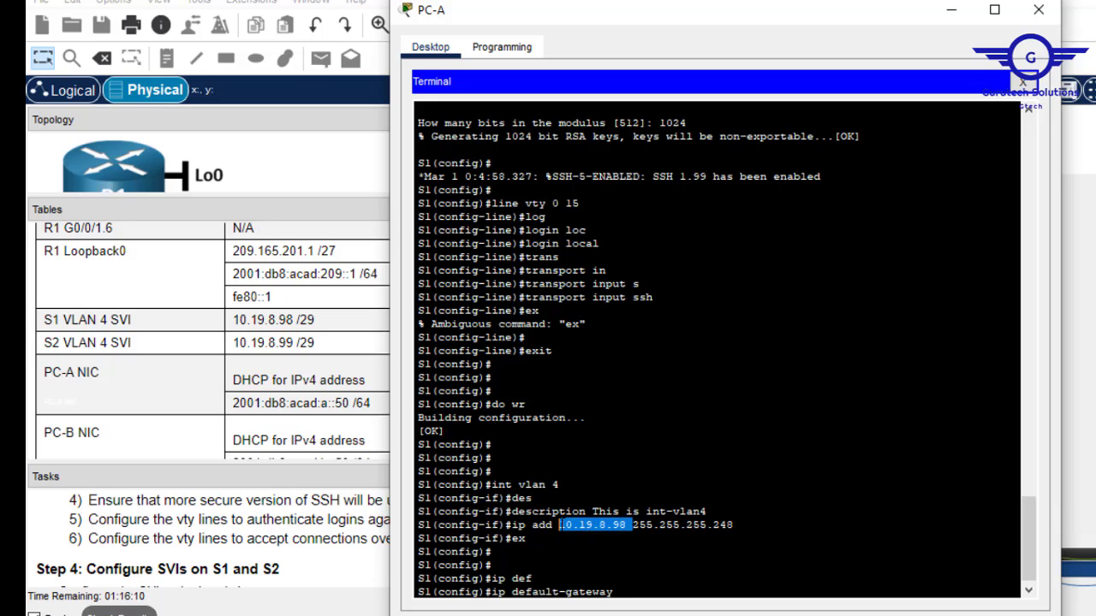
right_click(559, 525)
click(602, 537)
right_click(648, 578)
click(693, 609)
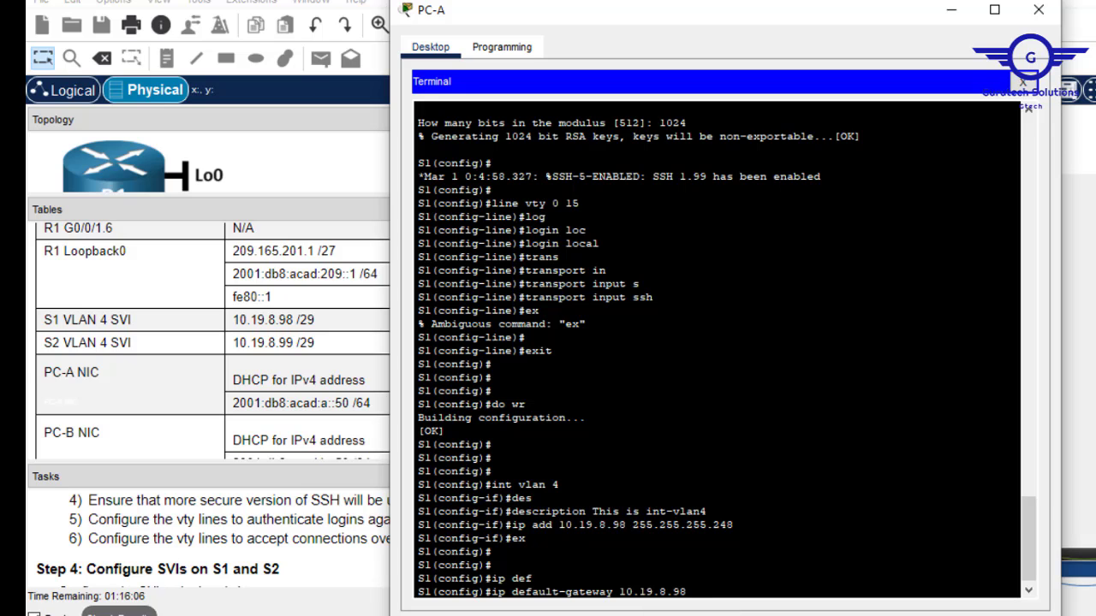
text(7)
key(Return)
key(Return)
key(Return)
key(Return)
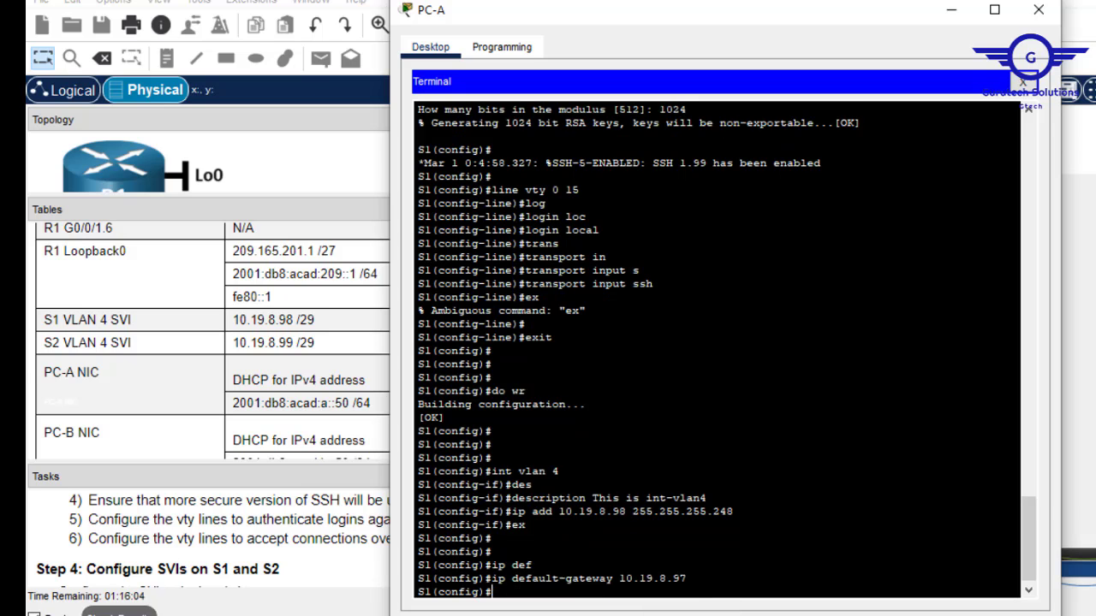
Save S1's configuration with do wr and close PC-A's terminal.
text(do wr)
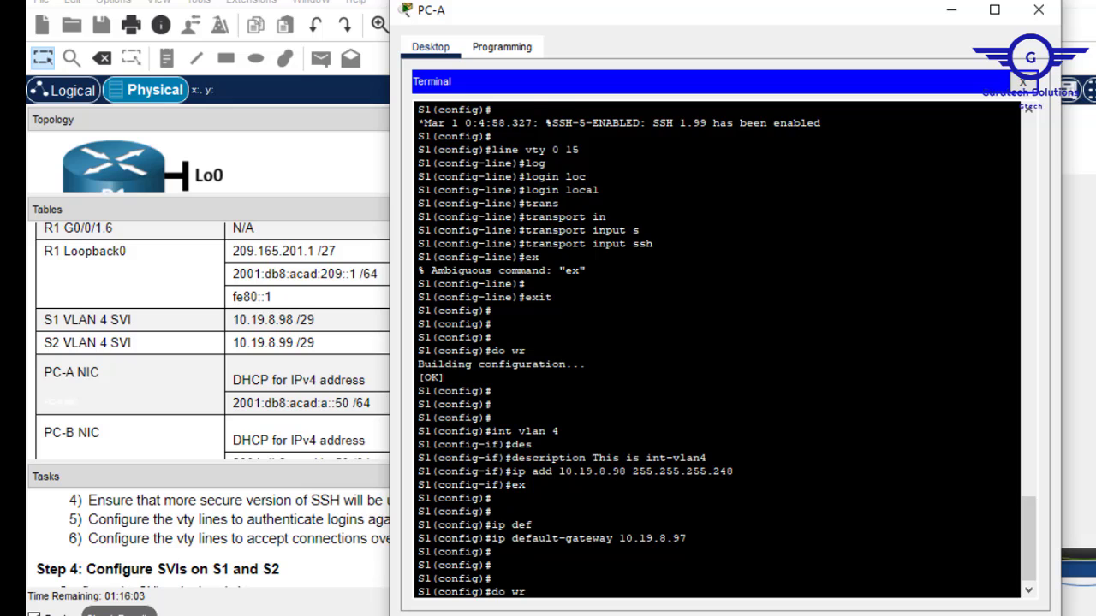
key(Return)
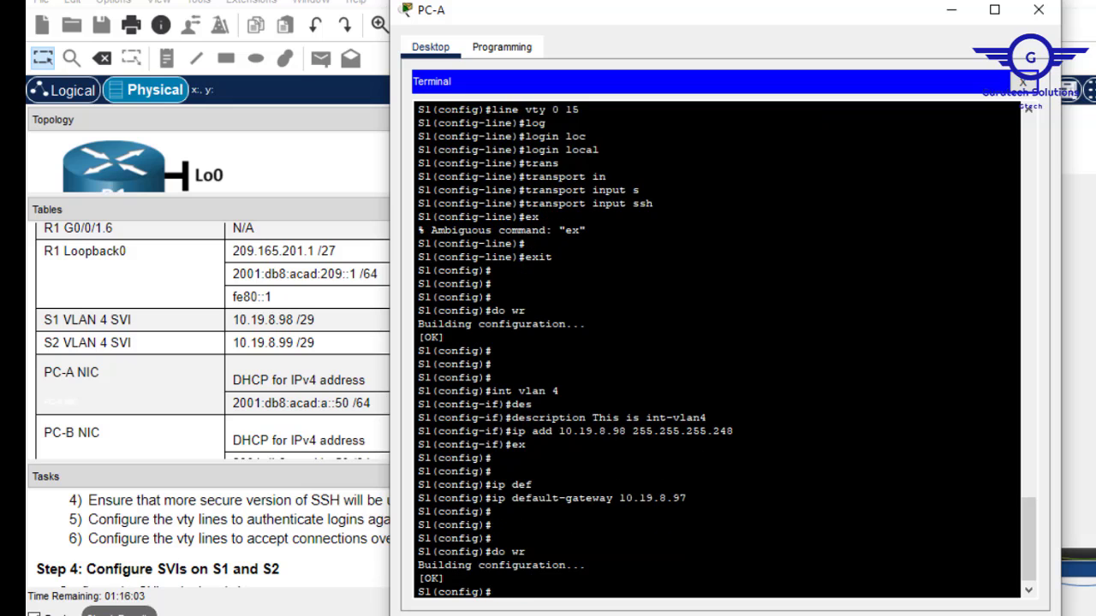
click(1038, 11)
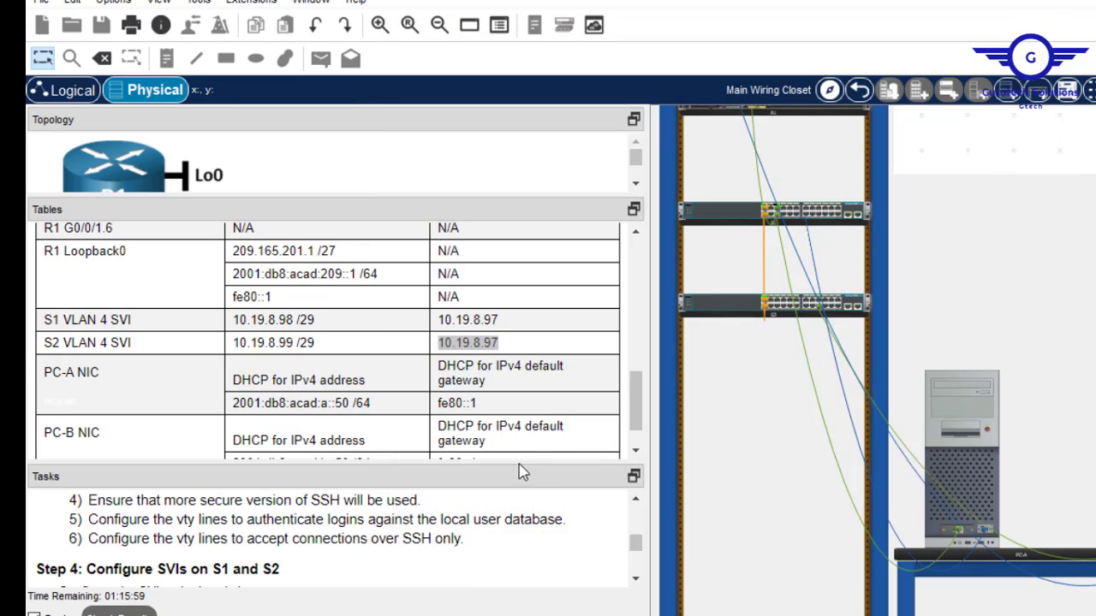
Resize the instructions and tables panes to keep the VLAN table visible, and bring up Windows search.
drag(517, 460, 507, 241)
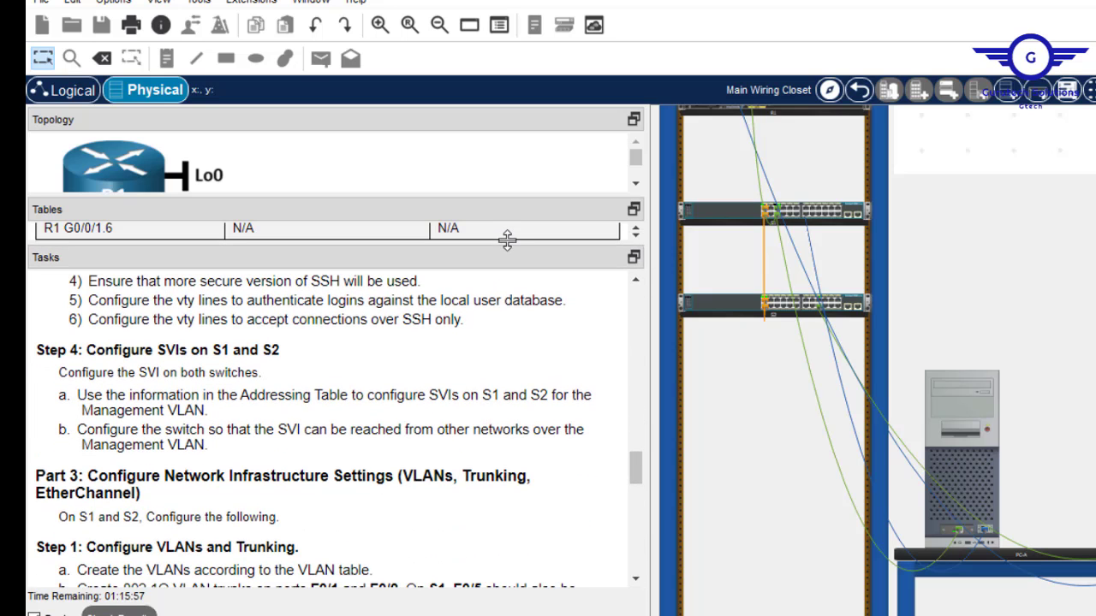
drag(640, 482, 634, 499)
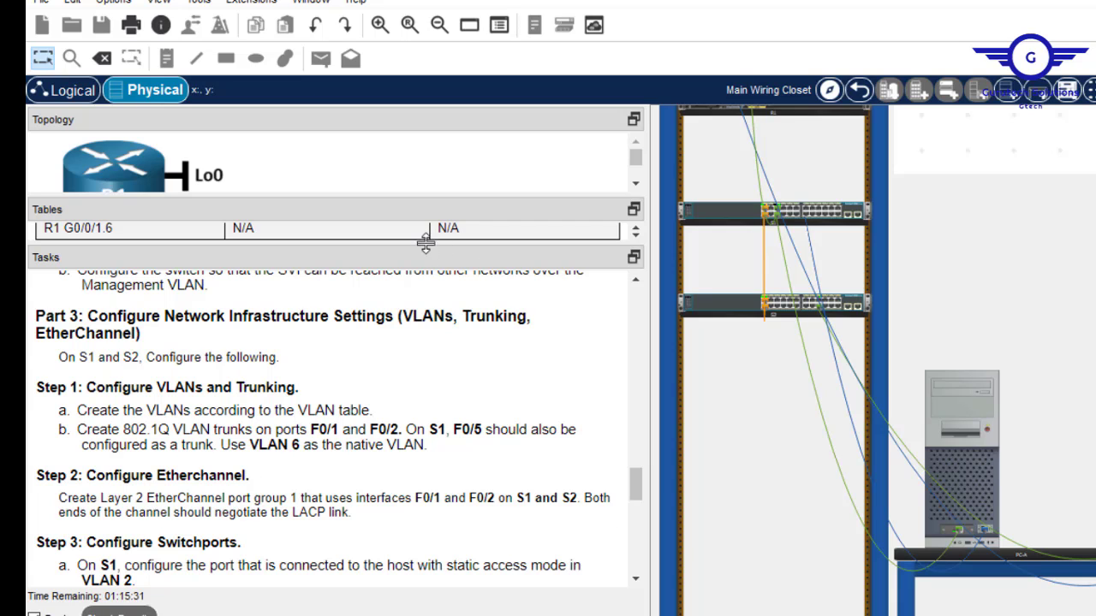
drag(425, 241, 411, 437)
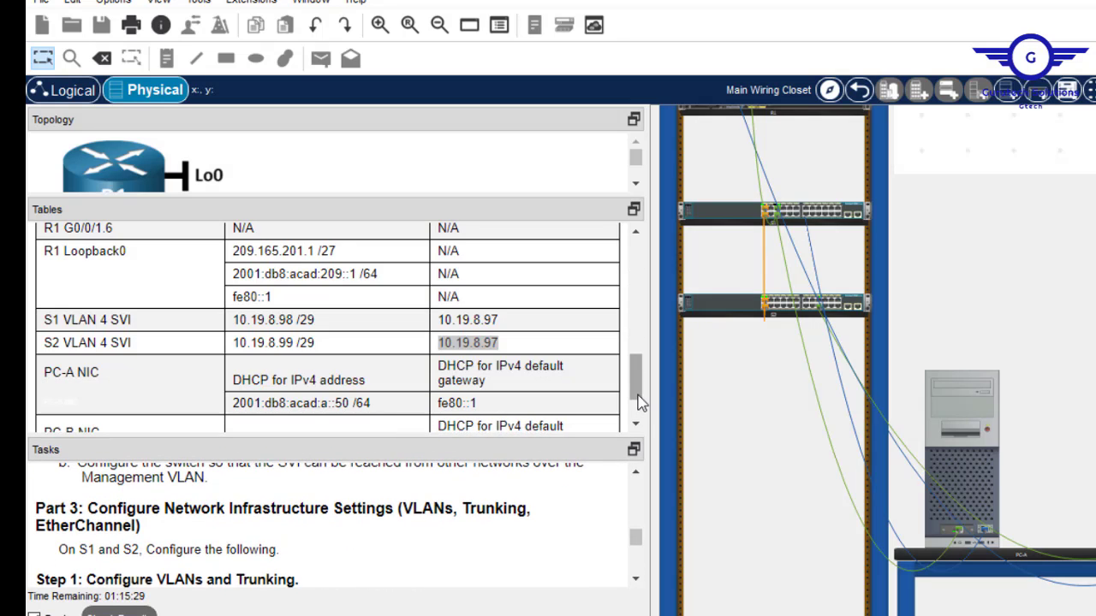
drag(638, 395, 640, 291)
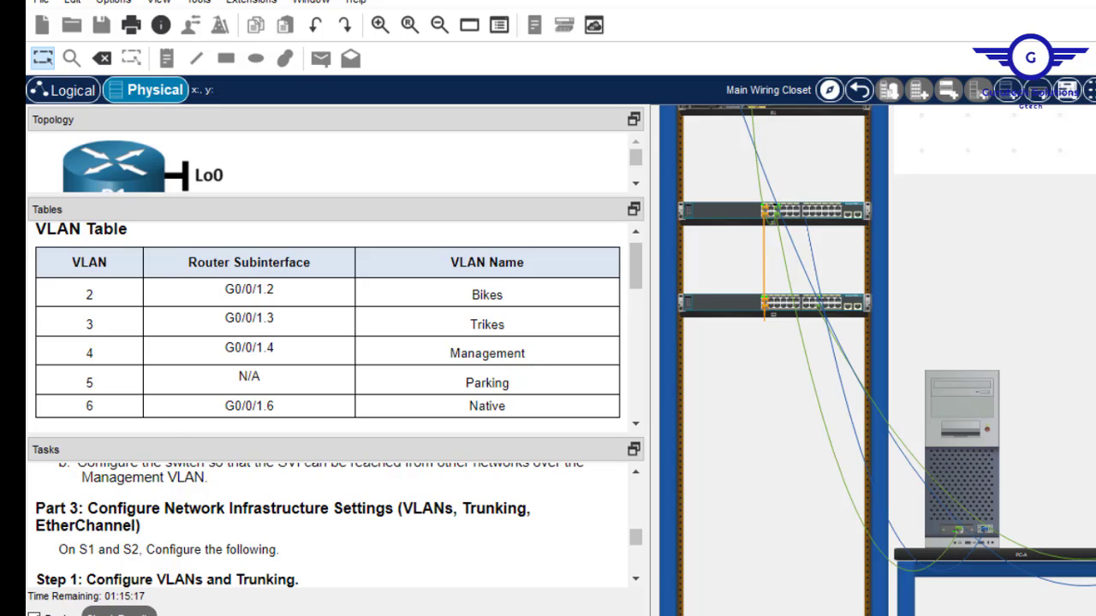
key(super)
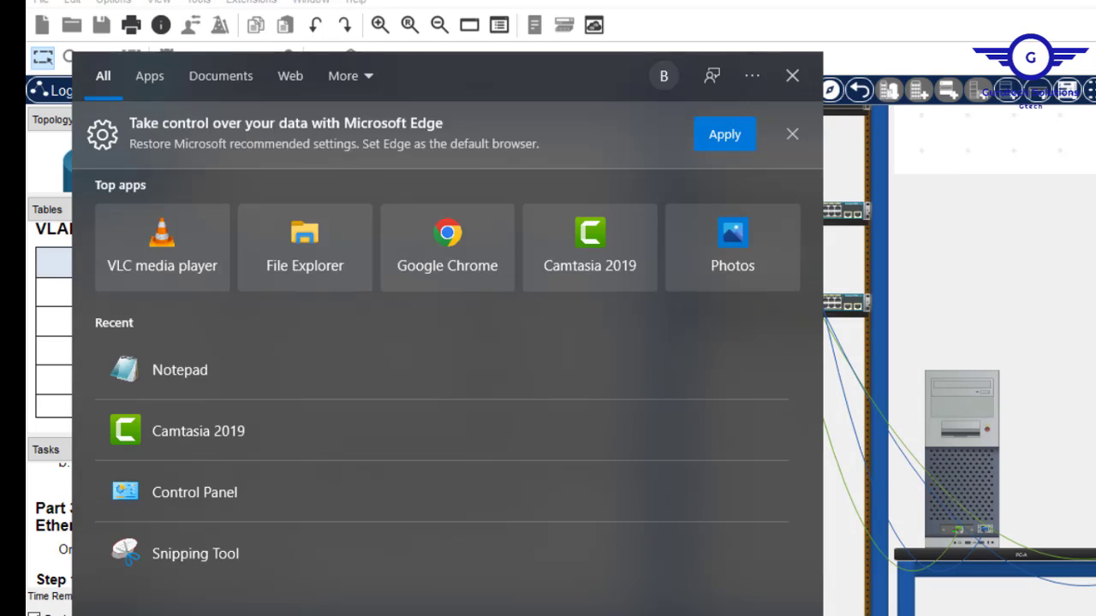
Launch Notepad and type the block 'vlan 2', 'name Bikes', 'ex'.
text(note)
key(Return)
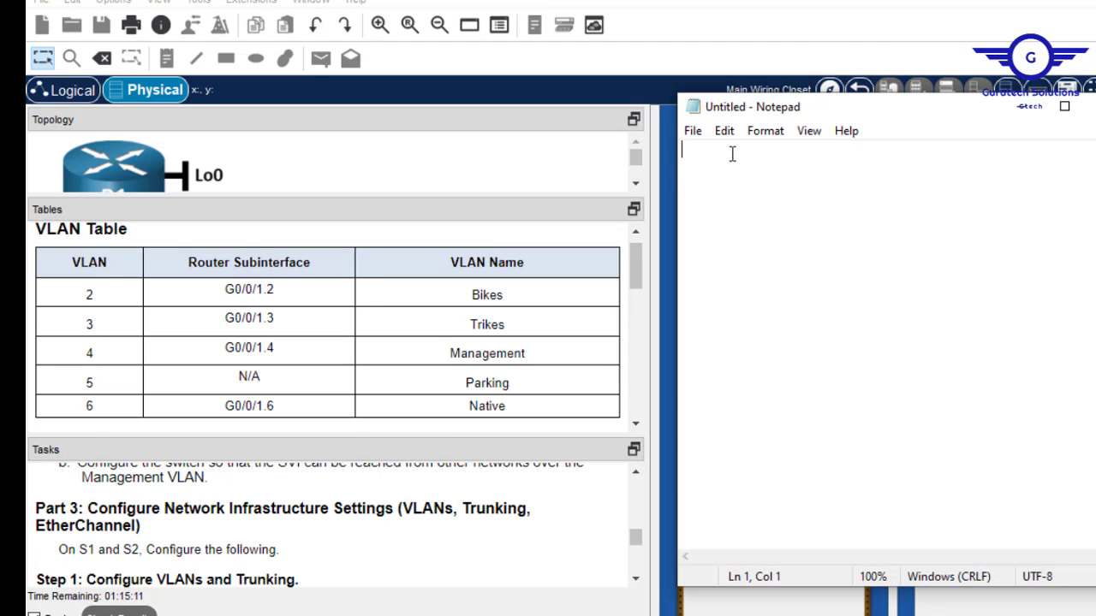
text(vlan)
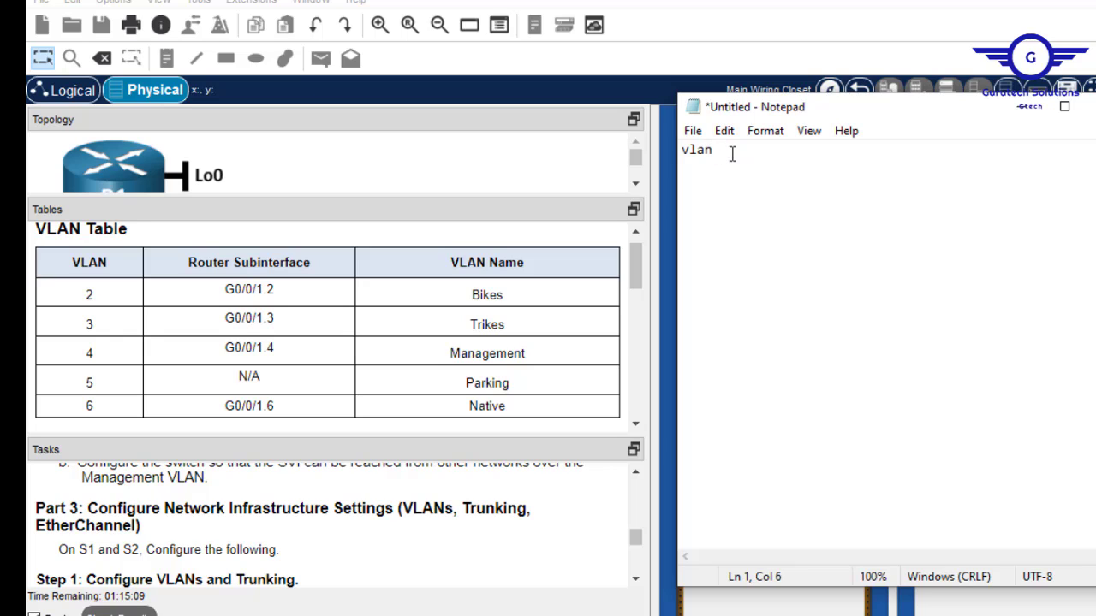
text( 2)
key(Return)
text(name Bikes)
key(Return)
text(ex)
key(Return)
Duplicate the vlan 2 block so there are five copies.
drag(697, 193, 677, 146)
key(ctrl+c)
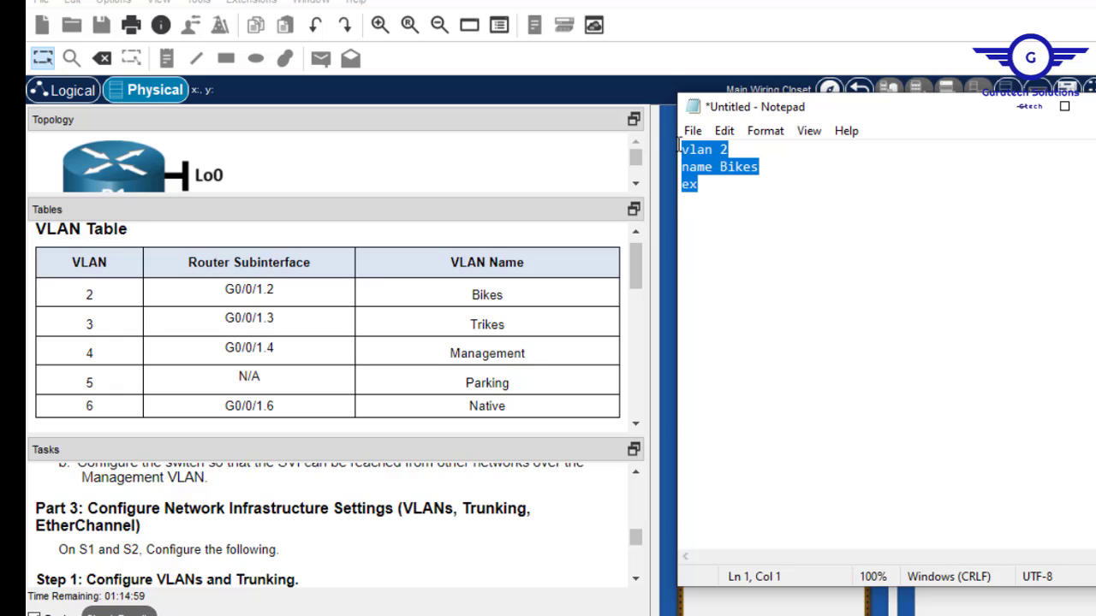
click(689, 203)
key(ctrl+v)
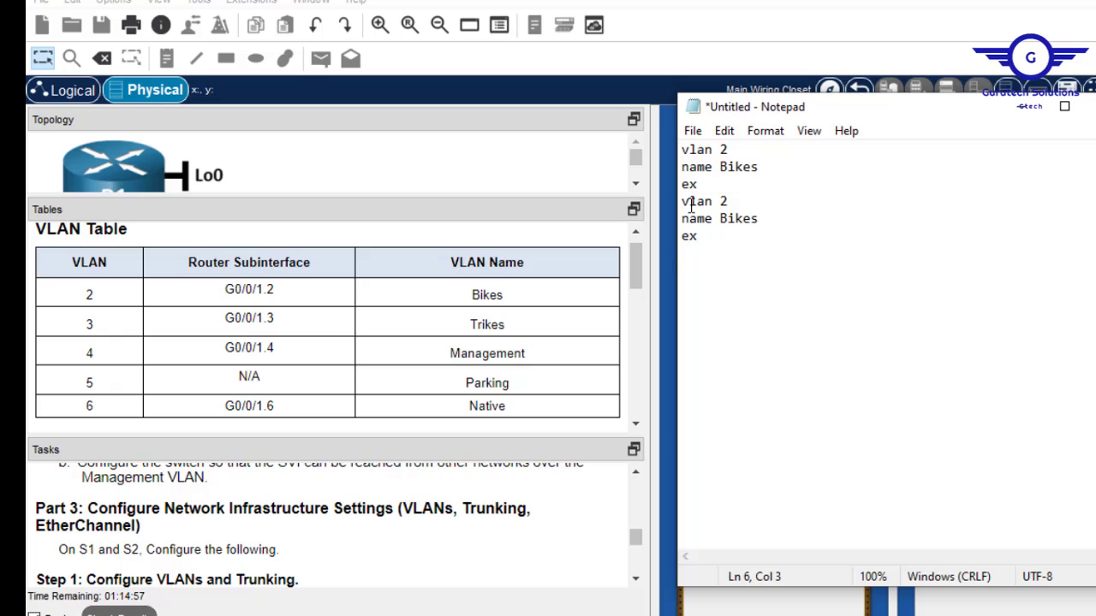
key(Return)
key(ctrl+v)
key(Return)
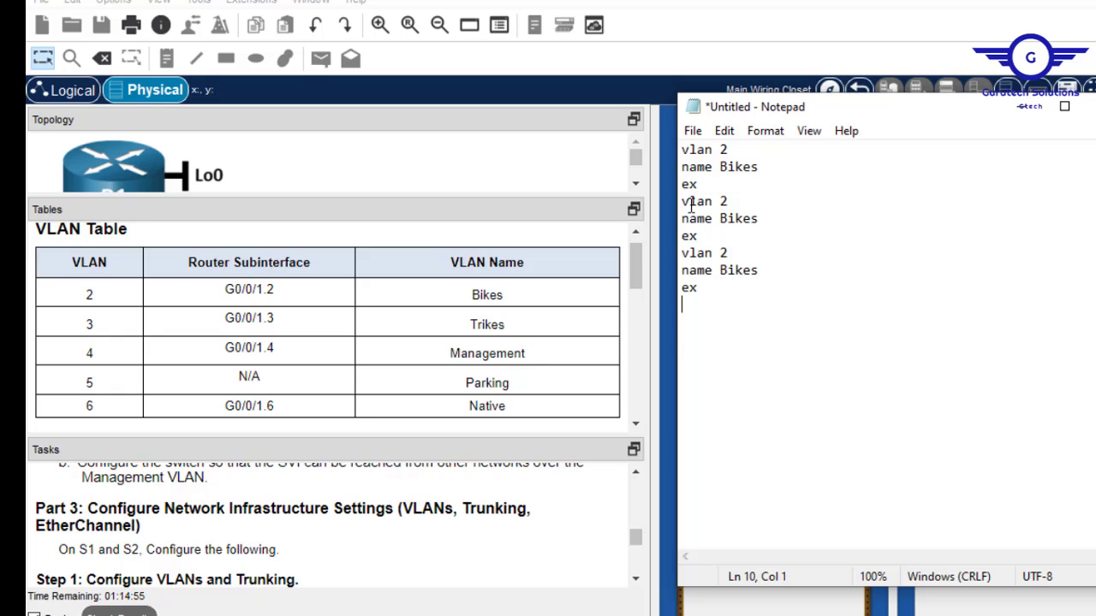
key(ctrl+v)
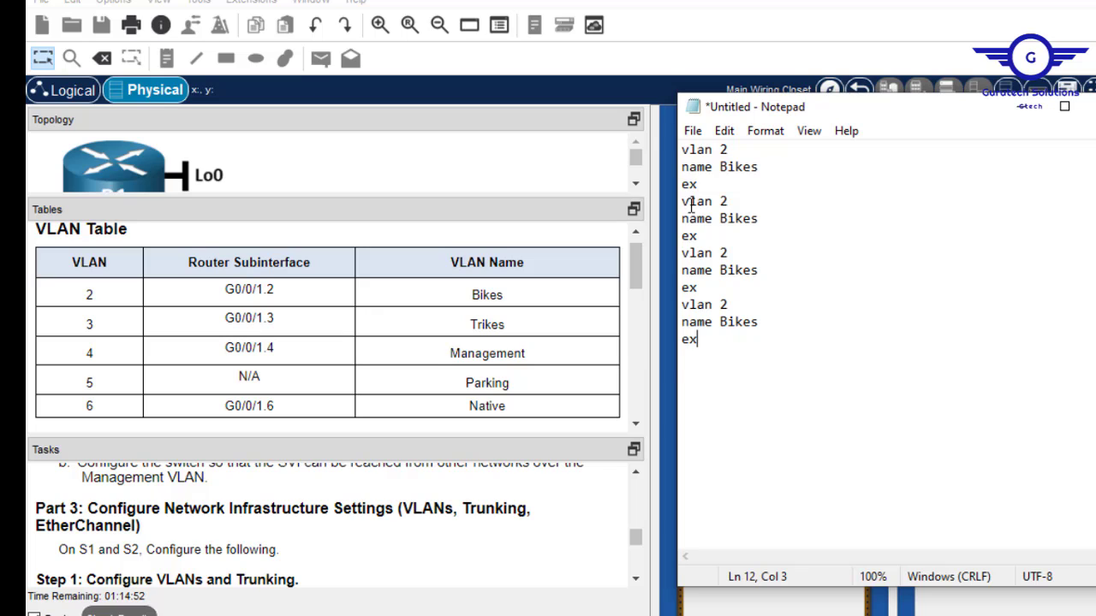
key(Return)
key(ctrl+v)
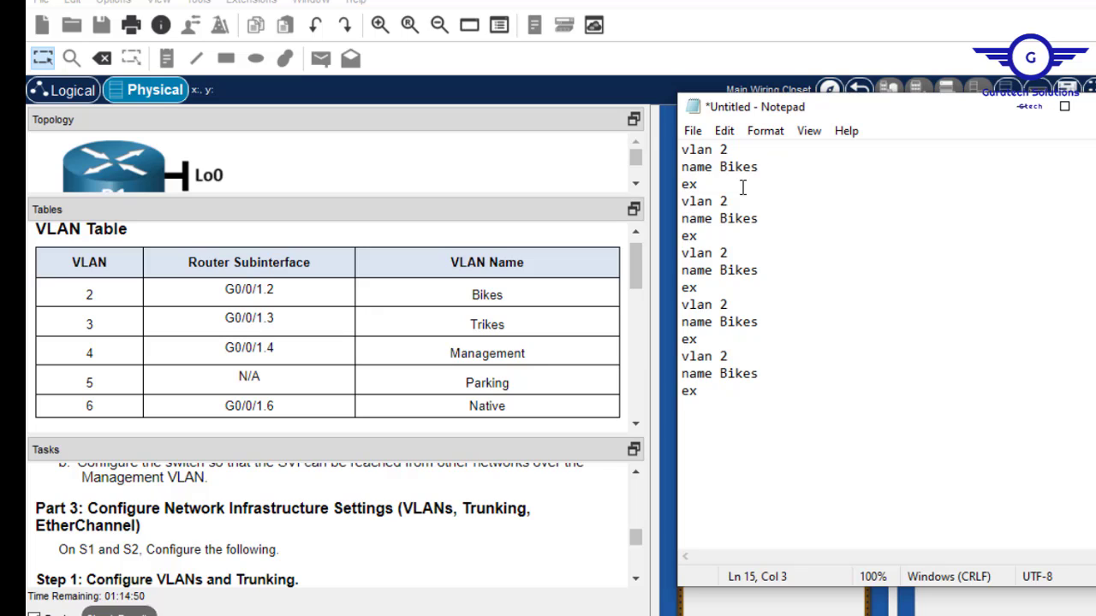
Renumber the copied blocks to vlan 3, 4, 5 and 6.
click(728, 200)
key(BackSpace)
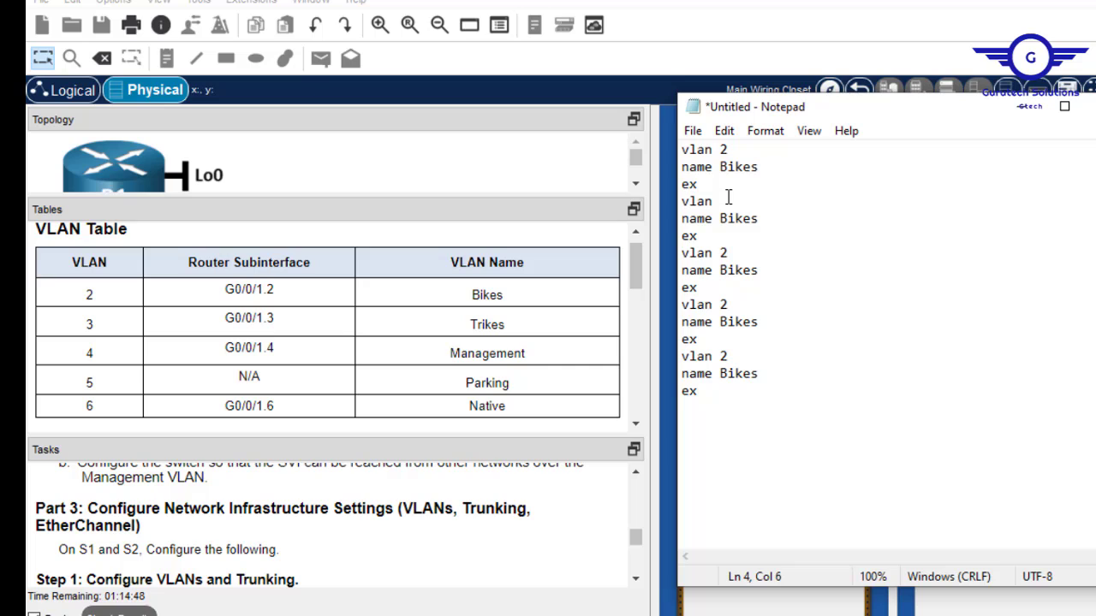
text(3)
click(729, 253)
key(BackSpace)
text(4)
click(732, 305)
key(BackSpace)
text(5)
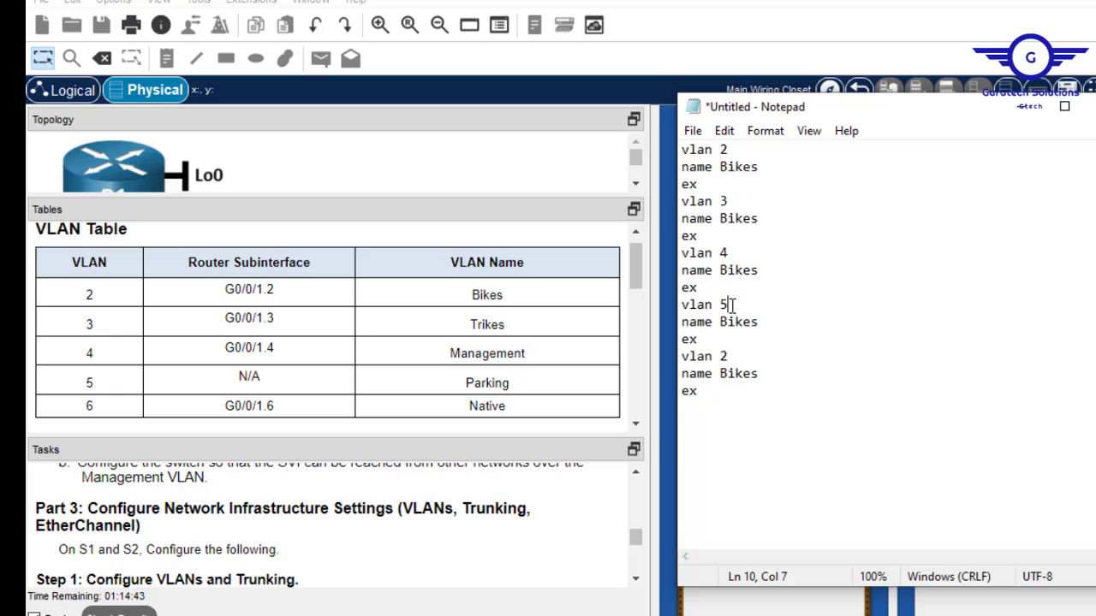
click(731, 357)
key(BackSpace)
text(6)
Rename VLANs 3–6 to Trikes, Management, Parking and Native.
click(729, 223)
key(BackSpace)
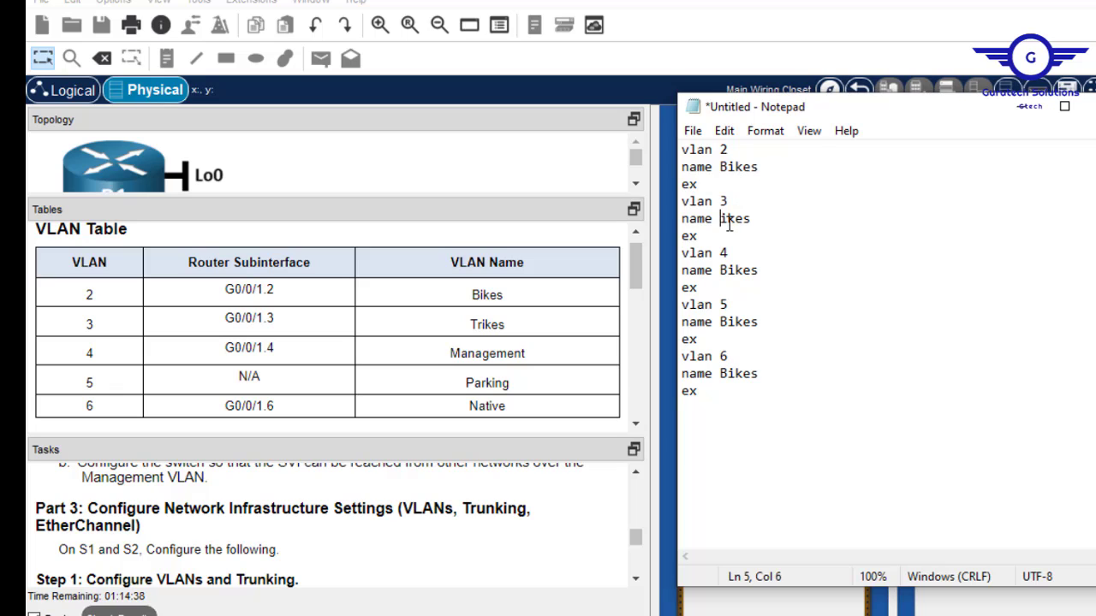
text(Tr)
drag(760, 270, 721, 272)
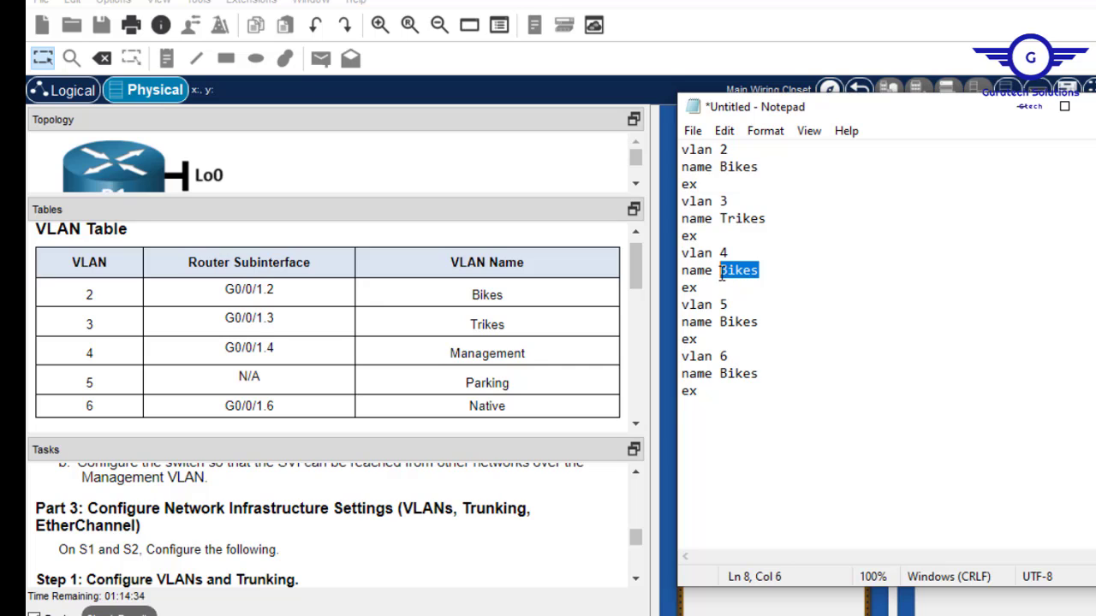
text(Manager)
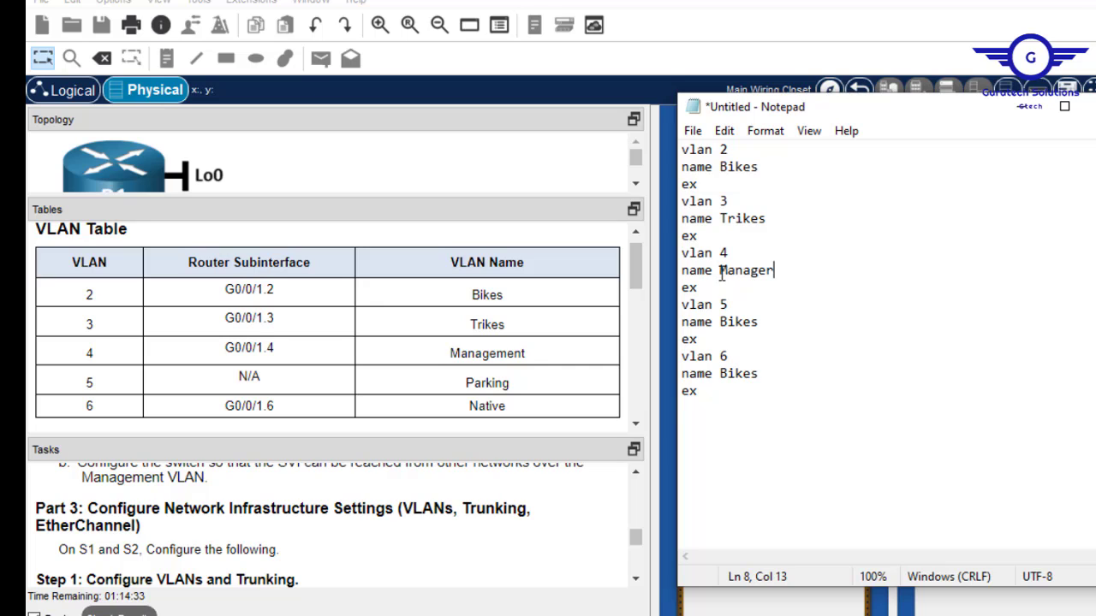
key(BackSpace)
text(ment)
drag(760, 323, 719, 321)
text(Parking)
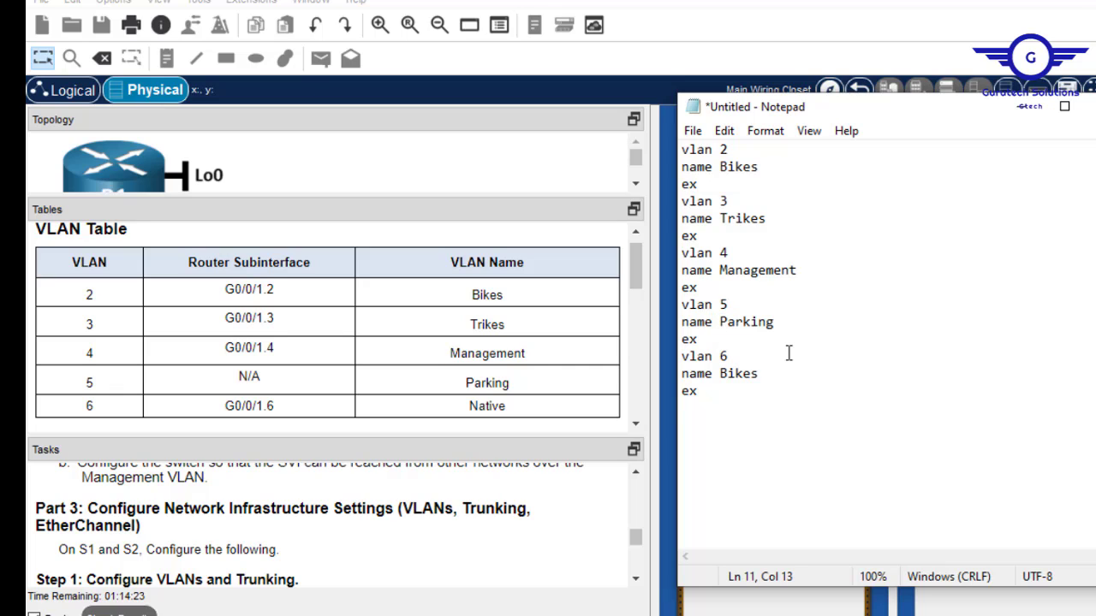
drag(764, 374, 719, 374)
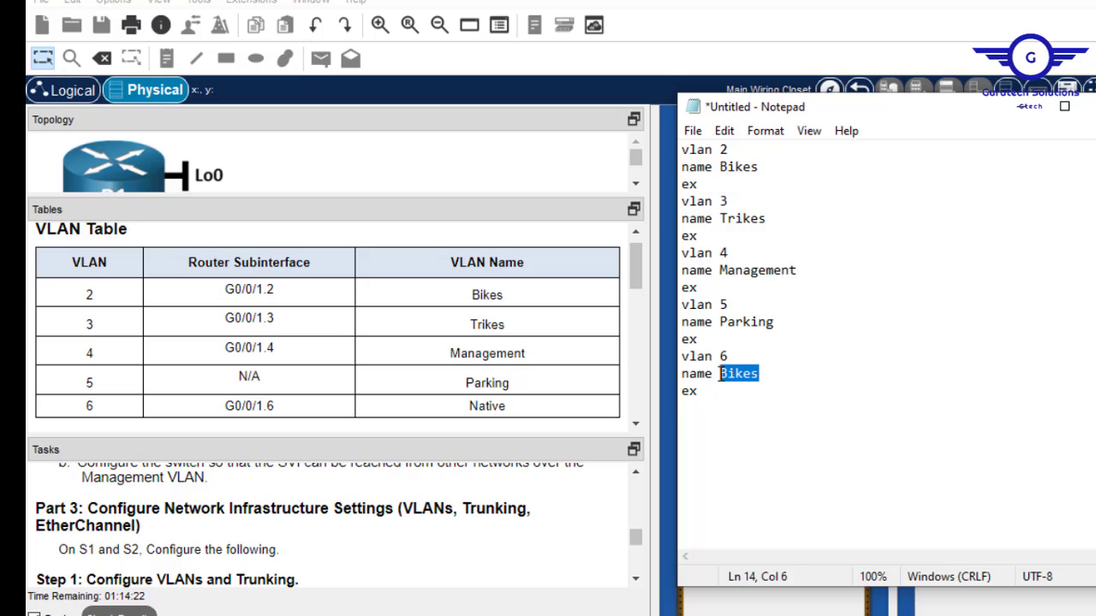
text(Natiu)
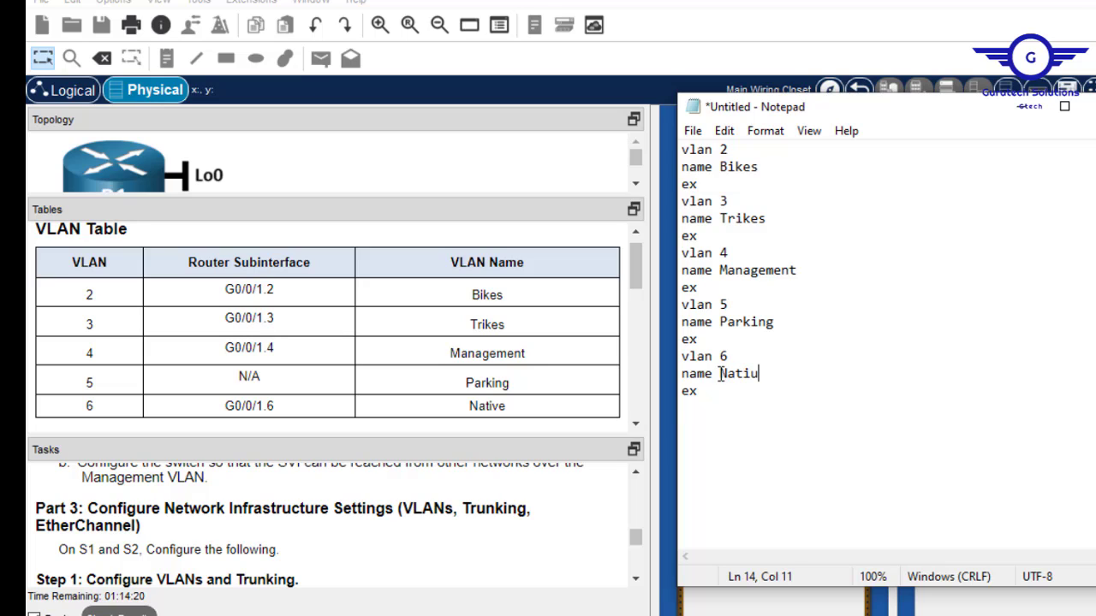
key(BackSpace)
key(BackSpace)
text(ive)
Select all the VLAN commands for copying and enlarge the Tasks pane.
drag(690, 265, 709, 428)
drag(700, 394, 679, 144)
key(ctrl+c)
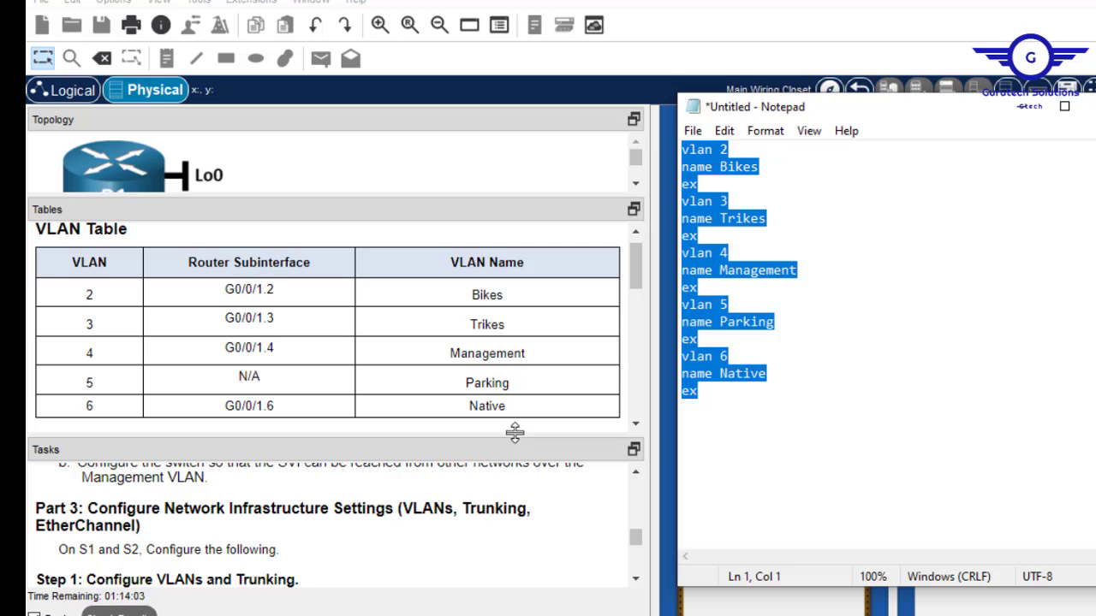
drag(514, 433, 510, 299)
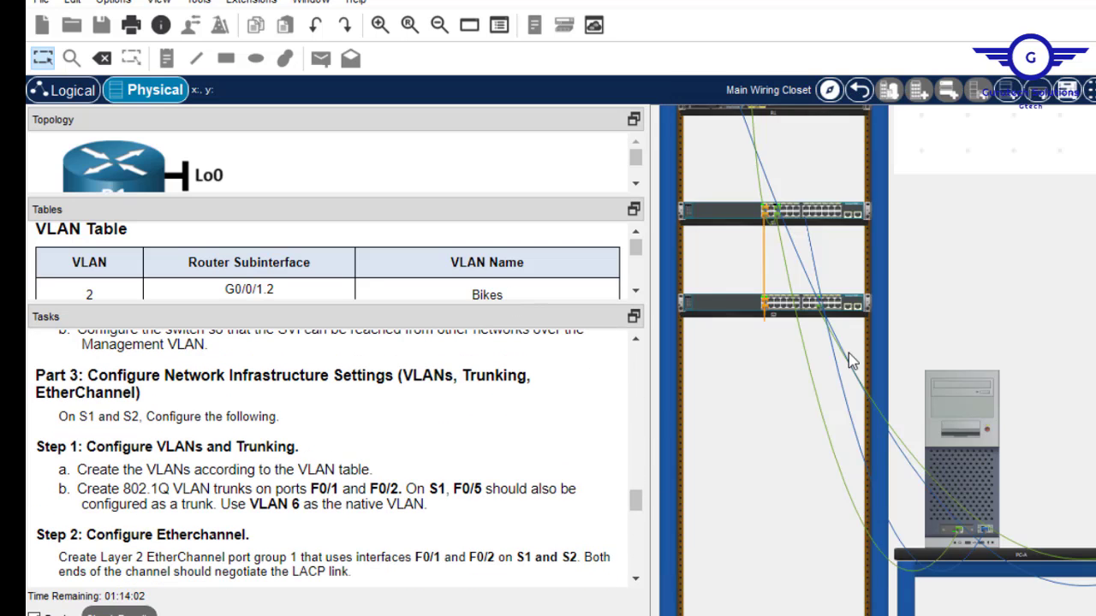
Paste the VLAN 2–6 commands into S1's console through PC-A's terminal, then close it.
click(964, 420)
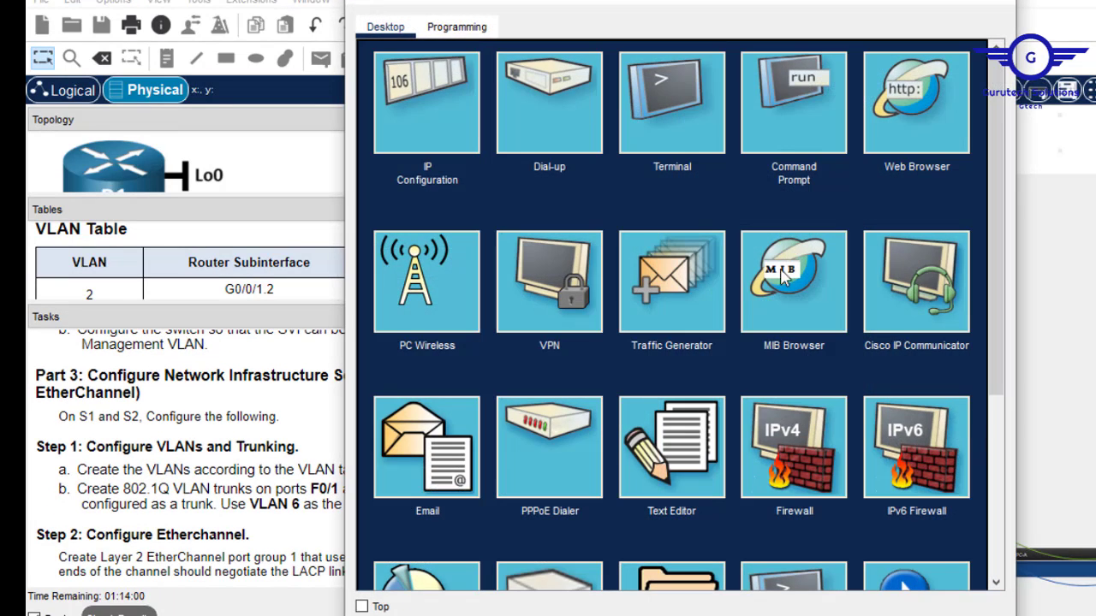
click(675, 115)
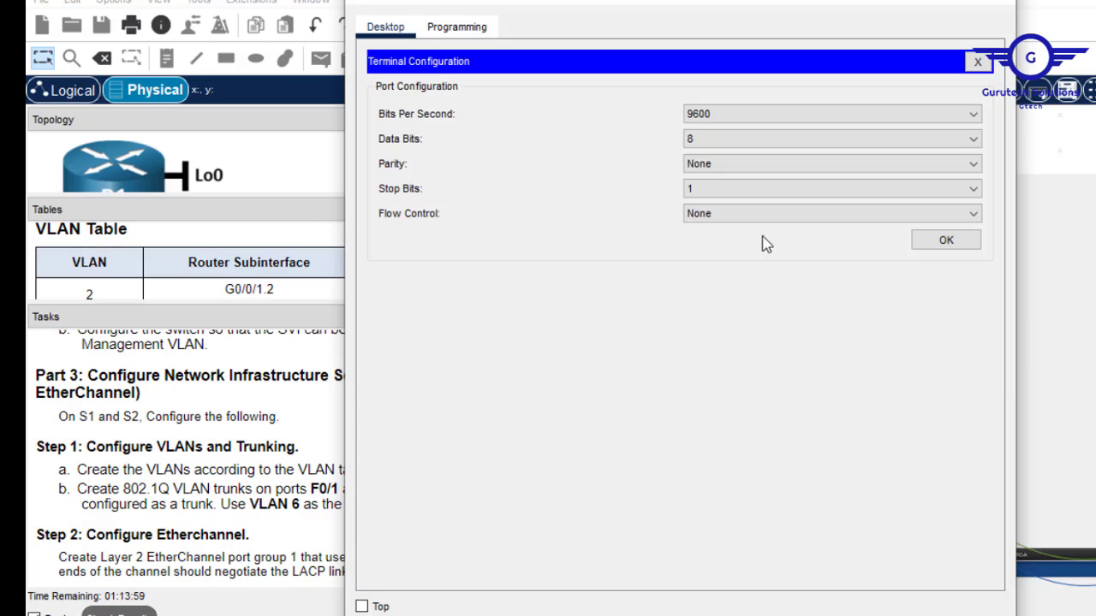
click(946, 243)
key(Return)
key(Return)
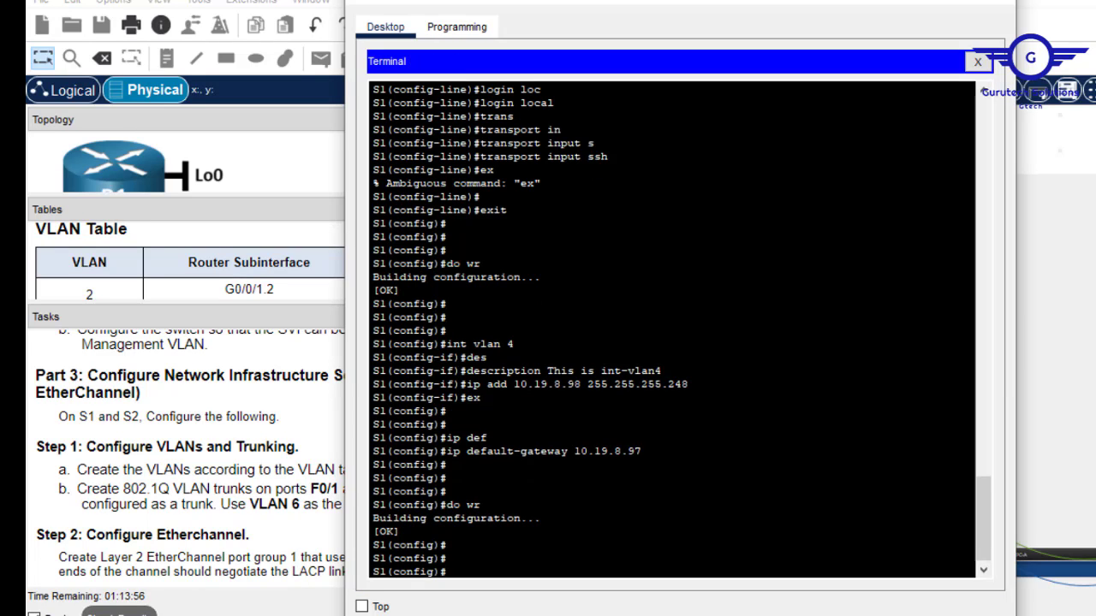
right_click(706, 505)
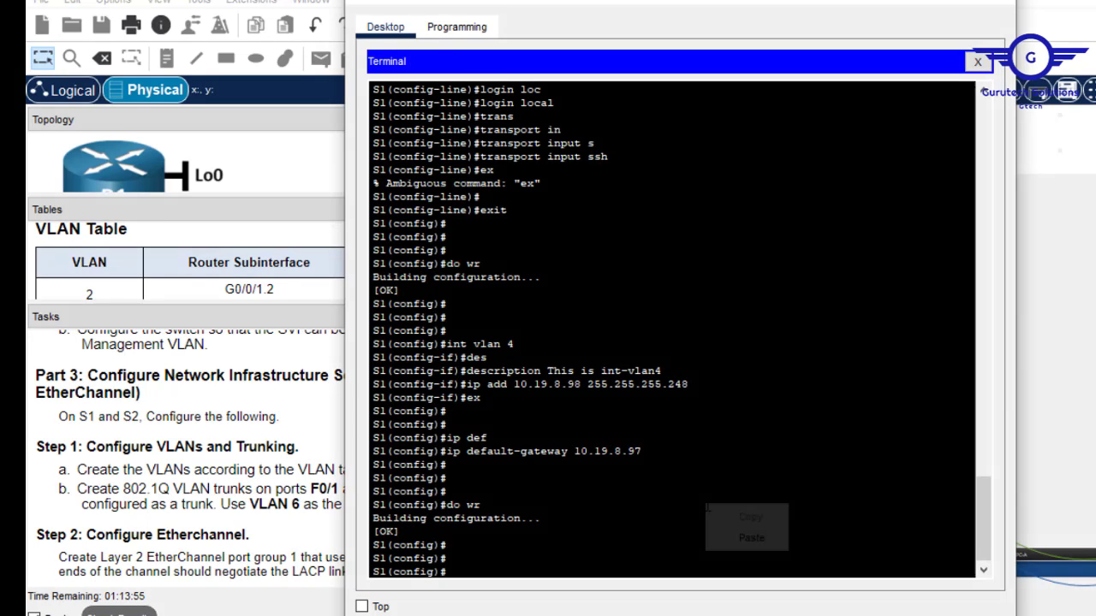
click(754, 538)
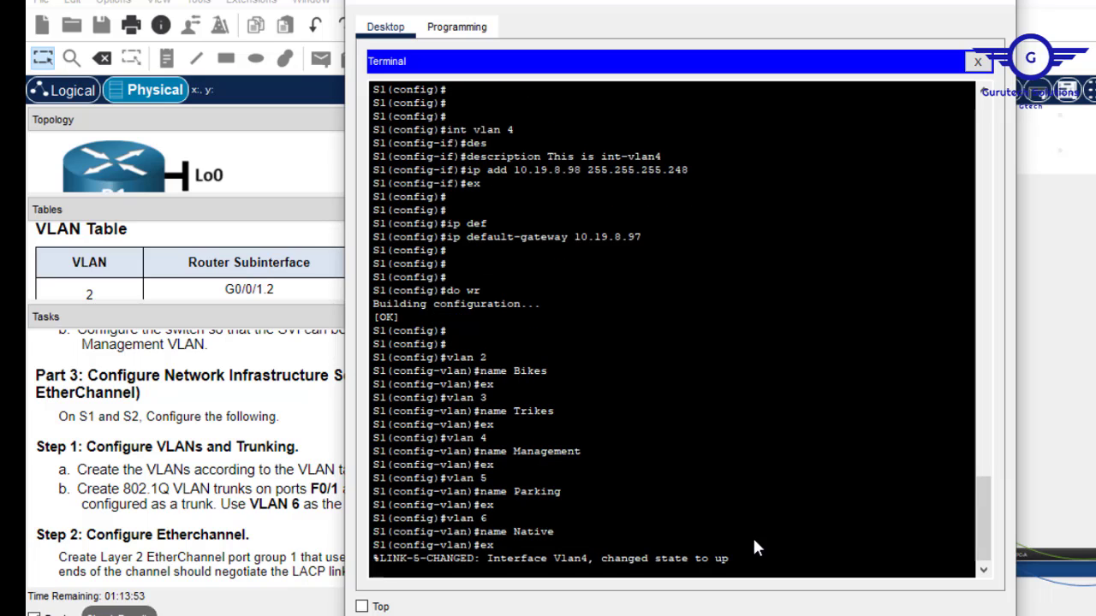
key(Return)
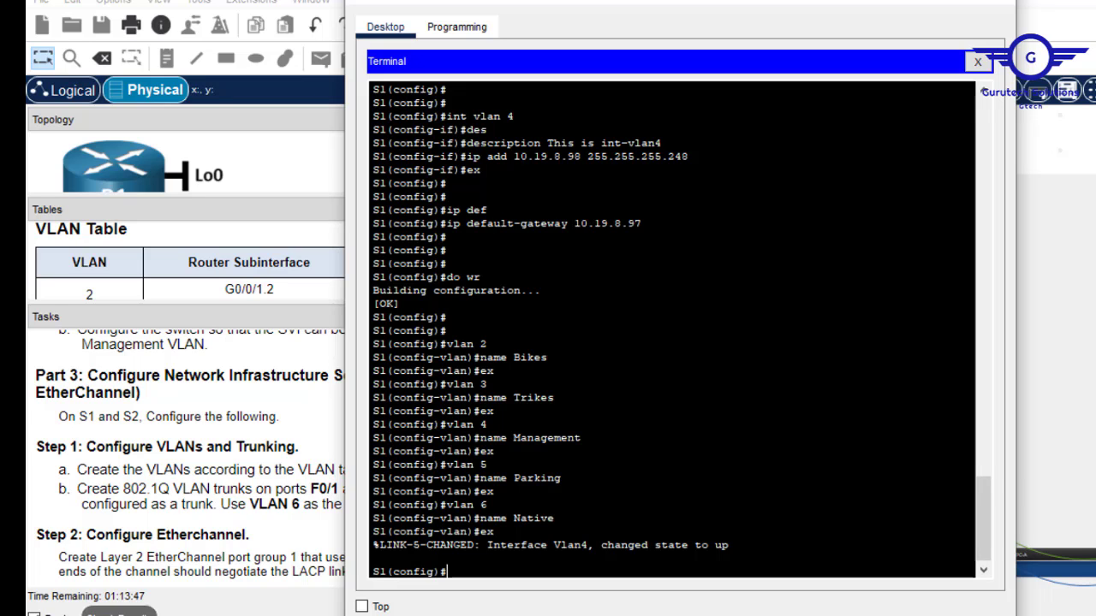
click(995, 4)
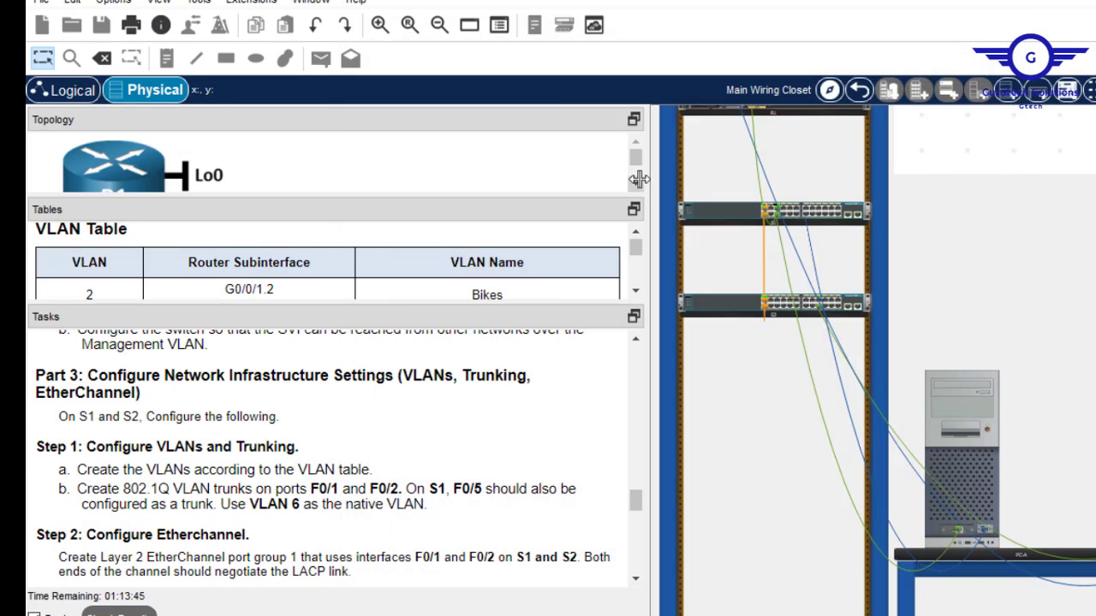
View both switches' rear panels and move PC-A's console cable to the lower switch, S2.
right_click(825, 213)
click(882, 247)
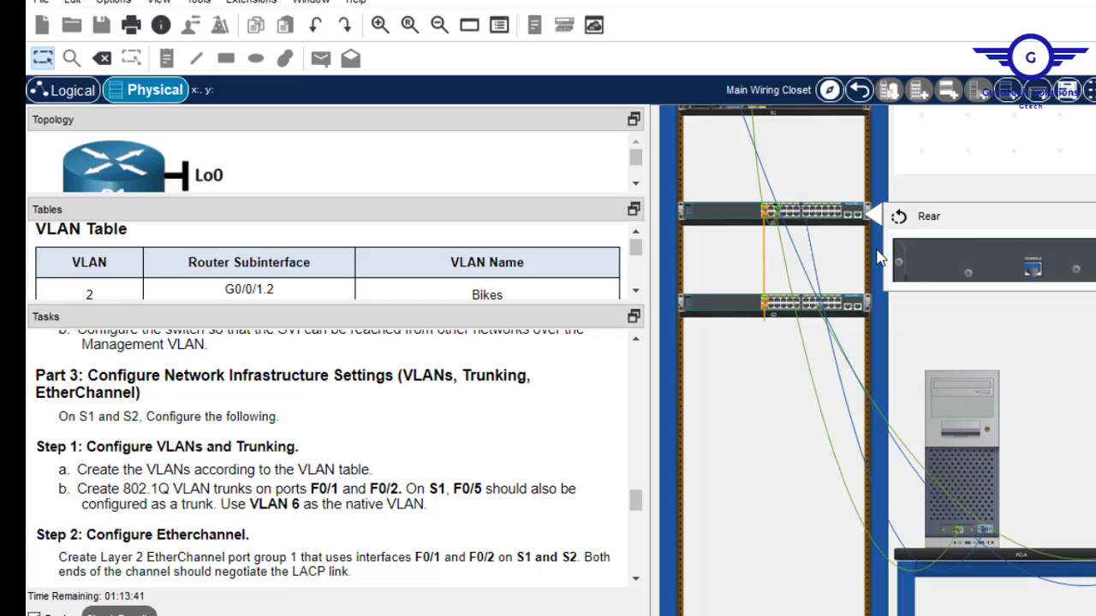
right_click(829, 310)
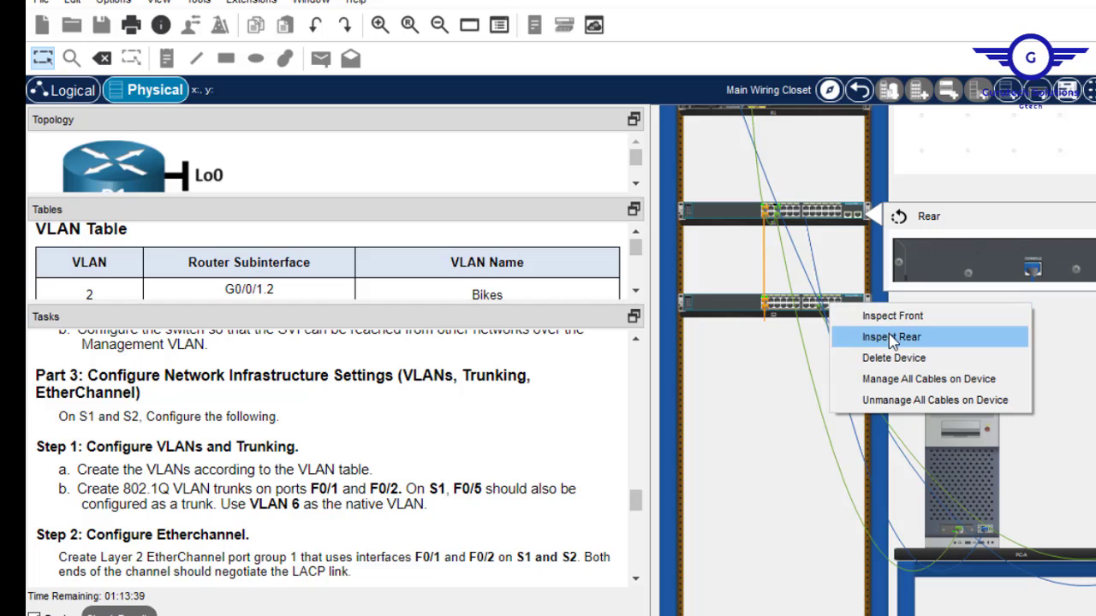
click(874, 334)
drag(1036, 271, 965, 443)
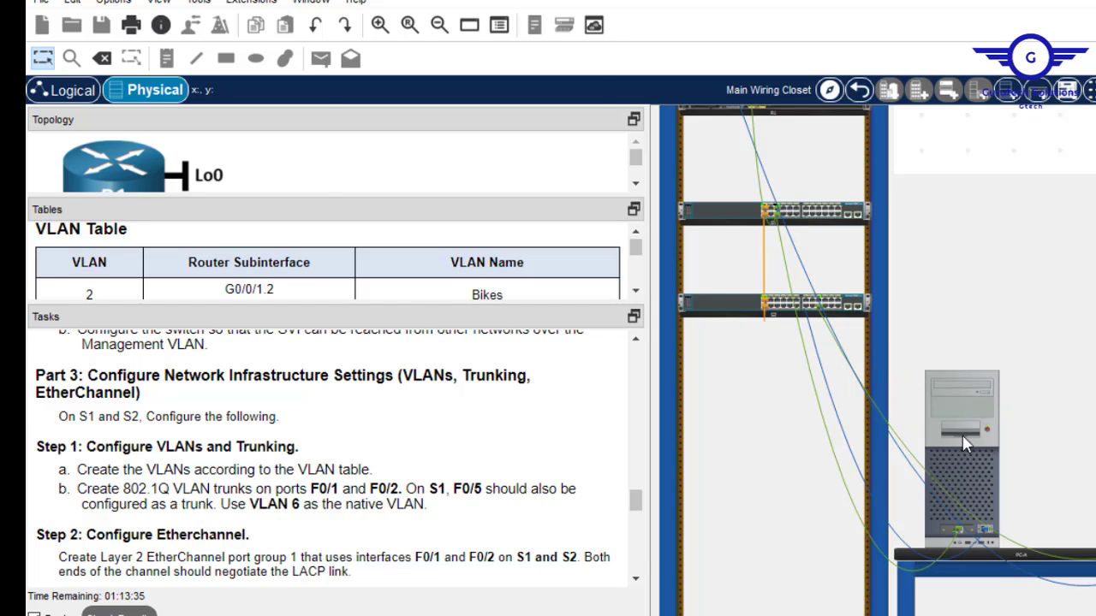
Paste the VLAN 2–6 name commands into S2's console through PC-A's terminal, then close it.
click(965, 443)
click(663, 140)
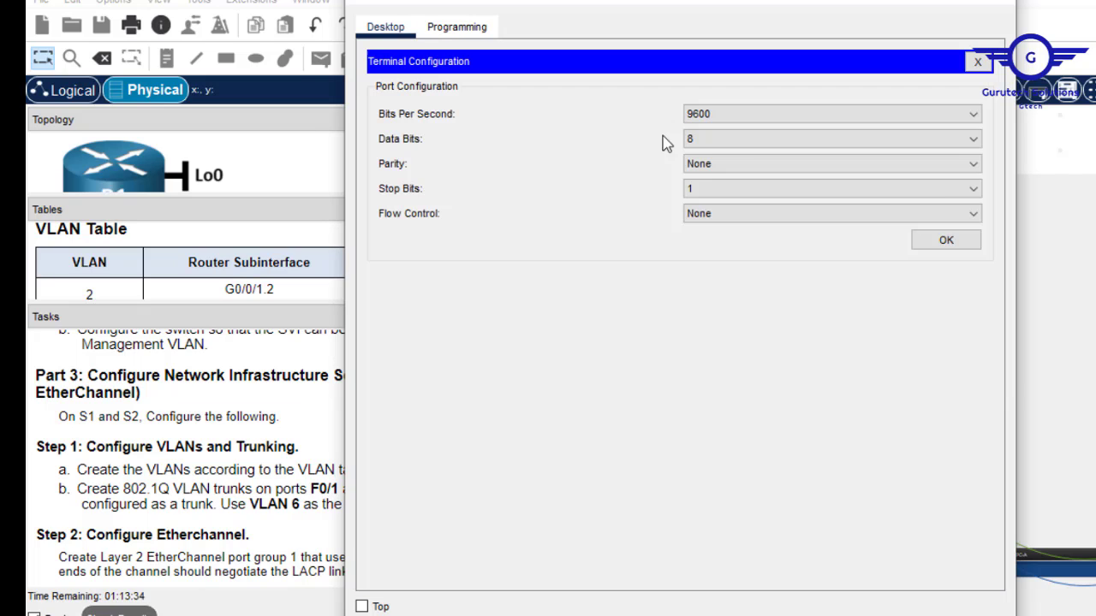
click(945, 239)
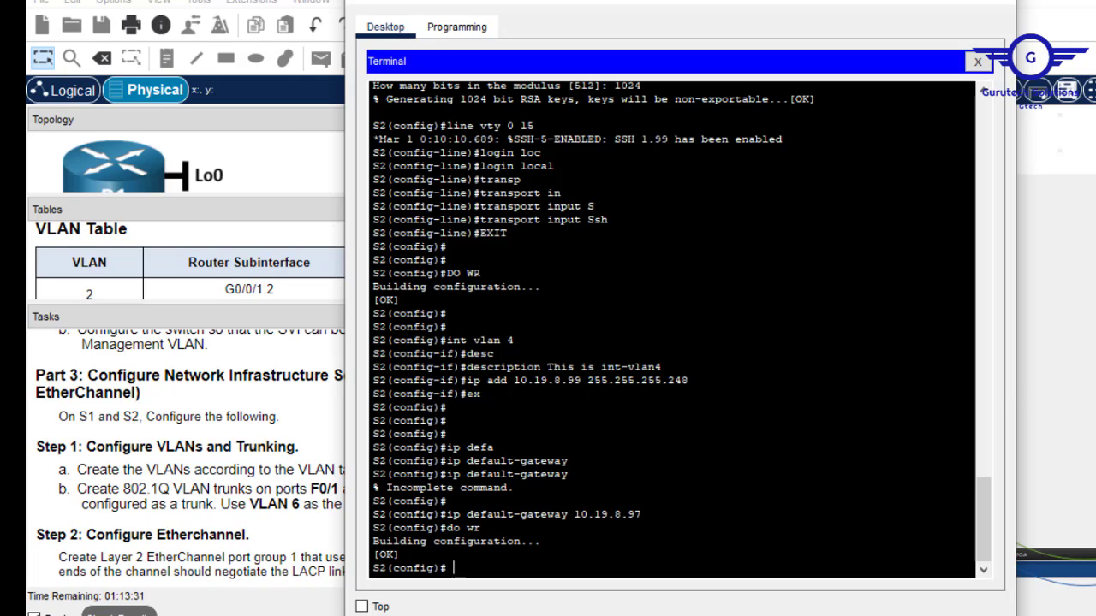
key(Return)
key(Return)
key(Return)
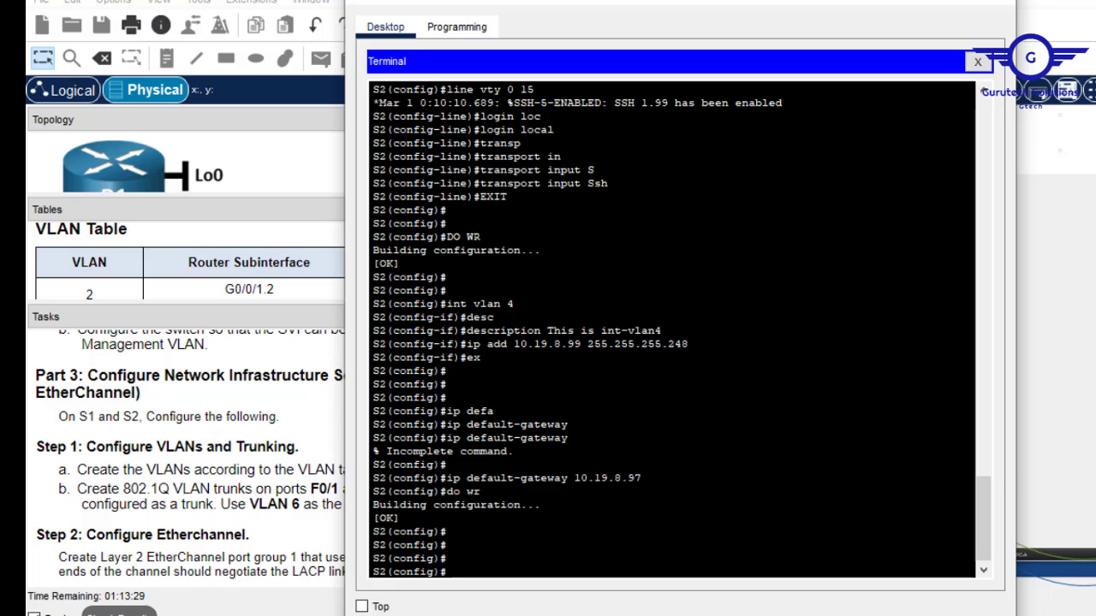
right_click(716, 311)
click(760, 346)
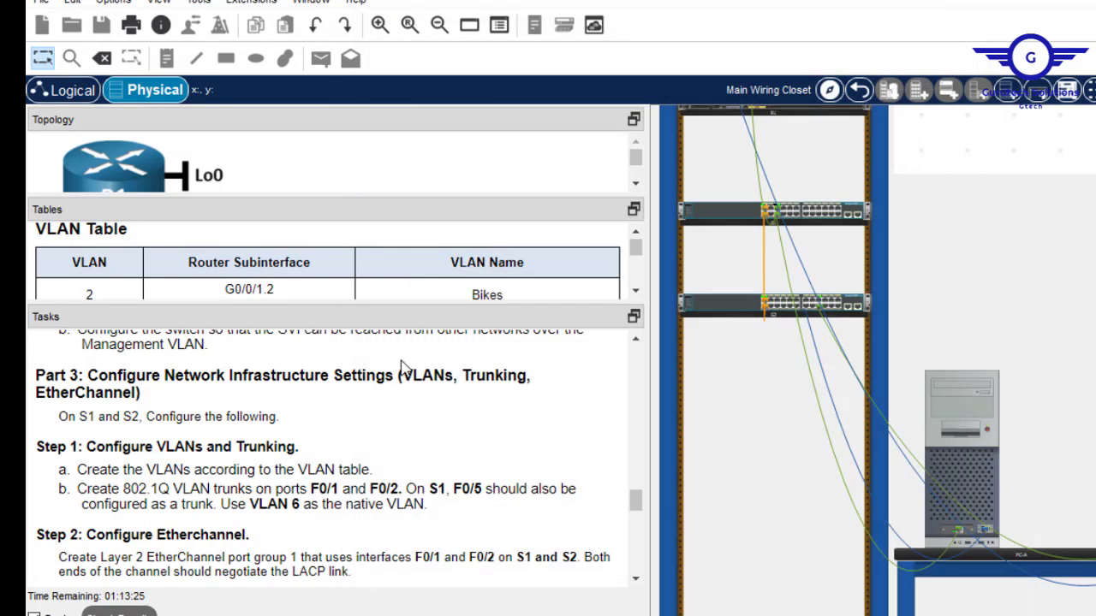
click(995, 11)
drag(399, 490, 311, 488)
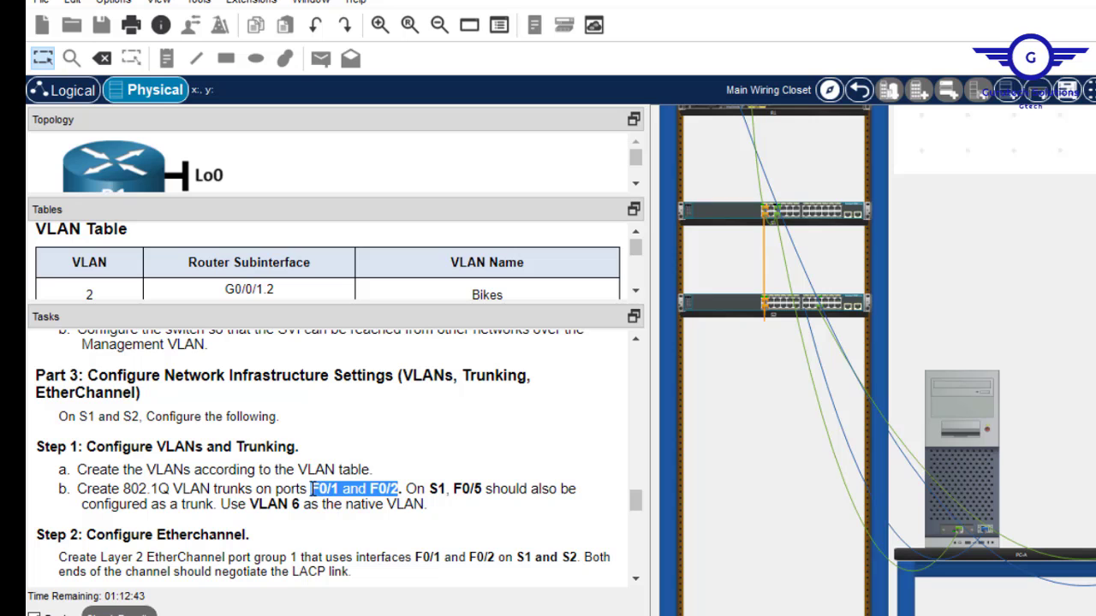
Open the PC's Terminal with default settings to reach the S2 console.
click(973, 423)
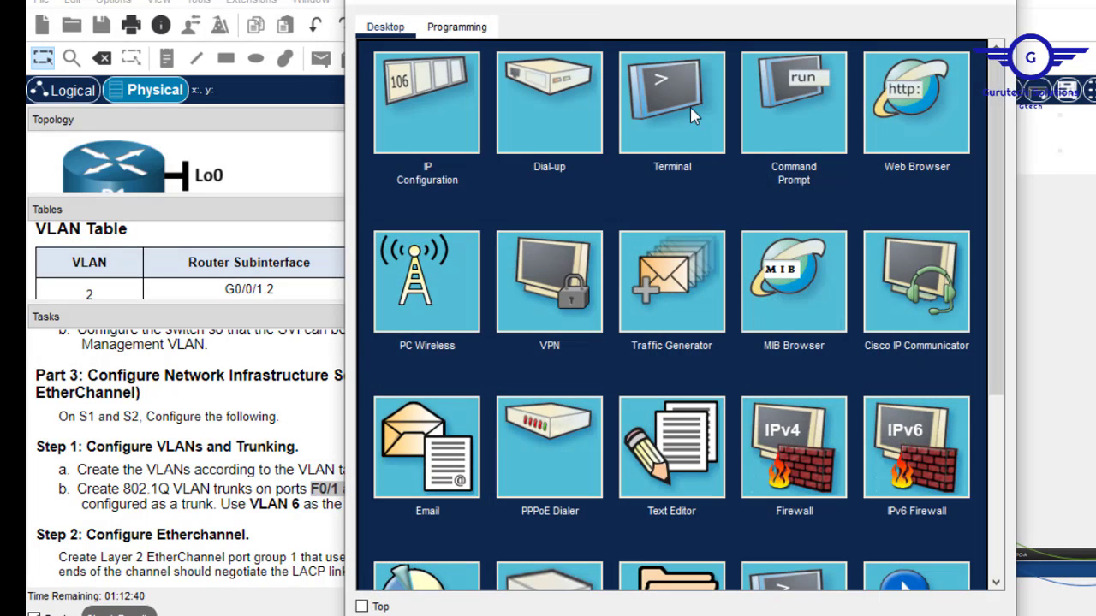
click(690, 107)
click(947, 247)
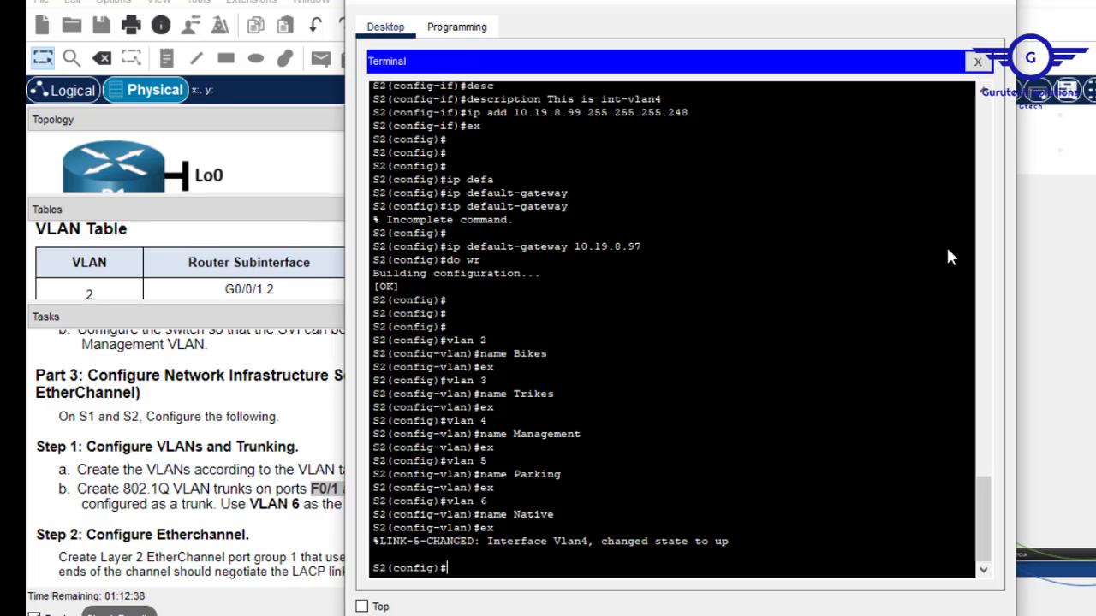
key(Return)
key(Return)
key(Return)
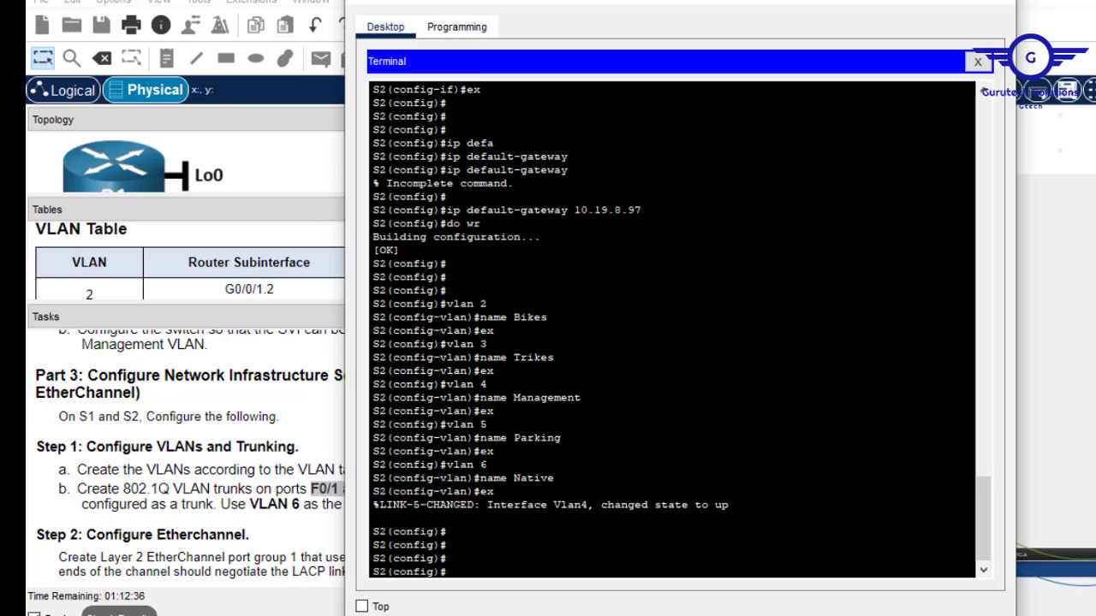
On S2, set interface range fa0/1-2 to switchport mode trunk.
text(int range fa0/1-2)
key(Return)
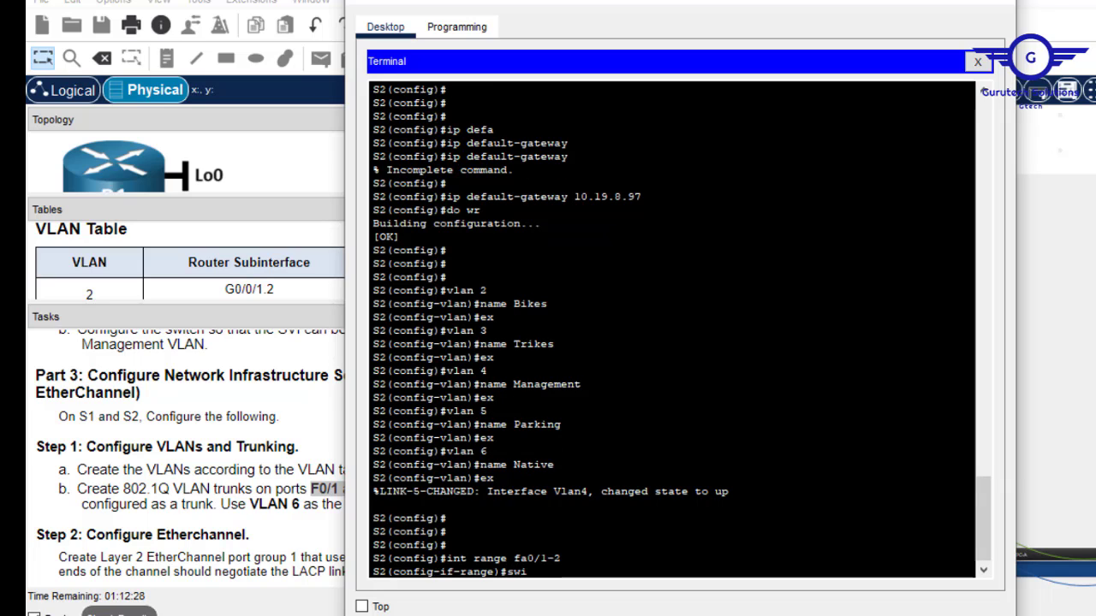
text(swit)
key(Tab)
text(m)
key(Tab)
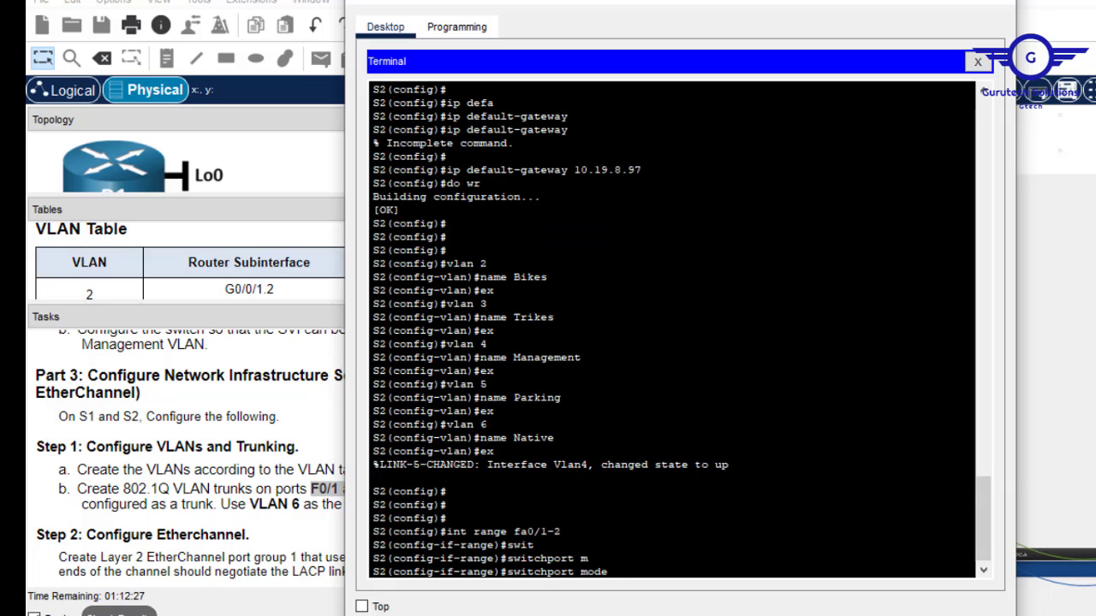
text(tr)
key(Tab)
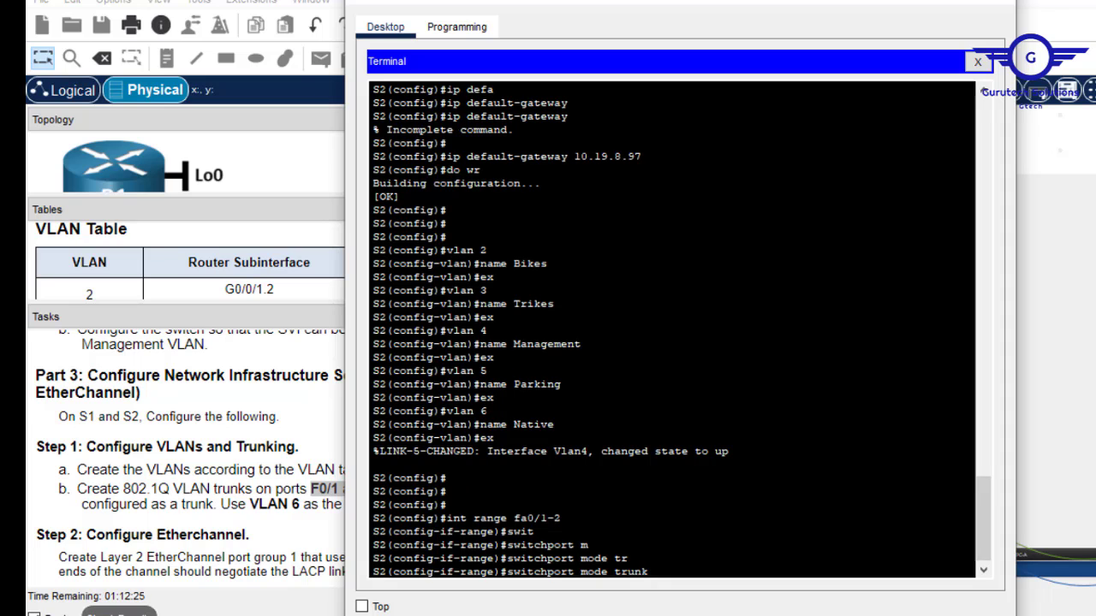
key(Return)
key(Return)
key(Return)
key(Return)
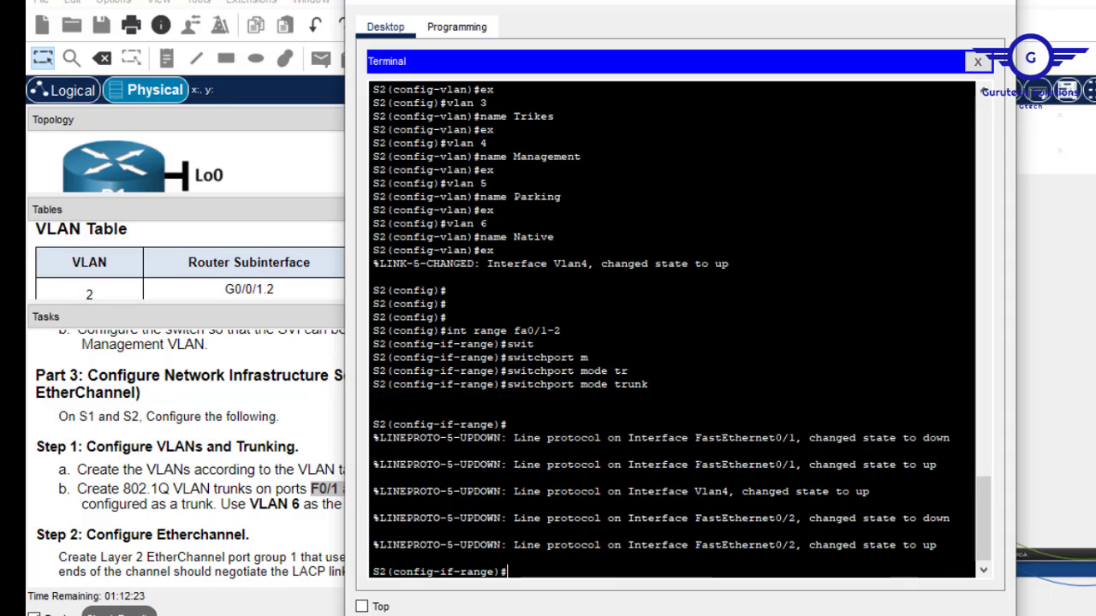
Exit the range, save with do wr, then bring the S2 console window back.
text(ex)
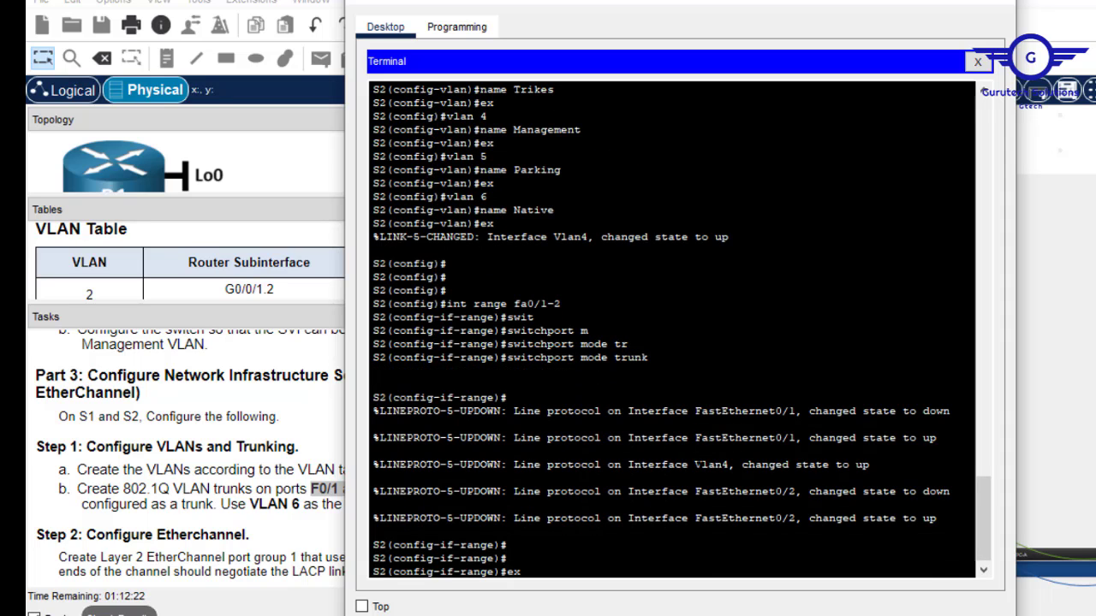
key(Return)
key(Return)
key(Return)
key(Return)
text(do wr)
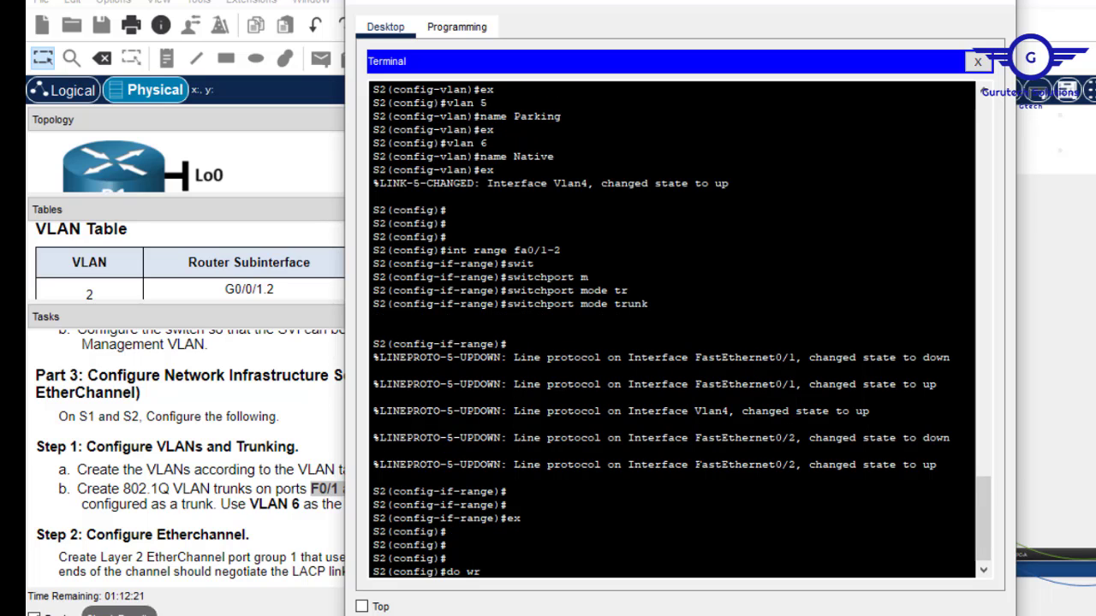
key(Return)
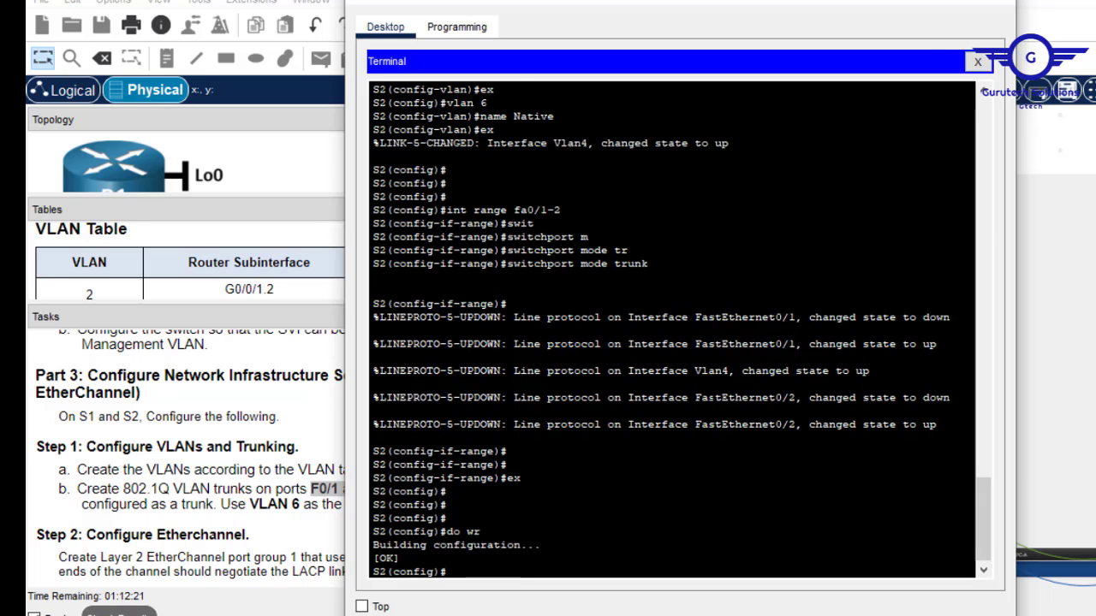
click(912, 1)
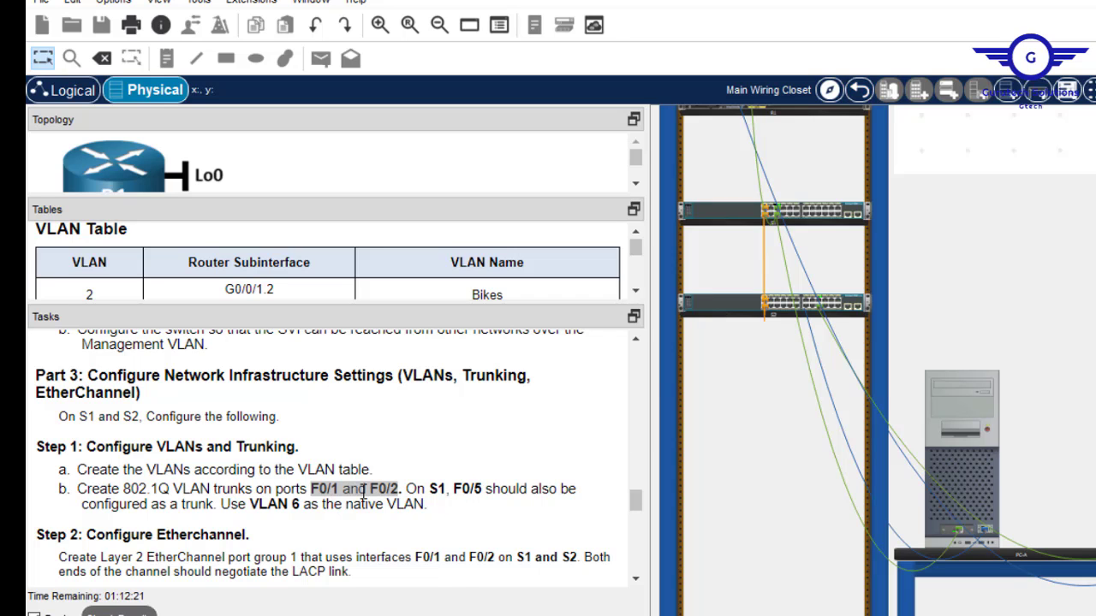
mouse_move(967, 495)
click(957, 454)
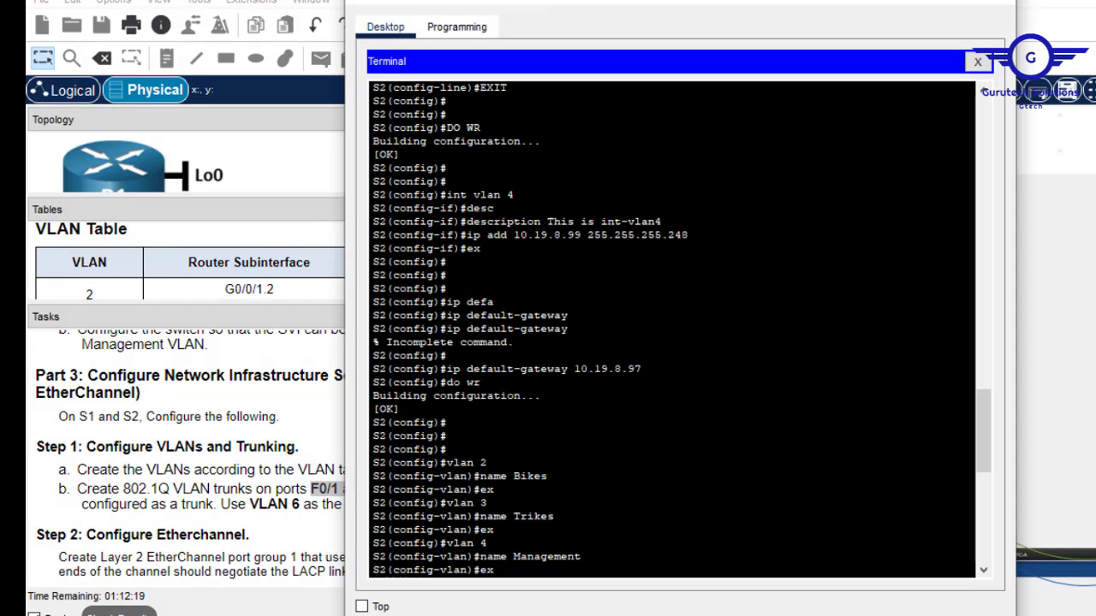
key(Return)
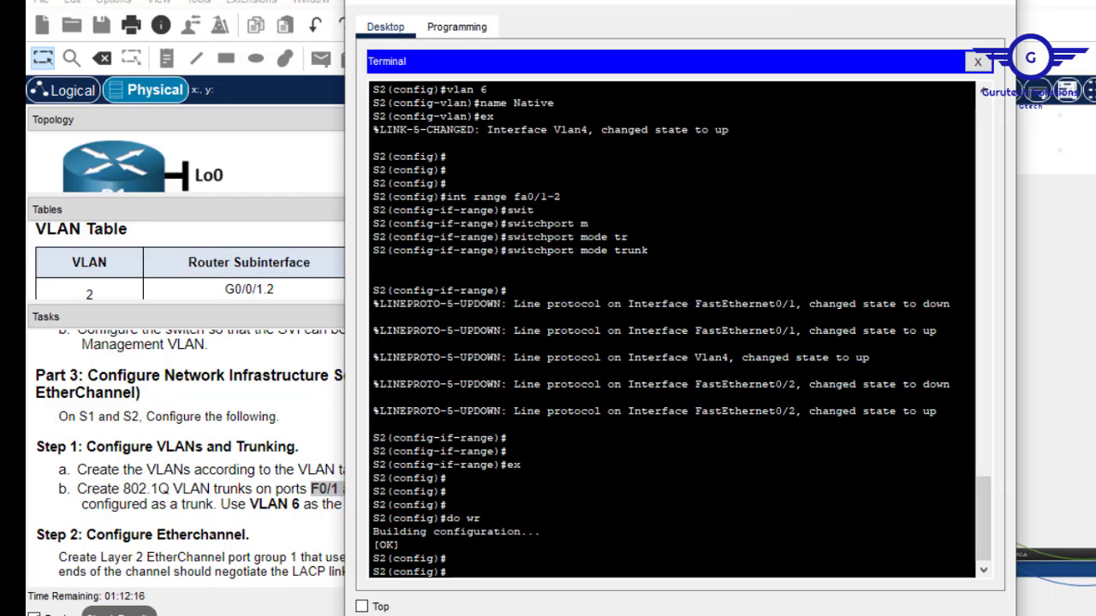
drag(561, 196, 540, 196)
Move the PC's console cable from the lower switch's rear panel to the upper switch.
click(998, 5)
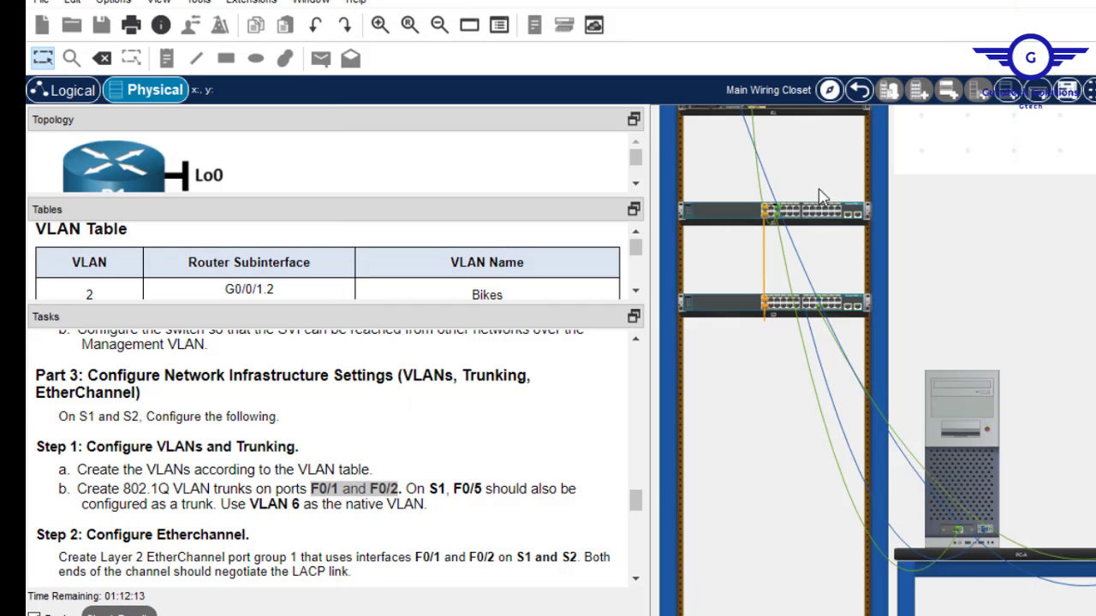
right_click(826, 214)
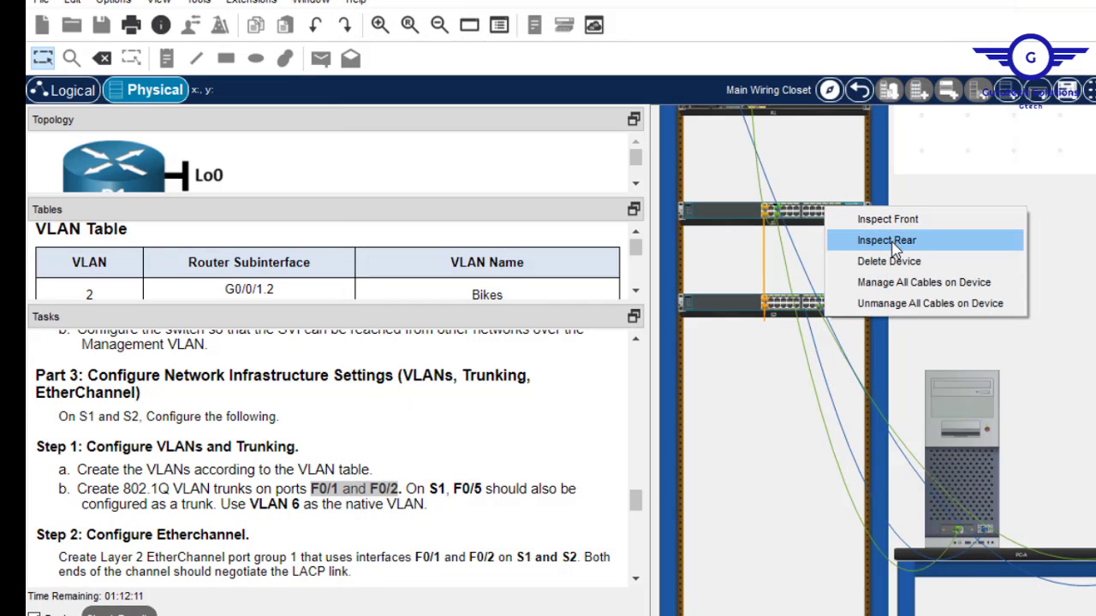
click(882, 239)
right_click(837, 313)
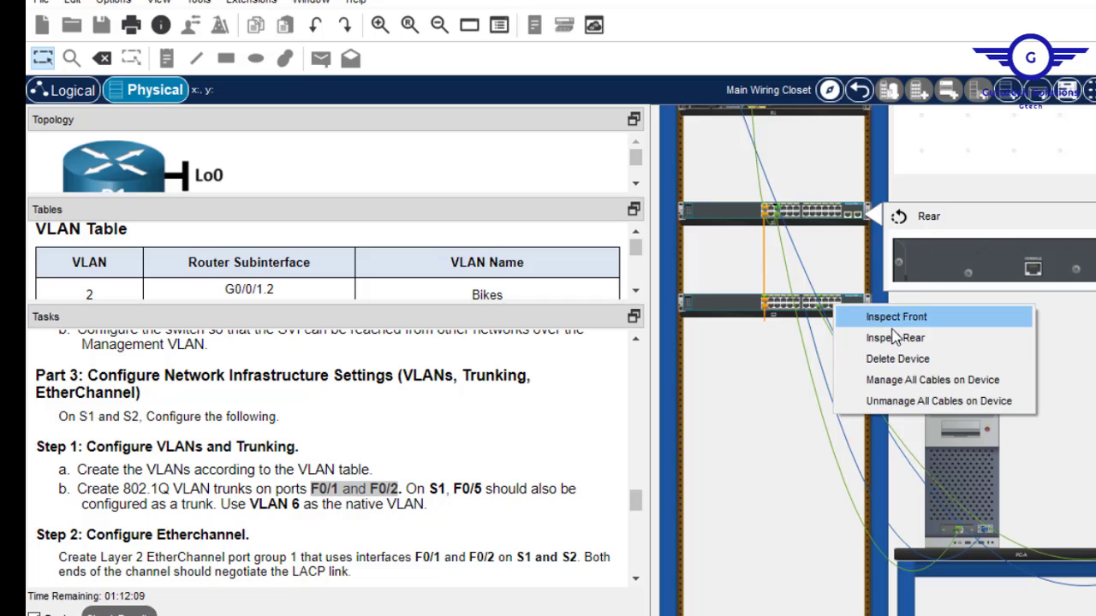
click(897, 336)
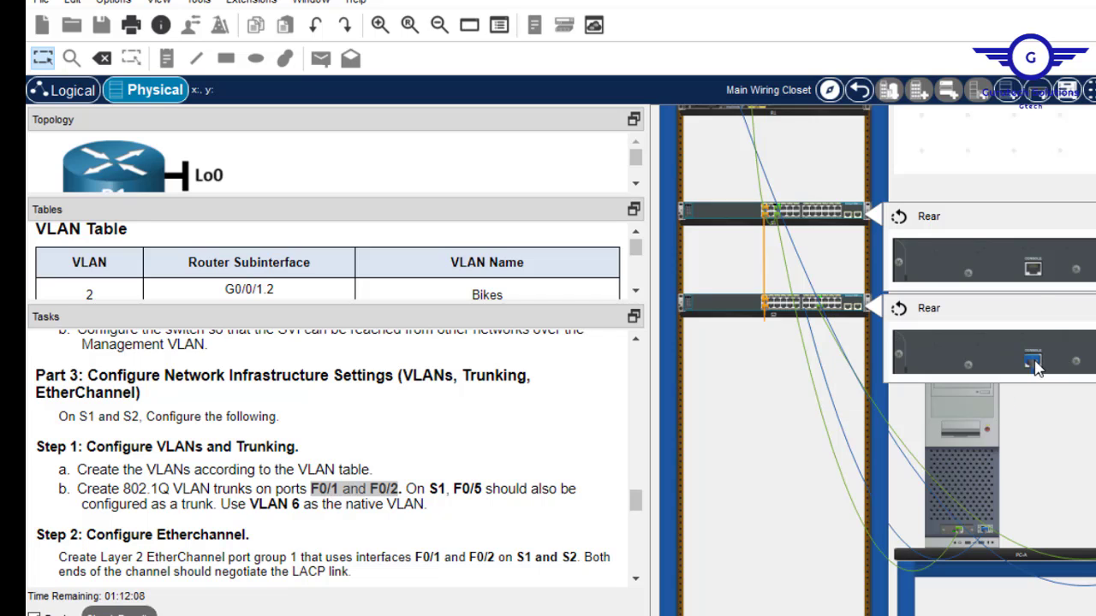
drag(1033, 360, 1036, 274)
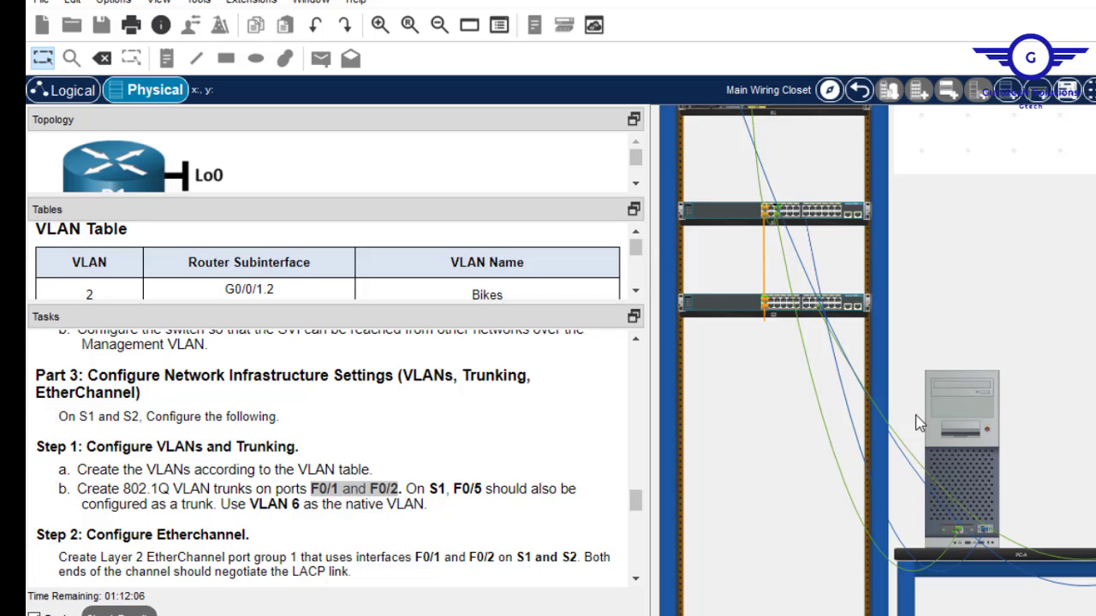
click(950, 434)
Connect to the S1 console and enter interface range fa0/1-2.
click(661, 129)
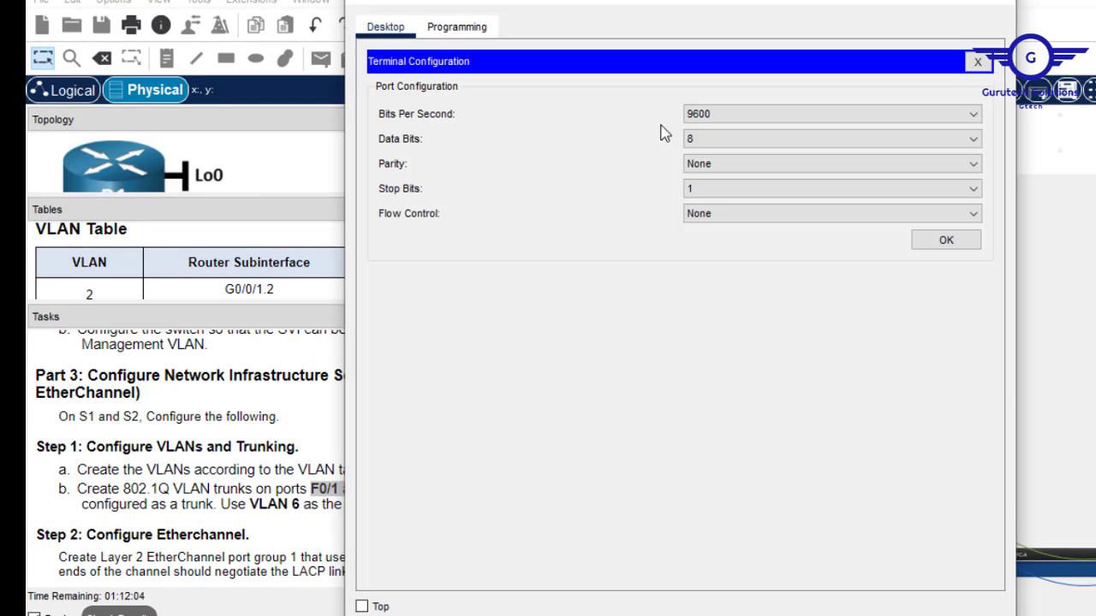
click(948, 243)
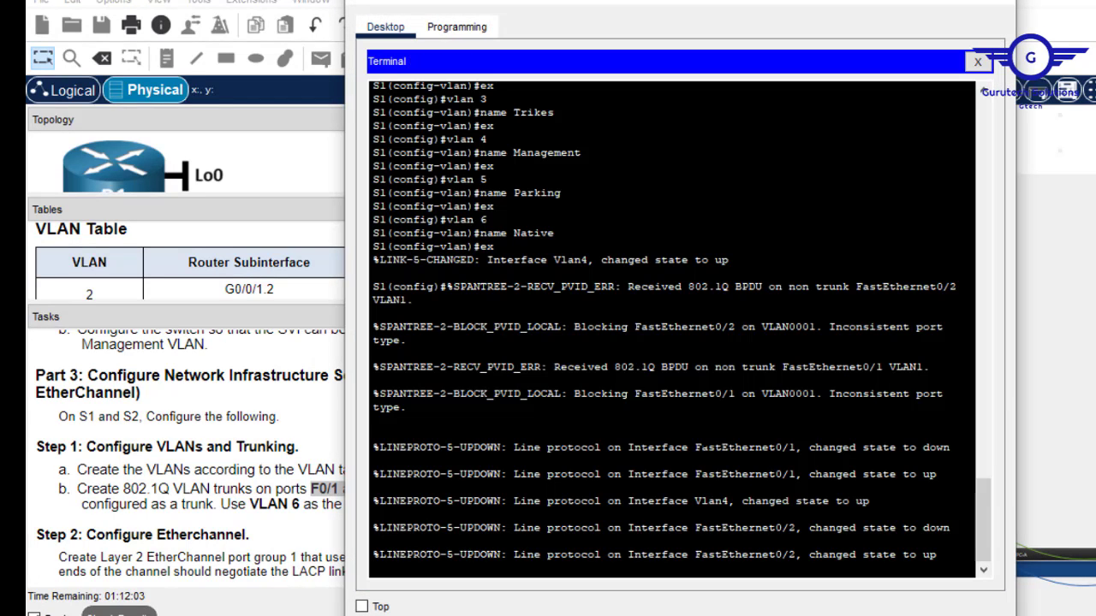
key(Return)
key(Return)
key(Return)
text(int)
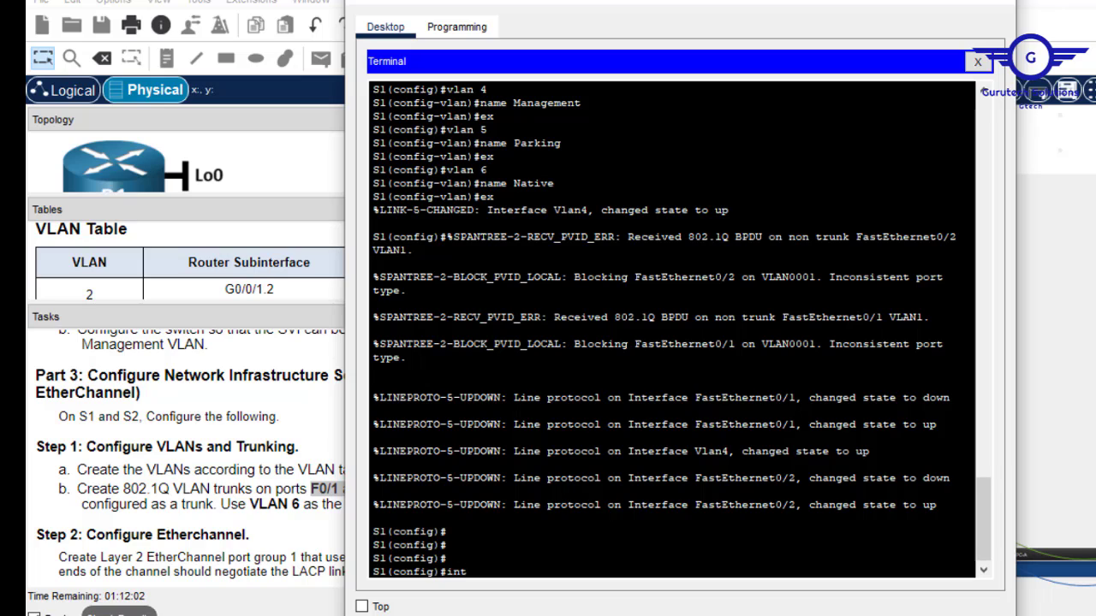
text( range fa0/1-2)
key(Return)
Set S1 ports F0/1–2 to switchport mode trunk.
text(swit)
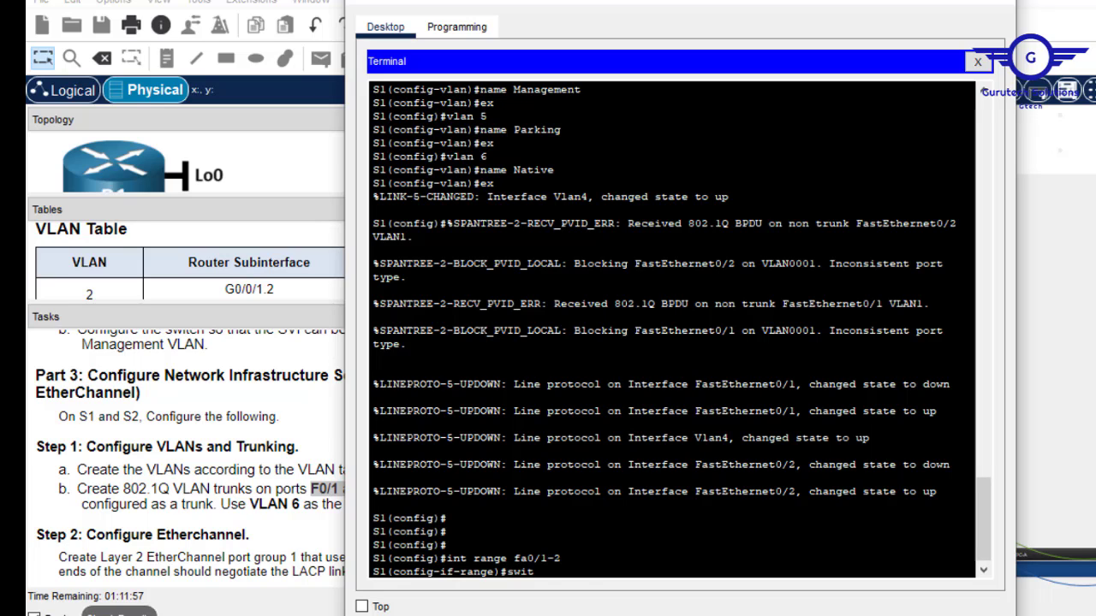
key(Tab)
text(m)
key(Tab)
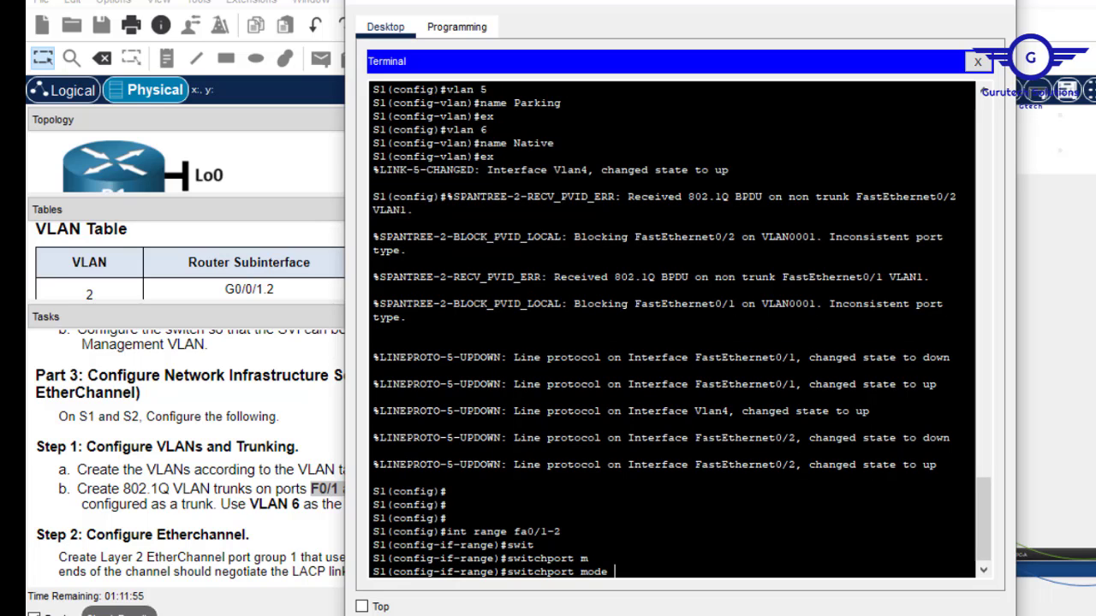
text(ac)
key(BackSpace)
key(BackSpace)
text(tr)
key(Tab)
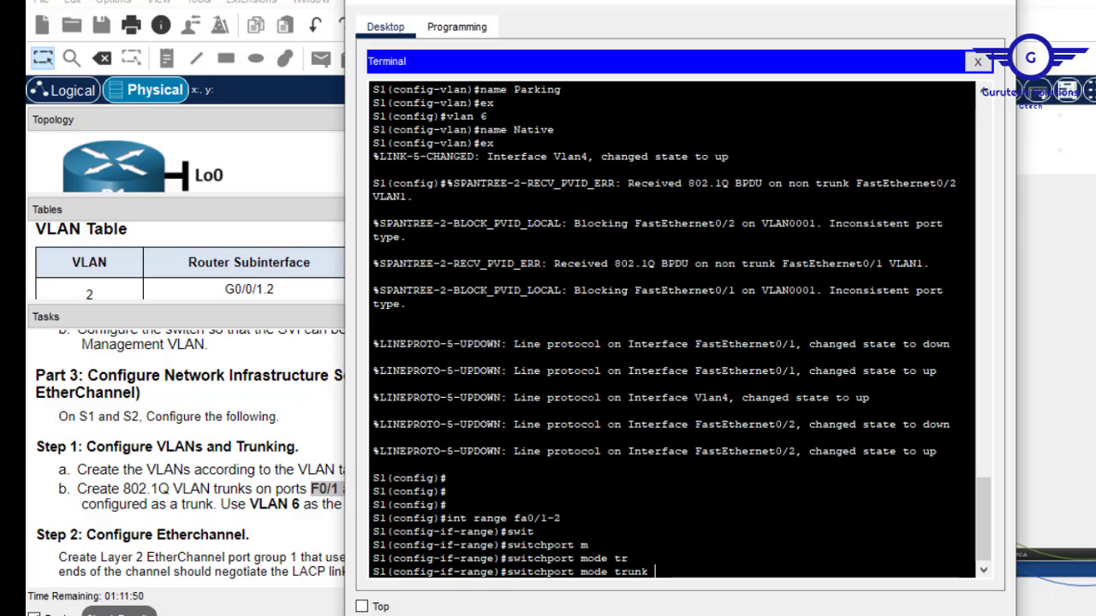
key(Return)
Try switchport trunk encapsulation dot1q on F0/1–2, which S1 rejects.
text(swit)
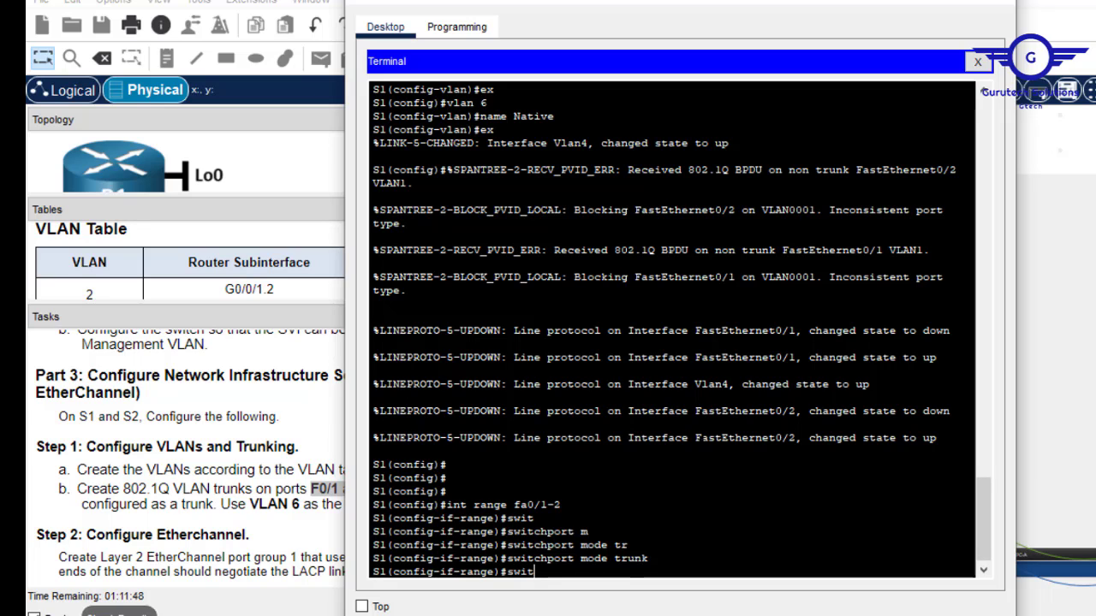
text(c)
key(Tab)
text(tr)
key(Tab)
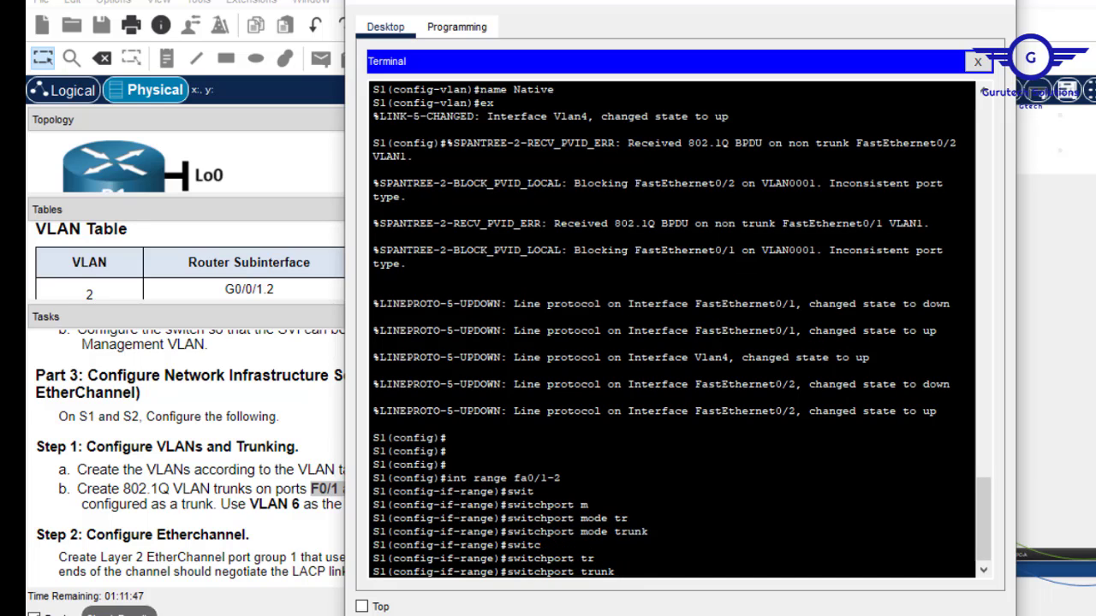
text(c)
key(Tab)
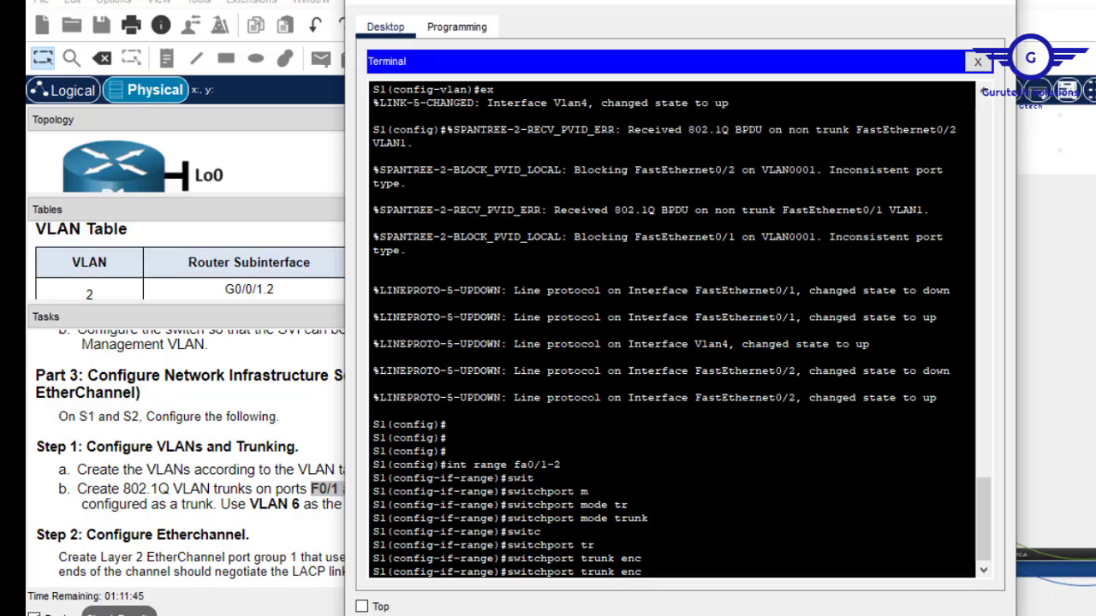
text(apsulation dot1q)
key(Return)
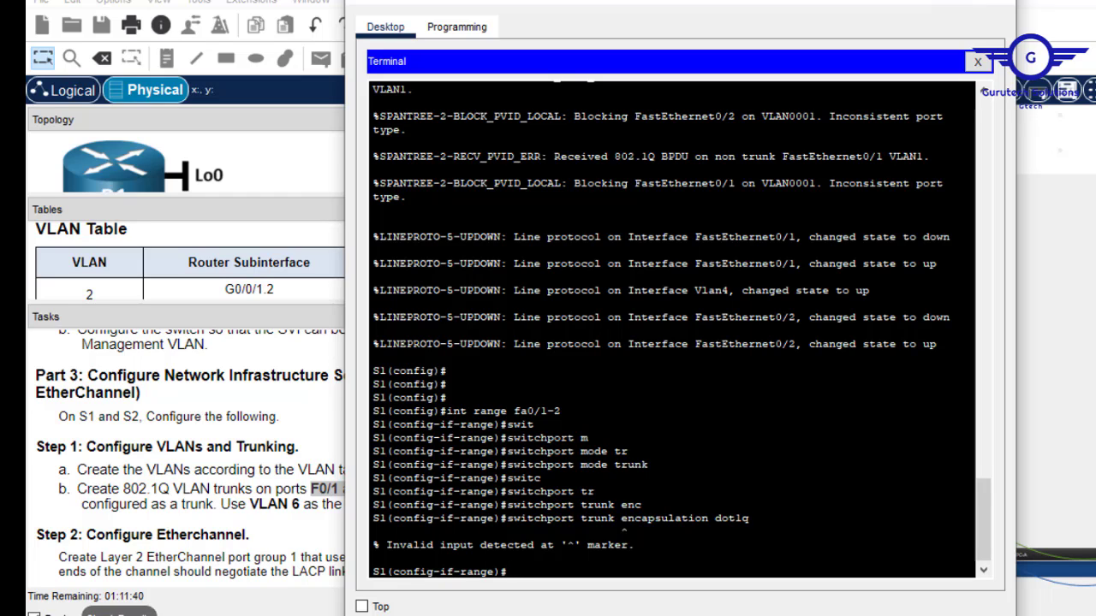
Review the rejected command, then check S1 in the trunking task instructions.
drag(750, 517, 575, 518)
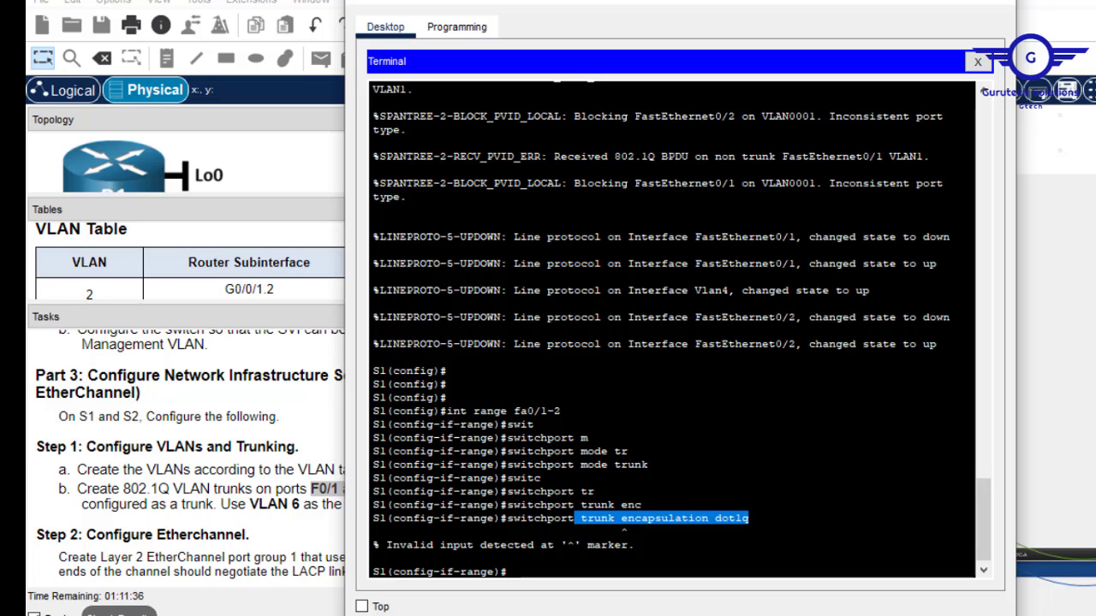
drag(657, 465, 529, 464)
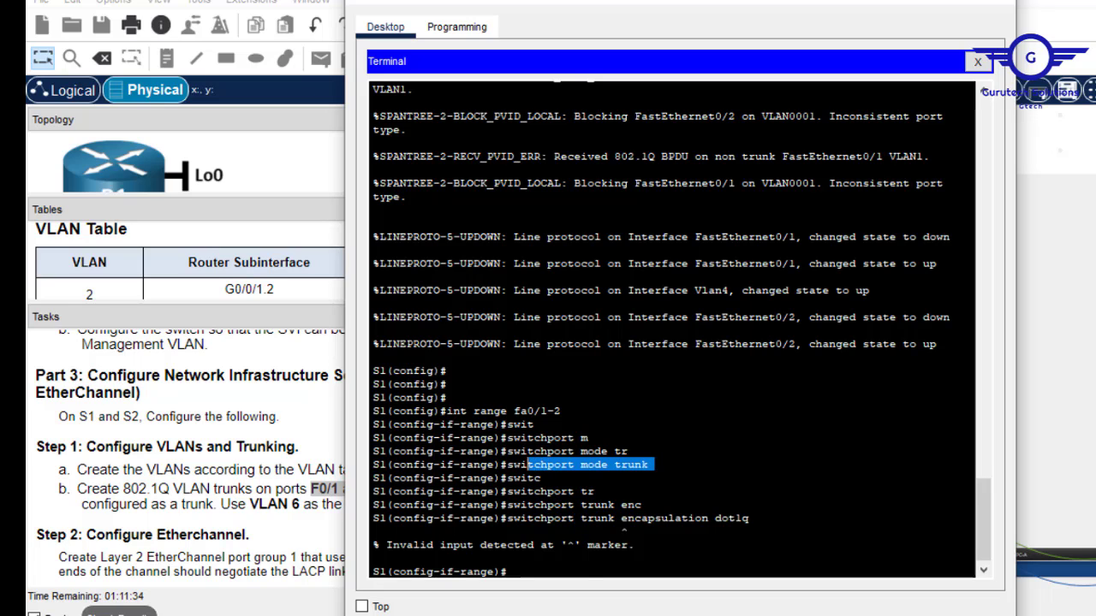
click(582, 578)
key(Return)
key(Return)
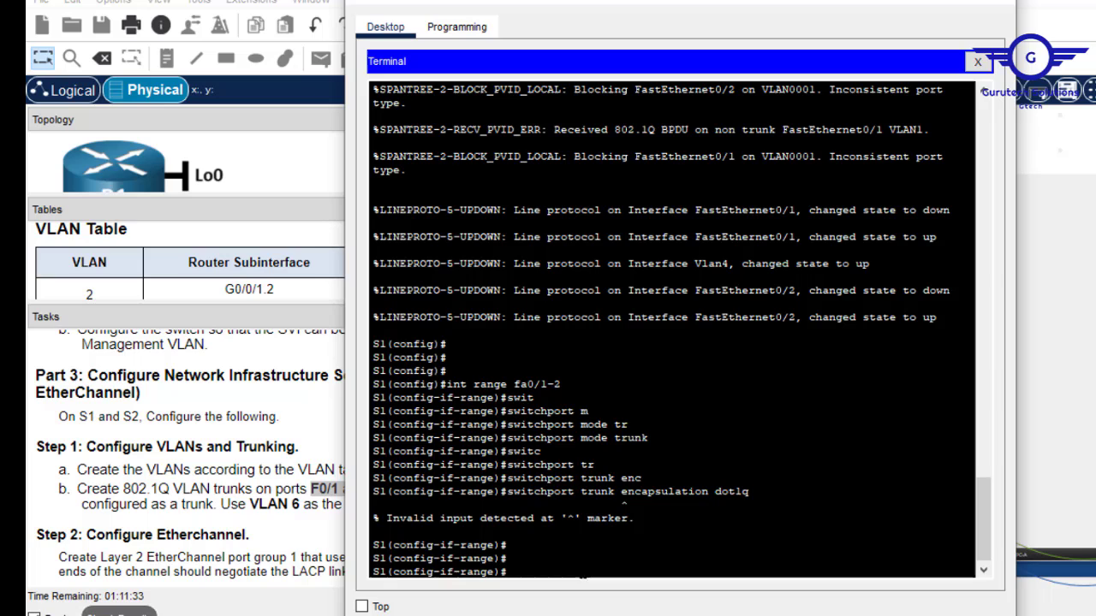
click(310, 462)
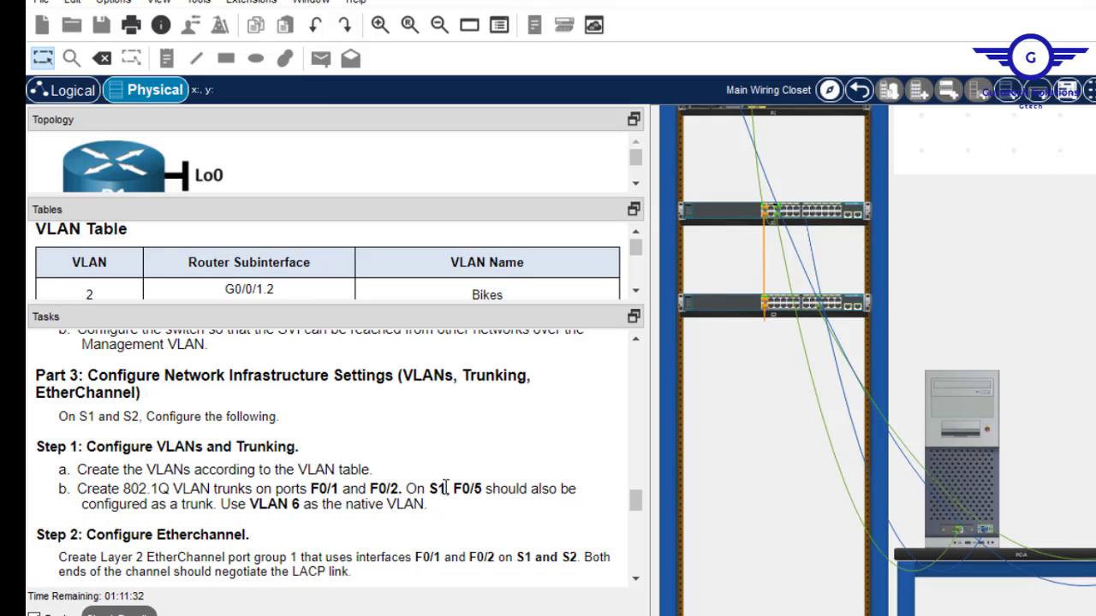
drag(445, 484, 434, 485)
Leave the port range on S1 and enter interface fa0/5.
click(960, 416)
key(Return)
key(Return)
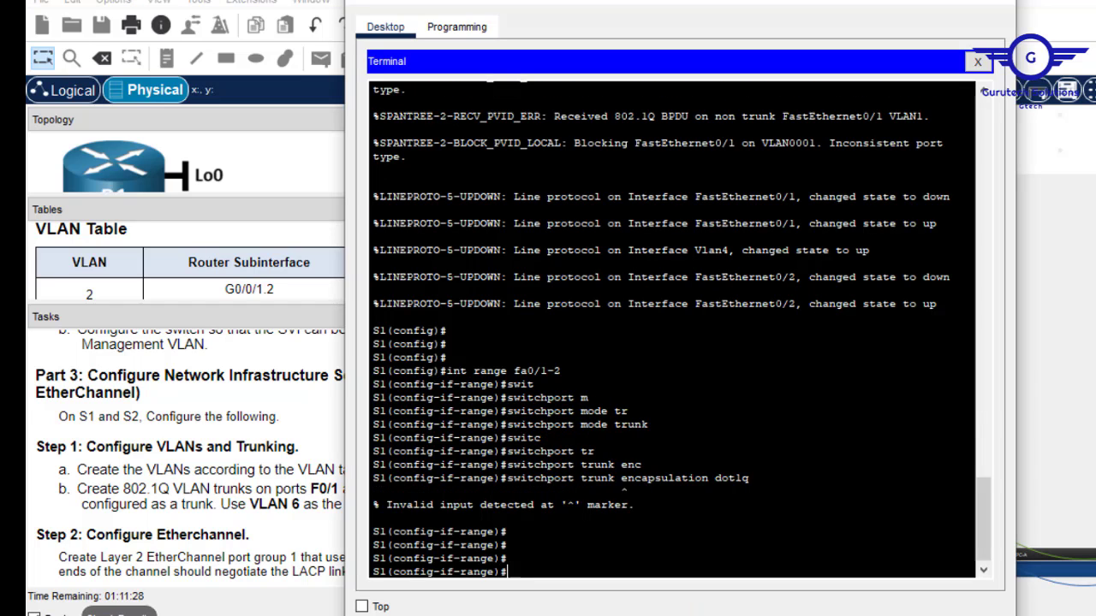
text(ex)
key(Return)
key(Return)
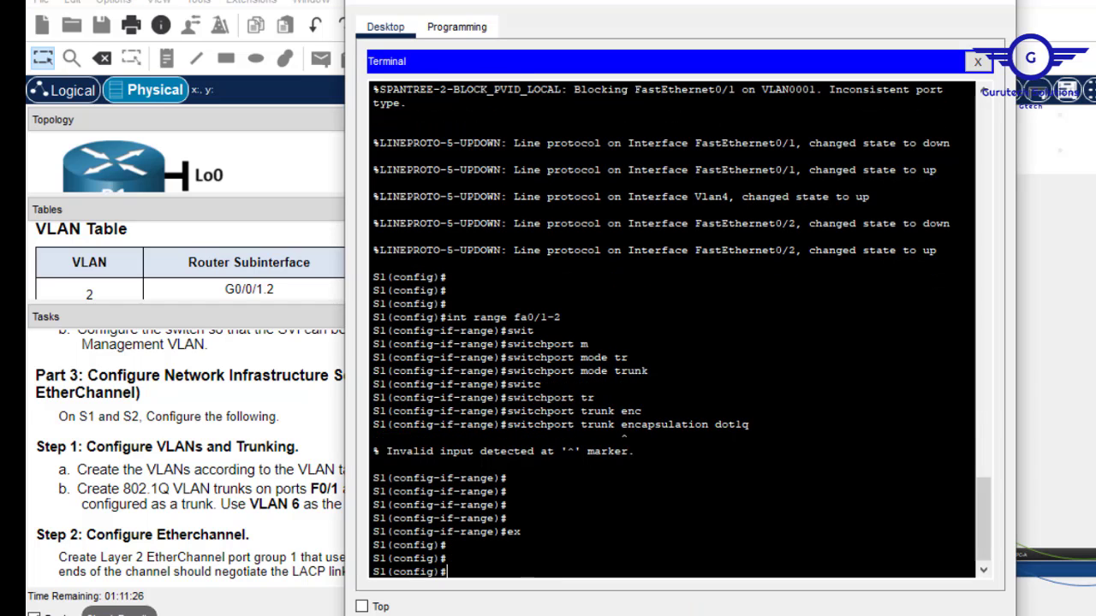
text(int fa0/)
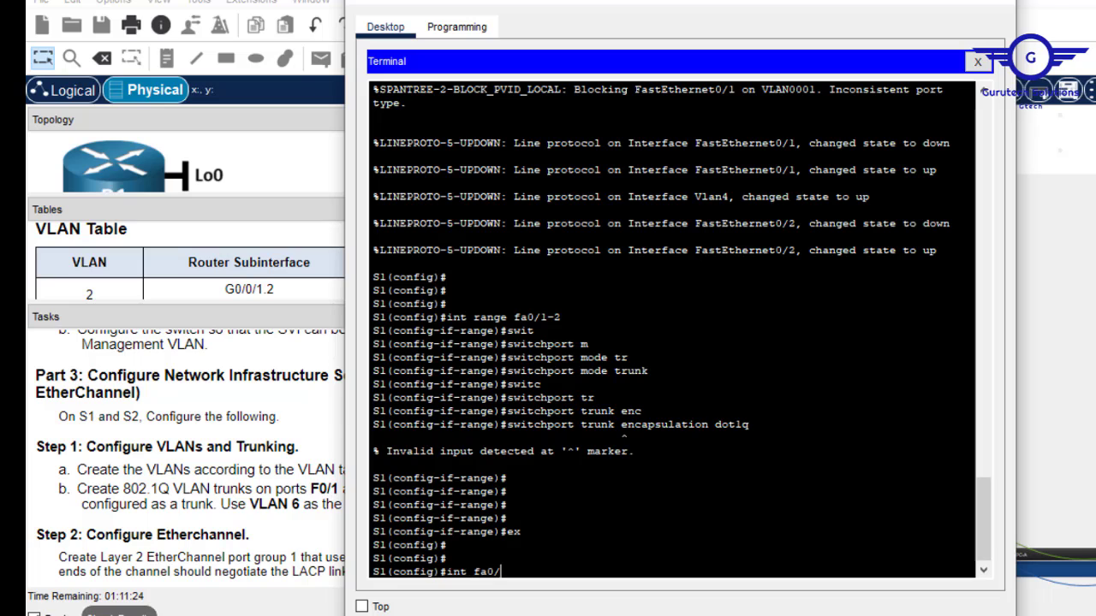
text(4)
key(Return)
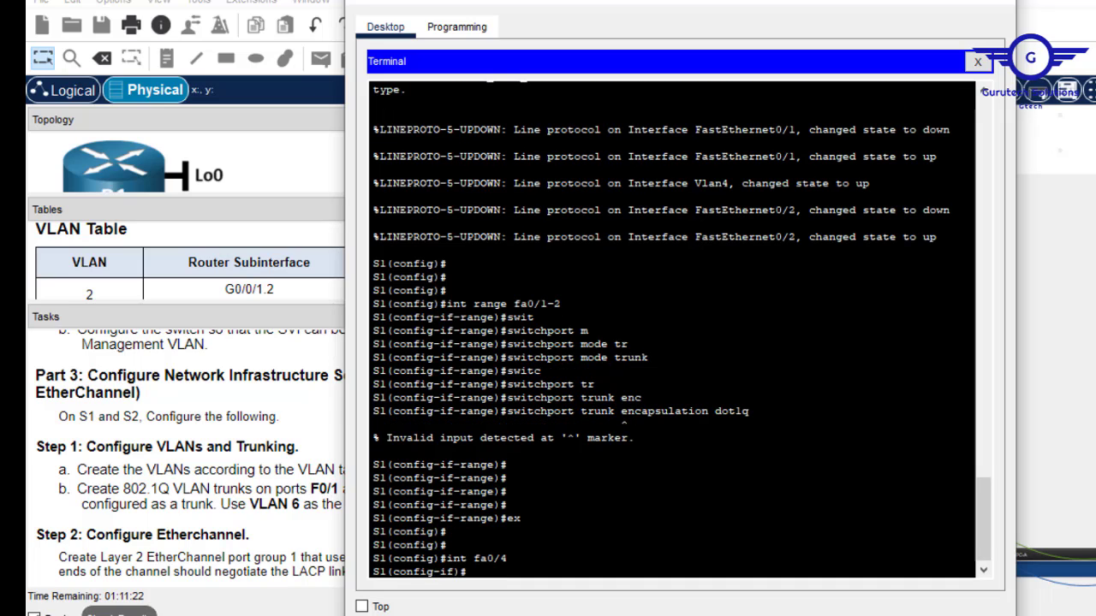
key(Up)
key(BackSpace)
text(5)
key(Return)
key(Return)
key(Return)
key(Return)
Make S1 port F0/5 a trunk with switchport mode trunk.
text(s)
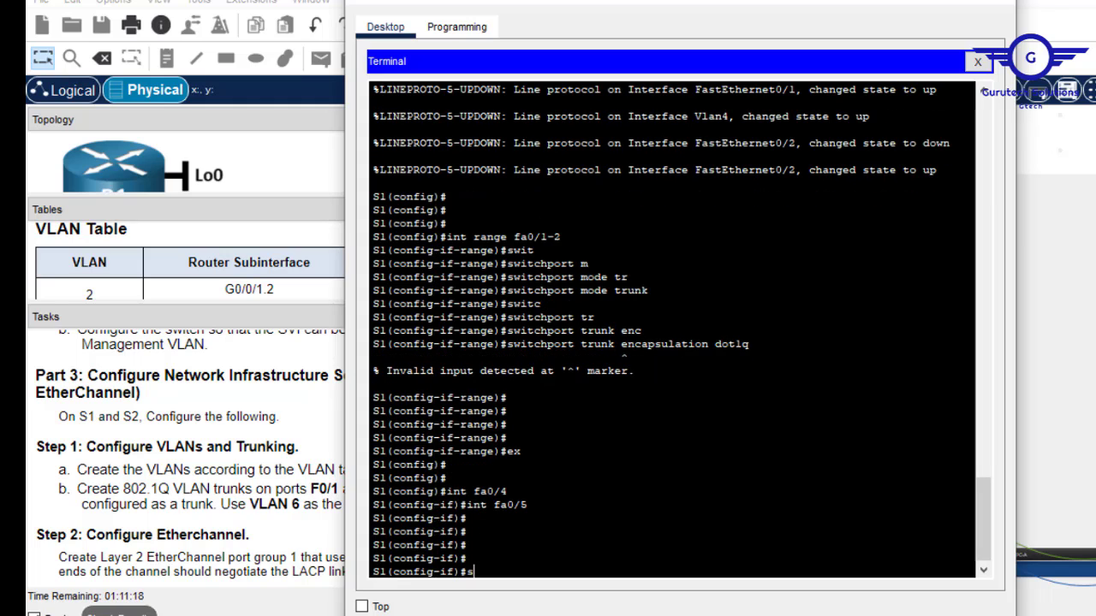
text(witc)
key(Tab)
text(tr)
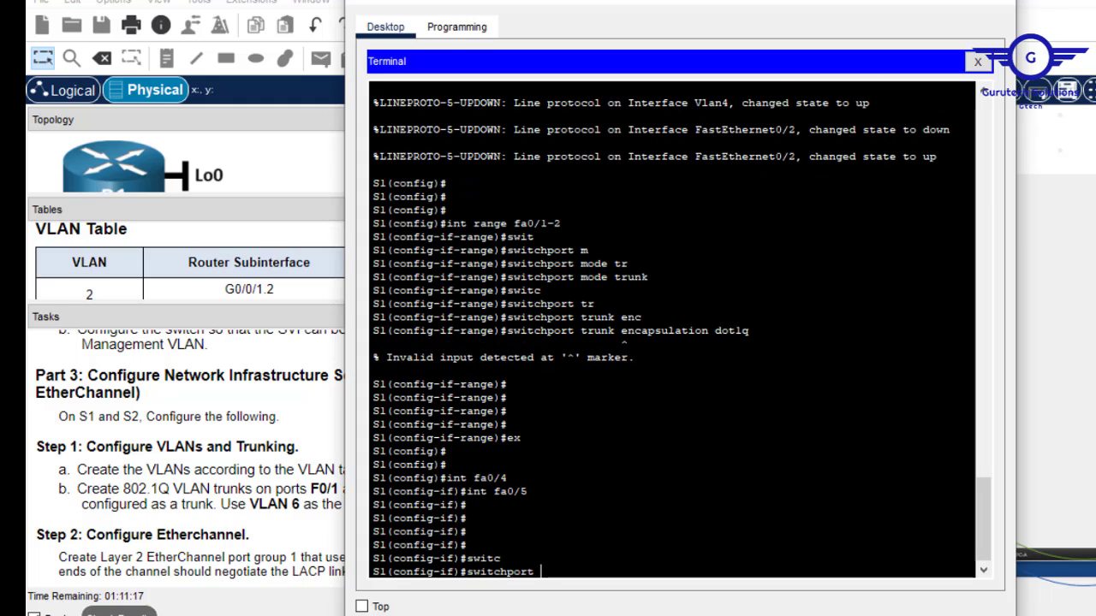
key(Tab)
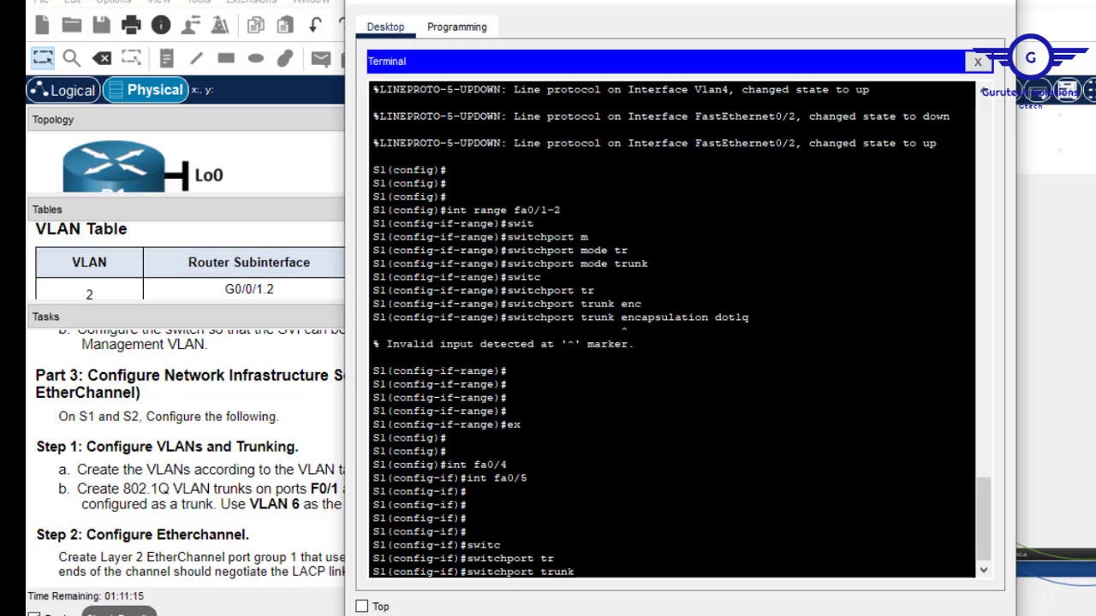
key(Left)
key(Left)
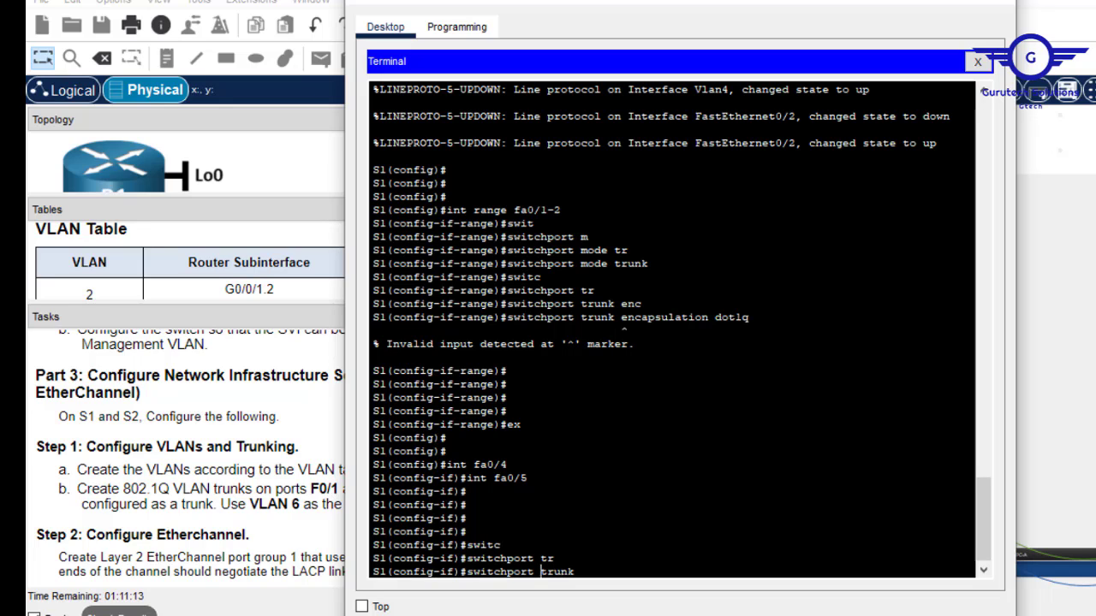
text(mode)
key(Return)
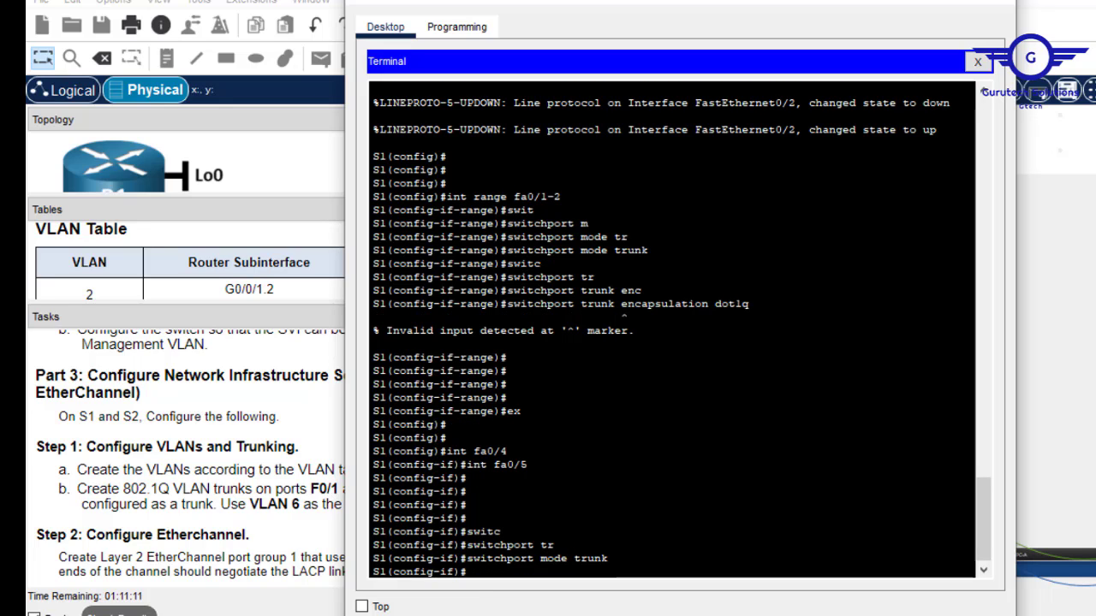
Set the native VLAN on F0/5 to 6.
text(swt)
key(Tab)
key(BackSpace)
text(it)
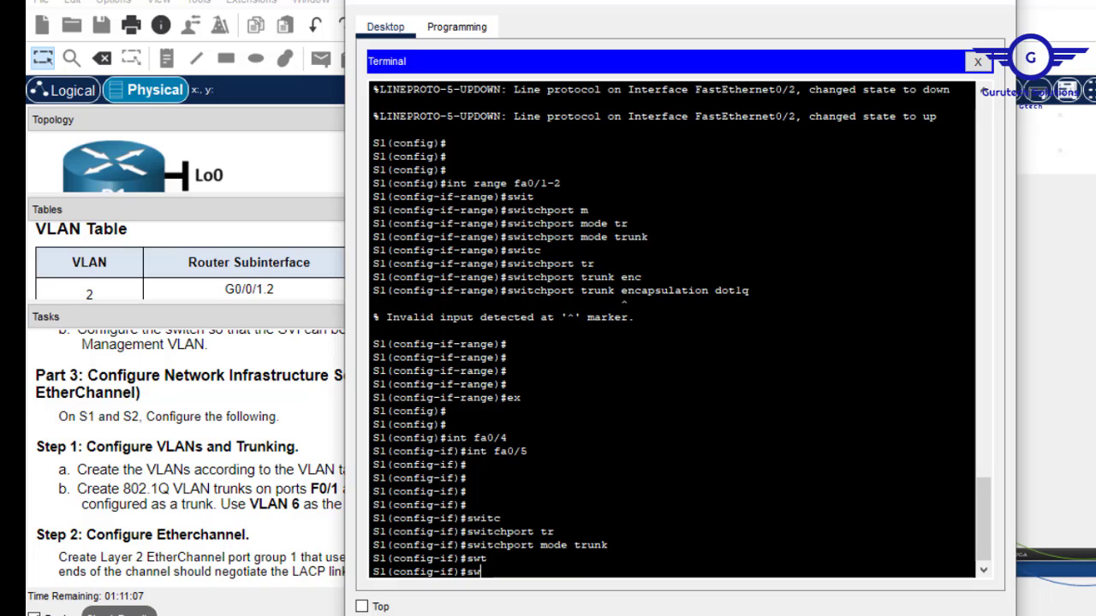
key(Tab)
text(tr)
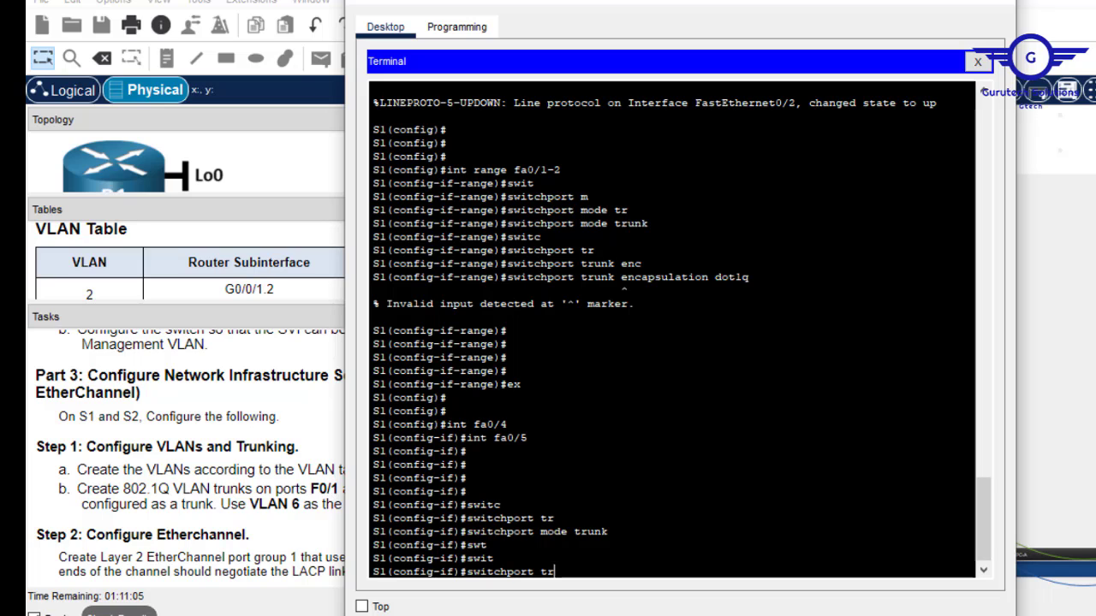
key(Tab)
text(nat)
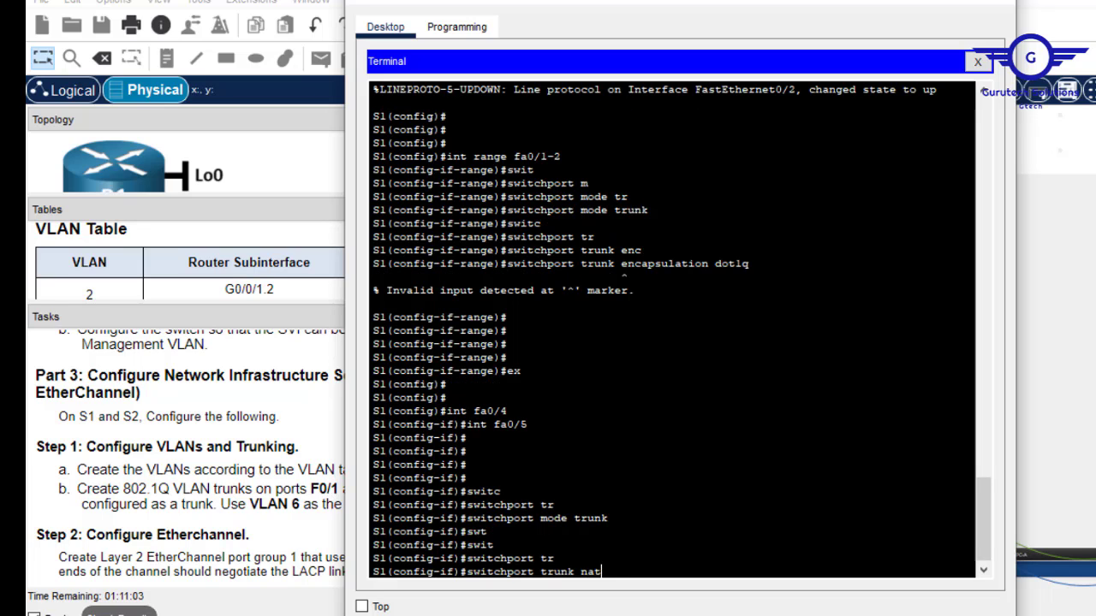
key(Tab)
text(v)
key(Tab)
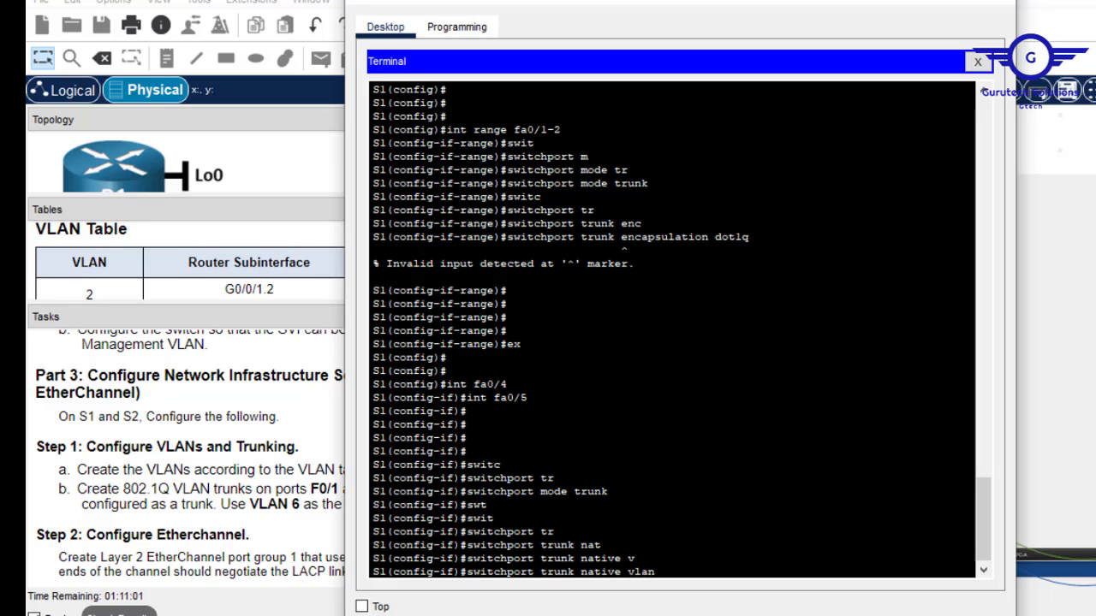
text(6)
key(Return)
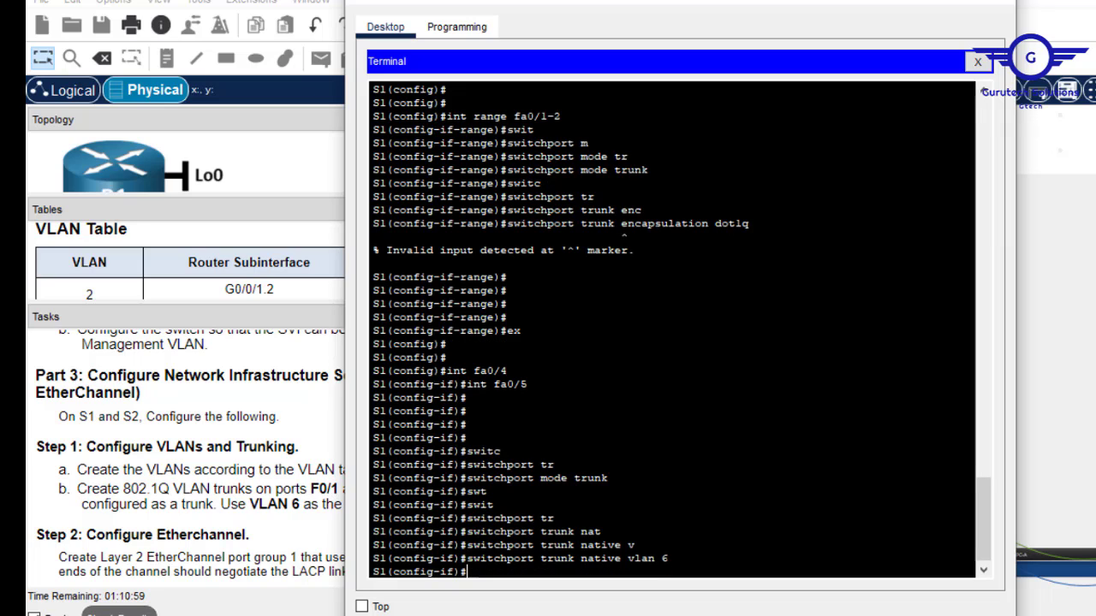
Save S1's configuration with do wr and compare the commands against the task instructions.
text(do wr)
key(Return)
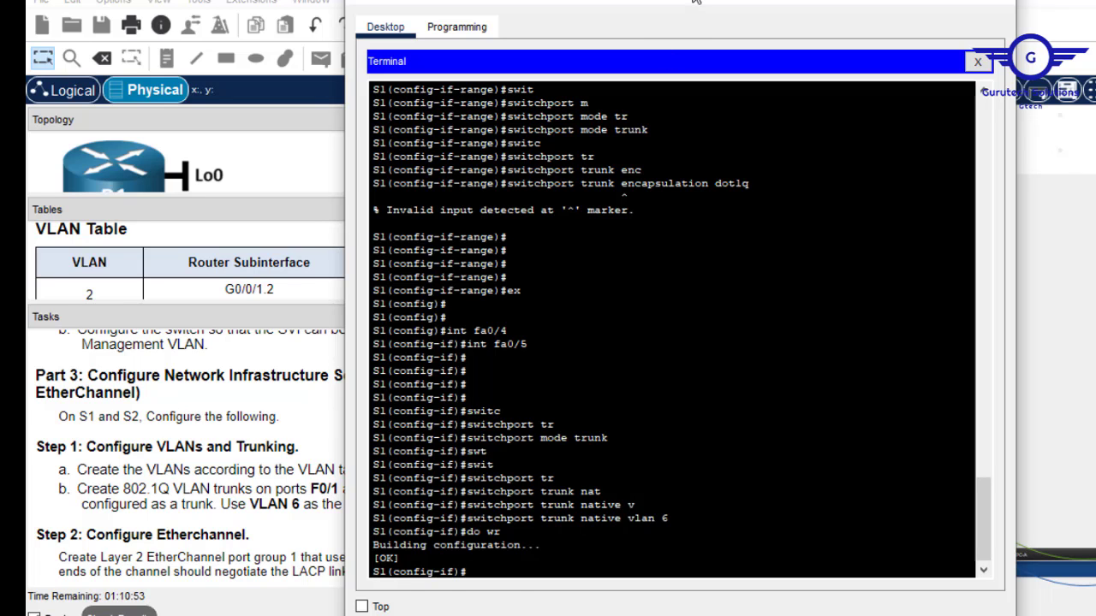
drag(696, 3, 958, 32)
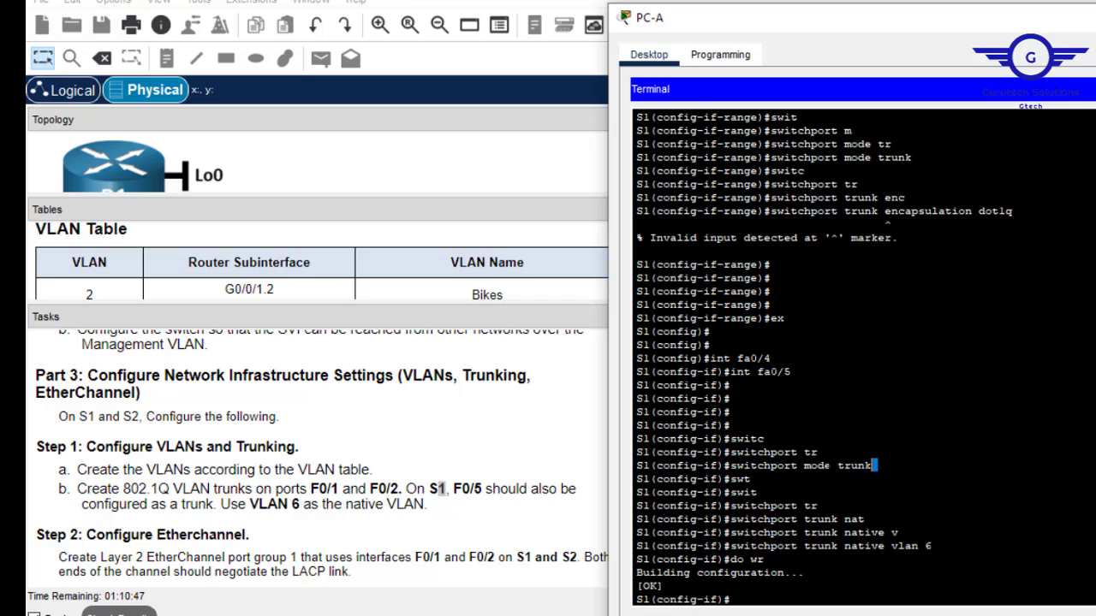
drag(874, 466, 817, 465)
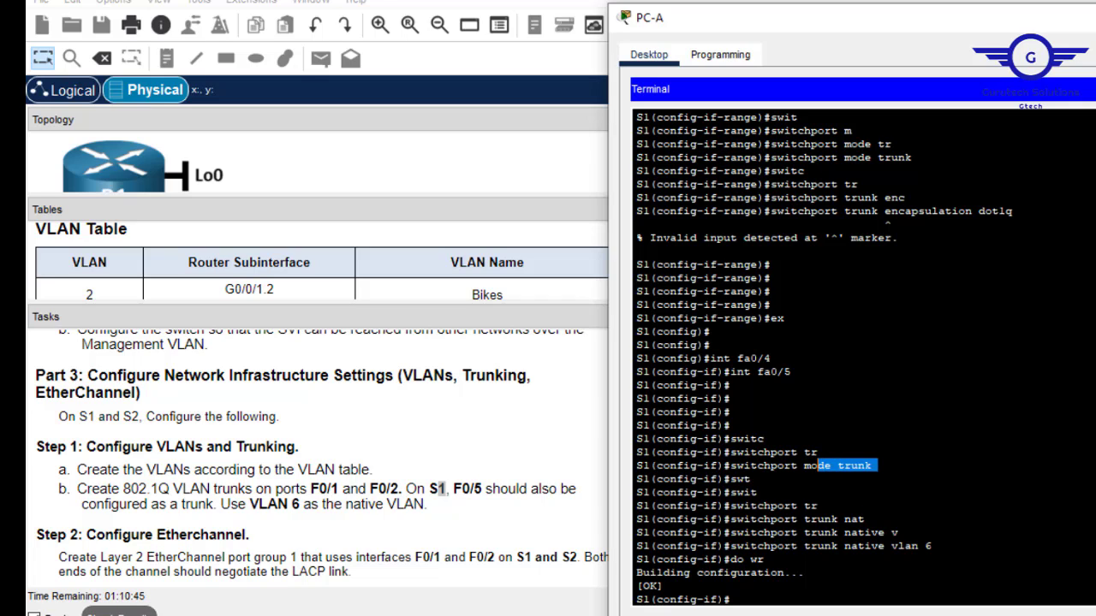
drag(931, 545, 818, 545)
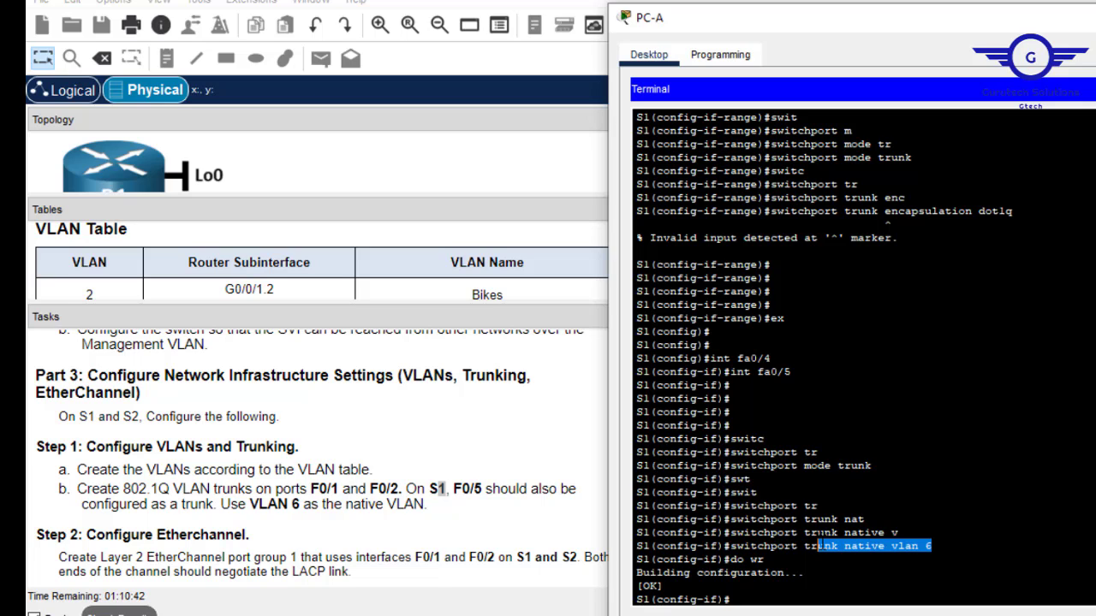
click(462, 397)
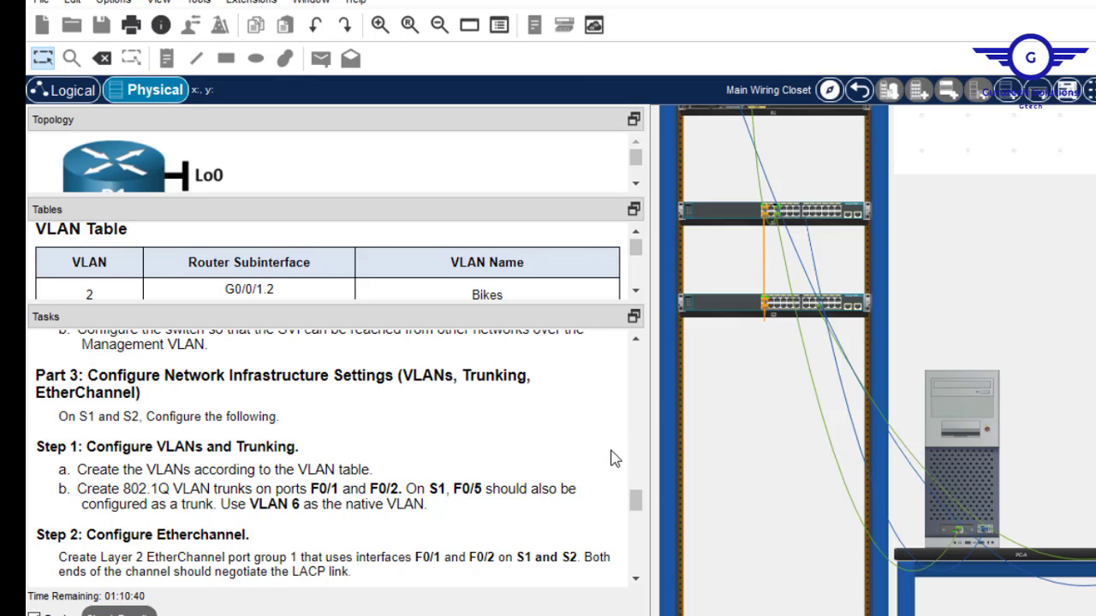
drag(635, 502, 637, 517)
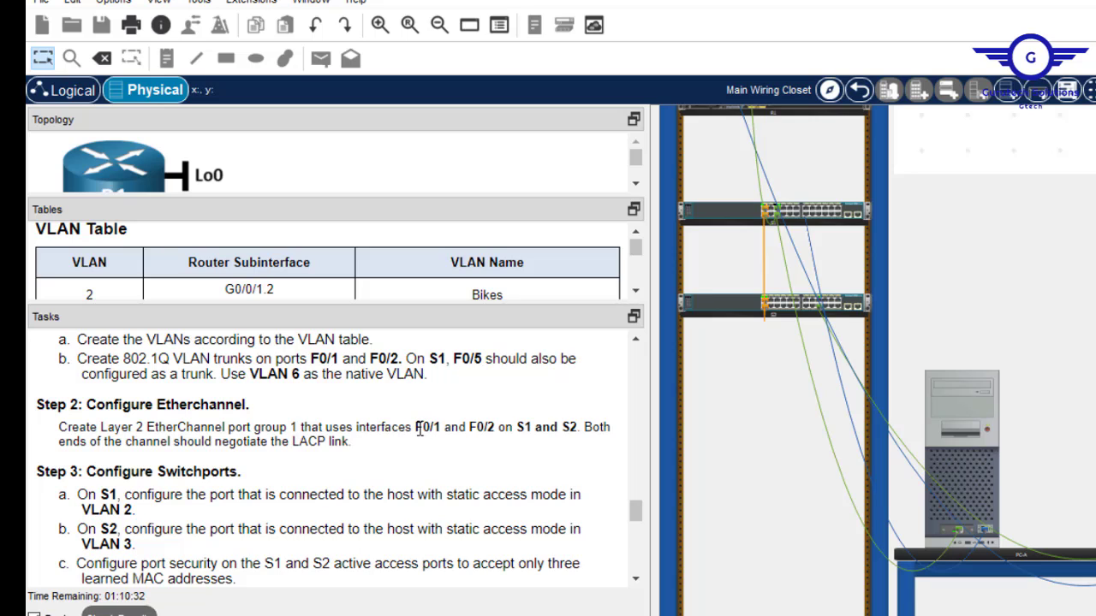
drag(415, 427, 497, 434)
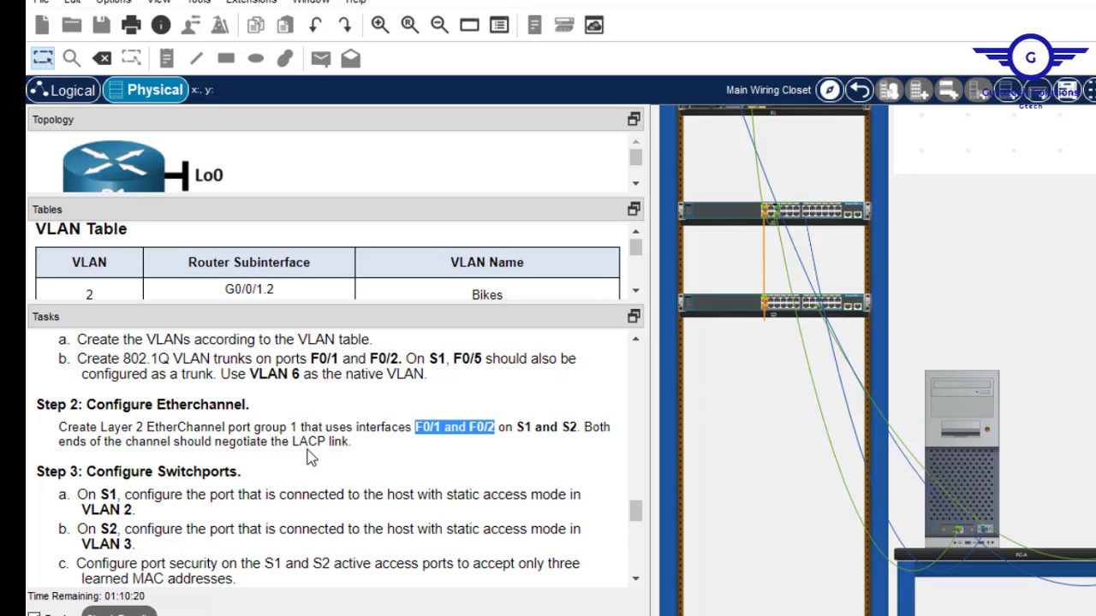
drag(351, 442, 293, 439)
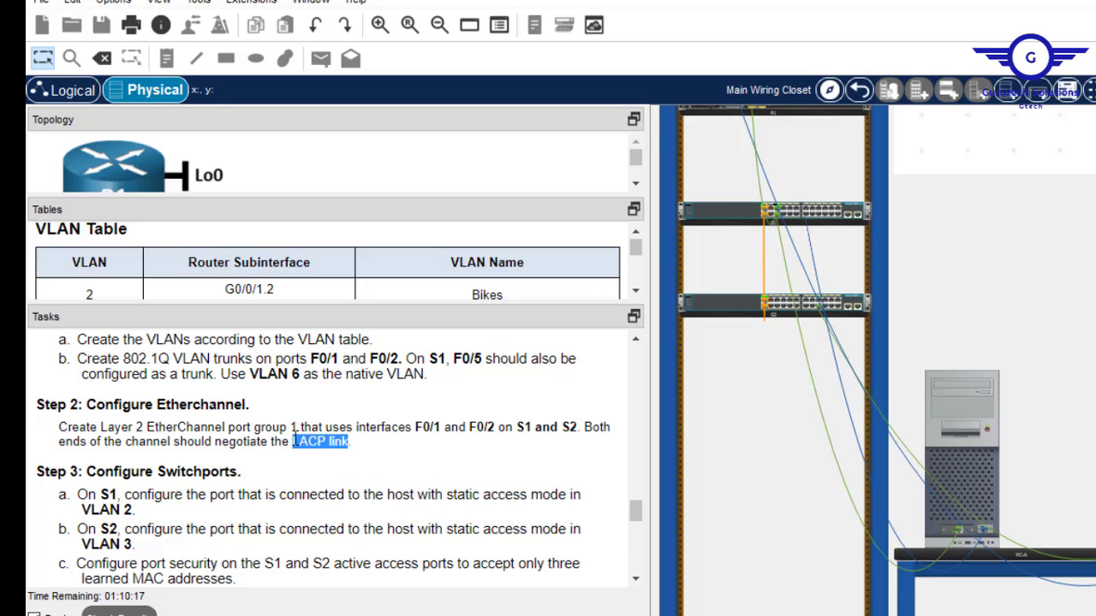
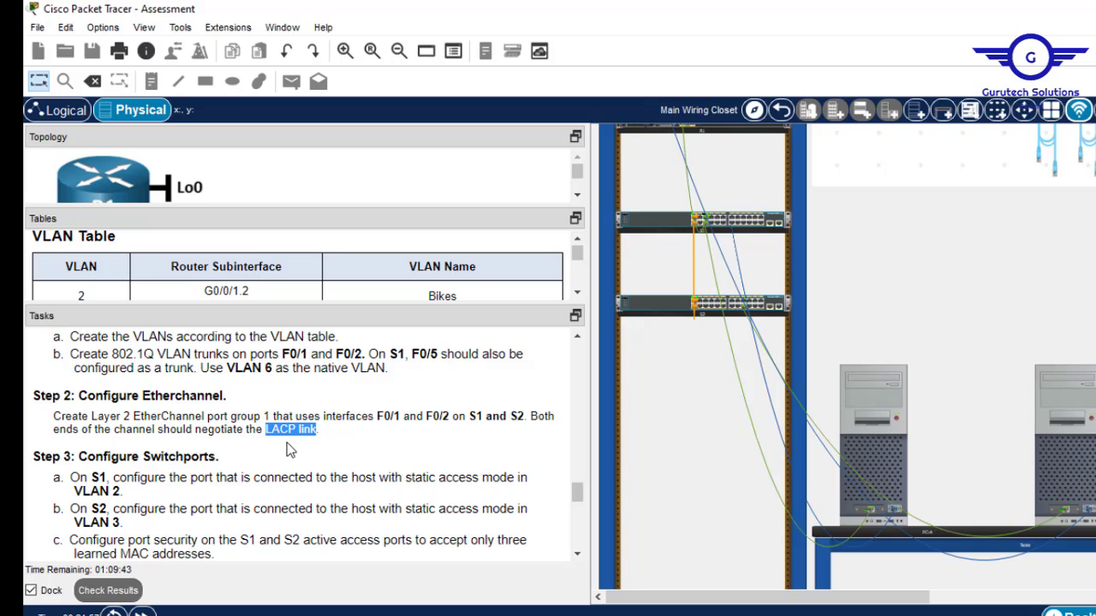
Set the command notes aside and return to PC-A's terminal on S1's console.
key(alt+Tab)
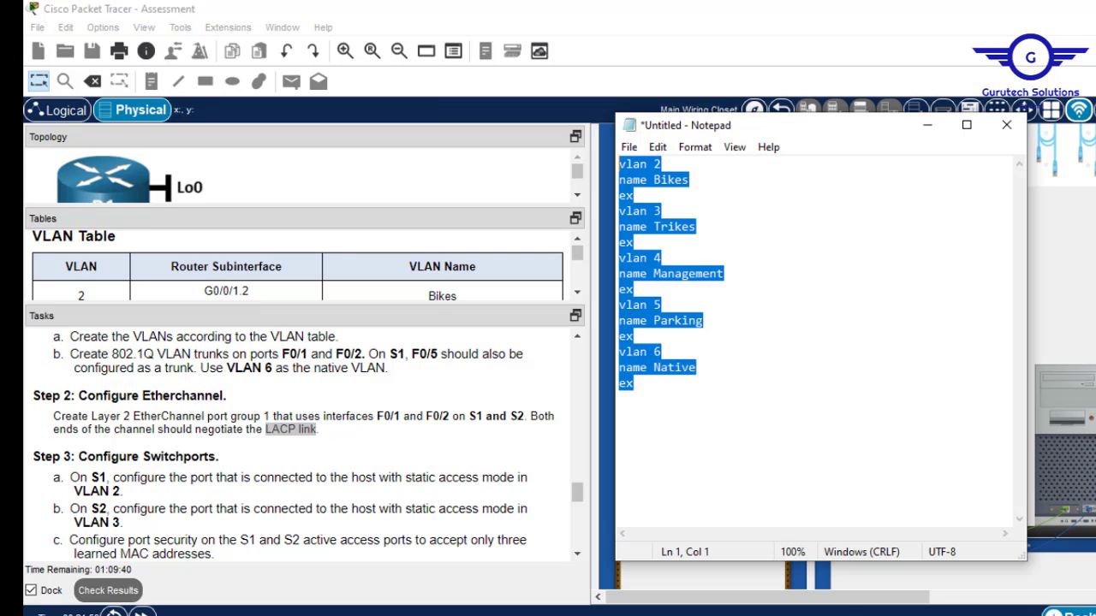
click(934, 128)
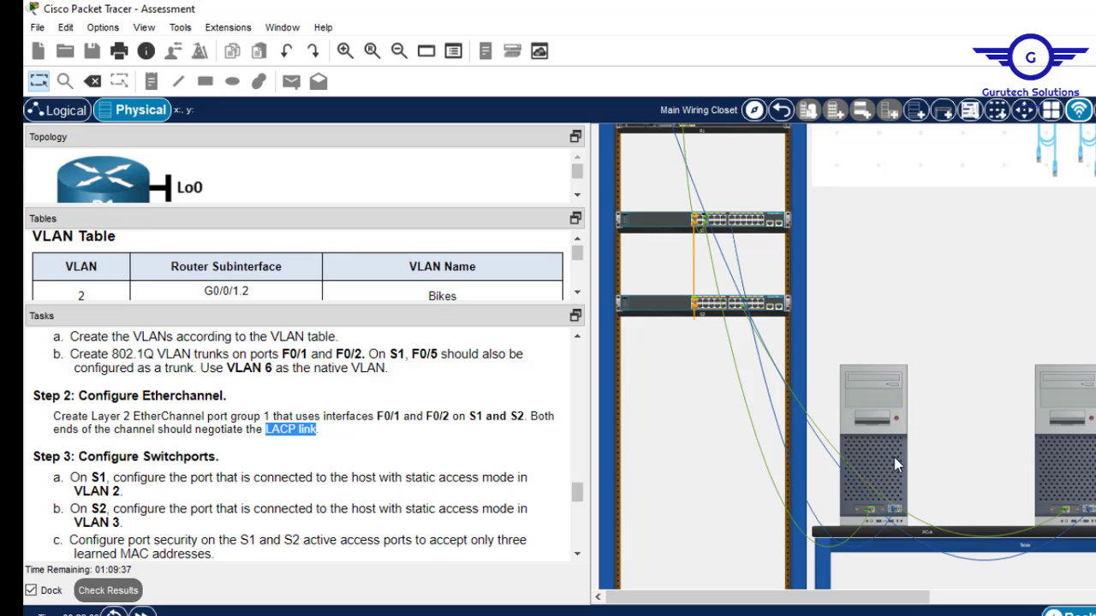
click(870, 388)
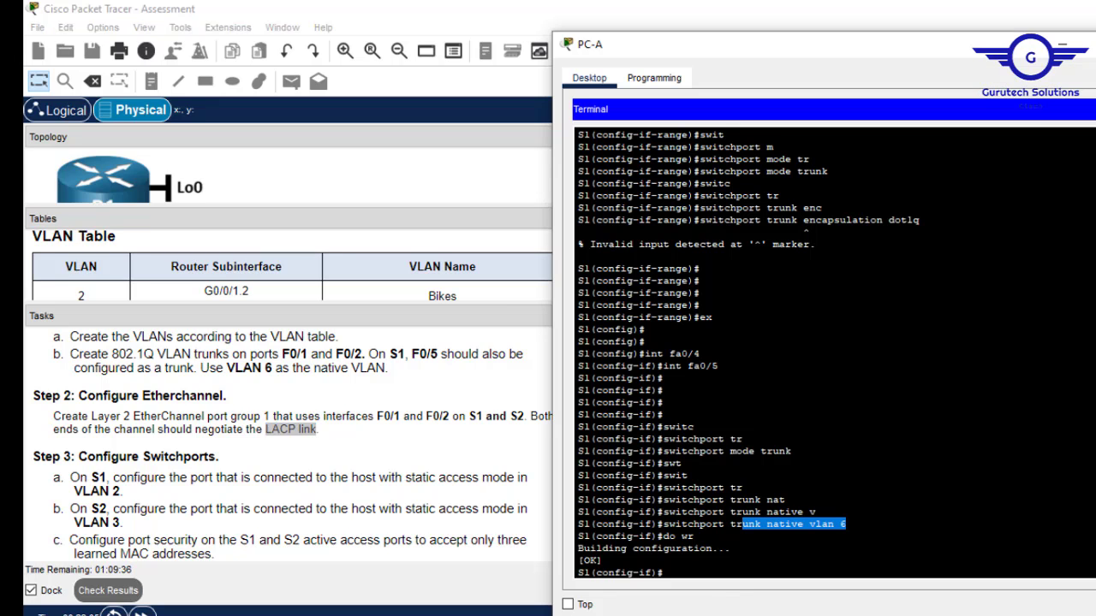
Bundle S1 ports F0/1–F0/2 into channel-group 1 in LACP active mode.
key(Return)
key(Return)
key(Return)
key(Return)
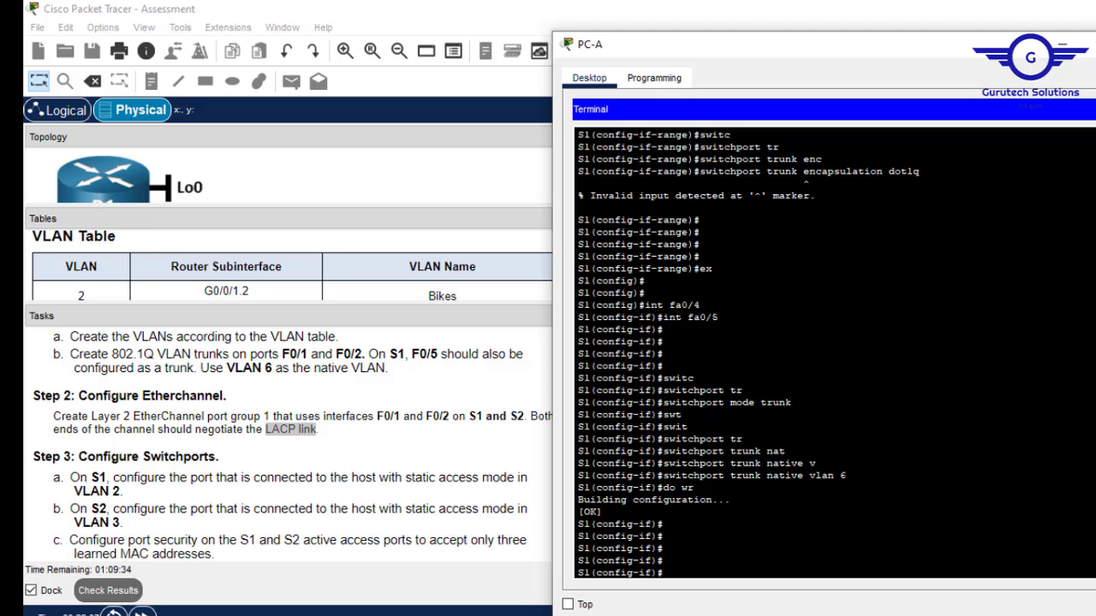
text(int range fa0)
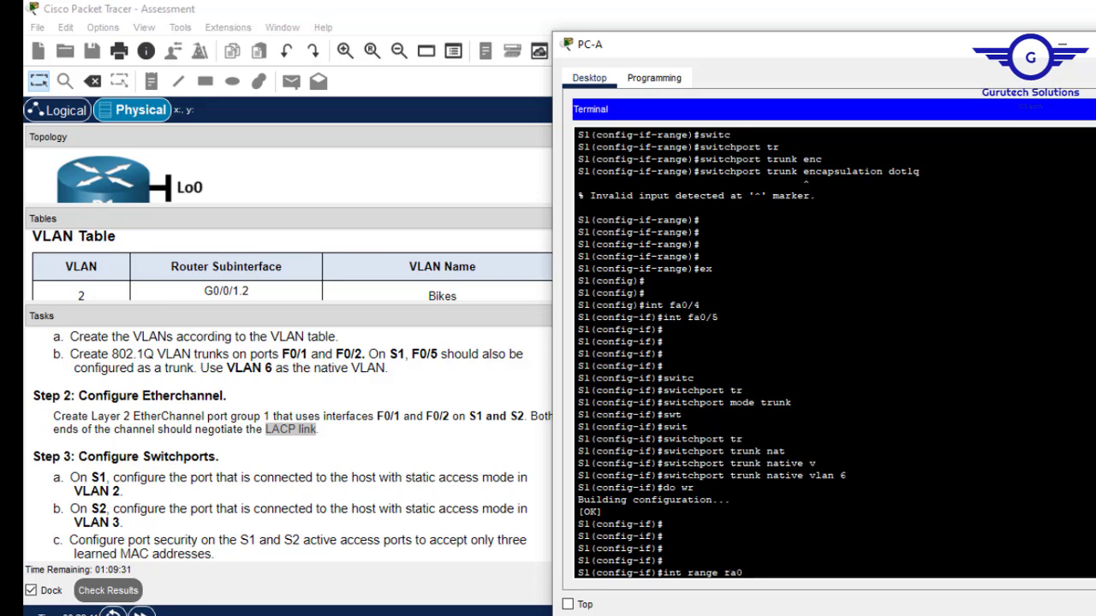
text(/1-2)
key(Return)
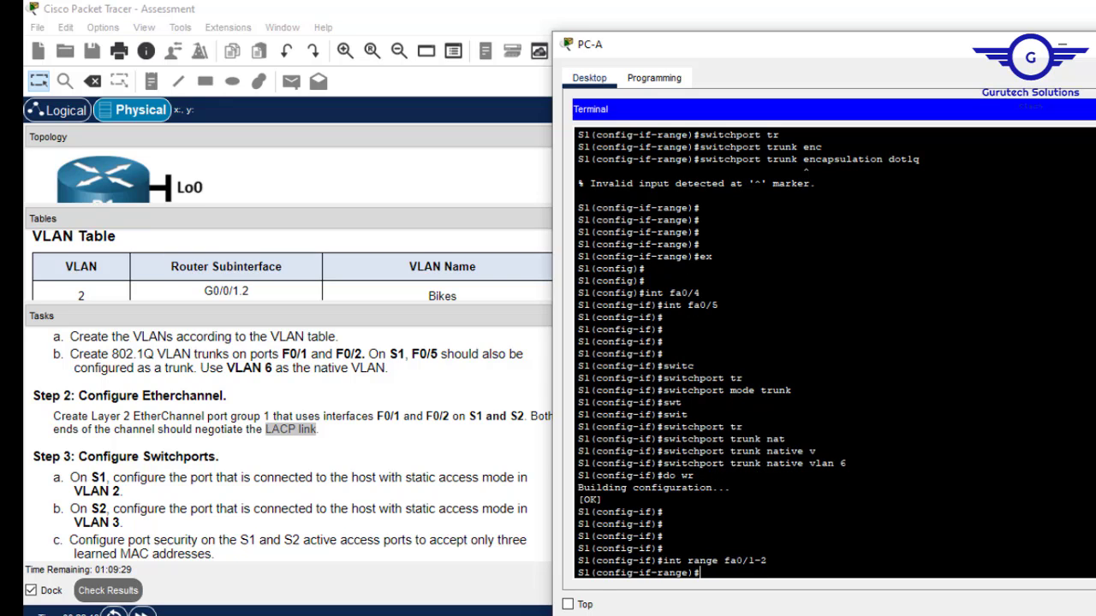
text(channel-gr)
key(Tab)
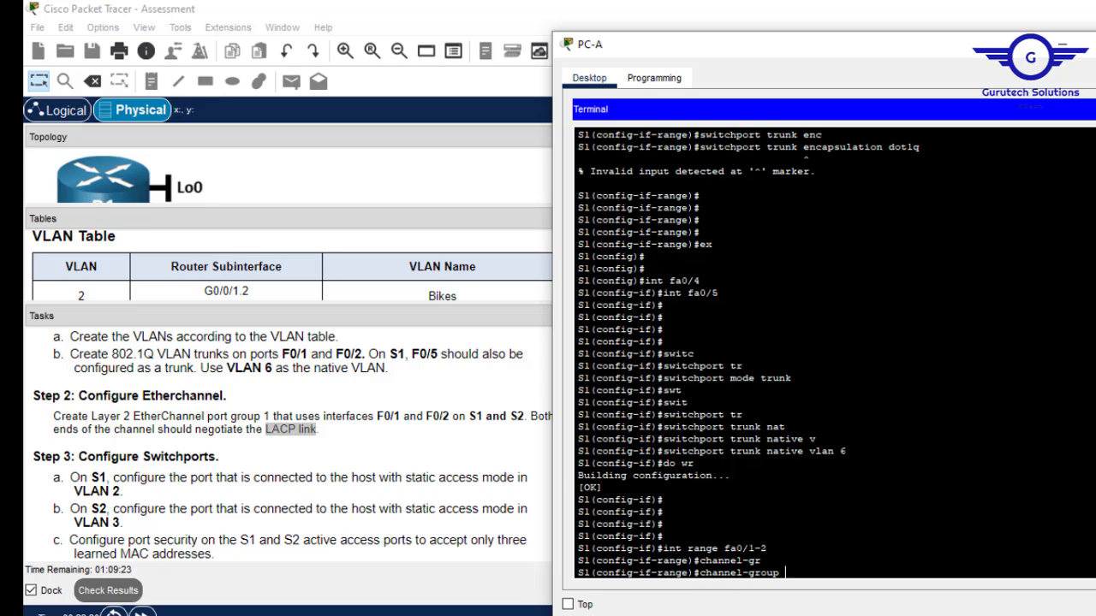
text(1 mo)
key(Tab)
text(act)
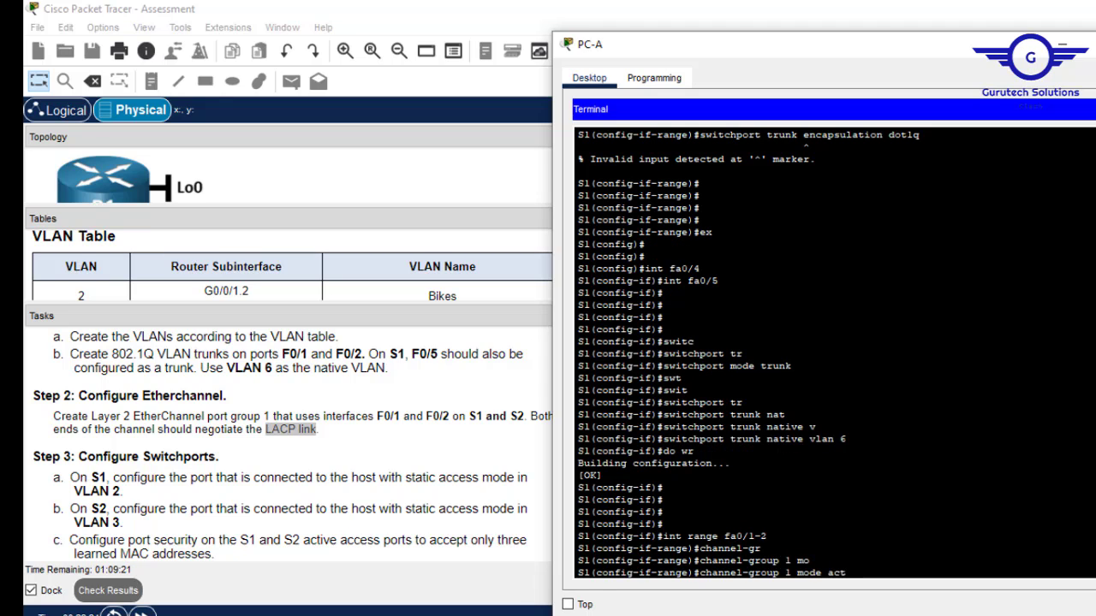
key(Tab)
key(Return)
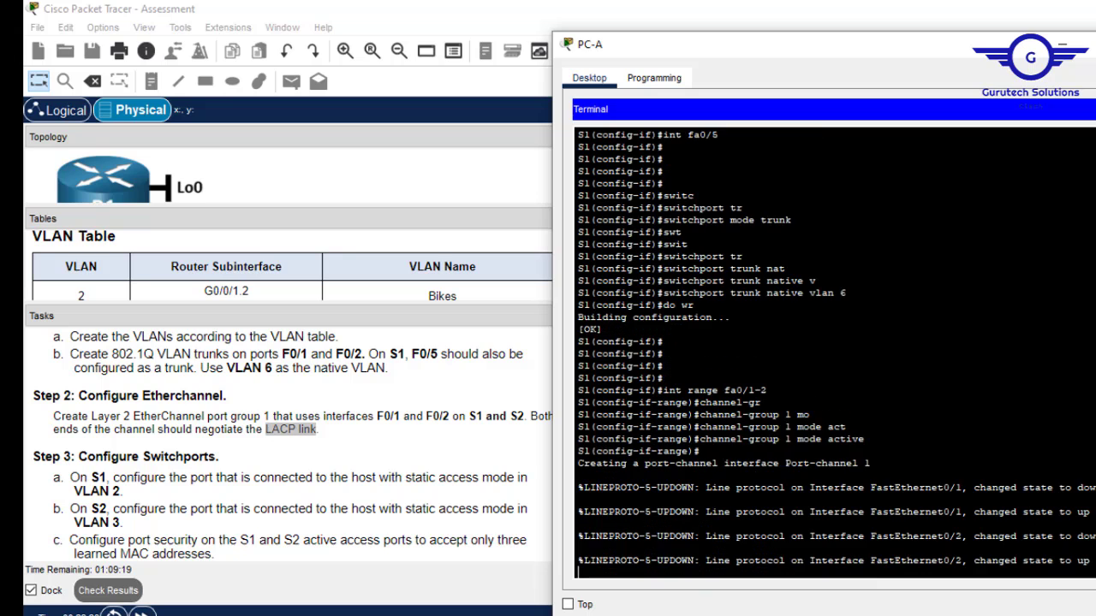
key(Return)
key(Return)
key(Return)
key(Return)
text(e)#e)
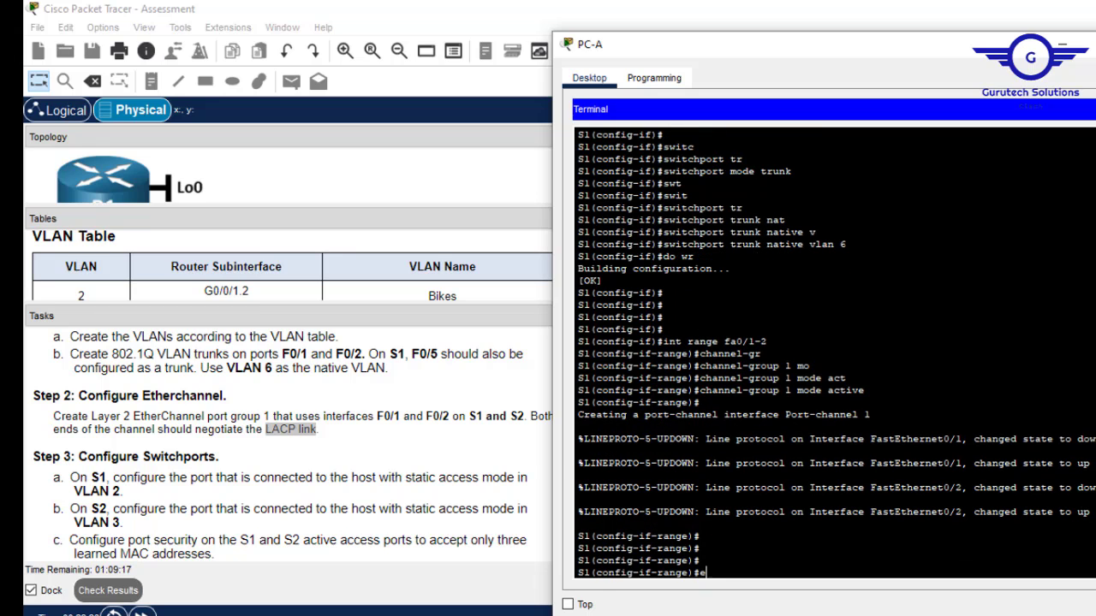
text(x)
key(Return)
key(Return)
key(Return)
key(Return)
Make interface Port-channel 1 a trunk and save S1's configuration with do wr.
text(ig)#i)
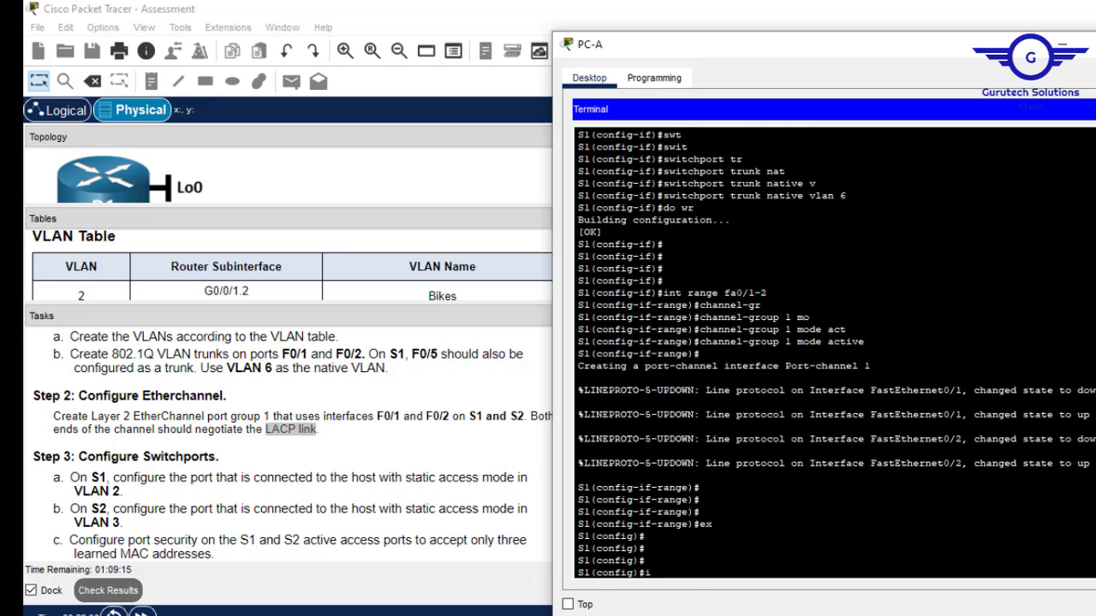
text(nt port-c)
key(Tab)
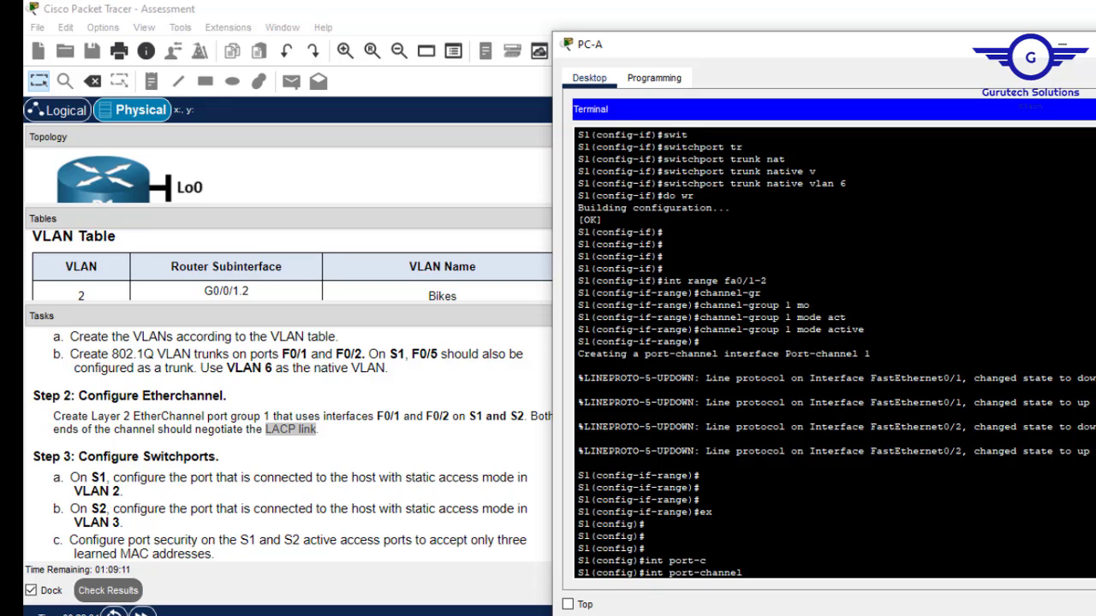
text(1)
key(Return)
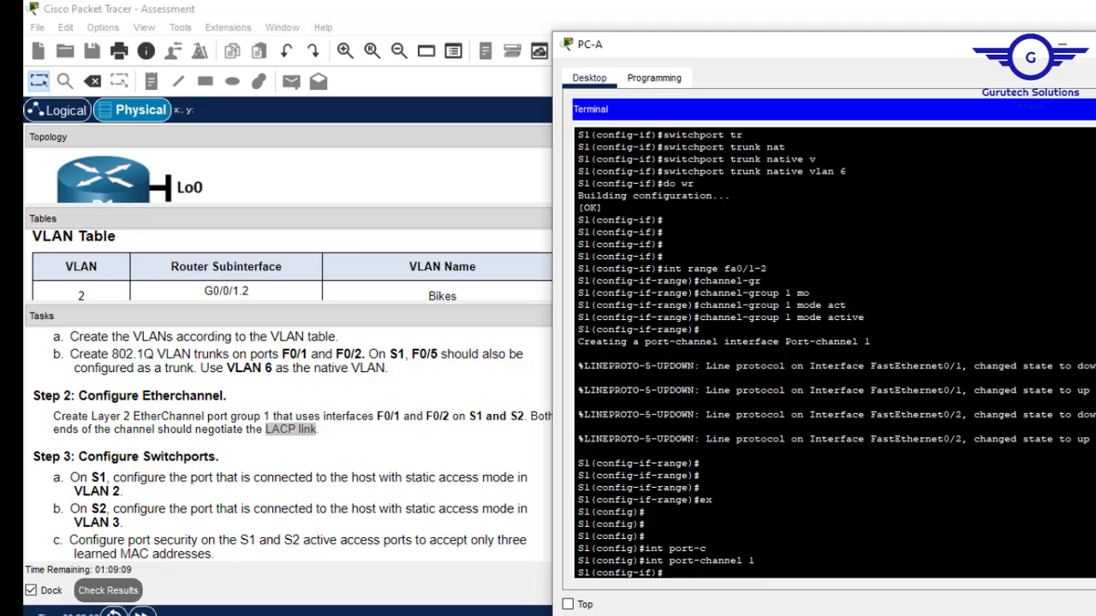
text(switc)
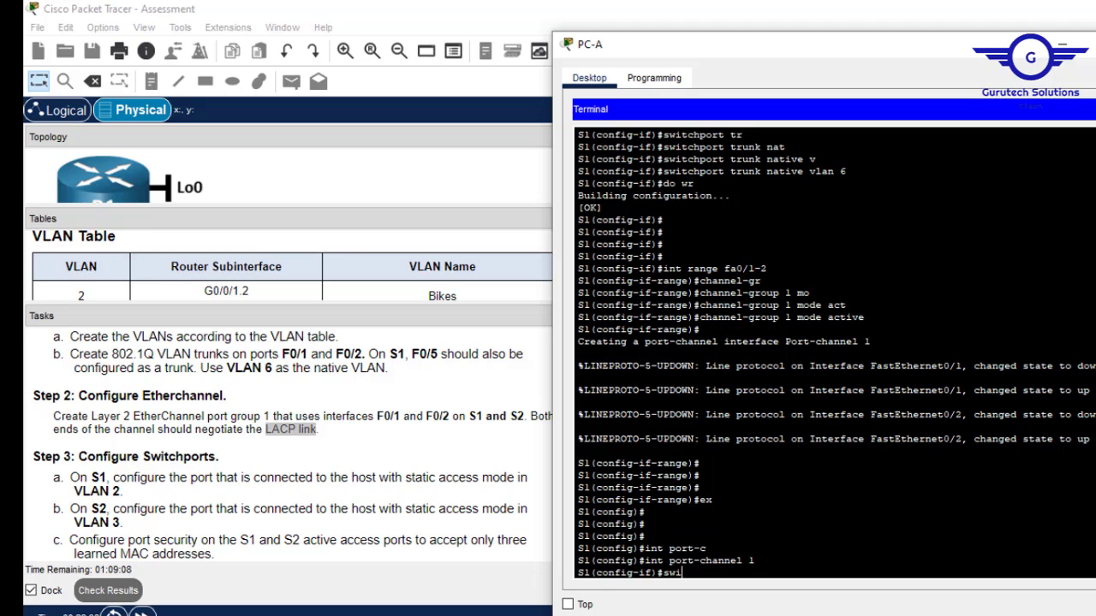
key(Tab)
text(m)
key(Tab)
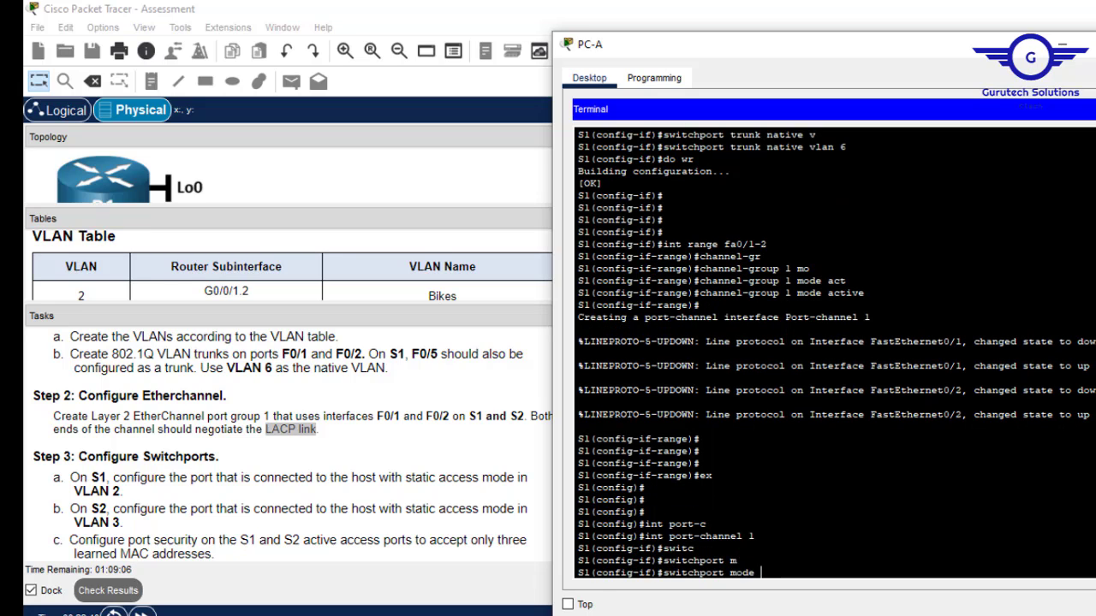
text(tr)
key(Tab)
key(Return)
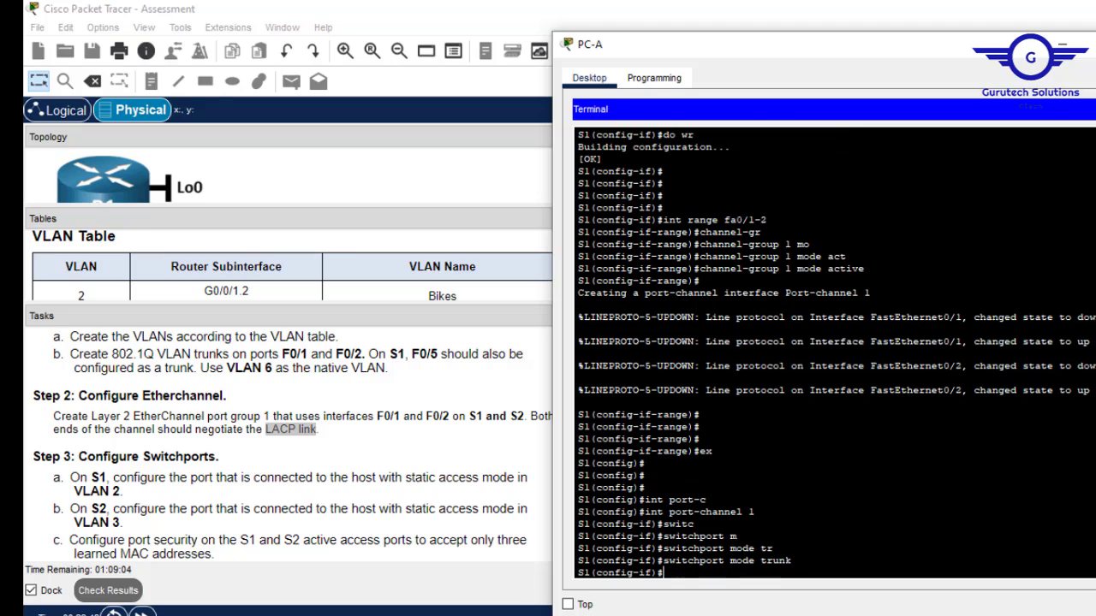
text(ex)
key(Return)
key(Return)
key(Return)
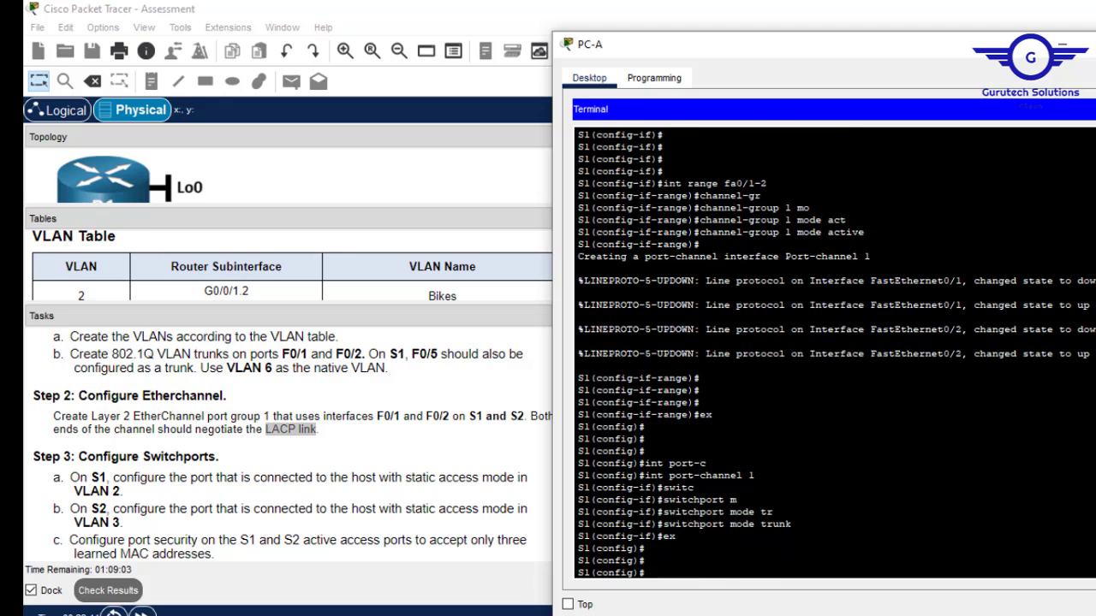
text(do wr)
key(Return)
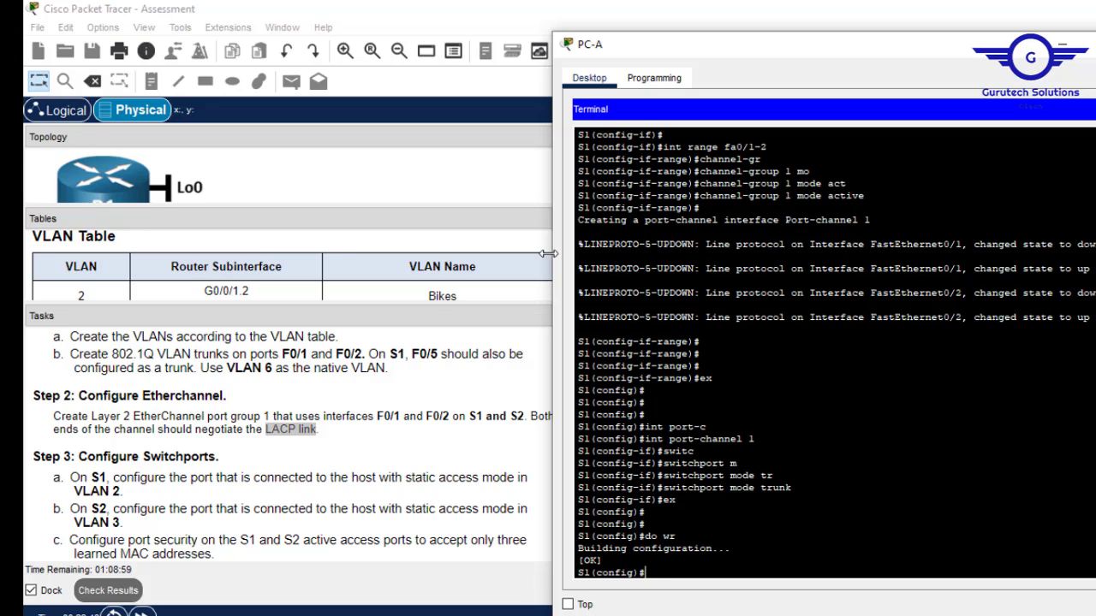
Move PC-A's console cable from S1 to S2 and connect PC-A's terminal to S2.
click(1062, 44)
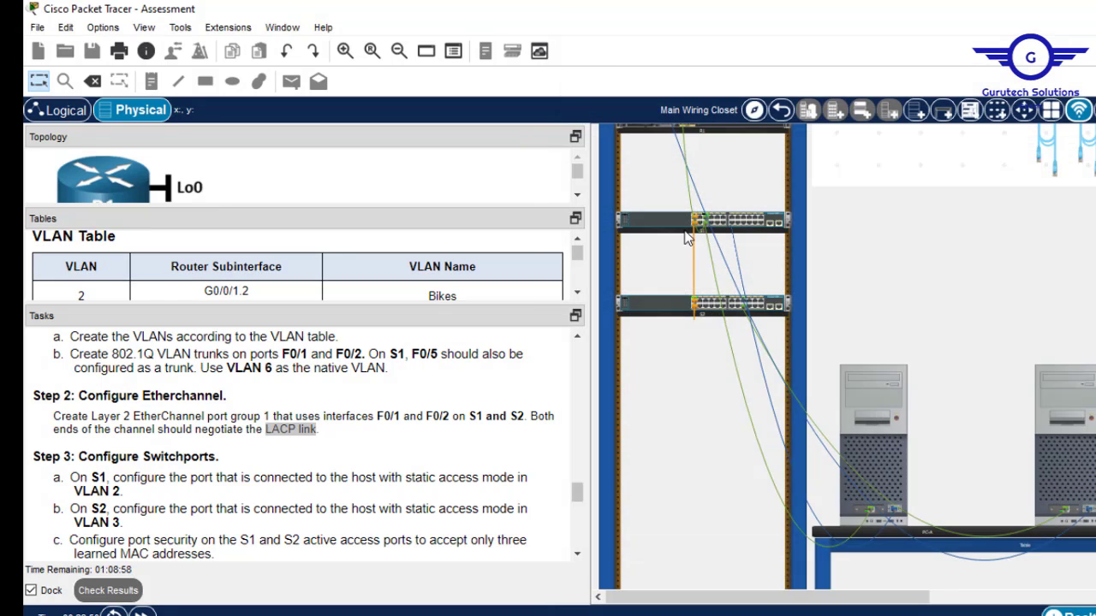
right_click(752, 215)
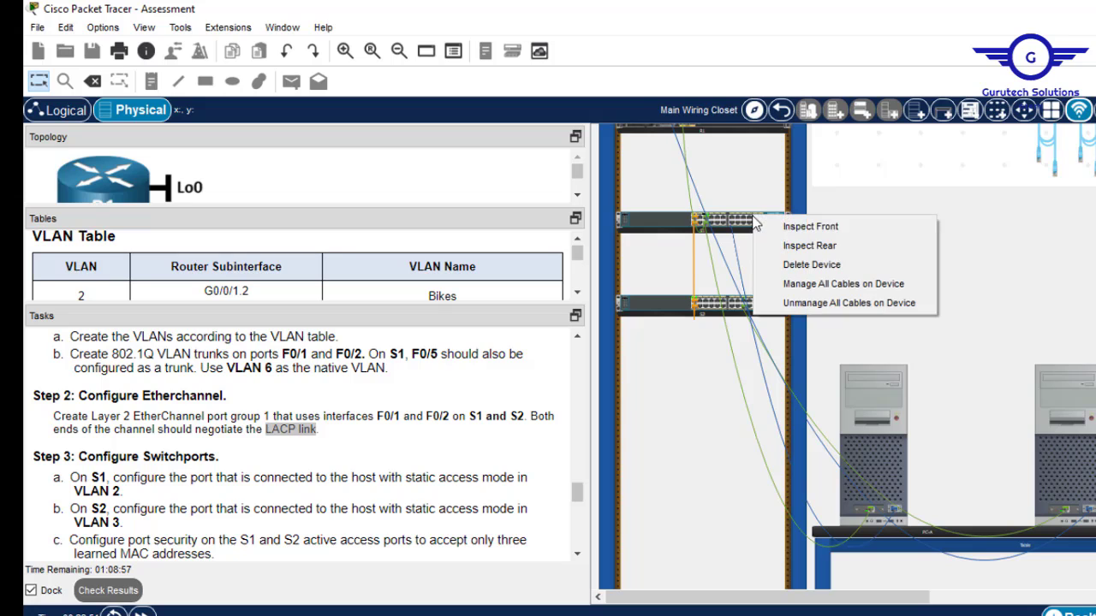
click(801, 247)
right_click(761, 307)
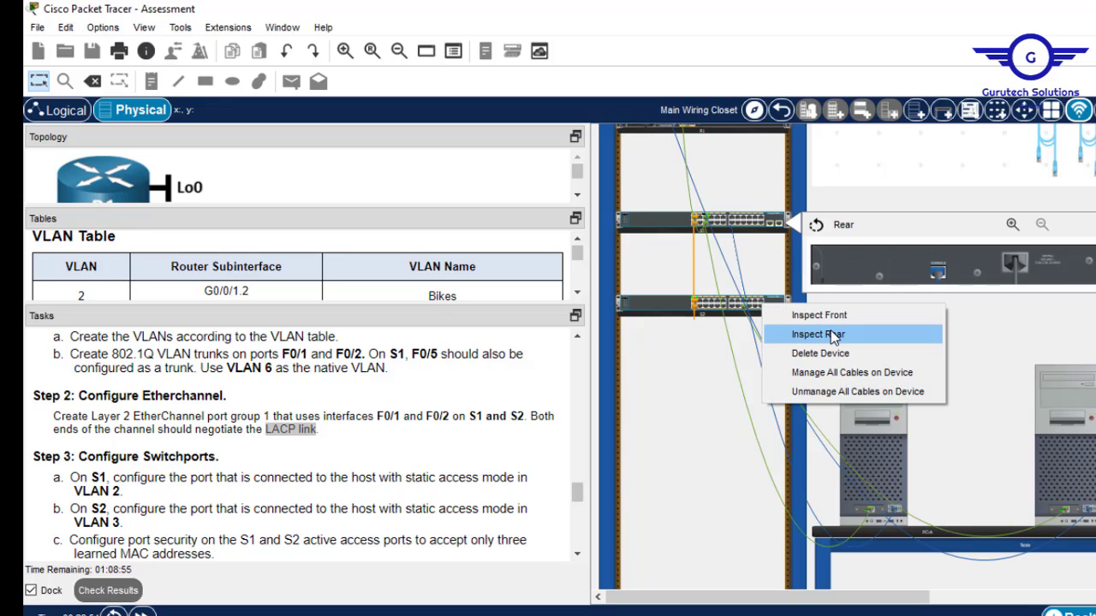
click(833, 335)
drag(940, 274, 939, 356)
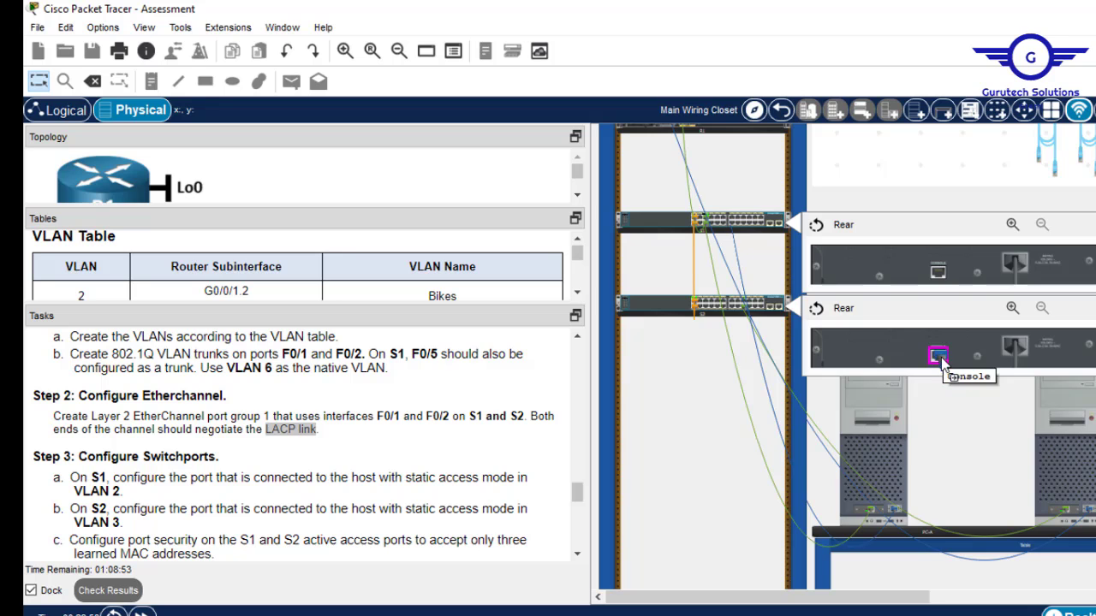
click(881, 399)
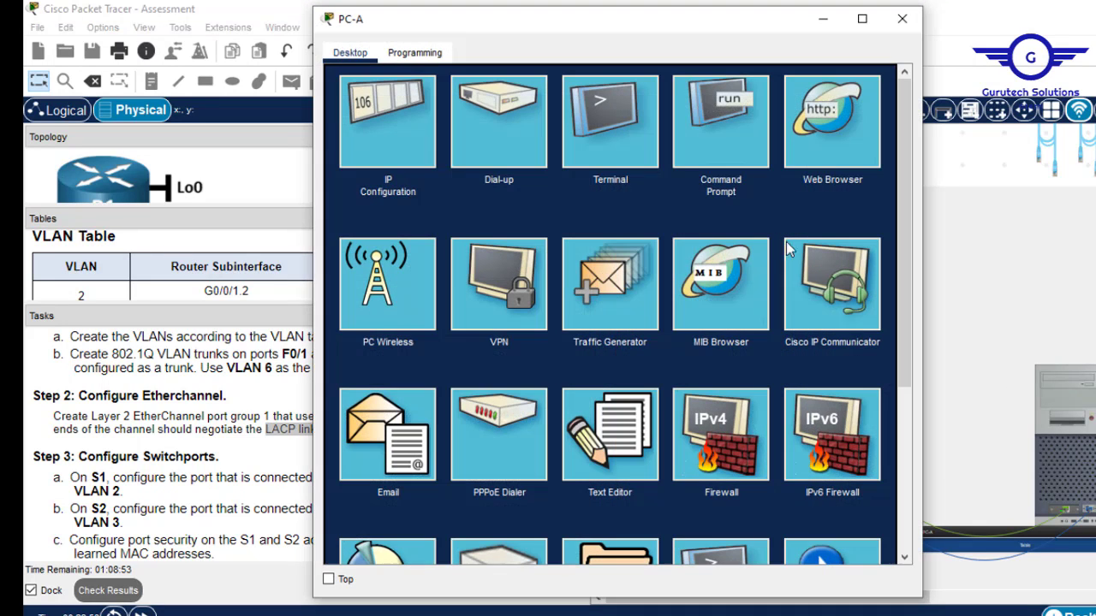
click(600, 146)
click(857, 247)
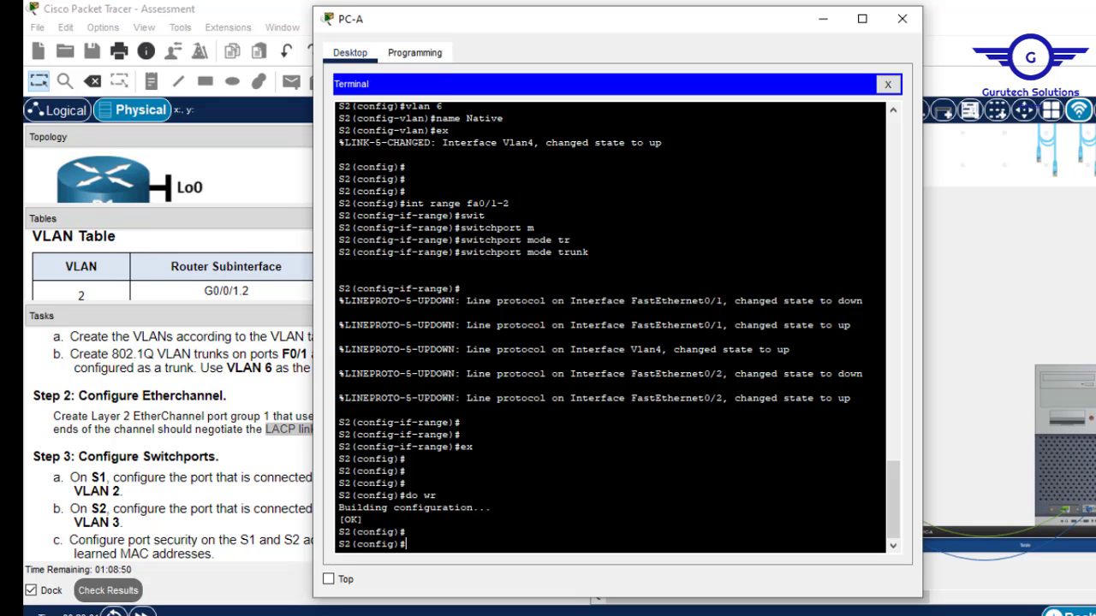
Bundle S2 ports F0/1–F0/2 into channel-group 1 in LACP active mode.
key(Return)
key(Return)
key(Return)
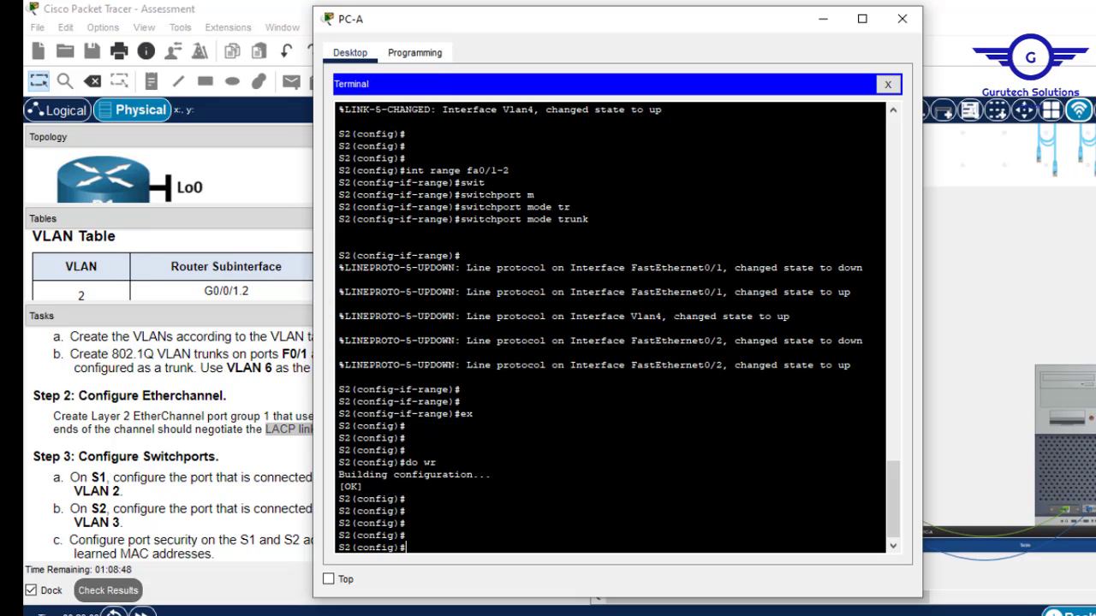
text(int r)
text(ange fa0/1-2)
key(Return)
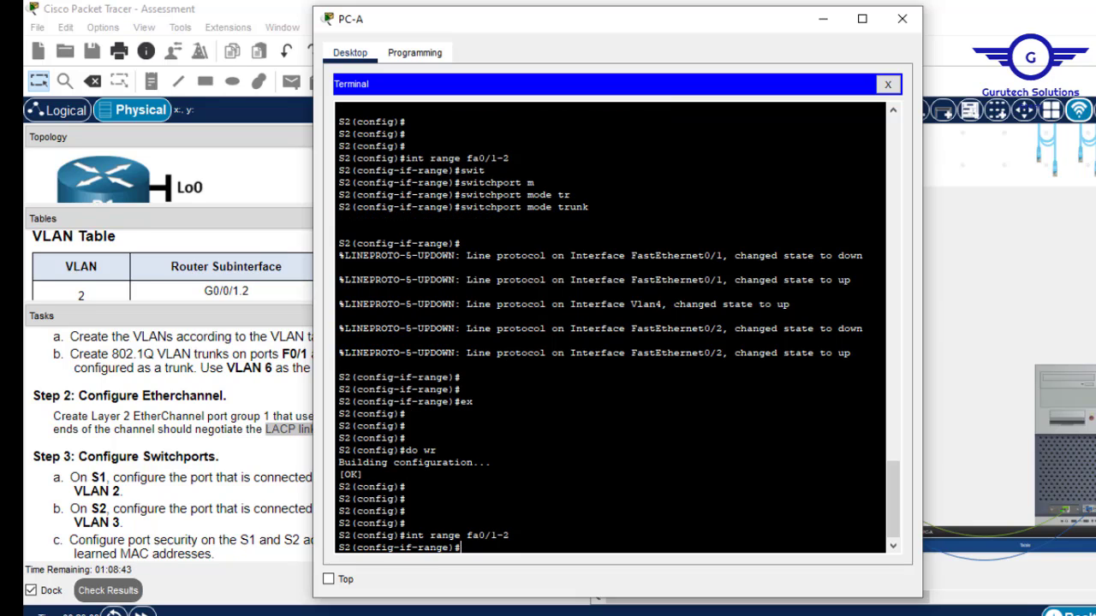
text(channel-g)
key(Tab)
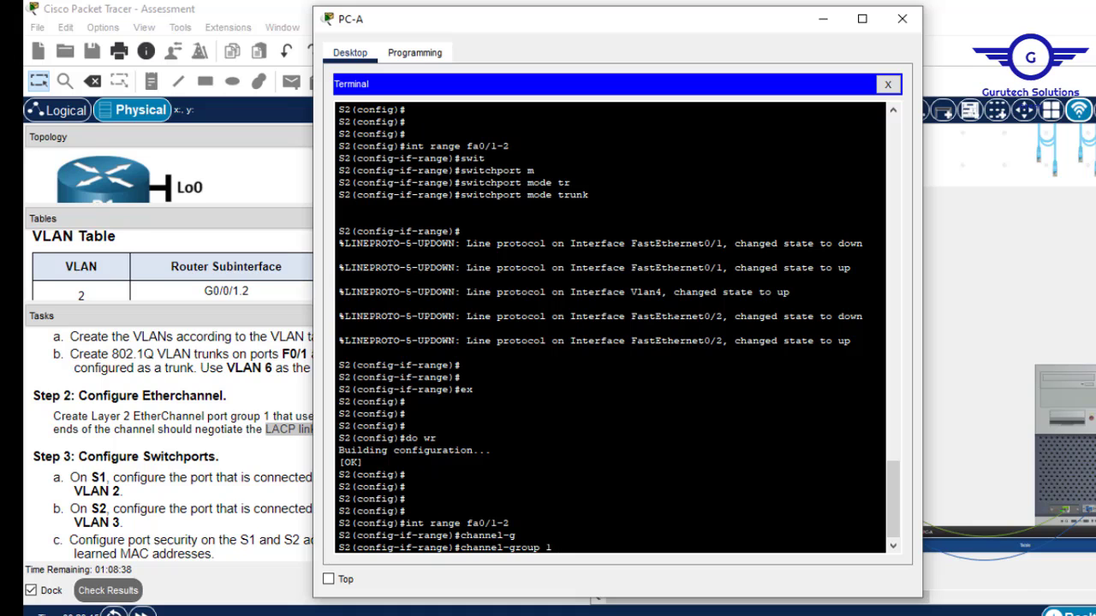
text(1 mod)
key(Tab)
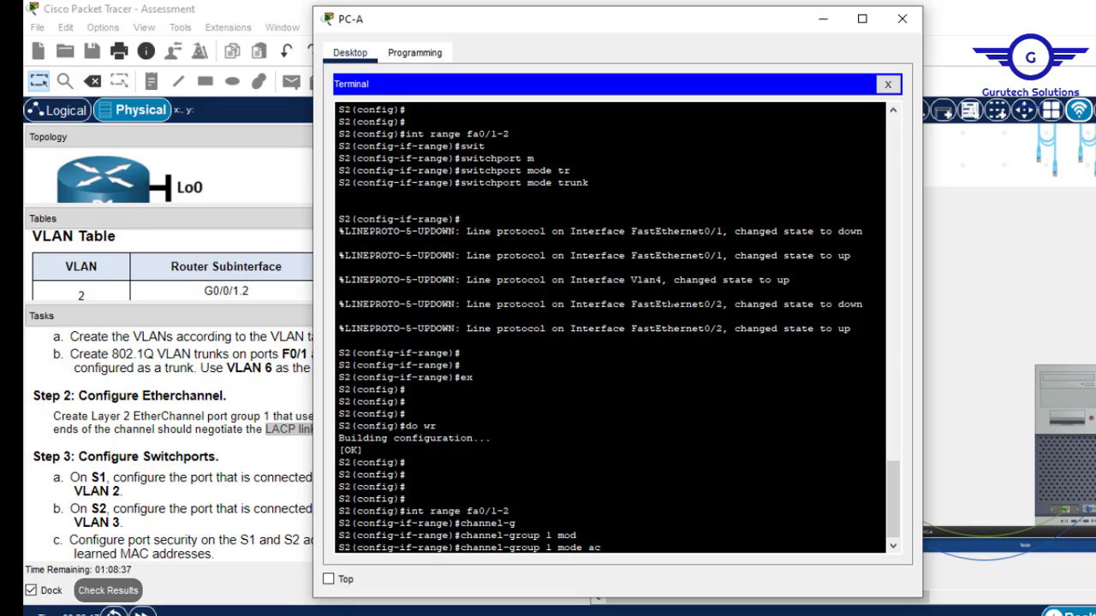
text(ac)
key(Tab)
key(Return)
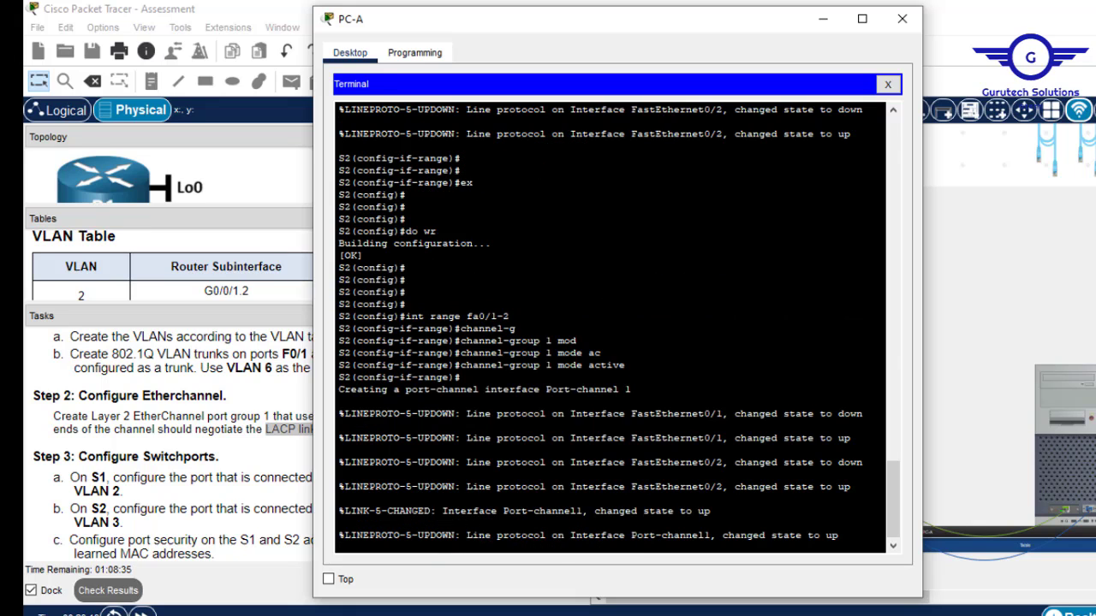
key(Return)
key(Return)
key(Return)
key(Return)
text(ex)
key(Return)
key(Return)
key(Return)
key(Return)
key(Return)
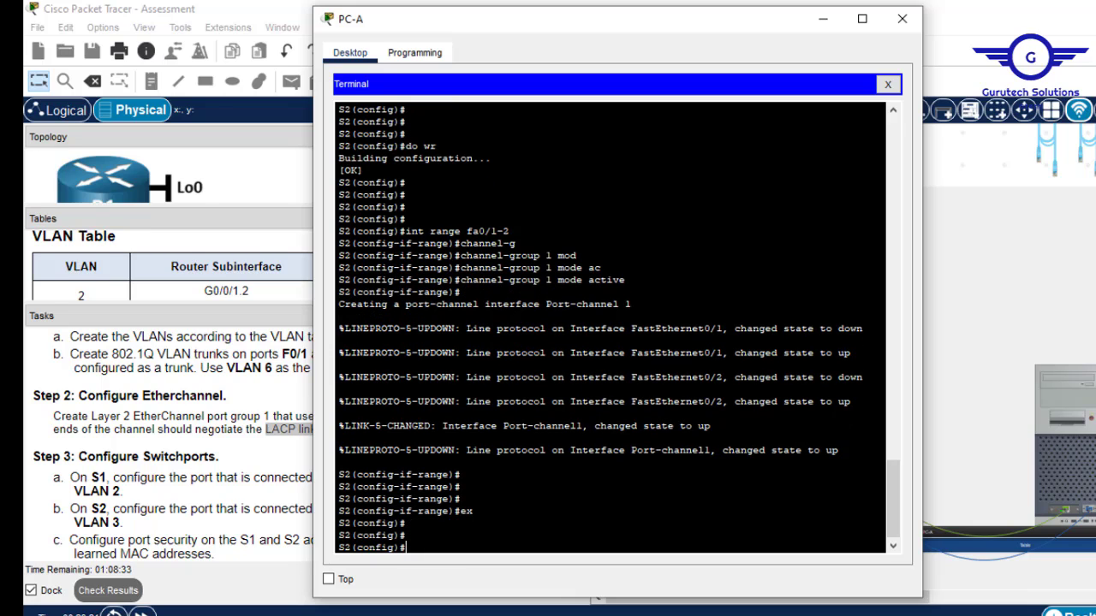
Make Port-channel 1 on S2 a trunk, save with do wr, and close PC-A's window.
text(int)
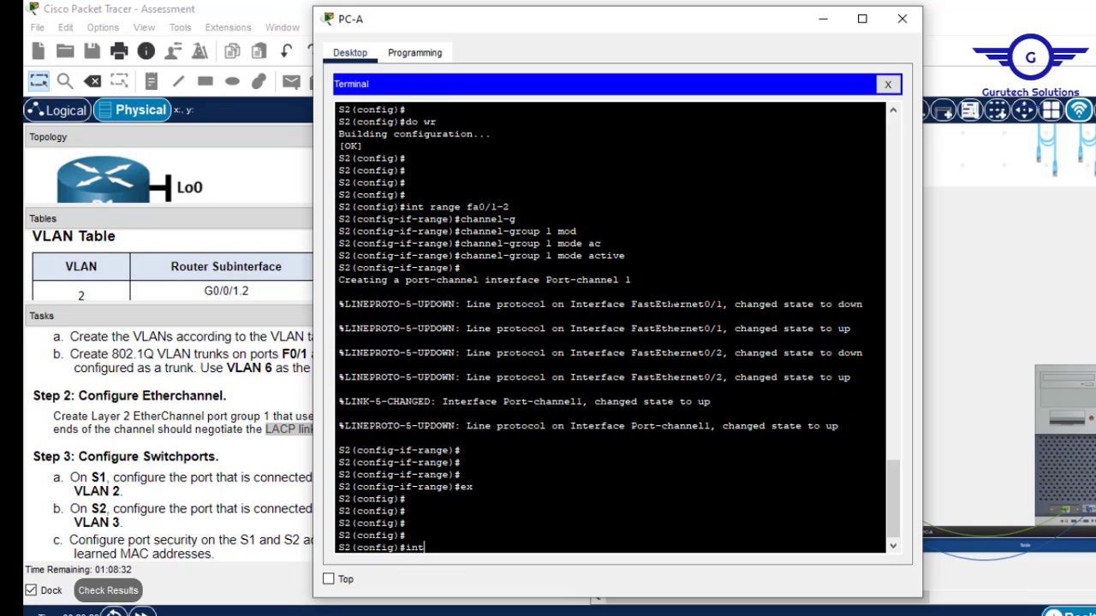
text( port-)
key(Tab)
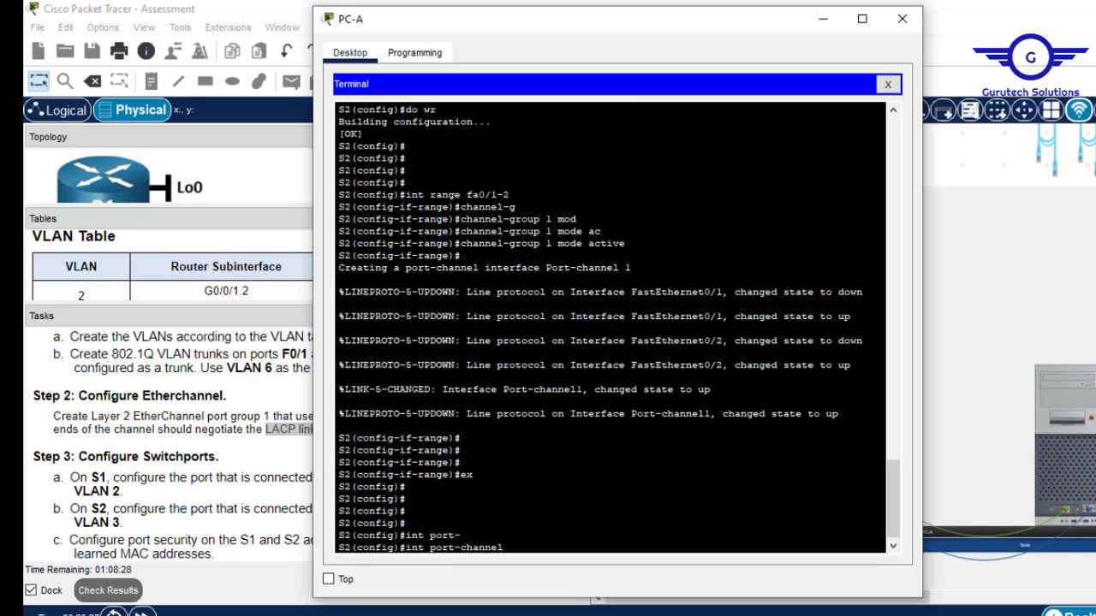
text(1)
key(Return)
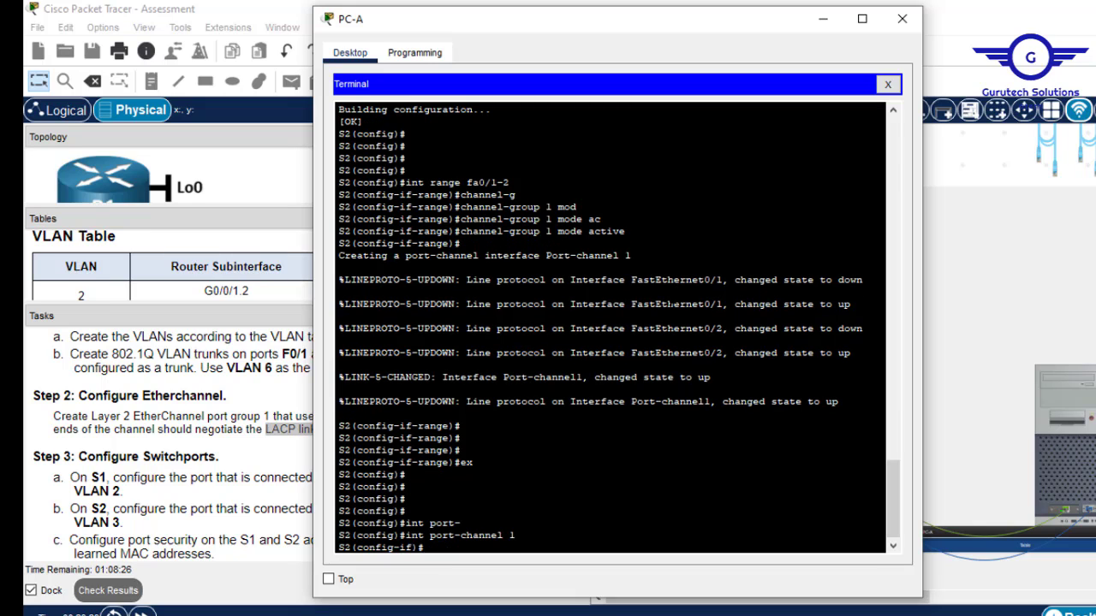
text(swit)
key(Tab)
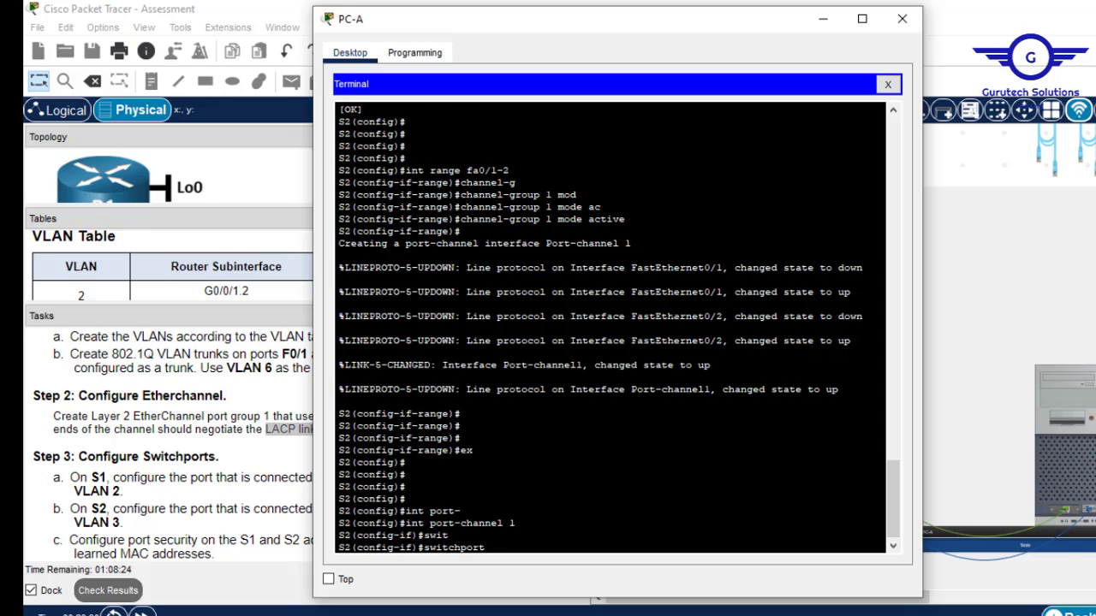
text(m)
key(Tab)
text(tr)
key(Tab)
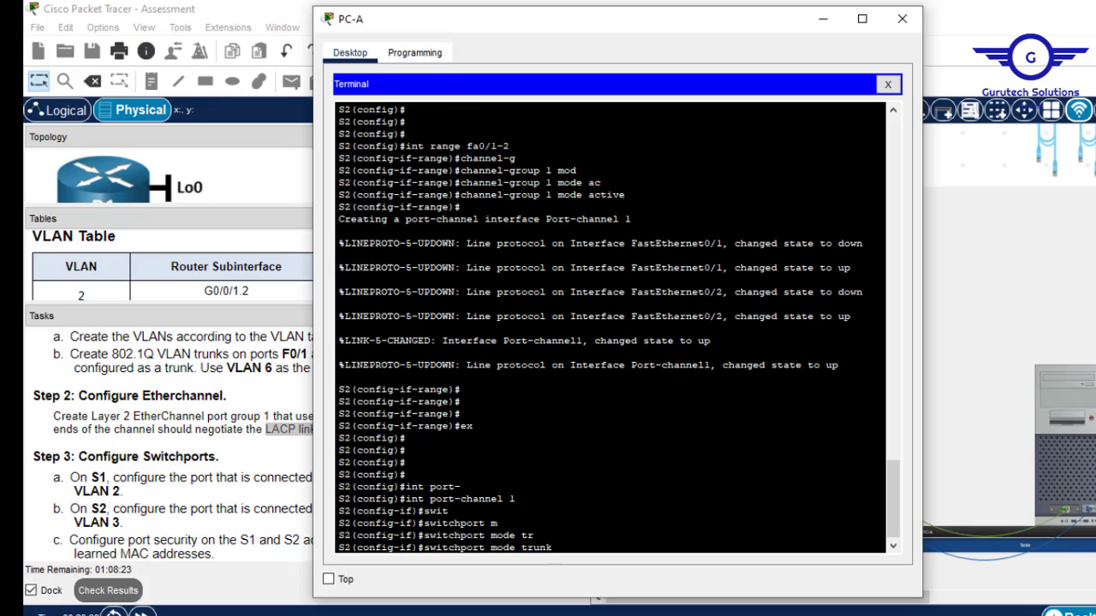
key(Return)
text(ex)
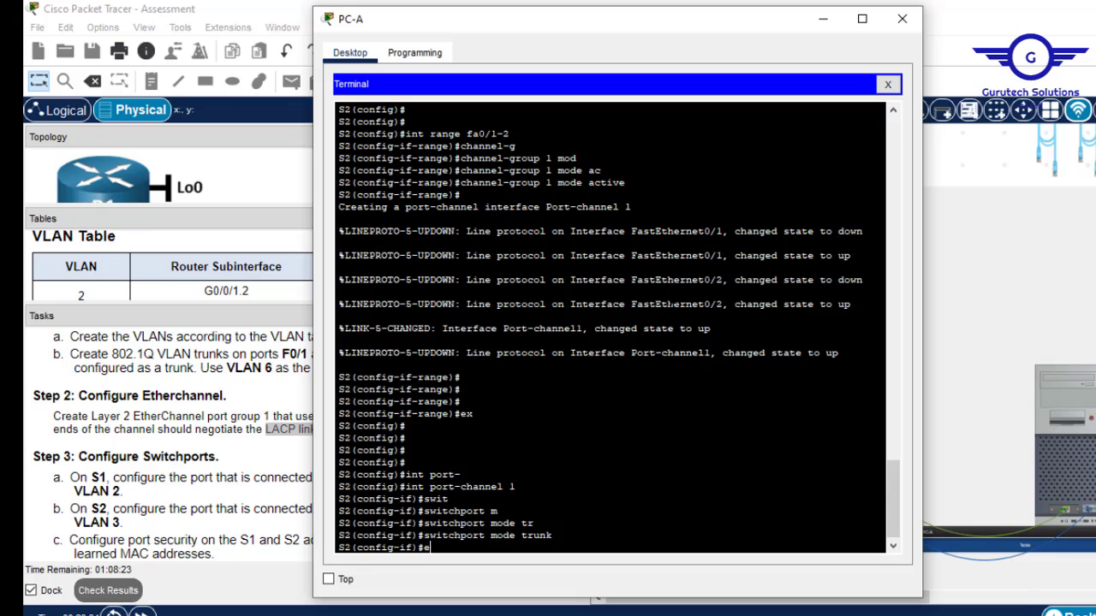
key(Return)
key(Return)
key(Return)
text(do)
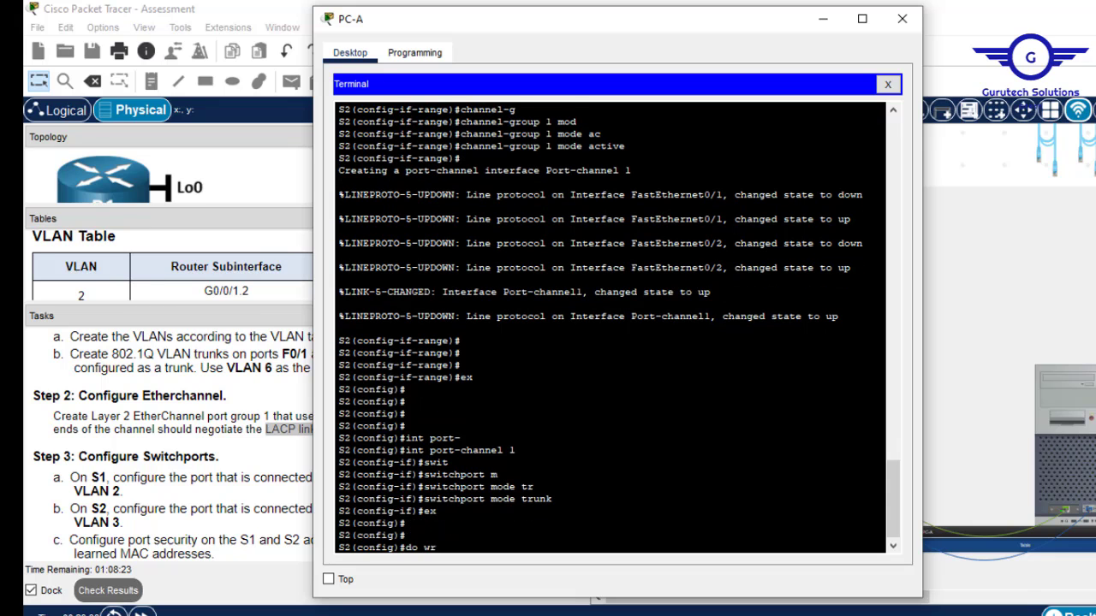
text( wr)
key(Return)
click(901, 18)
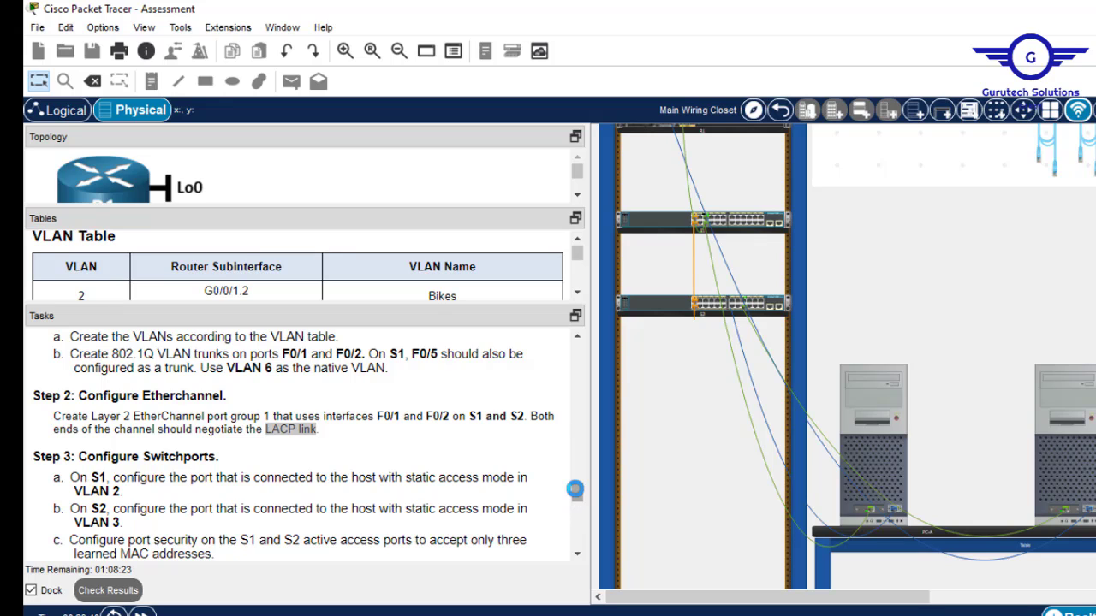
click(574, 491)
drag(582, 491, 581, 505)
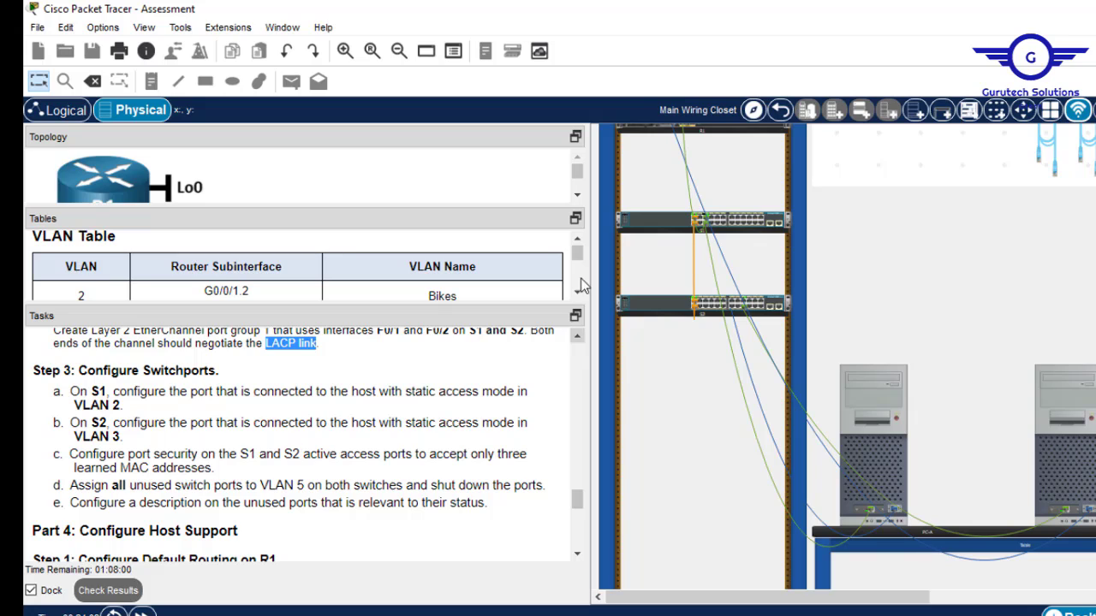
click(576, 196)
click(577, 196)
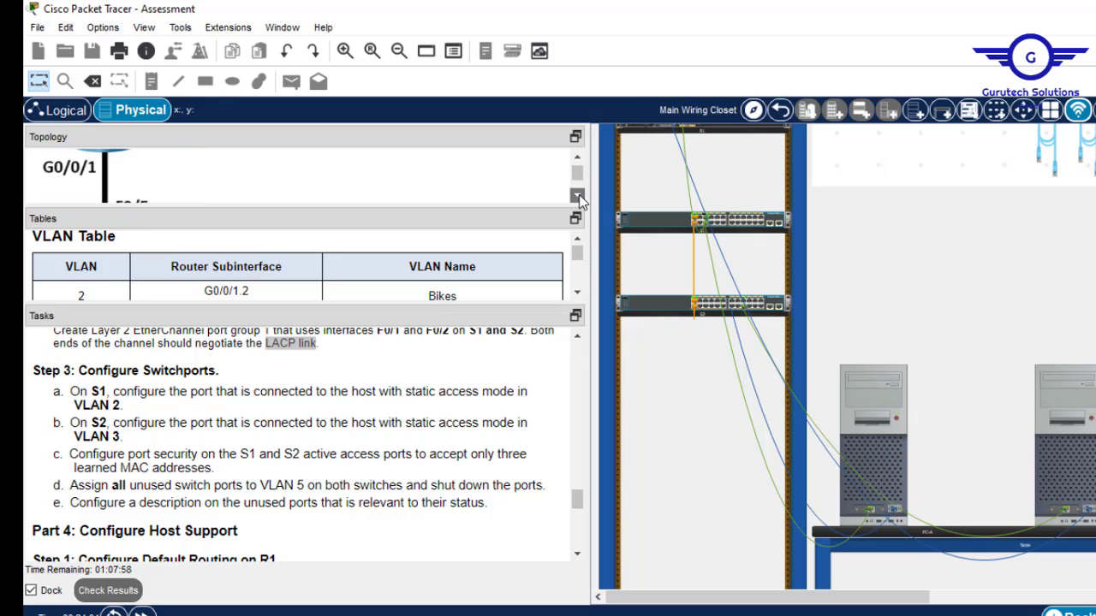
click(577, 196)
click(578, 196)
click(578, 196)
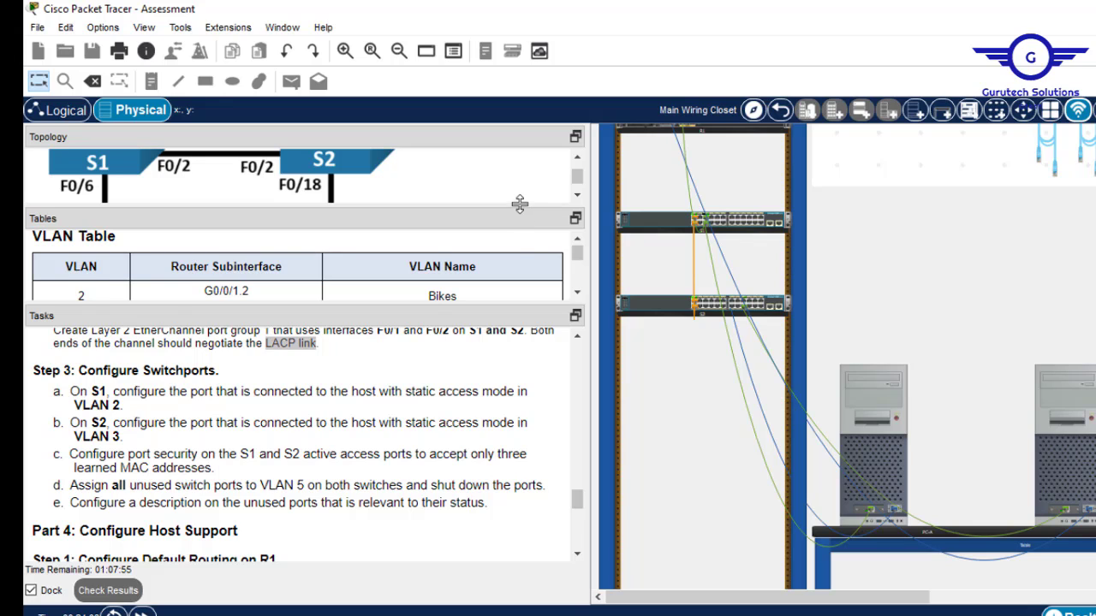
drag(519, 207, 518, 296)
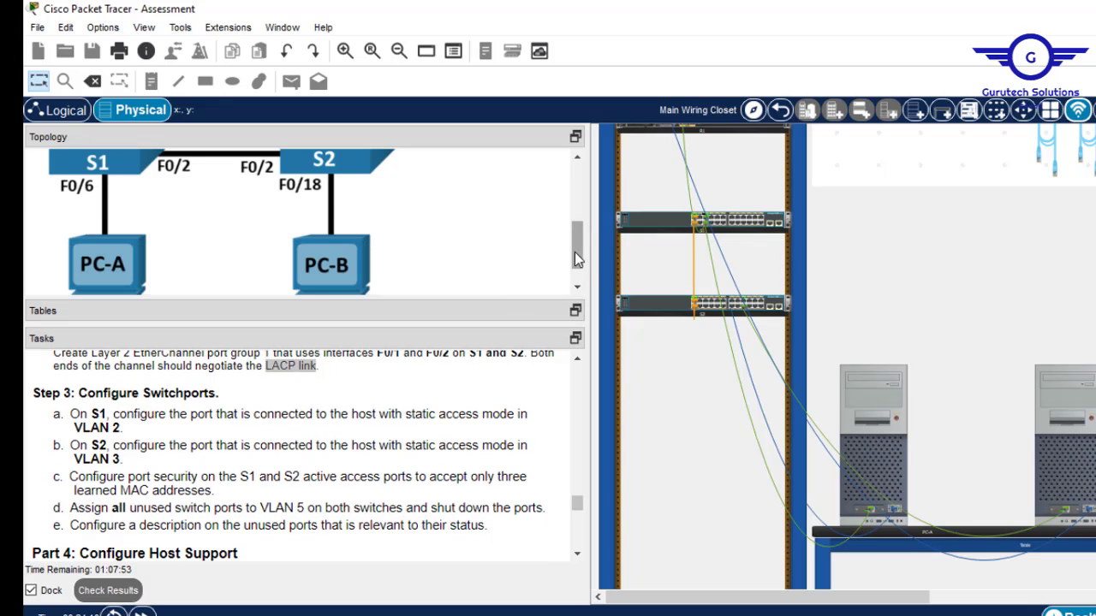
mouse_move(574, 252)
mouse_down()
mouse_move(567, 227)
mouse_move(568, 243)
mouse_up()
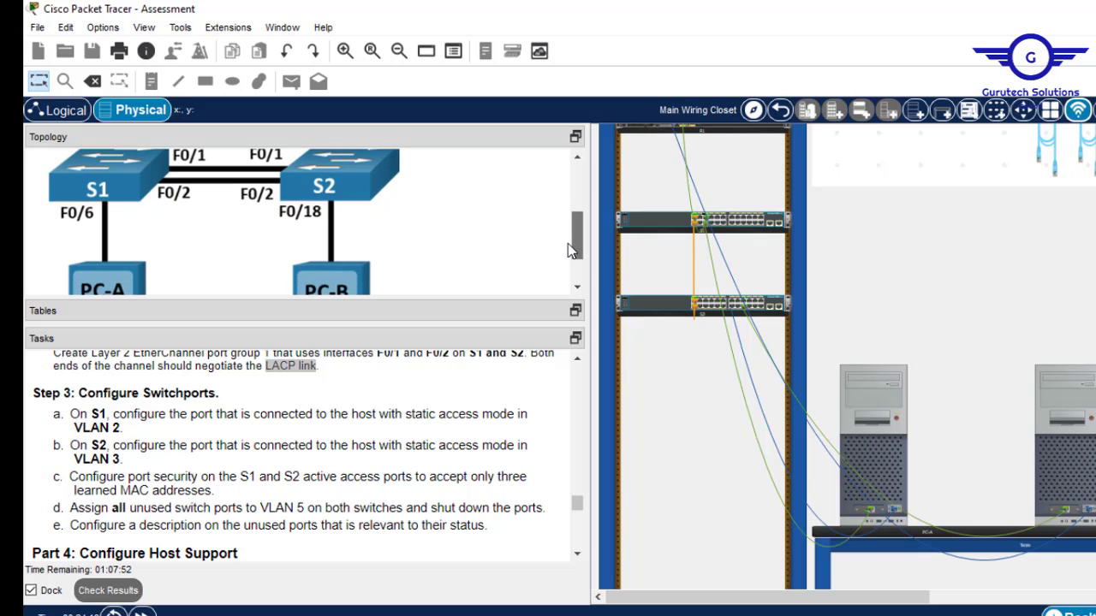
drag(450, 298, 460, 223)
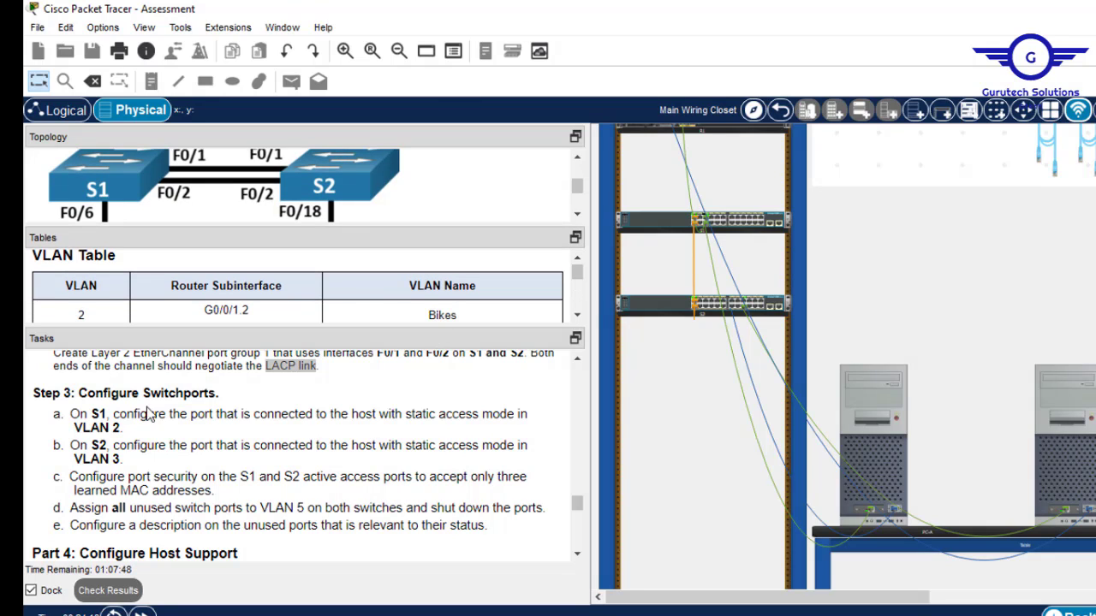
drag(128, 429, 88, 412)
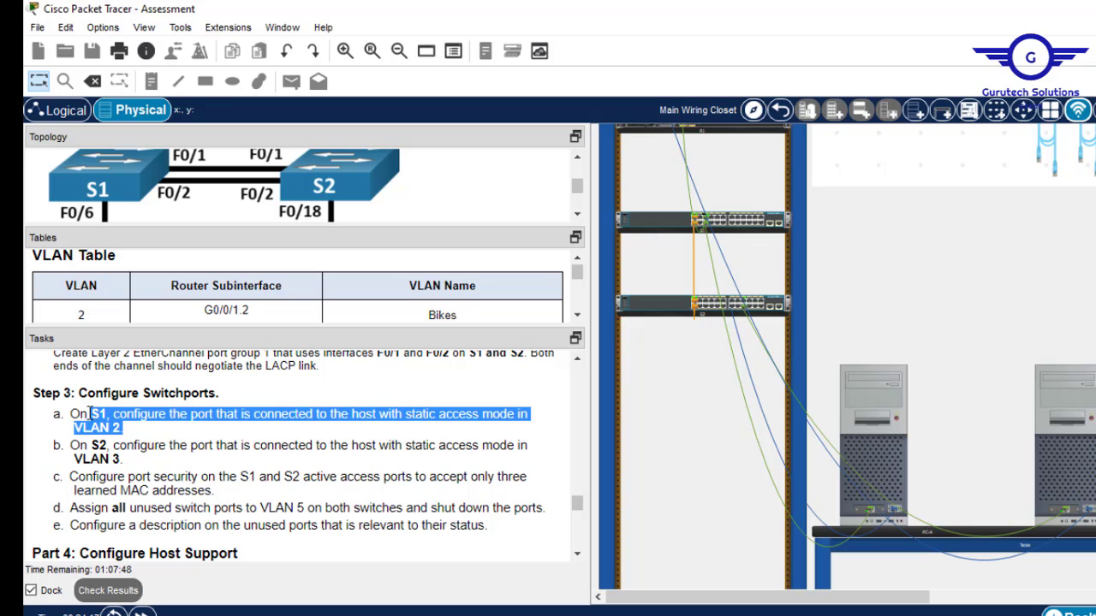
click(868, 388)
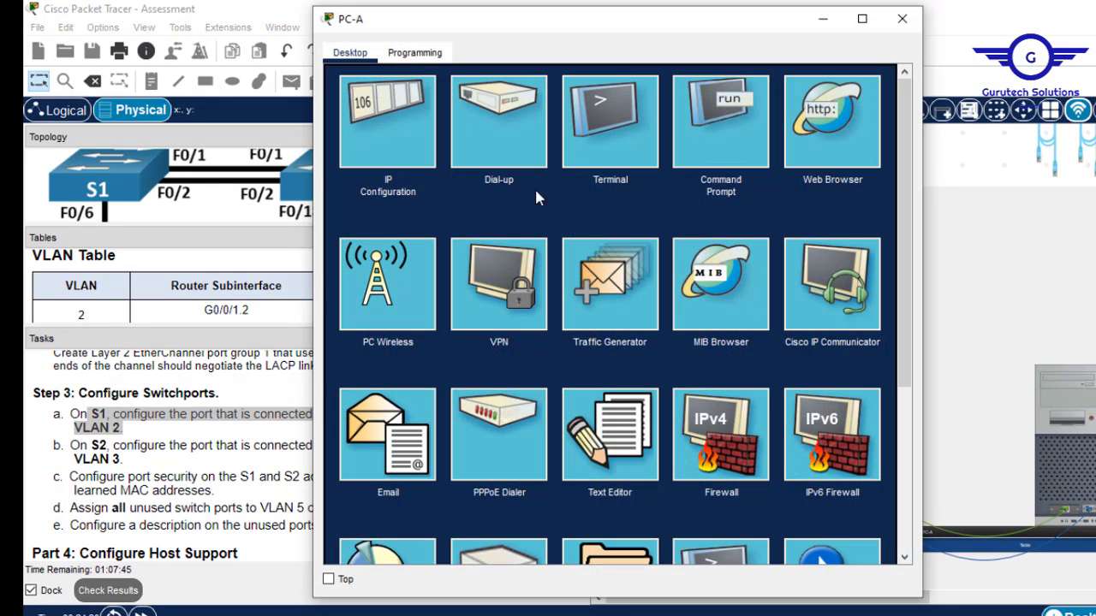
click(607, 127)
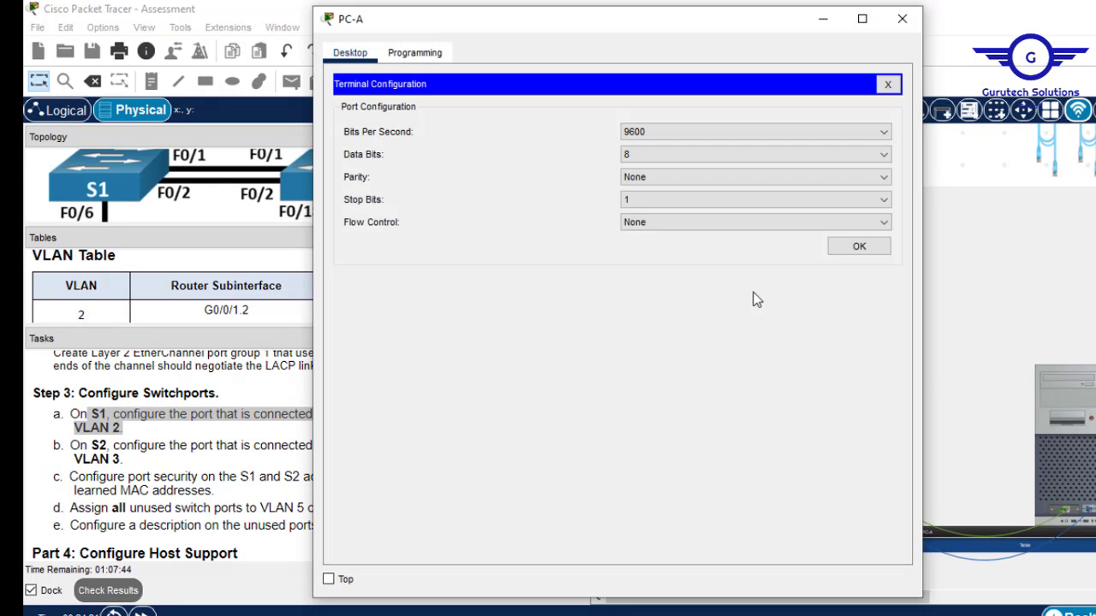
click(857, 247)
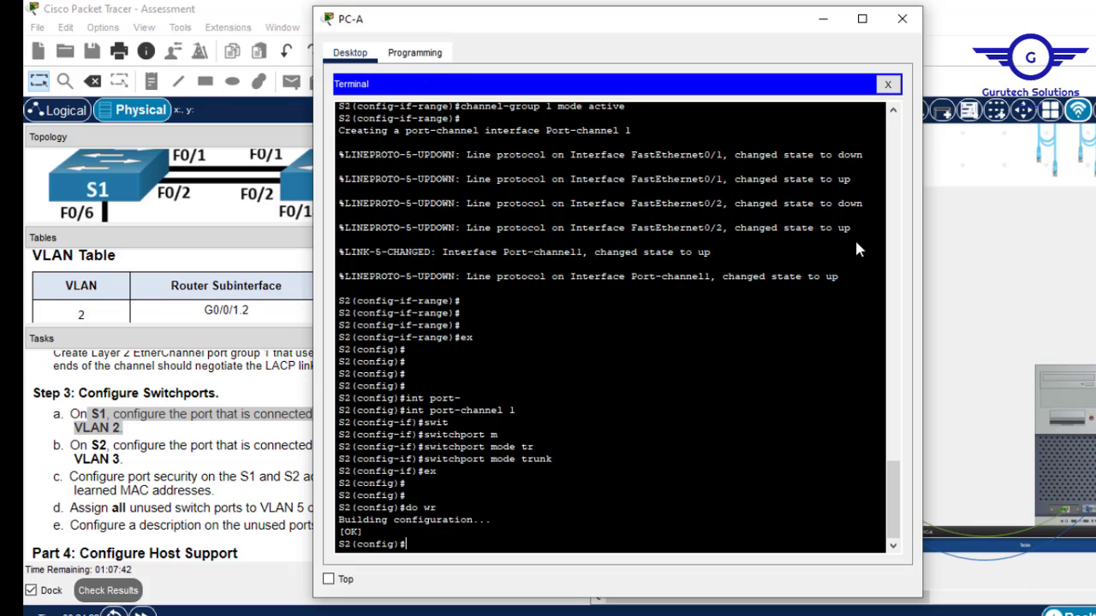
click(902, 19)
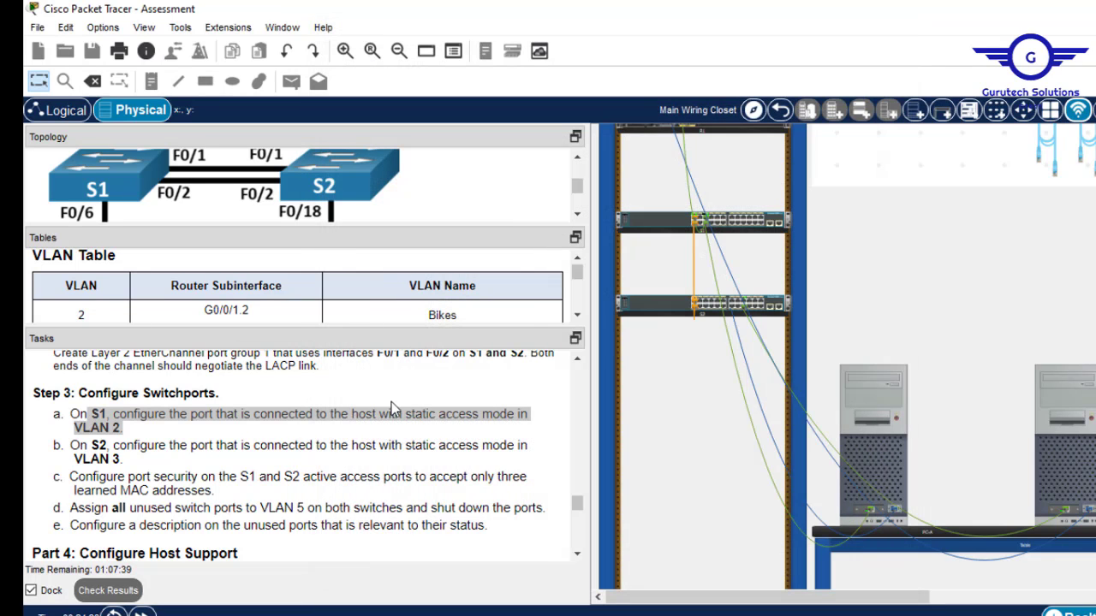
drag(123, 462, 75, 448)
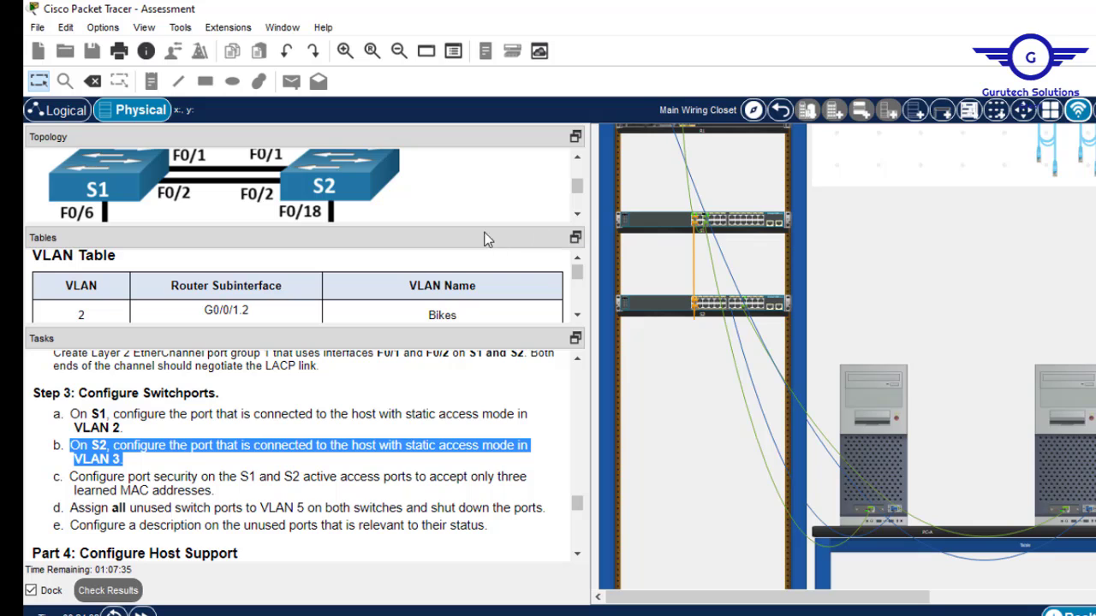
drag(482, 224, 477, 273)
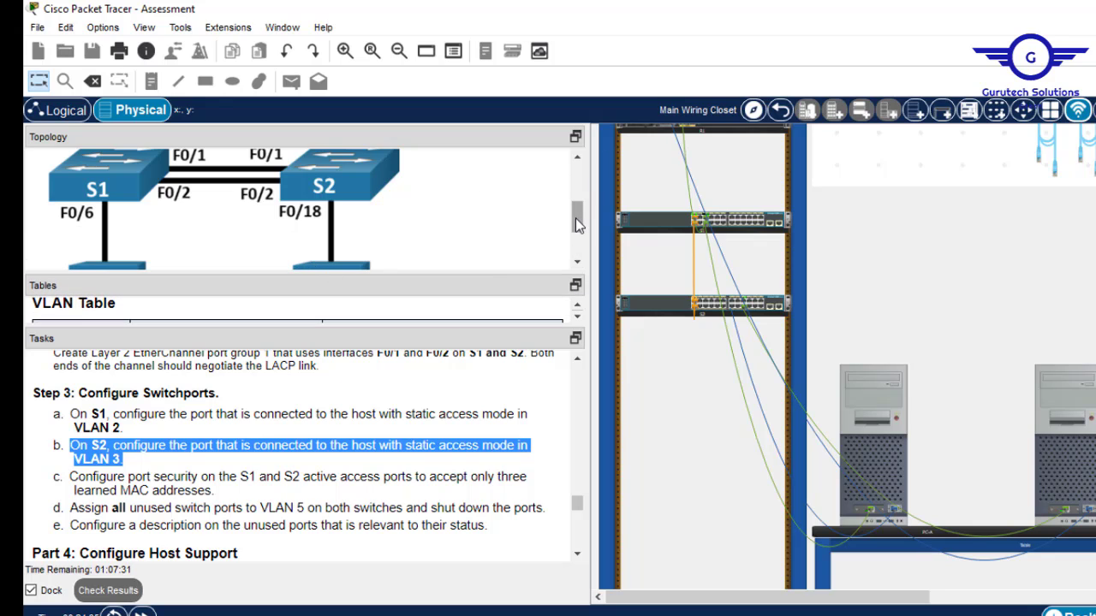
mouse_move(576, 219)
mouse_down()
mouse_move(578, 232)
mouse_move(580, 214)
mouse_up()
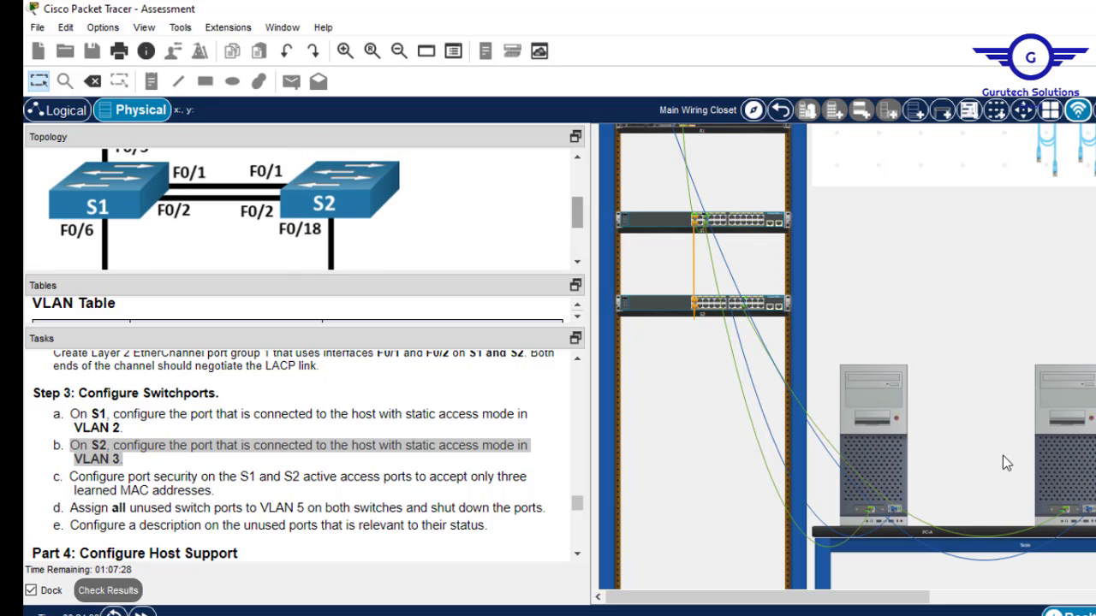
Reconnect PC-A's terminal to S2 and make Fa0/18 a static access port.
click(881, 448)
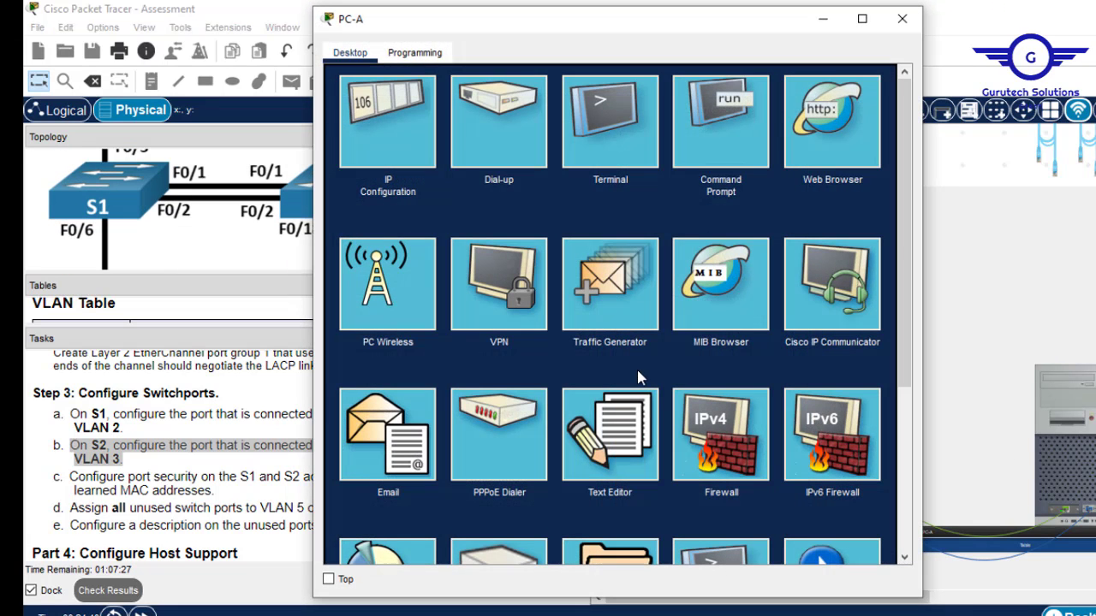
click(612, 137)
click(866, 250)
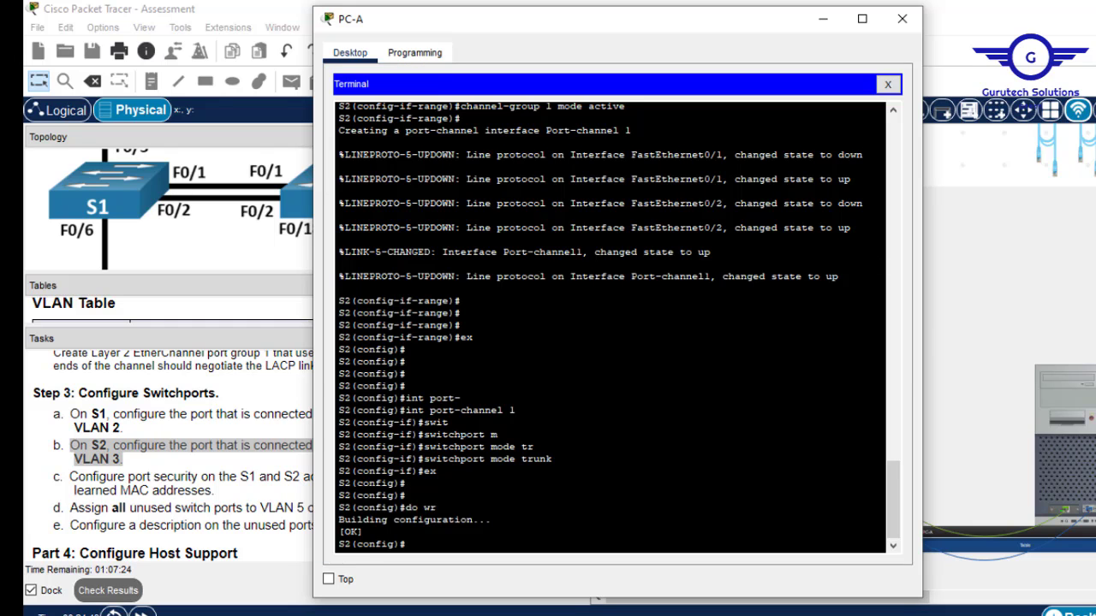
key(Return)
key(Return)
text(int)
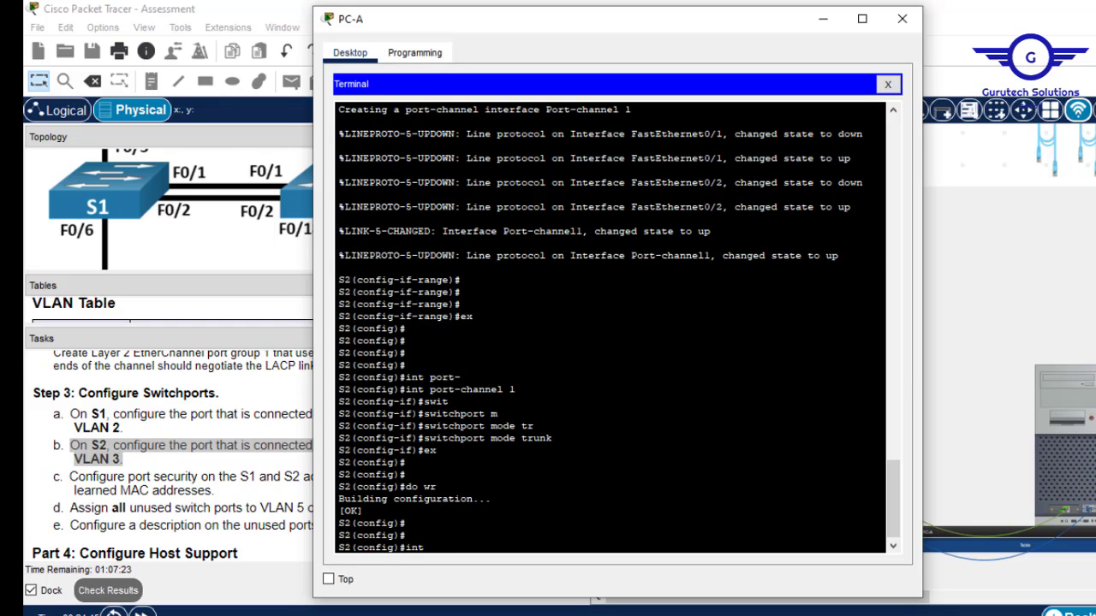
text( fa0/18)
key(Return)
text(swit)
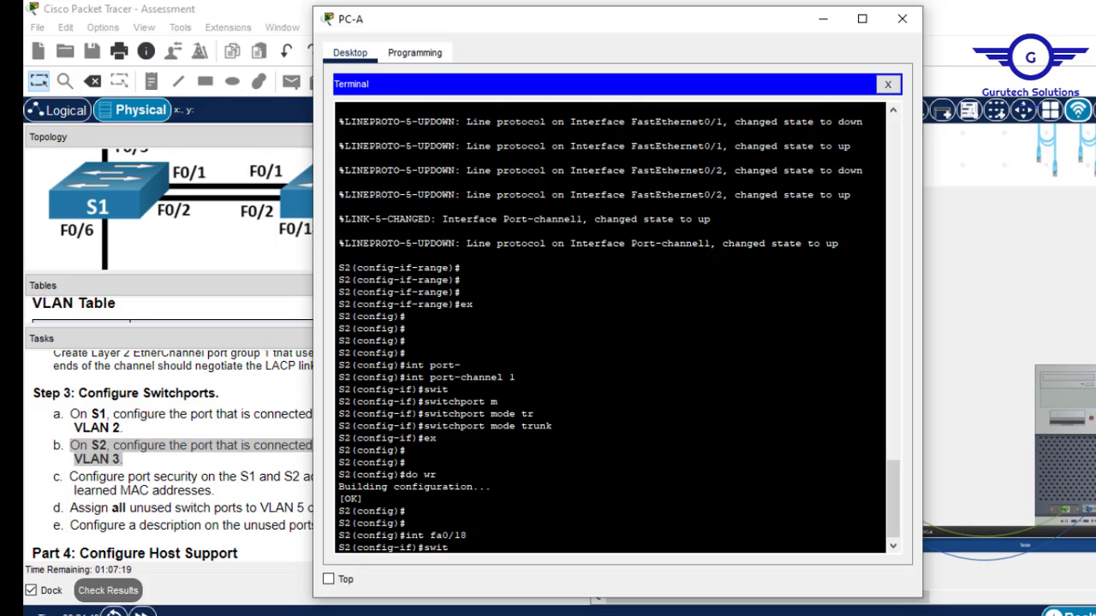
text(c)
key(Tab)
text(m)
key(Tab)
text(a)
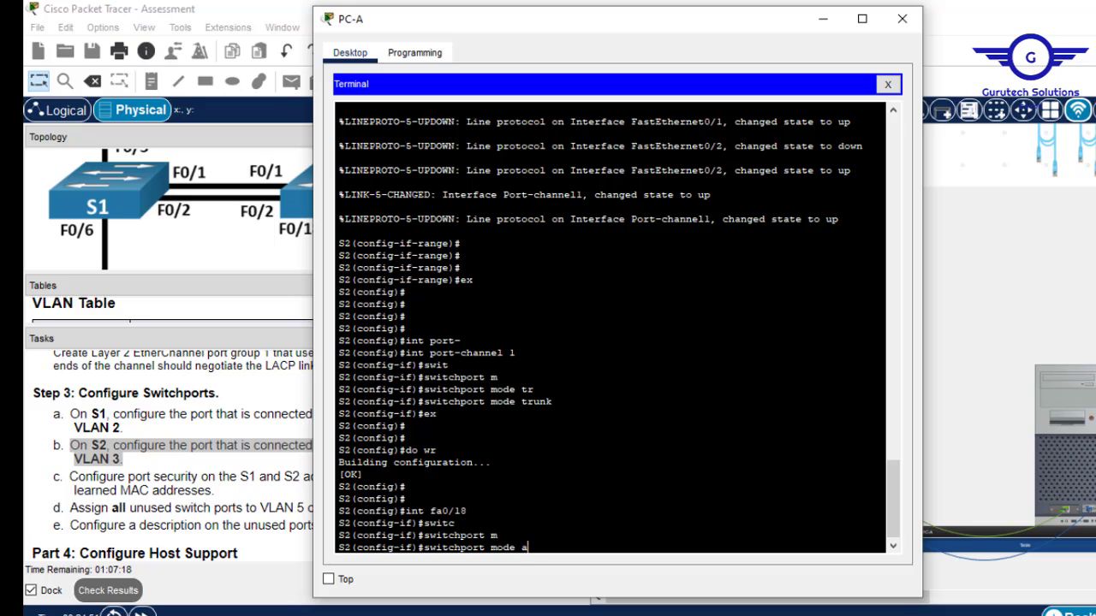
text(c)
key(Tab)
key(Return)
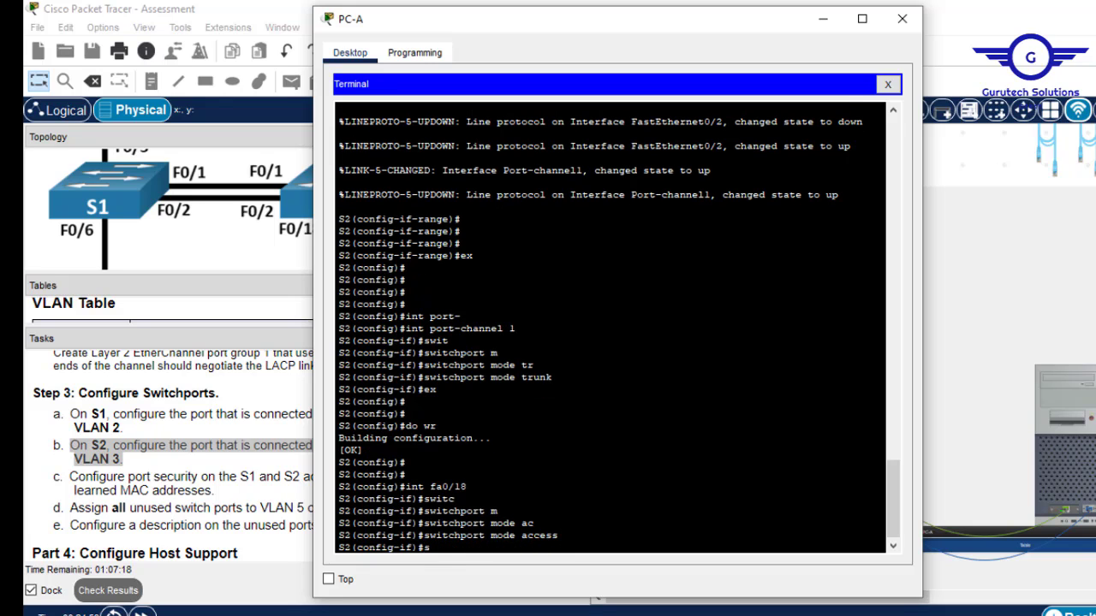
Assign Fa0/18 to VLAN 3, save with do wr, and close the terminal.
text(swit)
key(Tab)
text(ac)
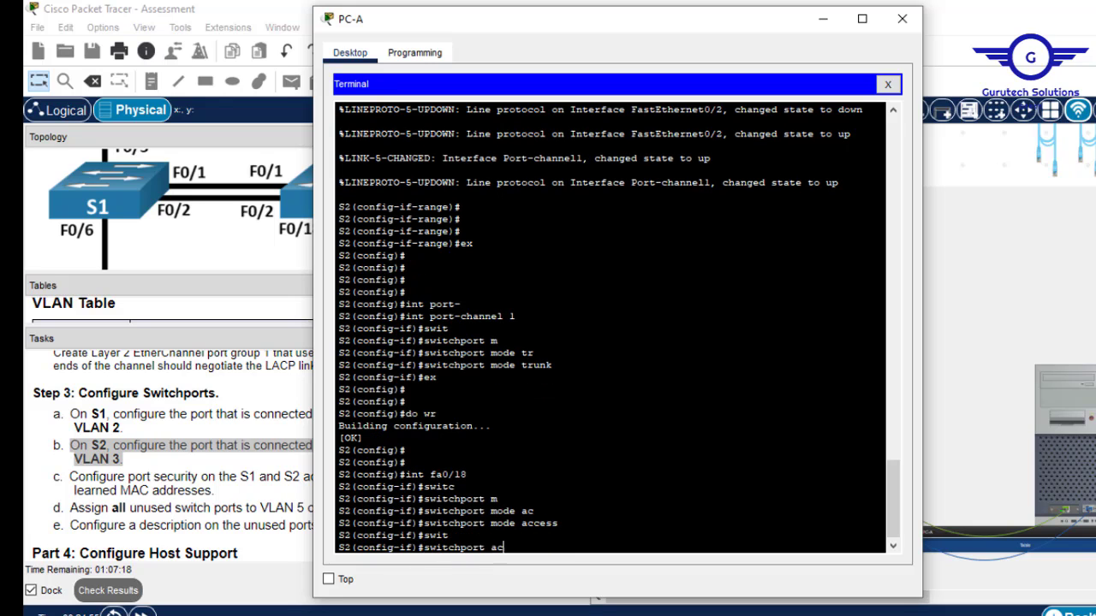
key(Tab)
text(vl)
key(Tab)
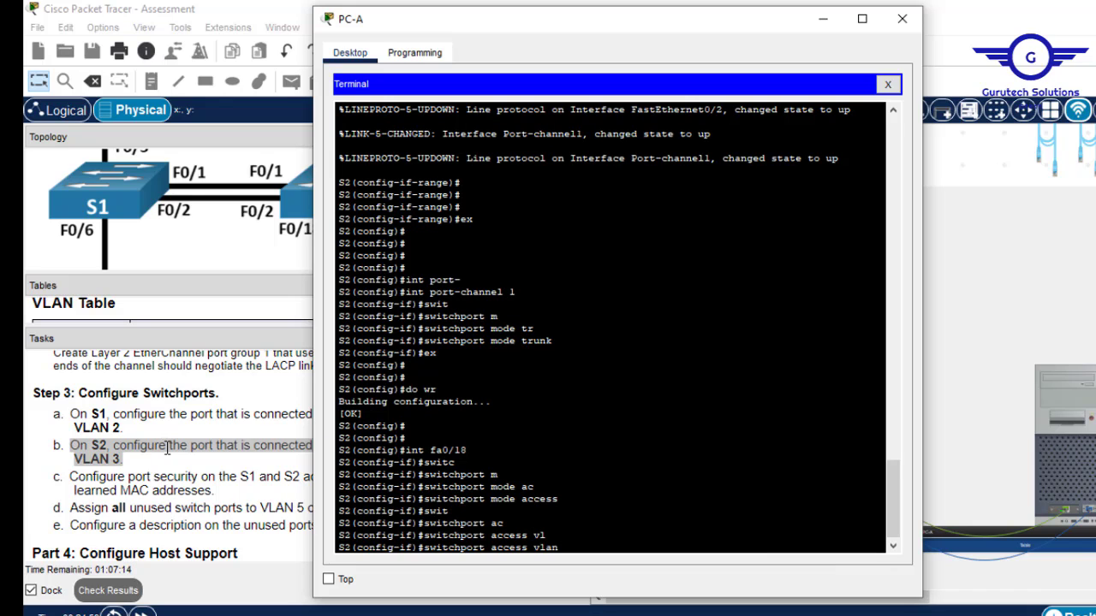
key(Return)
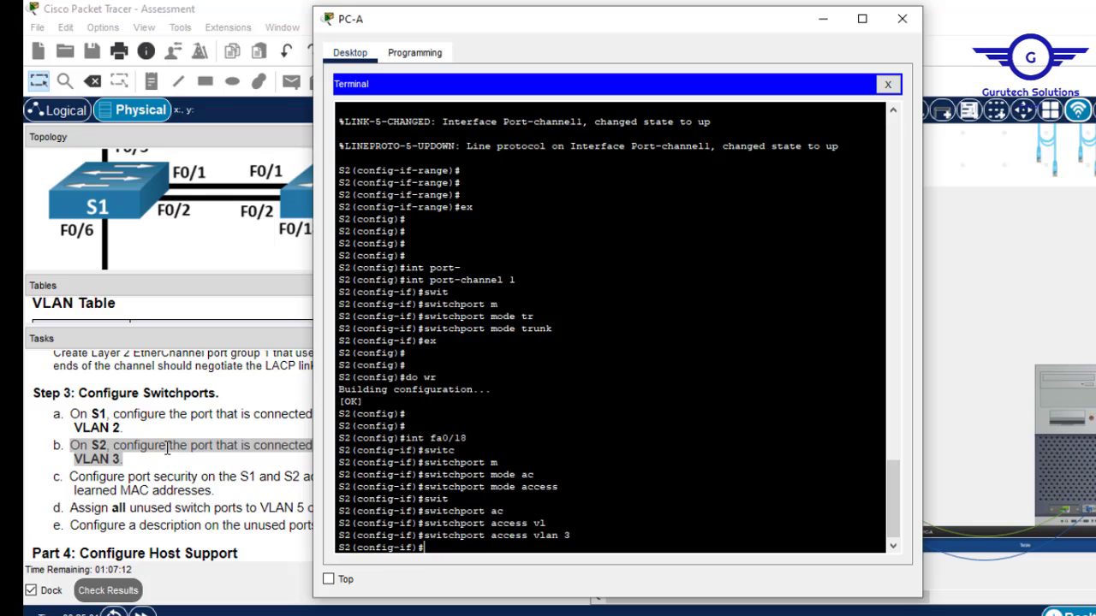
text(do wr)
key(Return)
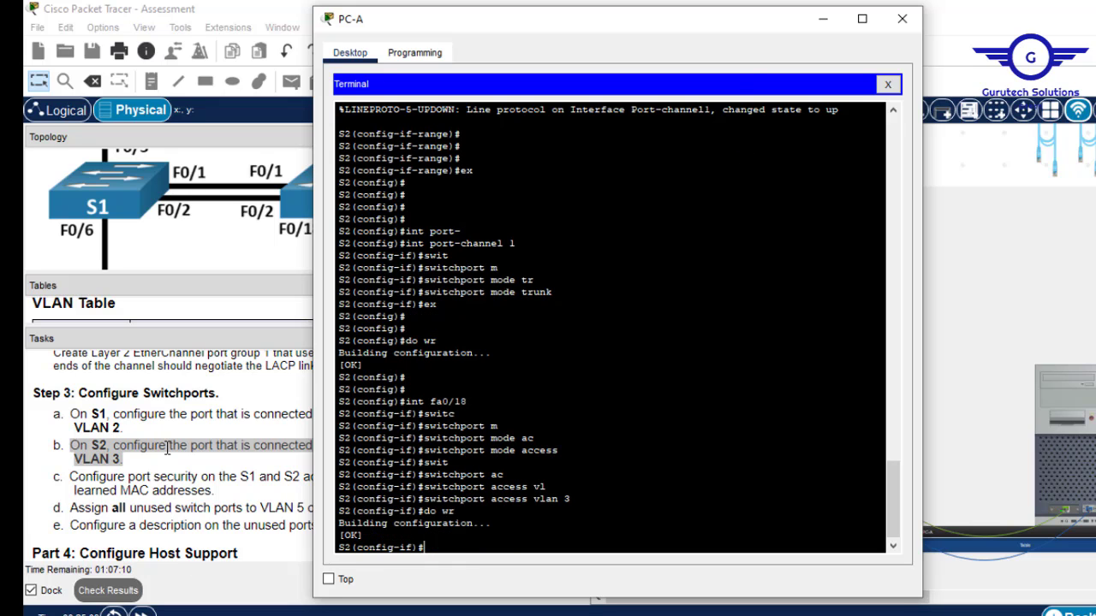
click(901, 18)
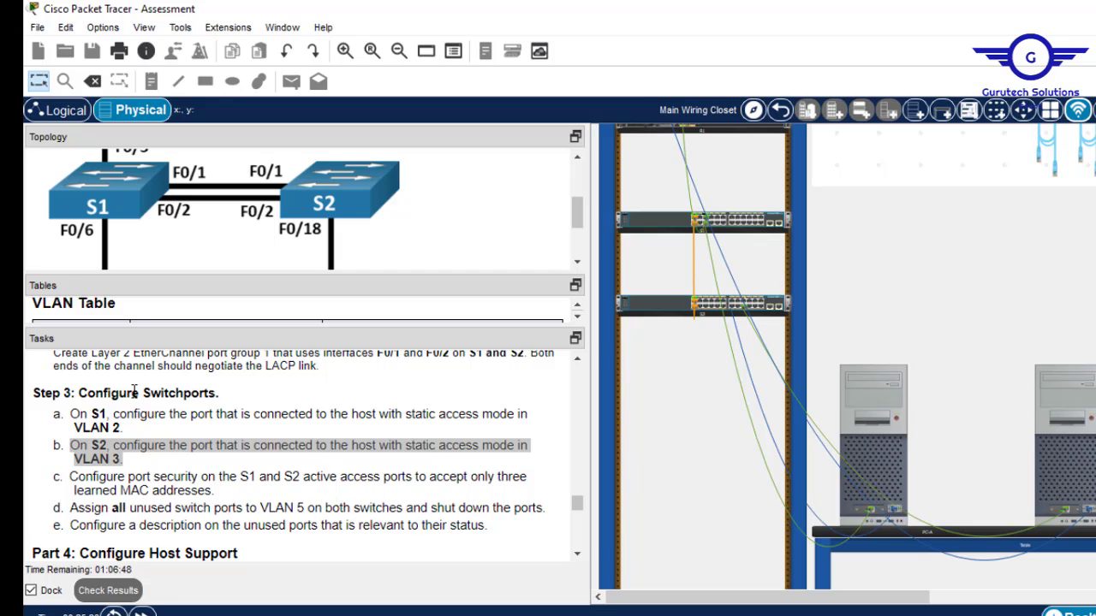
drag(121, 428, 84, 414)
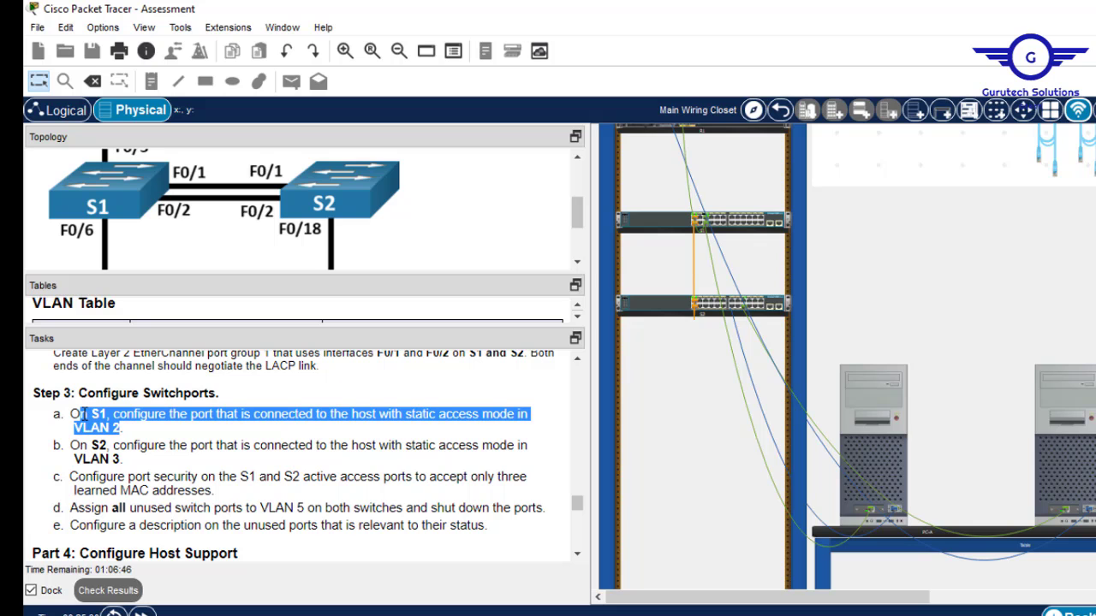
click(221, 504)
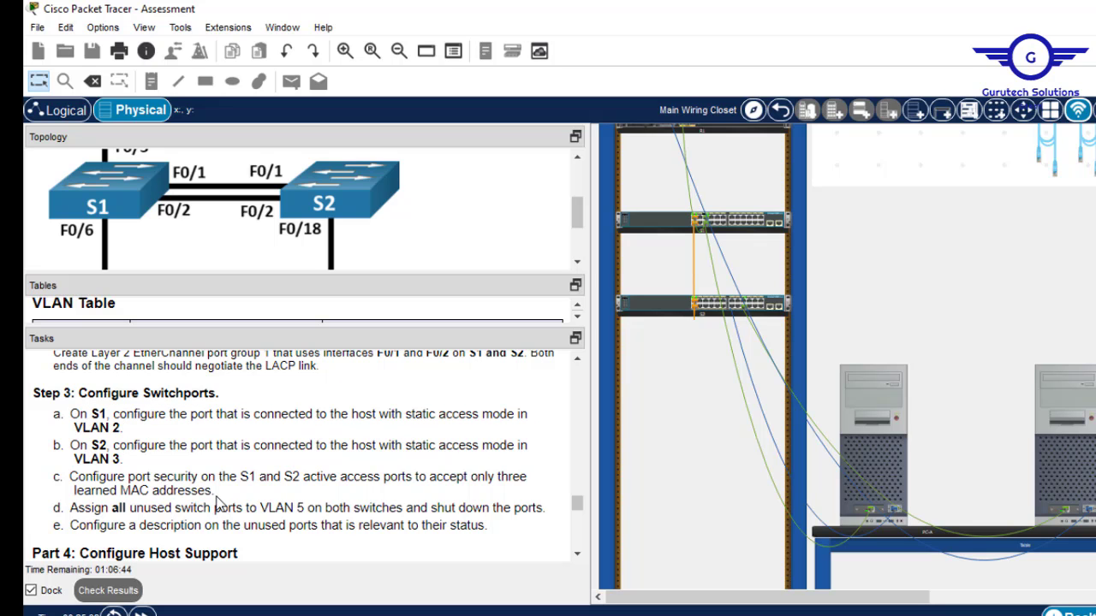
click(897, 426)
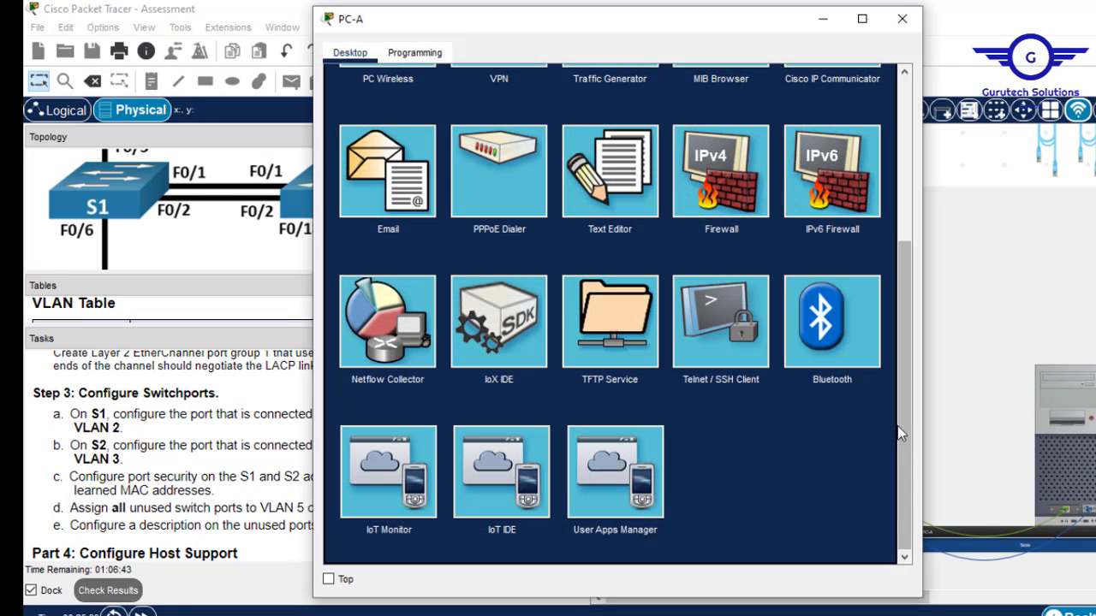
click(896, 19)
Inspect both switches' rear panels and move the console cable from S2 back to S1.
right_click(752, 225)
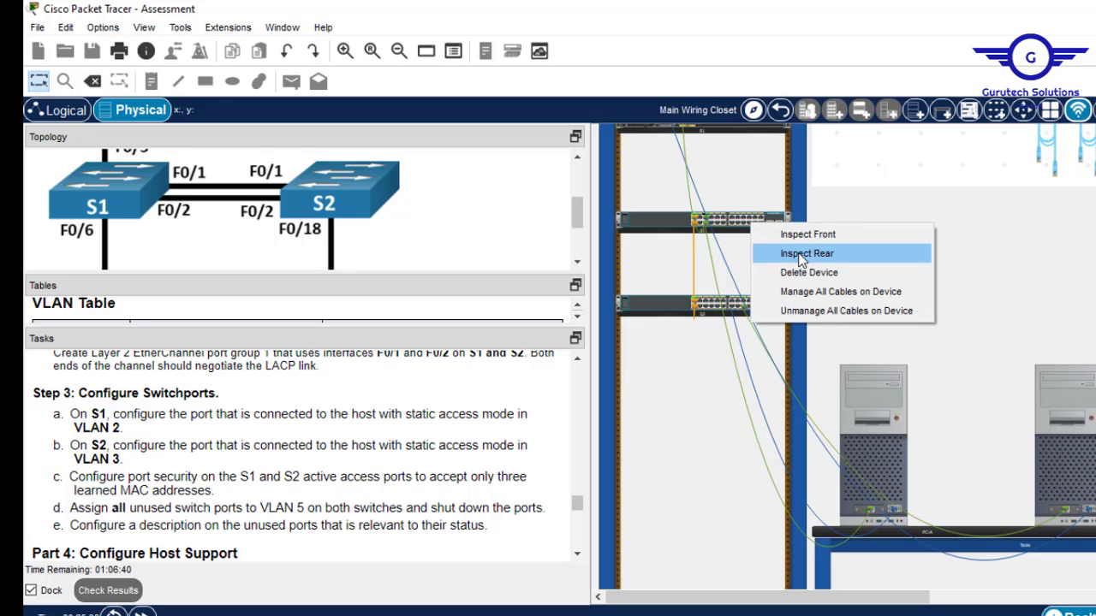
click(873, 252)
right_click(760, 304)
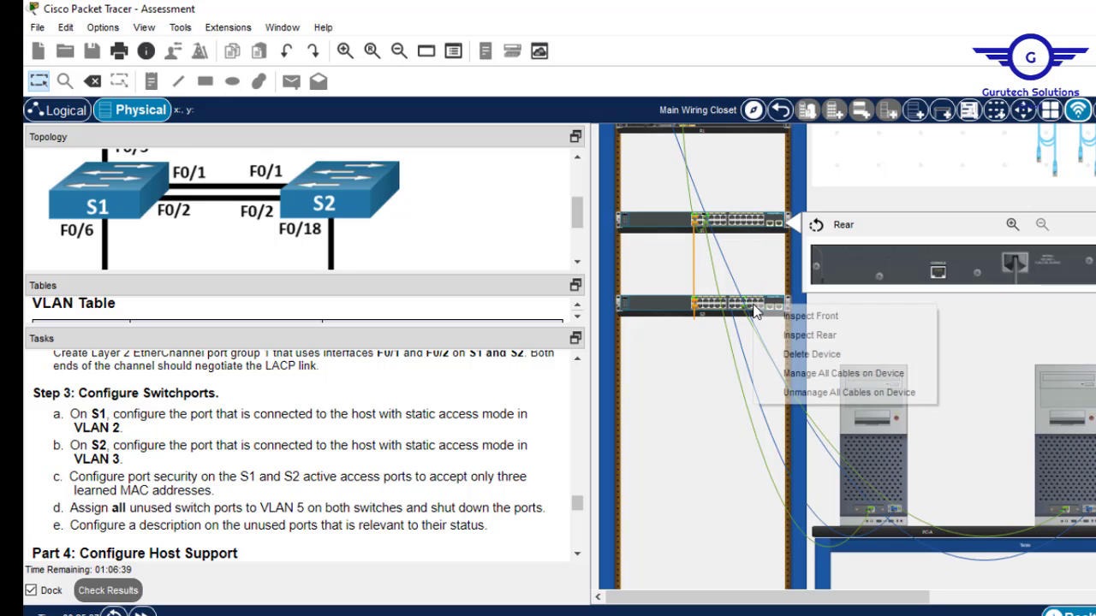
click(807, 334)
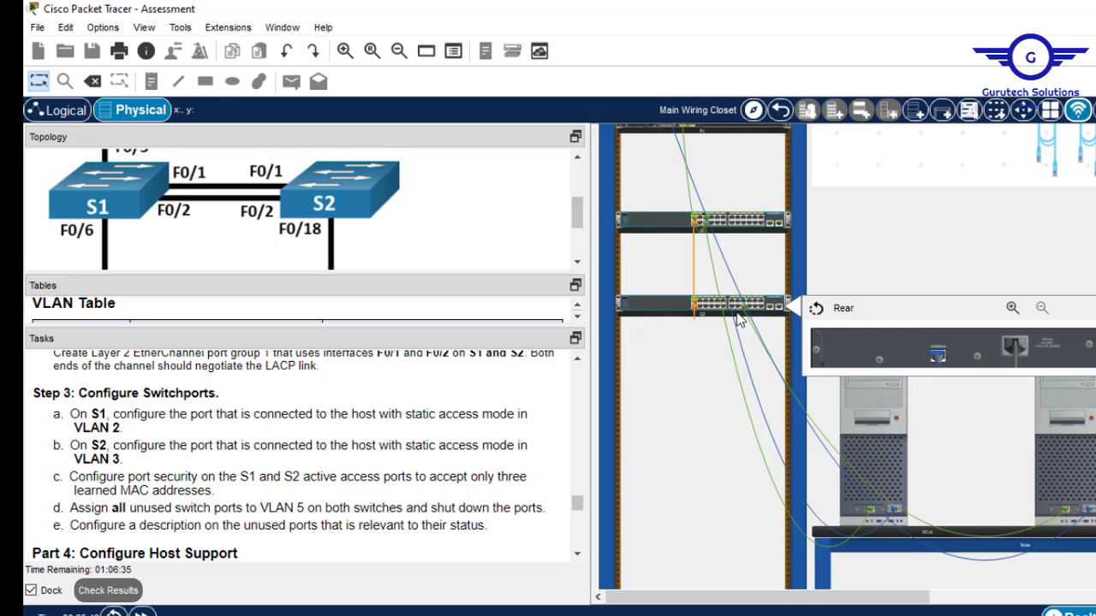
right_click(741, 224)
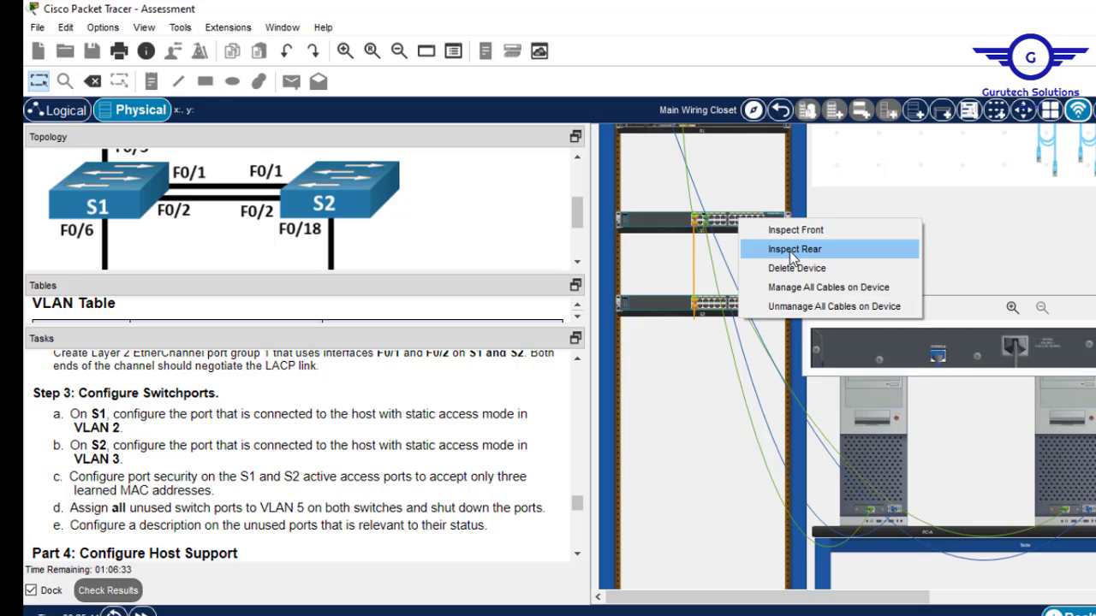
click(792, 248)
drag(941, 364, 938, 275)
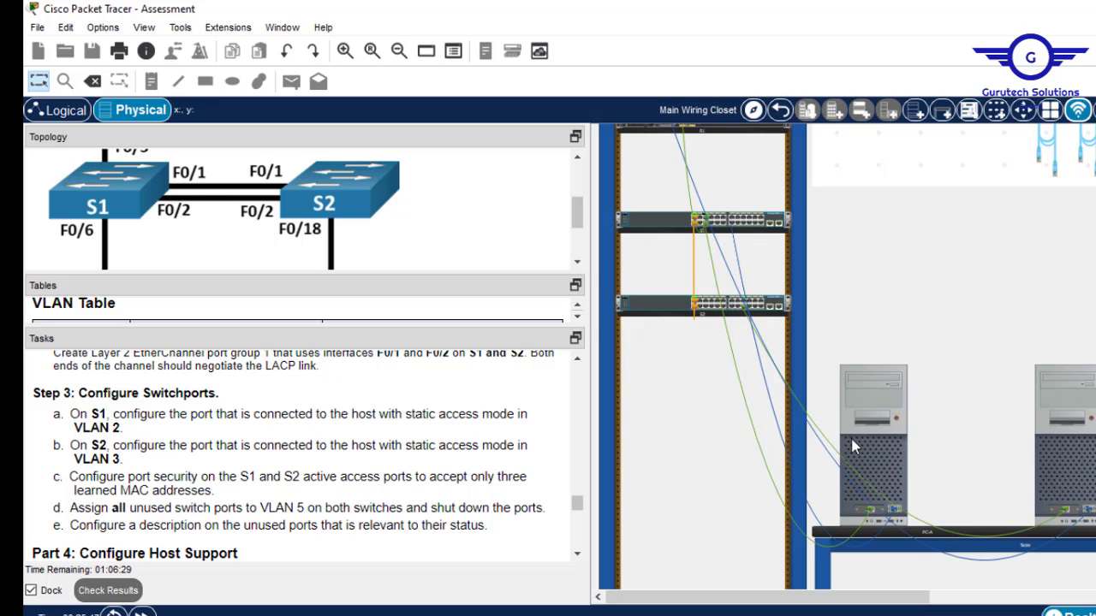
click(863, 386)
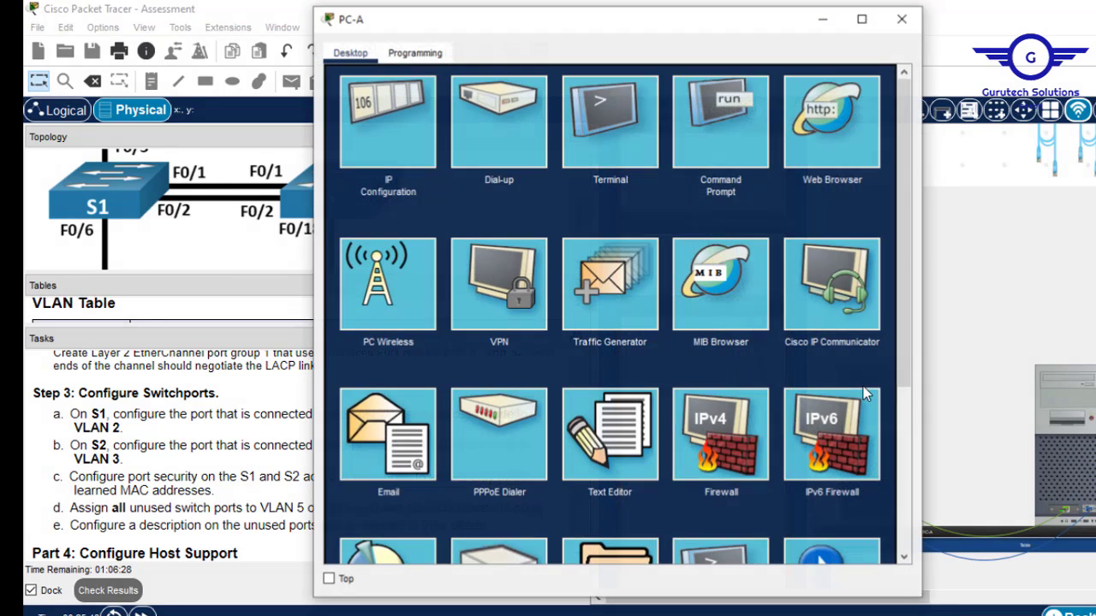
Connect PC-A's terminal to S1 and check the Port-channel1 up message.
click(617, 134)
click(853, 247)
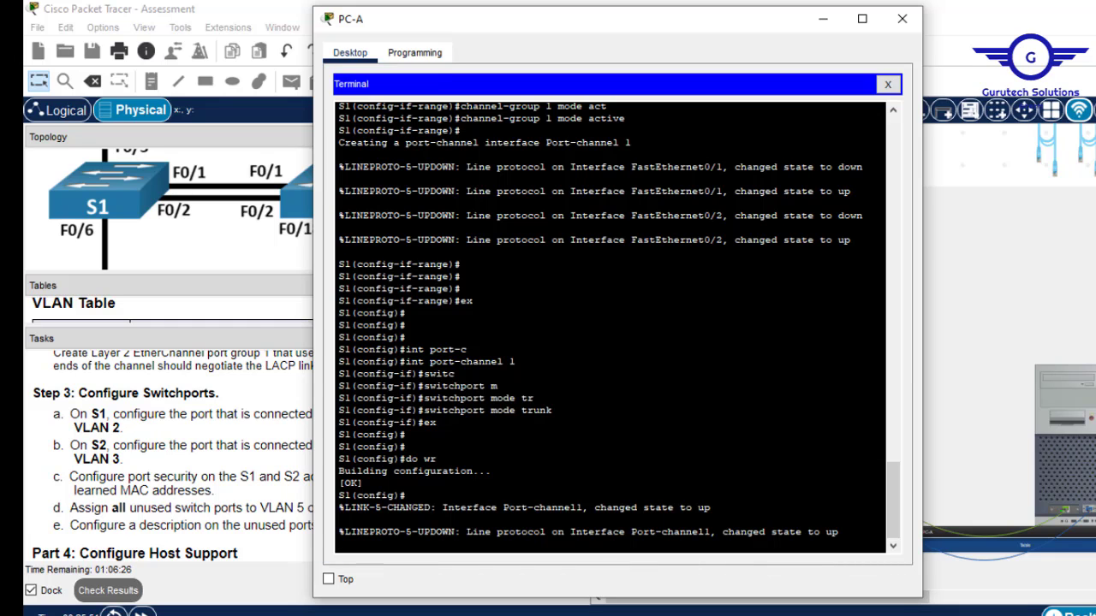
key(Return)
key(Return)
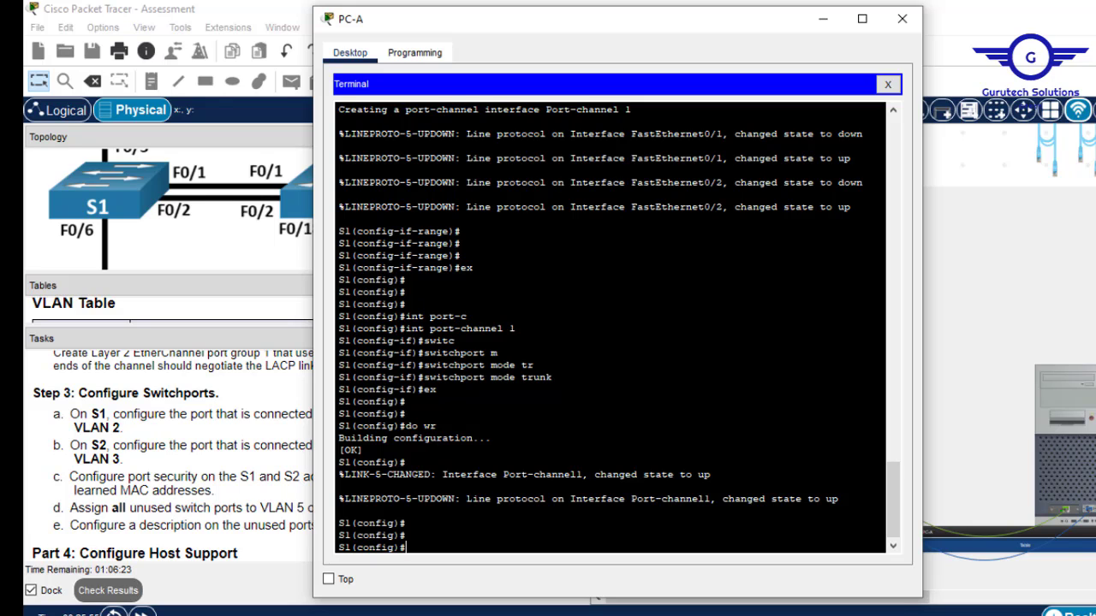
drag(469, 498, 839, 498)
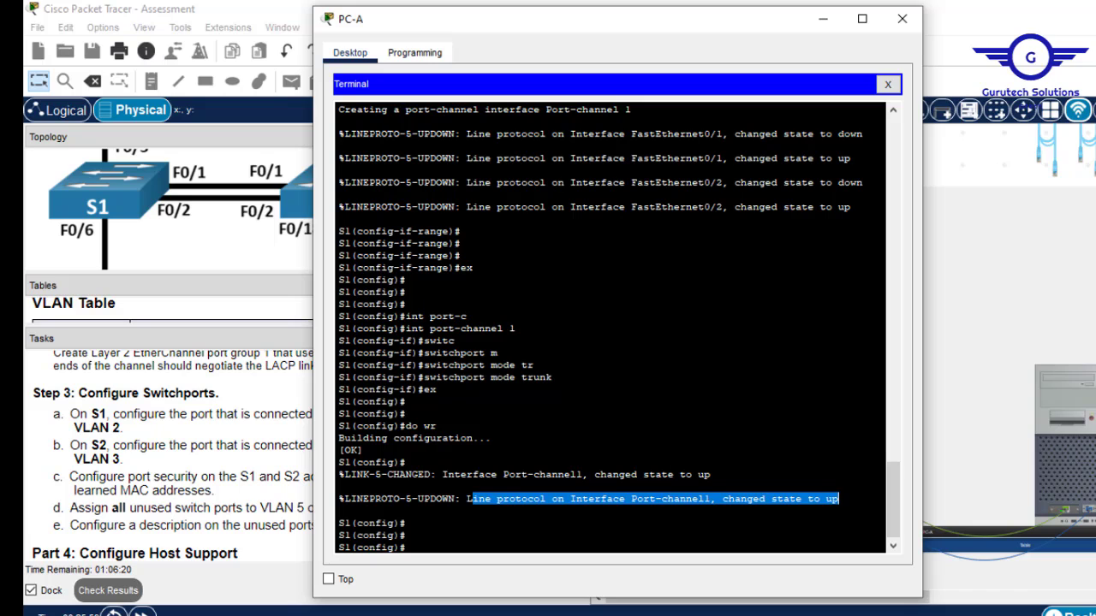
key(Return)
key(Return)
Run do sh etherchannel to confirm group 1 uses LACP with 2 ports.
text(do)
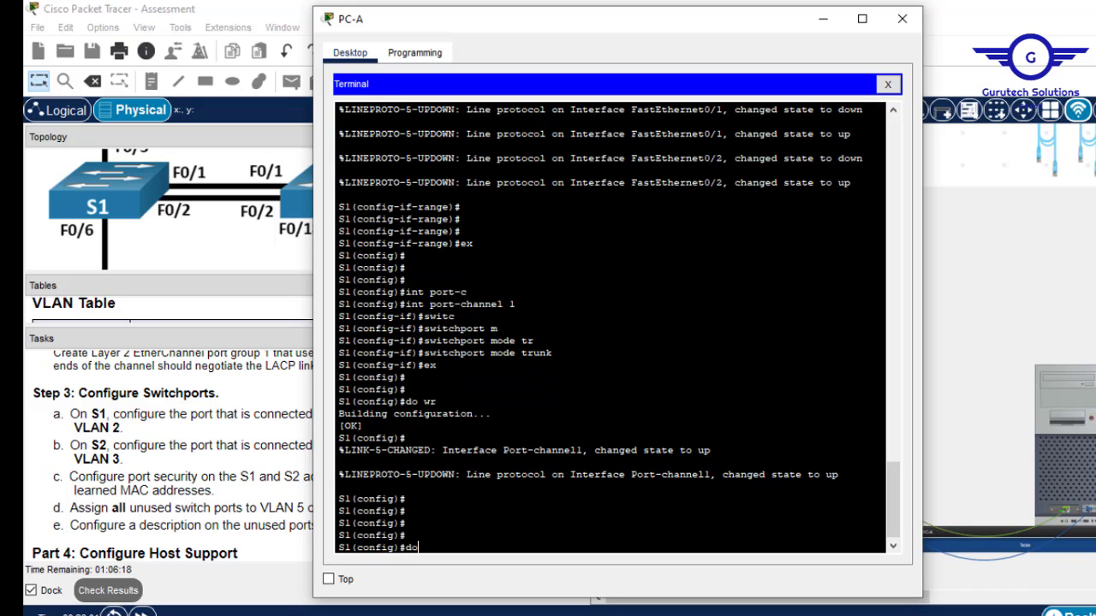
text( sh etherc)
key(Tab)
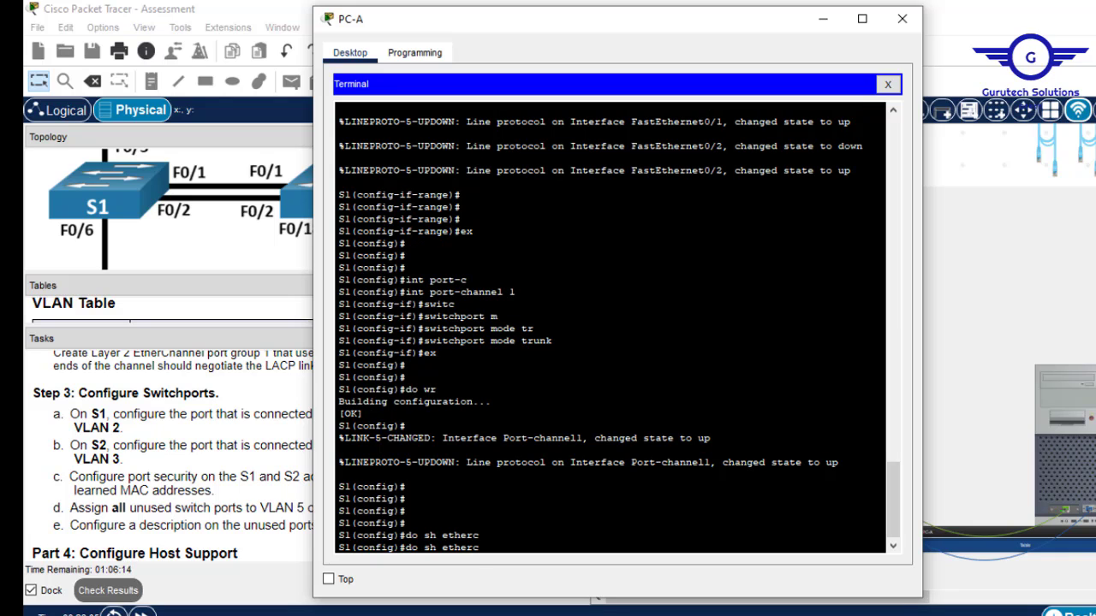
text(hannel)
key(Return)
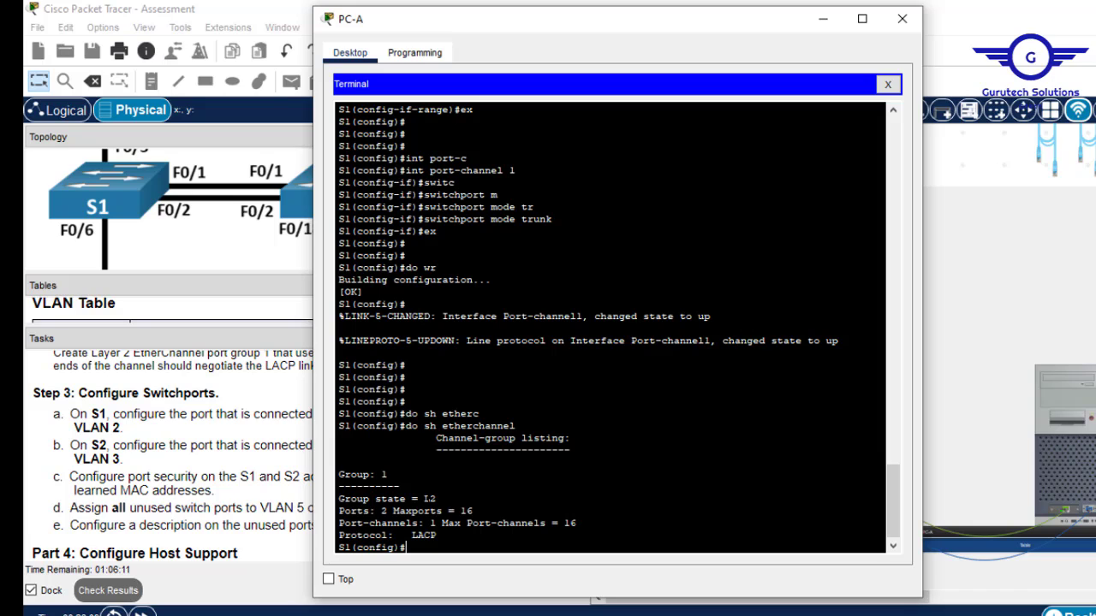
double_click(385, 474)
drag(382, 523, 431, 535)
key(Return)
key(Return)
key(Return)
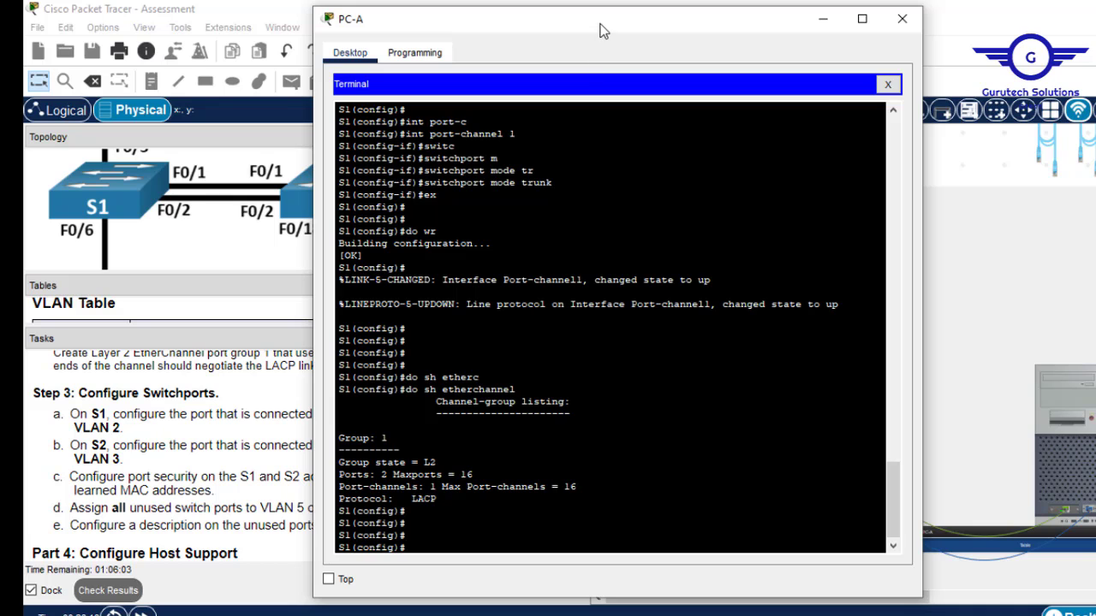
drag(601, 29, 751, 17)
double_click(750, 17)
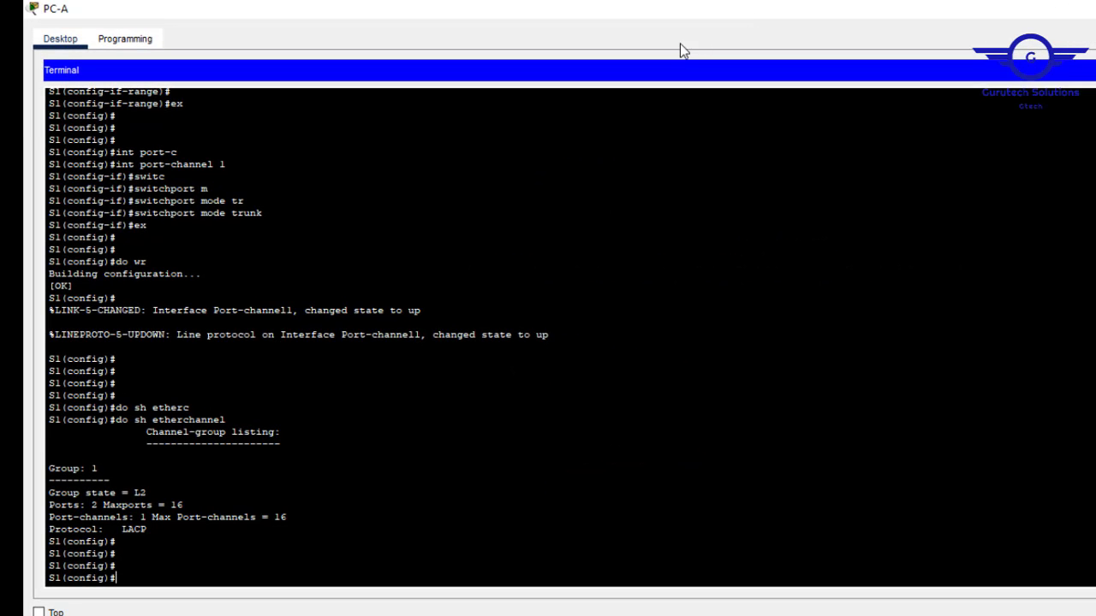
double_click(750, 17)
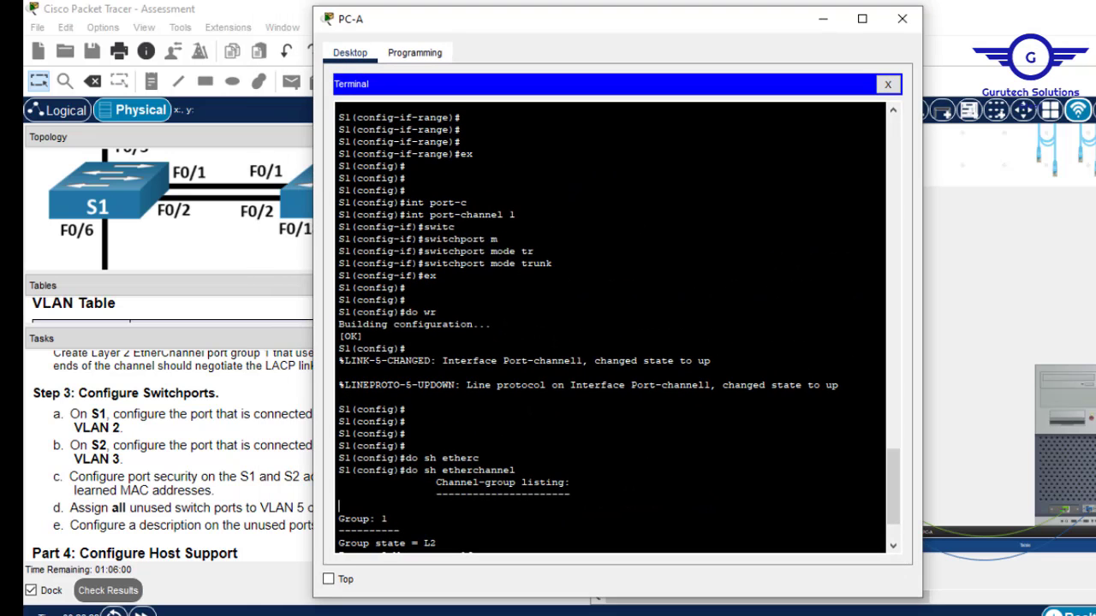
key(Return)
key(Return)
Make S1's interface Fa0/6 a static access port.
text(int f)
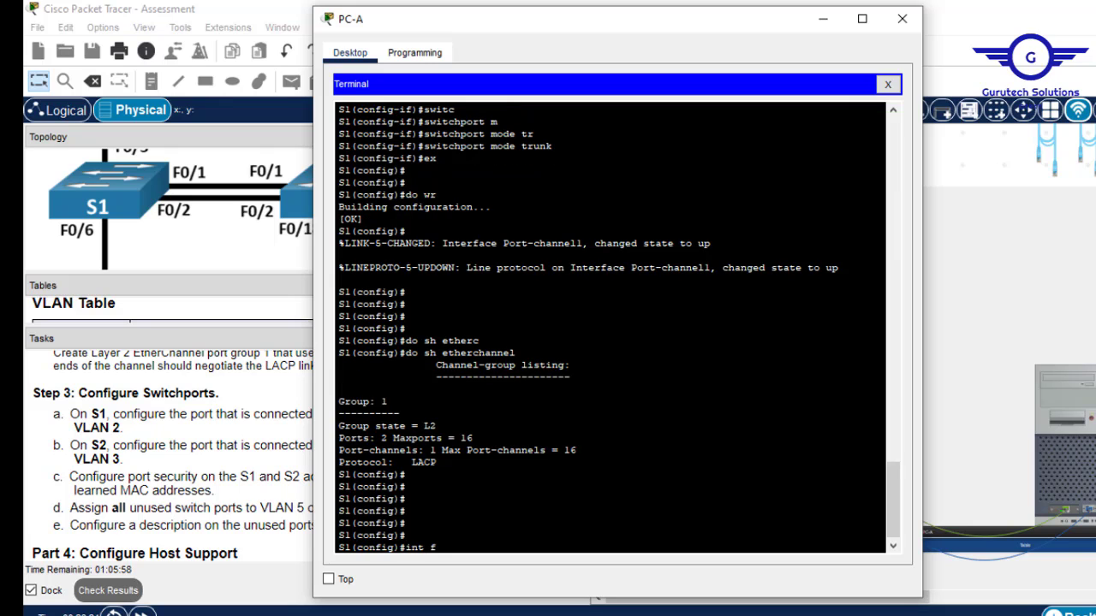
text(a0/6)
key(Return)
text(swit)
key(Tab)
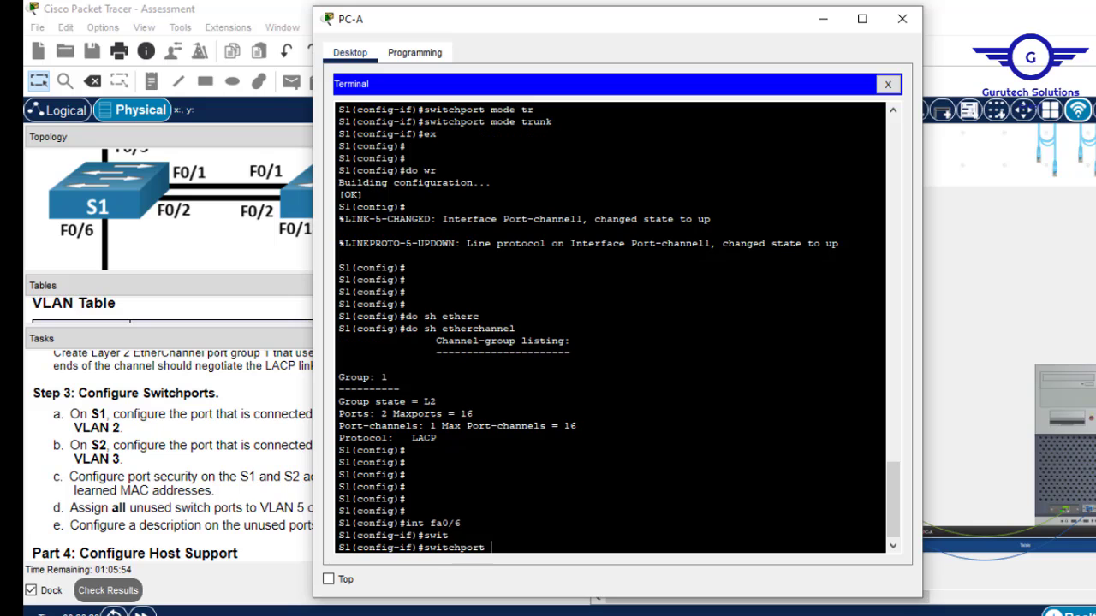
text(m)
key(Tab)
text(a)
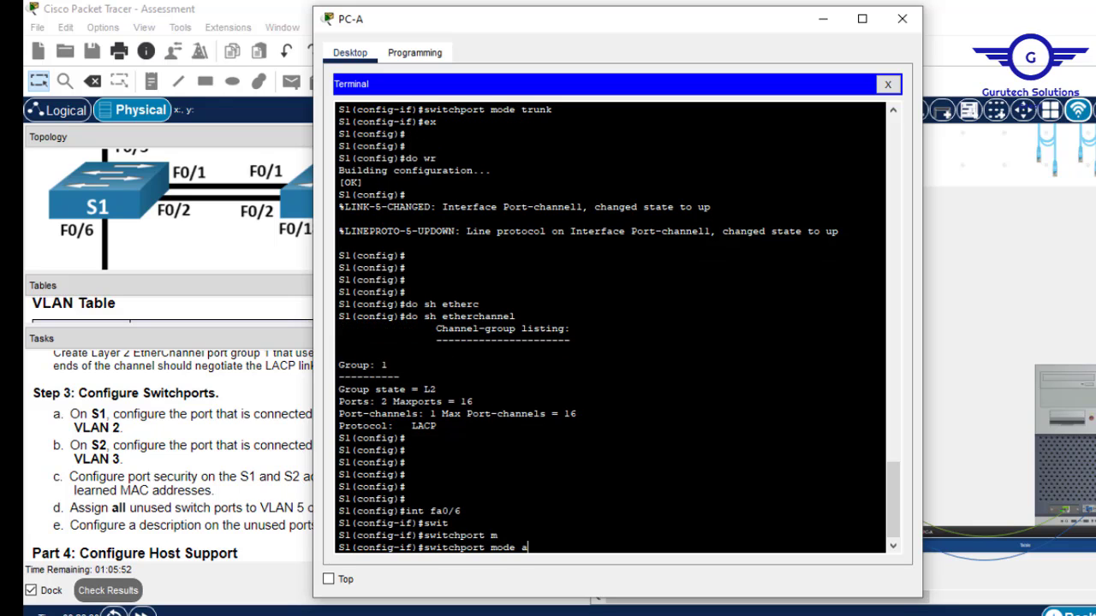
key(Tab)
key(Return)
Assign Fa0/6 to VLAN 2, save with do wr, and minimize the PC-A window.
text(swit)
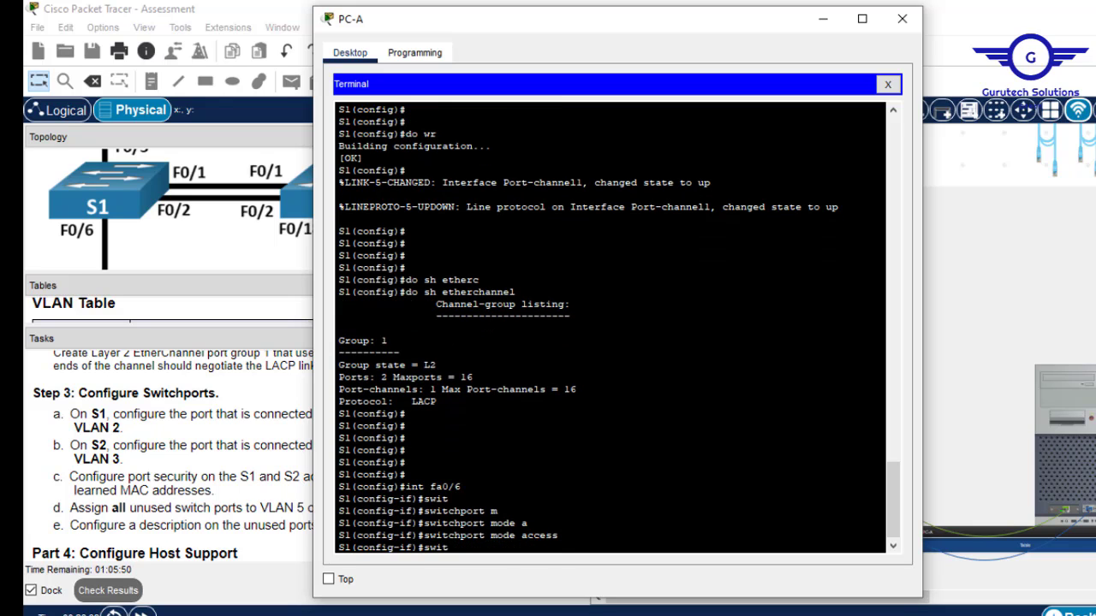
key(Tab)
text(a)
key(Tab)
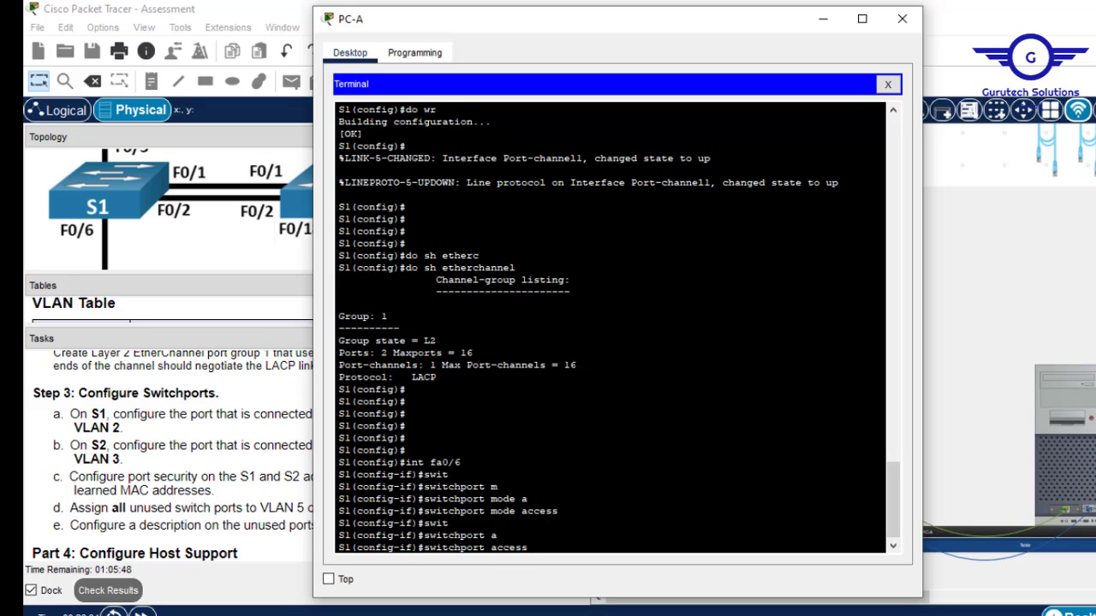
text(v)
key(Tab)
text(2)
key(Return)
key(Return)
key(Return)
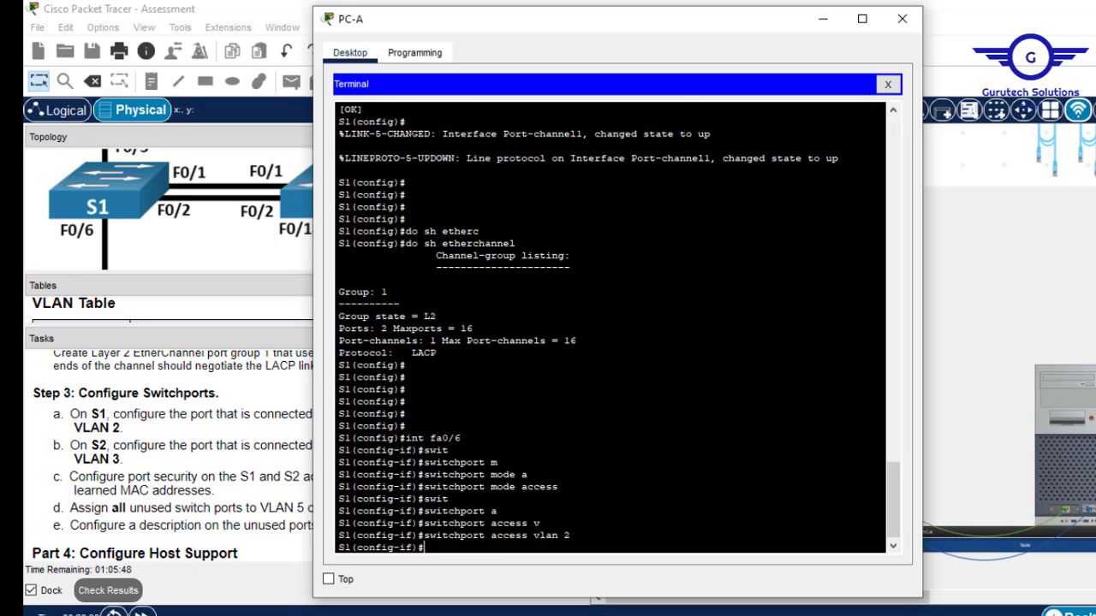
text(do wr)
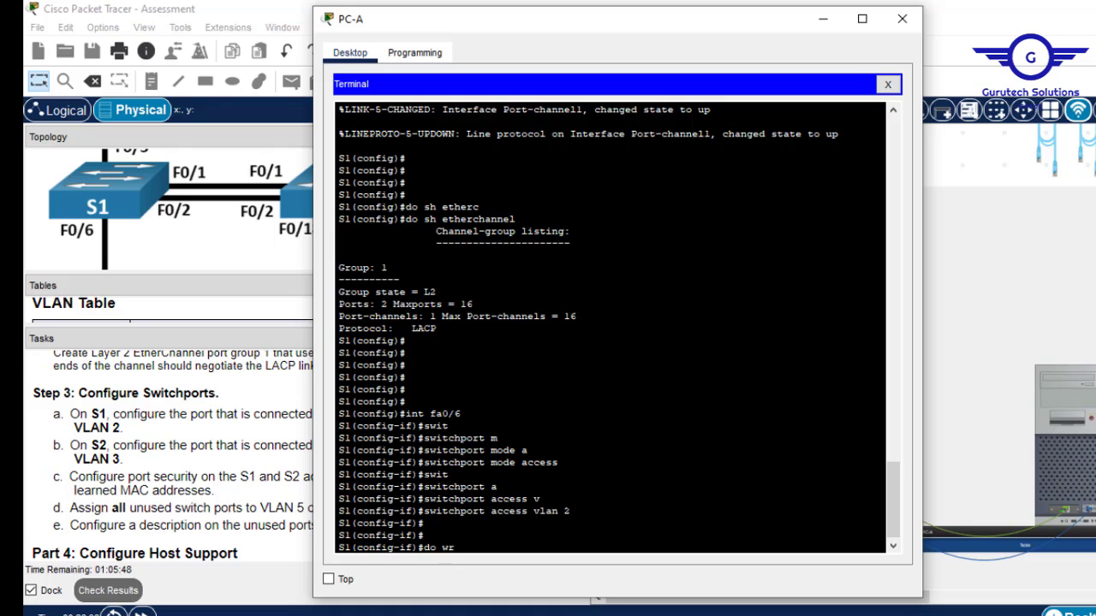
key(Return)
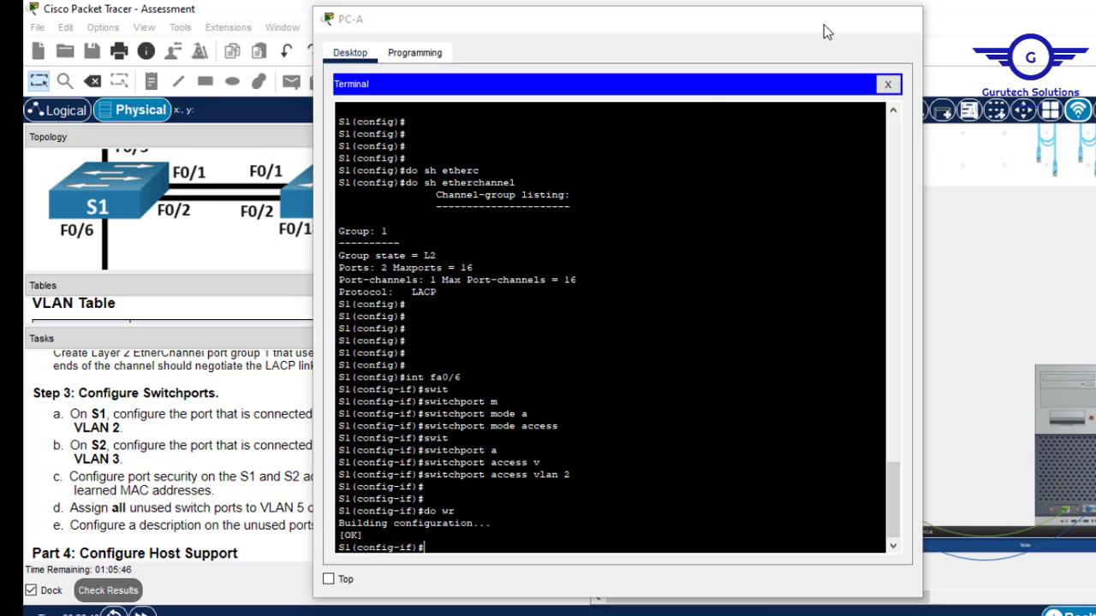
click(824, 19)
Review the Step 3 tasks and topology, then reopen PC-A's terminal on S1.
click(577, 555)
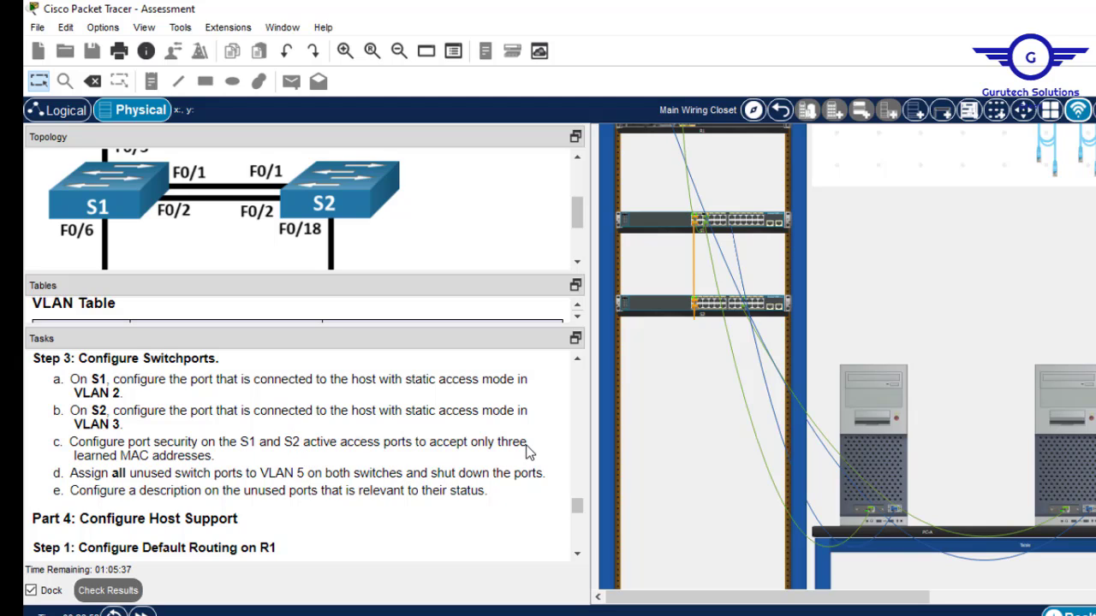
click(576, 262)
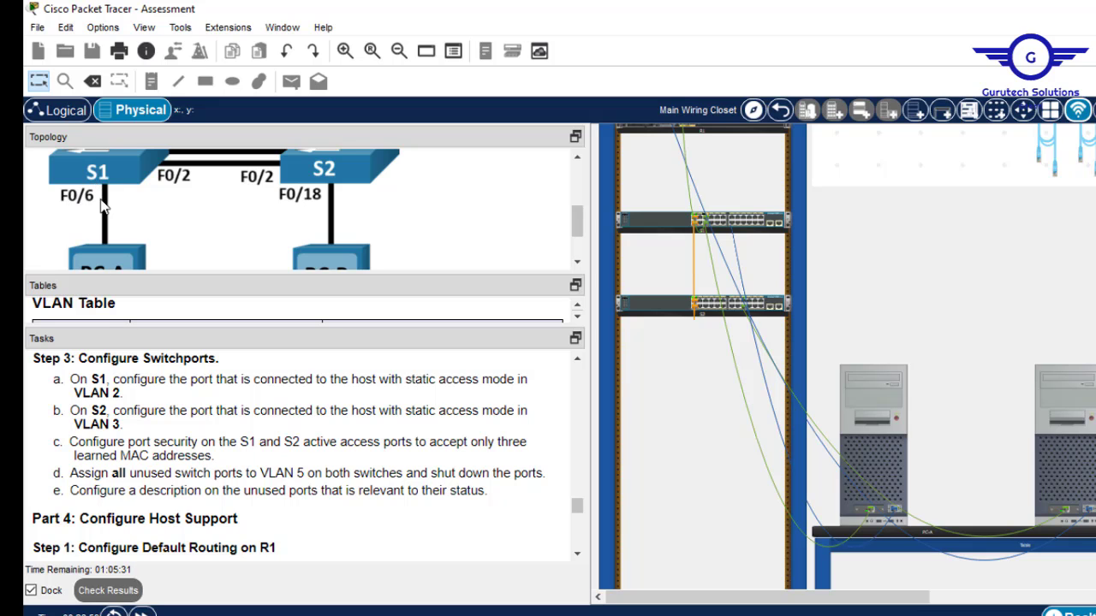
click(869, 374)
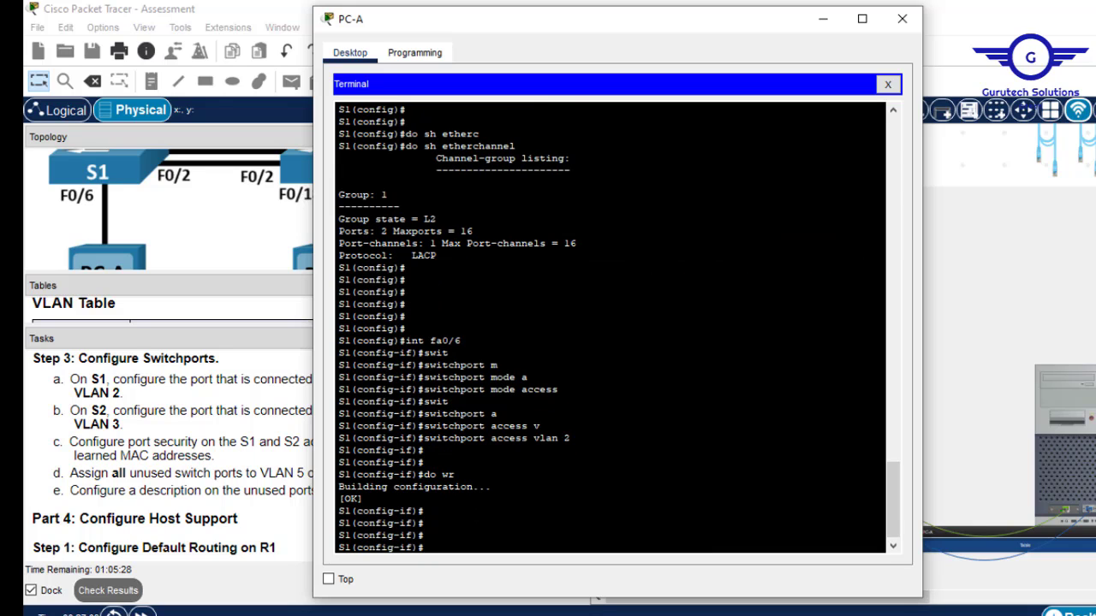
On S1, select interface Fa0/6 and enable switchport port-security.
text(switchport mode access)
key(BackSpace)
key(BackSpace)
key(BackSpace)
key(BackSpace)
key(BackSpace)
key(BackSpace)
key(BackSpace)
key(BackSpace)
key(BackSpace)
key(BackSpace)
key(BackSpace)
key(BackSpace)
key(BackSpace)
key(BackSpace)
key(BackSpace)
key(BackSpace)
key(BackSpace)
key(BackSpace)
key(BackSpace)
key(BackSpace)
text(int fa0/6)
key(Return)
key(Return)
text(switc)
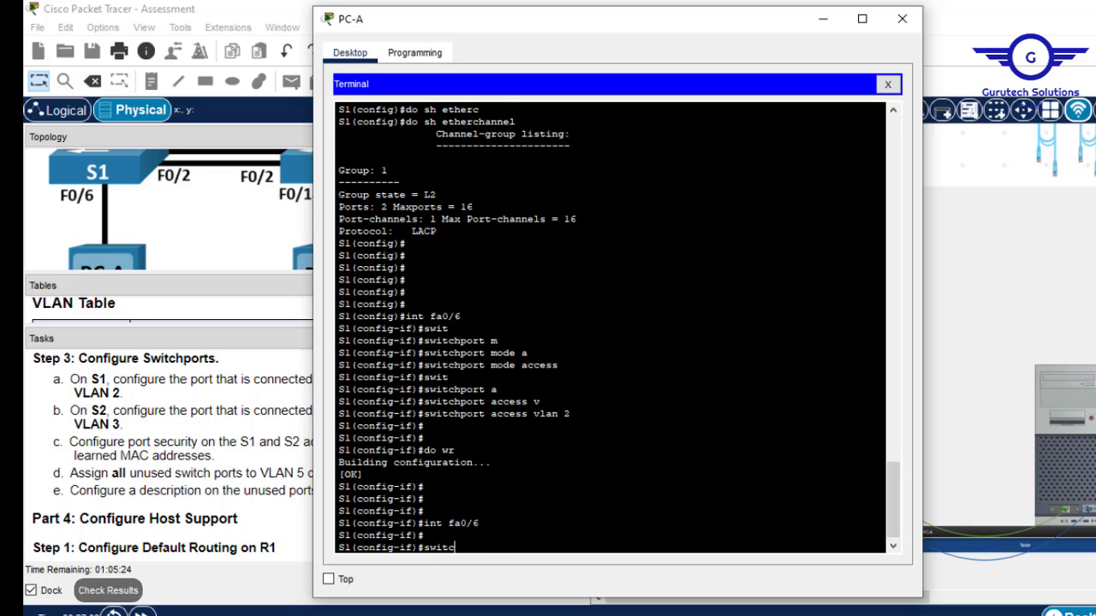
key(Tab)
text(po)
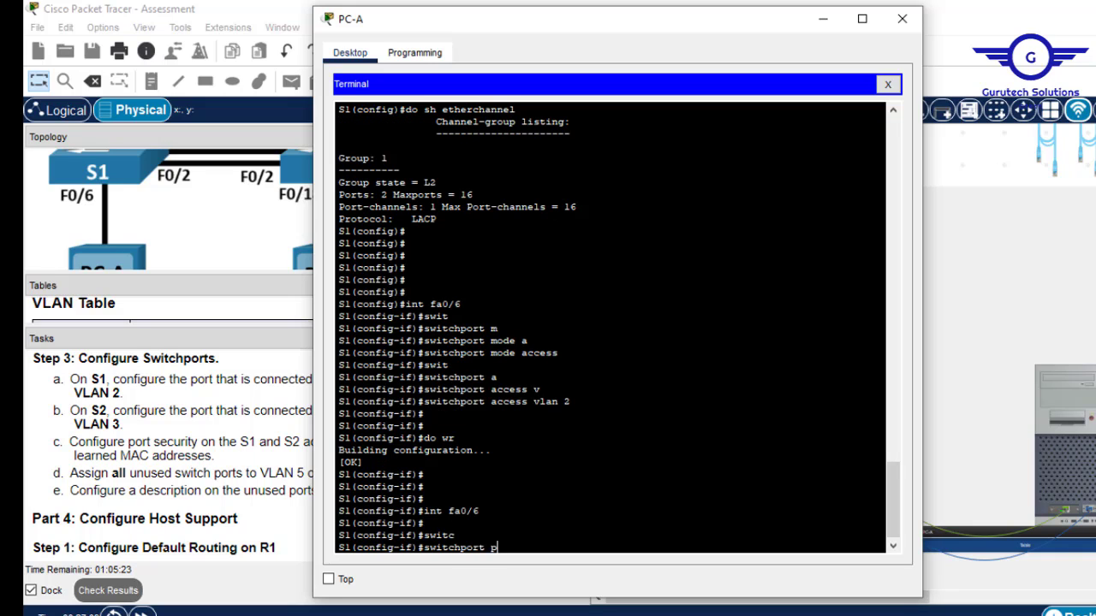
text(r)
key(Tab)
key(Return)
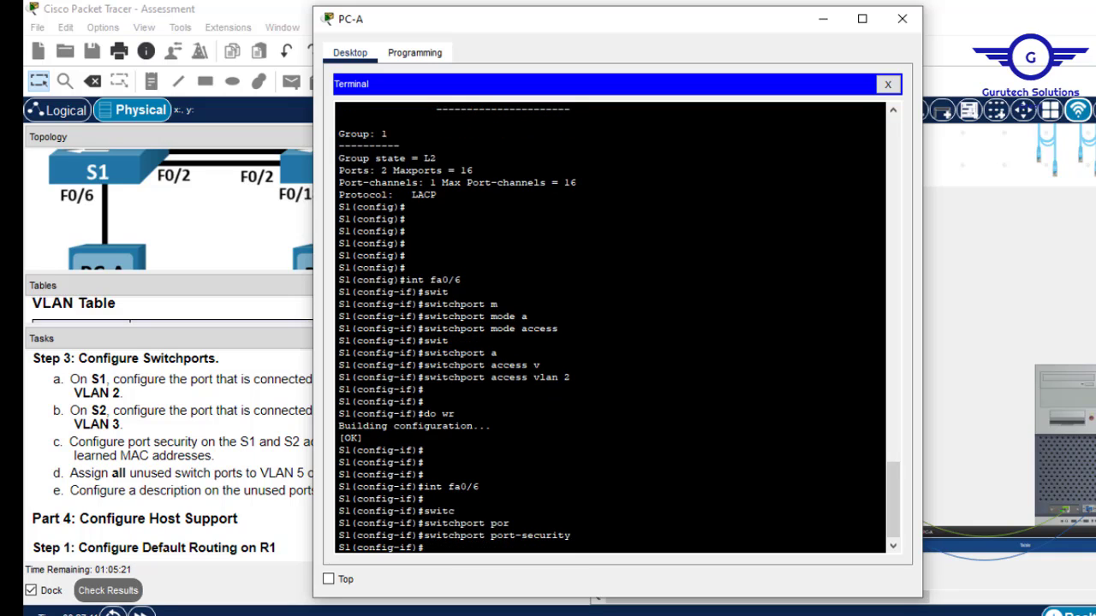
Limit Fa0/6 port security to a maximum of 3 MAC addresses.
text(swit)
key(Tab)
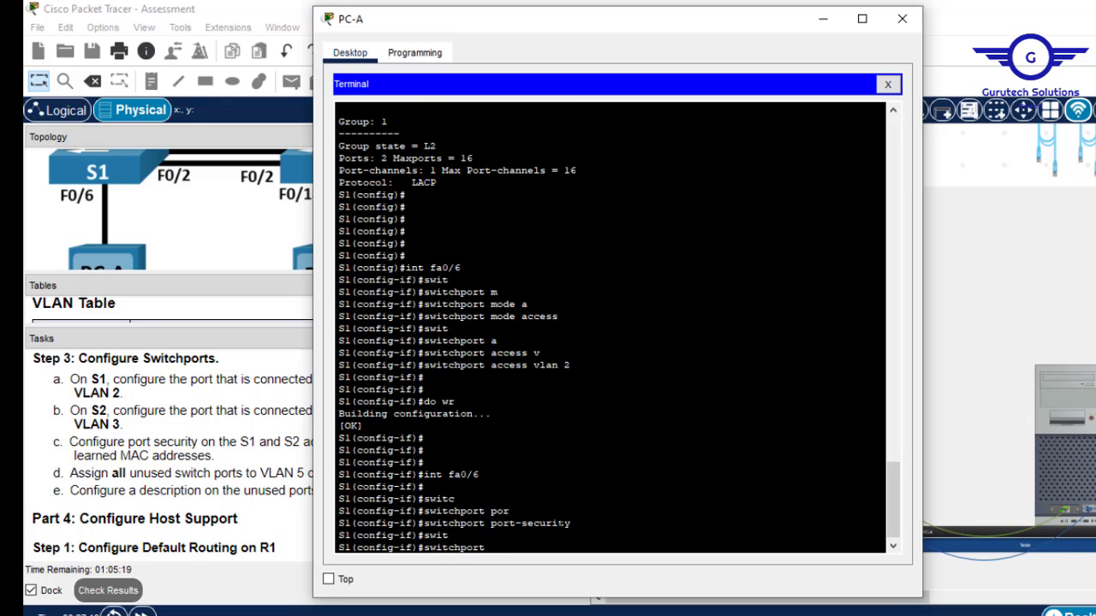
text(po)
text(rs)
key(Tab)
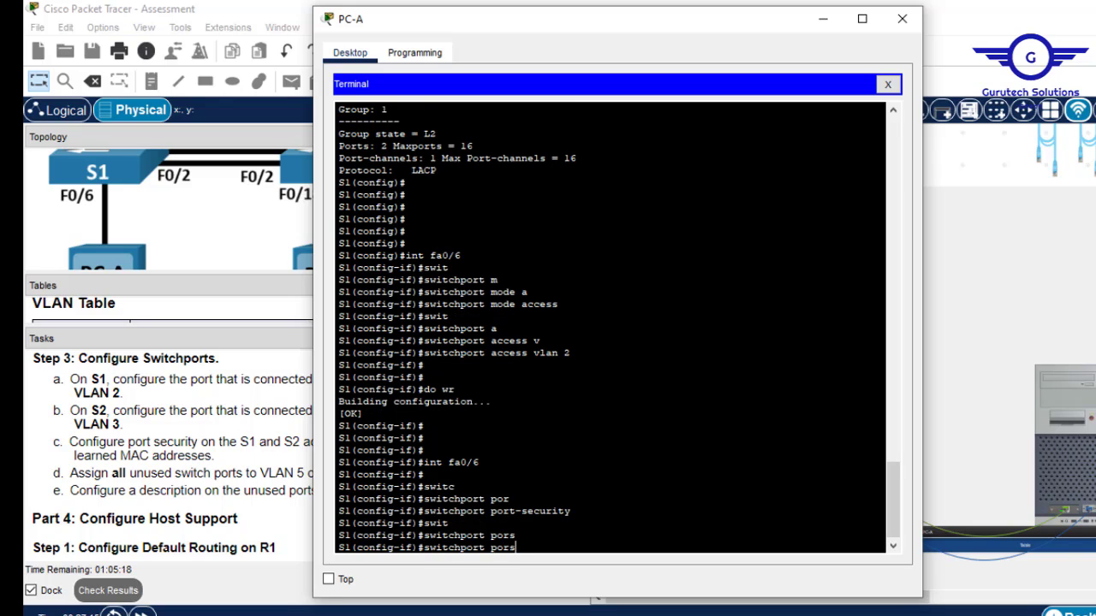
key(BackSpace)
text(t)
key(Tab)
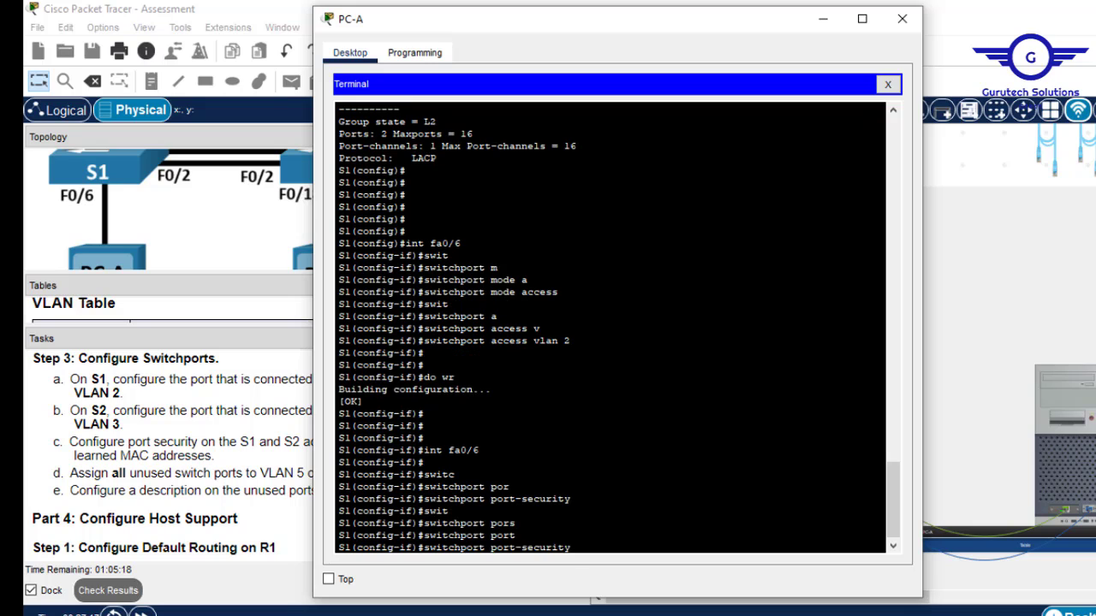
text(ma)
key(Tab)
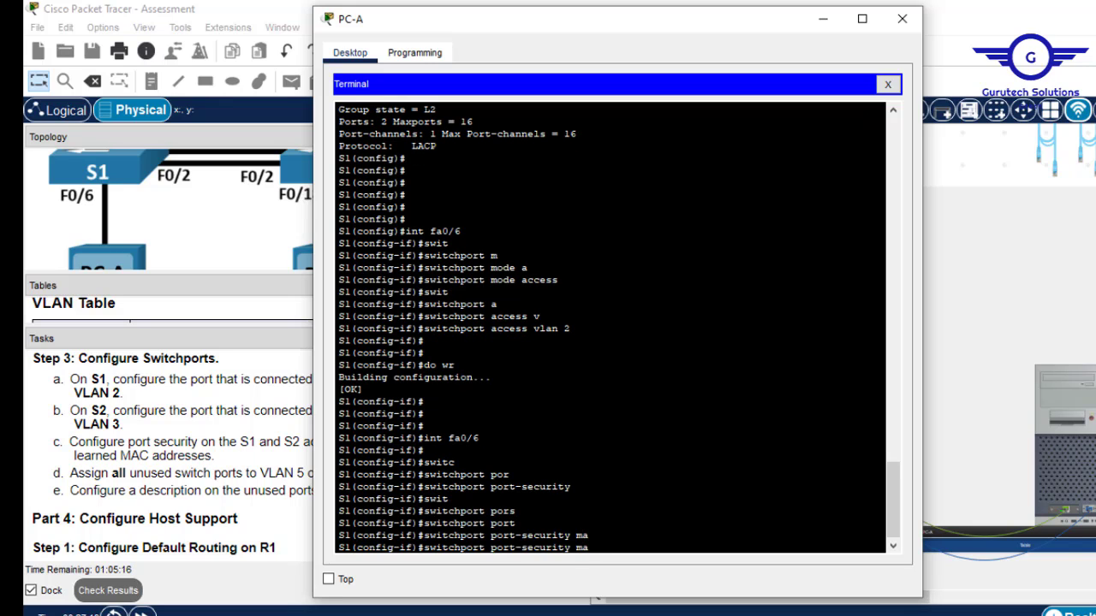
text(ximum)
drag(594, 29, 530, 24)
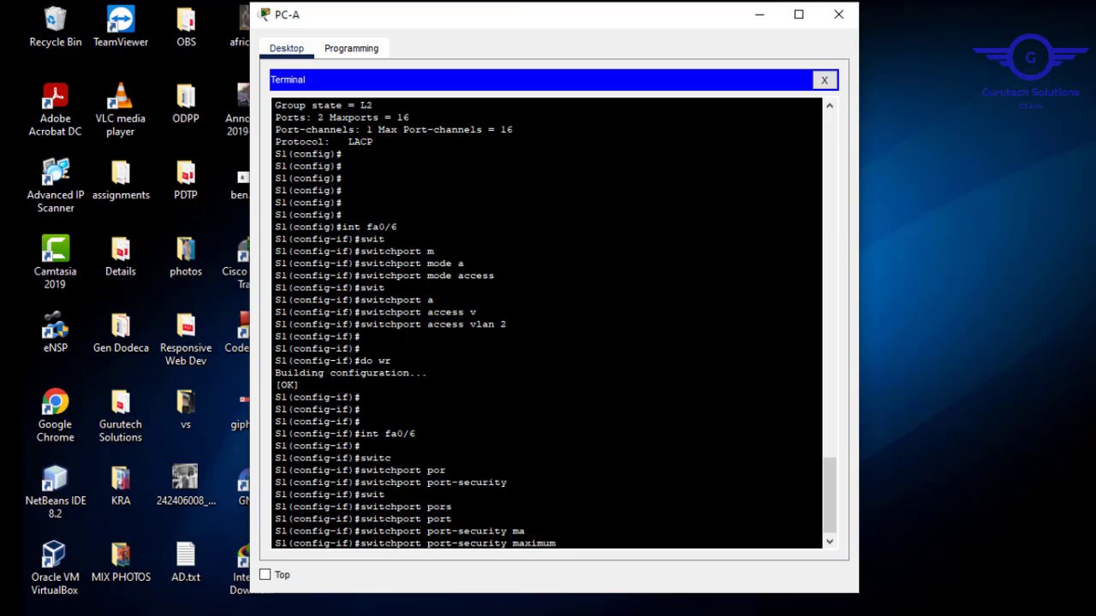
key(Return)
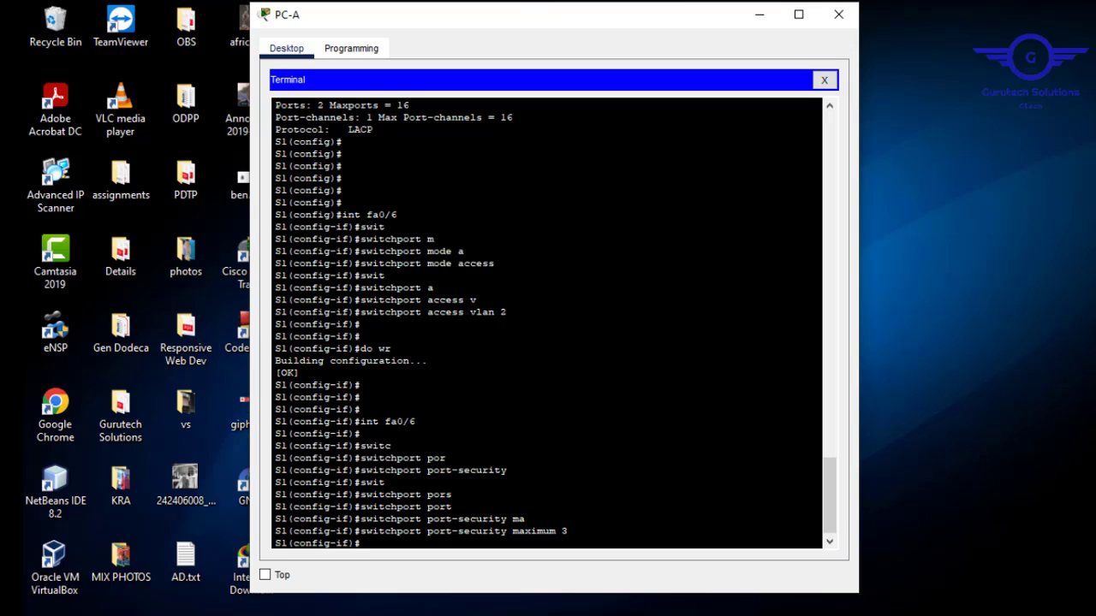
Set the Fa0/6 port-security violation action to shutdown.
text(switc)
key(Tab)
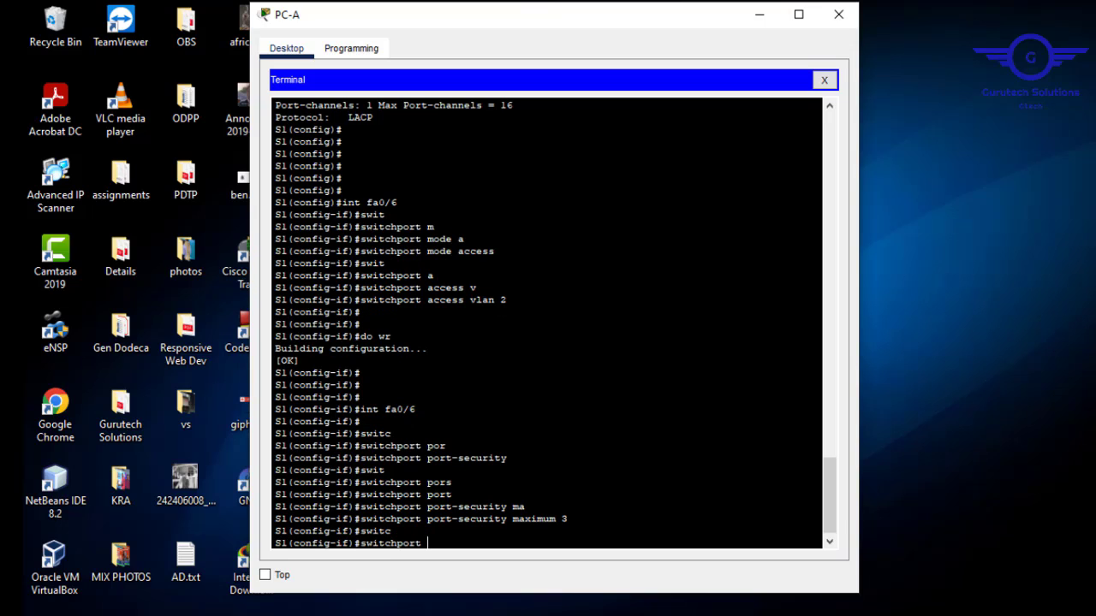
text(port)
key(Tab)
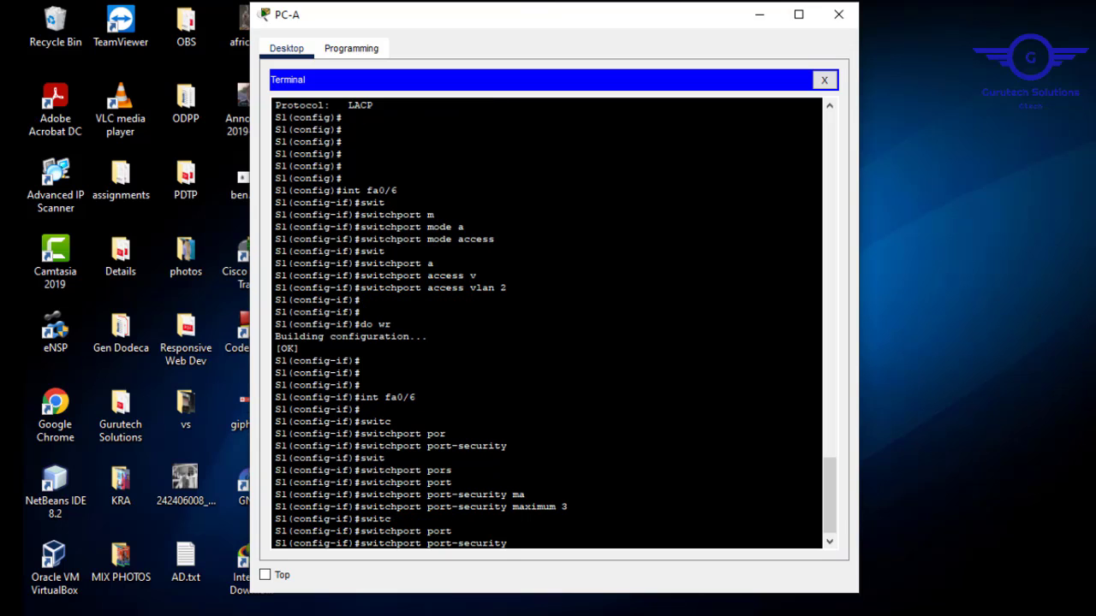
text(vil)
key(BackSpace)
text(o)
key(Tab)
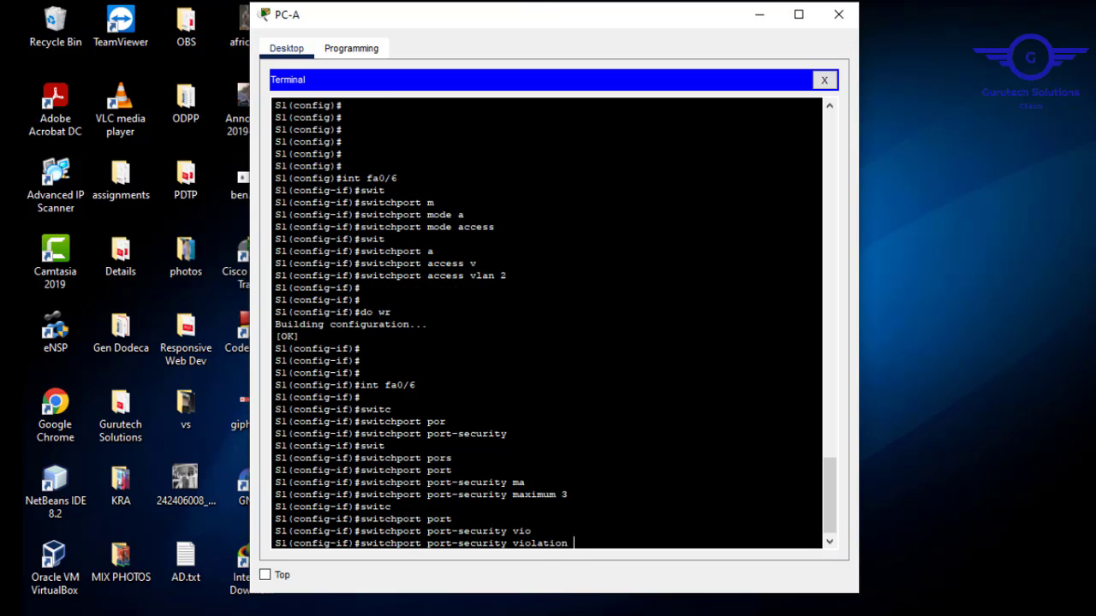
text(s)
key(Tab)
key(Return)
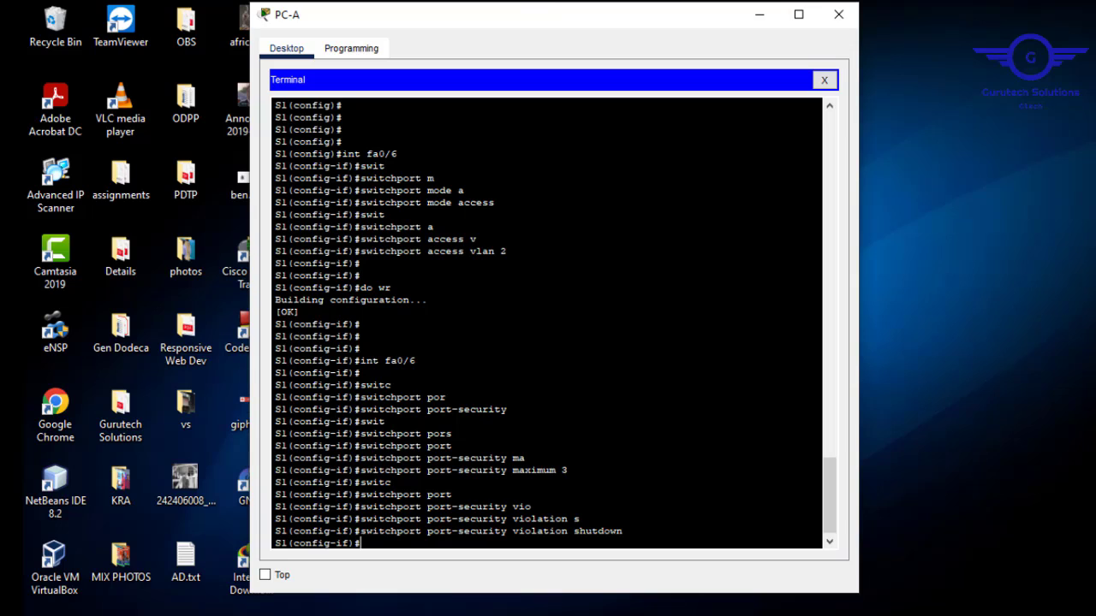
Enable sticky MAC-address learning on Fa0/6 and save the configuration with do wr.
text(switc)
key(Tab)
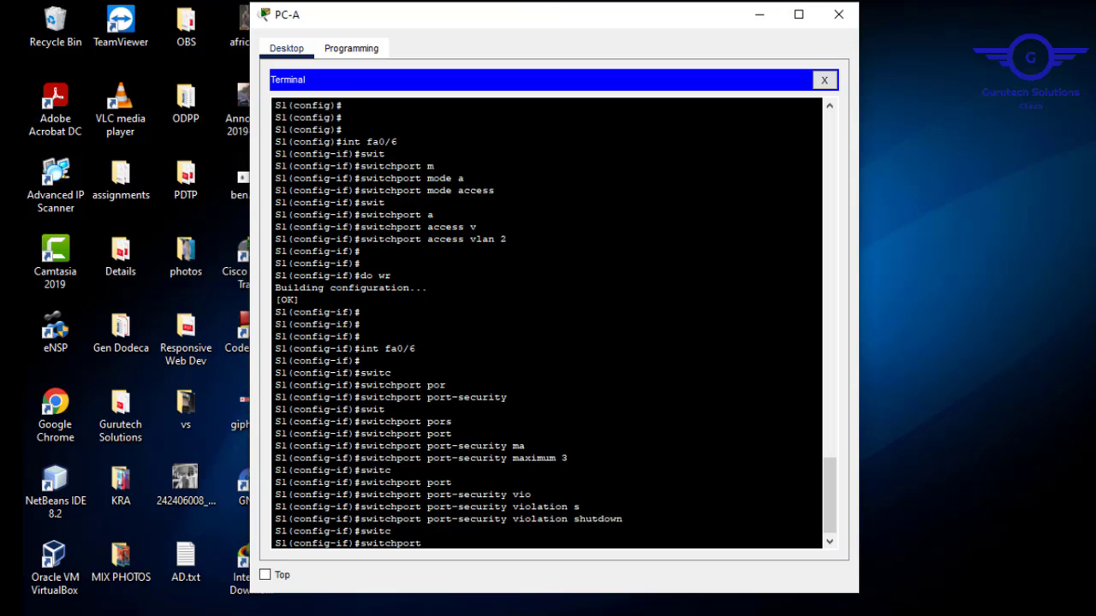
text(por)
key(Tab)
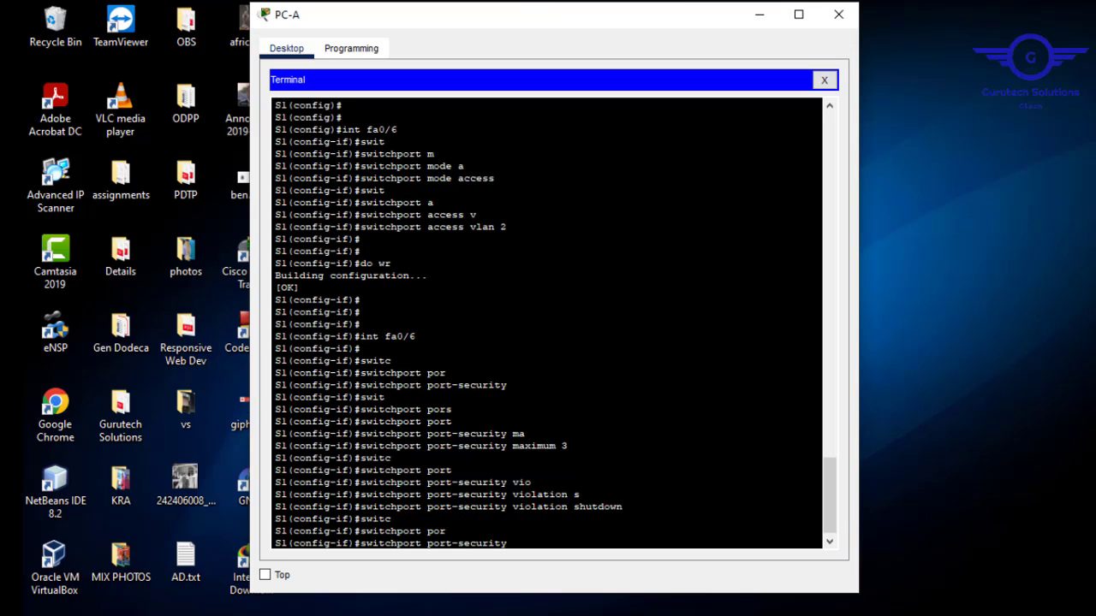
text(mac)
key(Tab)
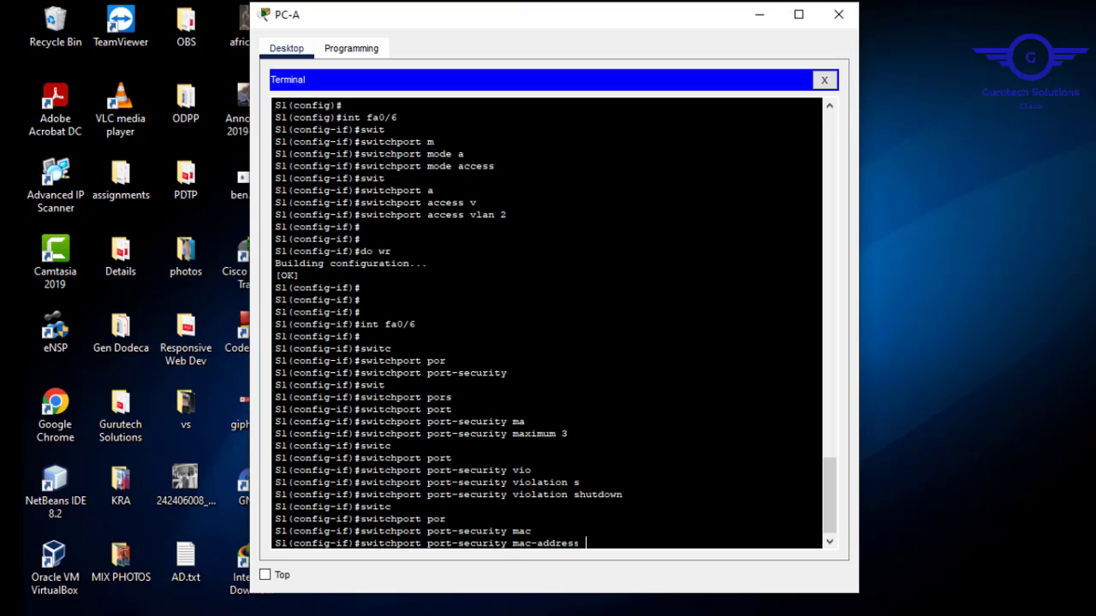
text(st)
key(Tab)
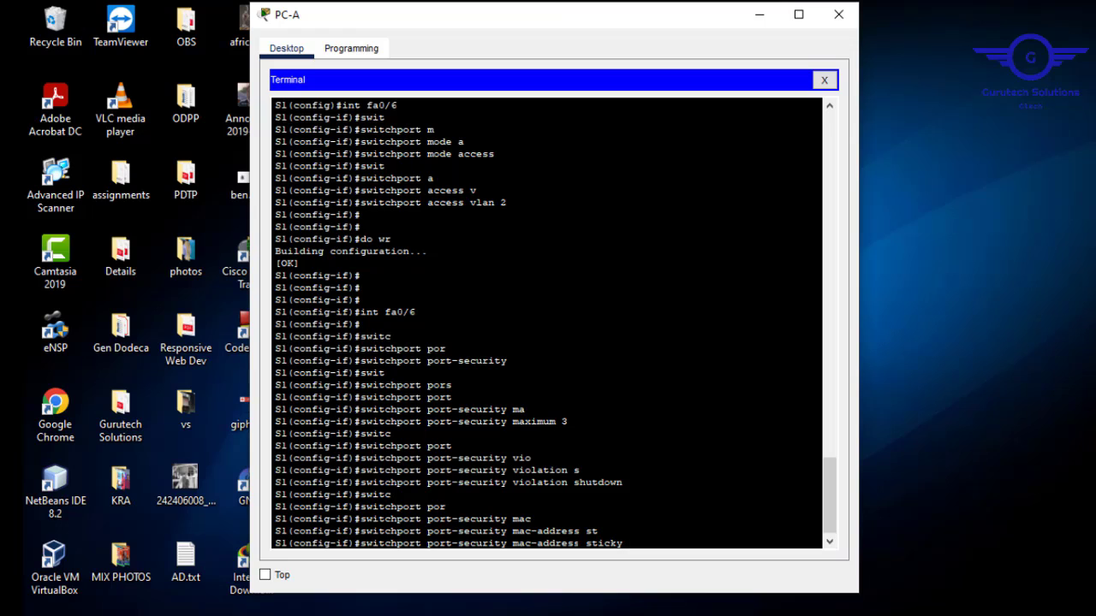
key(Return)
text(do wr)
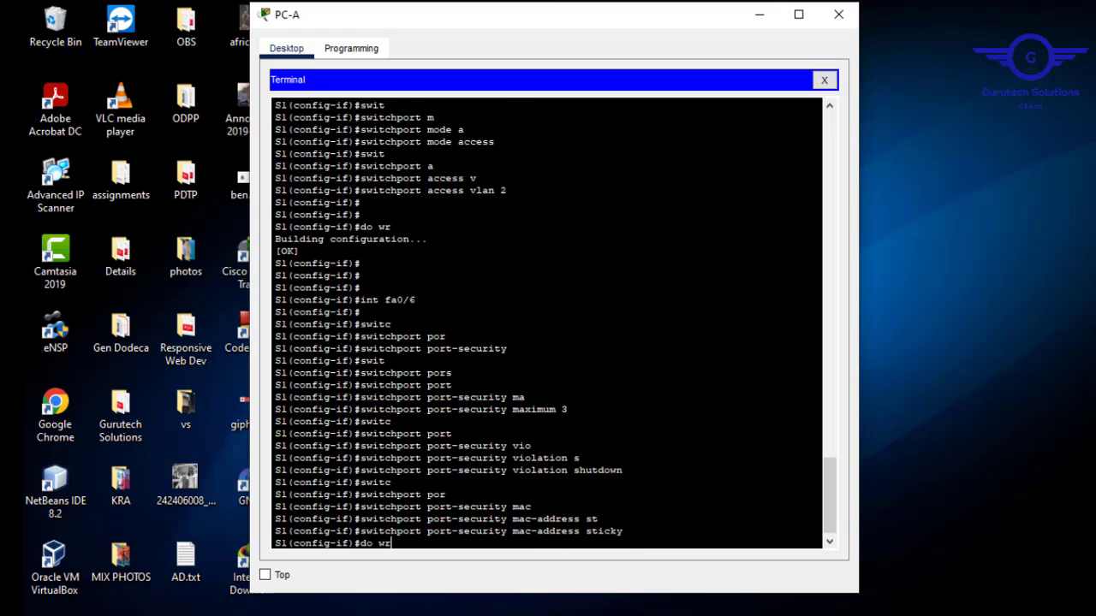
key(Return)
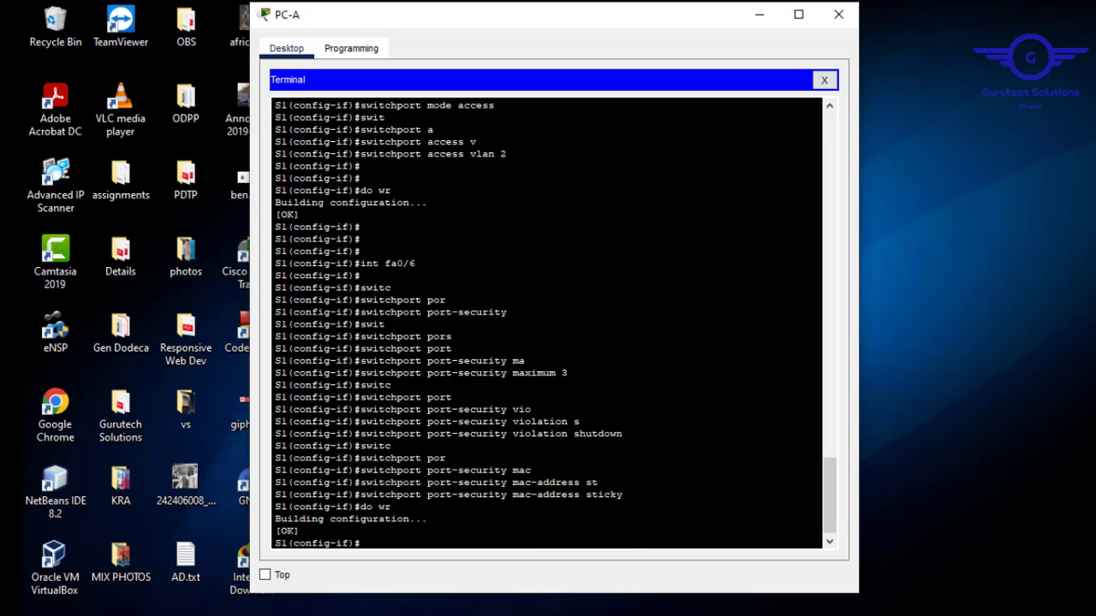
Reopen PC-A's terminal and review the Fa0/6 port-security commands entered on S1.
mouse_move(395, 615)
click(356, 591)
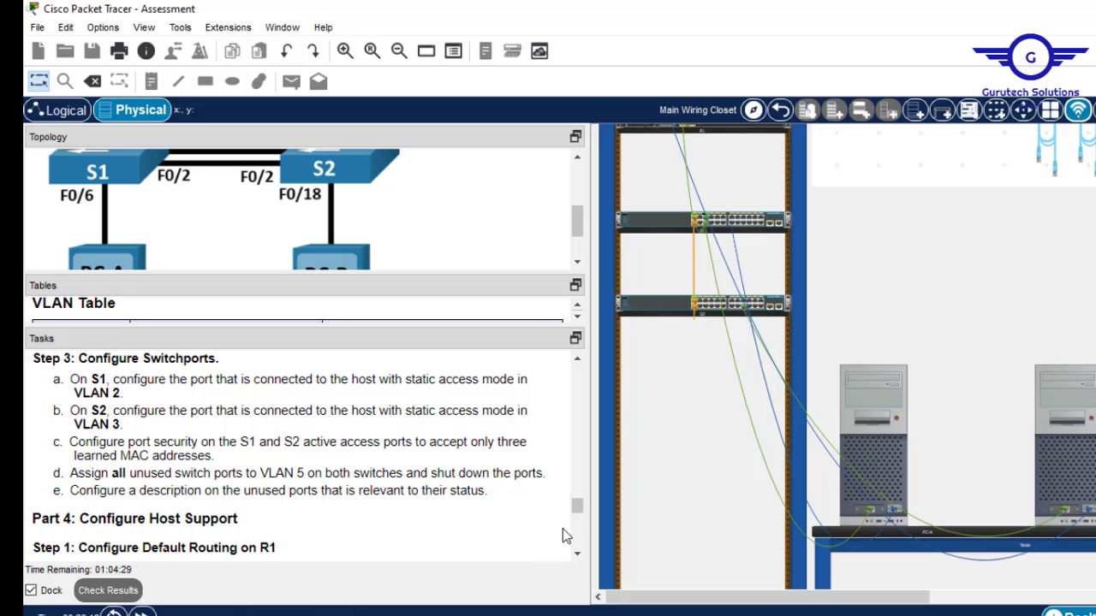
click(884, 425)
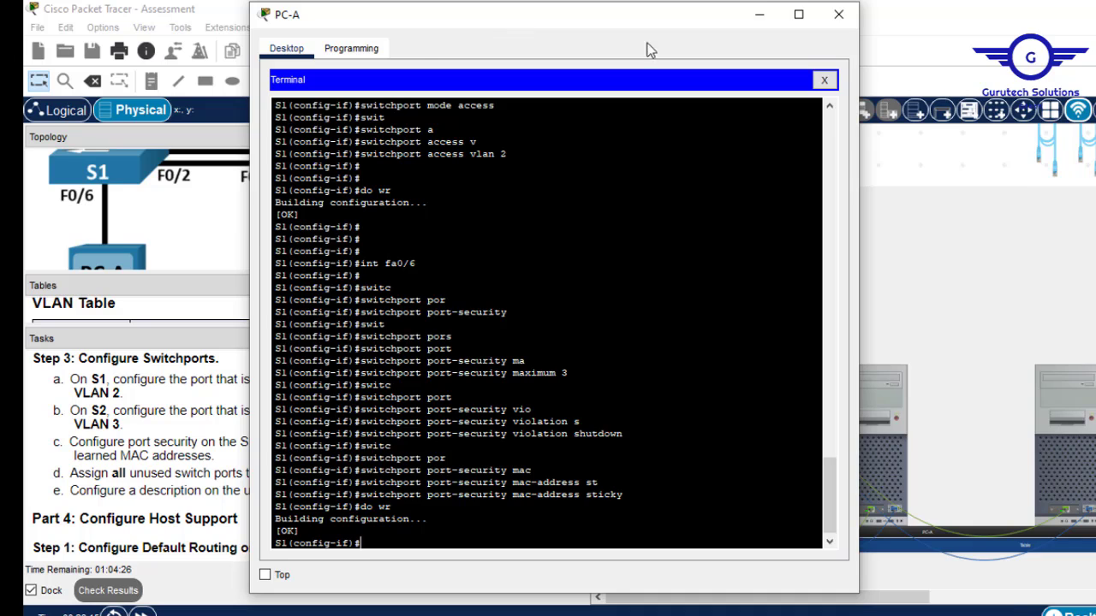
drag(518, 21, 513, 556)
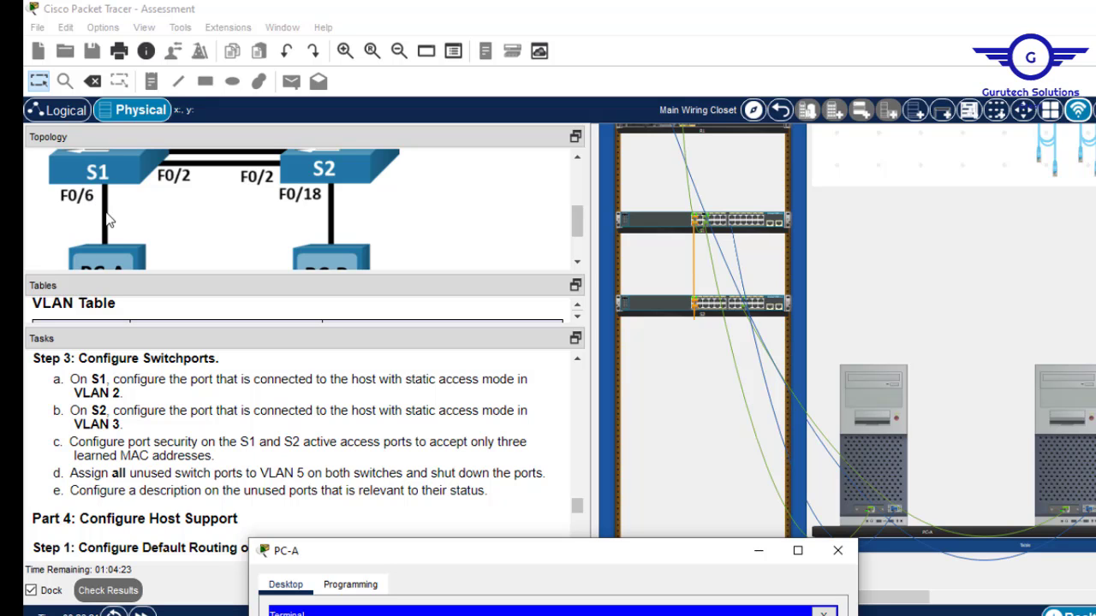
drag(542, 553, 578, 73)
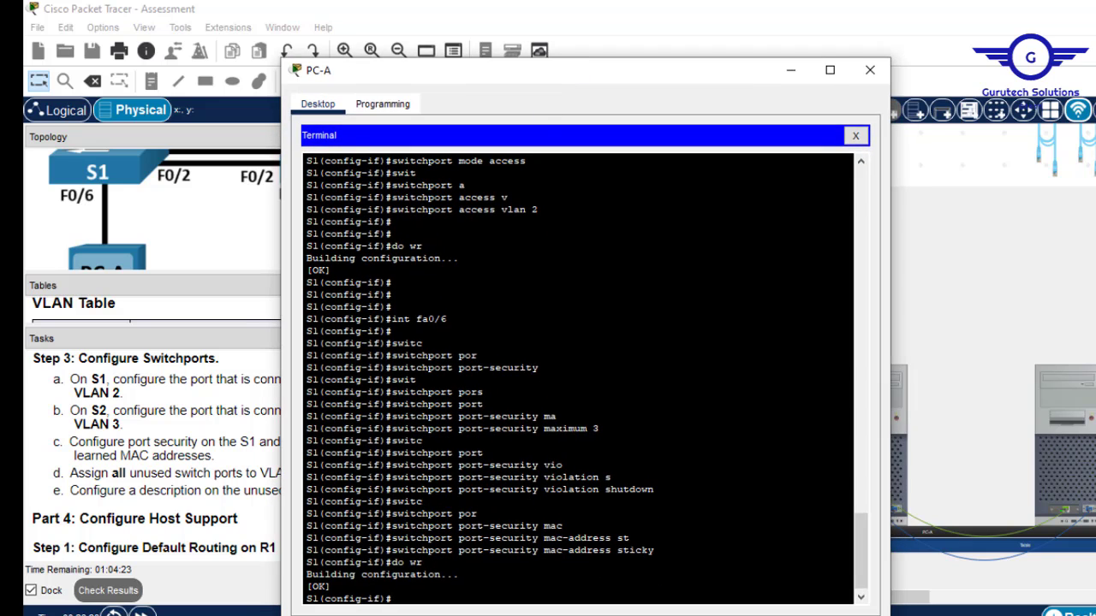
drag(447, 319, 402, 318)
drag(416, 379, 396, 355)
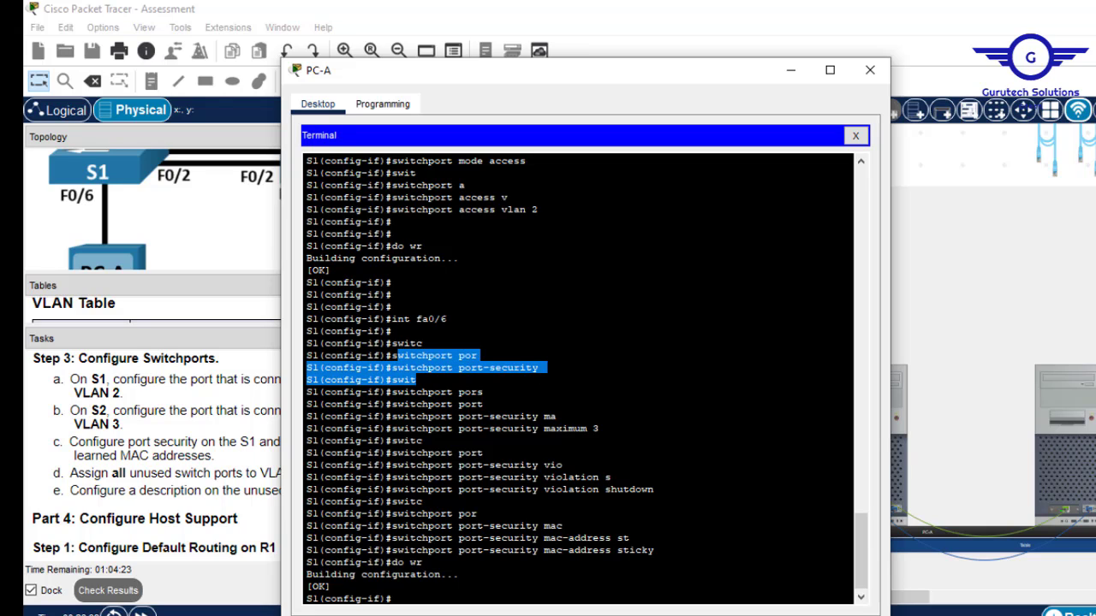
drag(423, 440, 596, 428)
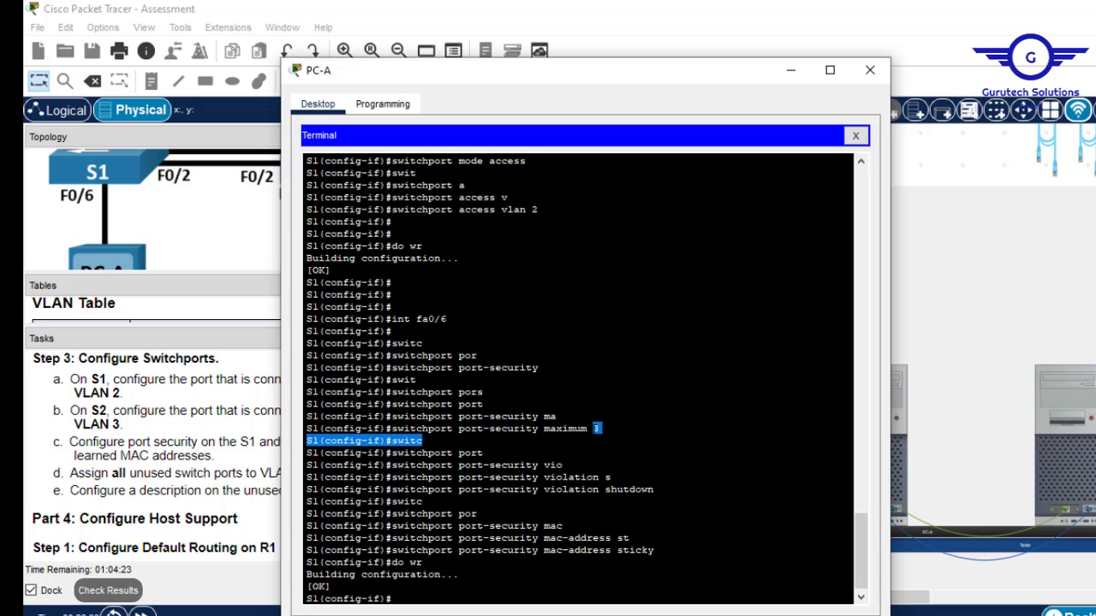
drag(659, 489, 622, 489)
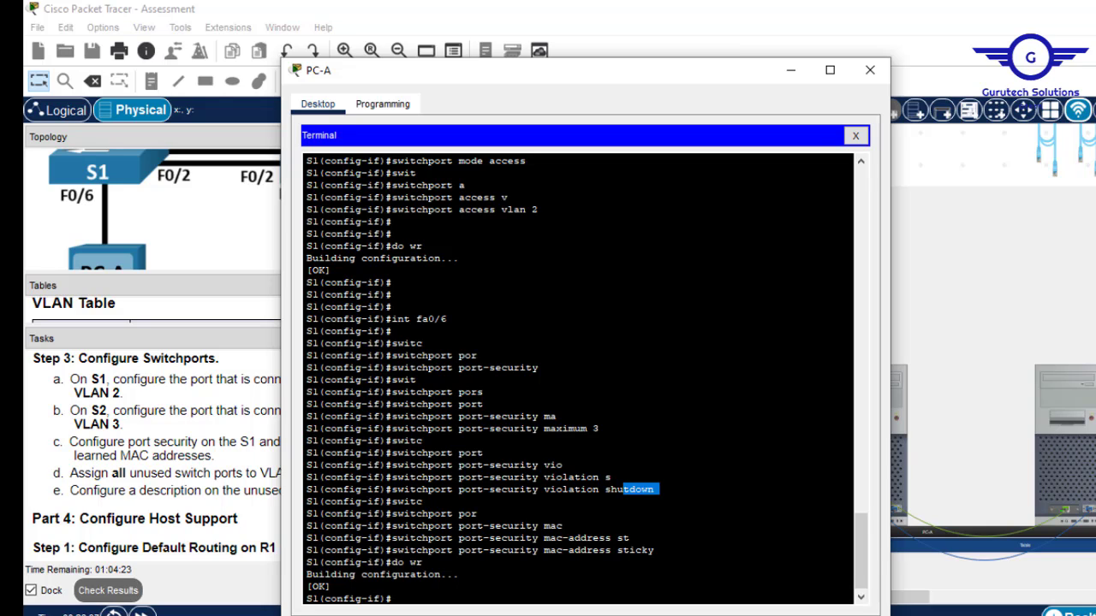
drag(605, 549, 423, 562)
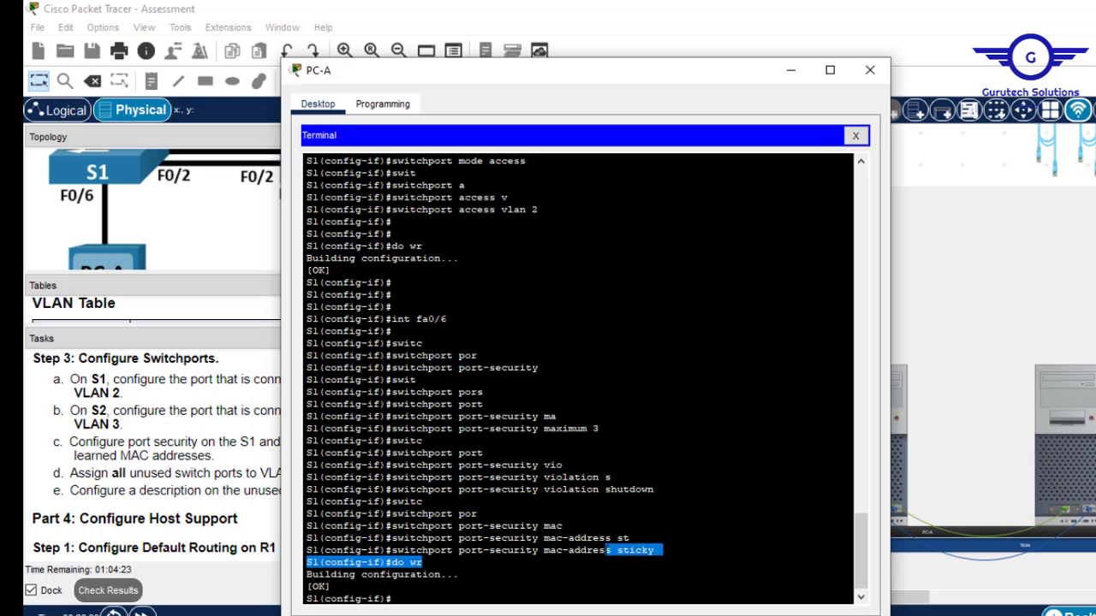
After rereading the tasks, exit S1's interface configuration back to global config.
click(176, 486)
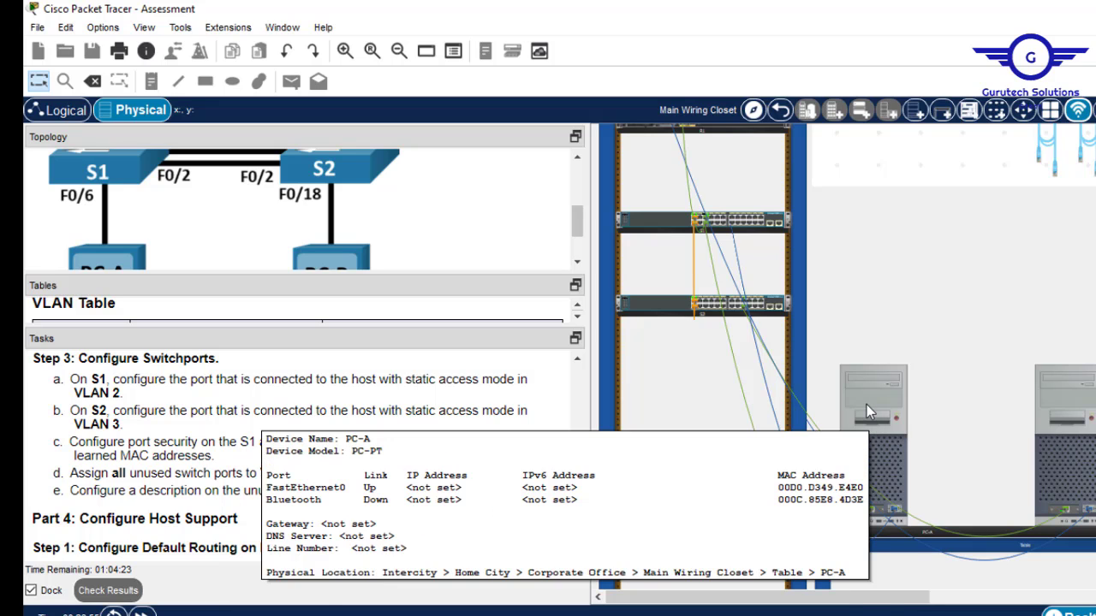
click(866, 404)
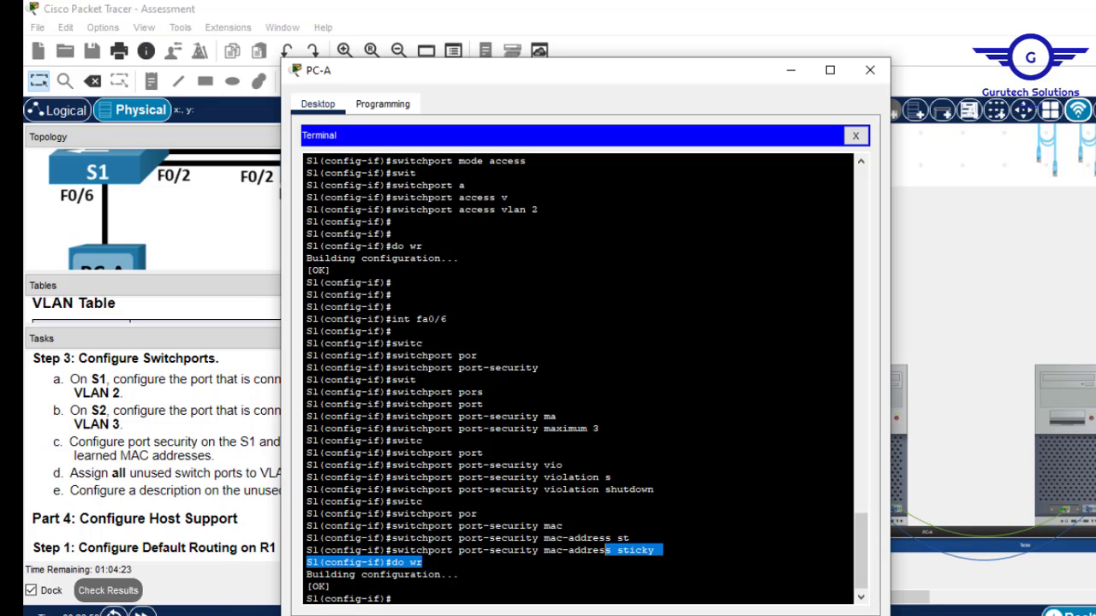
key(Return)
key(Return)
key(Return)
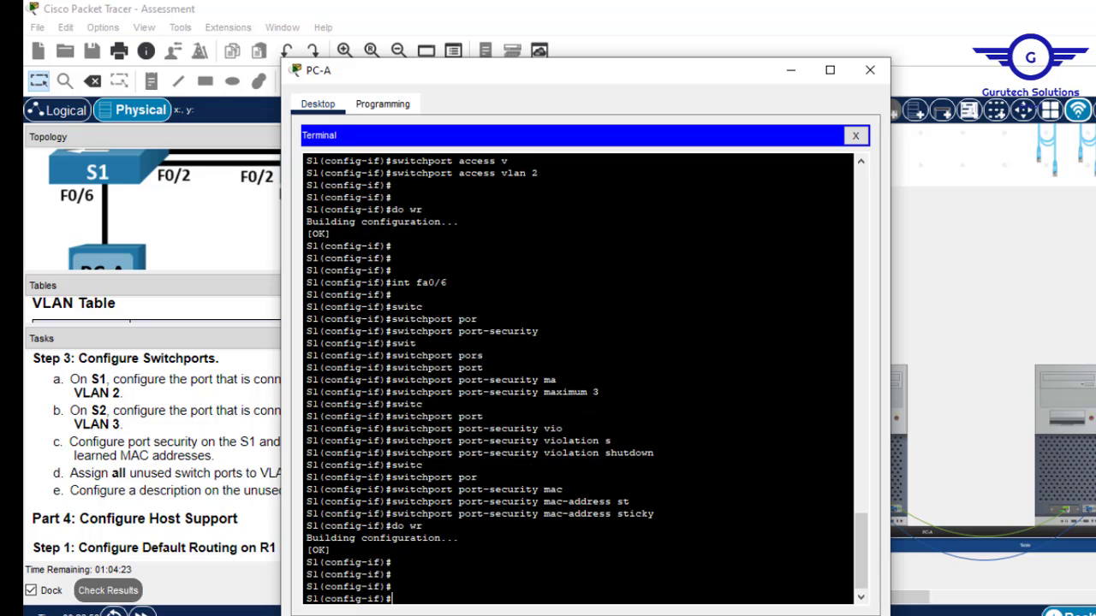
text(ex)
key(Return)
key(Return)
key(Return)
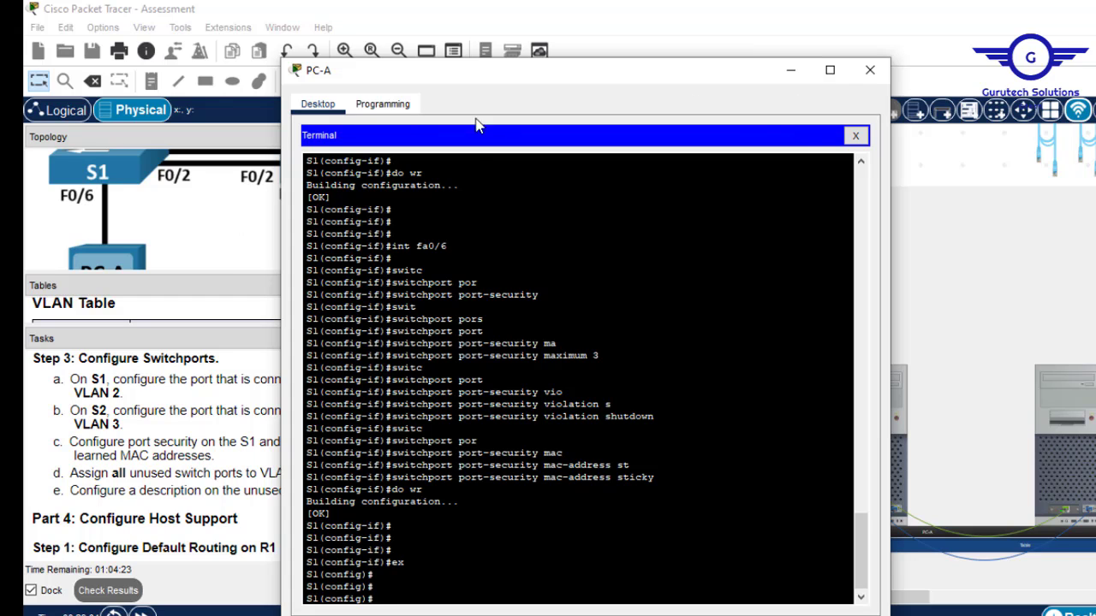
Check the topology in the workspace and return to PC-A's terminal.
click(202, 260)
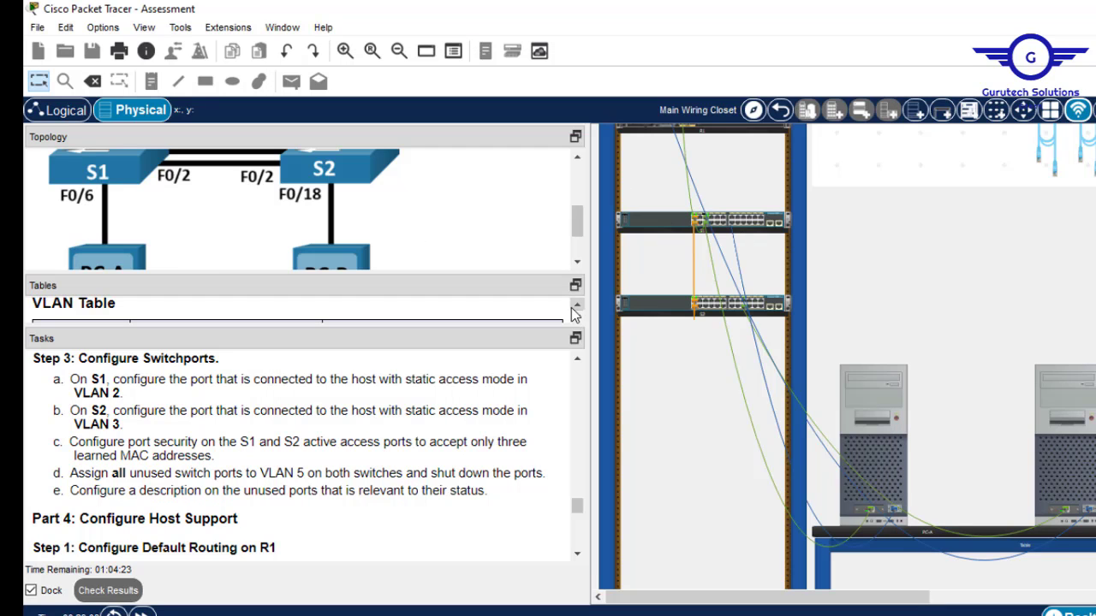
drag(579, 233, 579, 209)
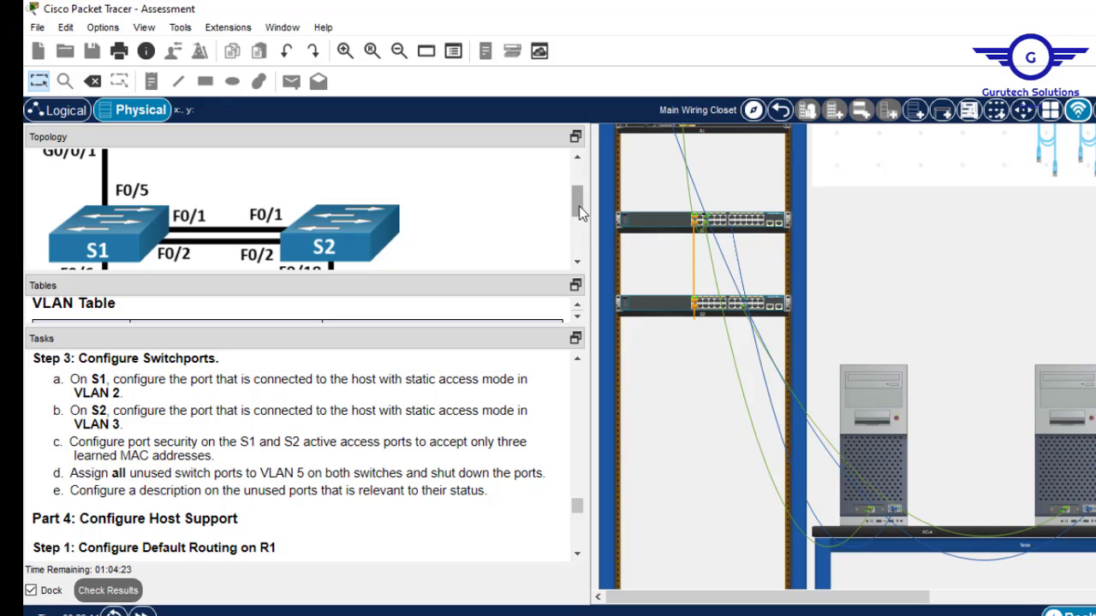
drag(579, 206, 578, 224)
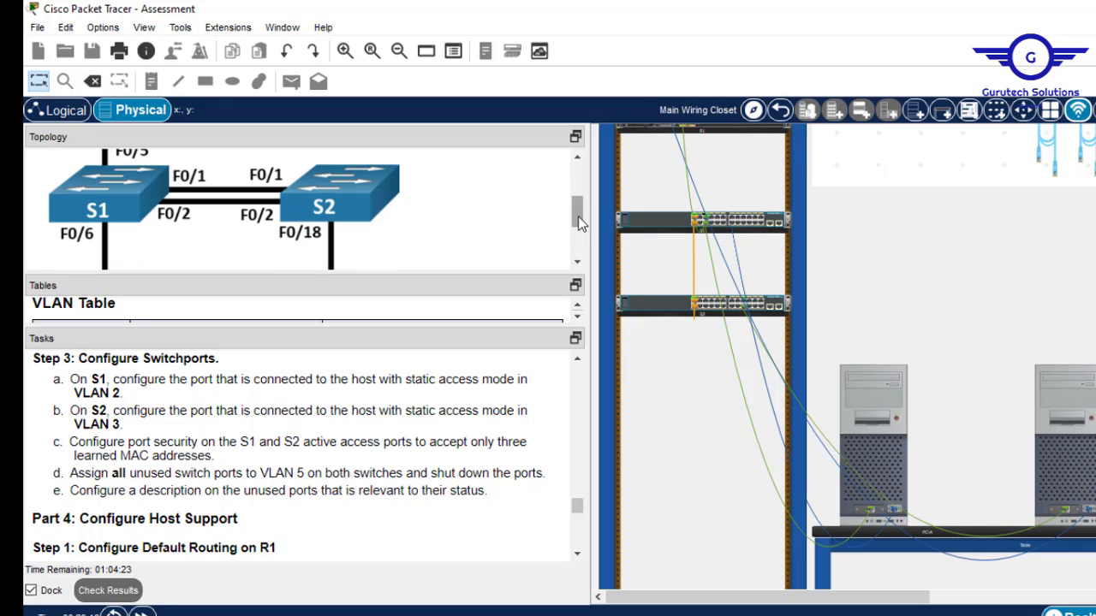
click(882, 411)
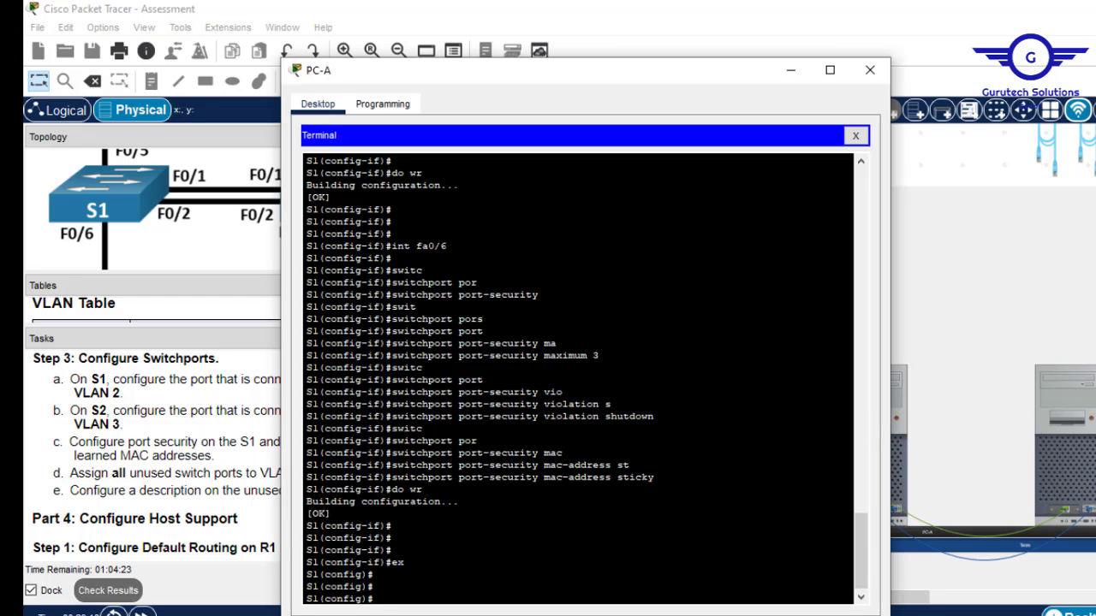
Drop the unfinished interface range command and page S1's startup-config to the end with do sh start.
key(Return)
key(Return)
text(int ra)
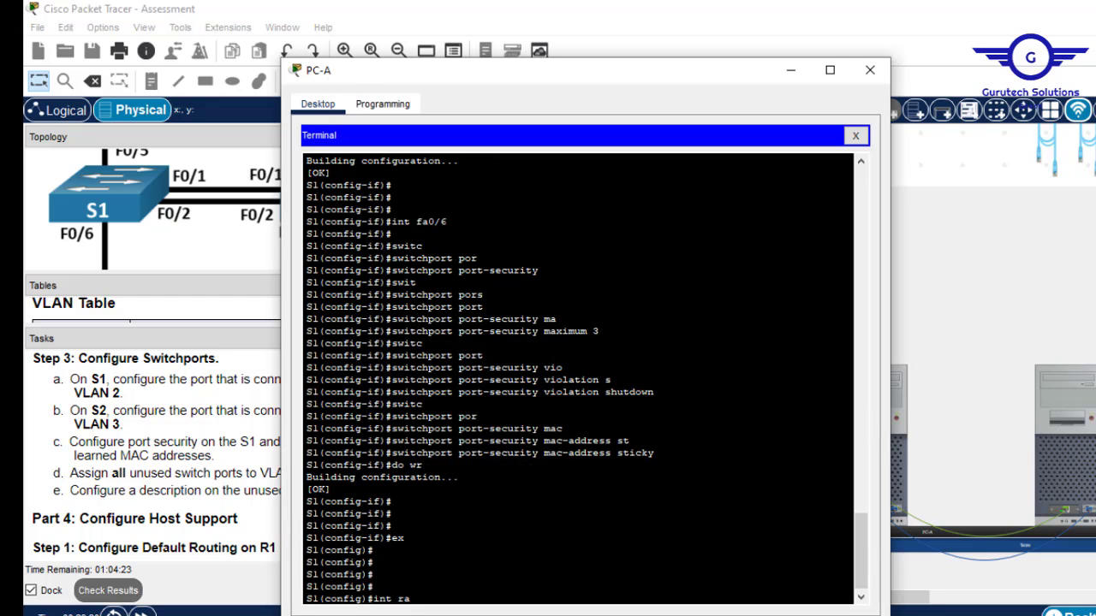
text(nge fa0/3-4, fa0/)
text(-24)
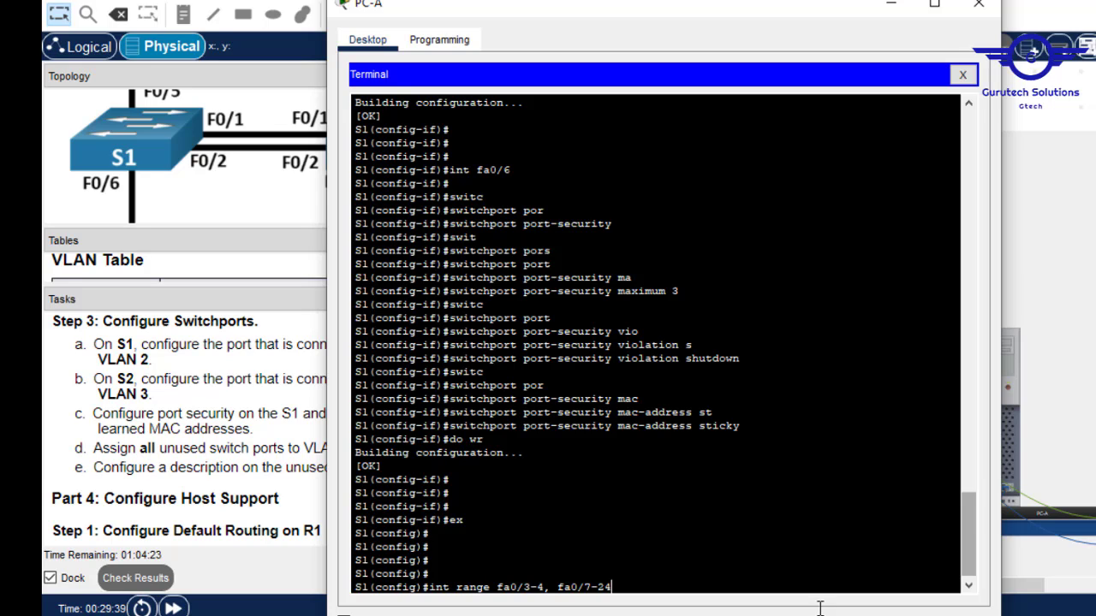
key(BackSpace)
key(BackSpace)
key(BackSpace)
key(BackSpace)
key(BackSpace)
key(BackSpace)
key(BackSpace)
key(BackSpace)
key(BackSpace)
key(BackSpace)
key(BackSpace)
key(BackSpace)
key(BackSpace)
key(BackSpace)
key(BackSpace)
key(BackSpace)
key(BackSpace)
key(BackSpace)
key(BackSpace)
key(BackSpace)
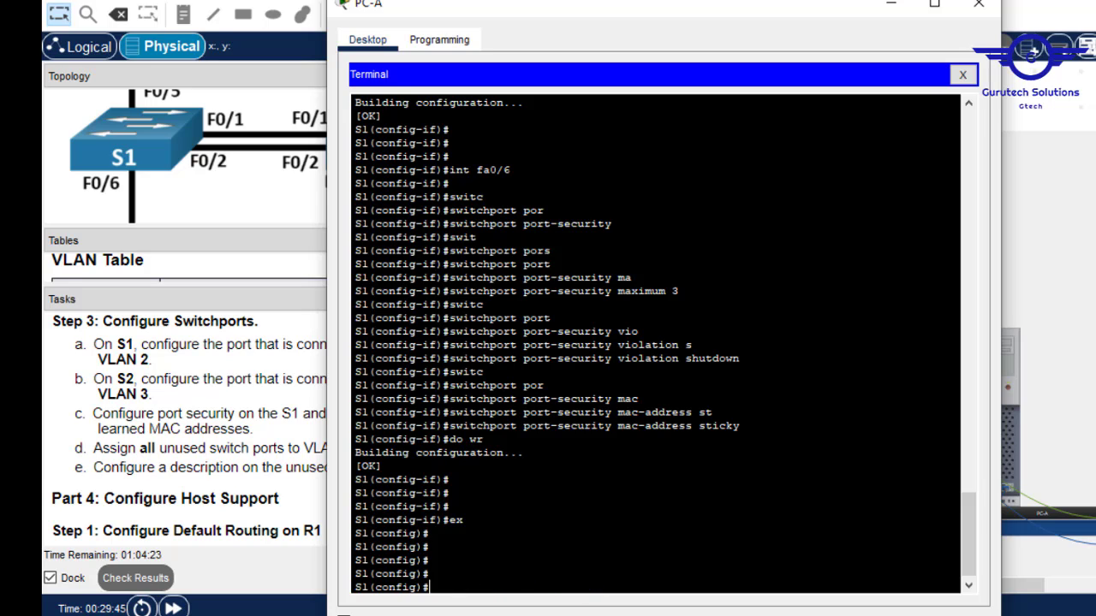
text(do sh start)
key(Return)
key(Return)
key(Return)
key(Return)
key(Return)
key(Return)
key(Return)
key(Return)
key(Return)
key(Return)
key(Return)
key(Return)
key(Return)
key(Return)
key(Return)
key(Return)
key(Return)
key(Return)
key(Return)
key(Return)
key(Return)
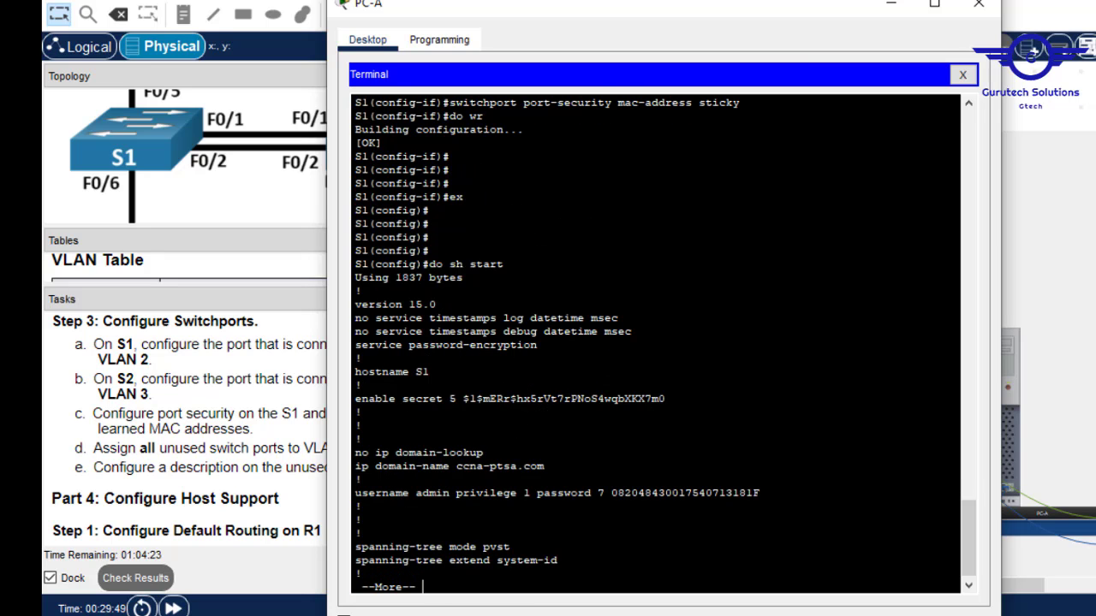
key(Return)
key(Return)
key(Return)
key(Return)
key(Return)
key(Return)
key(Return)
key(Return)
key(Return)
key(Return)
key(Return)
key(Return)
key(Return)
key(Return)
key(Return)
key(Return)
key(Return)
key(Return)
key(Return)
key(Return)
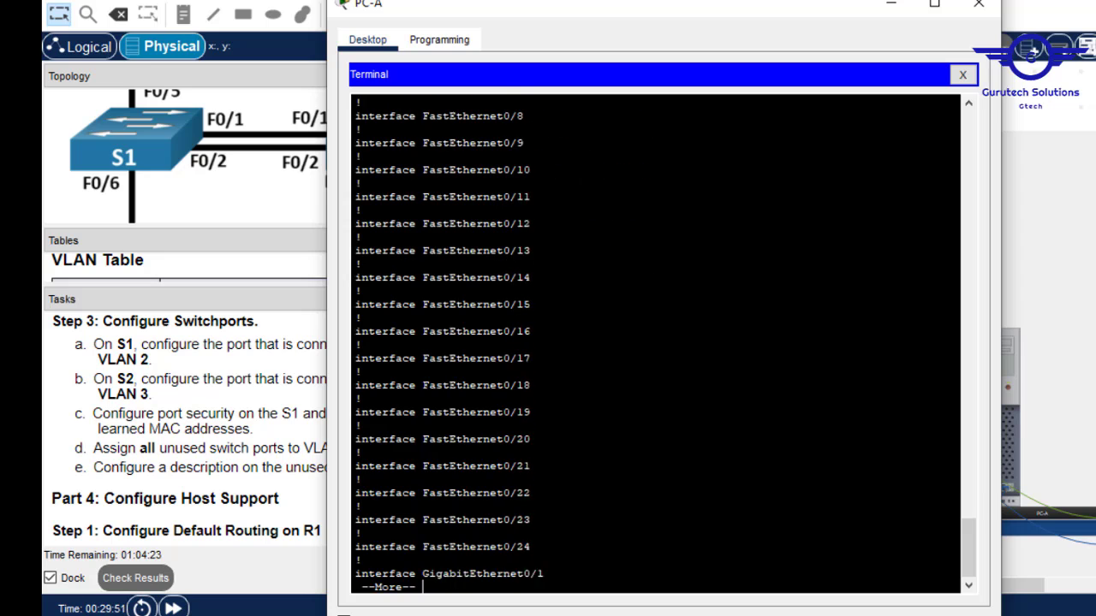
key(Return)
key(Return)
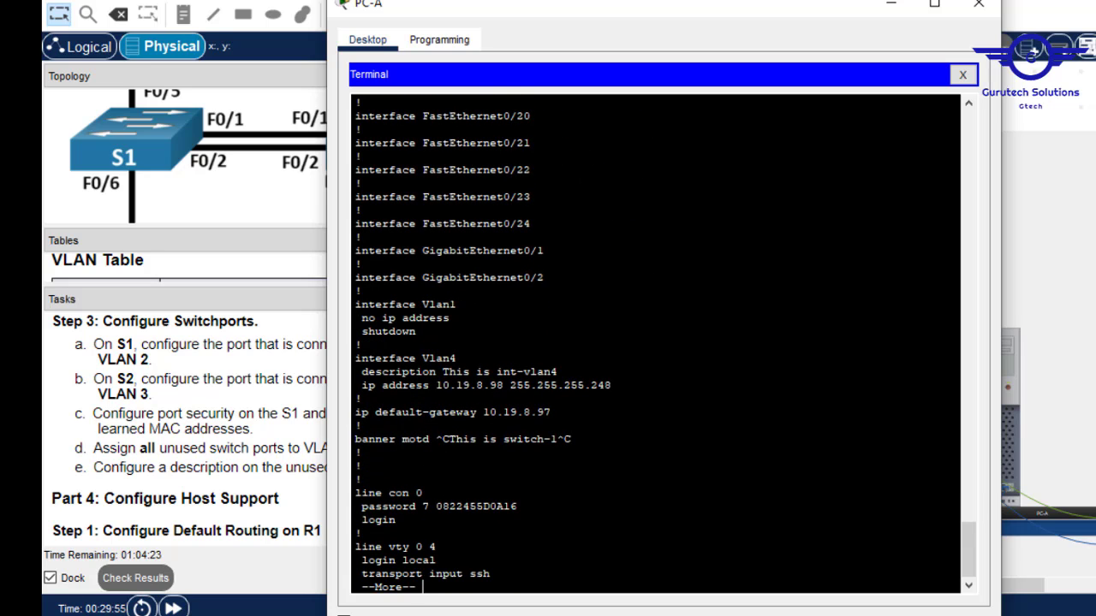
drag(544, 277, 351, 250)
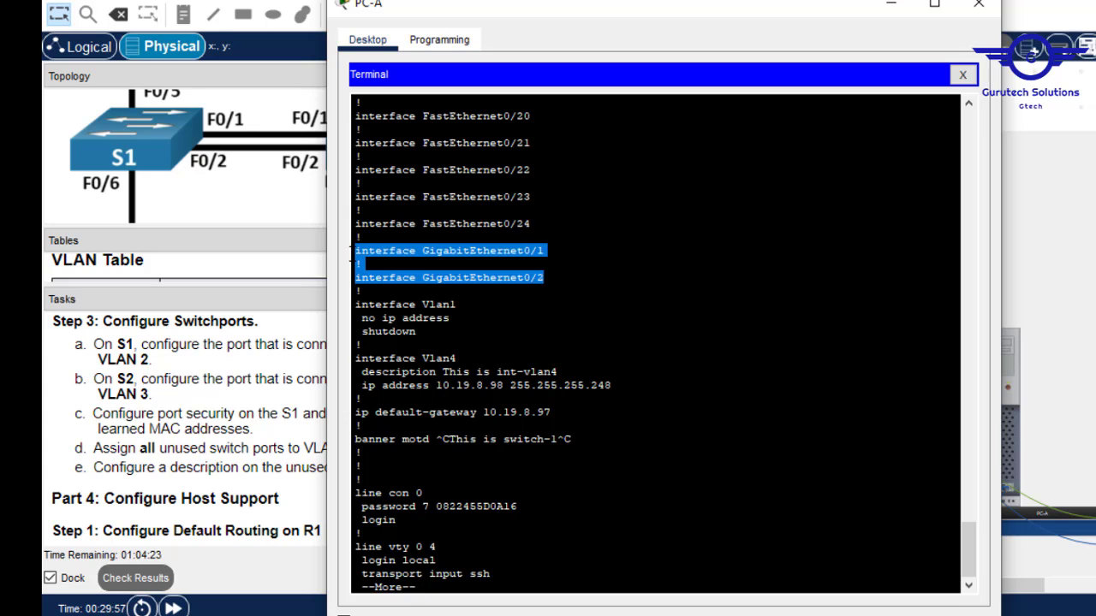
key(Return)
key(Return)
key(Return)
key(Return)
key(Return)
key(Return)
key(Return)
key(Return)
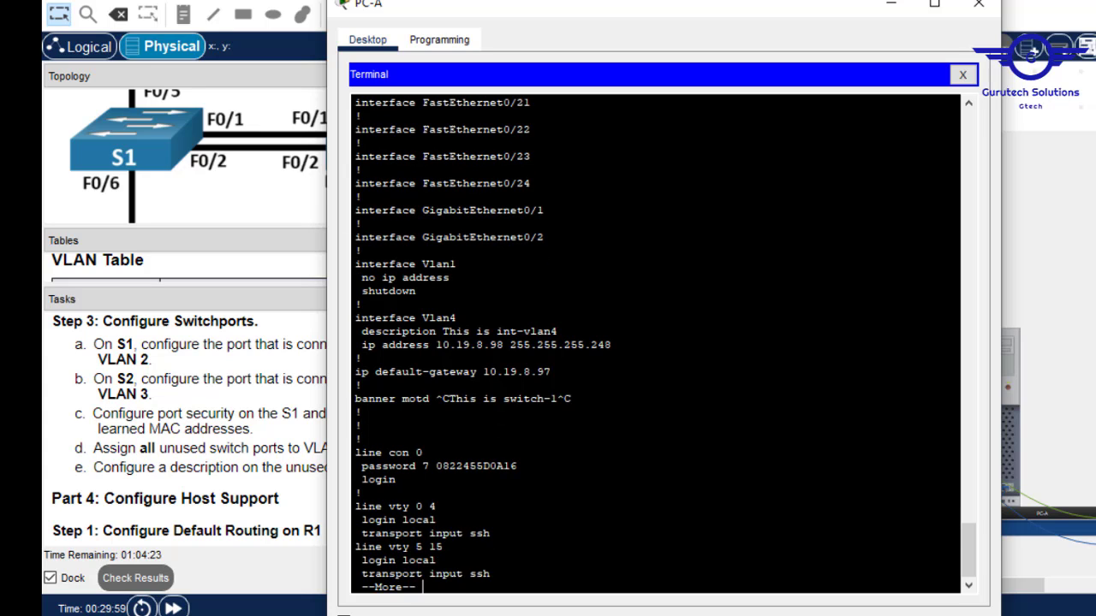
key(Return)
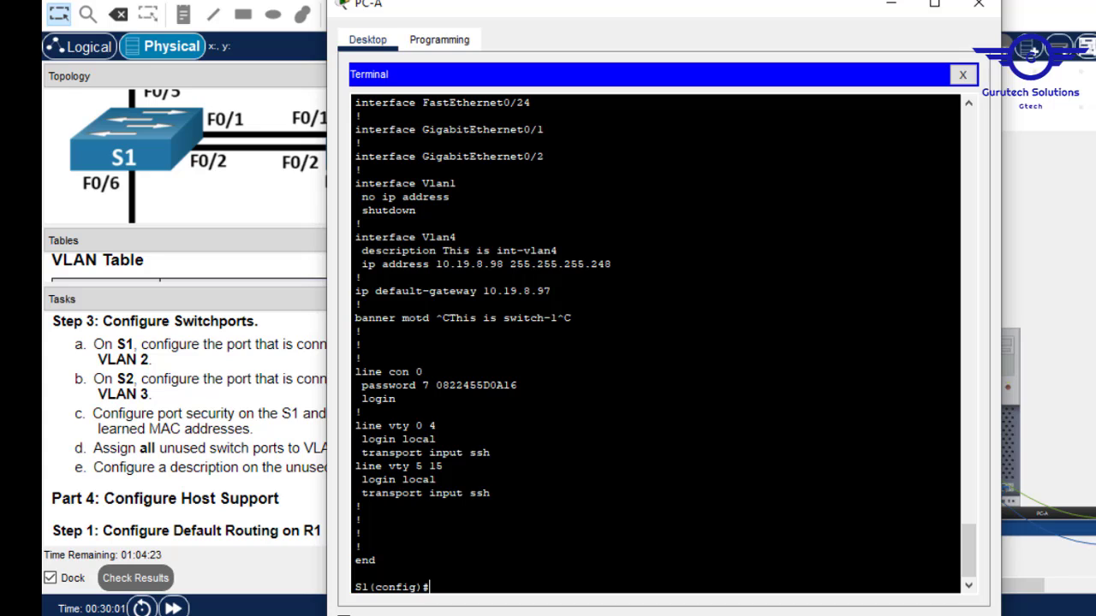
Select range fa0/3-4, fa0/7-24, gig0/1-2 and describe it 'Unused ports'.
text(int range fa0/3-4)
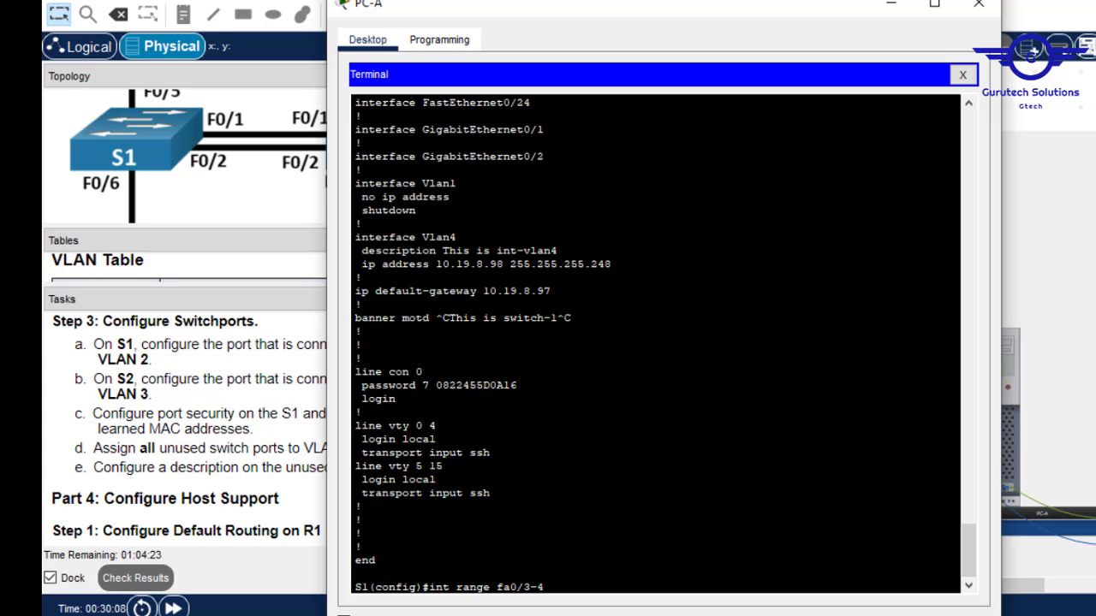
text(, fa0)
text(.)
text(/7-)
text(24)
text(, gig0)
text(/1-2)
key(Return)
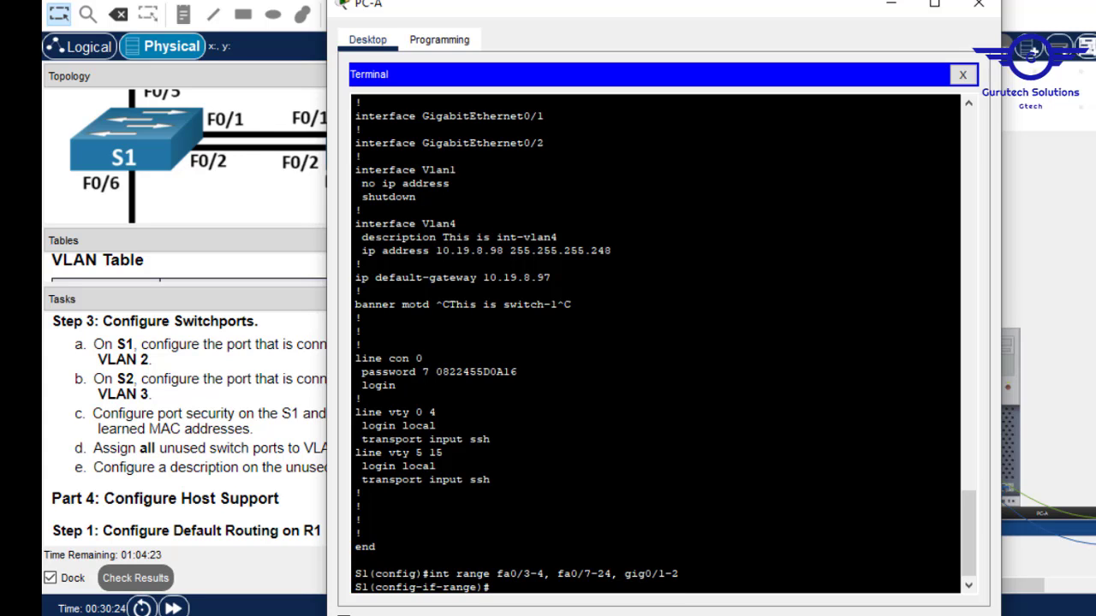
text(desc)
key(Tab)
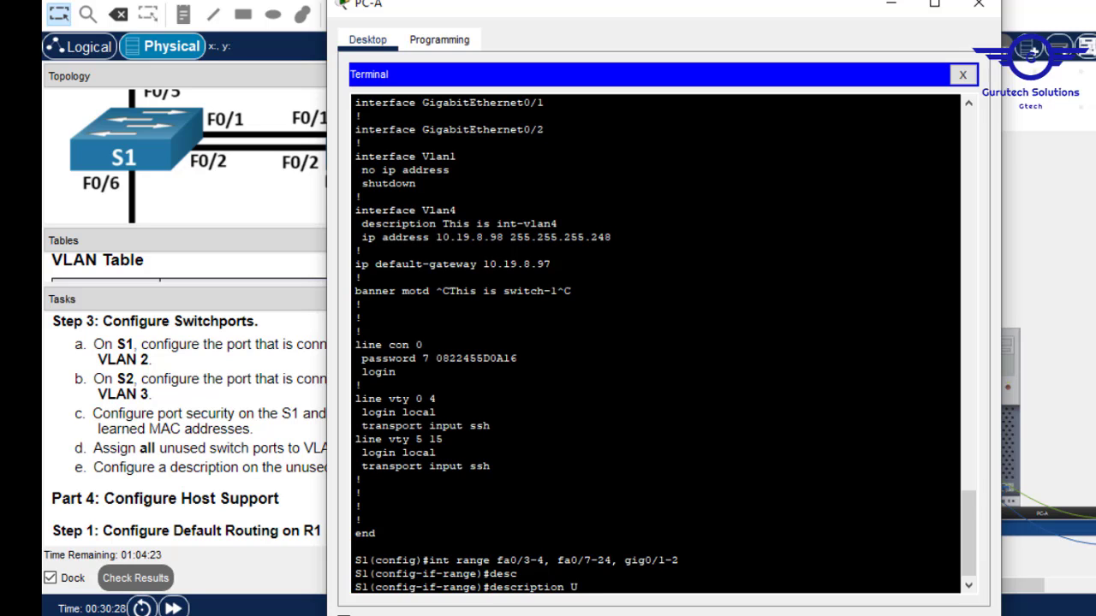
text(Unused ports)
key(Return)
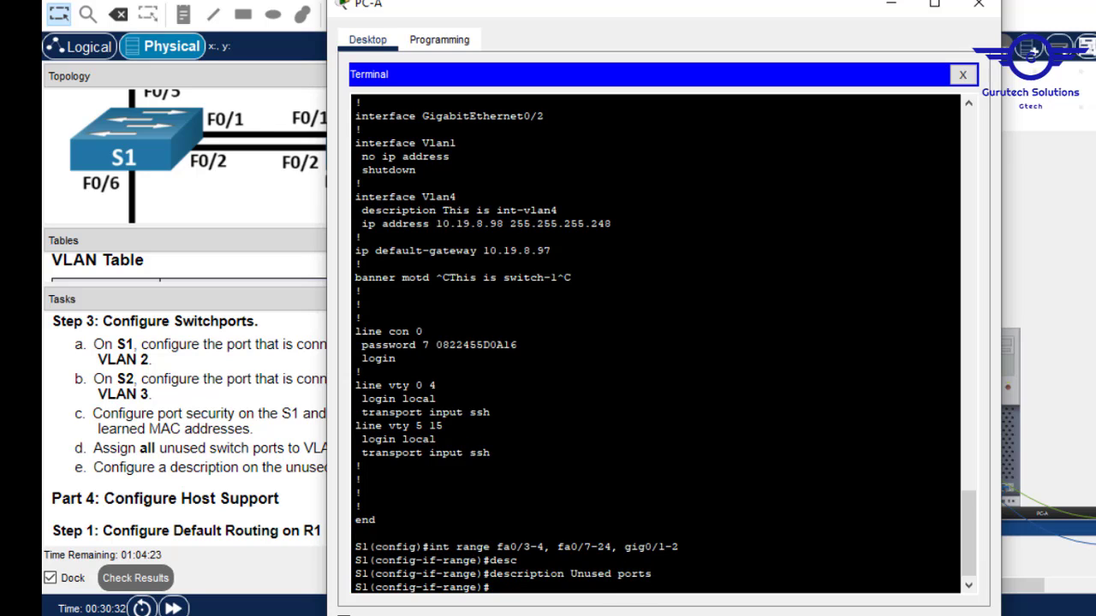
Set the unused port range to switchport mode access.
text(switc)
key(Tab)
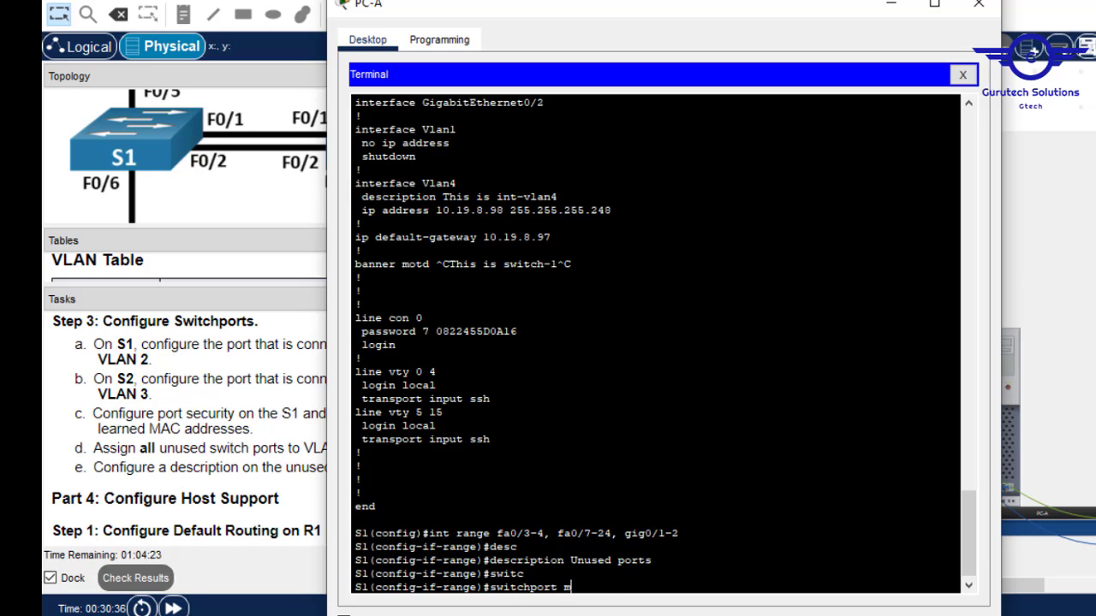
text(m)
key(Tab)
text(ac)
key(Tab)
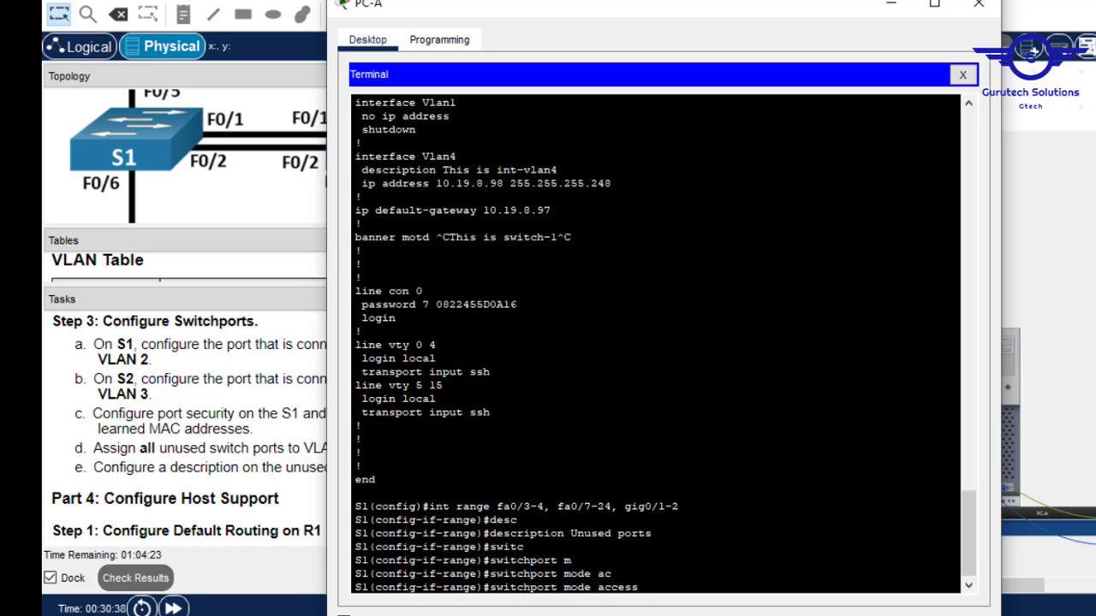
key(Return)
Assign the unused ports to access VLAN 5.
text(switc)
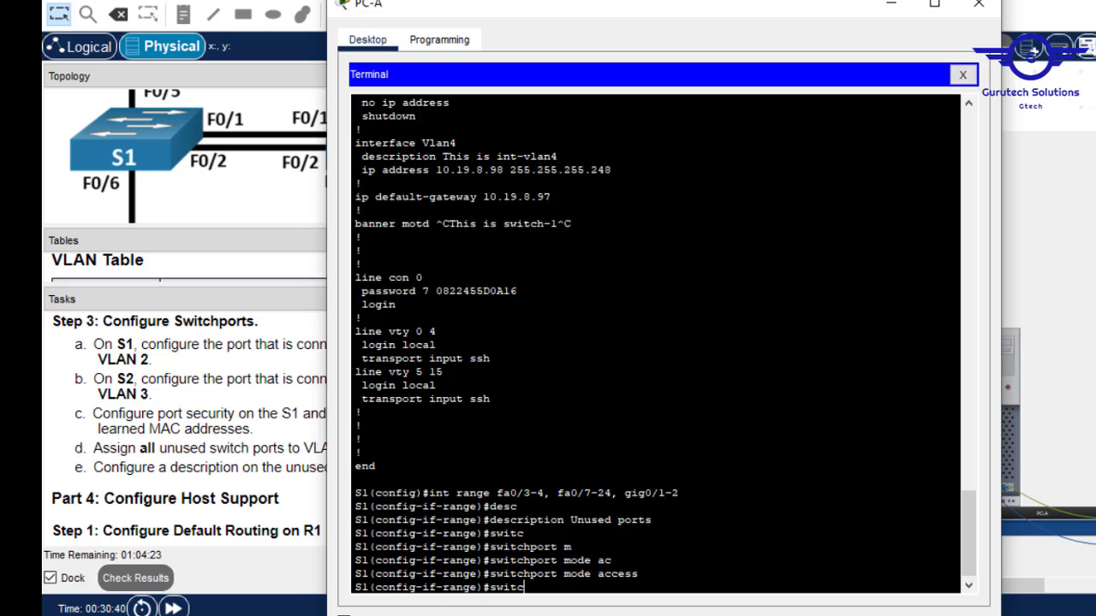
key(Tab)
text(acc)
key(Tab)
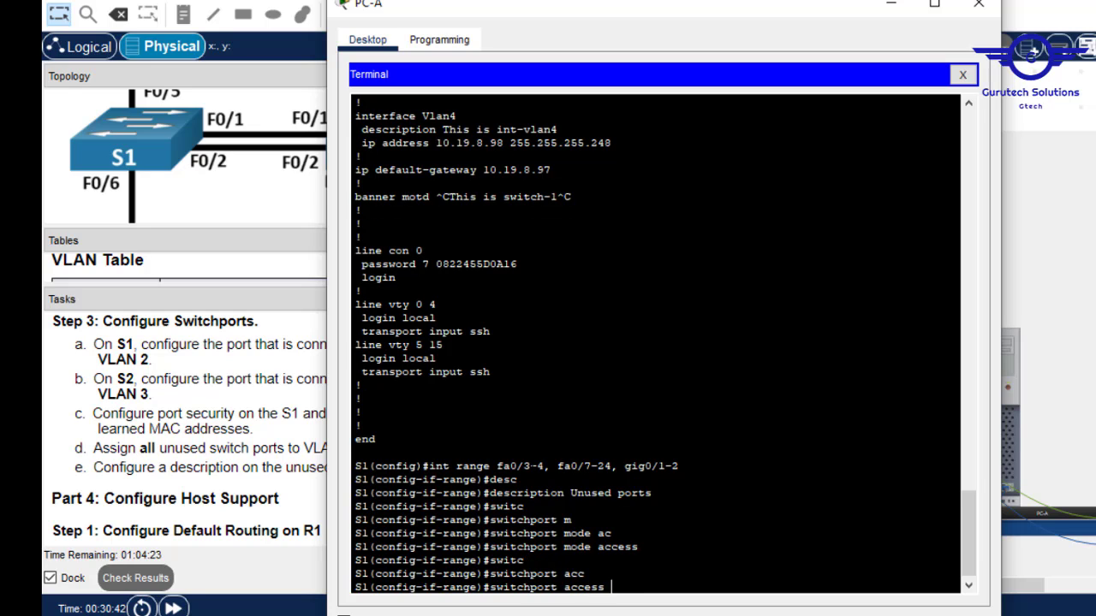
text(v)
key(Tab)
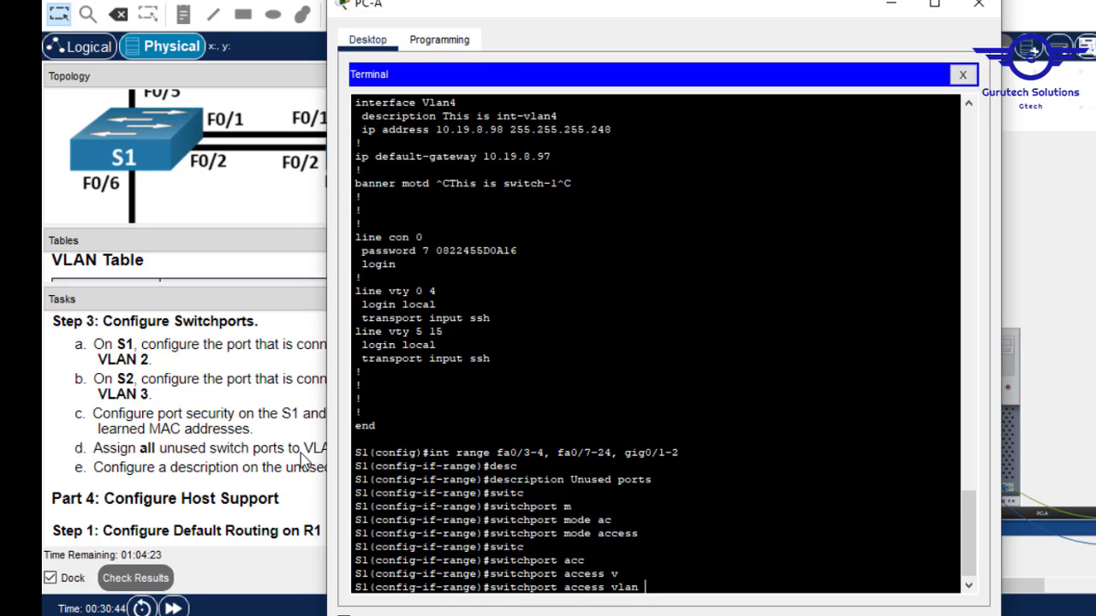
drag(574, 13, 756, 13)
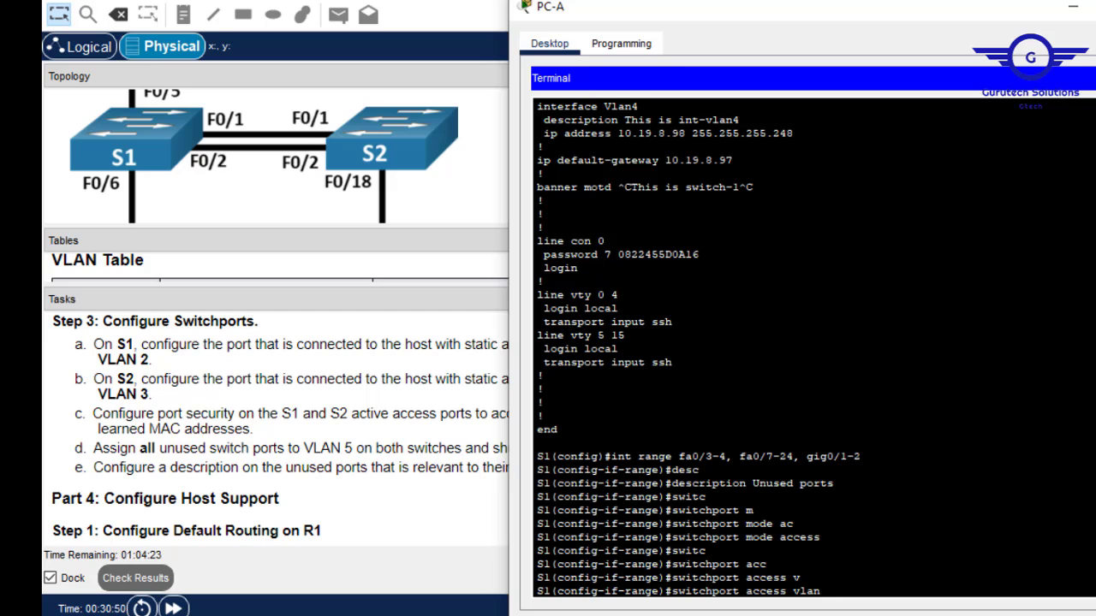
text(5)
key(Return)
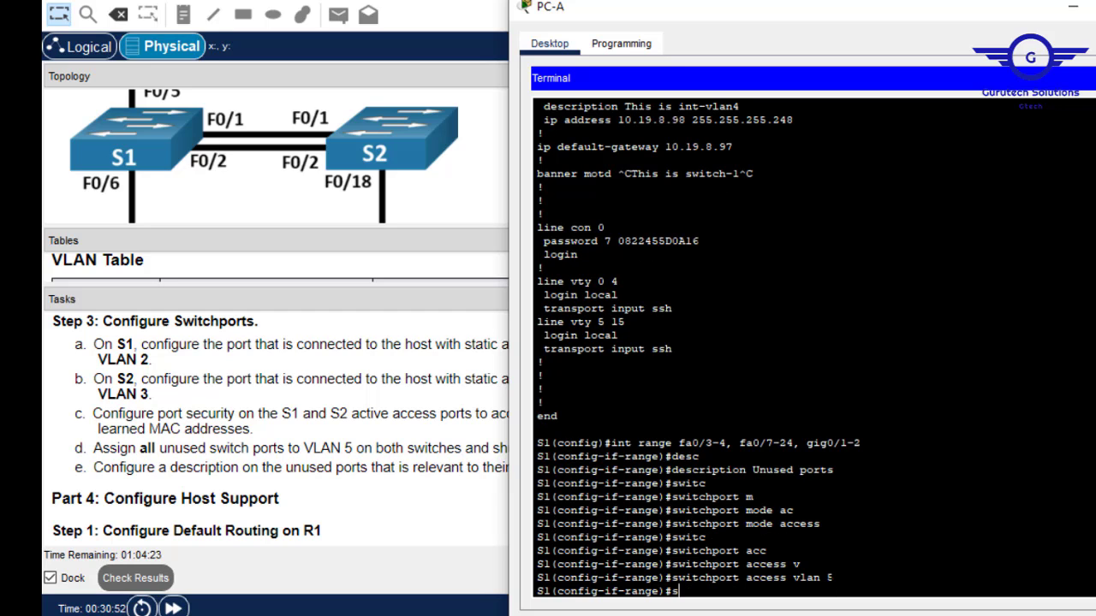
Shut down the unused ports, exit the range, and save with do wr.
text(shut)
key(Tab)
key(Return)
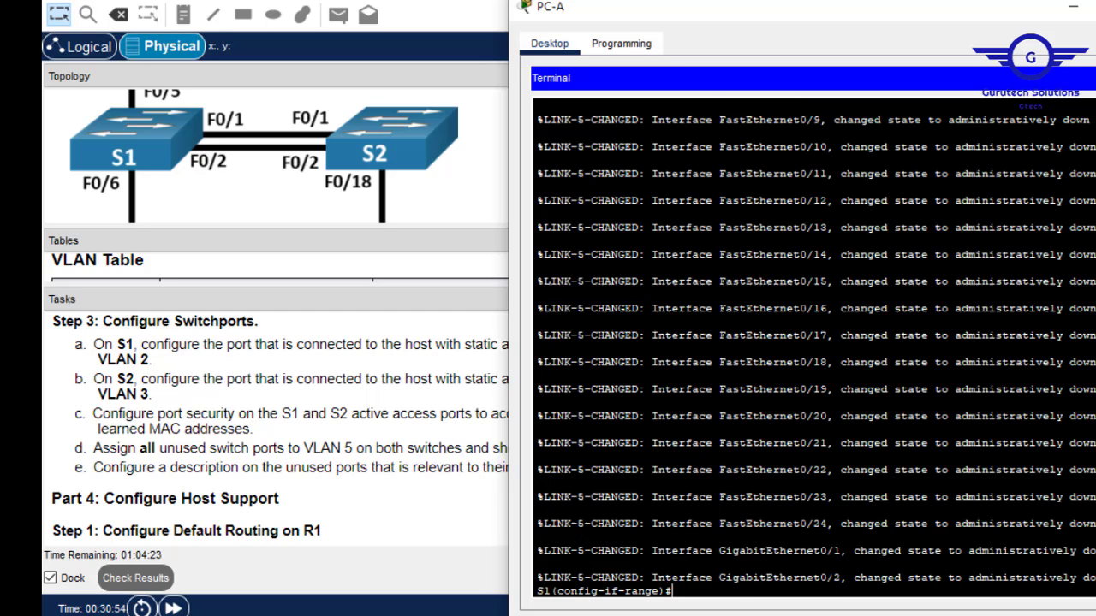
key(Return)
key(Return)
text(ex)
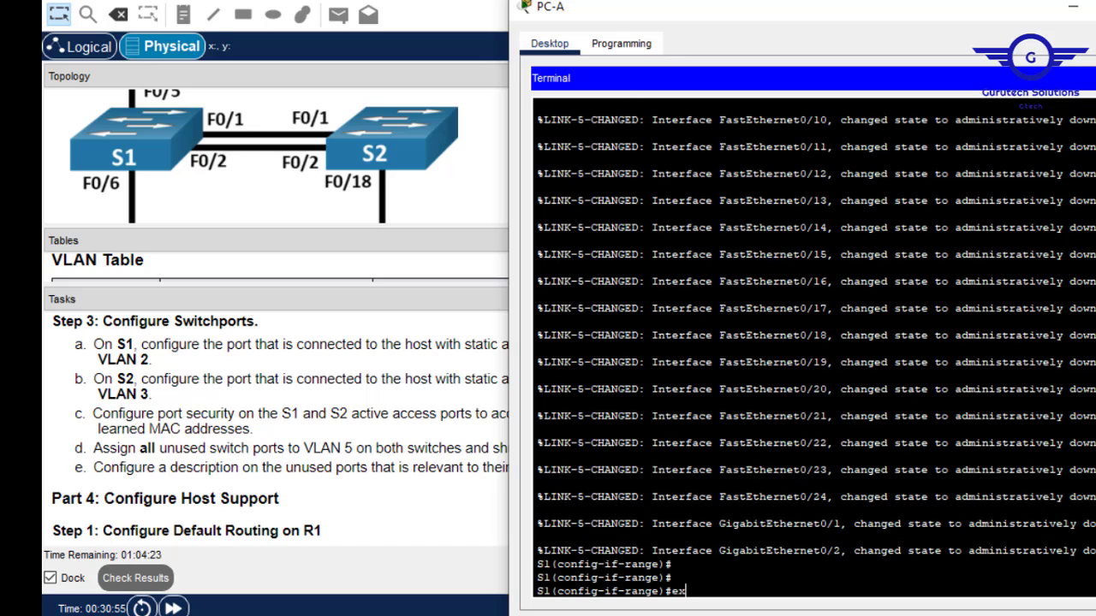
key(Return)
key(Return)
key(Return)
text(do wr)
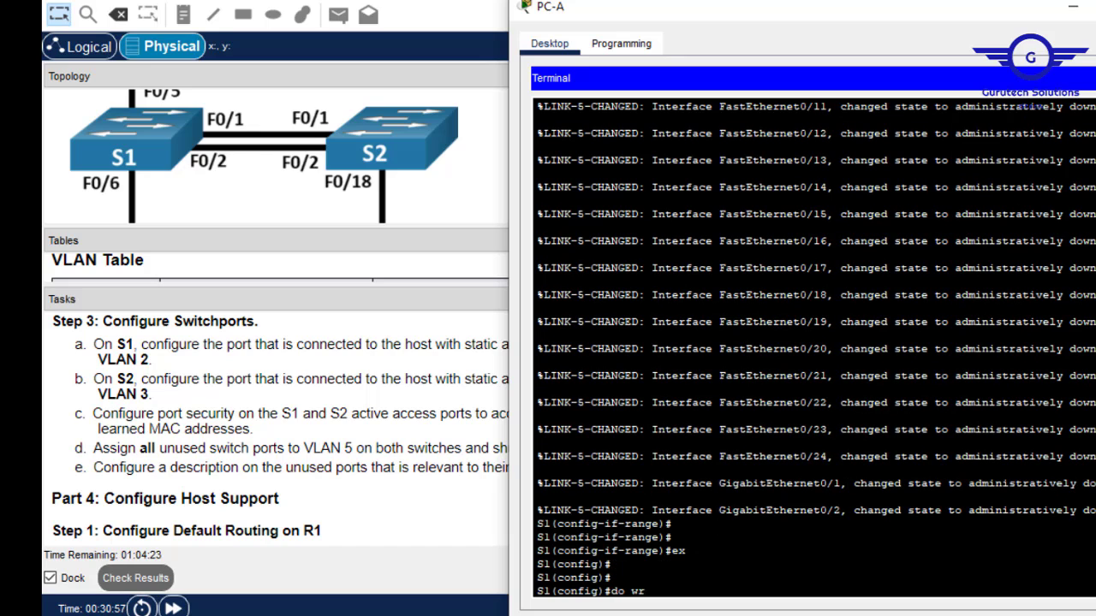
key(Return)
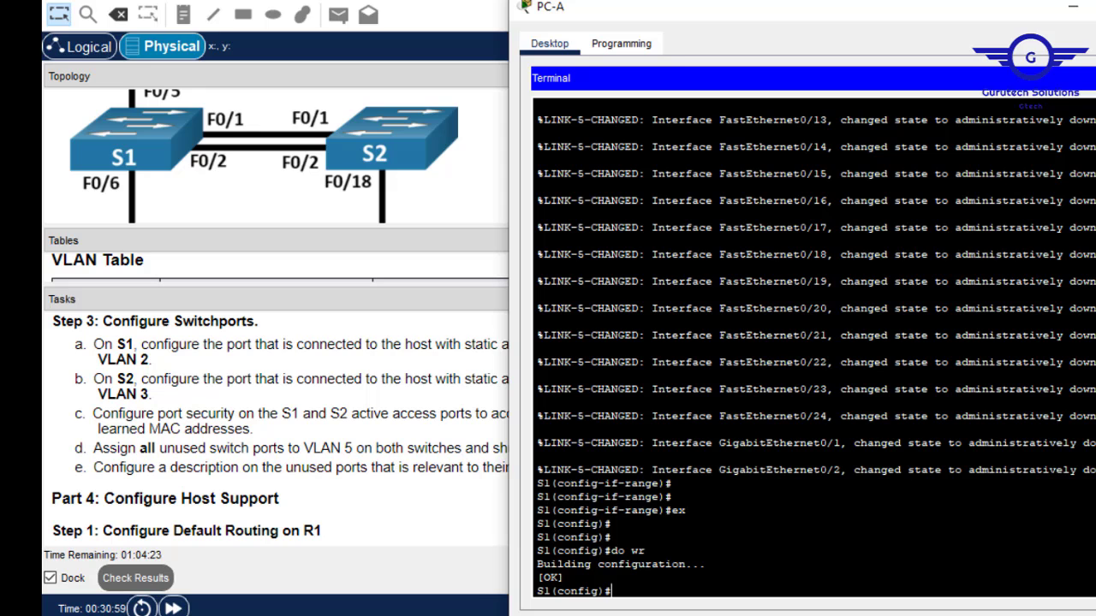
Close PC-A's terminal, inspect both switches' rear panels, and move the console cable toward the bottom switch.
click(496, 339)
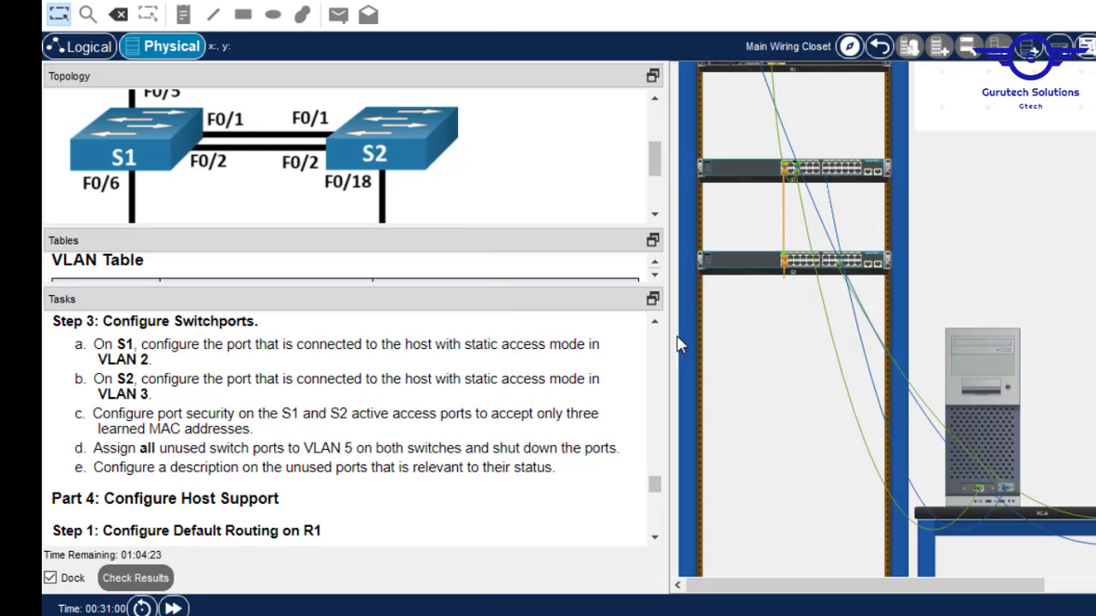
right_click(846, 171)
click(895, 211)
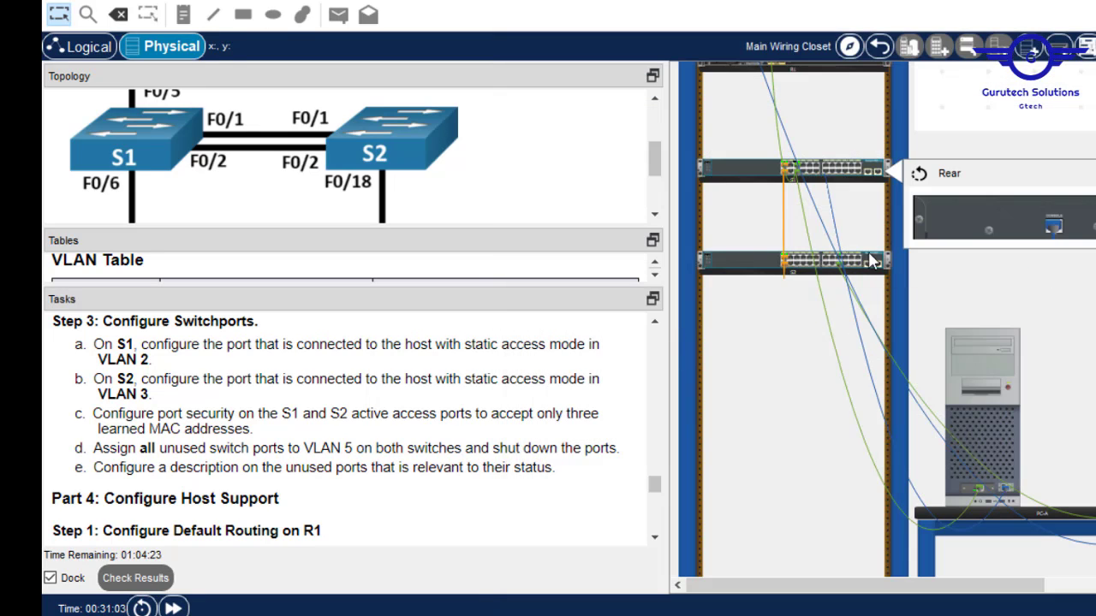
right_click(873, 261)
click(897, 293)
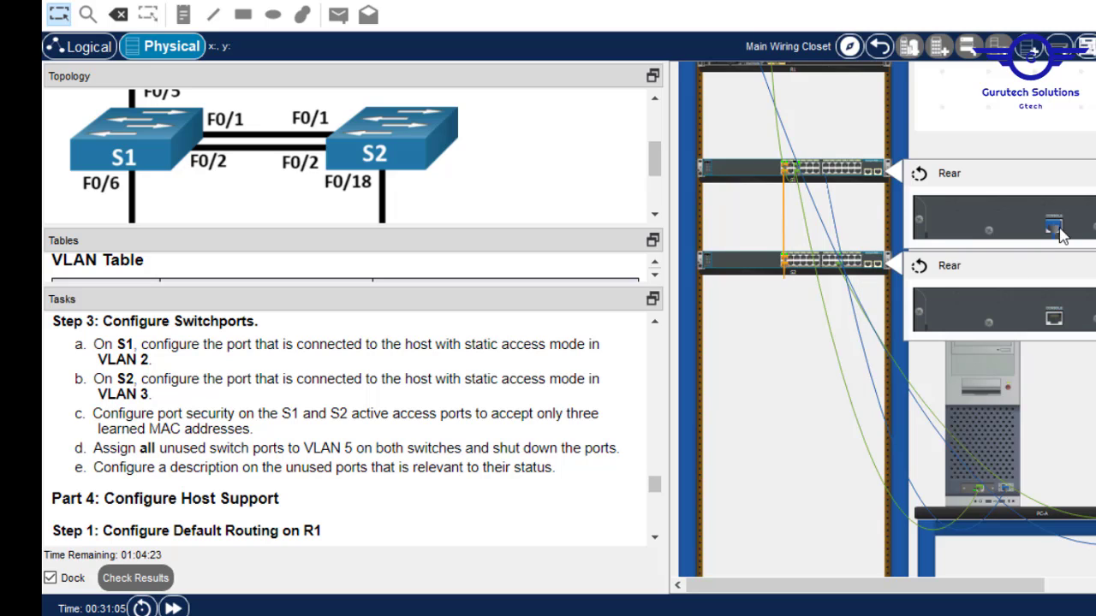
drag(1056, 226, 1055, 325)
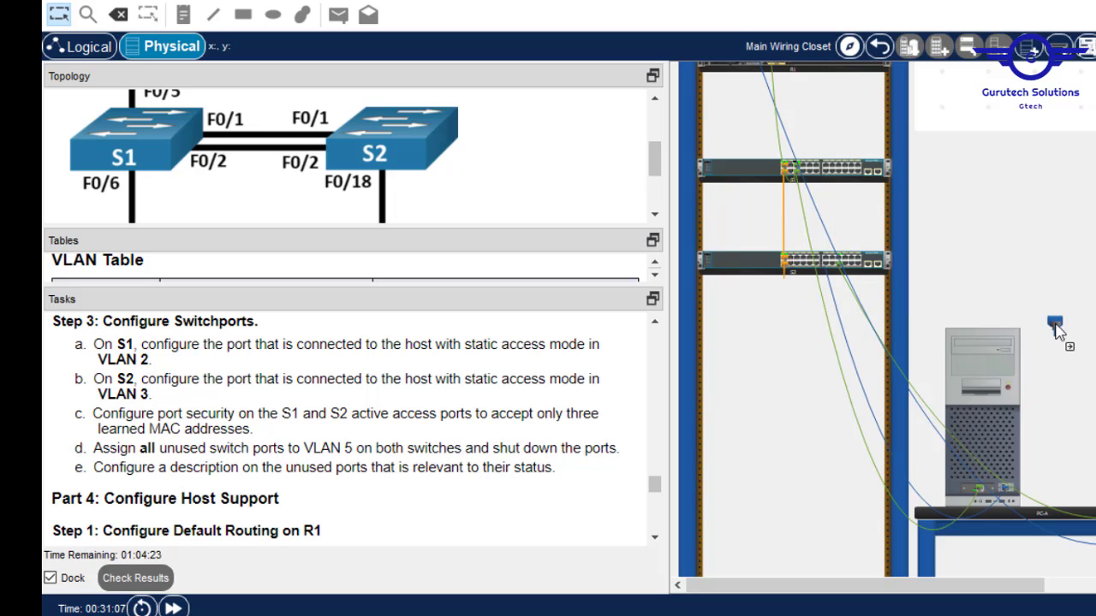
Open PC-A's Terminal with default 9600-8-None-1 settings and bring the window fully into view.
click(993, 385)
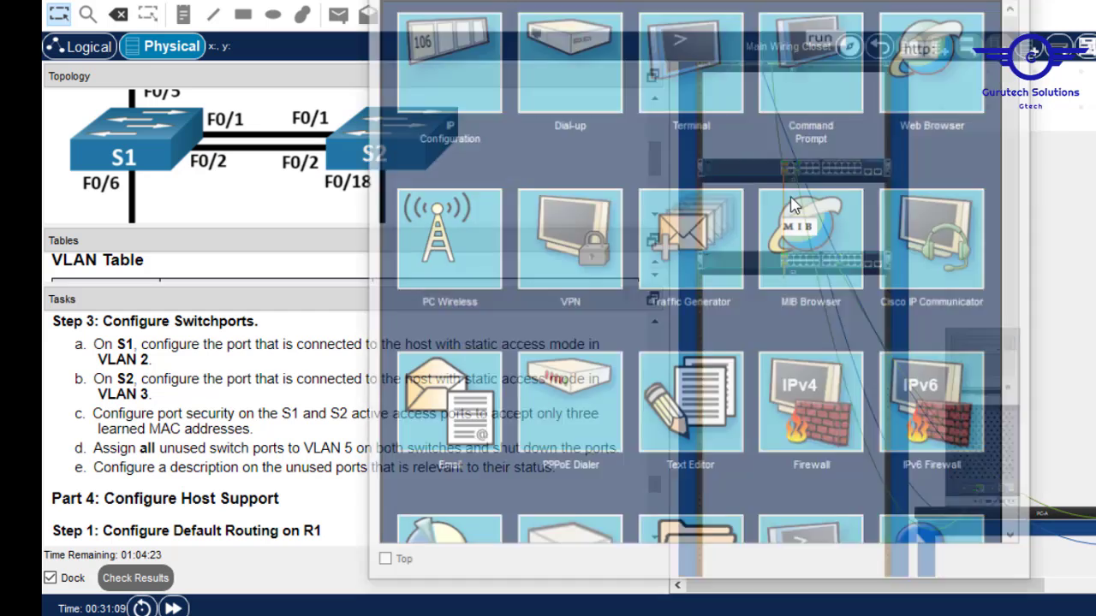
click(719, 79)
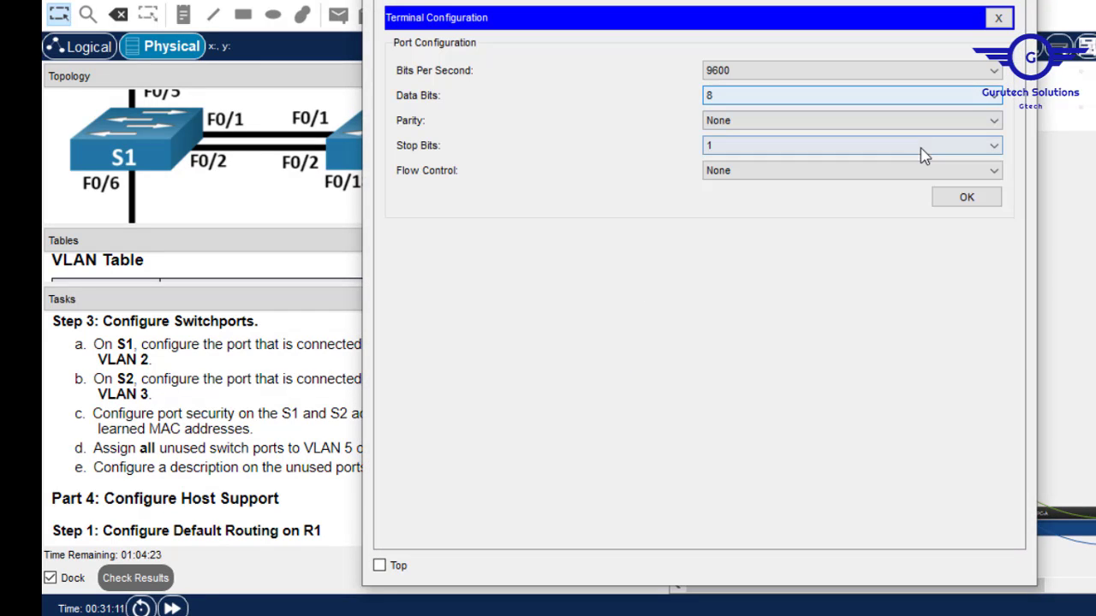
click(968, 202)
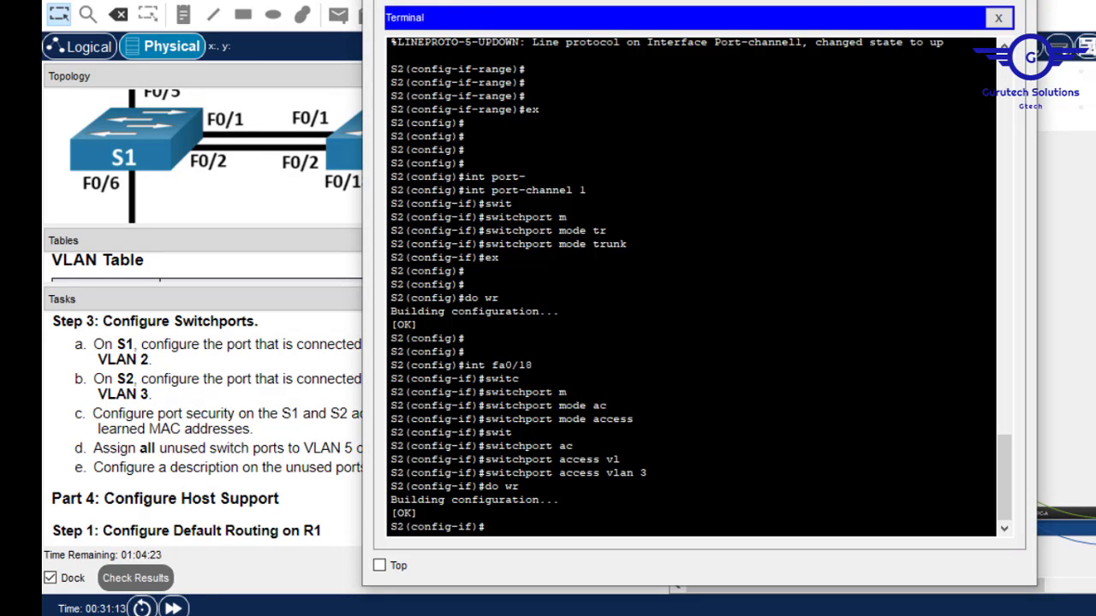
drag(803, 0, 840, 0)
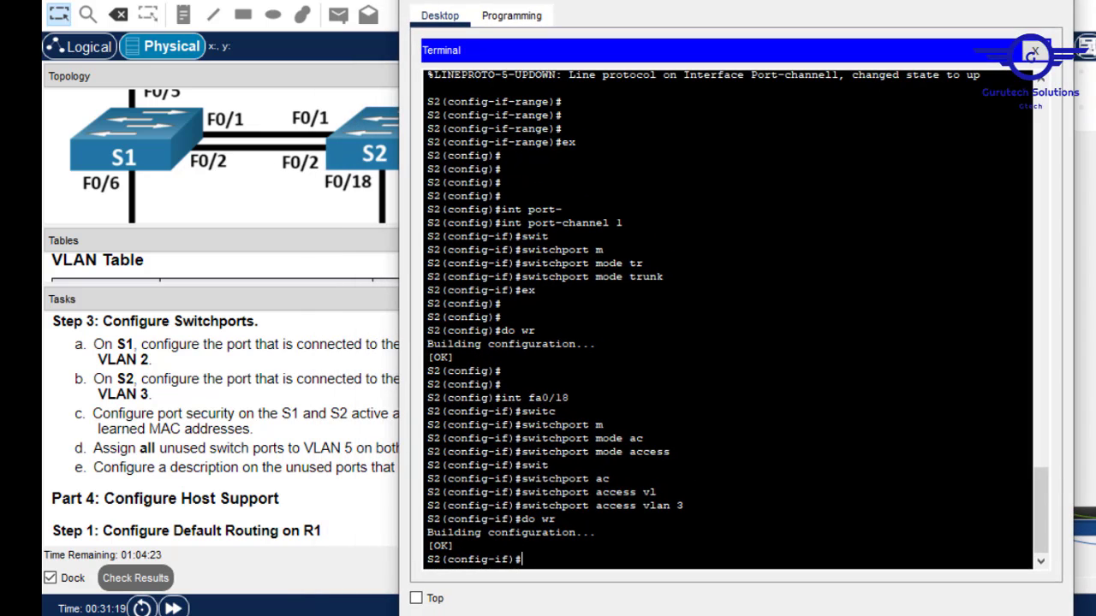
Re-enter interface Fa0/18 on S2 and enable port security.
key(Up)
key(Up)
key(Up)
key(Up)
key(Return)
text(switc)
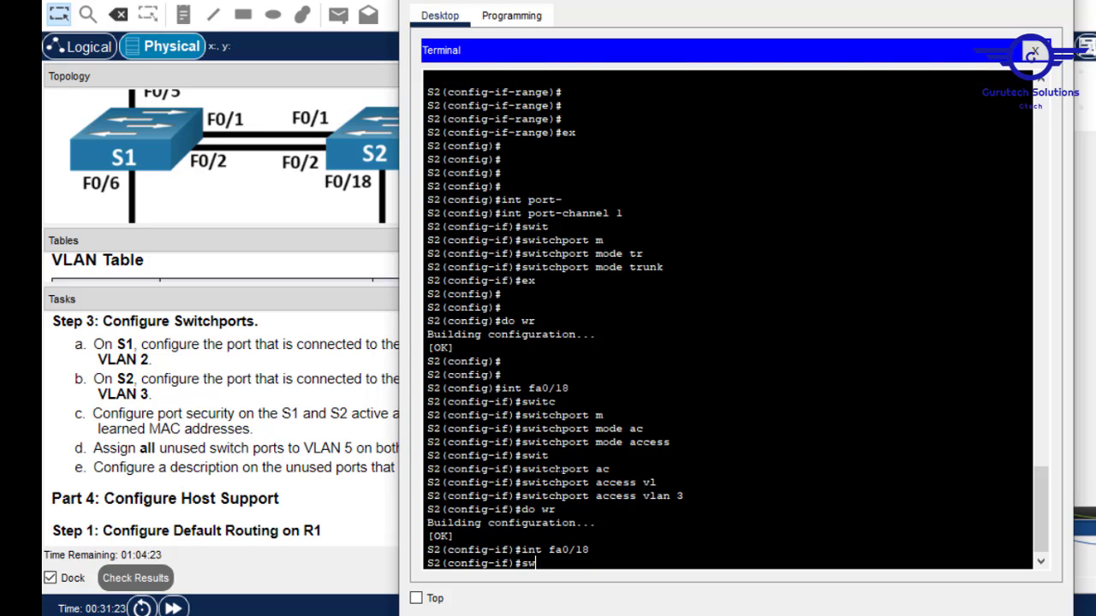
key(Tab)
text(p)
key(Tab)
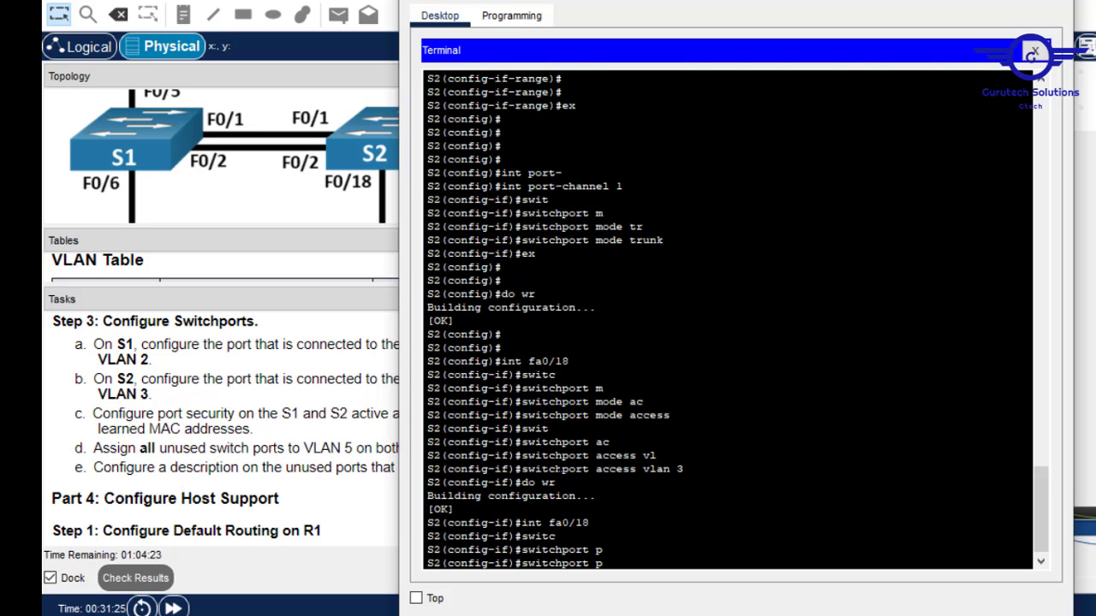
text(or)
key(Tab)
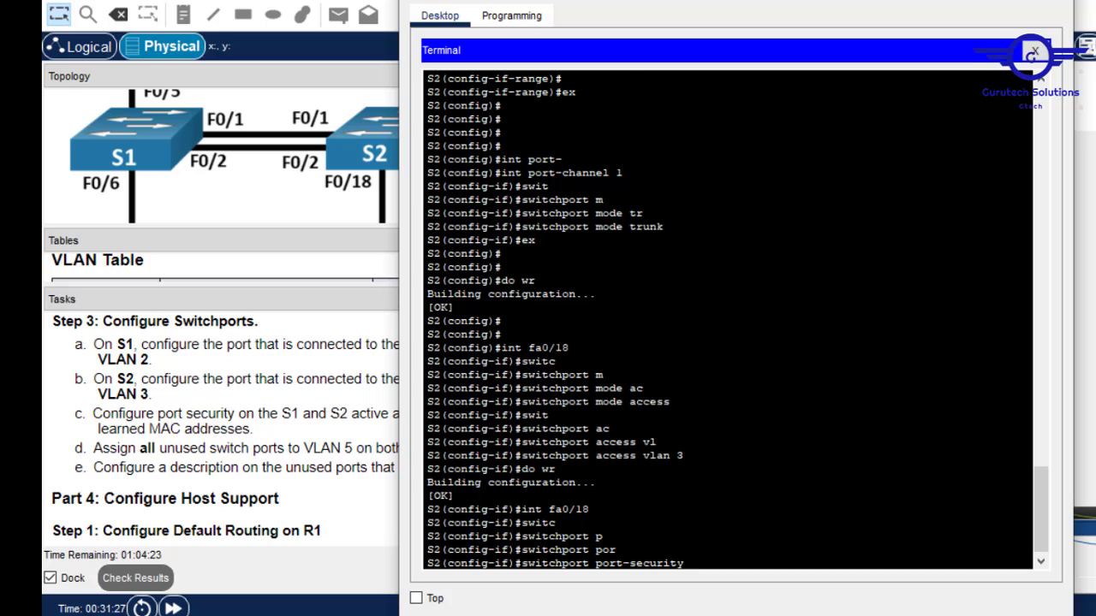
key(Return)
Limit Fa0/18 port security to a maximum of 3 MAC addresses.
text(swi)
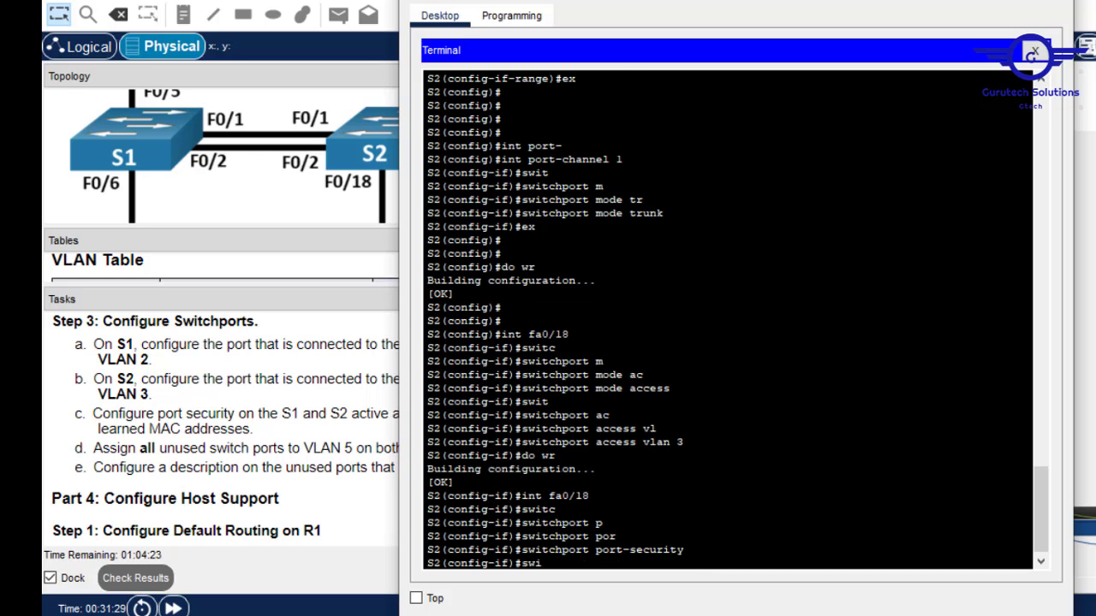
text(t)
key(Tab)
text(po)
key(Tab)
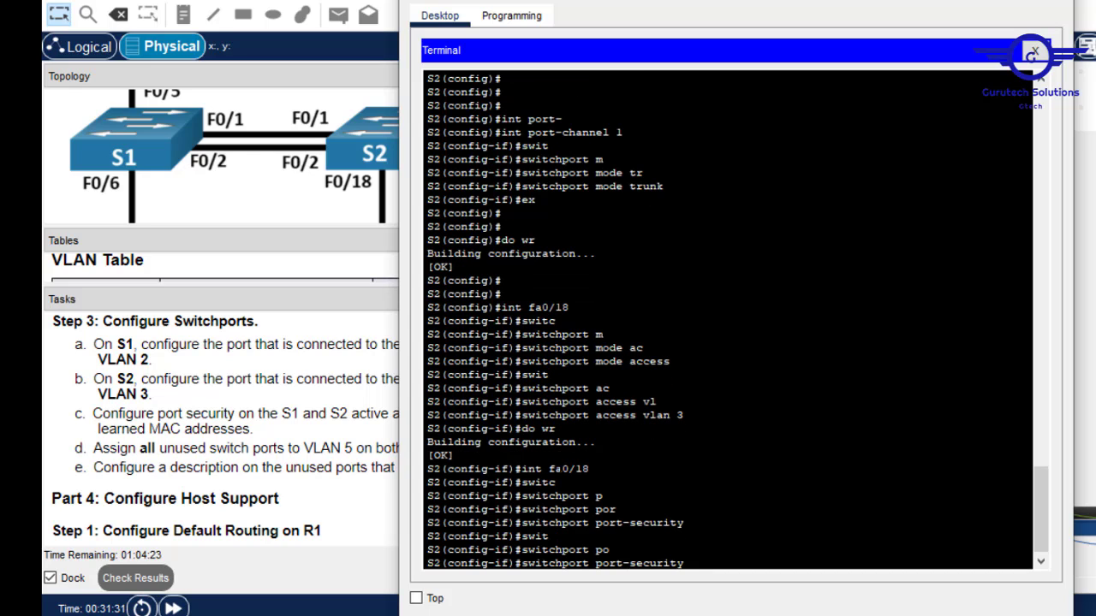
text(maximum 3)
key(Return)
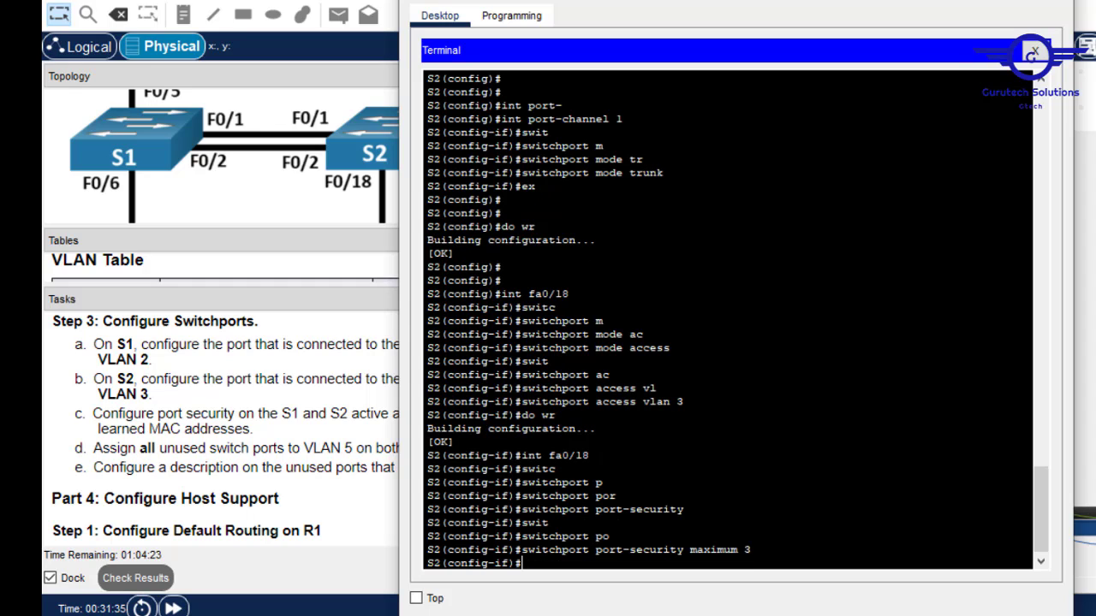
Set the Fa0/18 port-security violation mode to shutdown.
text(switc)
key(Tab)
text(po)
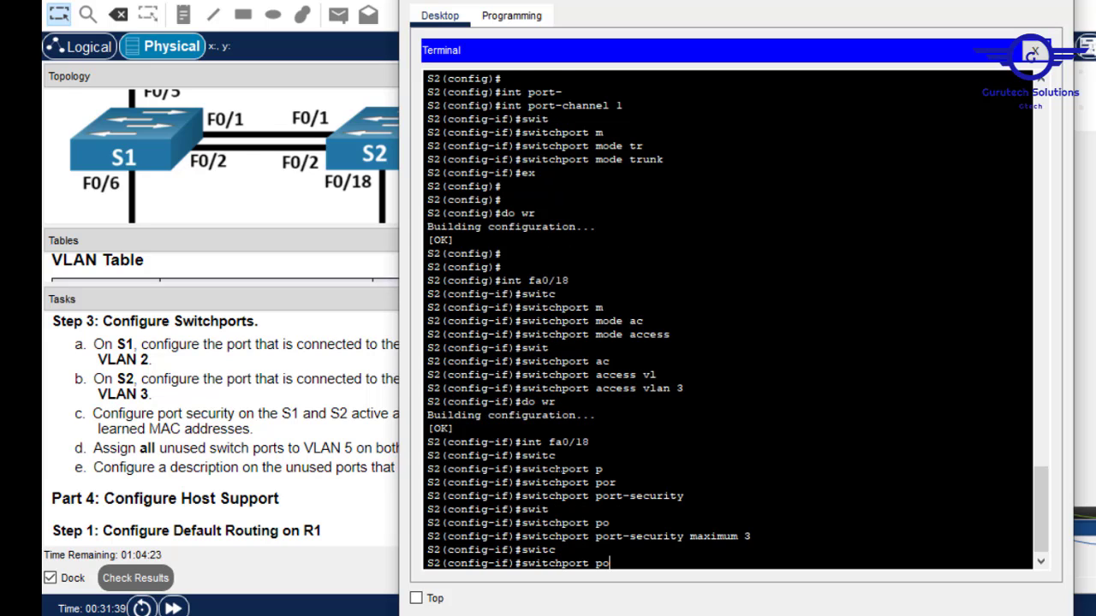
key(Tab)
text(v)
key(Tab)
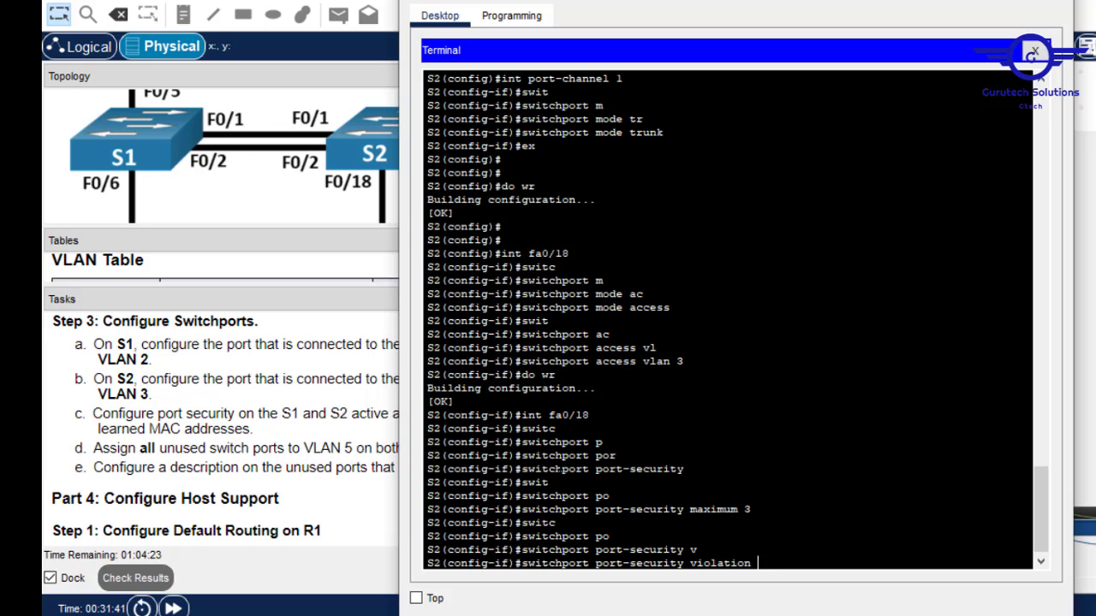
text(sh)
key(Tab)
key(Return)
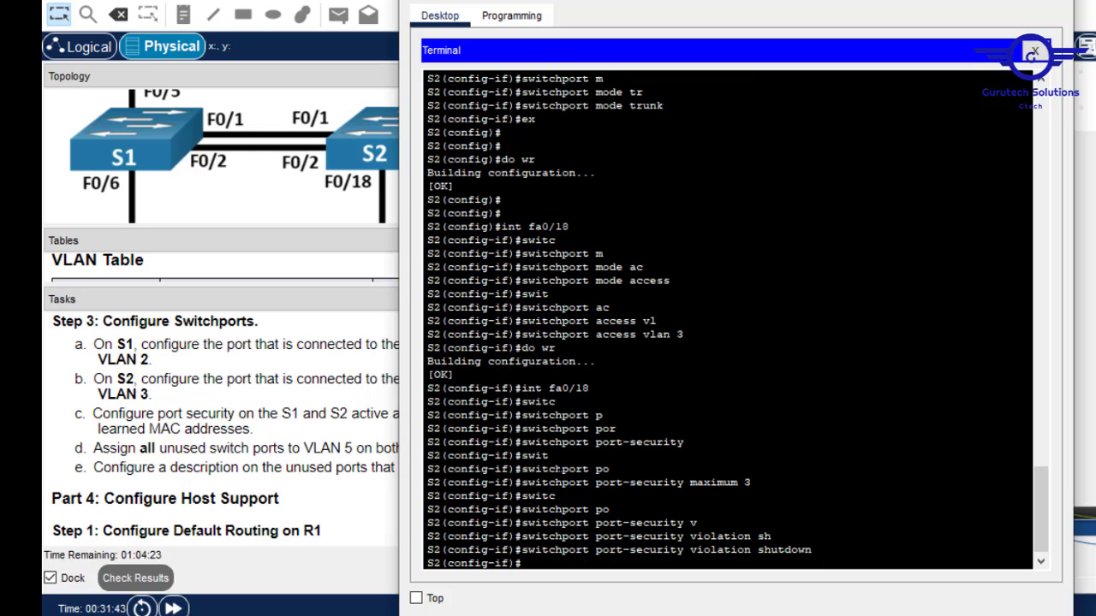
Enable sticky MAC address learning on Fa0/18.
text(swit)
key(Tab)
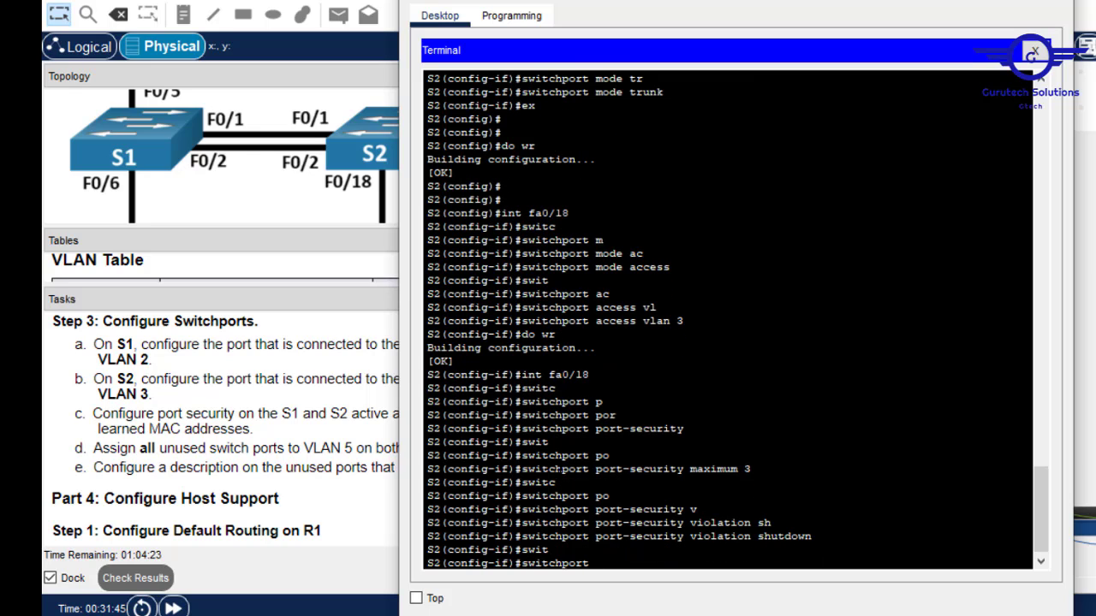
text(por)
key(Tab)
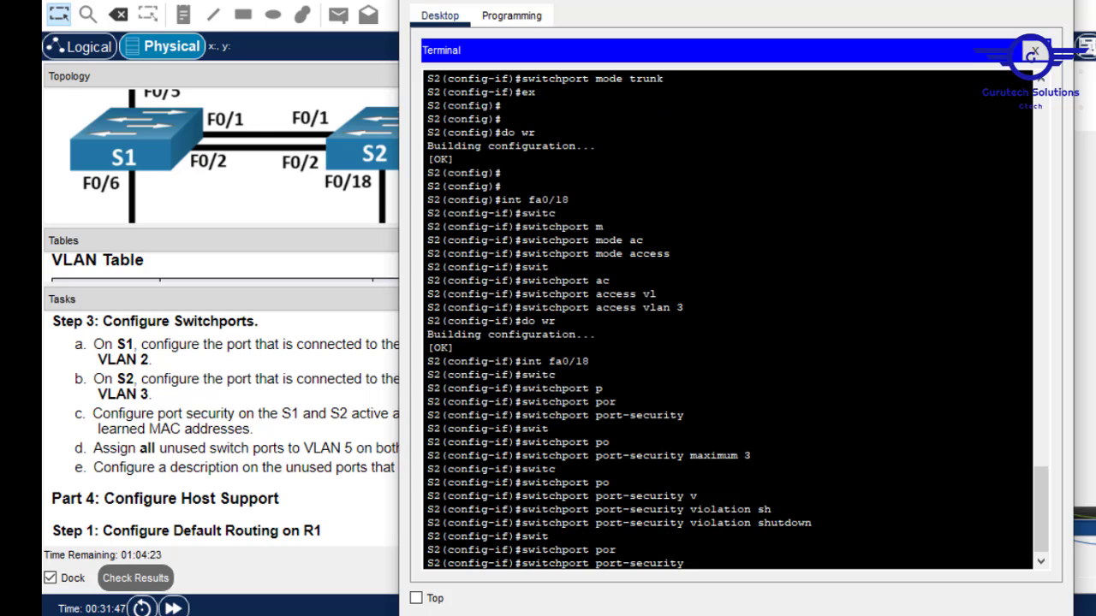
text(mac)
key(Tab)
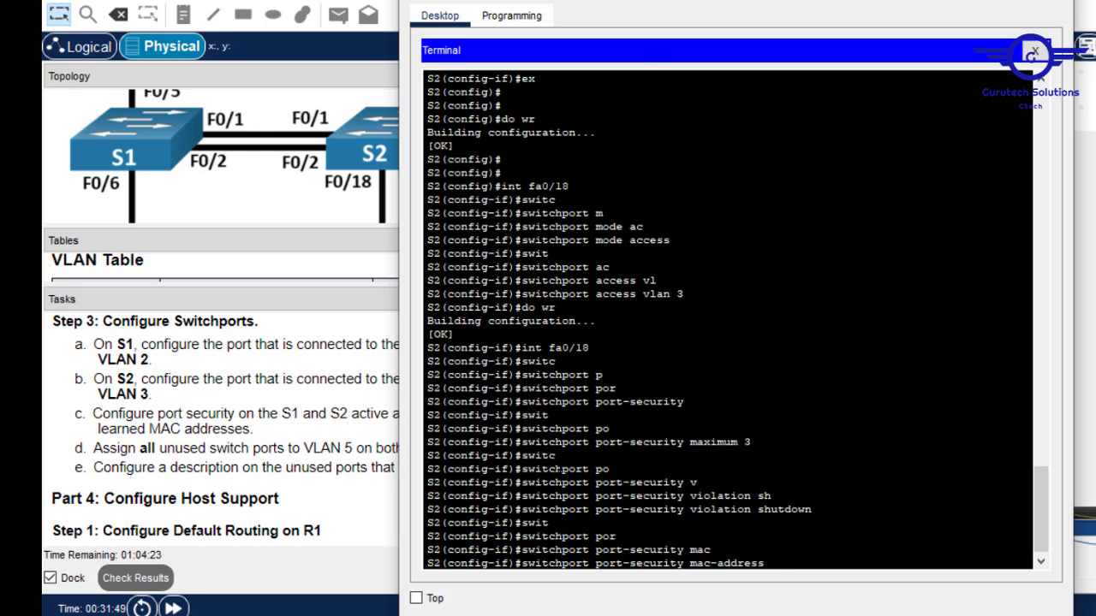
text(t)
key(Tab)
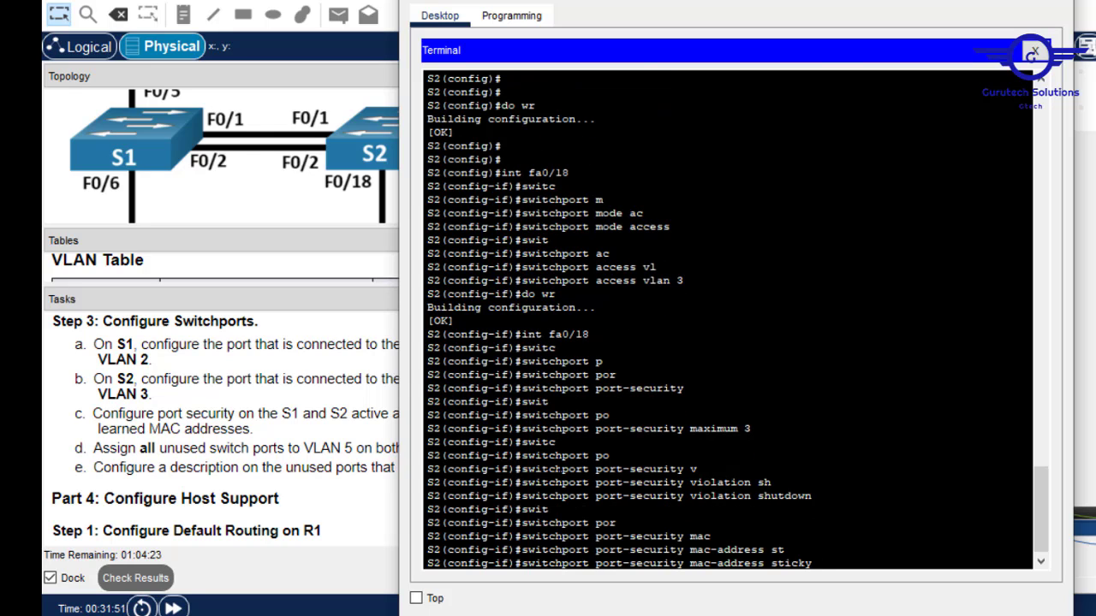
key(Return)
key(Return)
key(Return)
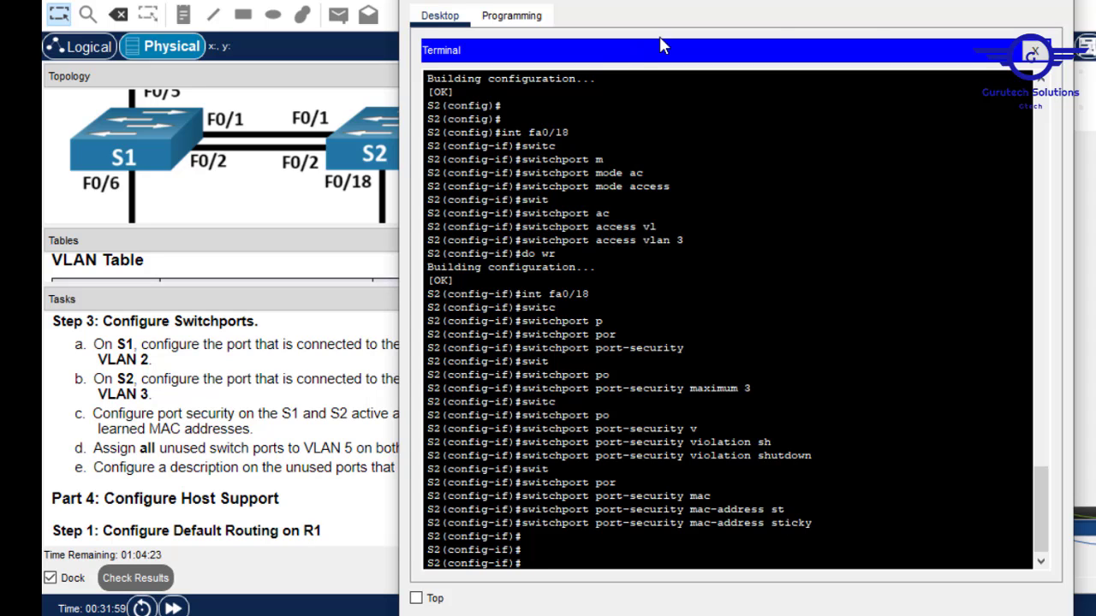
Reopen the S2 console from PC-A's Terminal and exit interface configuration to global mode.
click(964, 0)
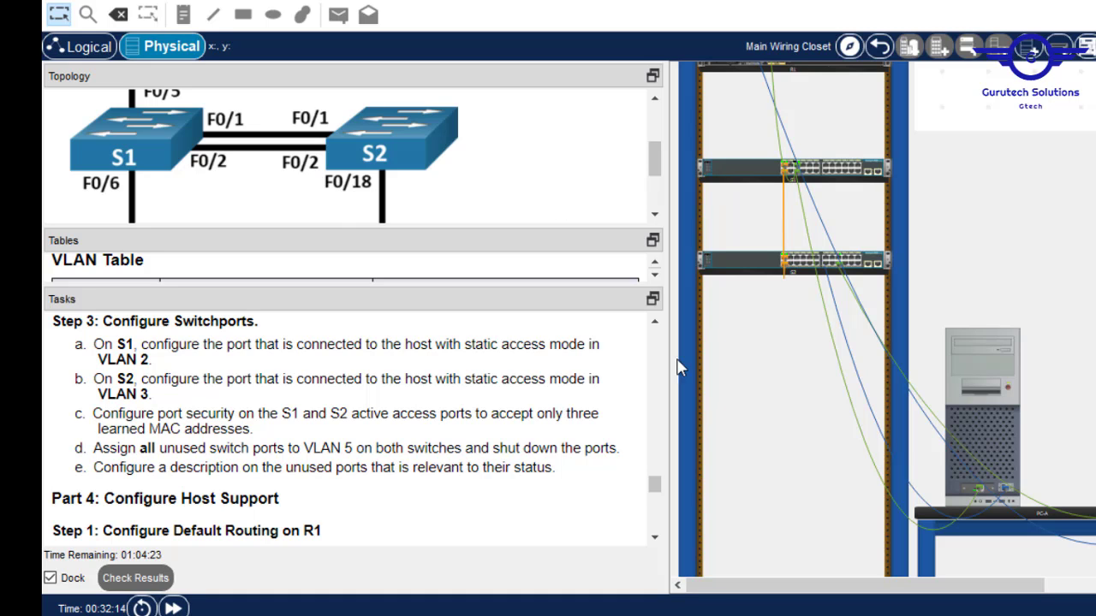
click(998, 393)
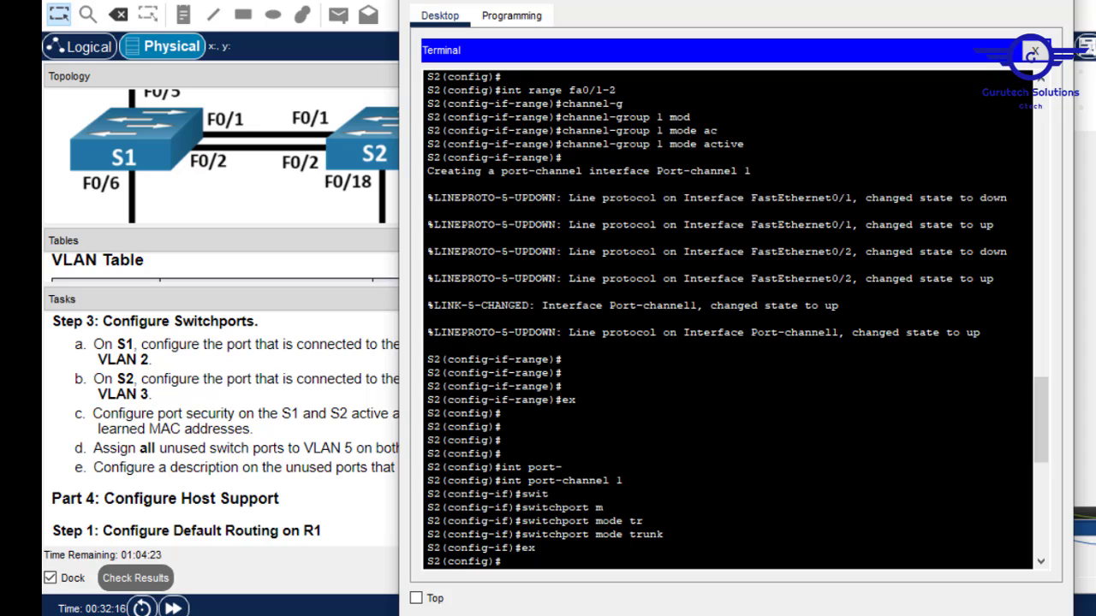
key(Return)
key(Return)
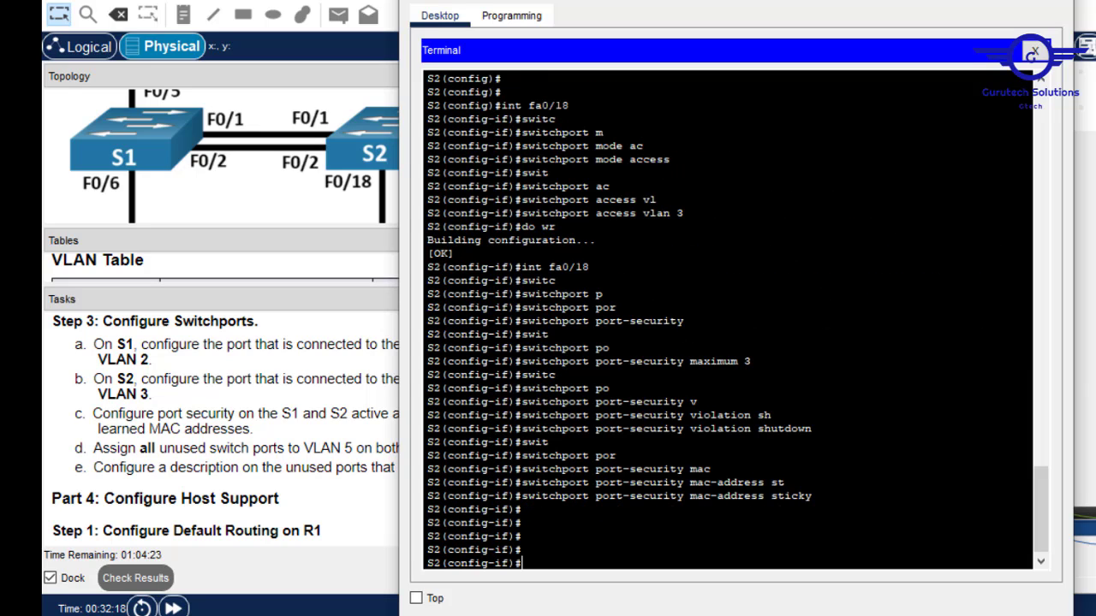
text(ex)
key(Return)
key(Return)
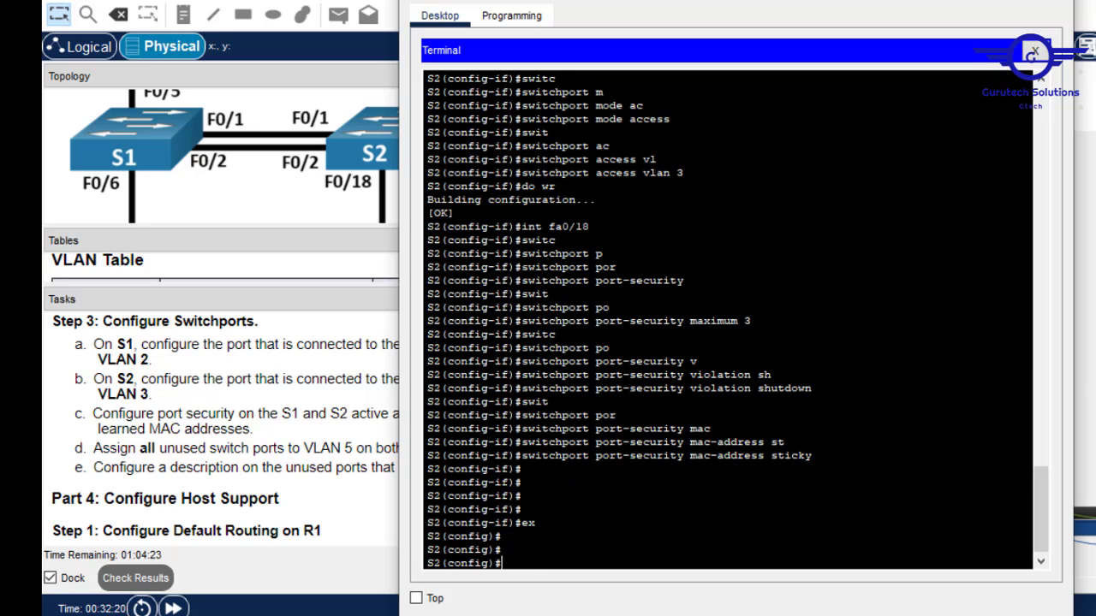
text(int range fa0/3-)
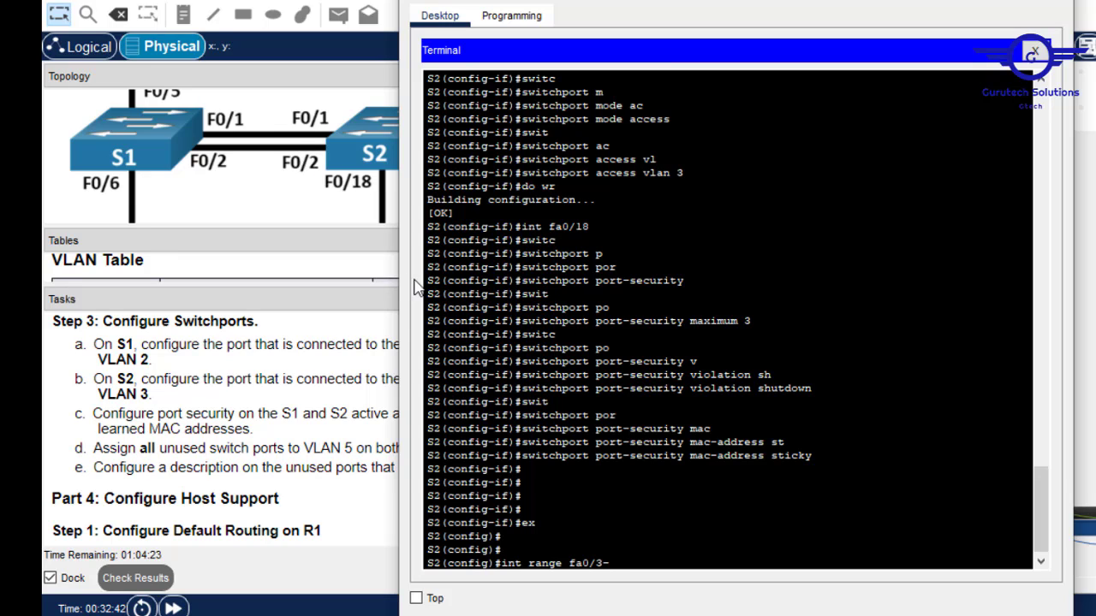
Select S2 ports Fa0/3-17, Fa0/19-24, Gi0/1-2 and describe them as 'Unused ports'.
text(7, fa0/19-24,)
text(gig)
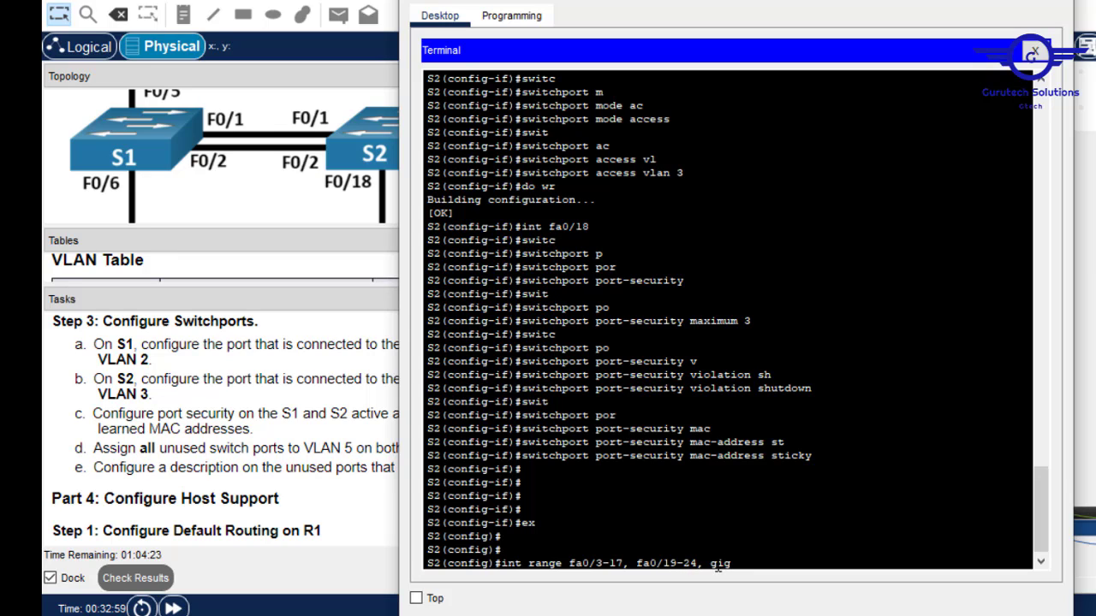
text(0/1-2)
key(Return)
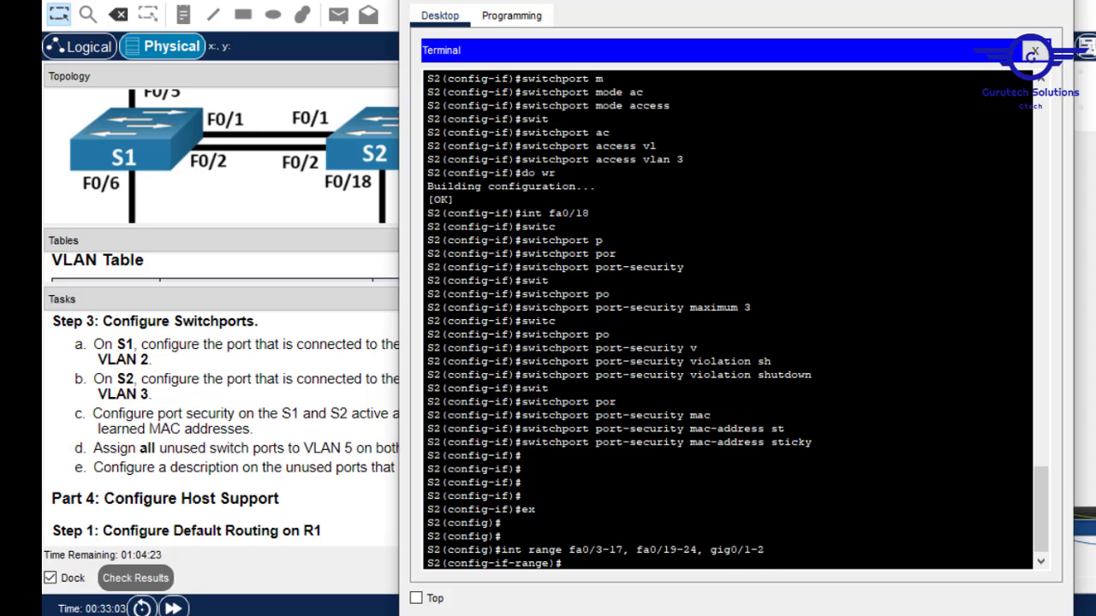
text(desc)
key(Tab)
text(Unsu)
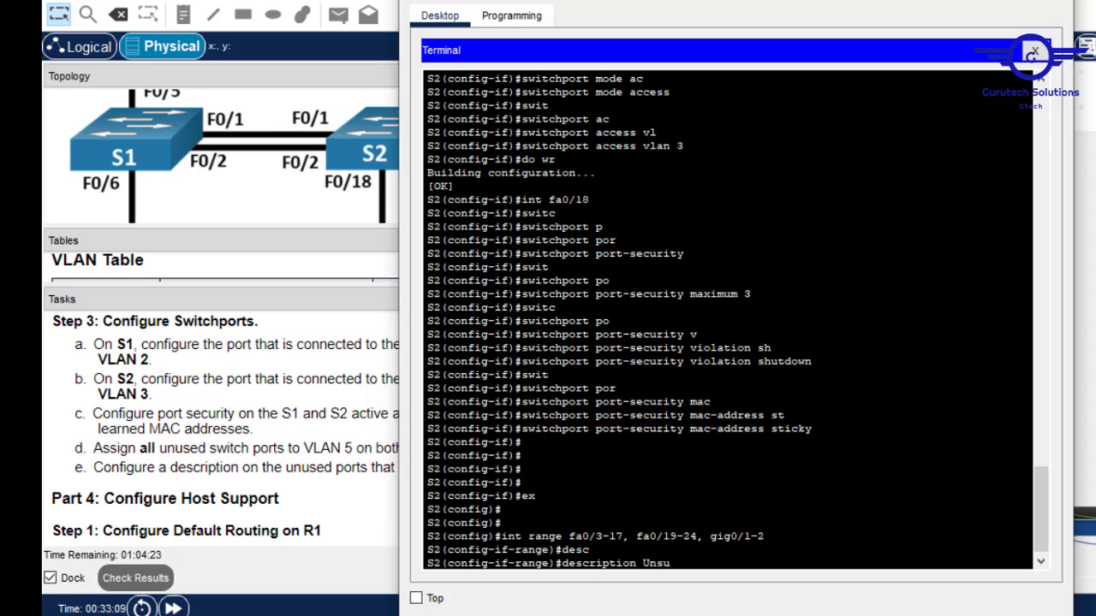
key(BackSpace)
key(BackSpace)
text(used )
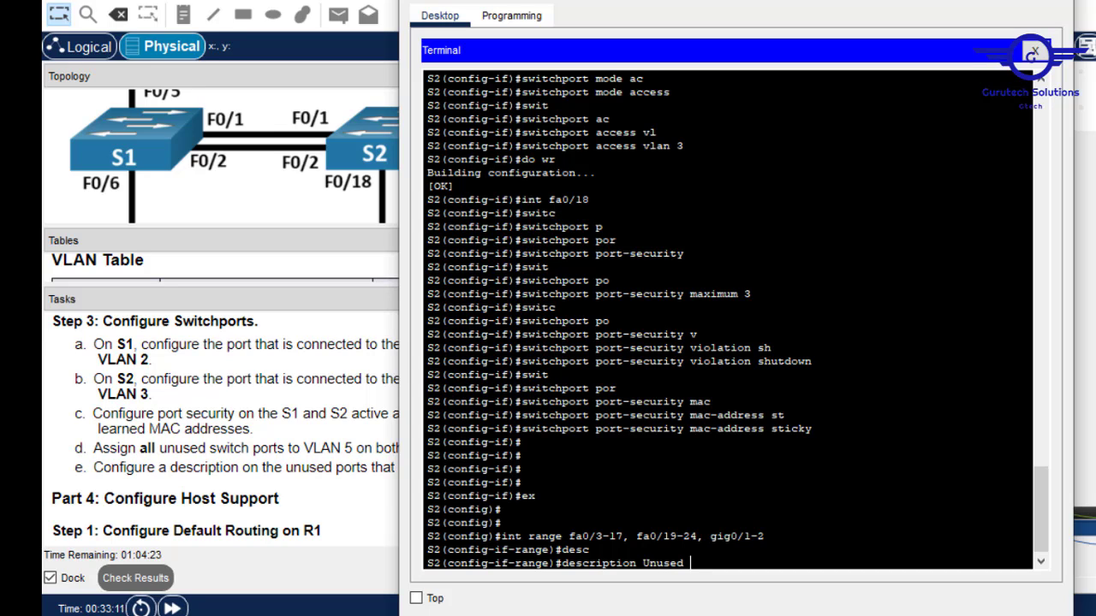
text(ports)
key(Return)
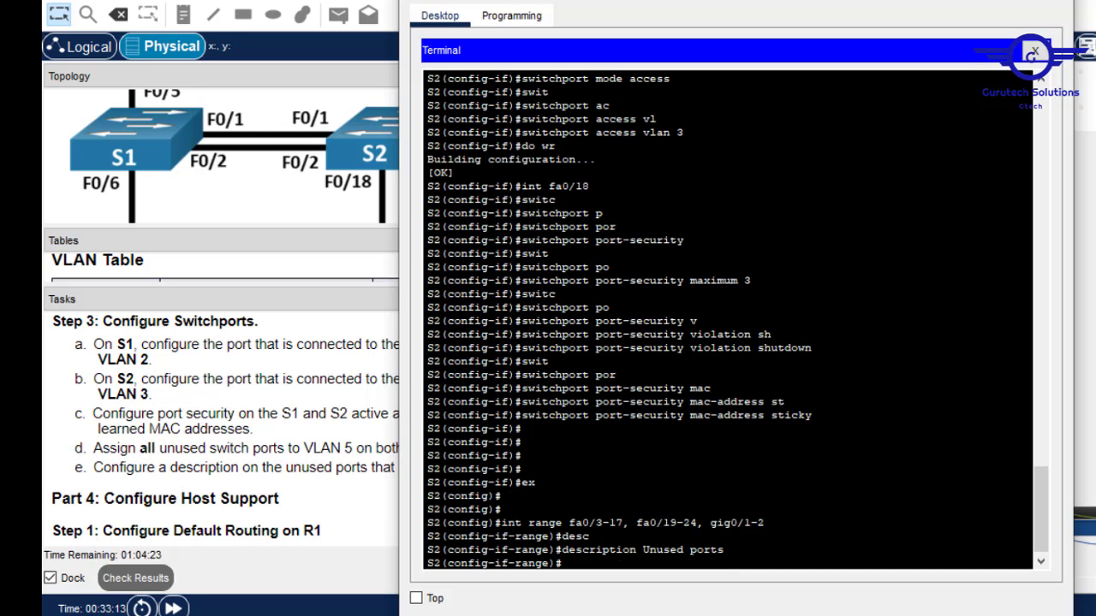
Make the unused ports access ports in VLAN 5.
text(switc)
key(Tab)
text(mo)
key(Tab)
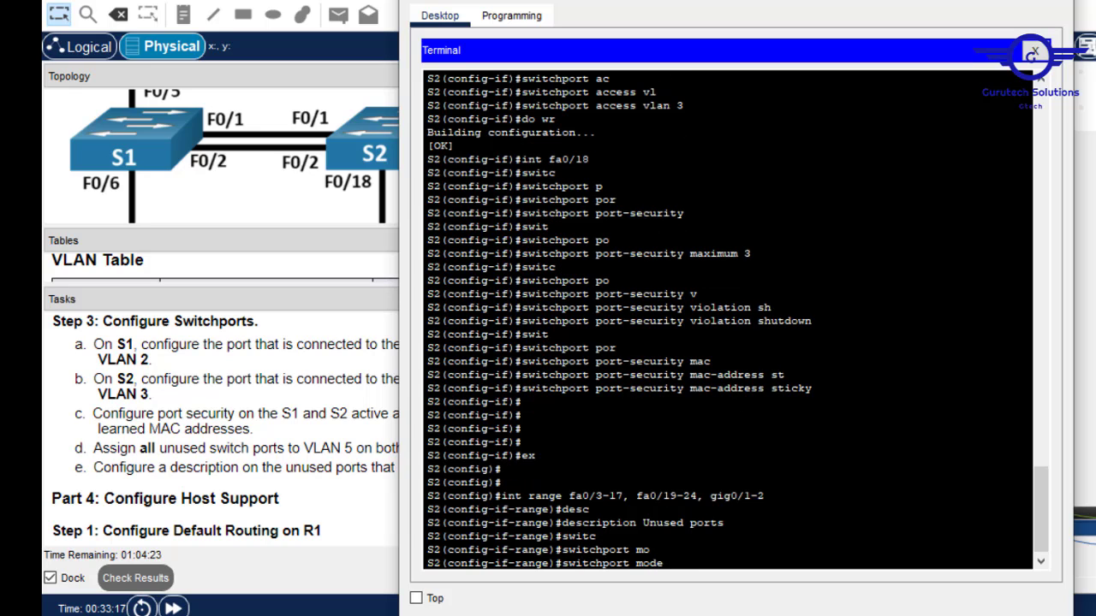
text(ac)
key(Tab)
key(Return)
text(s)
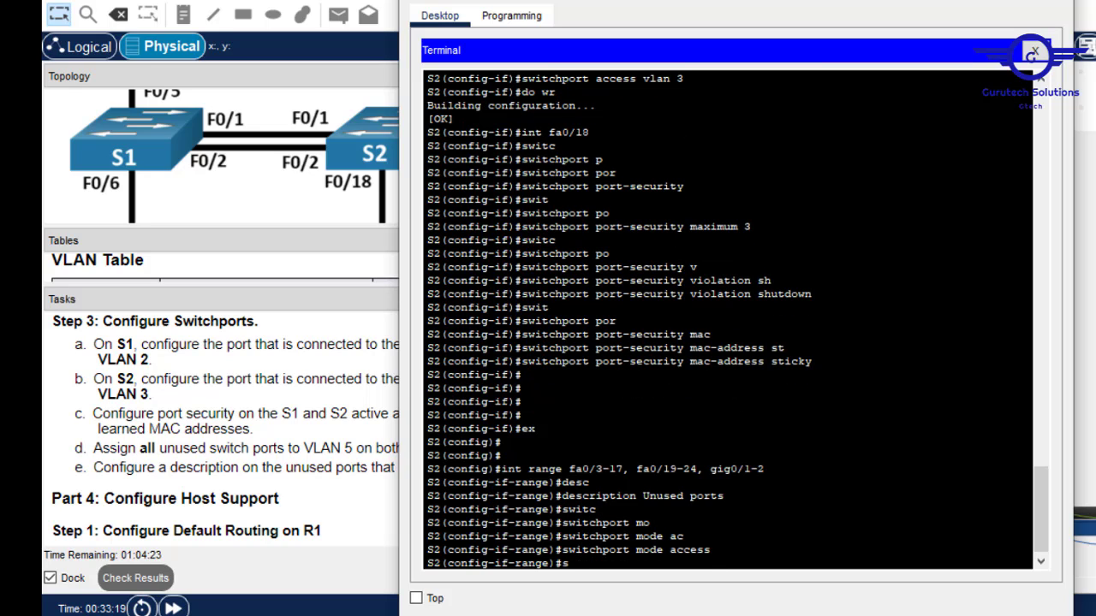
text(wit)
key(Tab)
text(ac)
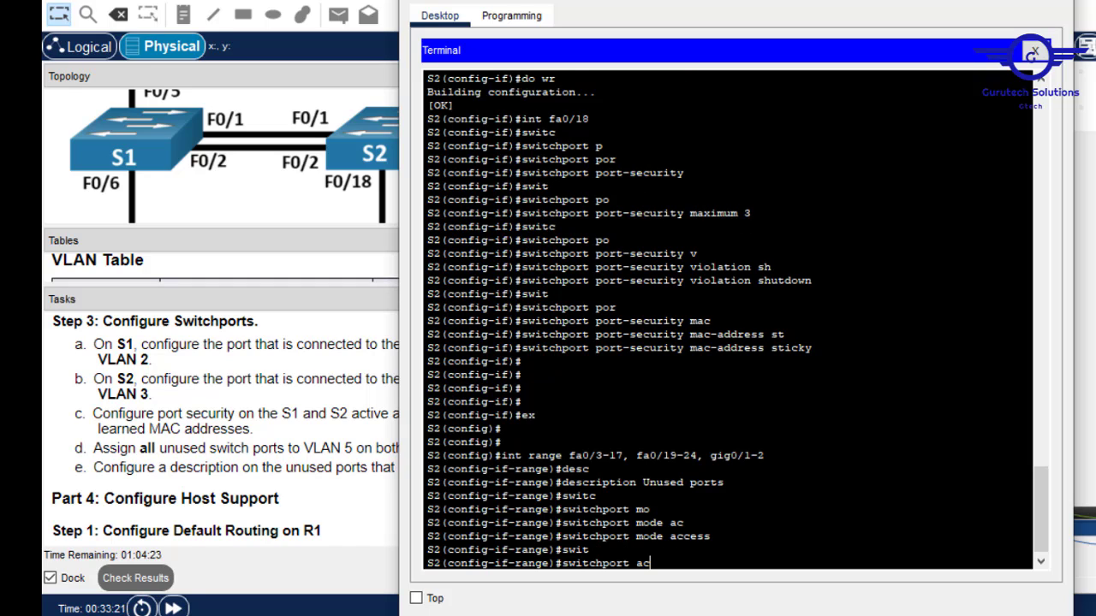
key(Tab)
text(v)
key(Tab)
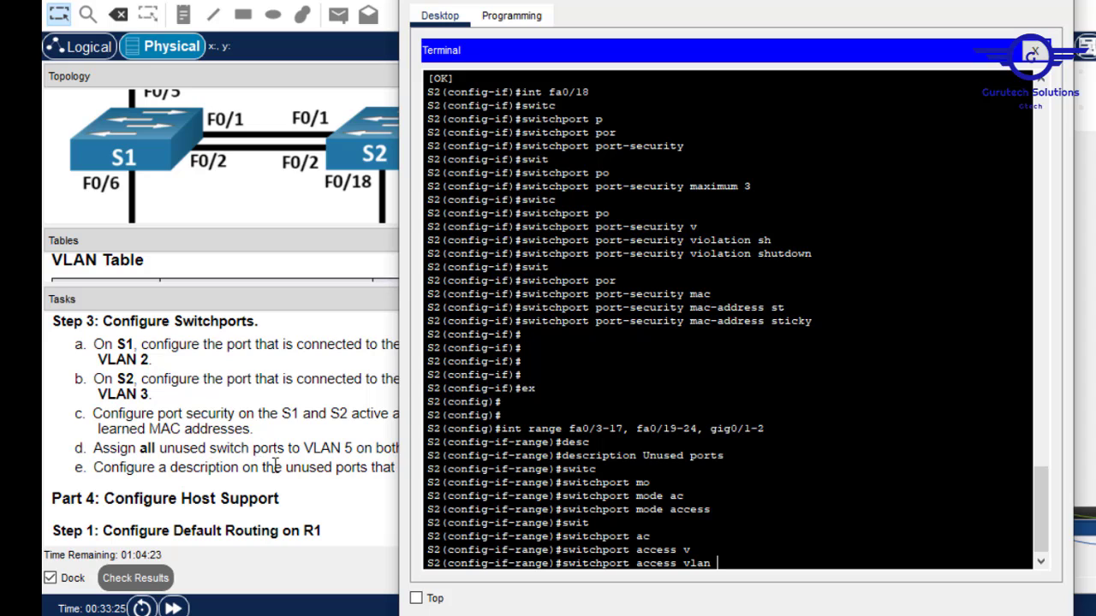
text(5)
key(Return)
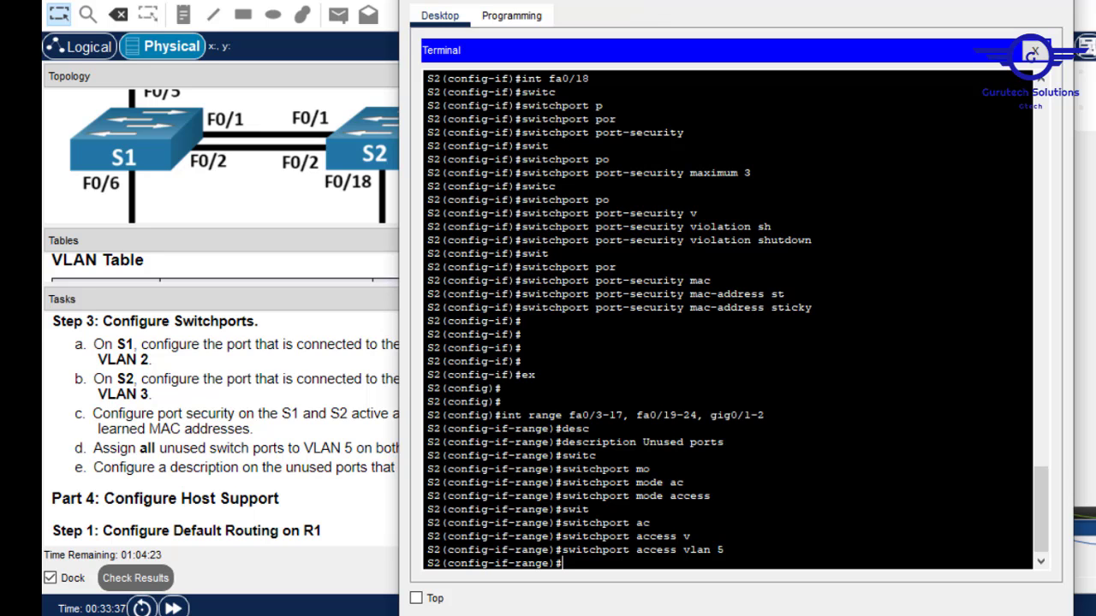
Shut down the unused ports, return to global configuration, and save with 'do wr'.
drag(552, 0, 549, 0)
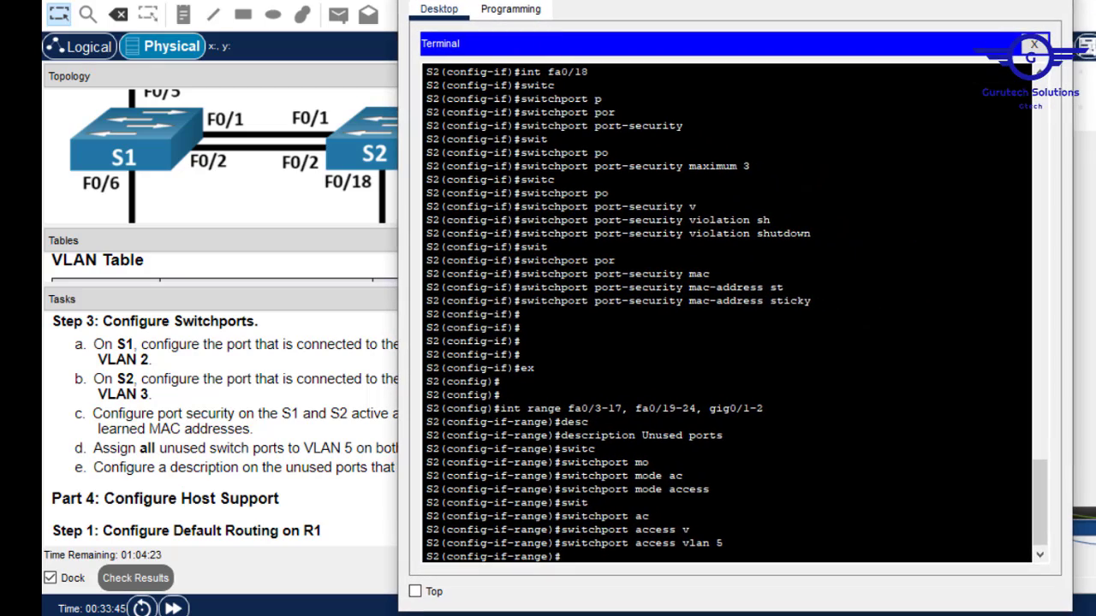
text(shut)
key(Tab)
key(Return)
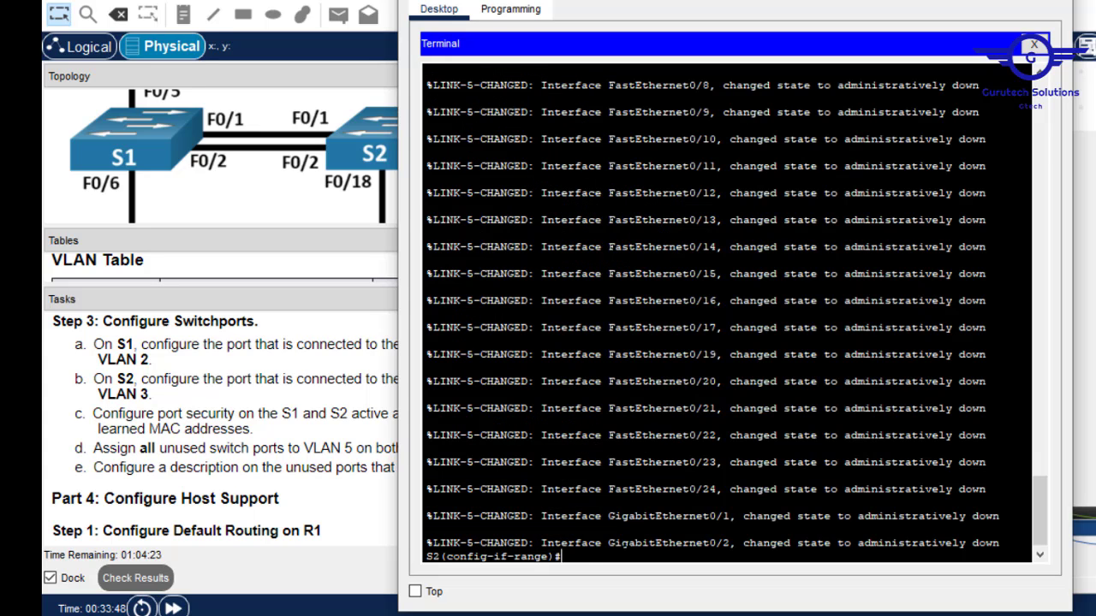
key(Return)
key(Return)
text(ex)
key(Return)
key(Return)
key(Return)
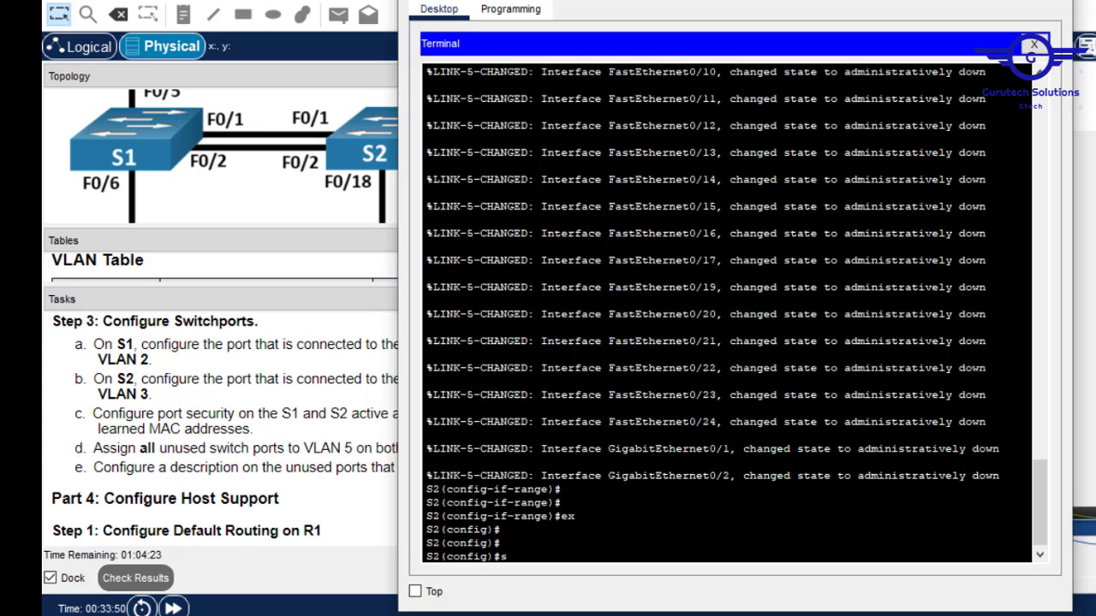
text(do wr)
key(Return)
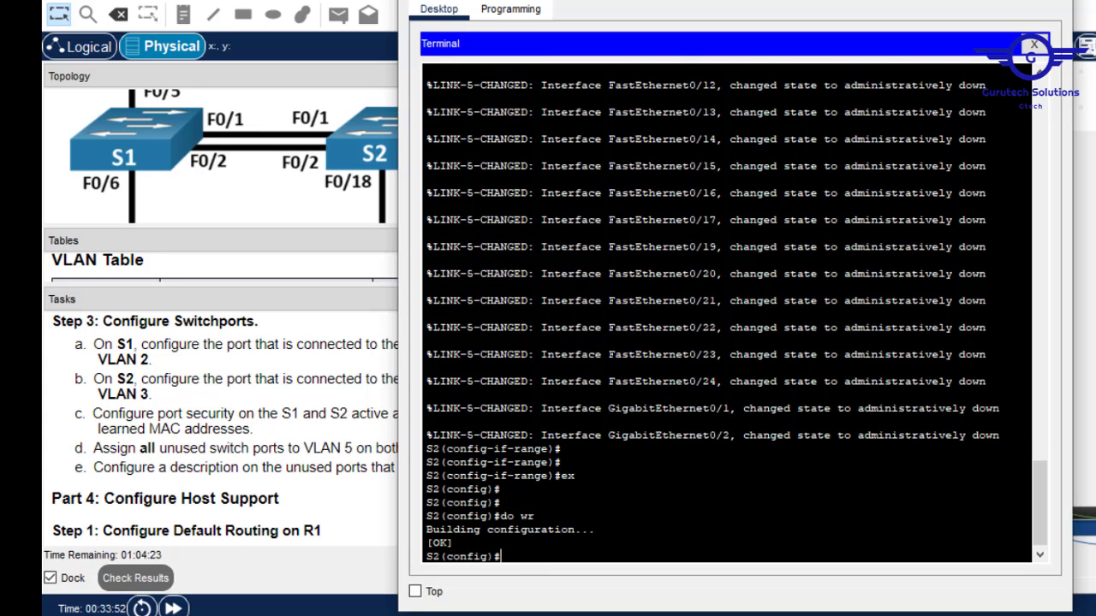
Close the S2 terminal and scroll the Tasks panel down to the Part 4 instructions.
click(1034, 44)
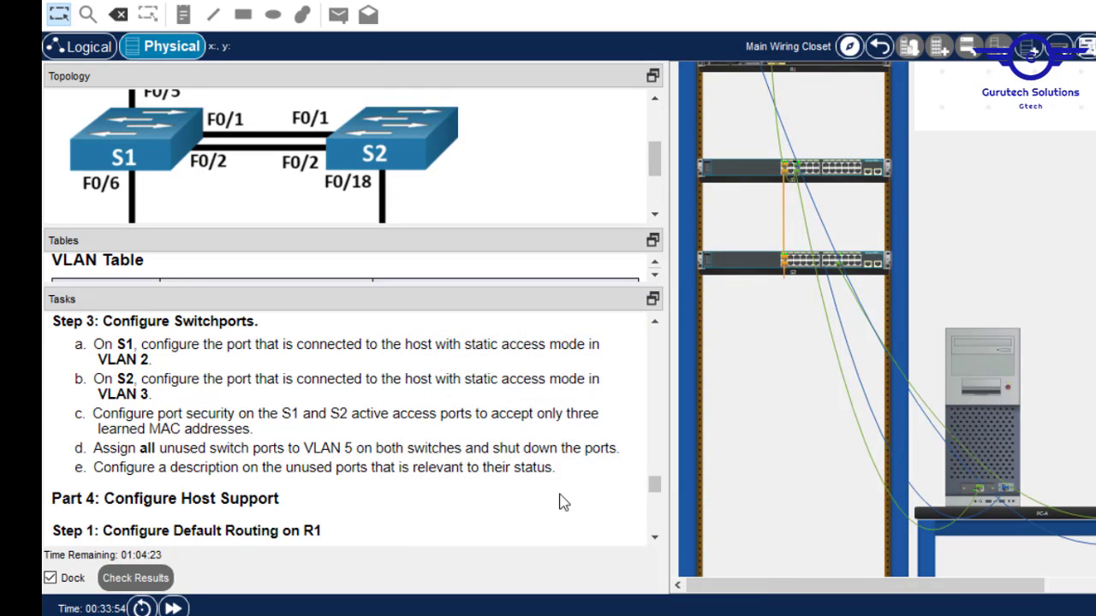
drag(656, 494, 657, 502)
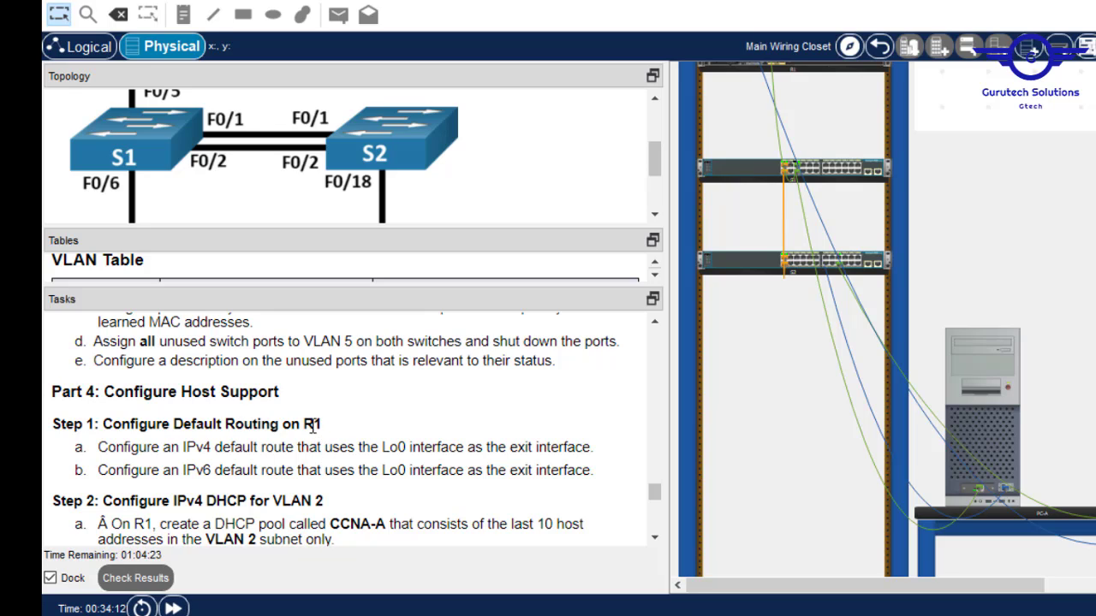
Review the Part 4 tasks for R1's IPv4 and IPv6 default routes via Lo0.
double_click(313, 426)
drag(595, 449, 513, 447)
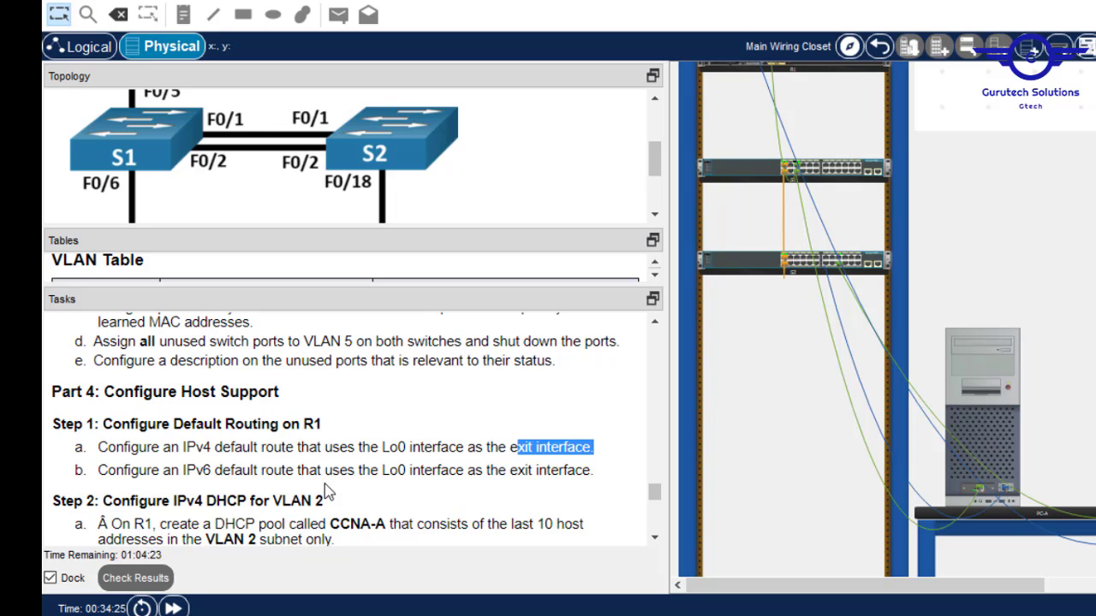
drag(468, 476, 392, 477)
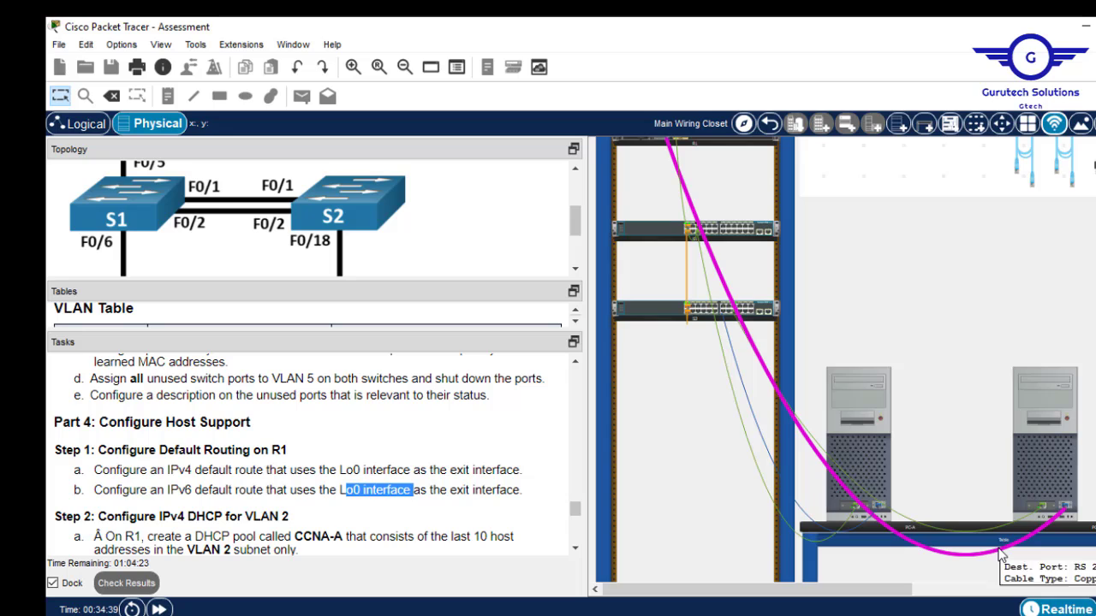
mouse_move(1000, 554)
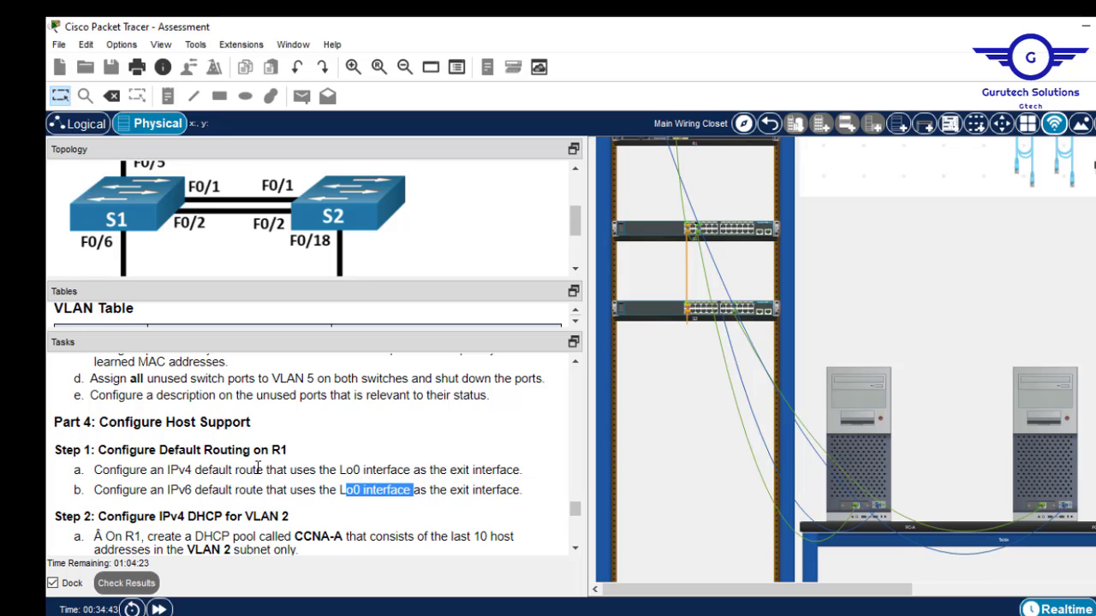
Open PC-B's terminal and log into R1's console in privileged EXEC mode.
click(1034, 387)
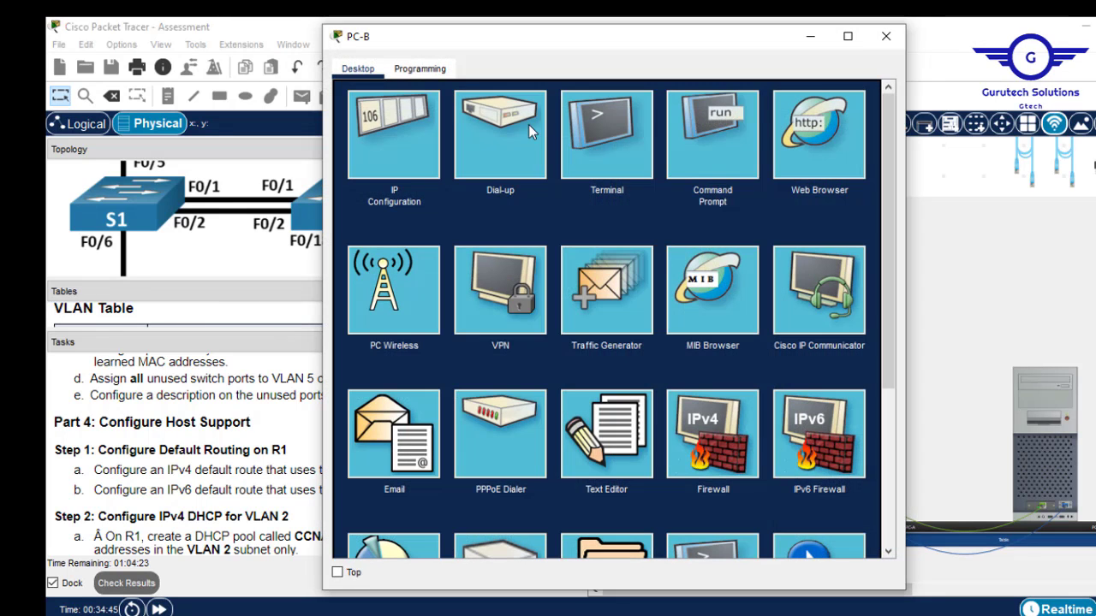
click(591, 137)
click(841, 257)
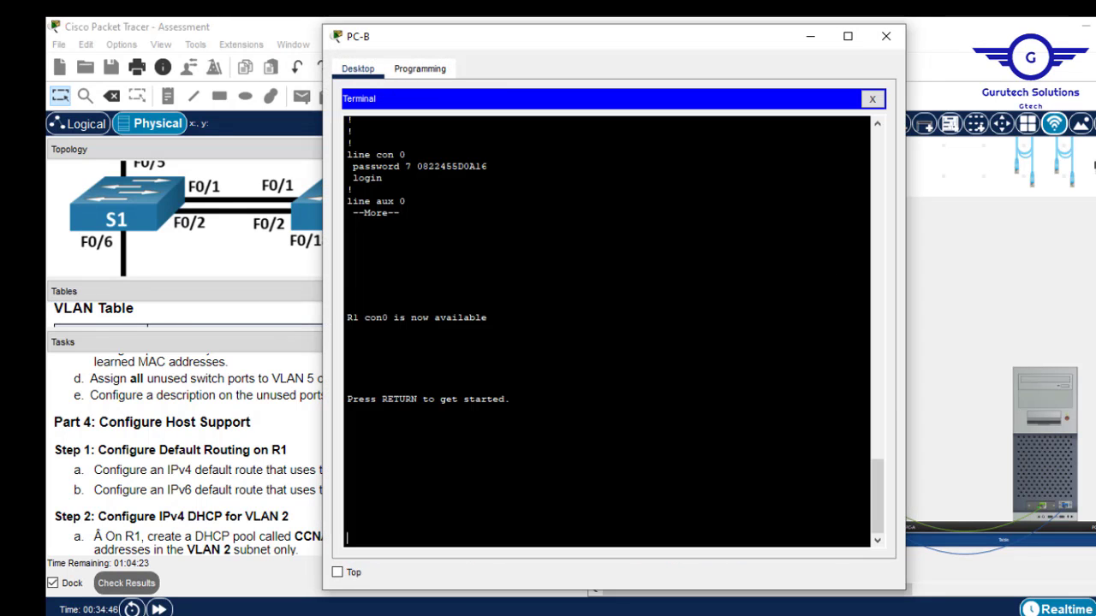
key(Return)
text(en)
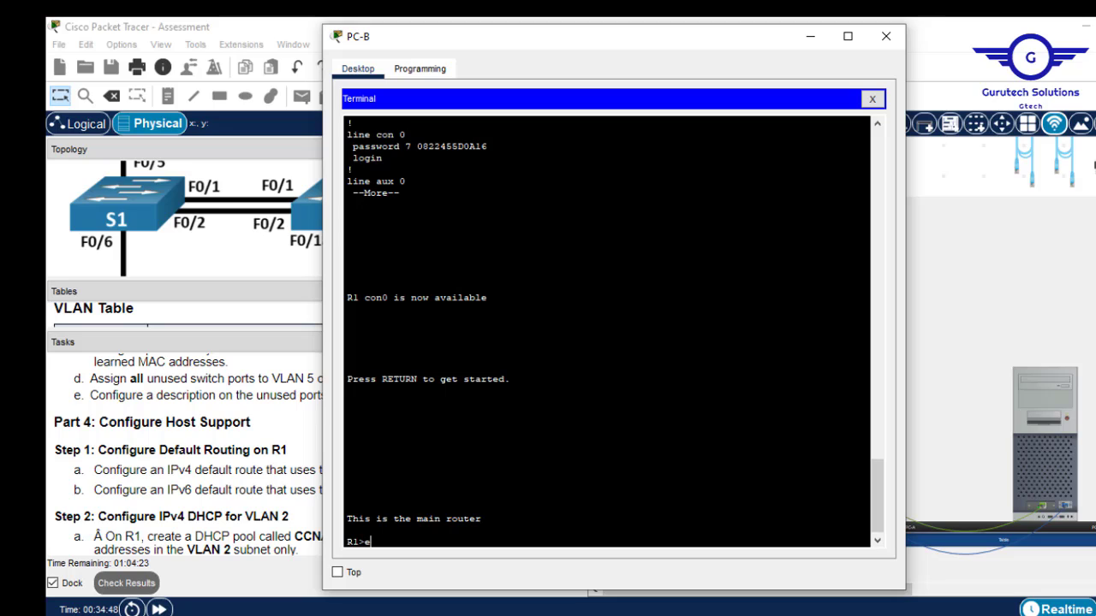
key(Return)
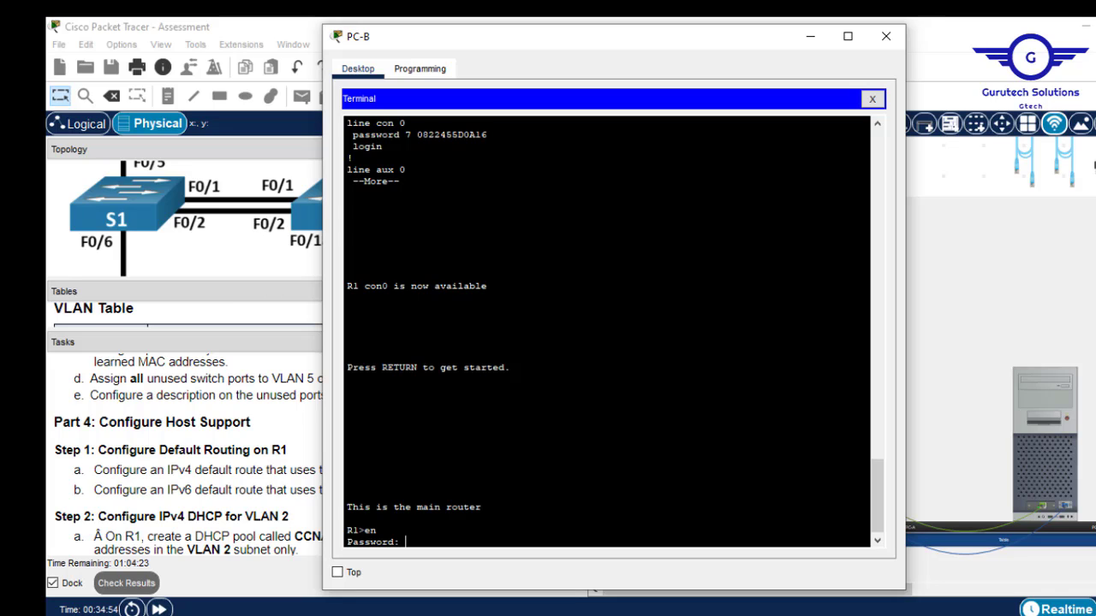
key(Return)
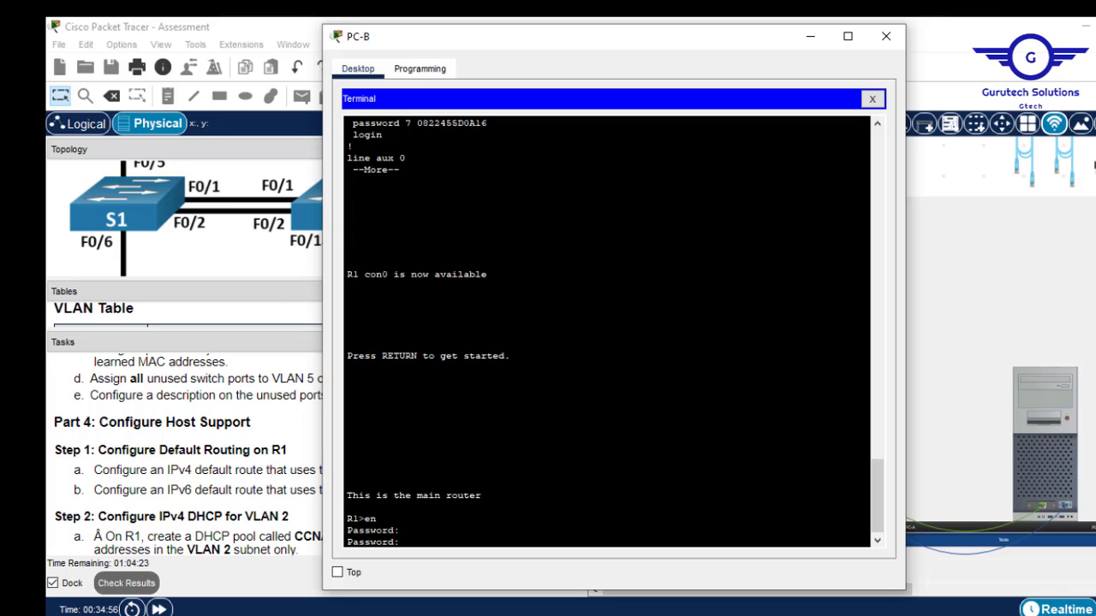
key(Return)
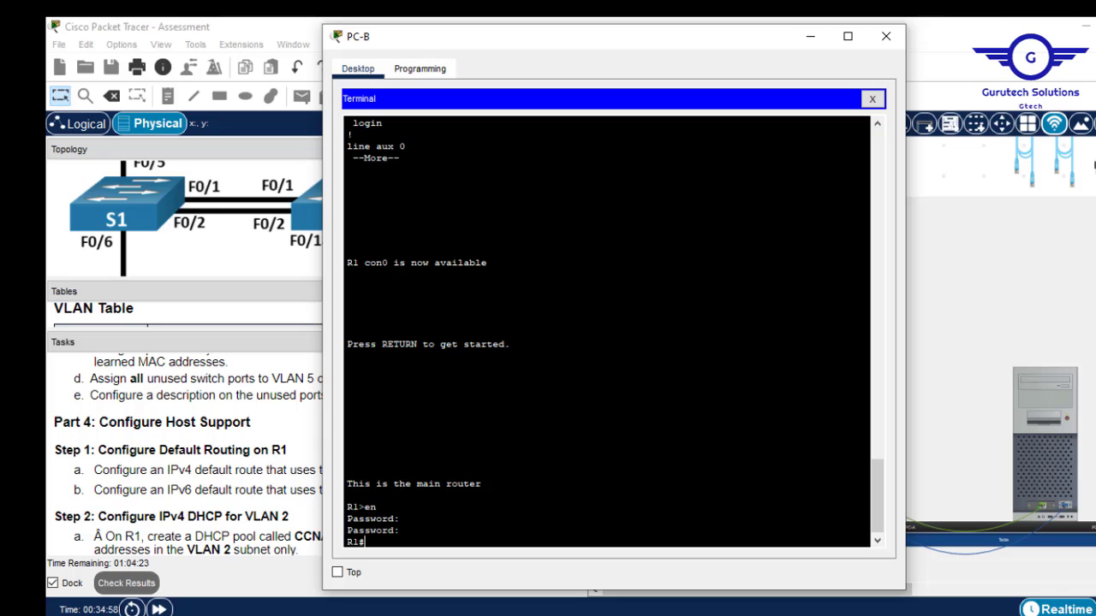
key(Return)
key(Return)
key(Return)
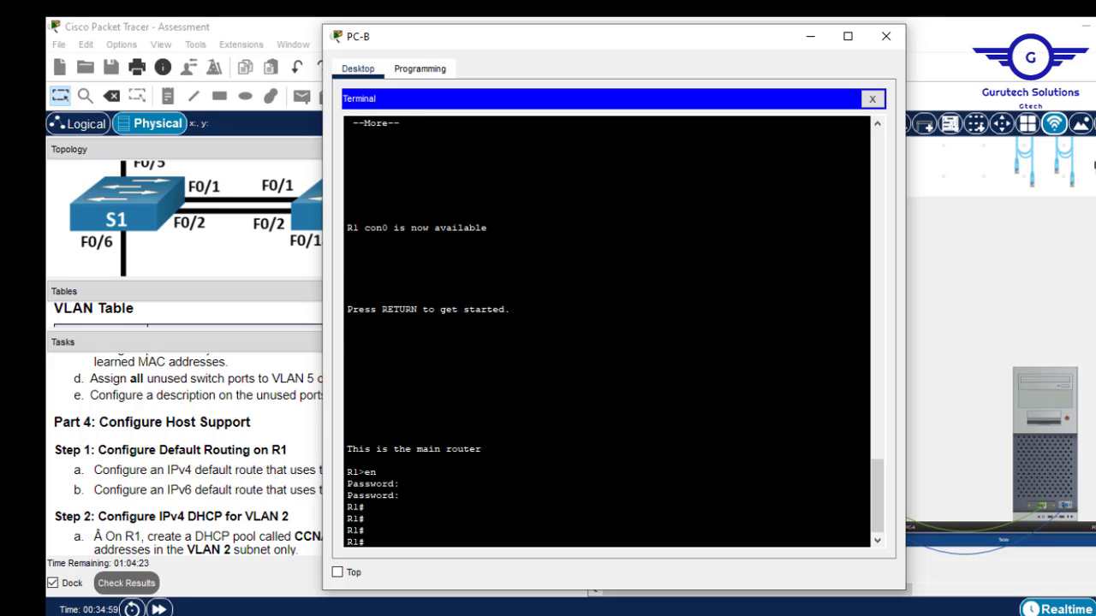
Enter global configuration mode with conf t, rechecking the Lo0 IPv4 route task.
click(814, 49)
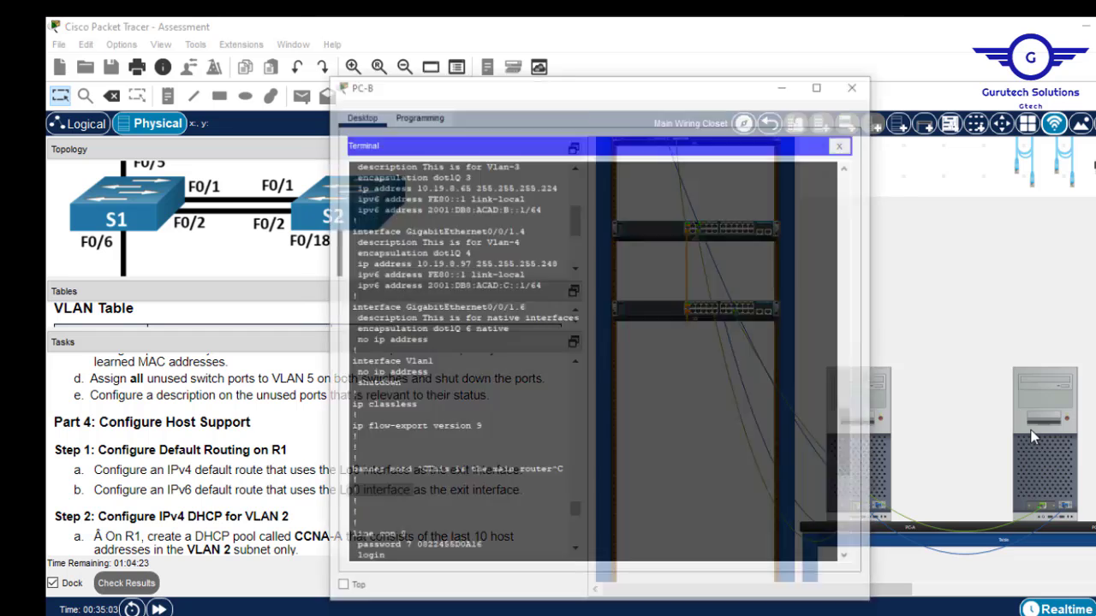
click(1031, 431)
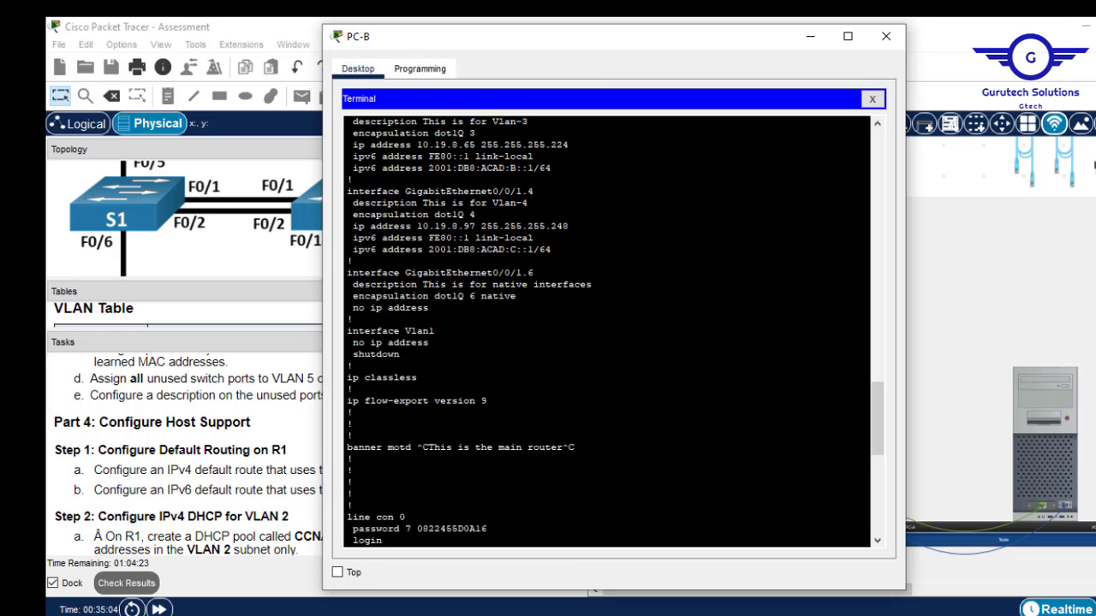
text(conf t)
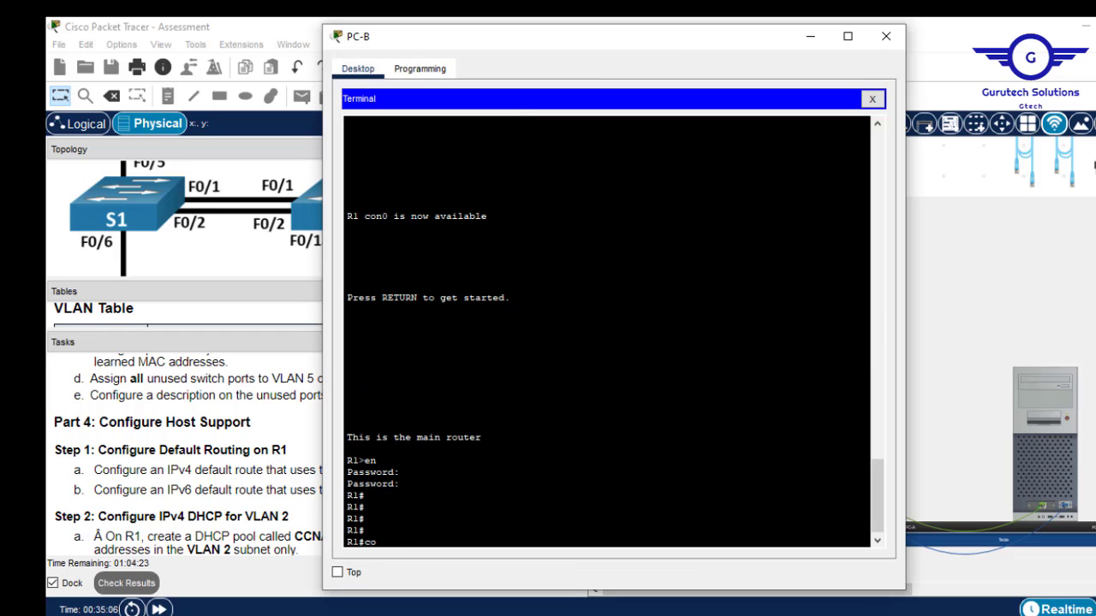
key(Return)
key(Return)
key(Return)
key(Return)
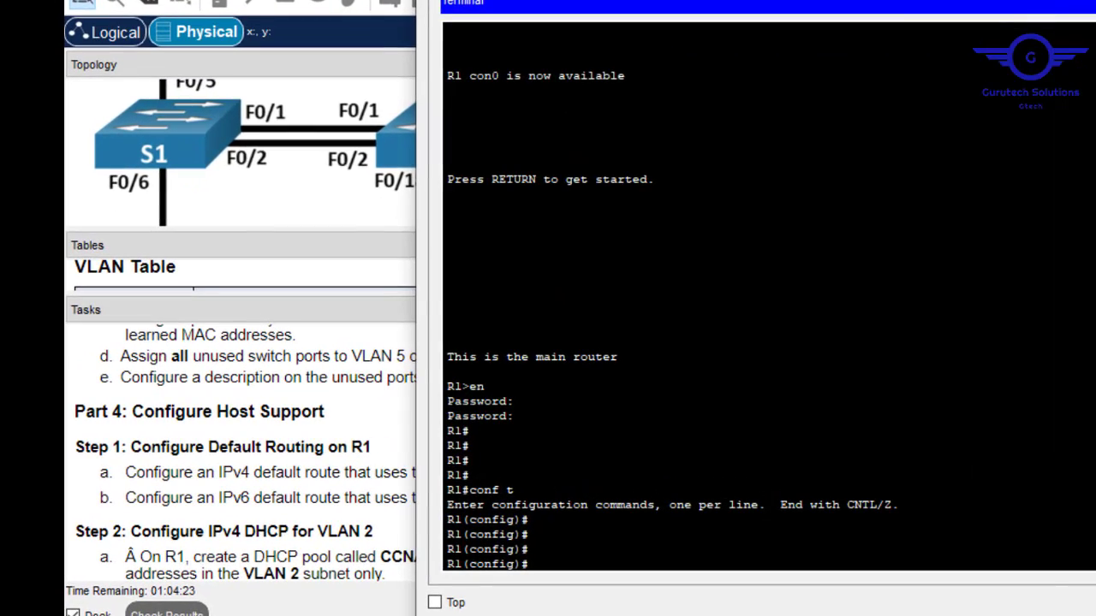
click(316, 368)
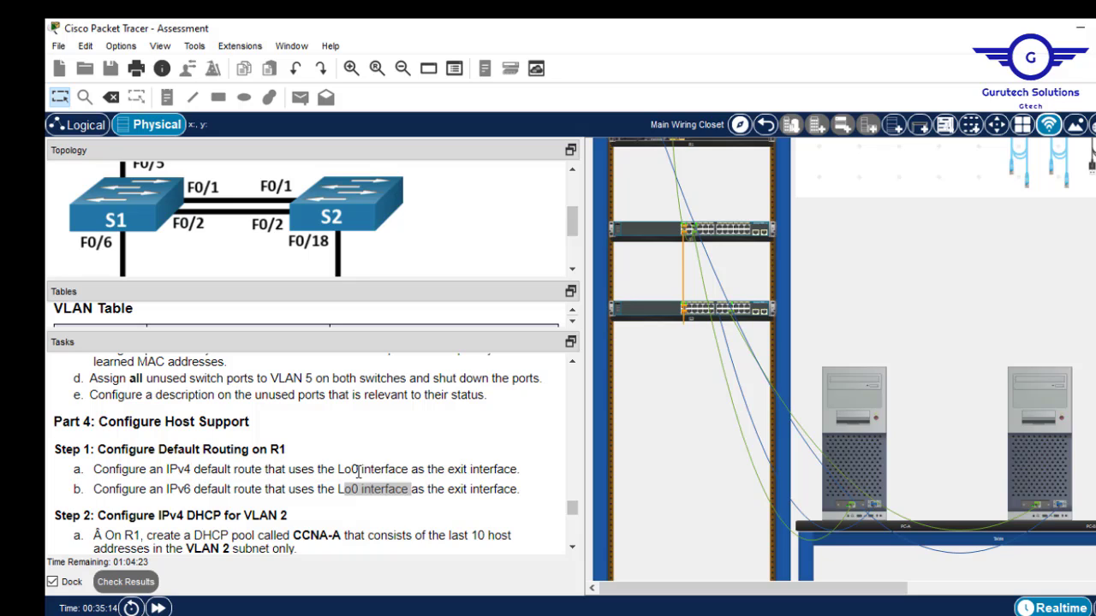
drag(410, 469, 339, 467)
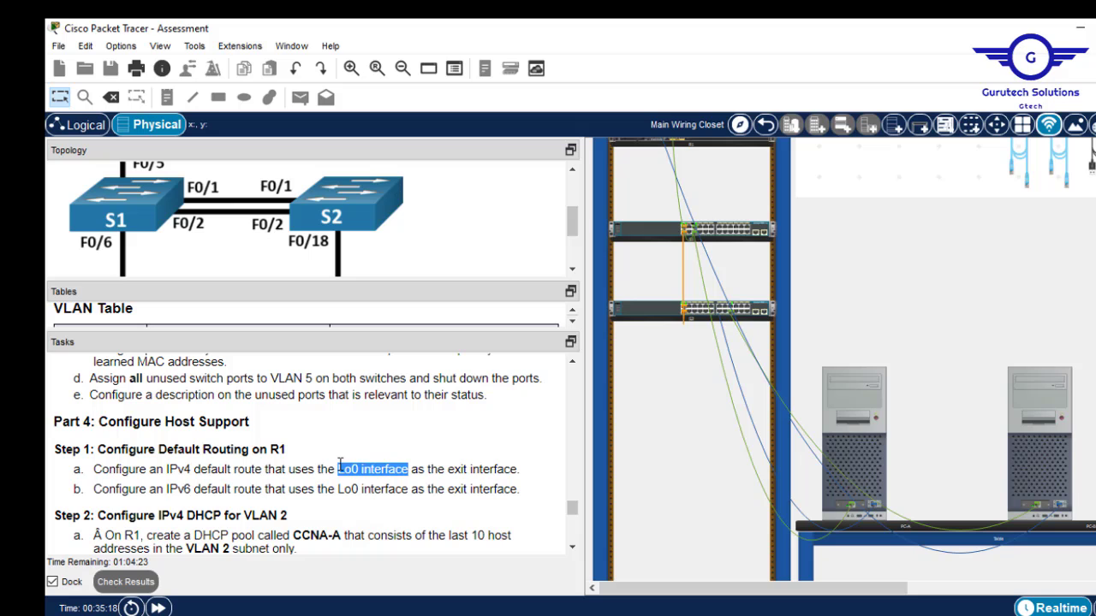
click(1040, 415)
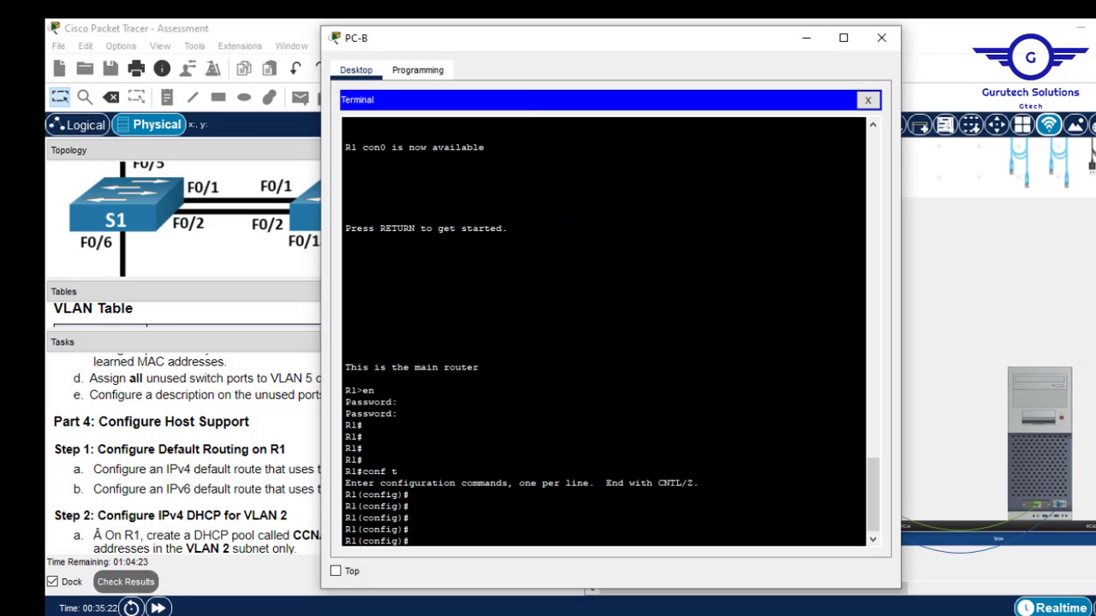
Add the IPv4 default route 'ip route 0.0.0.0 0.0.0.0 loopback 0' on R1.
text(ip route 0.0.0.0)
drag(503, 541, 463, 542)
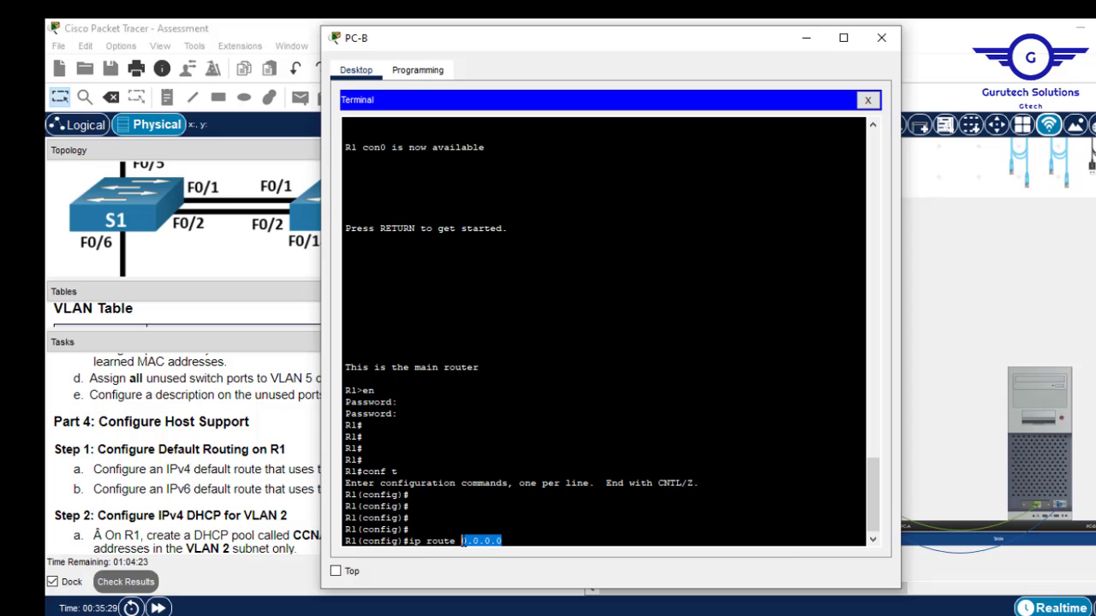
click(498, 541)
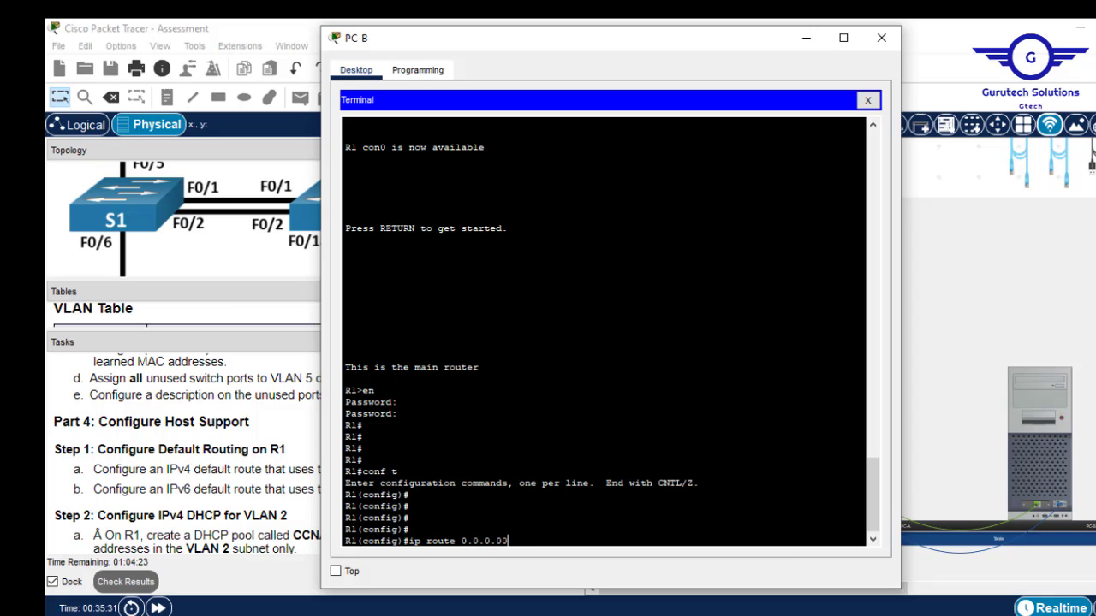
text(0.0.0.)
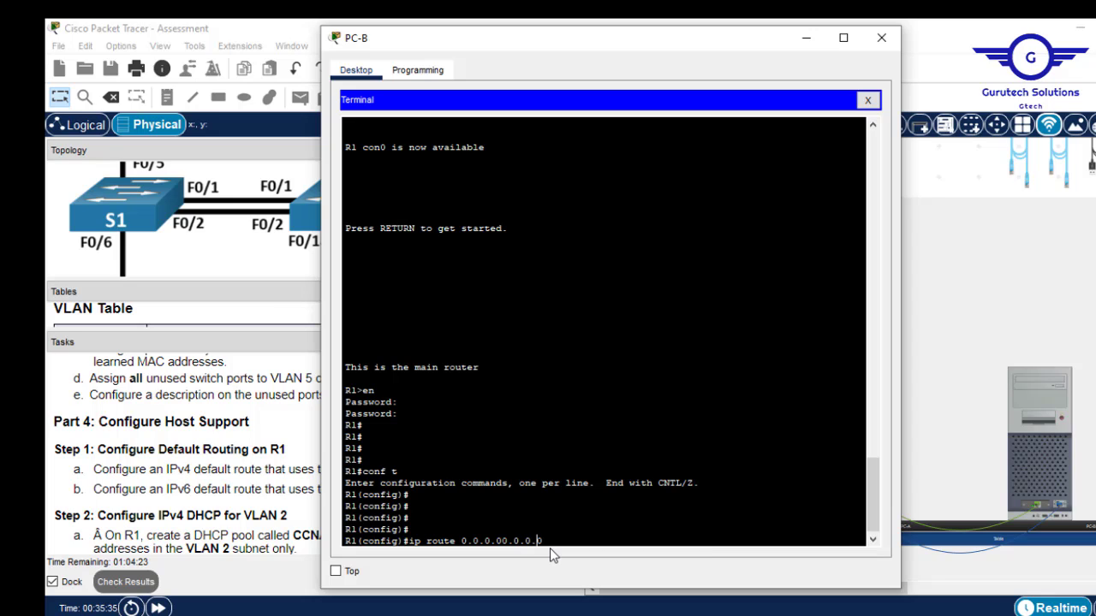
key(Left)
key(Left)
key(Left)
key(Left)
key(Left)
key(Left)
key(Left)
key(Right)
key(Right)
text(loop)
key(Tab)
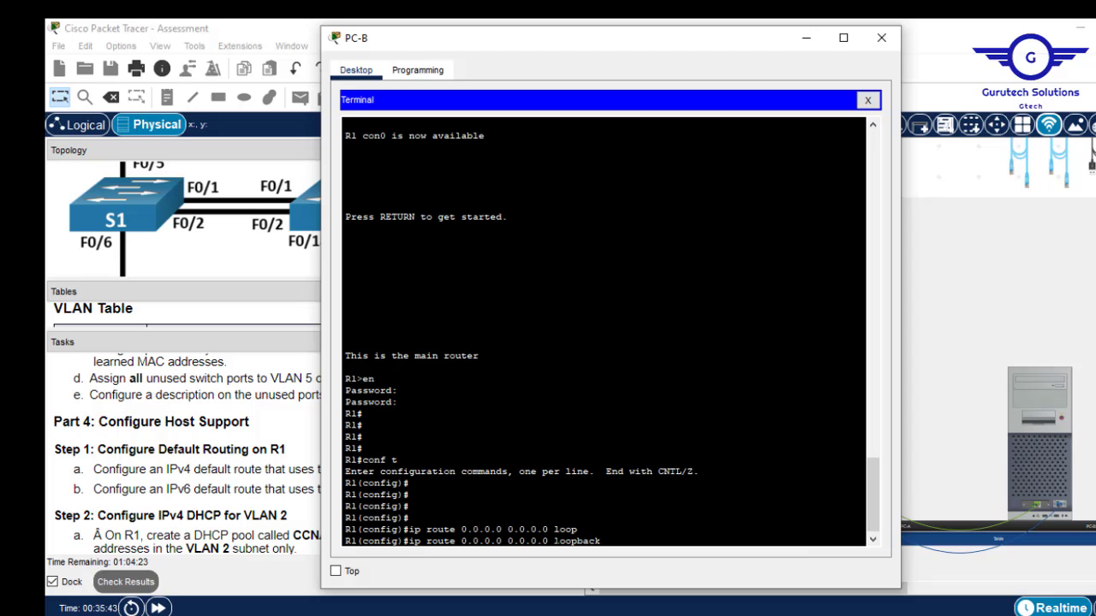
text(0)
key(Return)
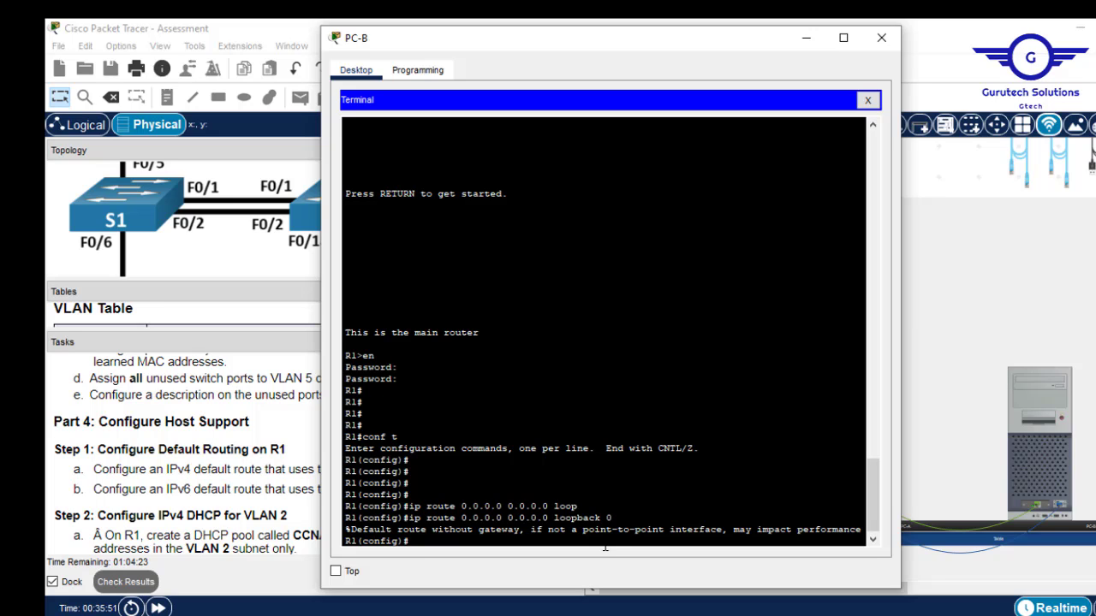
key(Return)
key(Return)
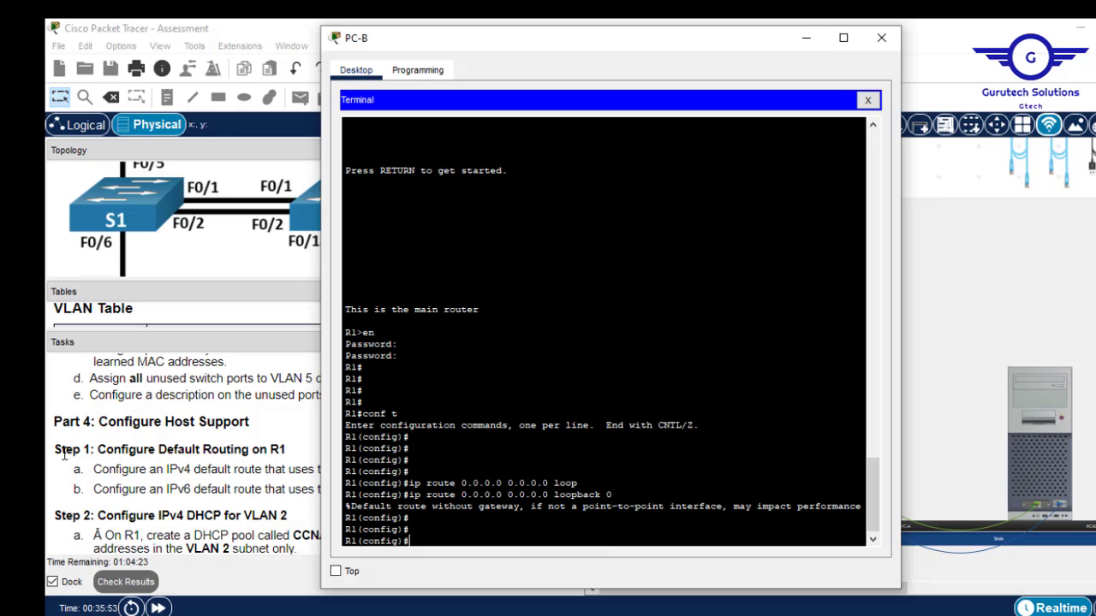
click(209, 492)
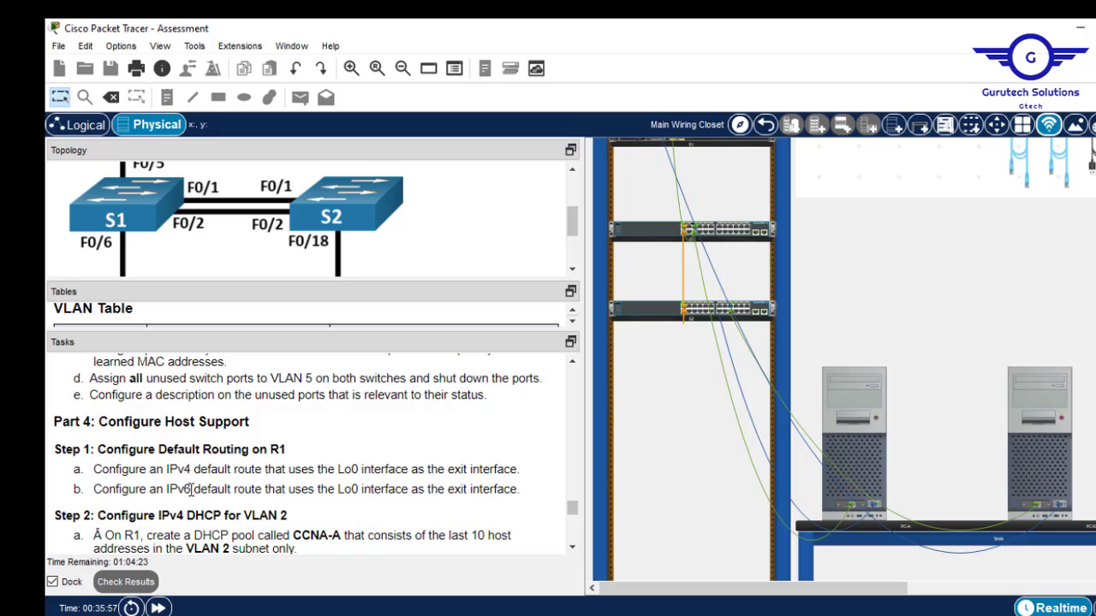
Add the IPv6 default route ::/0 via loopback 0 and save R1's configuration.
drag(192, 489, 170, 488)
click(1045, 417)
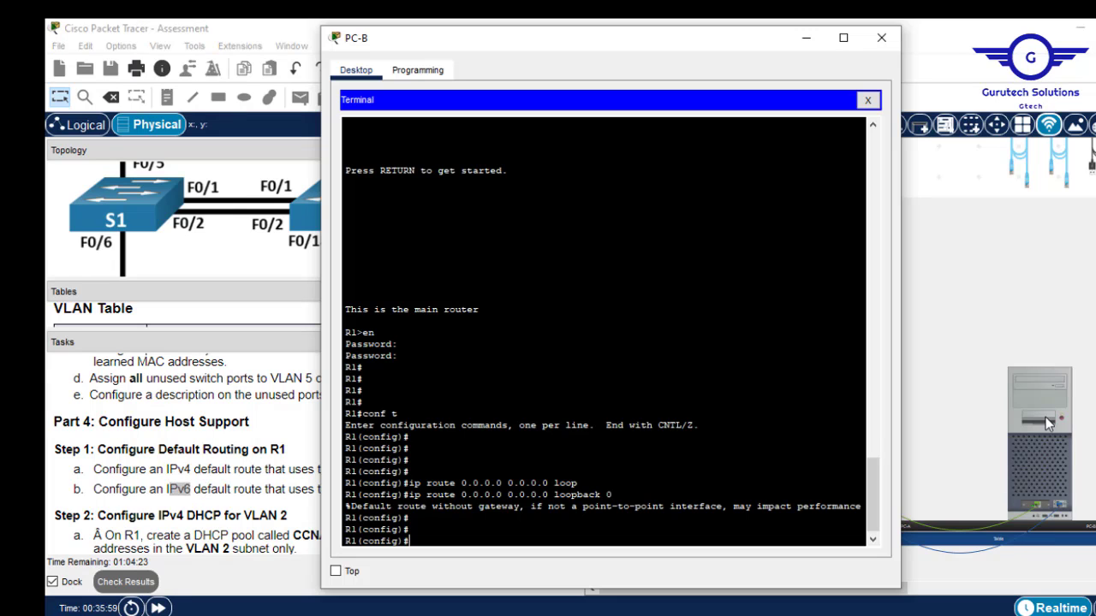
text(ipv)
key(Tab)
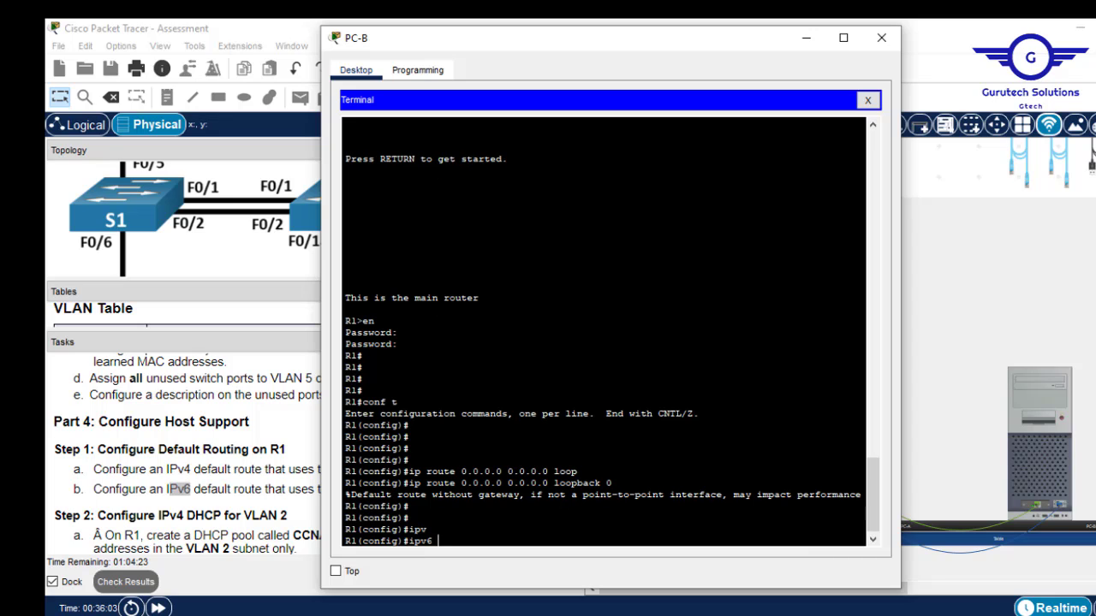
text(rou)
text(te)
text( ::)
text(/0)
text( 1oo)
text(p)
key(Tab)
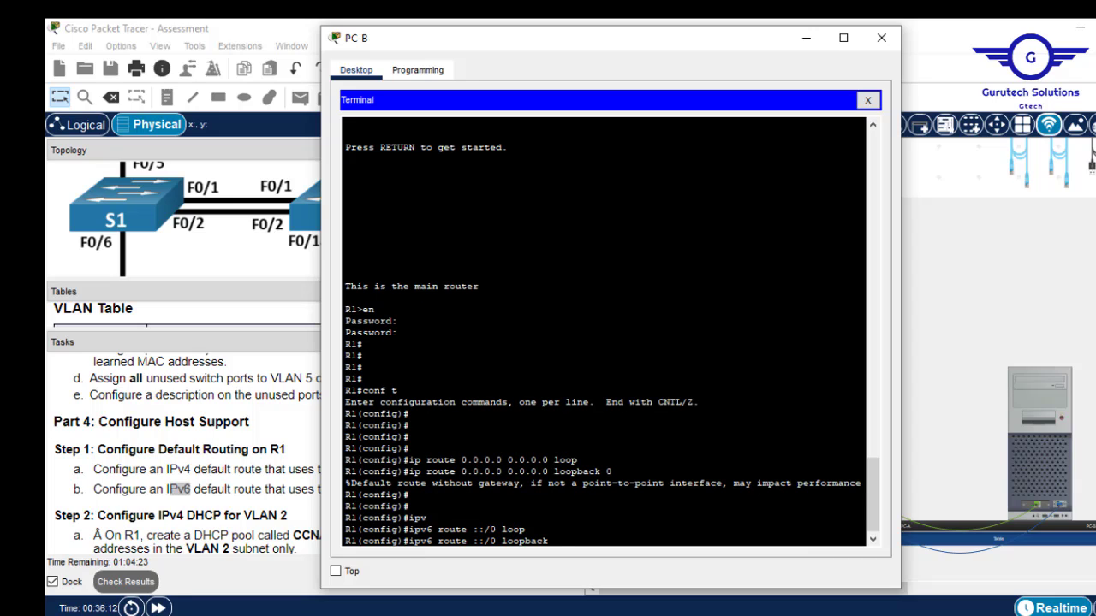
text(0)
key(Return)
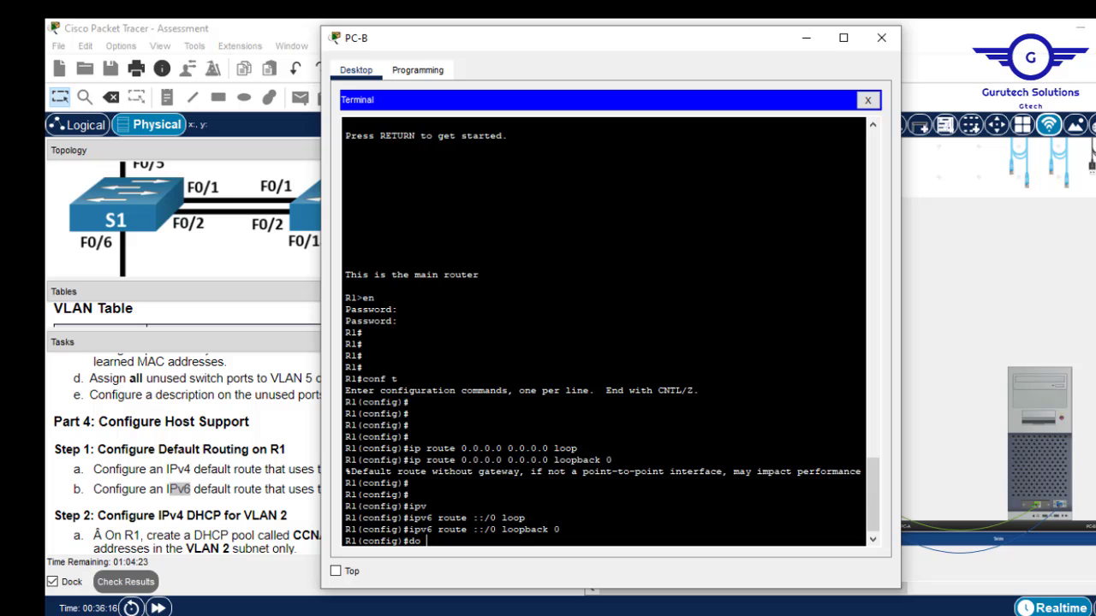
text(w)
text(r)
key(Return)
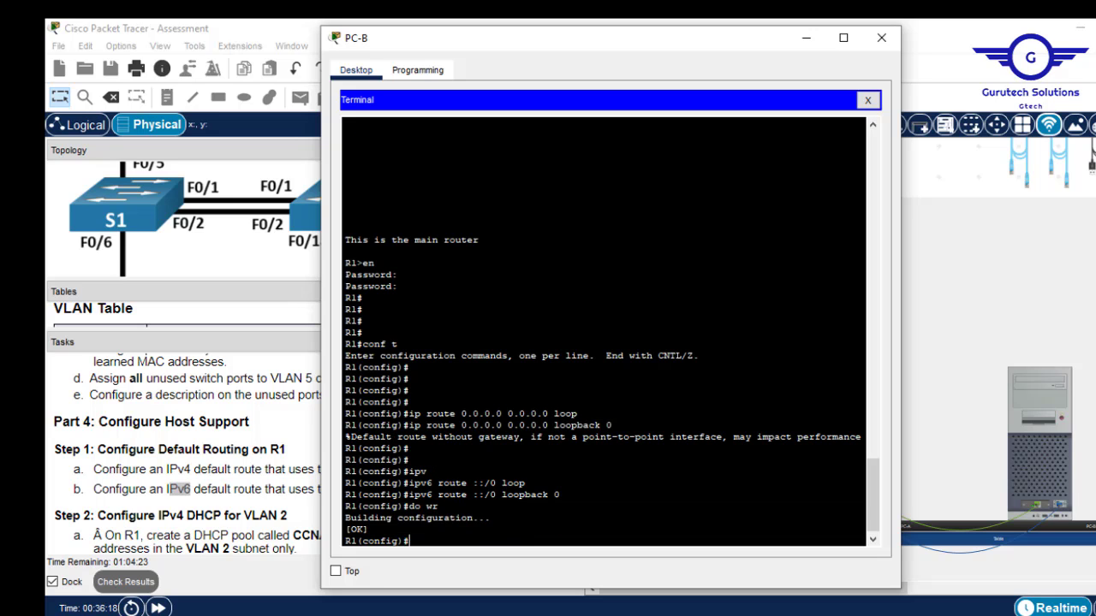
Scroll to the Step 3 DHCP task and copy the pool name CCNA-A.
click(807, 38)
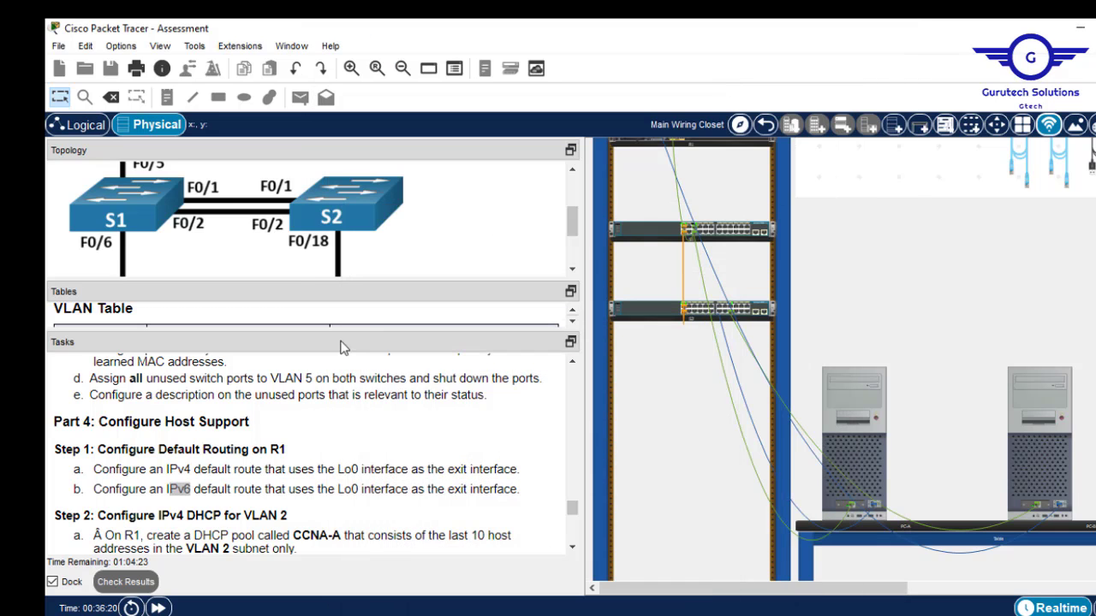
click(574, 548)
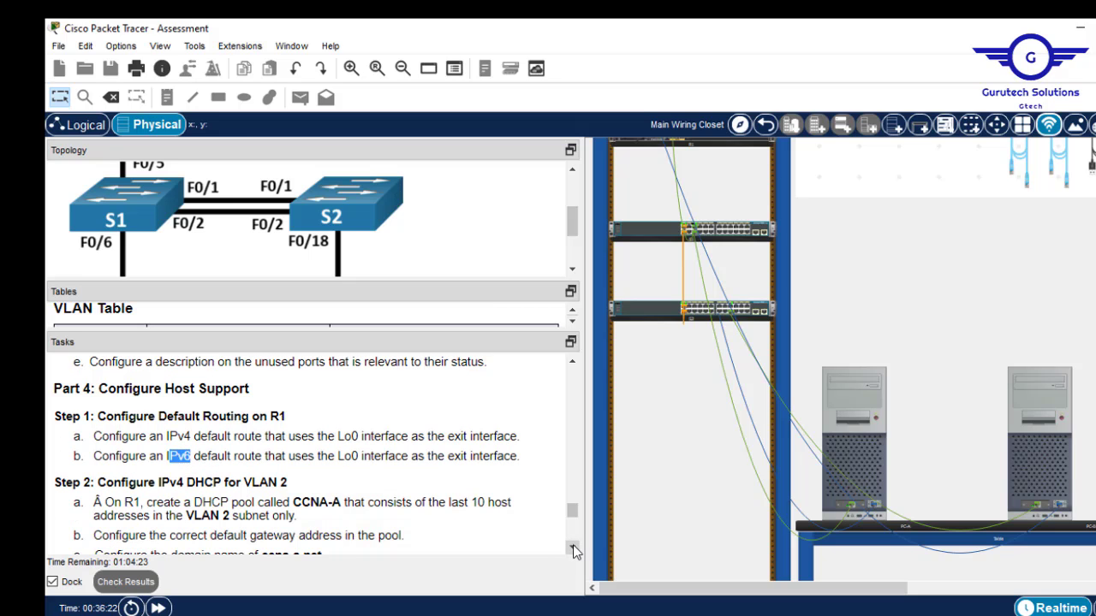
click(574, 548)
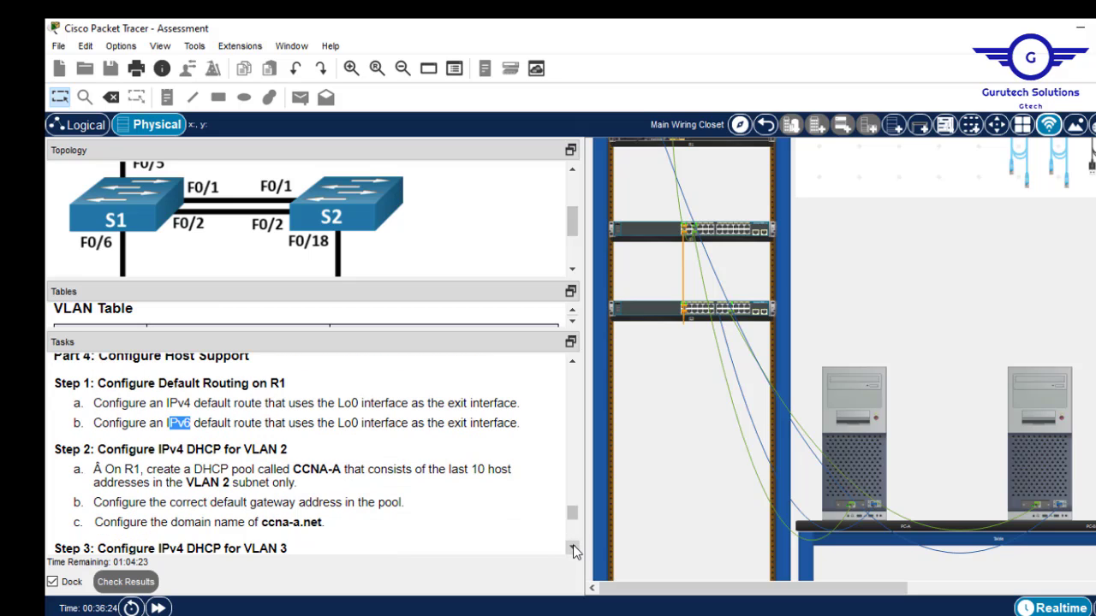
click(573, 548)
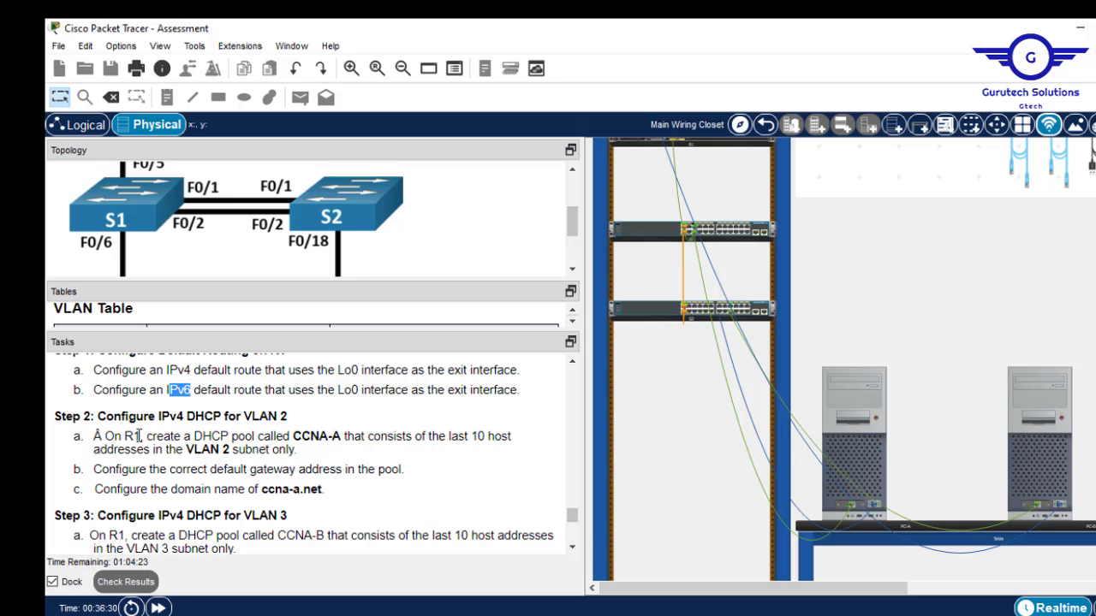
drag(140, 436, 125, 436)
click(318, 436)
double_click(318, 435)
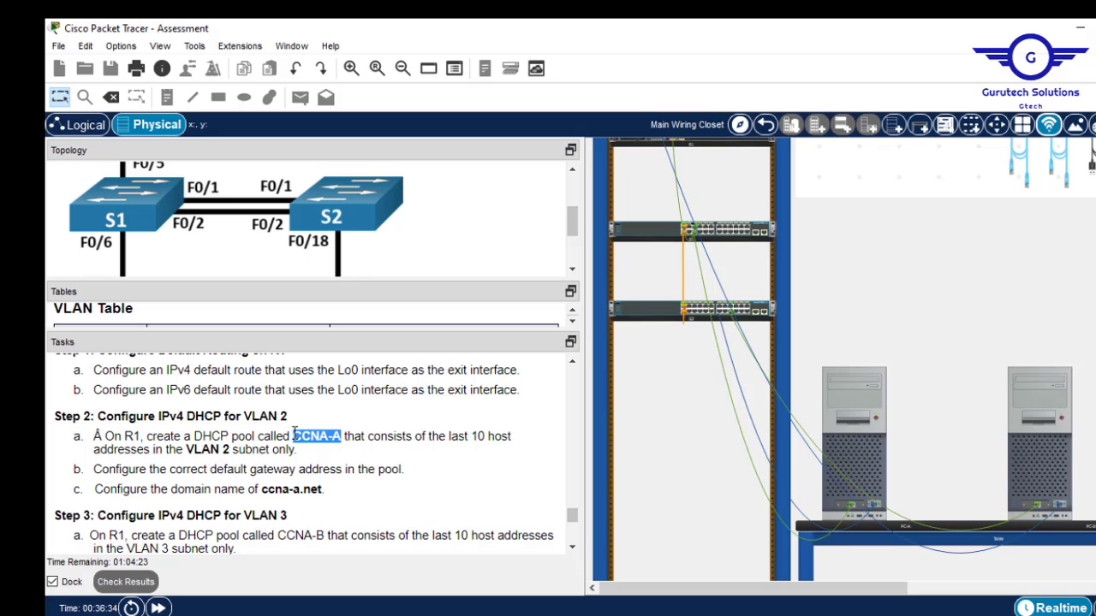
right_click(307, 436)
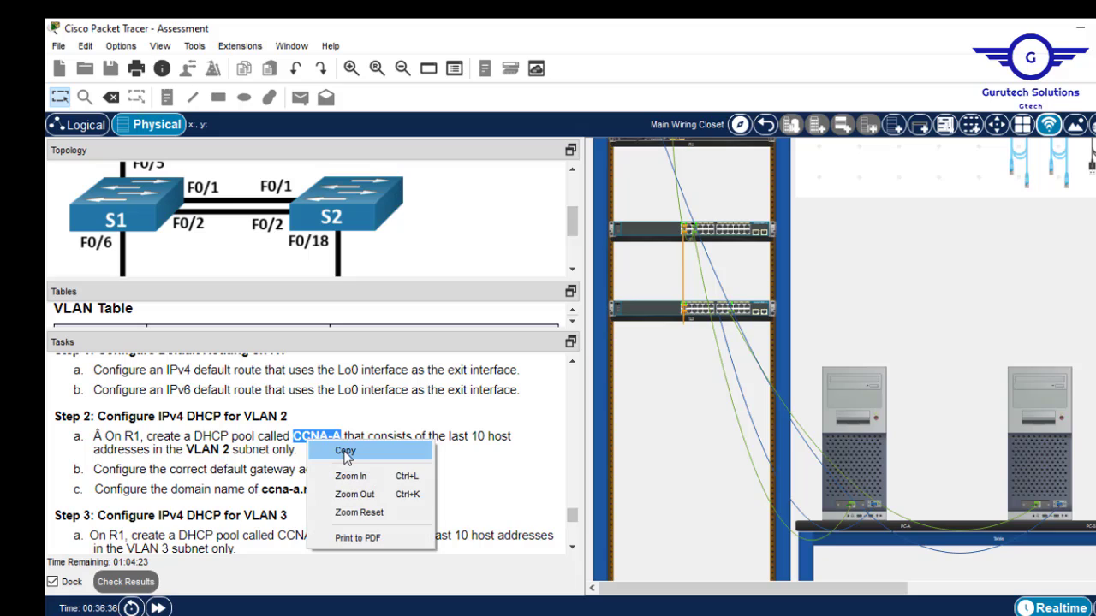
click(345, 451)
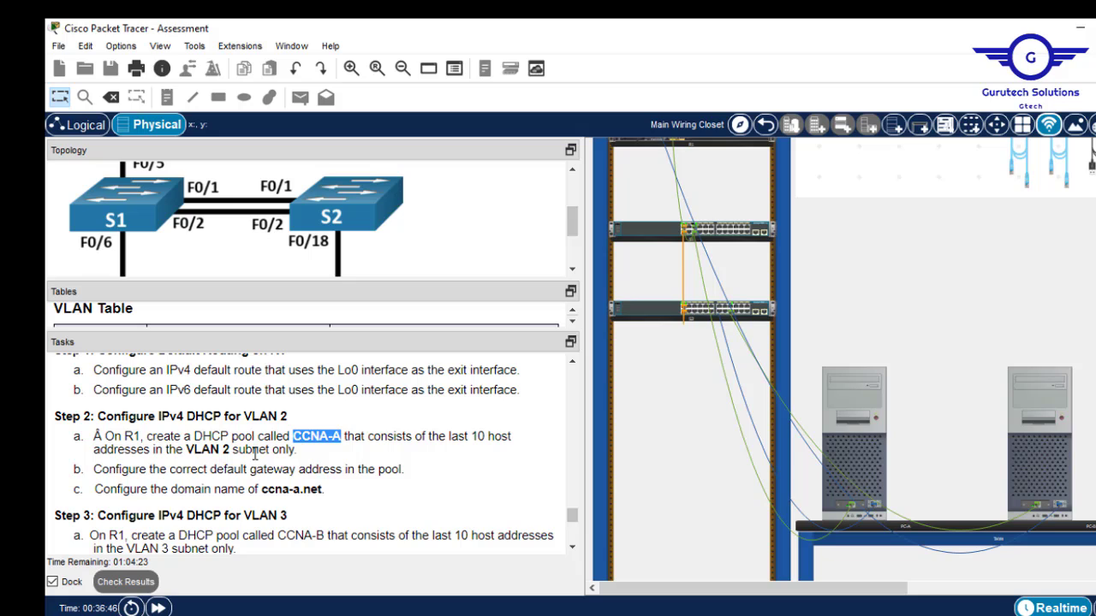
Find VLAN 2's gateway 10.19.8.1 on R1 G0/0/1.2 in the Addressing Table.
drag(230, 450, 186, 450)
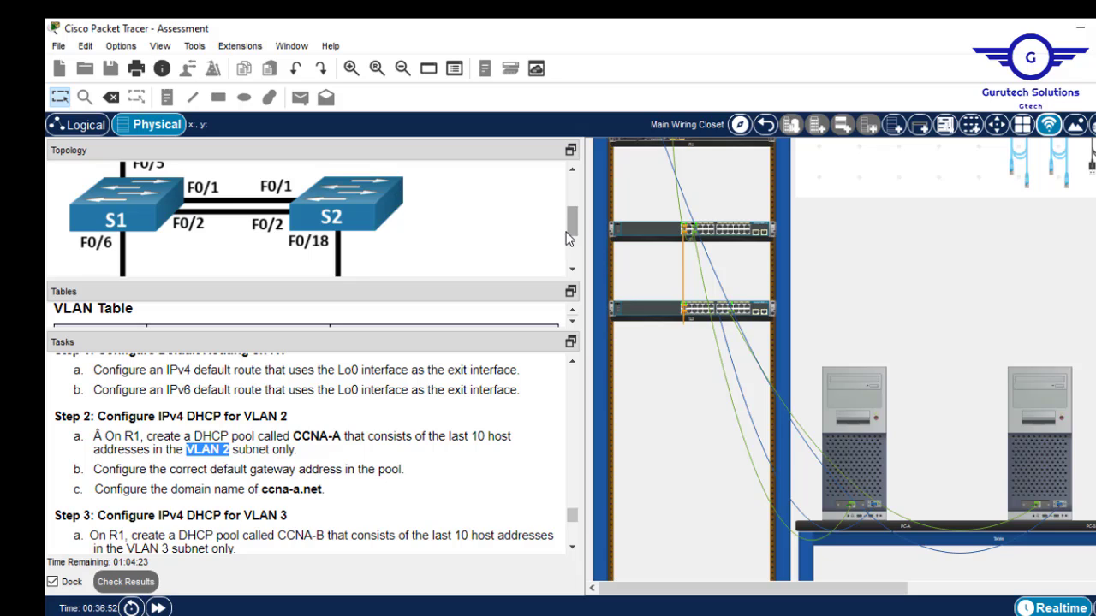
drag(572, 239, 571, 232)
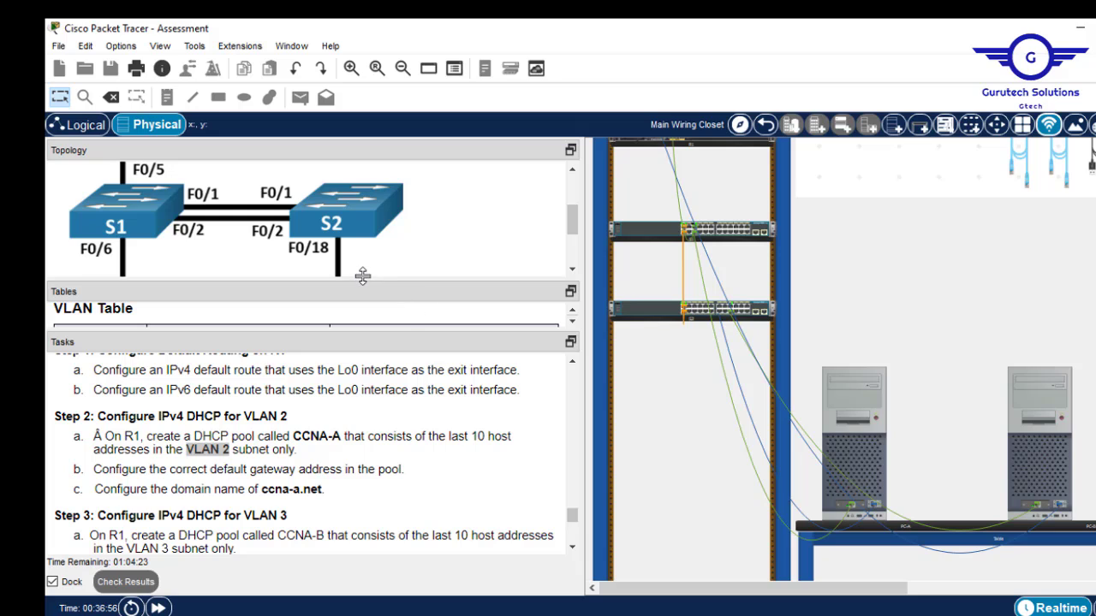
drag(362, 280, 384, 144)
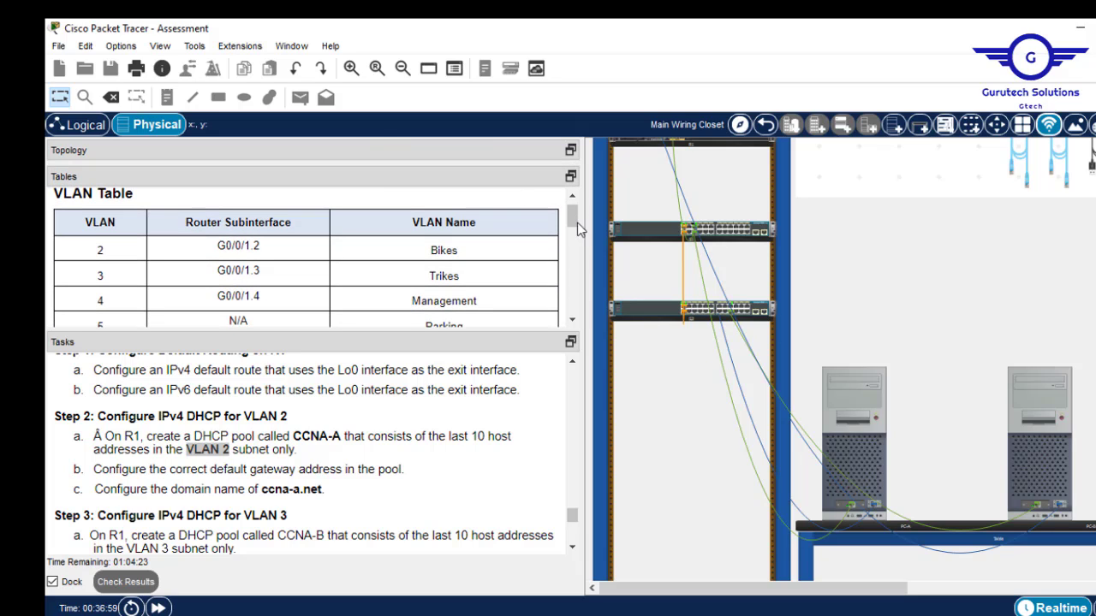
drag(573, 220, 582, 250)
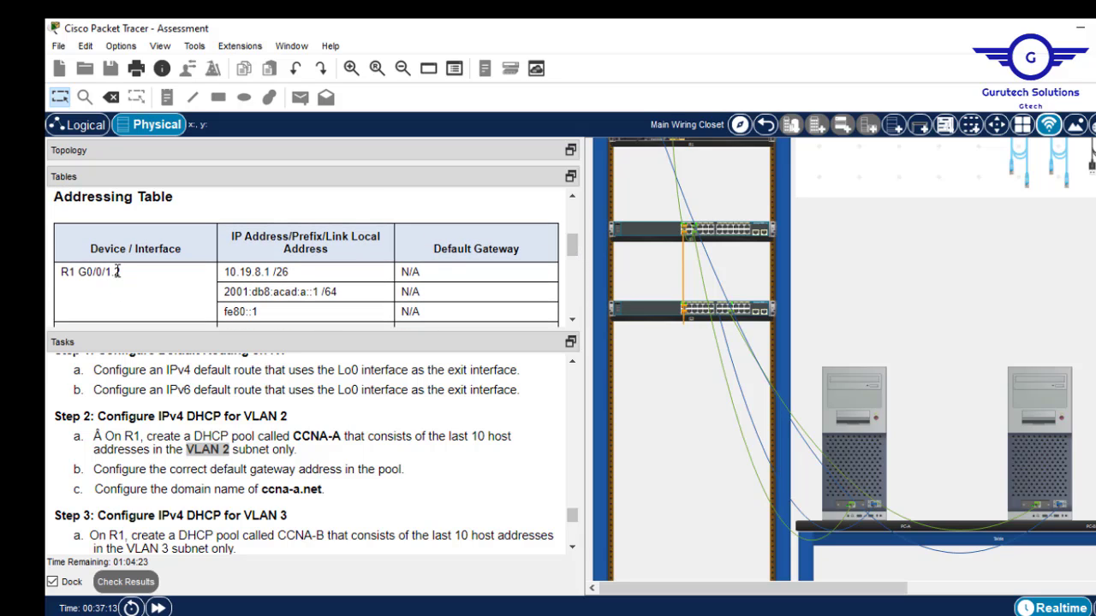
double_click(226, 272)
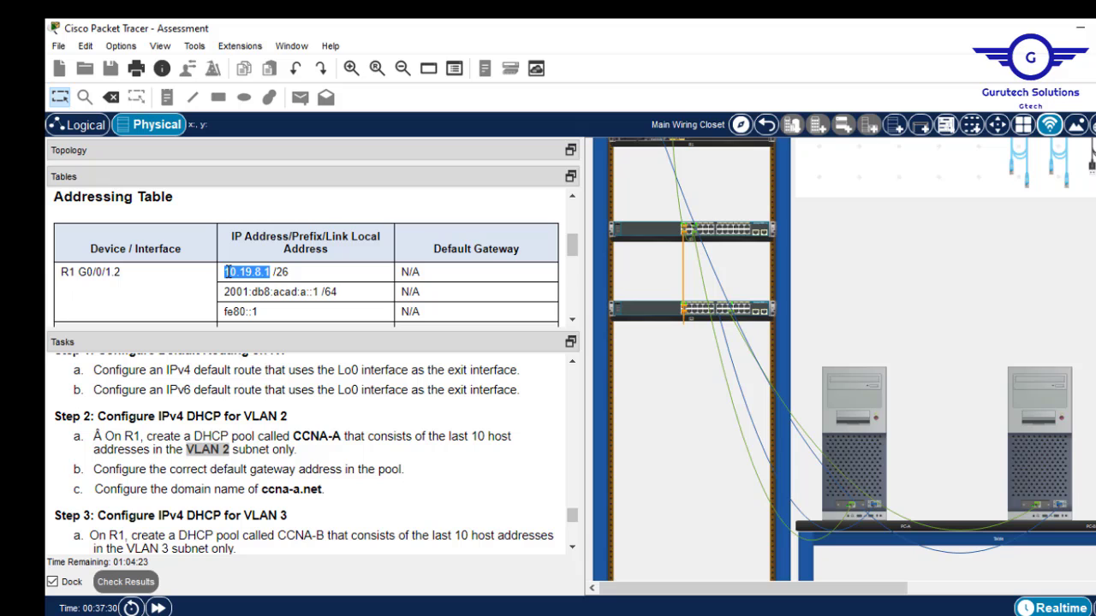
Back in the R1 terminal, start typing the service command.
click(1041, 462)
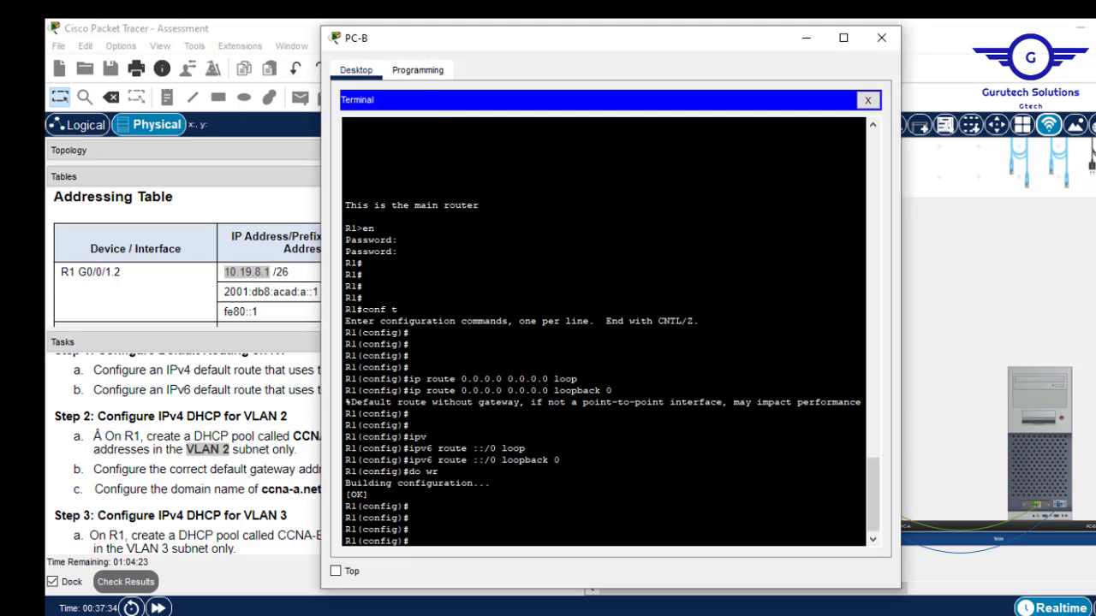
text(serv)
key(Tab)
Enable the DHCP service on R1 with service dhcp.
text(d)
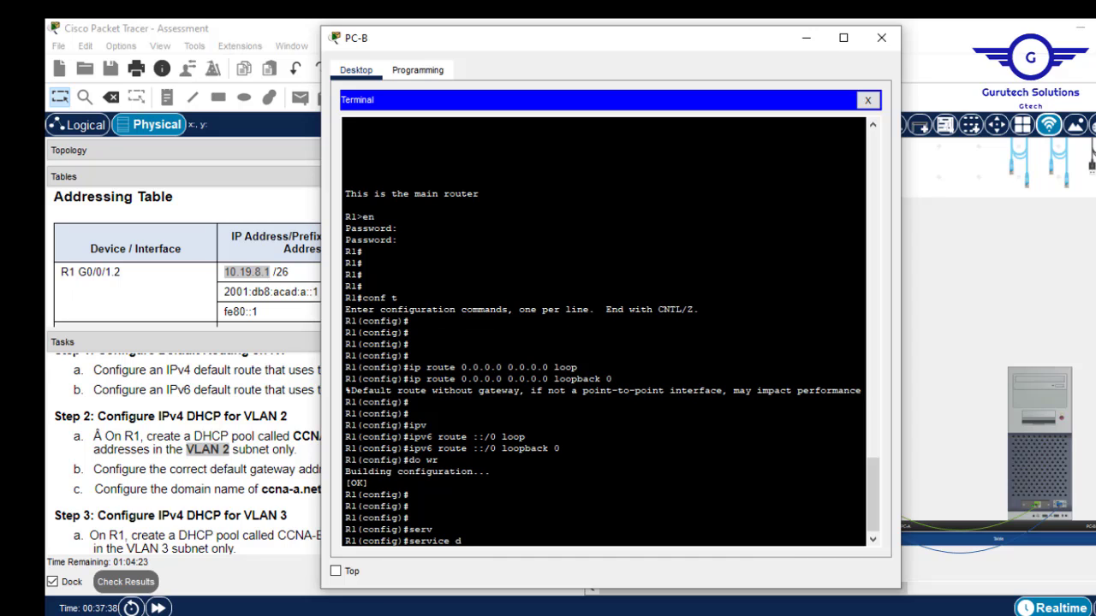
key(Tab)
key(Return)
Create DHCP pool CCNA-A using the pasted name and begin its network statement.
text(ip dhc)
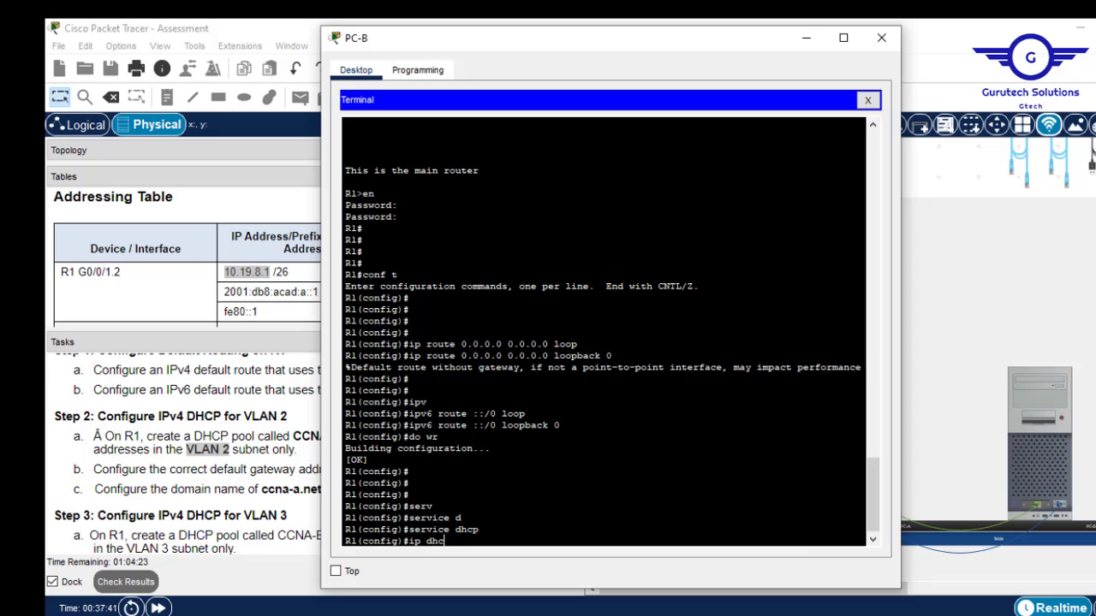
key(Tab)
text(p)
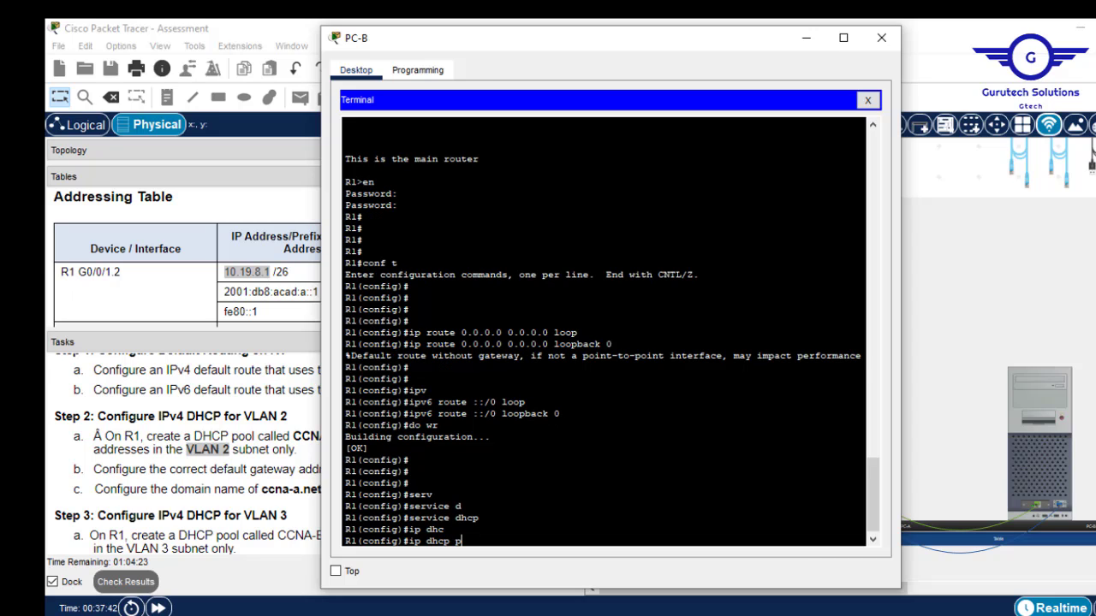
key(Tab)
right_click(492, 485)
click(531, 514)
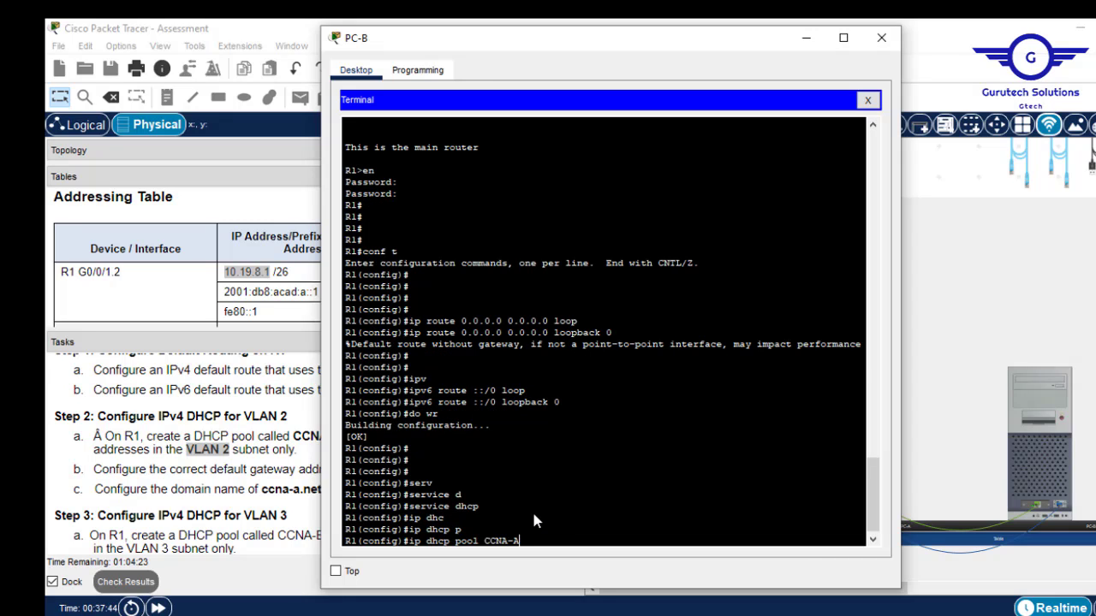
key(Return)
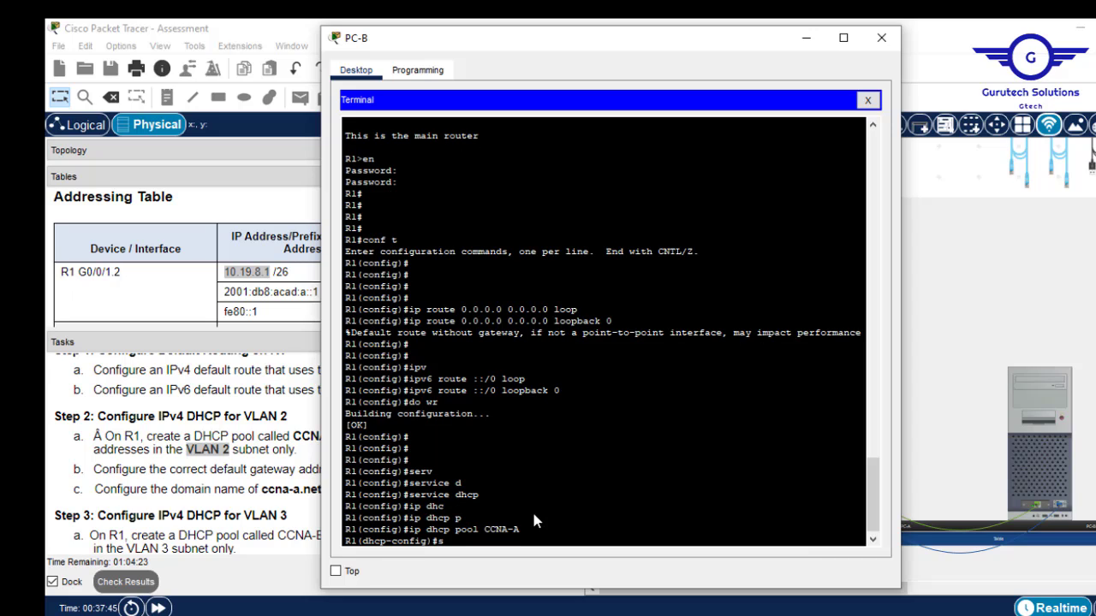
text(net)
key(Tab)
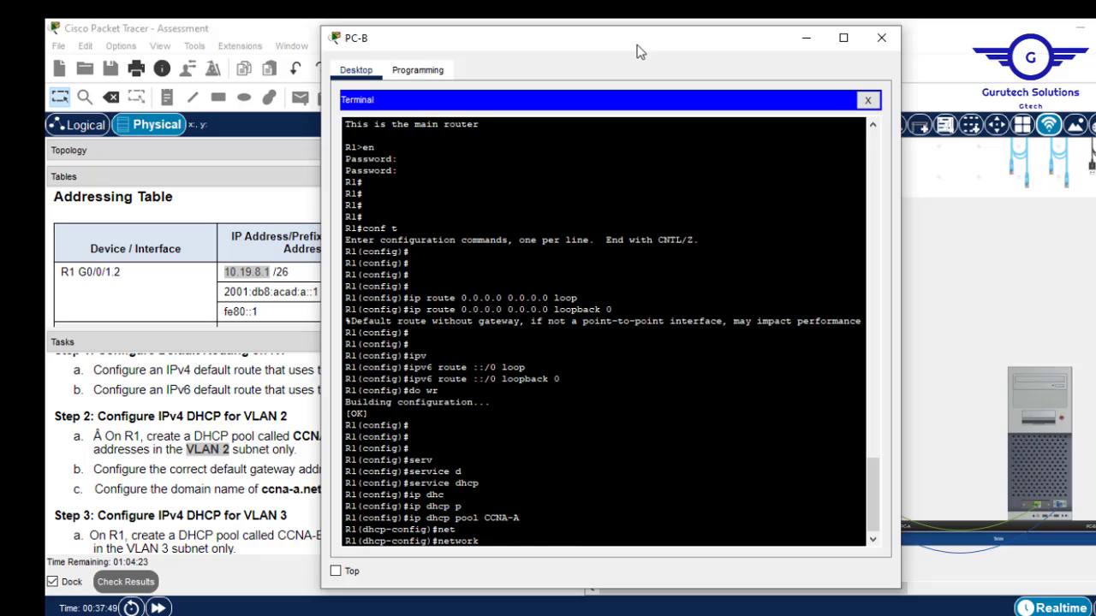
drag(642, 48, 765, 359)
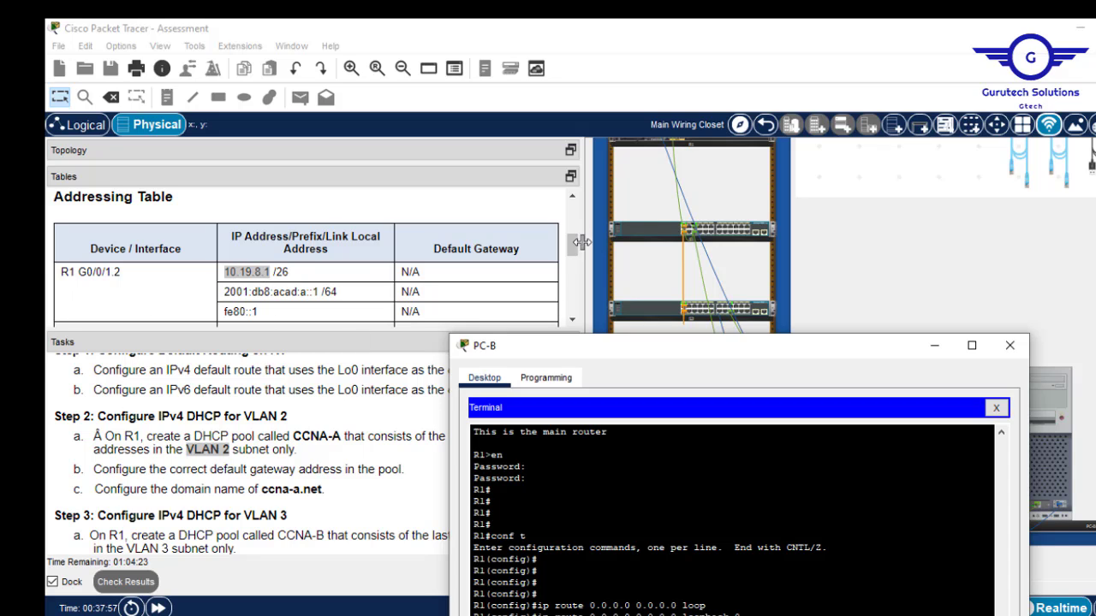
Place the R1 terminal beside the Addressing Table showing G0/0/1.2 at 10.19.8.1 /26.
drag(574, 250, 572, 224)
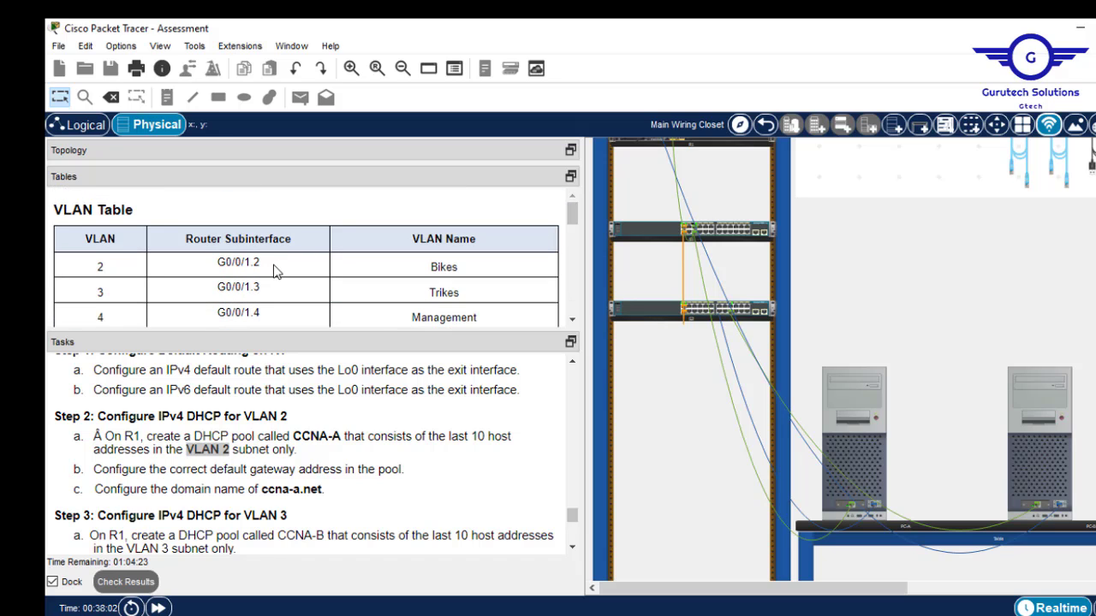
drag(267, 271, 101, 266)
drag(573, 211, 575, 253)
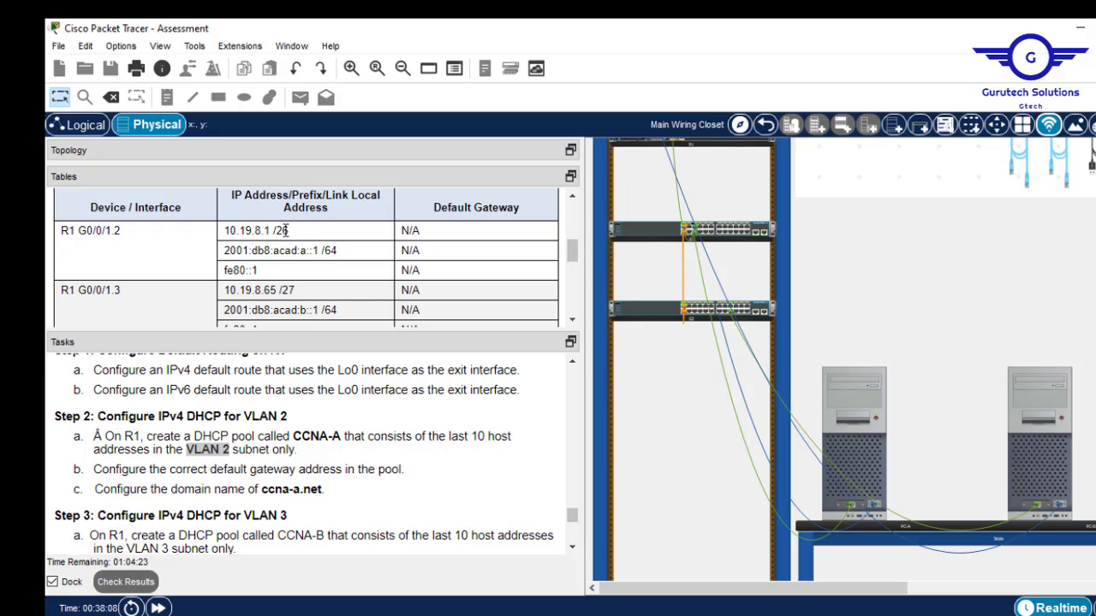
drag(271, 231, 224, 231)
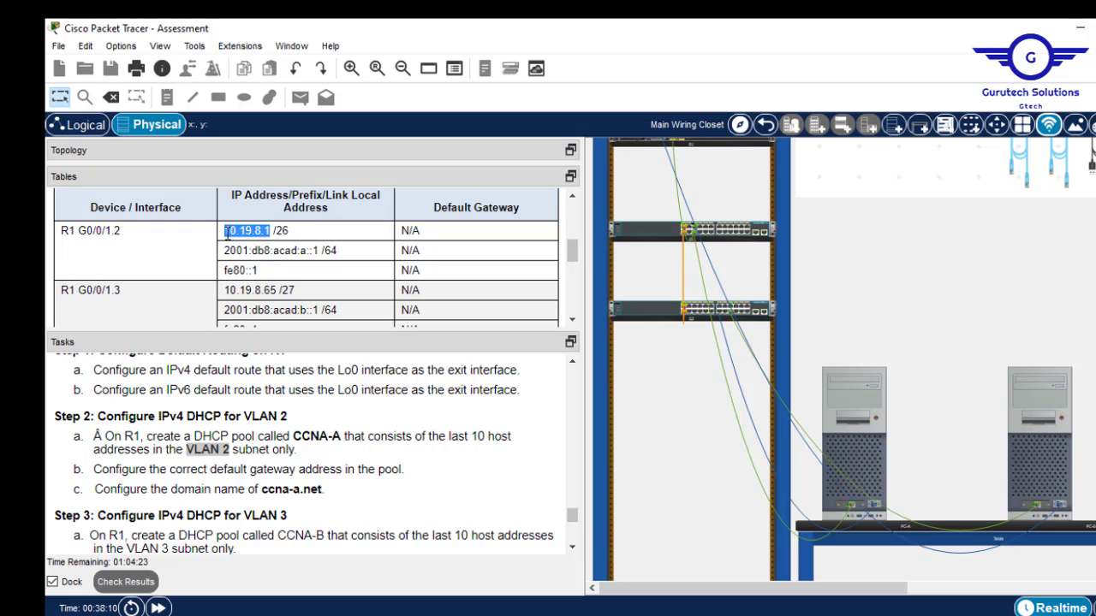
click(1048, 380)
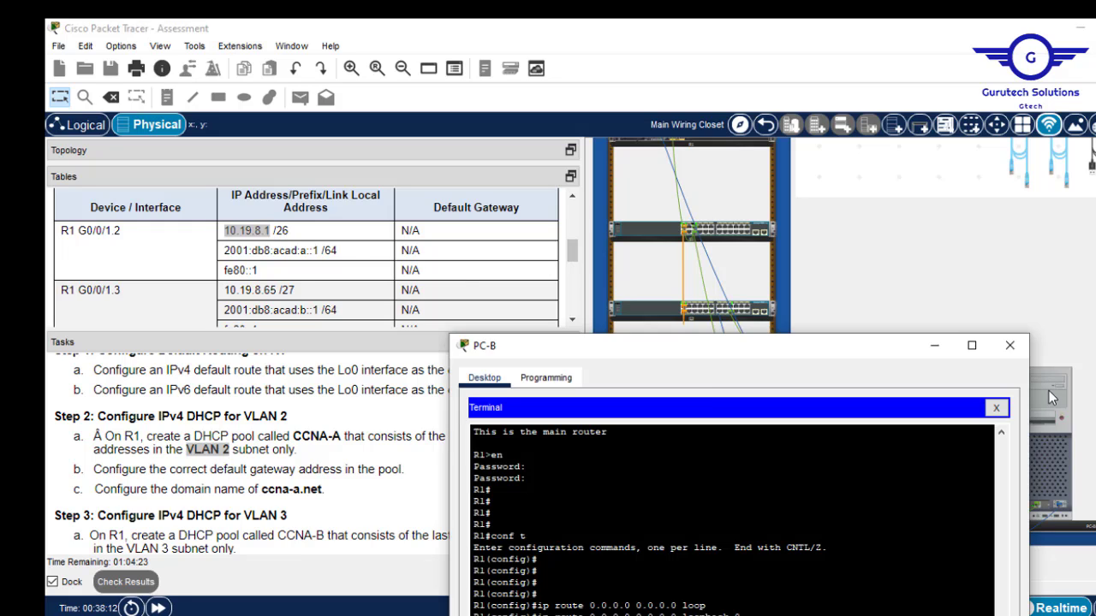
drag(813, 351, 758, 30)
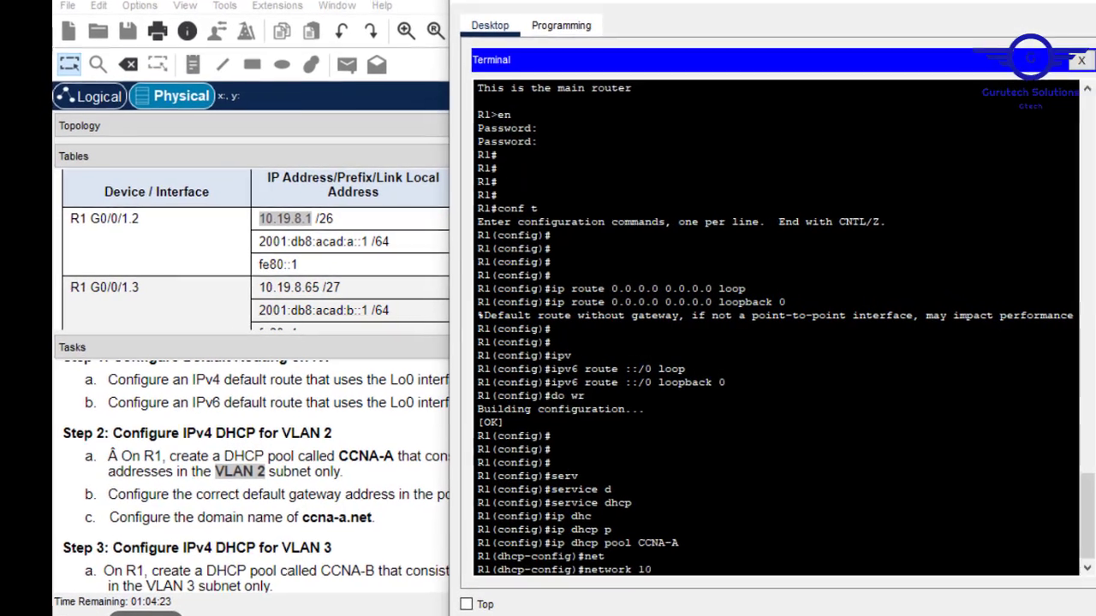
Give pool CCNA-A network 10.19.8.0 255.255.255.192 and default-router 10.19.8.1, then exit.
text(10.19.8)
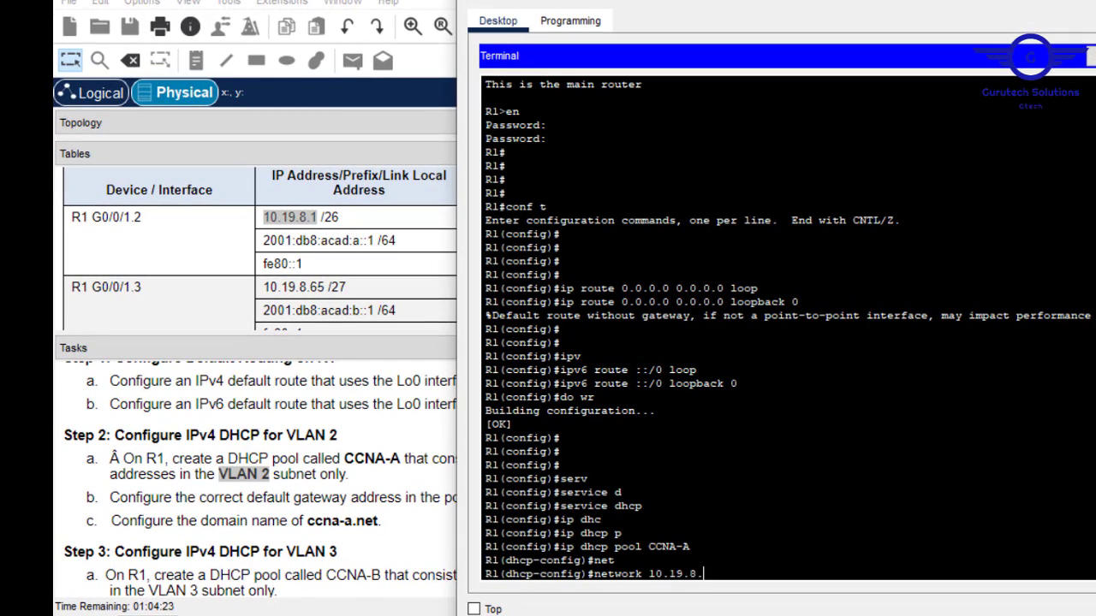
text(.0 255.255.255.192)
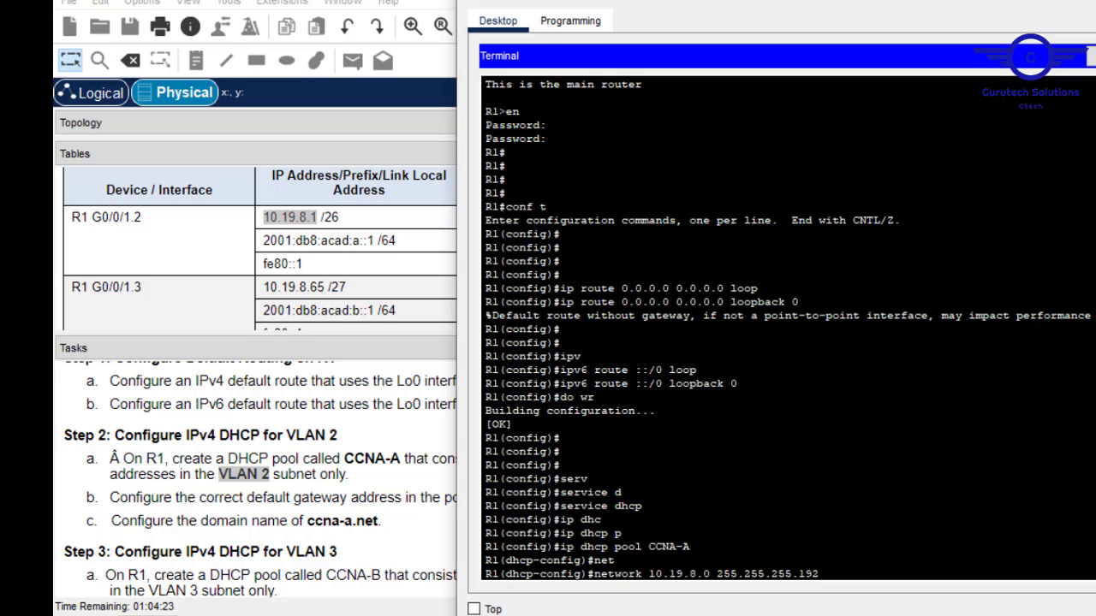
key(Return)
text(def)
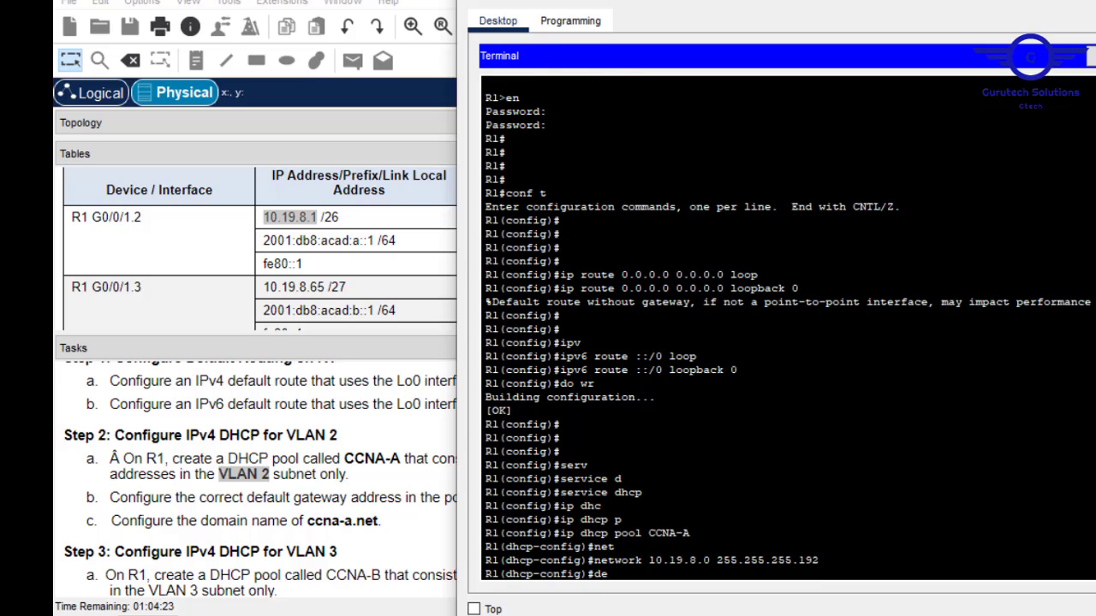
key(Tab)
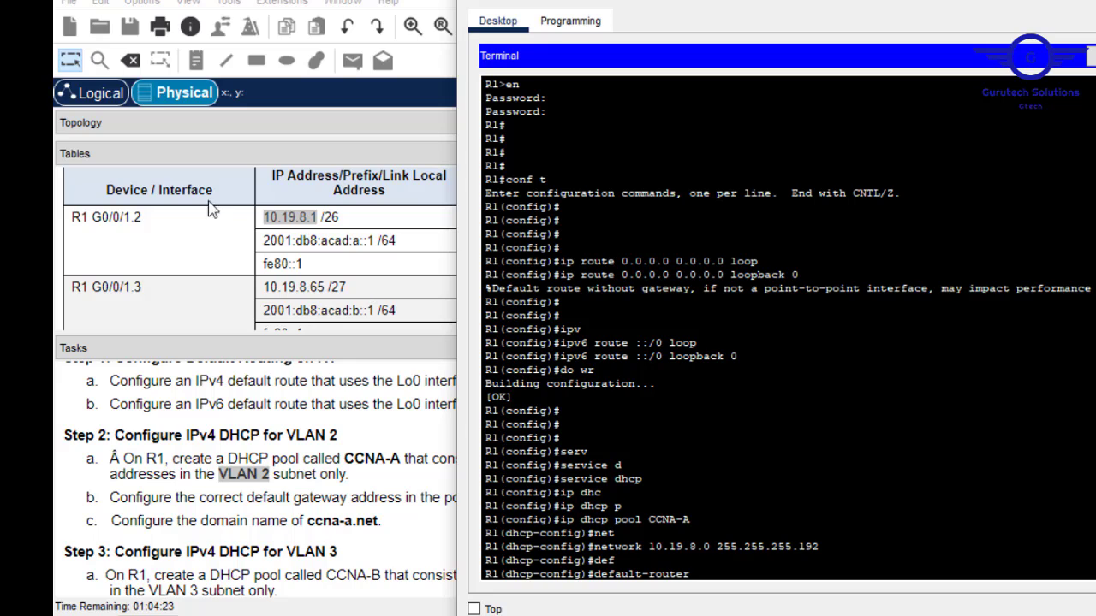
text(192.1)
key(BackSpace)
key(BackSpace)
key(BackSpace)
key(BackSpace)
text(0.19.8.1)
key(Return)
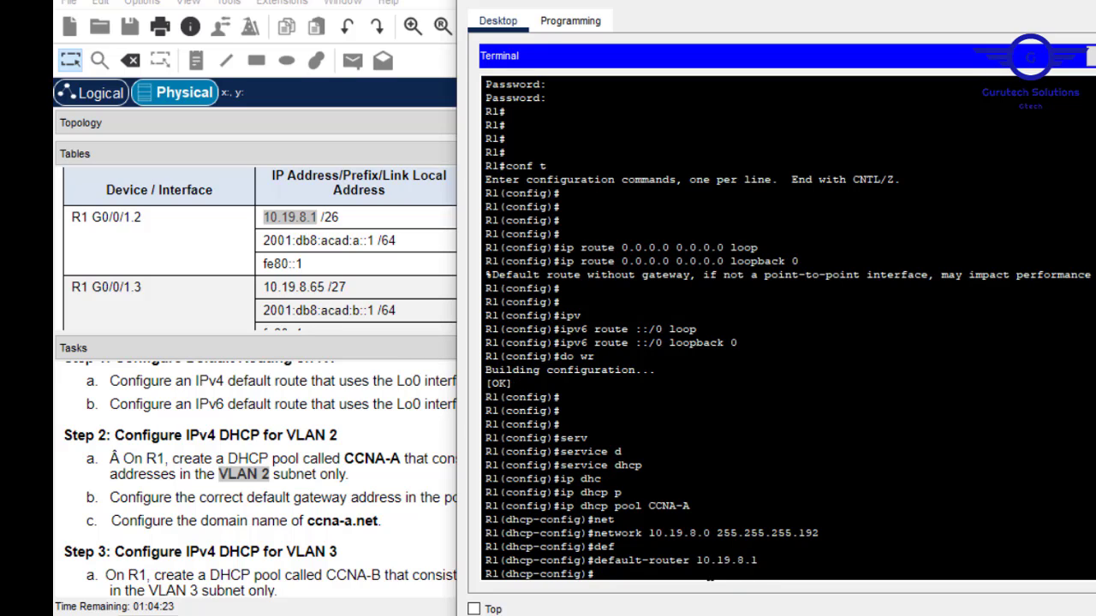
text(exit)
key(Return)
key(Return)
key(Return)
key(Return)
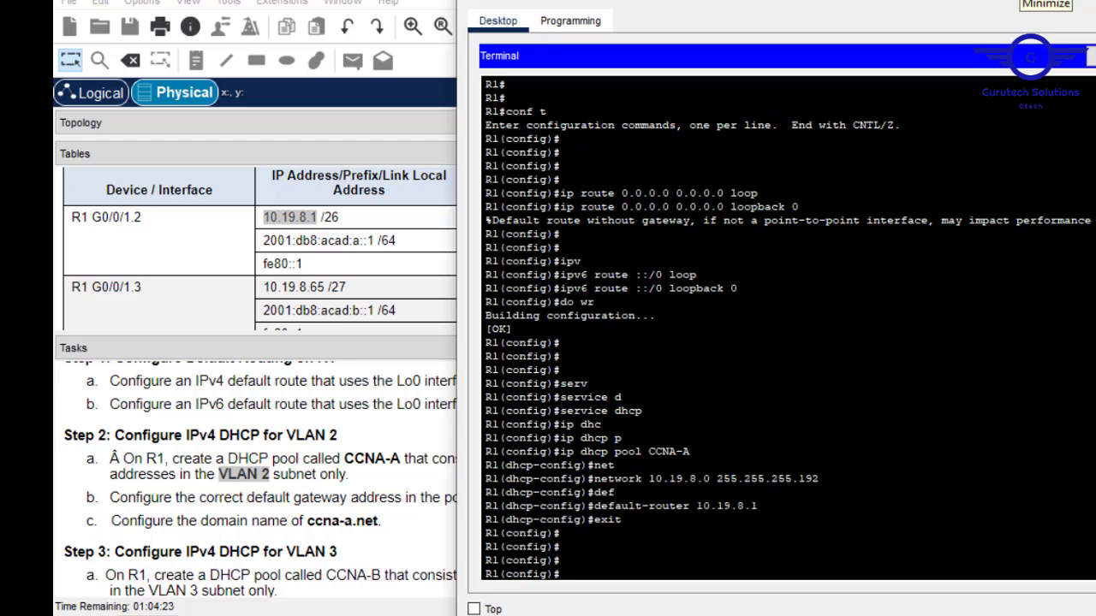
Minimize R1's terminal and check the 10-host requirement and VLAN 2's /26 prefix.
click(1038, 2)
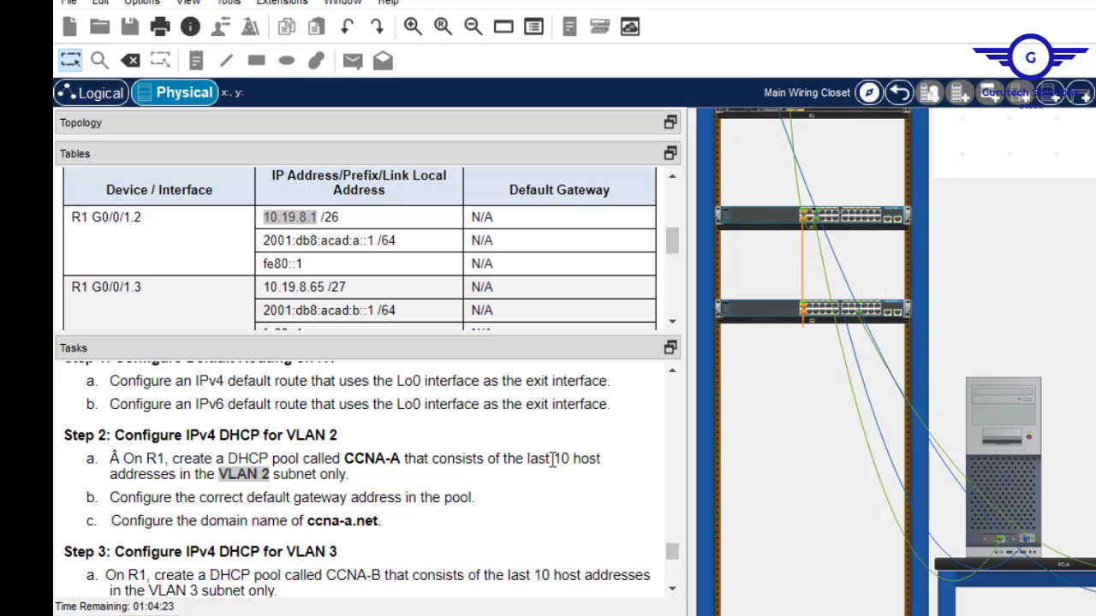
drag(552, 460, 178, 479)
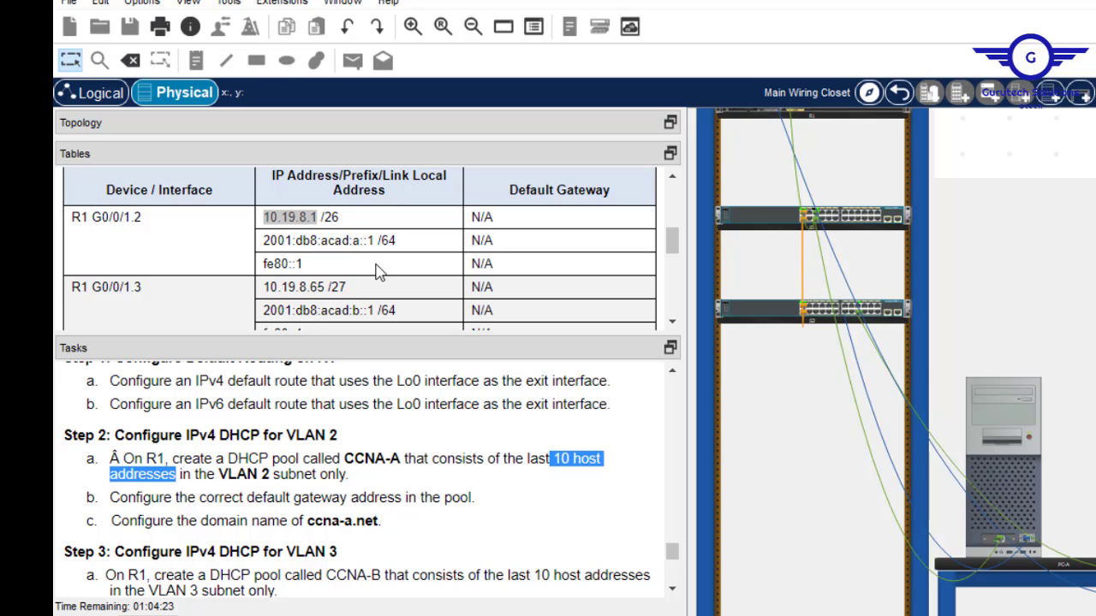
drag(338, 219, 327, 217)
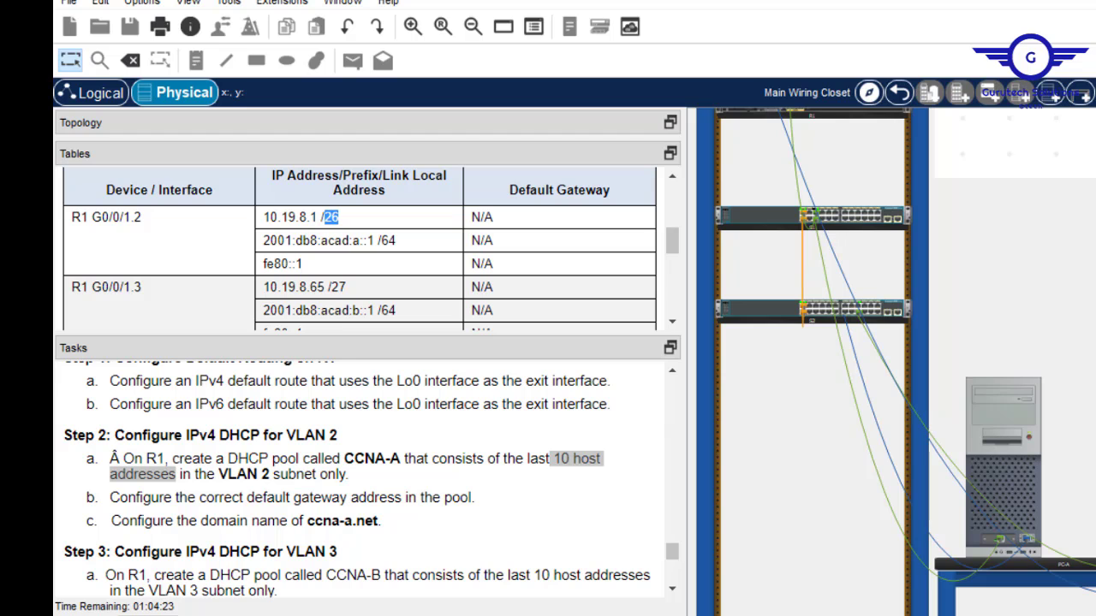
Type ip dhcp excluded-address 10.19.8.1 10.19.8.52, pasting the copied gateway address.
click(1072, 363)
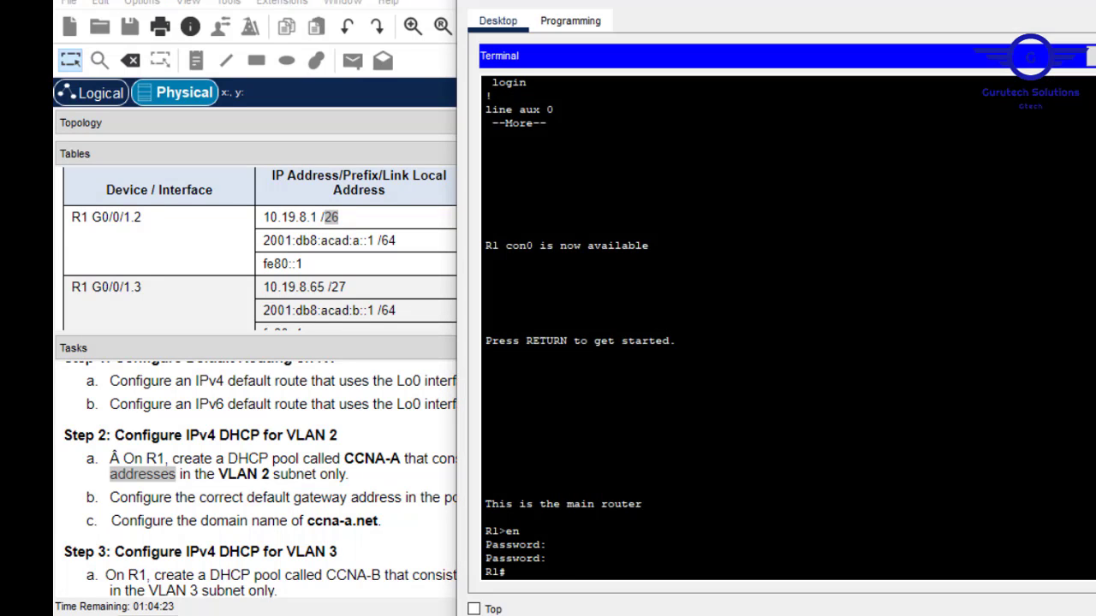
text(ip dhc)
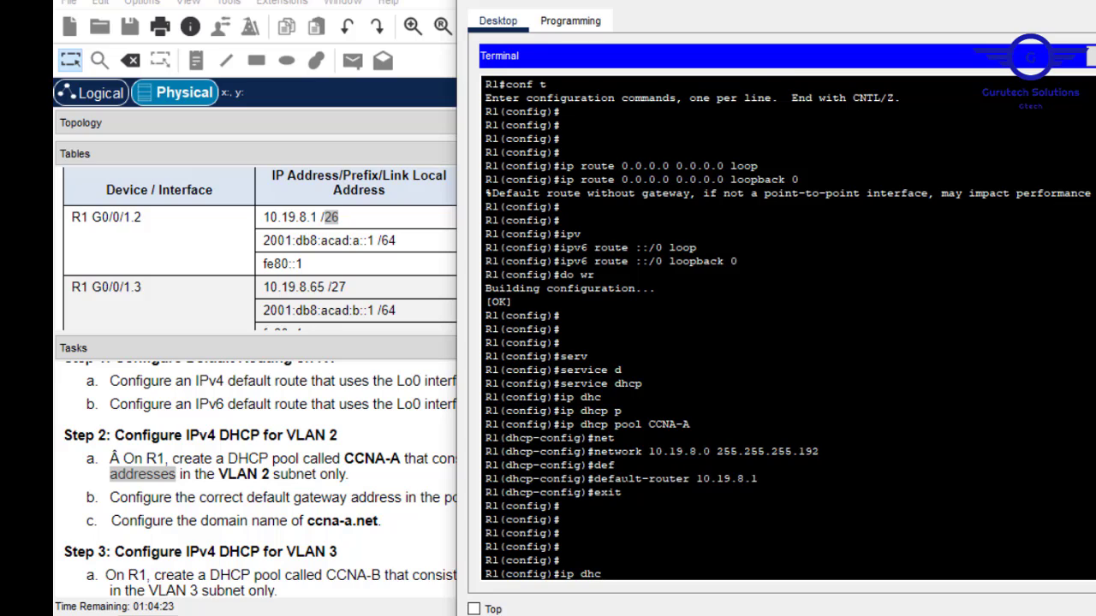
key(Tab)
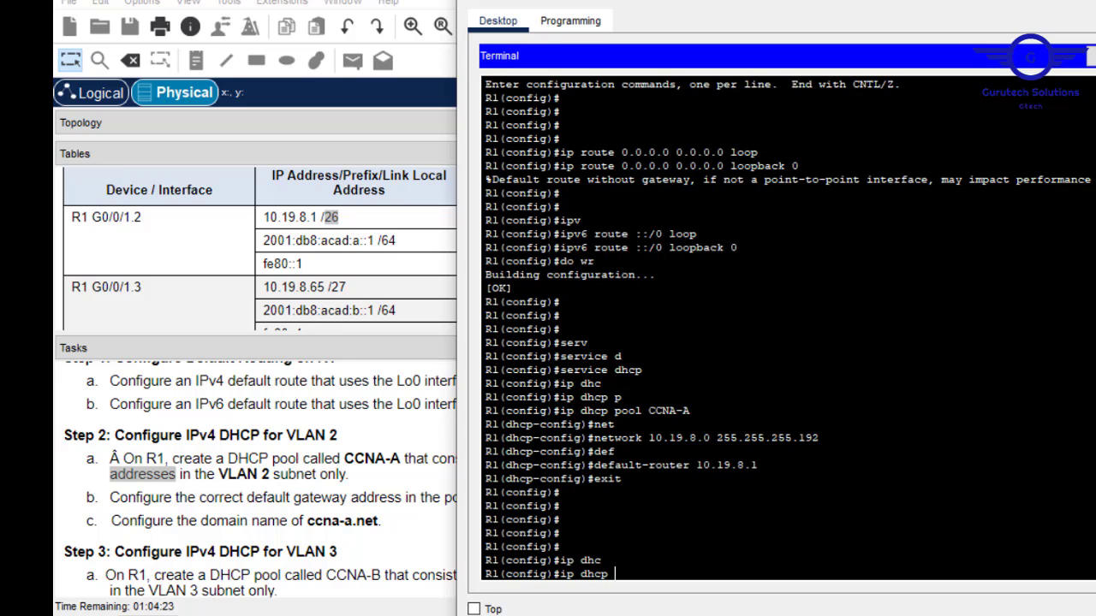
text(ex)
key(Tab)
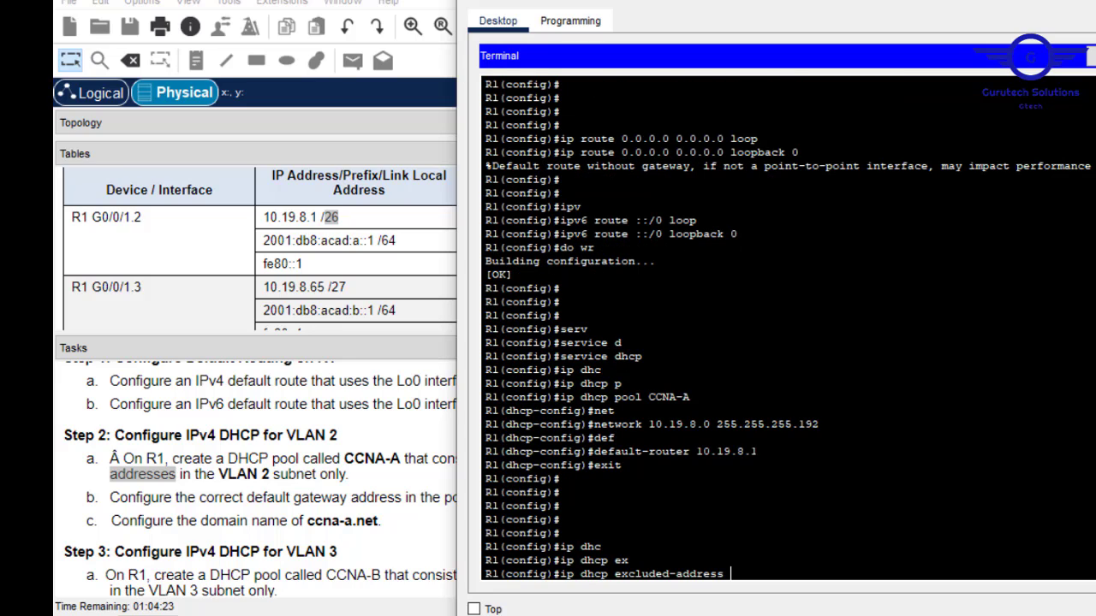
drag(758, 452, 711, 451)
drag(701, 451, 696, 451)
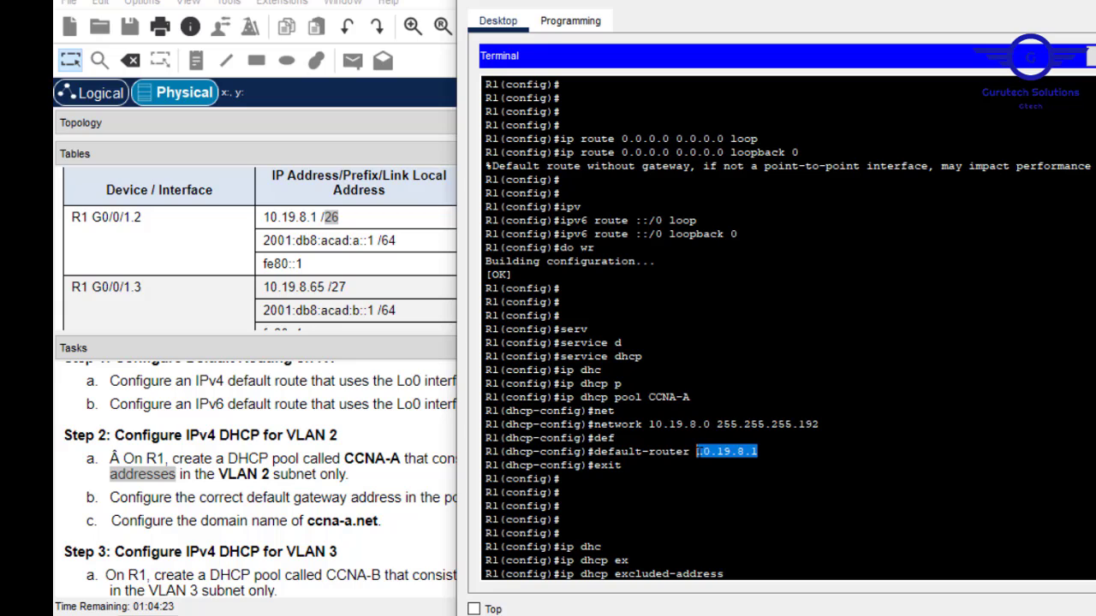
right_click(697, 452)
click(741, 462)
right_click(744, 559)
click(784, 589)
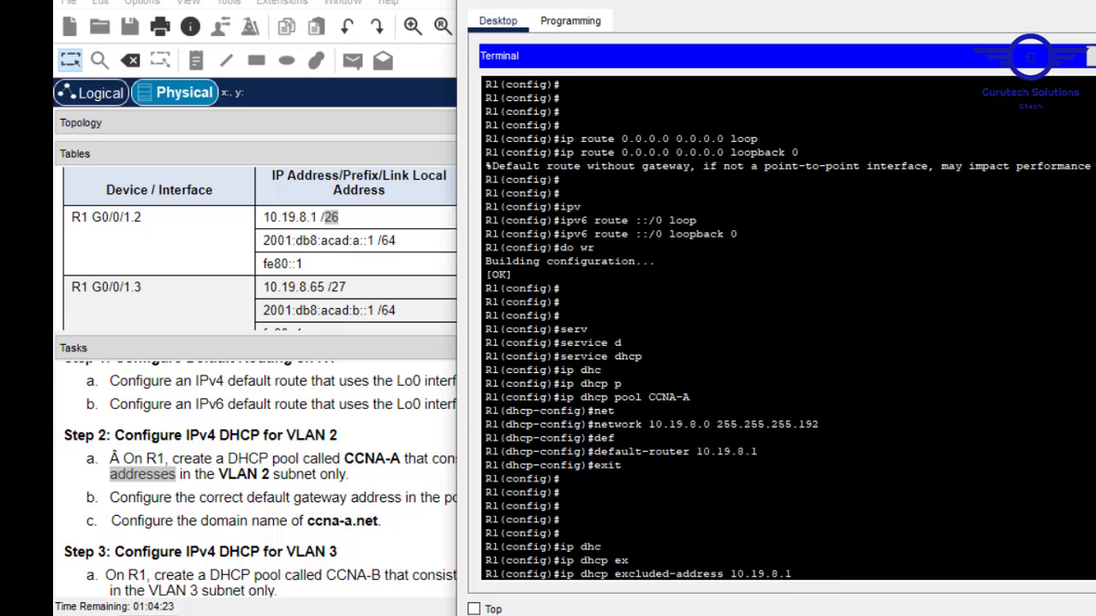
right_click(779, 566)
click(822, 597)
key(BackSpace)
text(52)
Confirm the range leaves the last 10 hosts, then enter the exclusion on R1.
drag(868, 576, 730, 572)
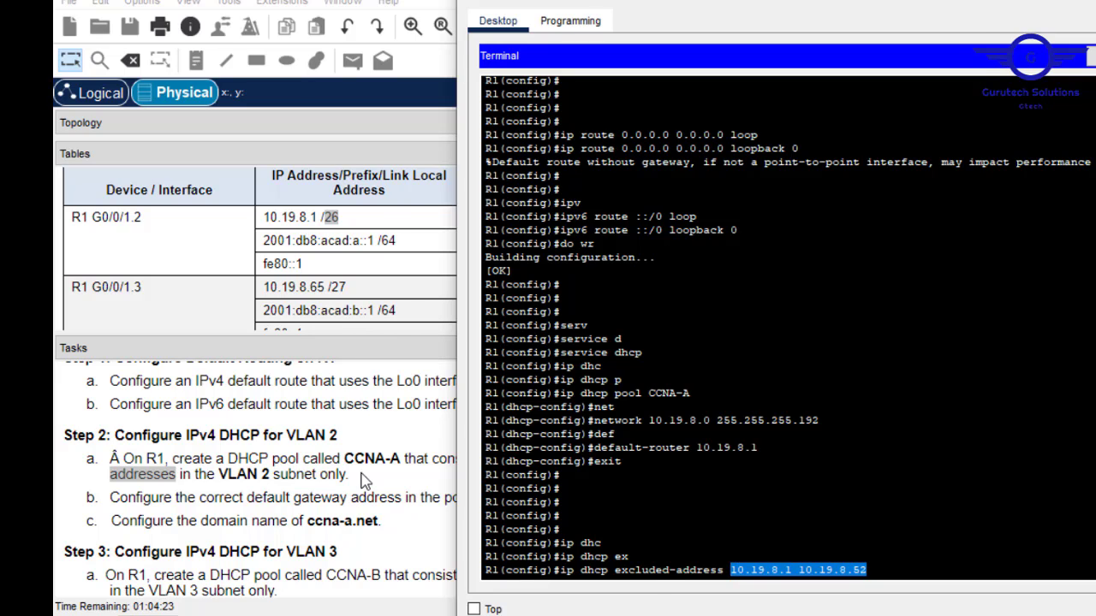
click(363, 474)
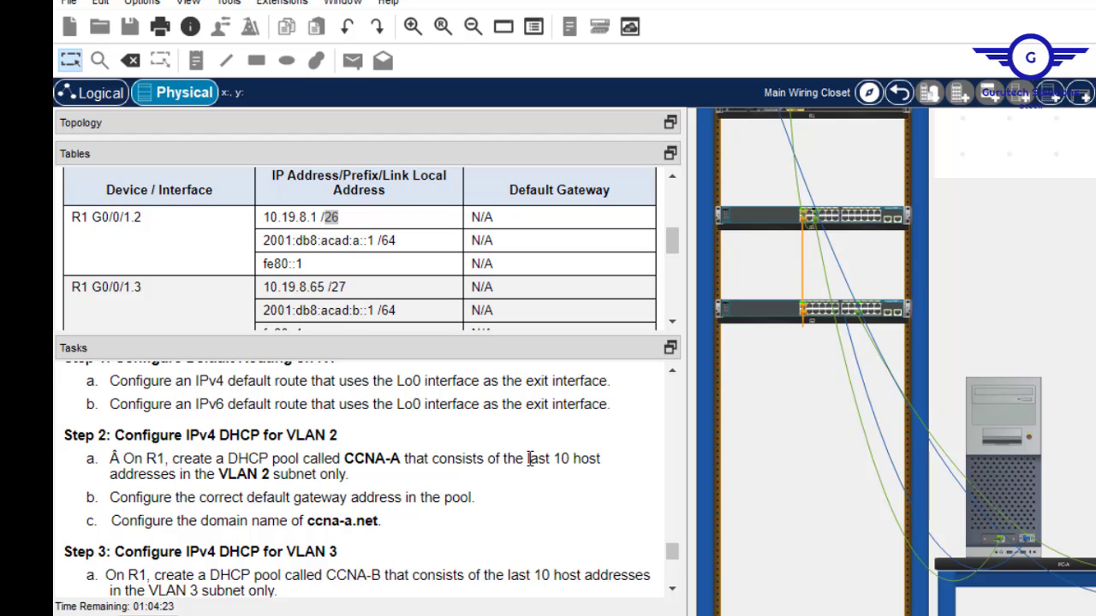
drag(527, 458, 529, 477)
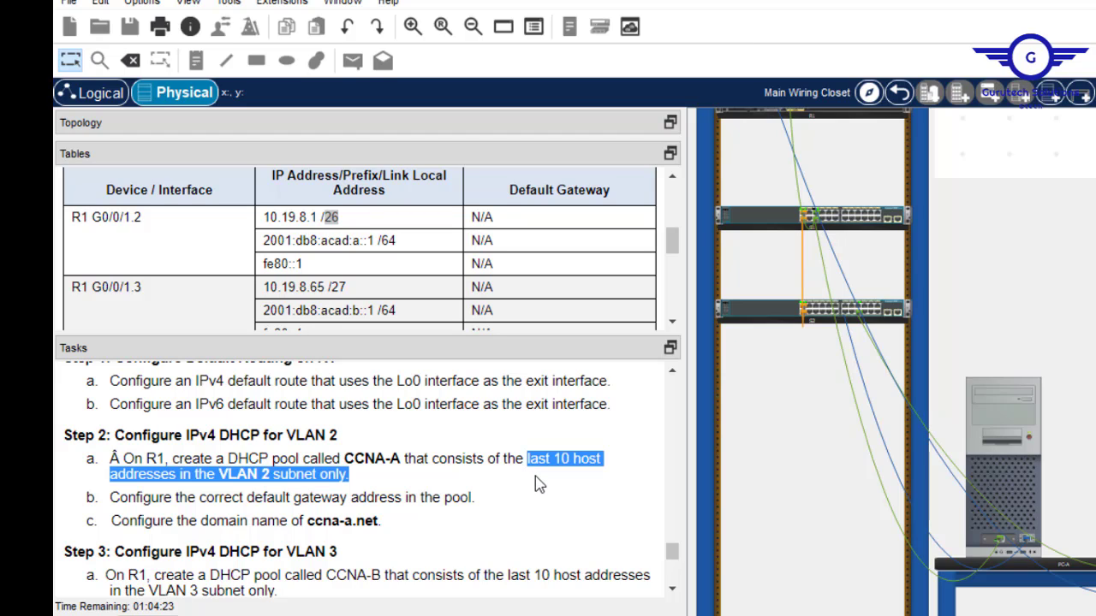
key(alt+Tab)
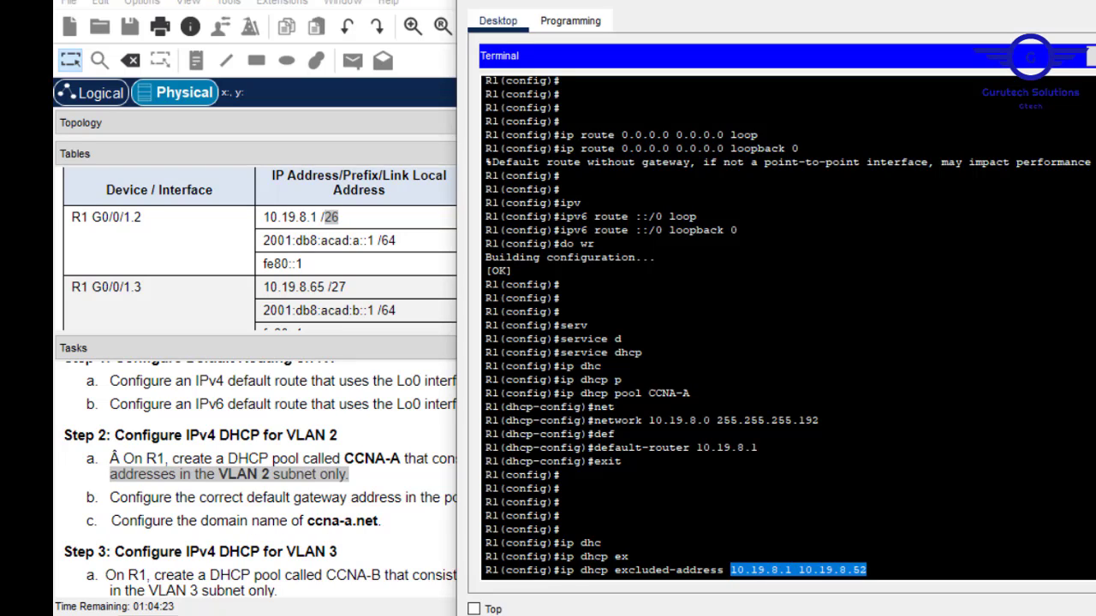
click(868, 570)
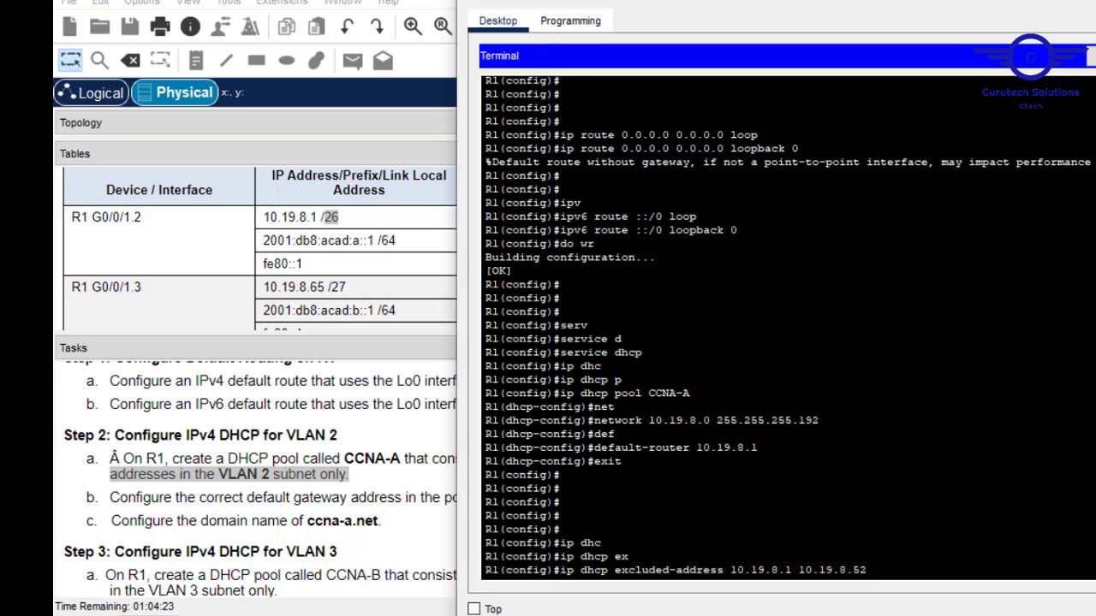
key(Return)
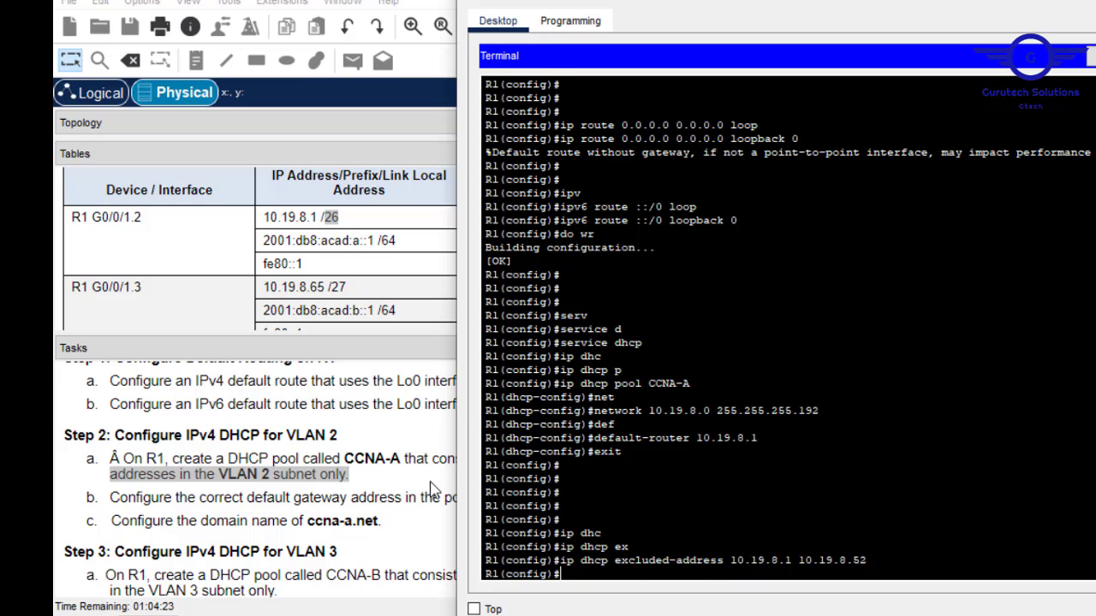
Copy the domain name ccna-a.net from the task instructions.
click(352, 521)
drag(378, 520, 351, 526)
key(ctrl+c)
click(311, 521)
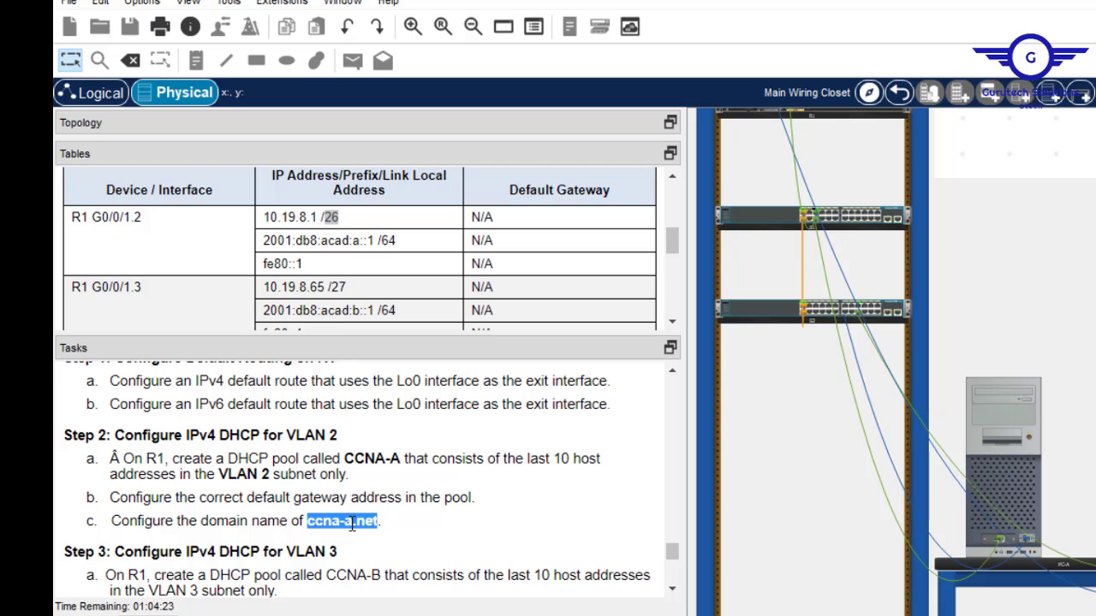
right_click(351, 525)
click(392, 536)
click(1021, 428)
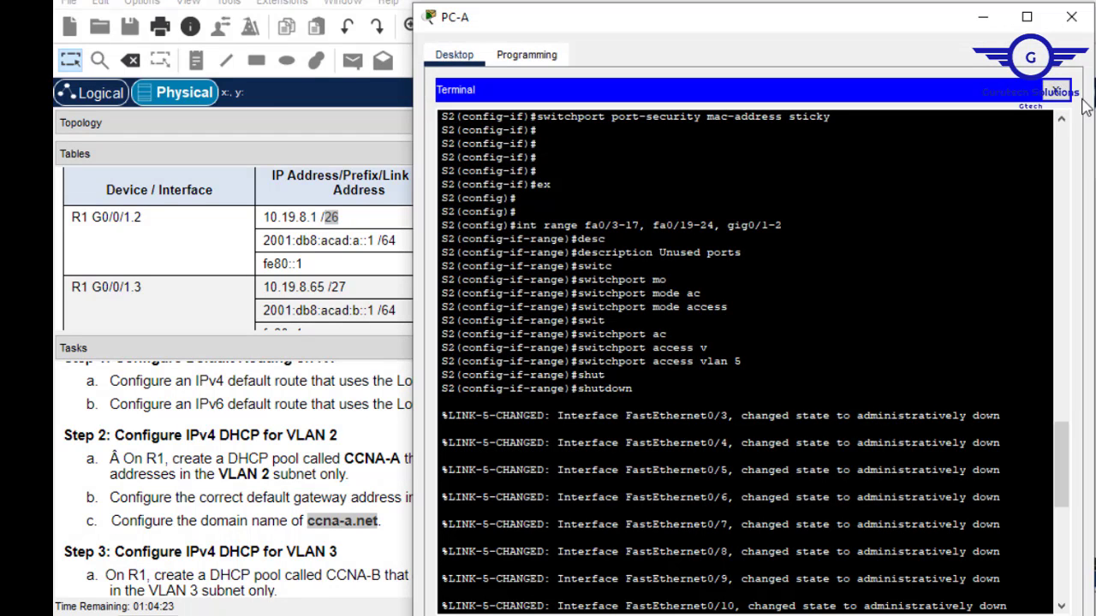
click(1071, 17)
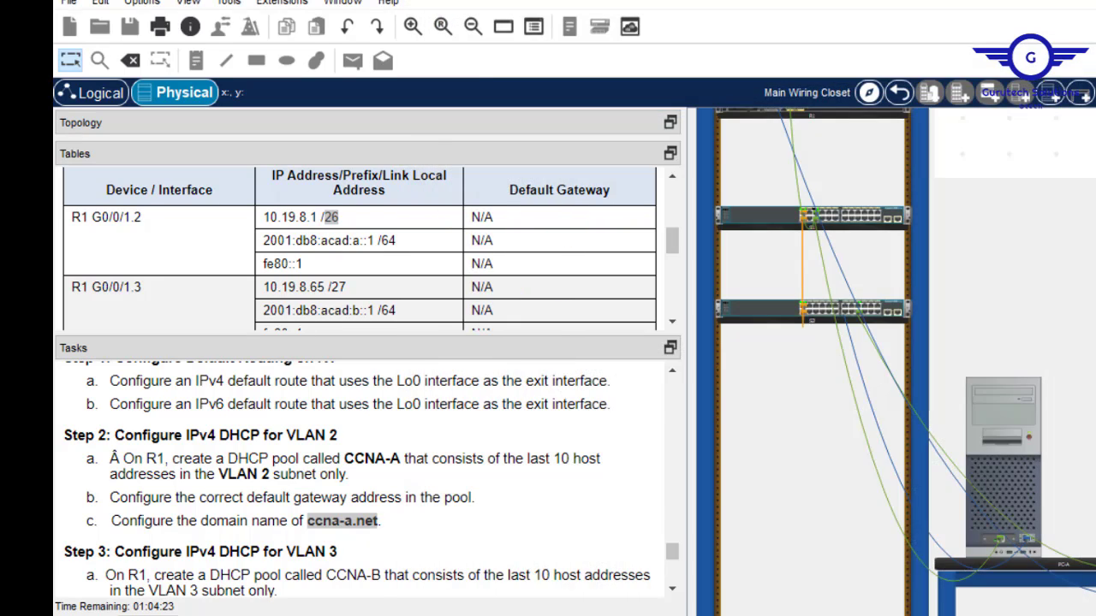
Re-enter R1's CCNA-A pool, set domain-name ccna-a.net, then exit the pool.
key(alt+Tab)
key(Return)
key(Return)
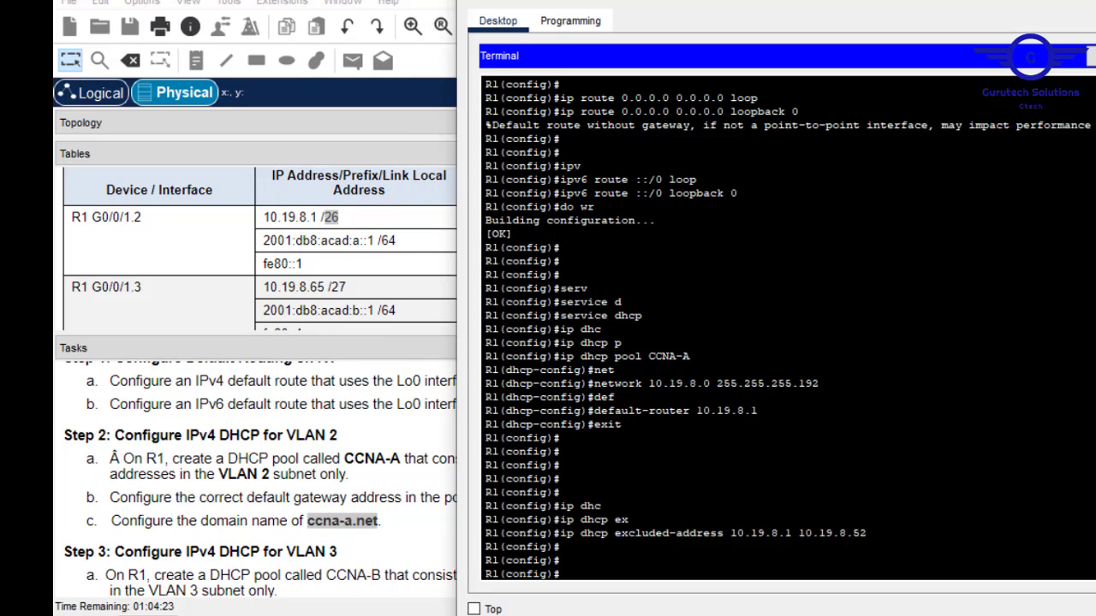
key(Up)
key(Up)
key(Up)
key(Up)
key(Up)
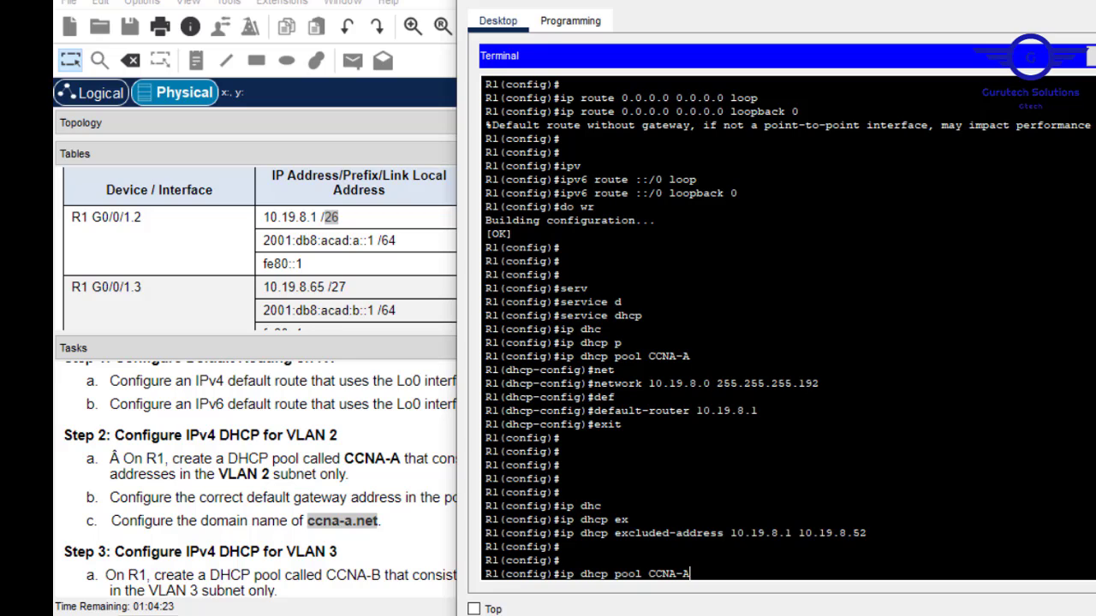
key(Return)
text(dom)
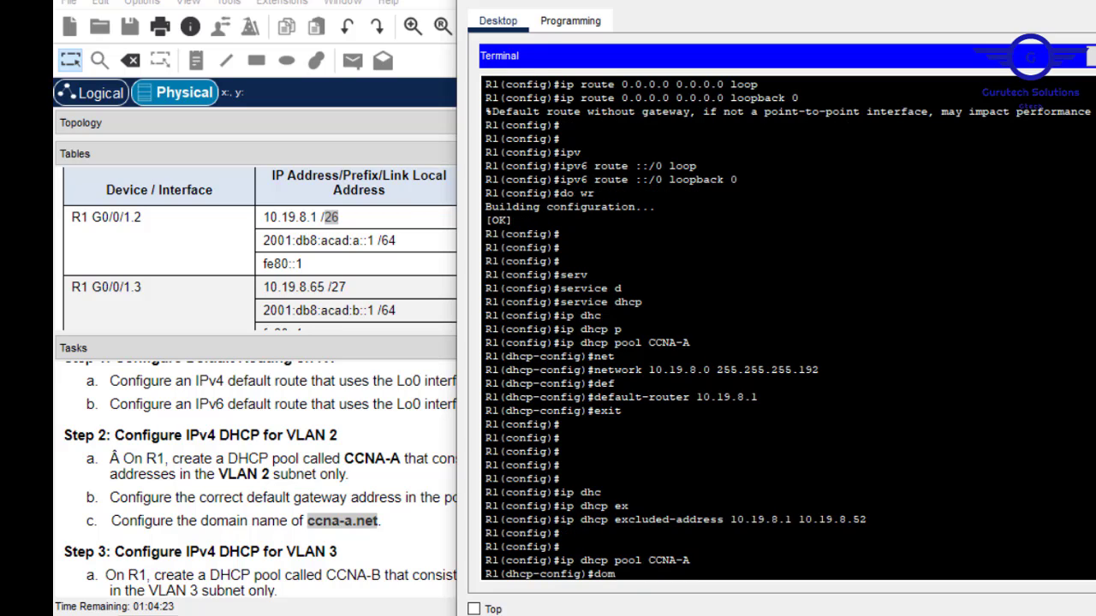
text(ain)
key(Tab)
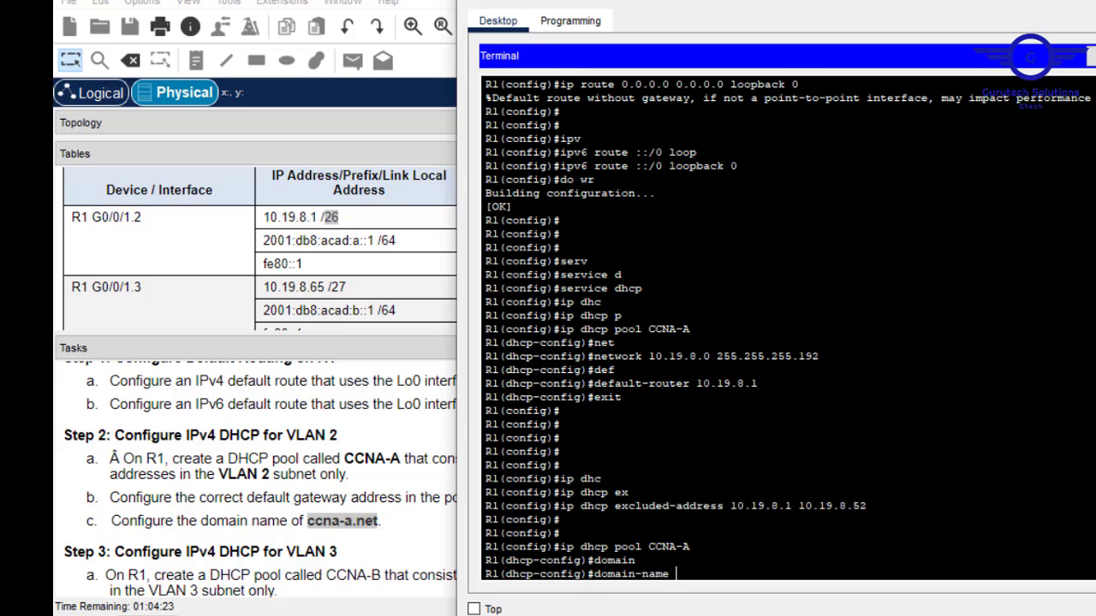
right_click(736, 471)
click(780, 505)
key(Return)
text(ex)
key(Return)
key(Return)
key(Return)
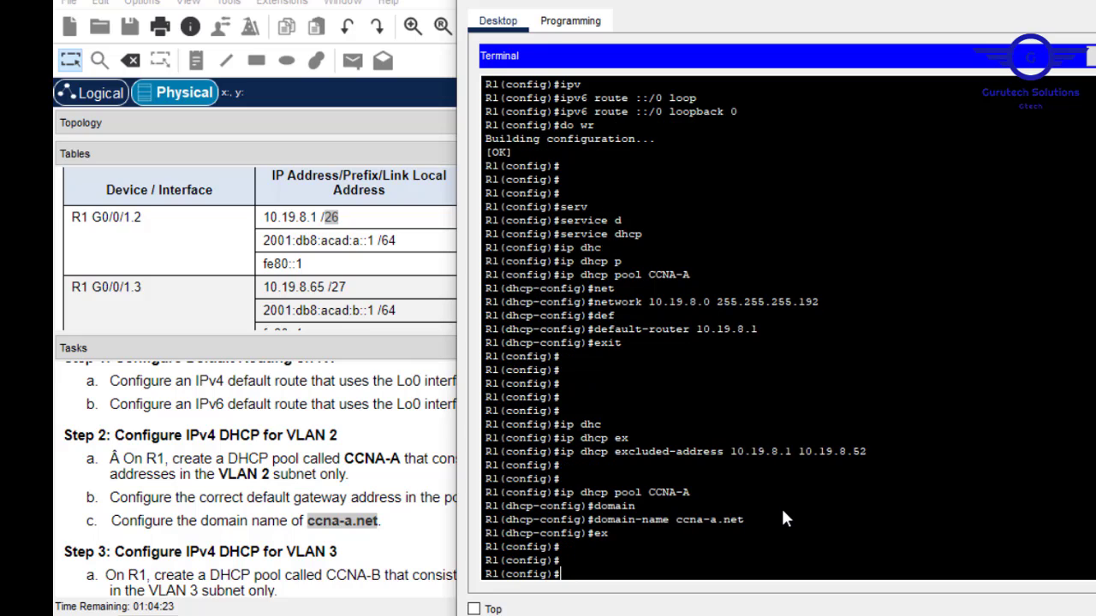
Save R1's configuration with do wr, then re-enter and exit the CCNA-A pool.
text(do wr)
key(Return)
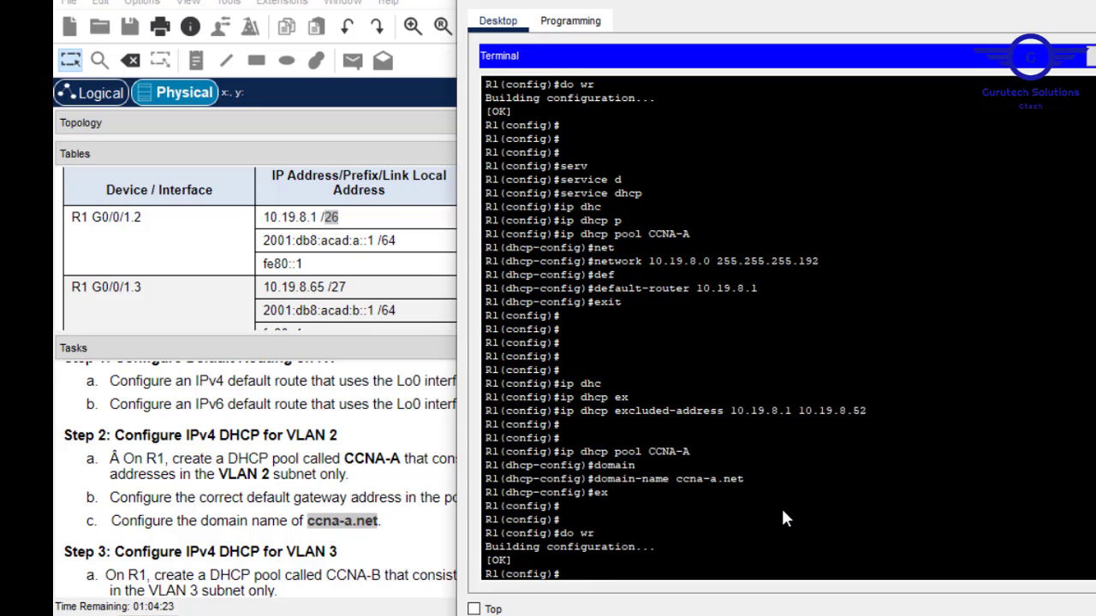
key(Up)
key(Up)
key(Up)
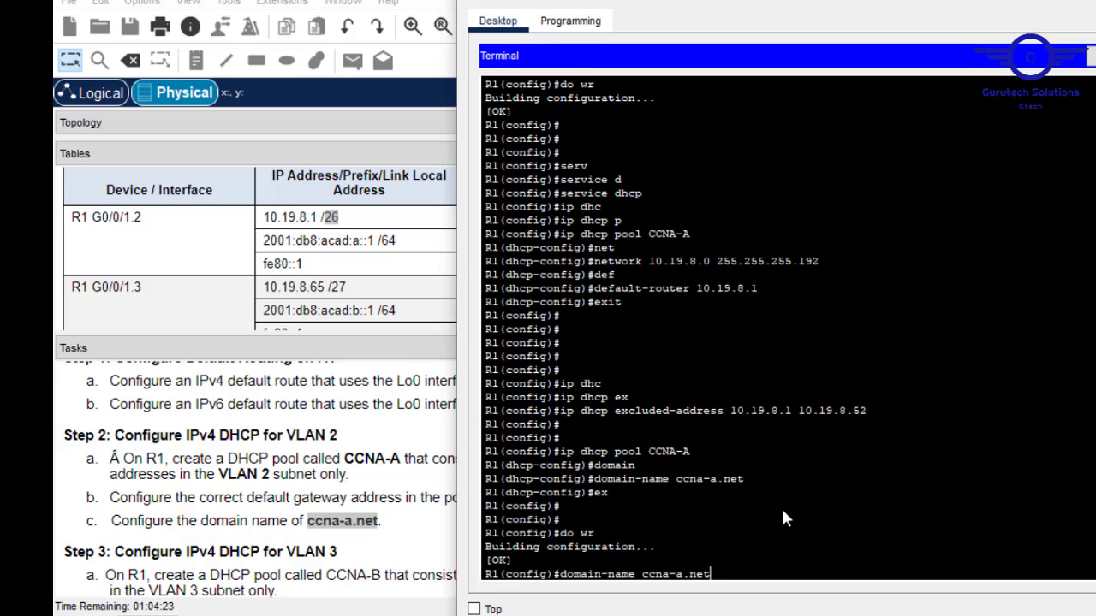
key(Return)
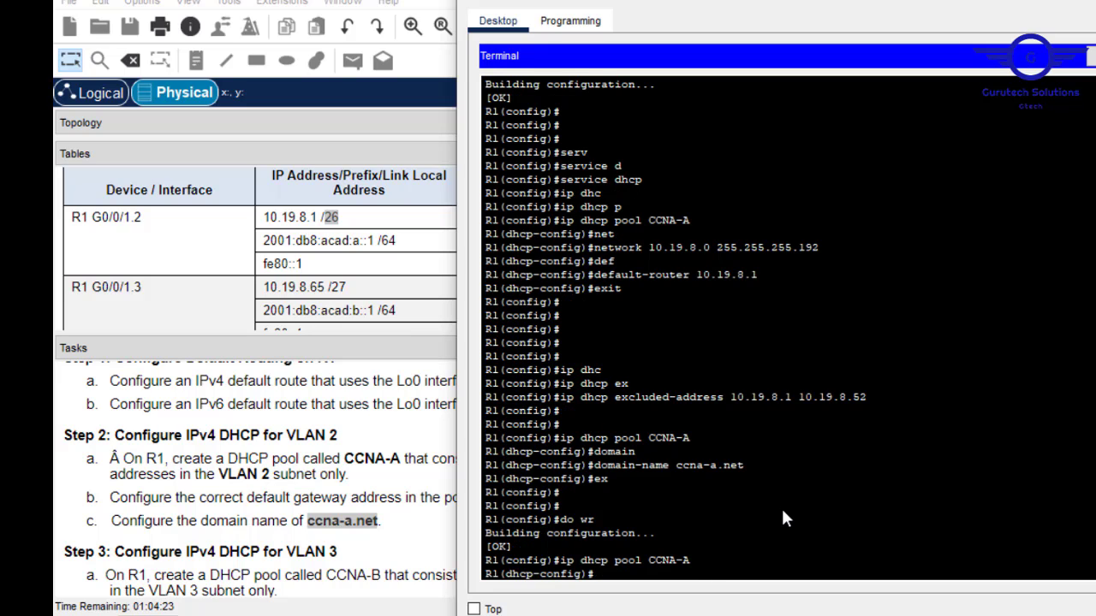
text(des)
key(Tab)
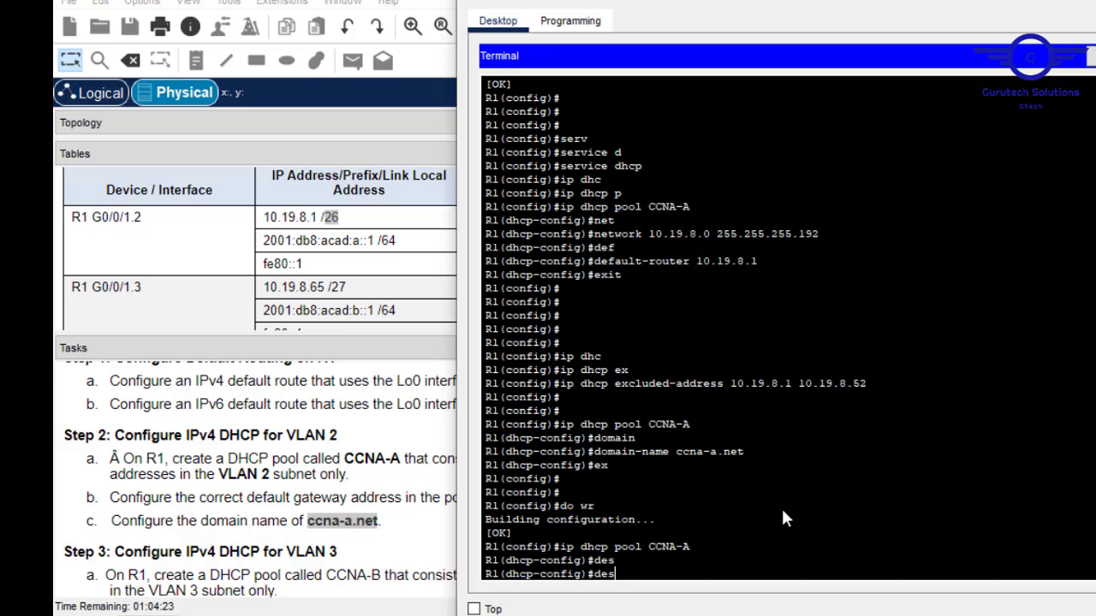
key(BackSpace)
key(BackSpace)
key(BackSpace)
text(ex)
key(Return)
key(Return)
key(Return)
key(Return)
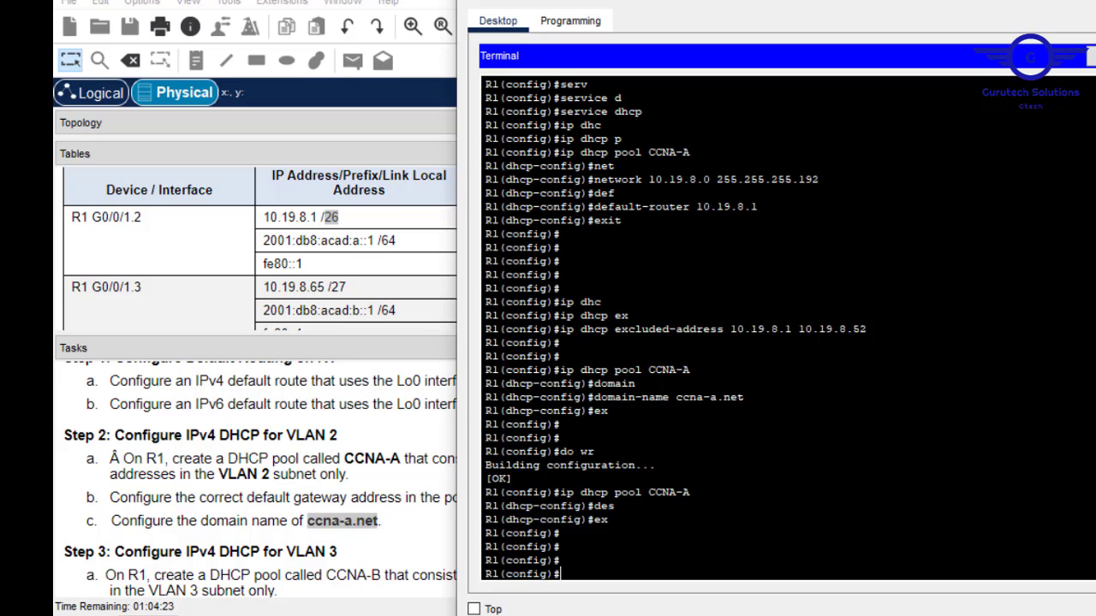
Copy the pool name CCNA-B from Step 3 of the tasks and open the PC's desktop window.
click(441, 416)
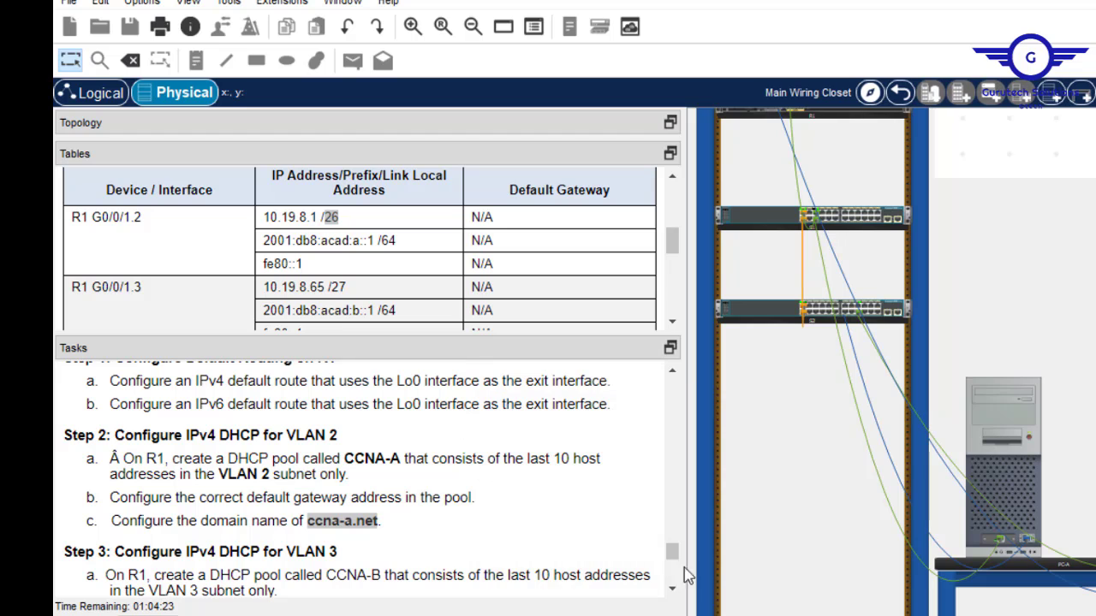
click(673, 594)
click(674, 594)
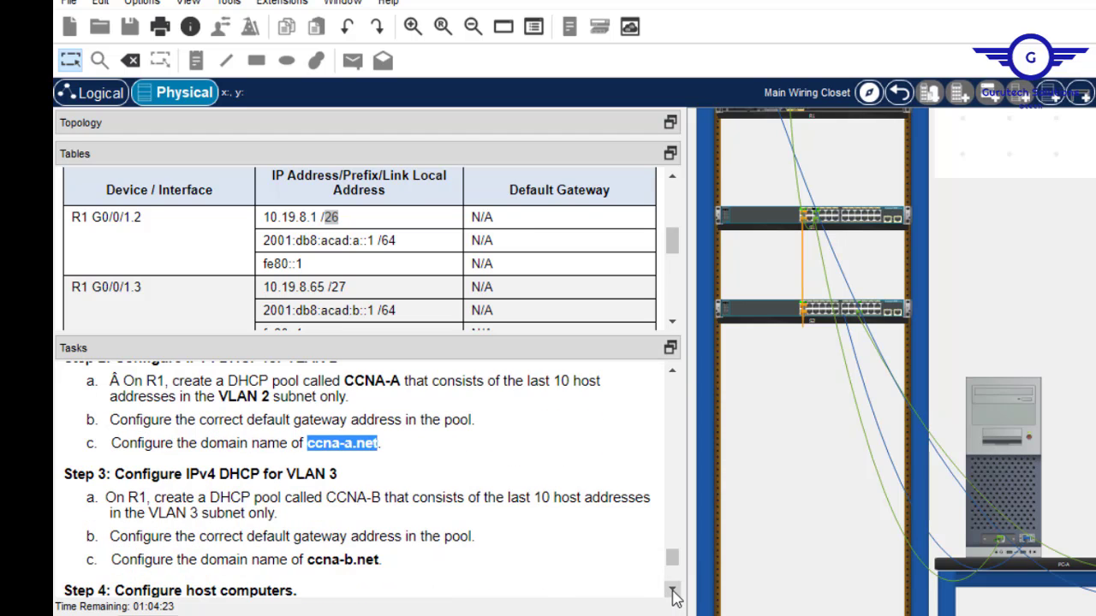
click(674, 594)
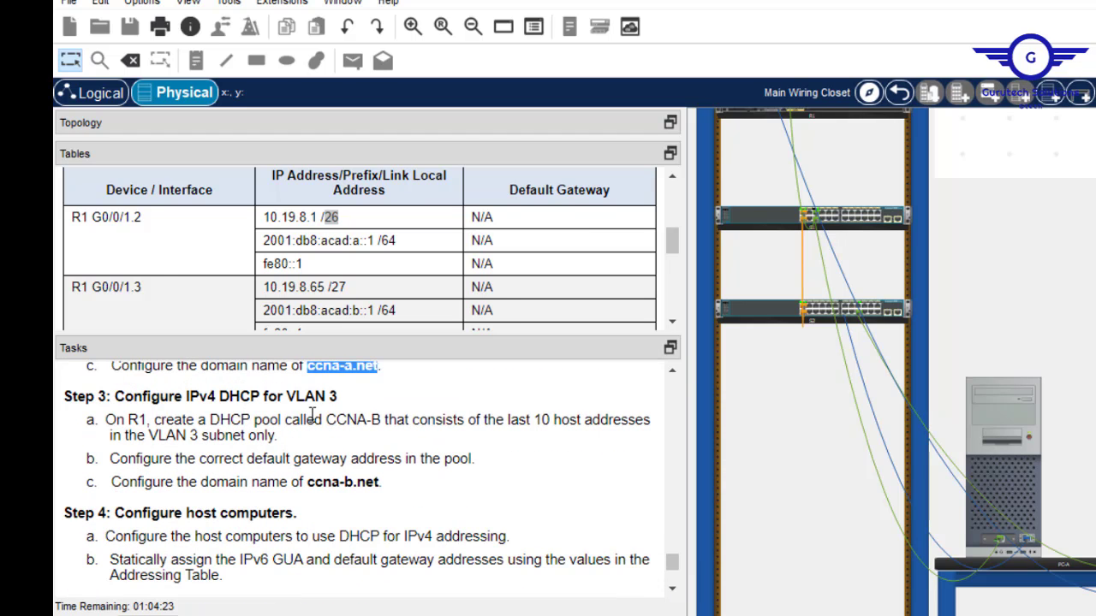
drag(339, 397, 331, 396)
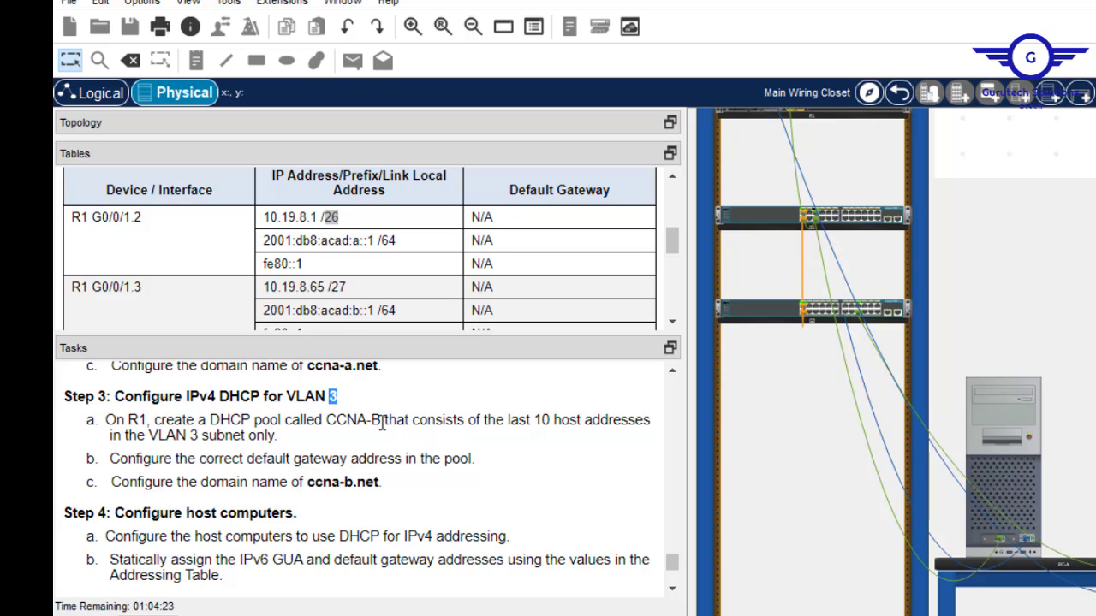
drag(382, 420, 328, 420)
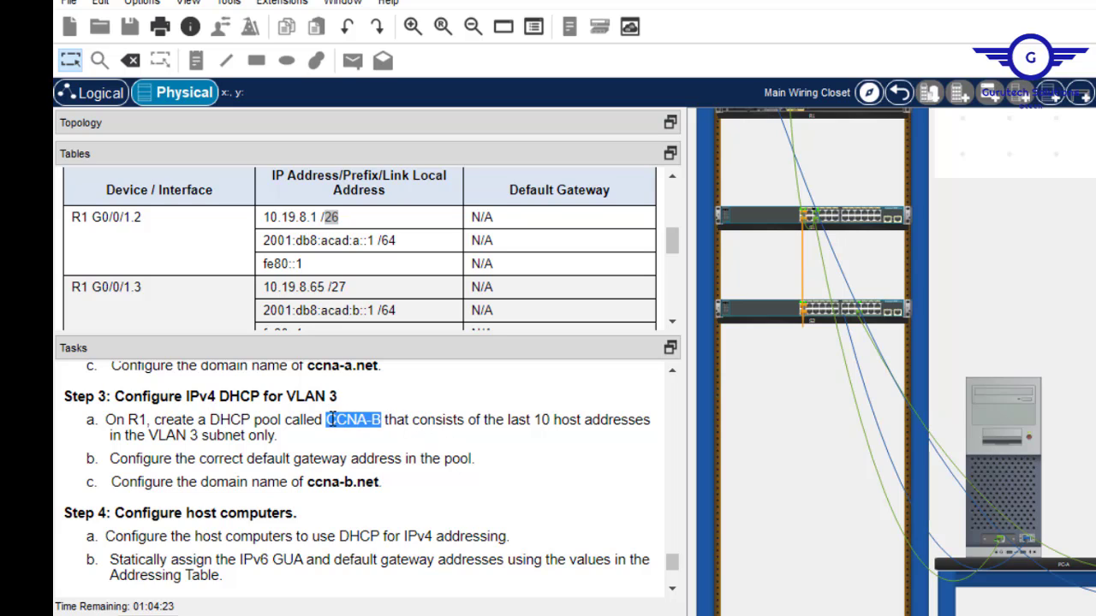
right_click(351, 420)
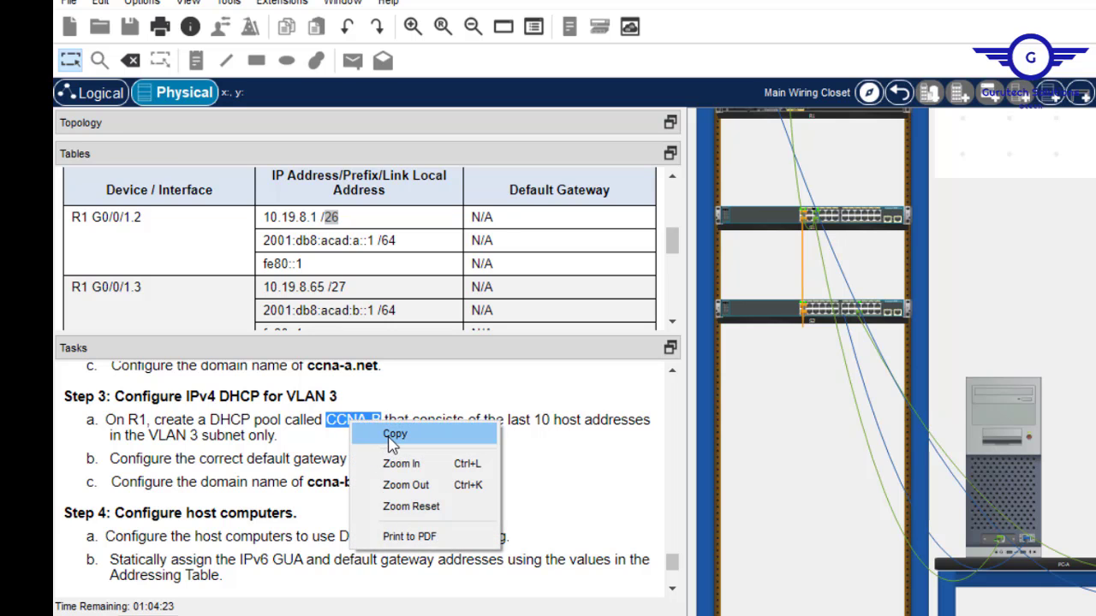
click(392, 439)
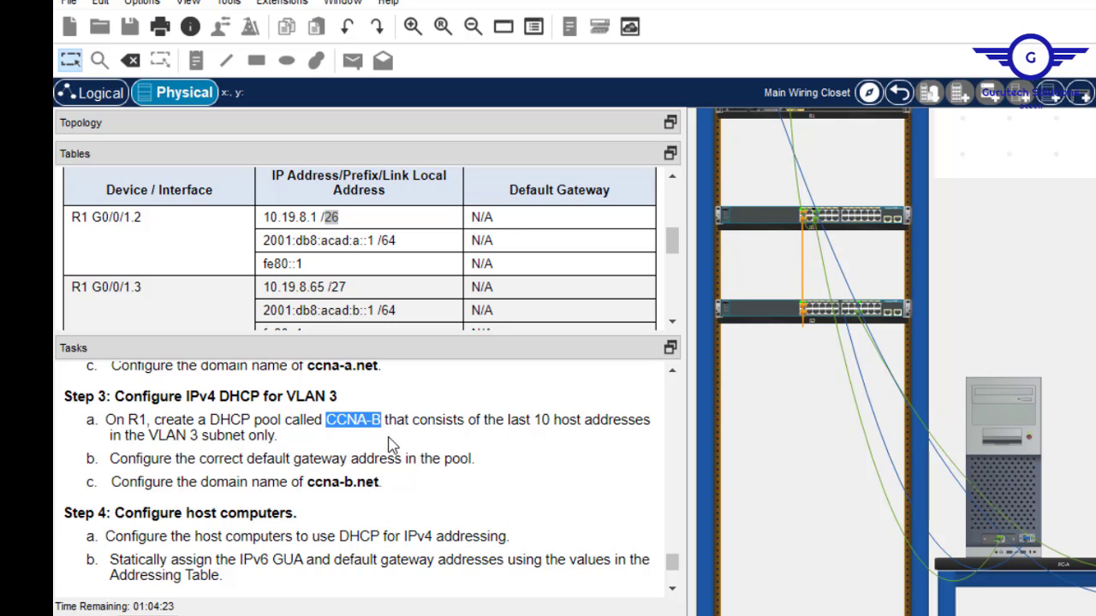
click(1015, 452)
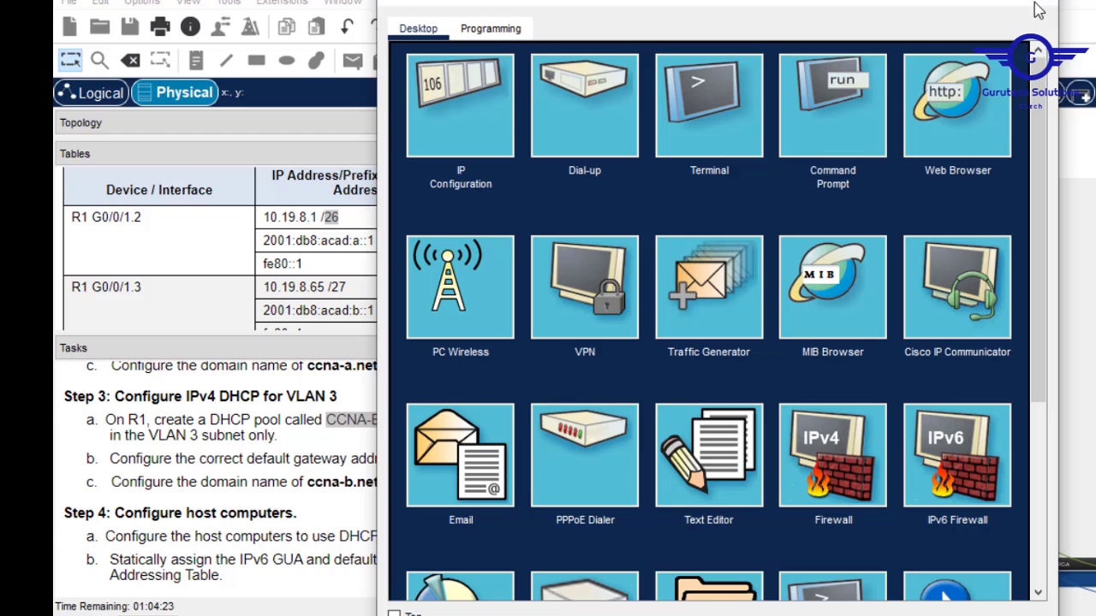
Back in R1's terminal, create DHCP pool CCNA-B by editing the recalled CCNA-A command.
click(1037, 10)
key(alt+Tab)
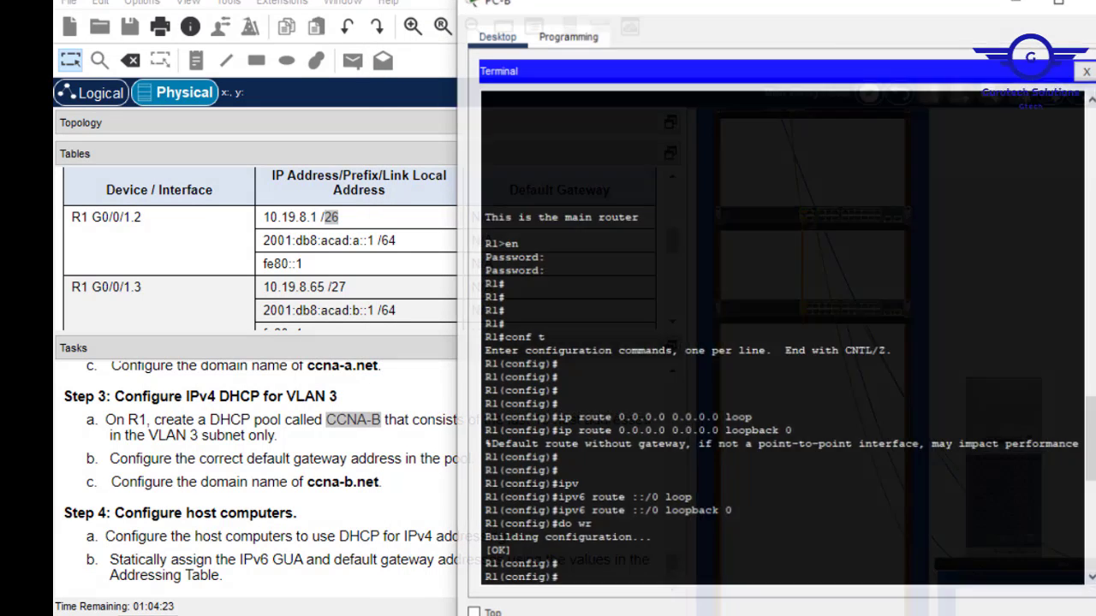
click(642, 531)
key(Return)
key(Return)
text(ex)
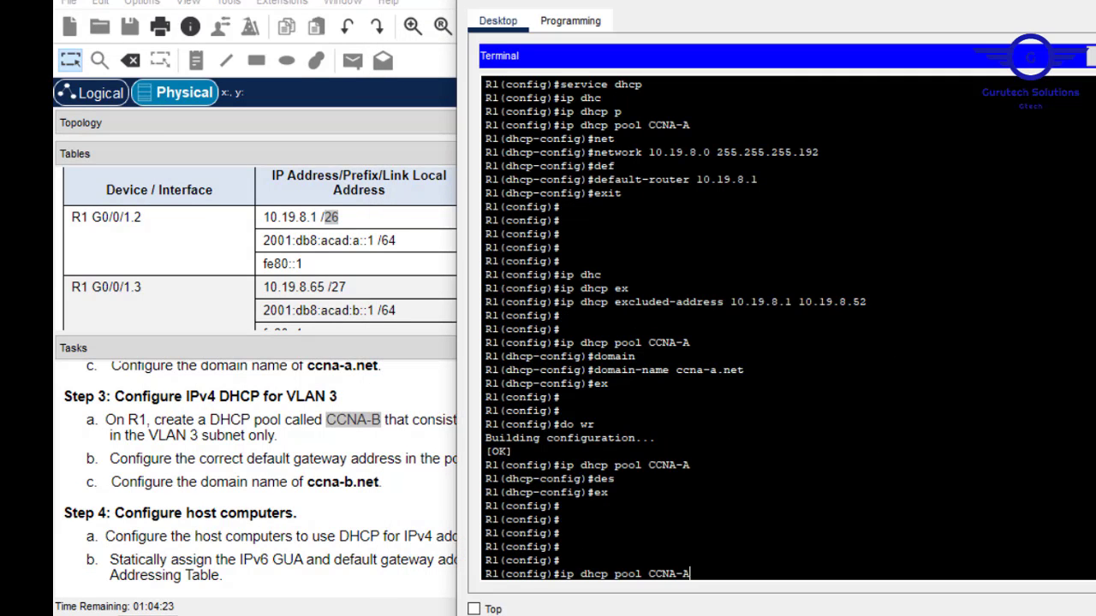
key(Up)
key(Up)
key(BackSpace)
text(B)
key(Return)
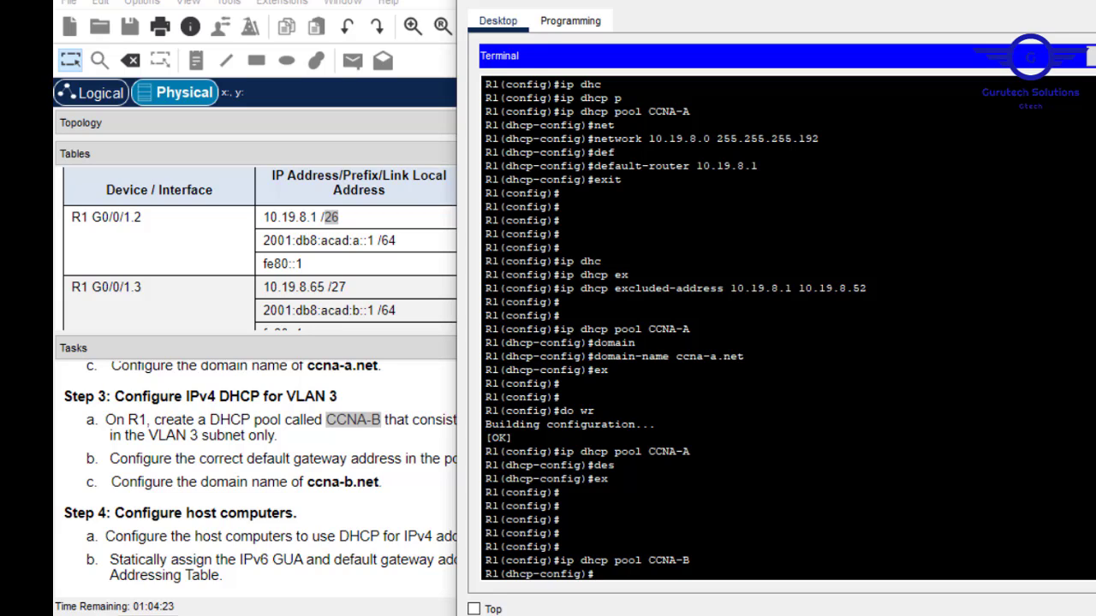
Enter network 10.19.8.65 255.255.255.224 for the CCNA-B pool.
text(netw)
key(Tab)
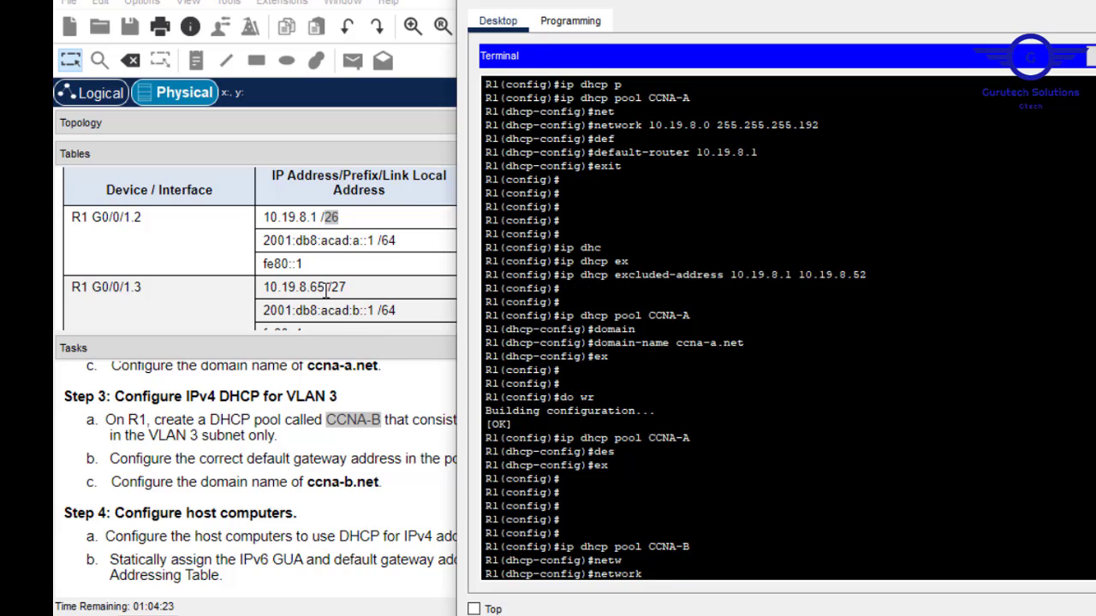
text(10.19.8.65 255.255.255)
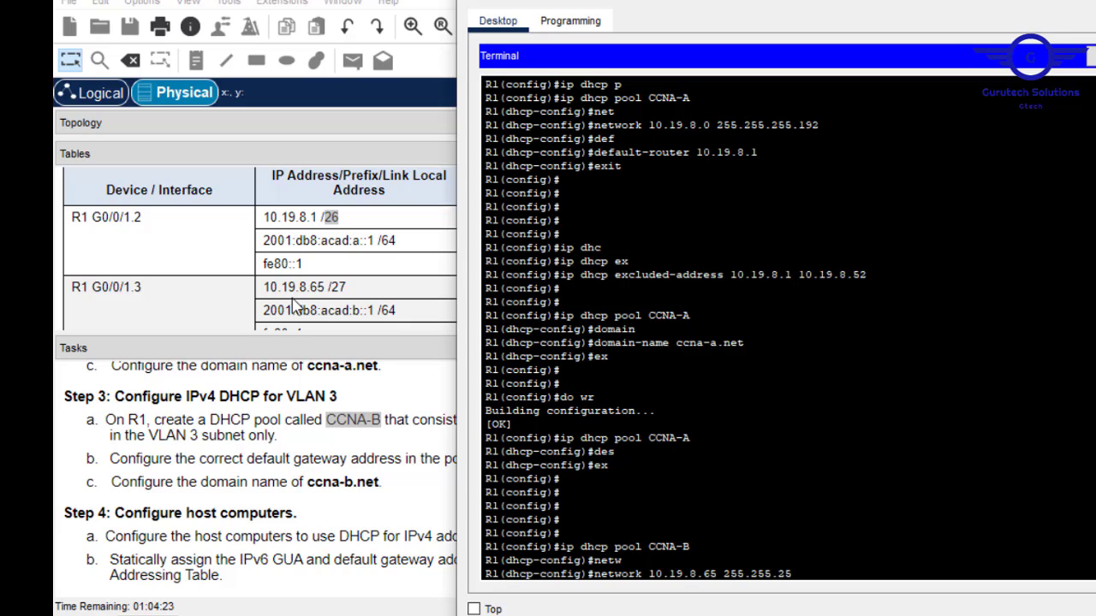
text(.224)
key(Return)
Correct the CCNA-B pool network to 10.19.8.64 255.255.255.224.
text(def)
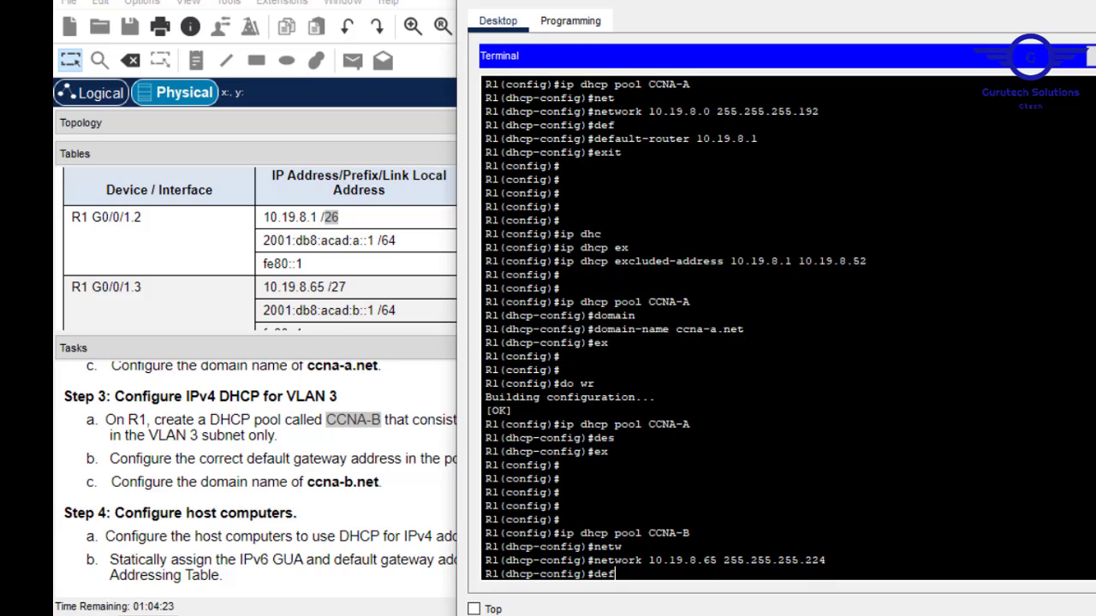
key(Tab)
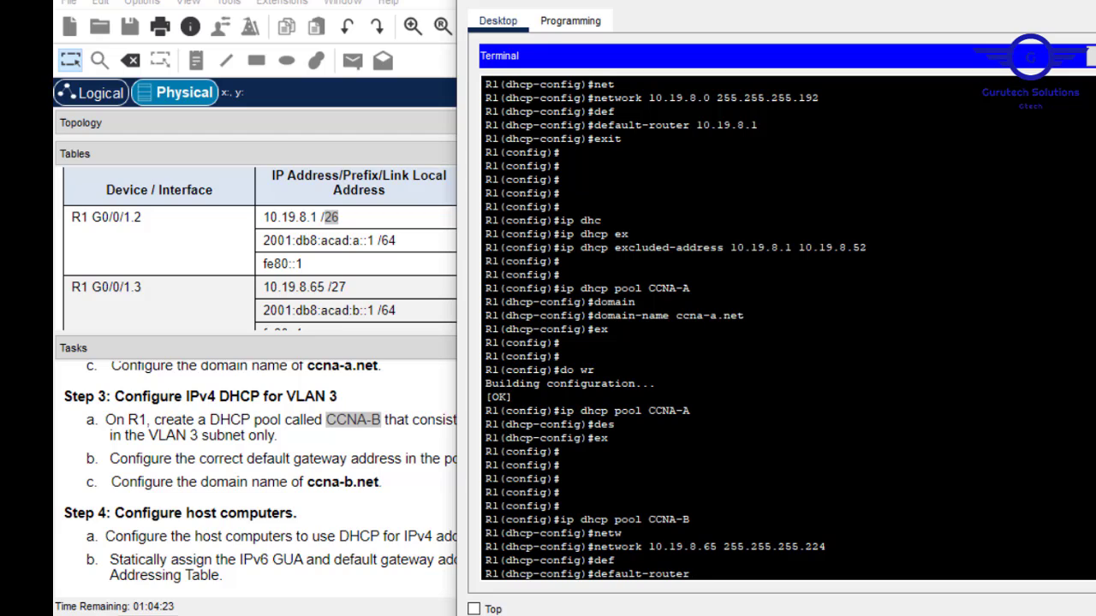
key(Up)
key(Left)
key(Left)
key(Left)
key(Left)
key(Left)
key(Left)
key(Left)
key(Left)
key(Left)
key(Left)
key(Left)
key(Left)
key(Left)
key(Left)
key(Left)
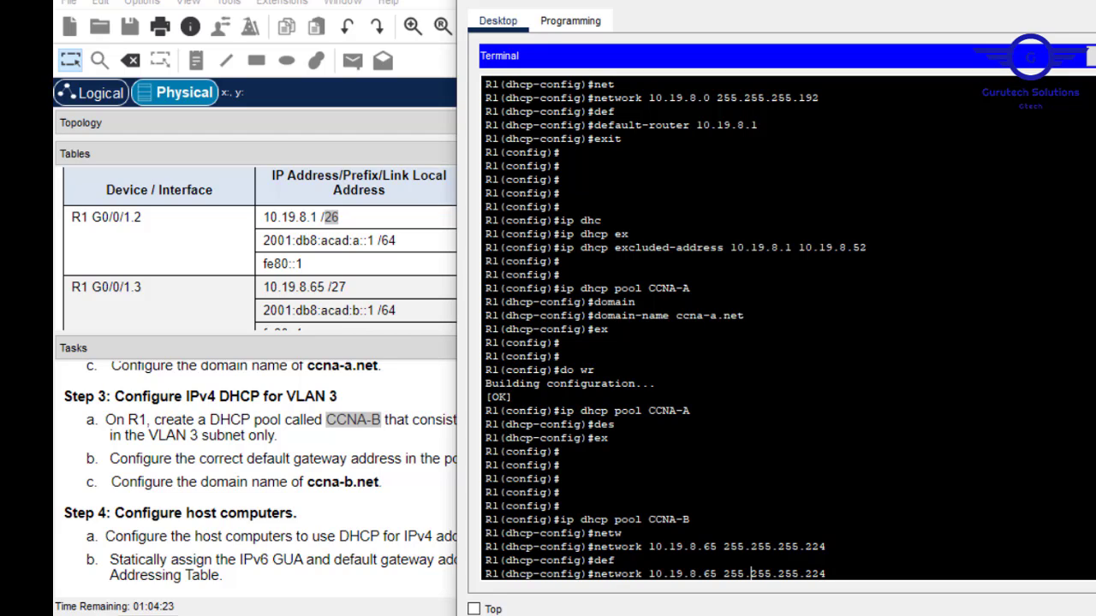
key(BackSpace)
text(4)
key(Return)
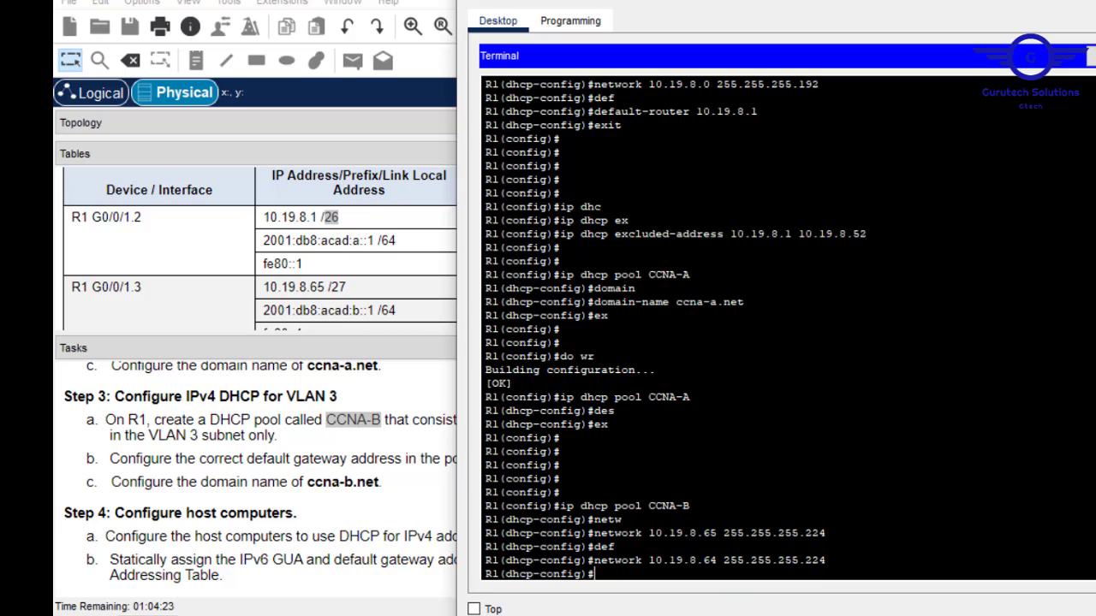
Set the CCNA-B pool's default-router to 10.19.8.65.
text(def)
key(Tab)
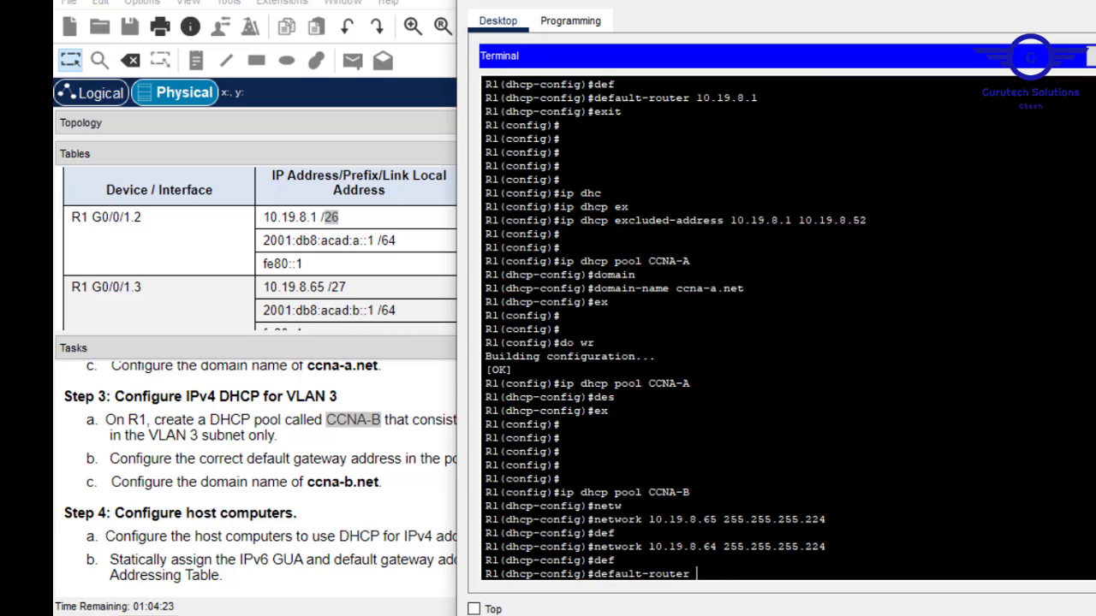
text(10.19.8.65)
key(Return)
Set the CCNA-B pool's domain-name to ccna-b.net.
text(domain)
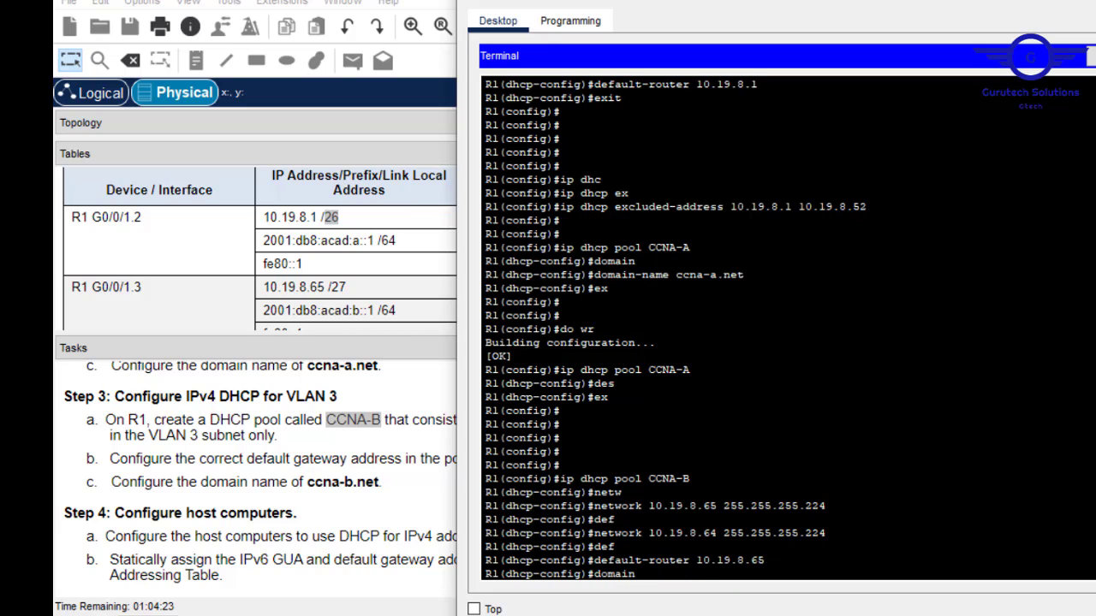
key(Tab)
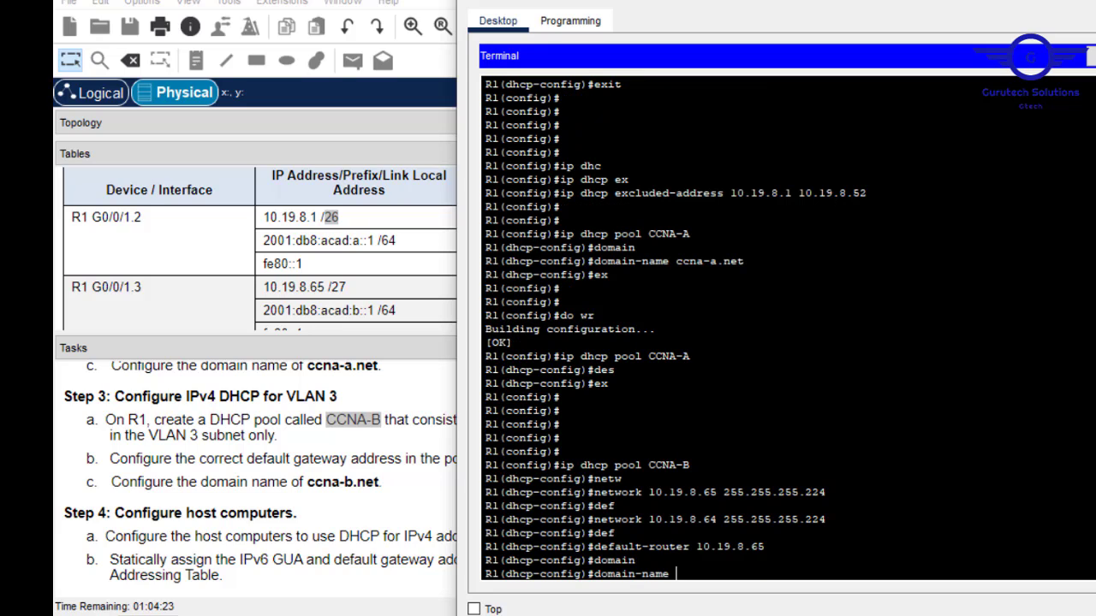
right_click(774, 508)
click(804, 542)
key(BackSpace)
key(BackSpace)
key(BackSpace)
key(BackSpace)
key(BackSpace)
key(BackSpace)
text(ccna-b.net)
key(Return)
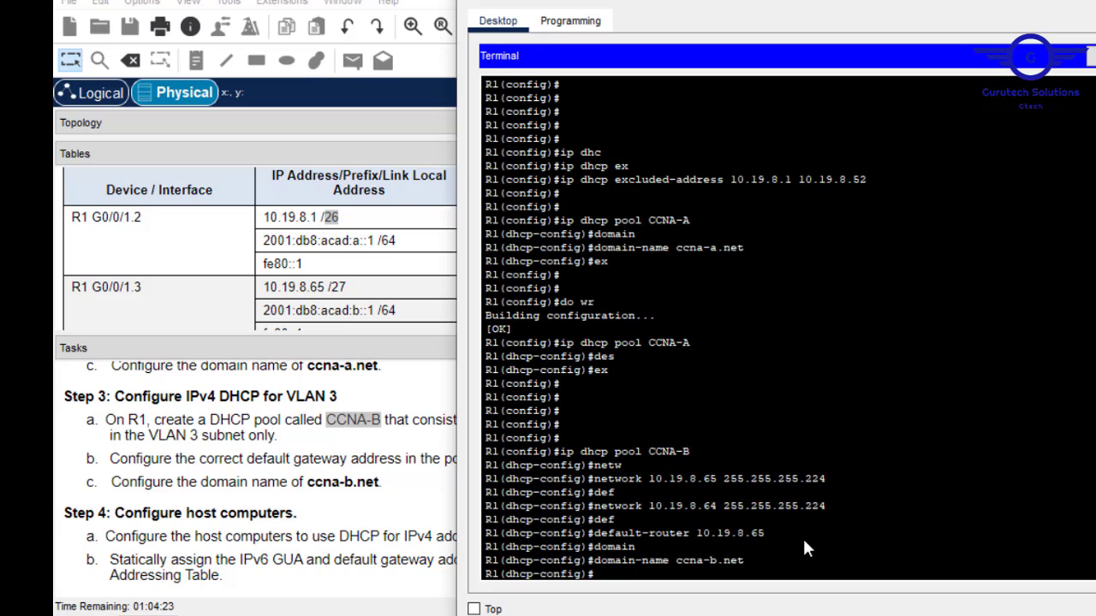
key(Return)
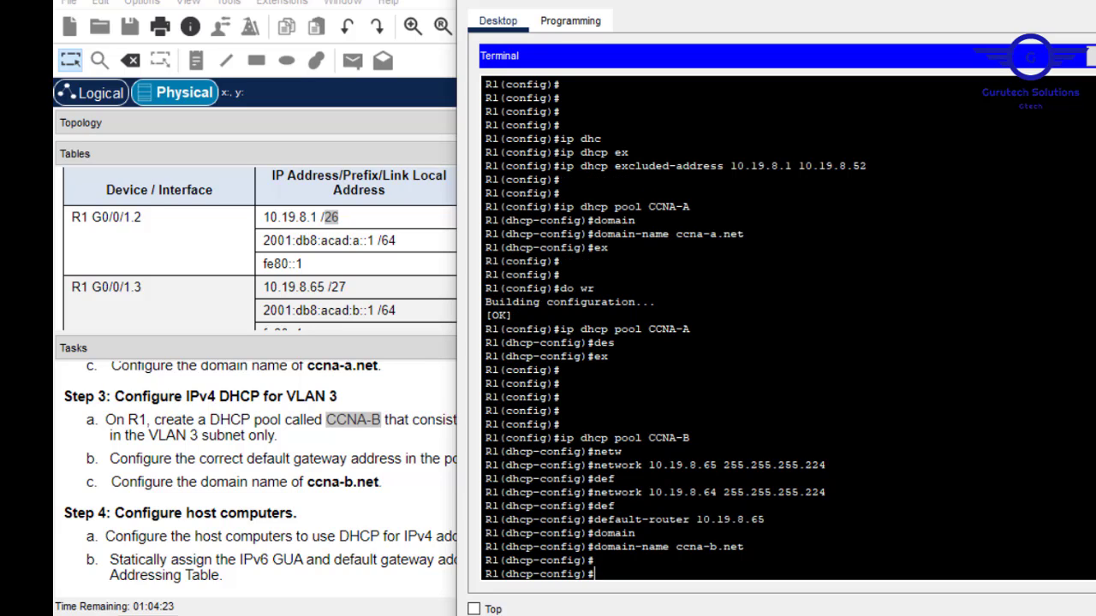
Minimise the R1 terminal and highlight the 'last 10 host addresses' requirement and the /27 prefix.
click(301, 454)
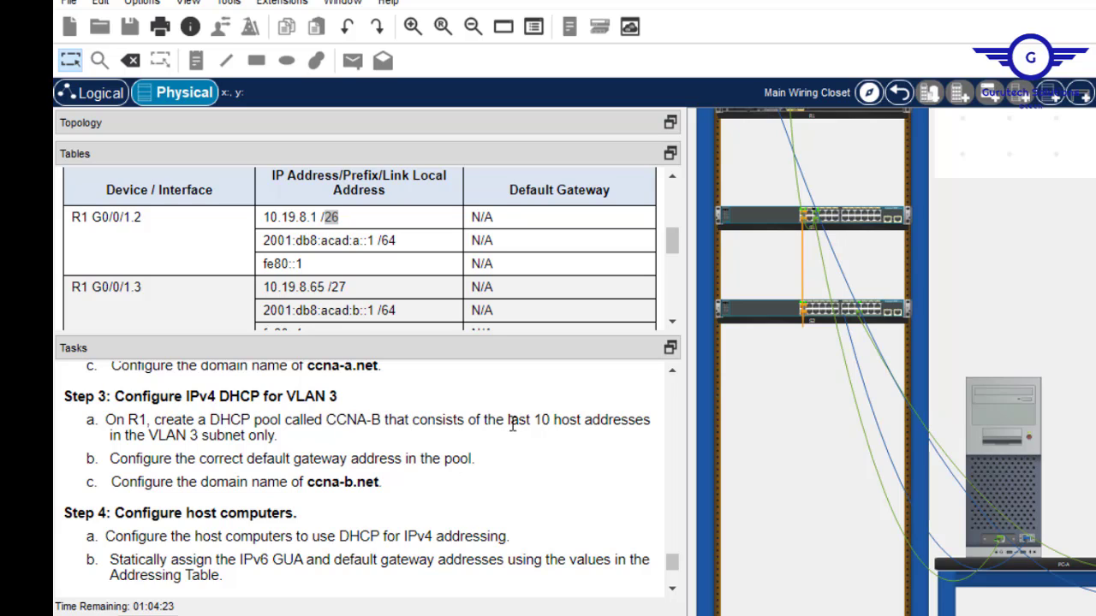
drag(518, 419, 600, 421)
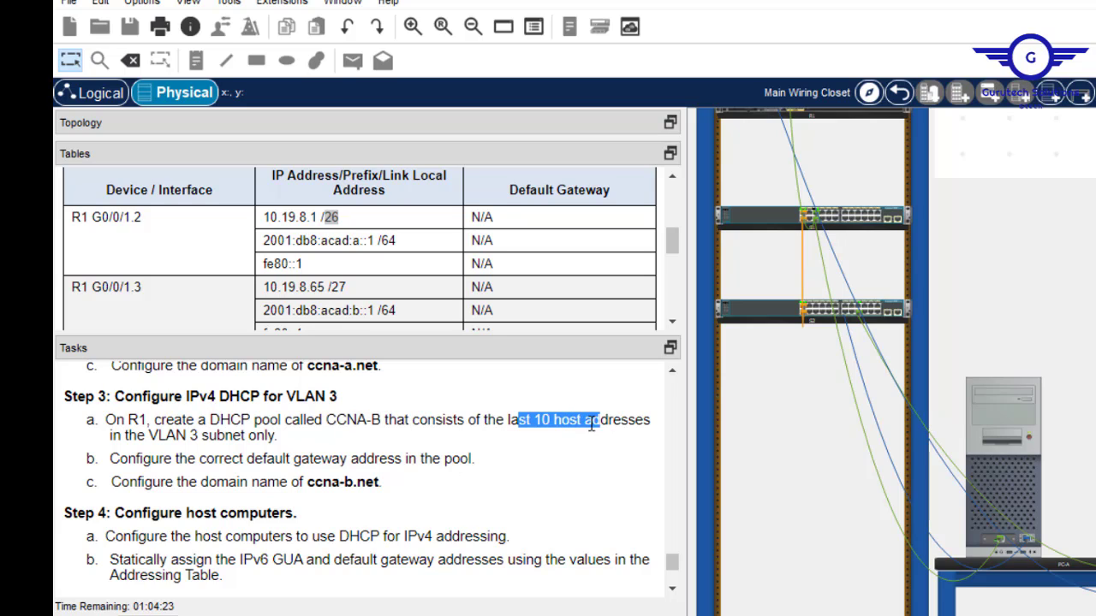
drag(349, 289, 332, 287)
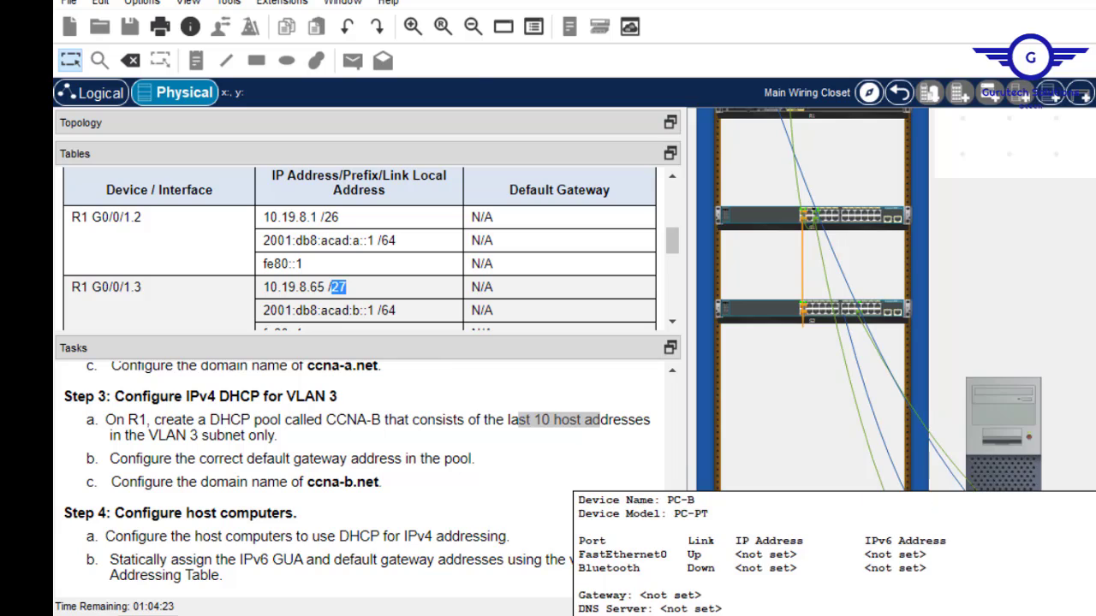
Return to R1's terminal and exit the DHCP pool configuration.
click(1030, 452)
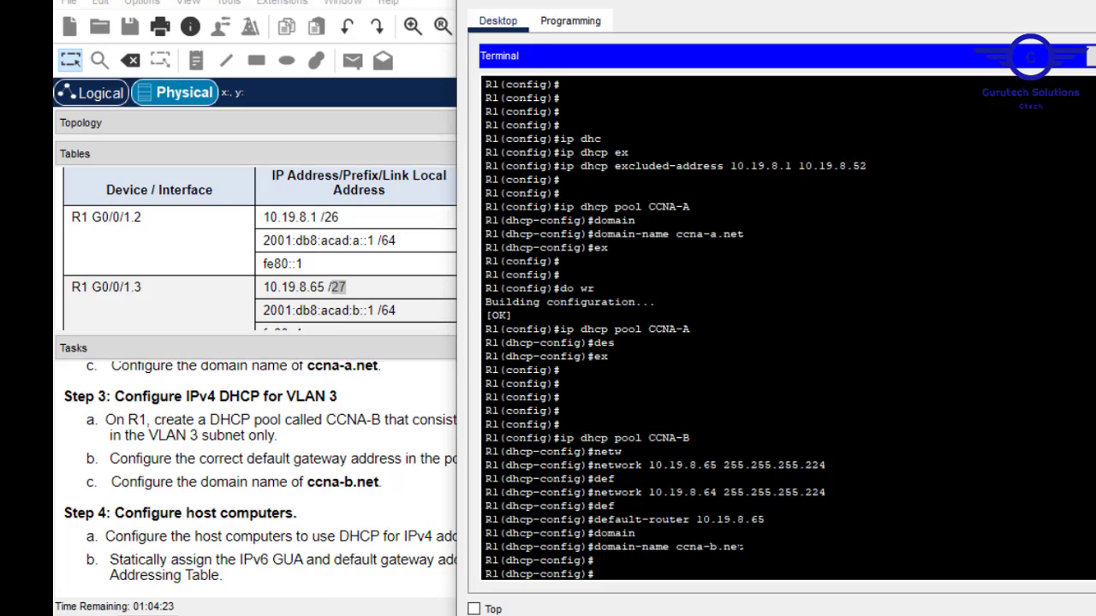
key(Return)
key(Return)
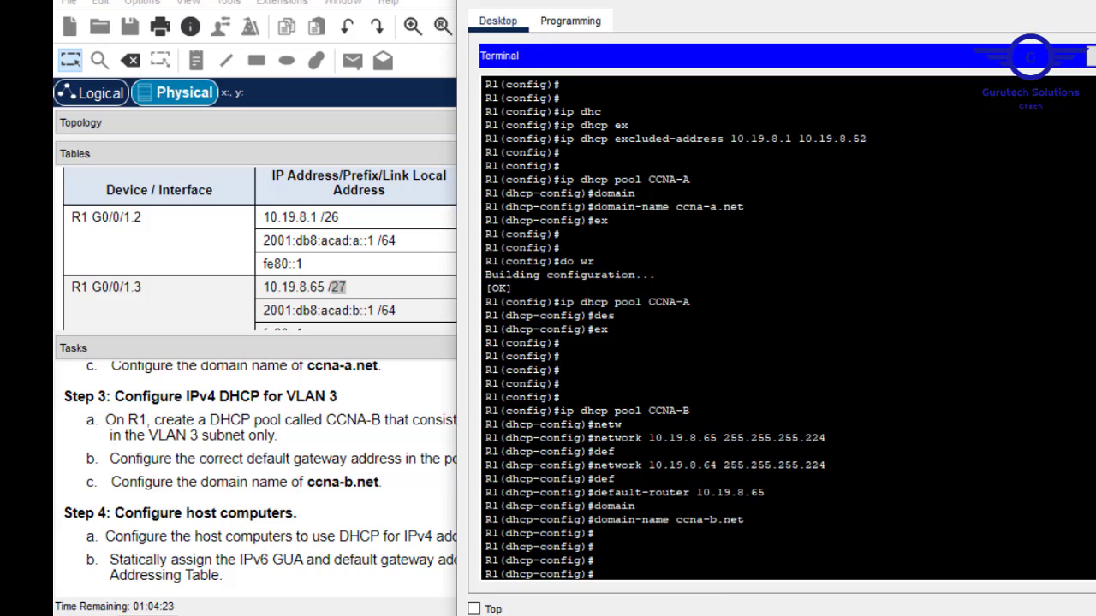
text(ip dhv)
key(BackSpace)
text(c)
key(Tab)
key(Tab)
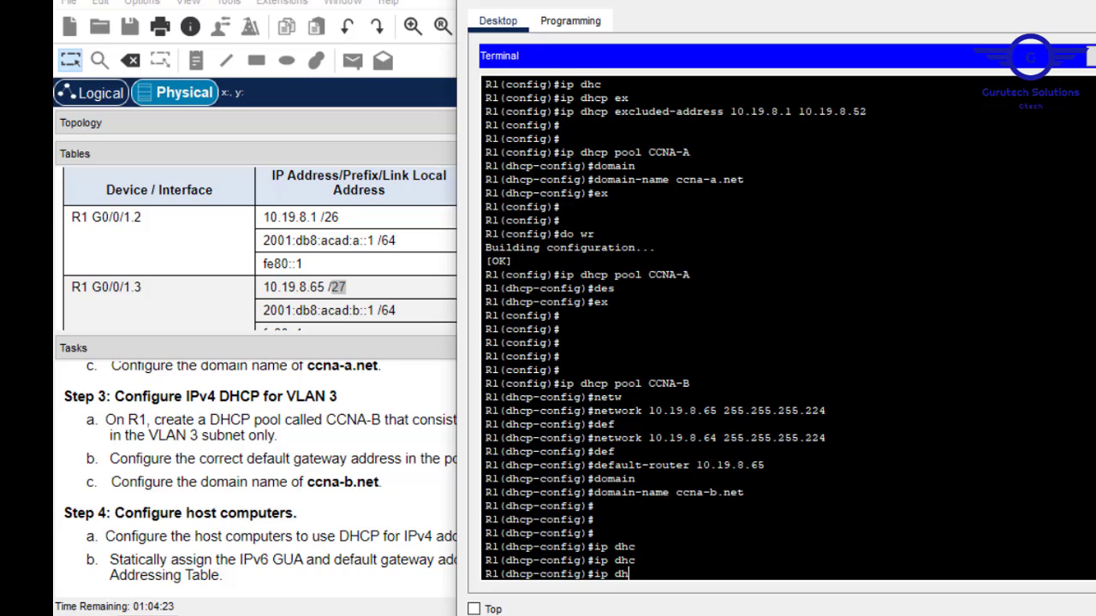
key(BackSpace)
key(BackSpace)
key(BackSpace)
key(BackSpace)
key(BackSpace)
text(exit)
key(Return)
key(Return)
key(Return)
key(Return)
key(Return)
Start ip dhcp excluded-address and paste 10.19.8.65 as both range start and end.
text(ip)
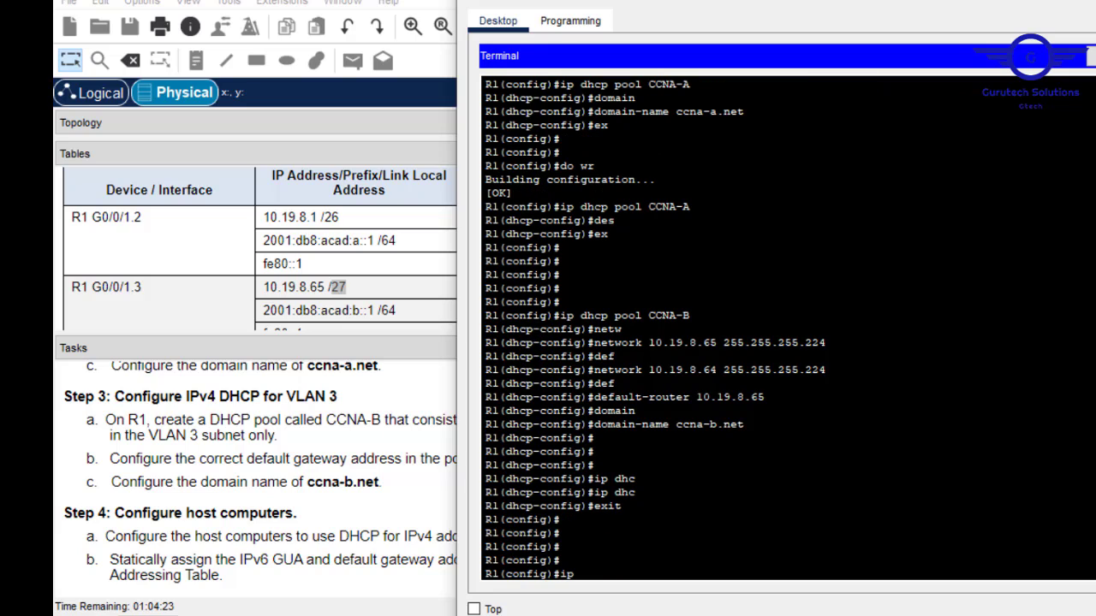
text( dh)
key(Tab)
text(ex)
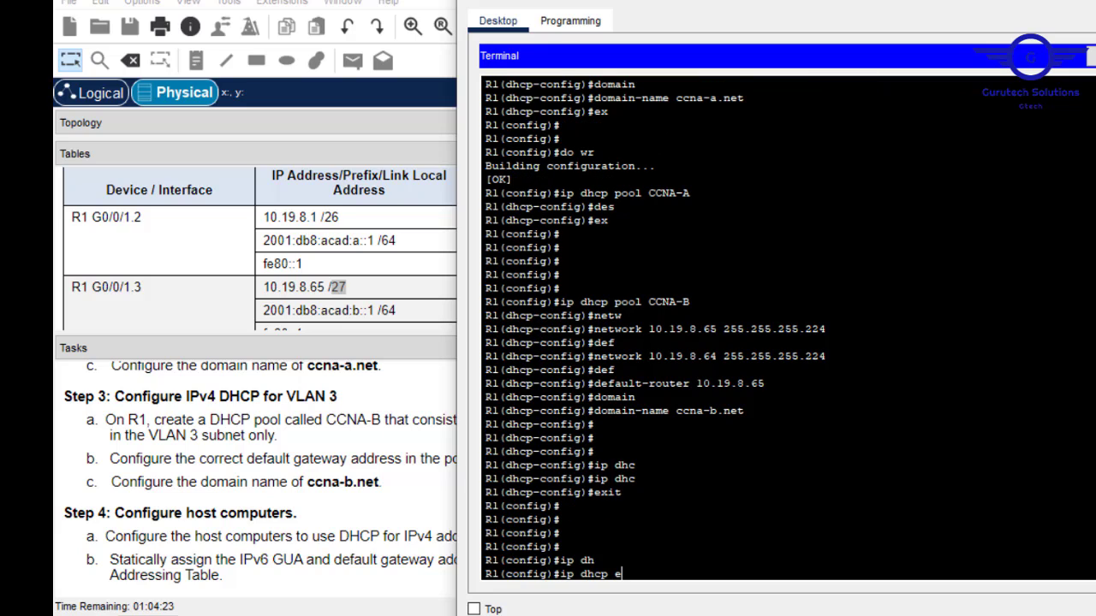
key(Tab)
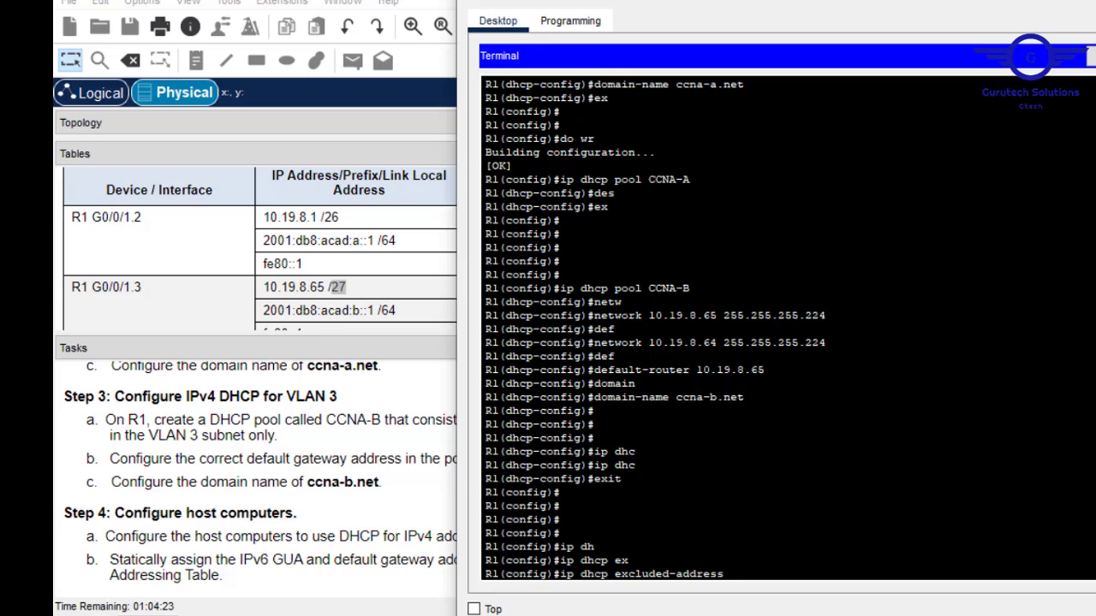
drag(765, 370, 697, 370)
right_click(700, 370)
click(744, 385)
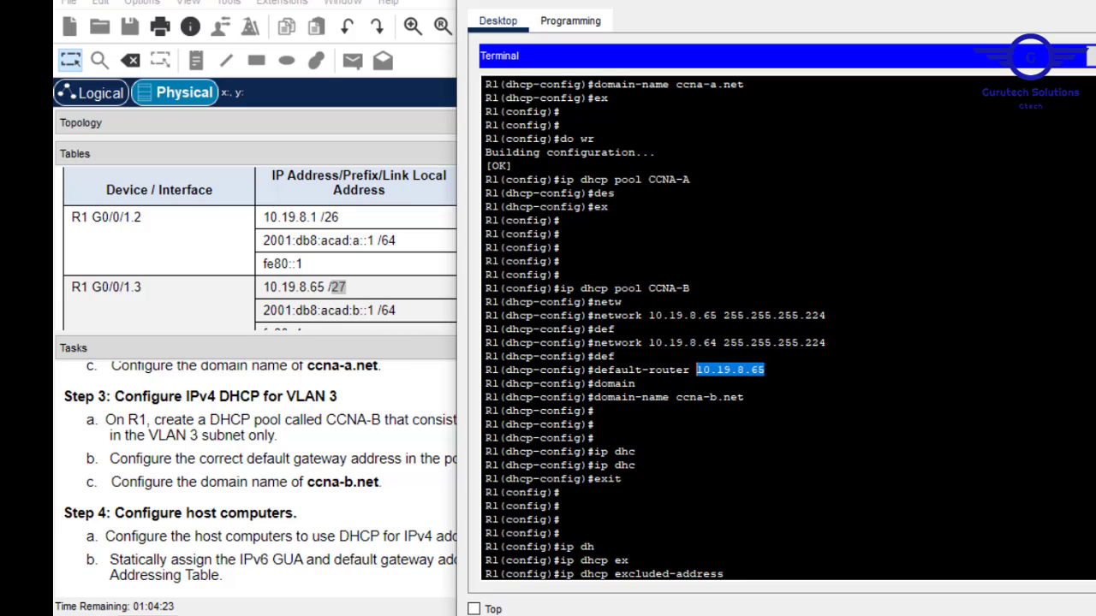
right_click(771, 549)
click(815, 582)
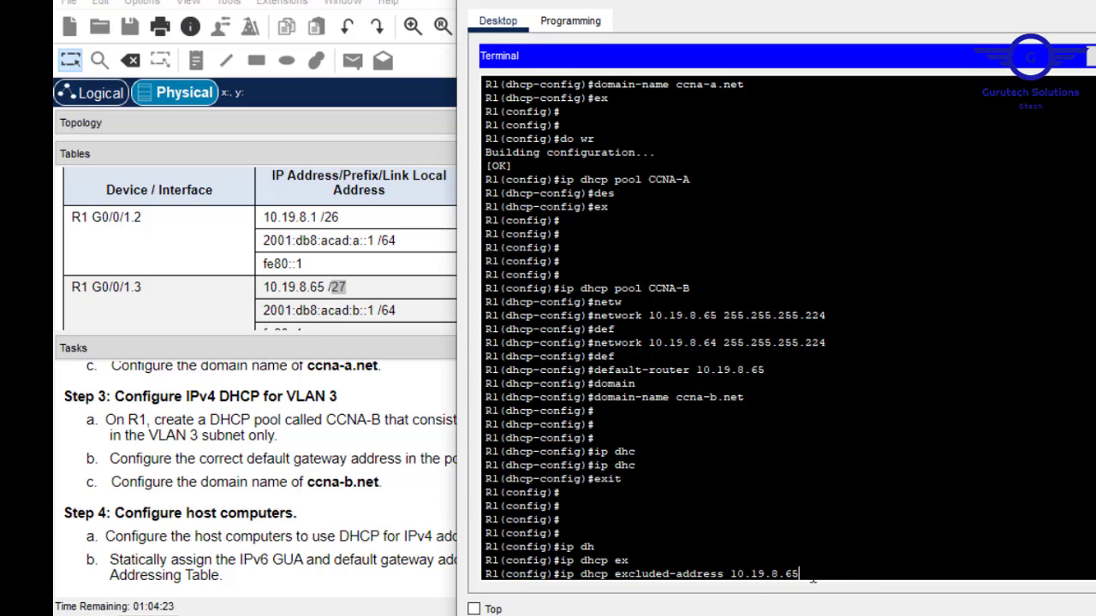
right_click(808, 549)
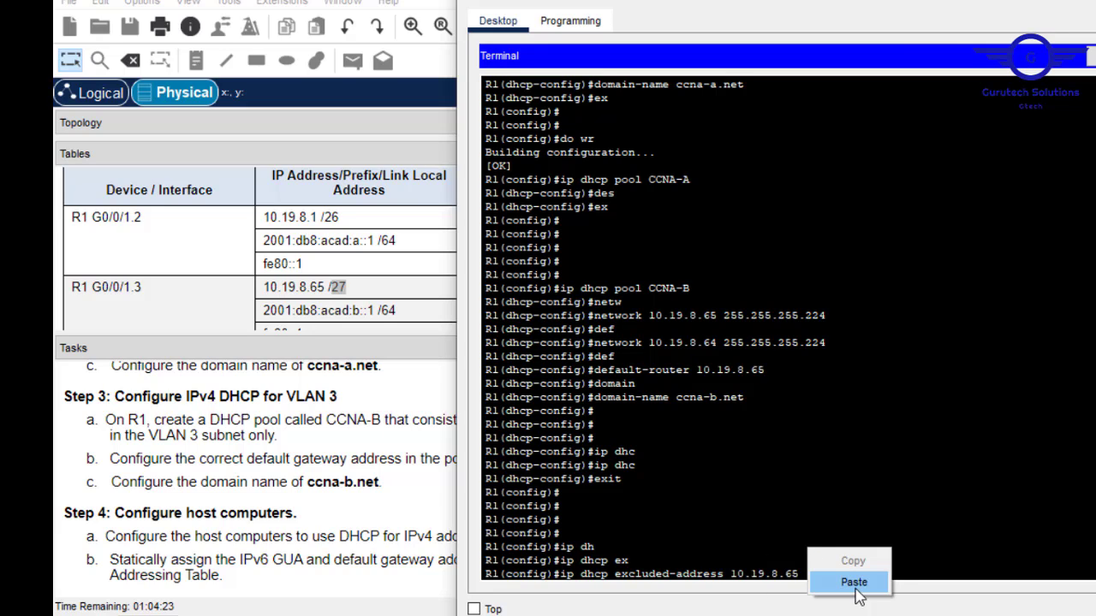
click(856, 582)
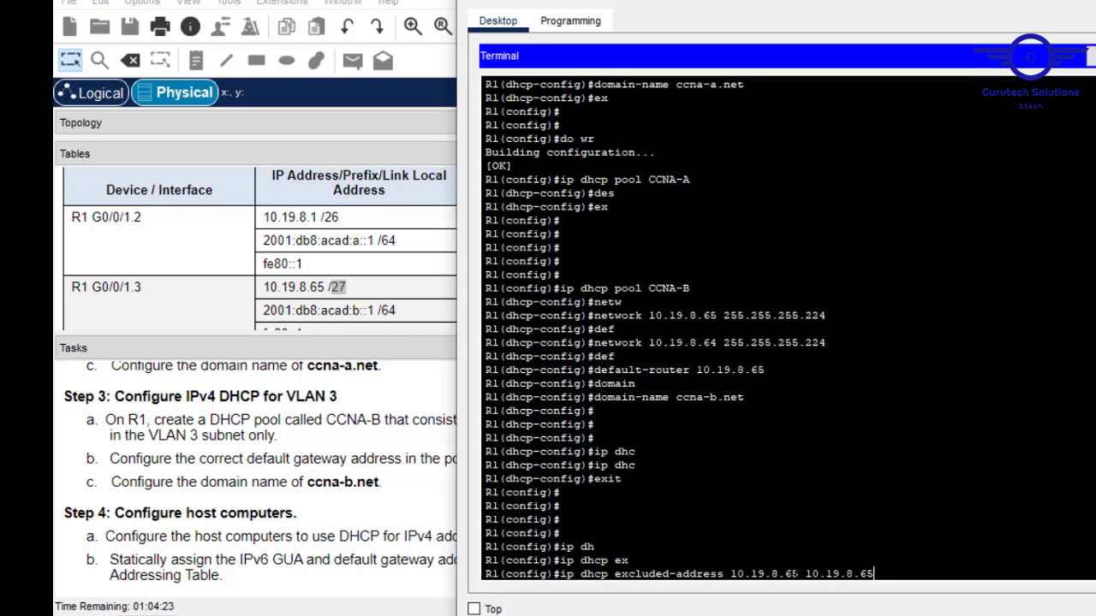
Change the range end to 10.19.8.84 and apply the exclusion 10.19.8.65–10.19.8.84.
key(BackSpace)
key(BackSpace)
text(8)
scroll(770, 325, up, 4)
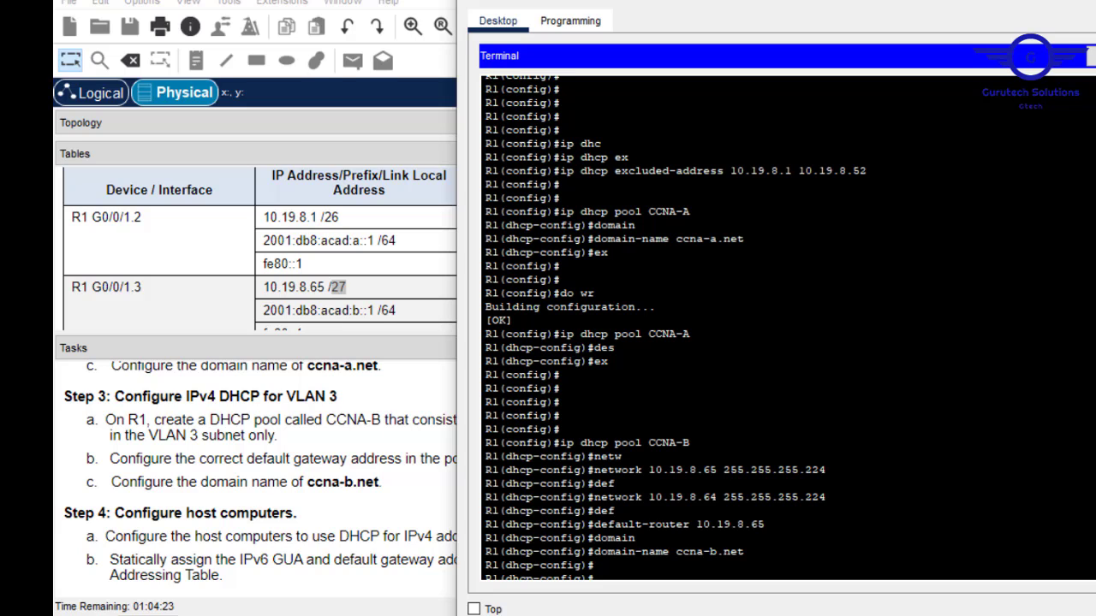
scroll(771, 326, down, 4)
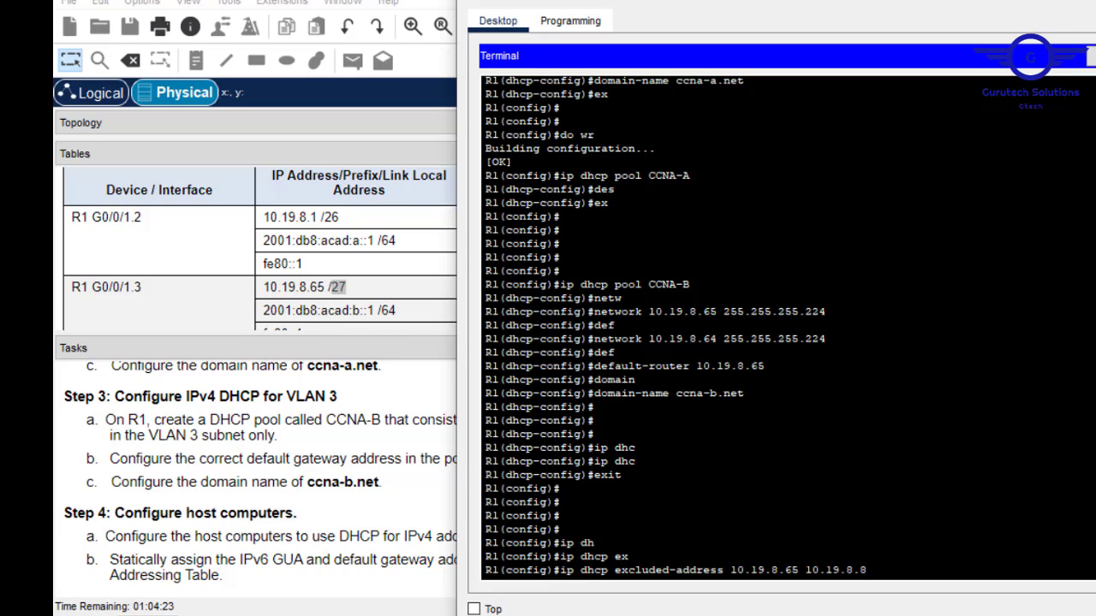
text(4)
key(Return)
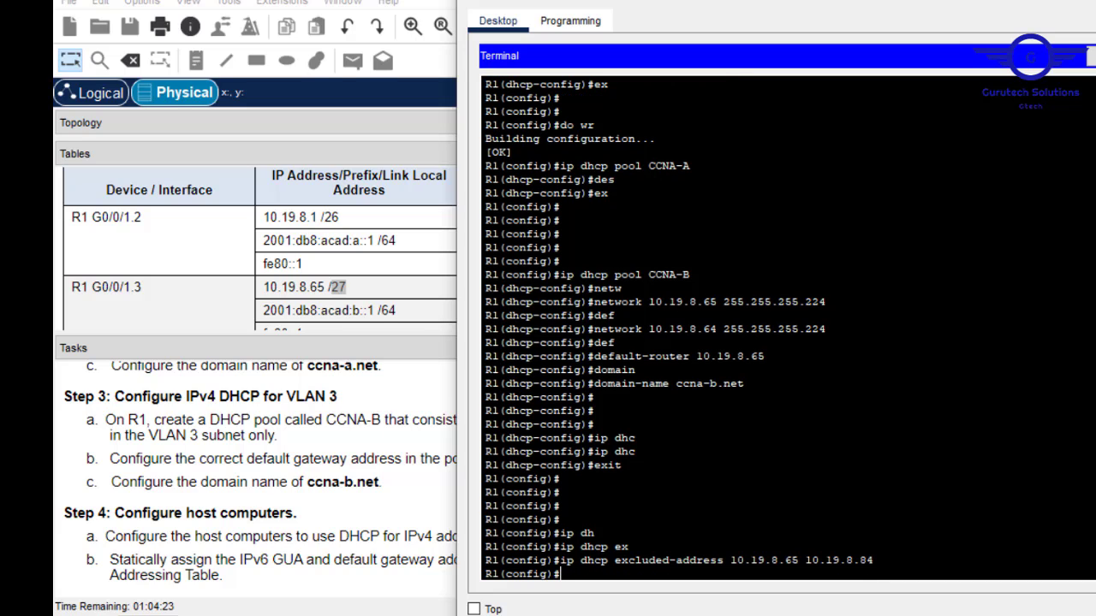
Review the earlier exclusion range, save R1's configuration with do wr, and close the terminal.
scroll(788, 326, up, 7)
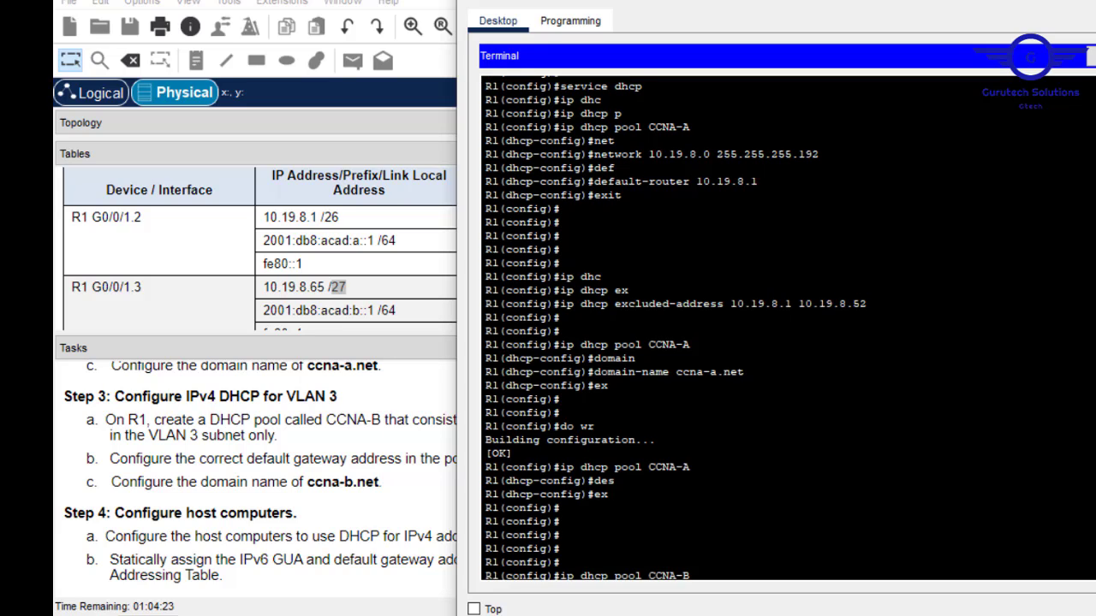
drag(867, 303, 792, 304)
click(786, 303)
scroll(786, 303, down, 7)
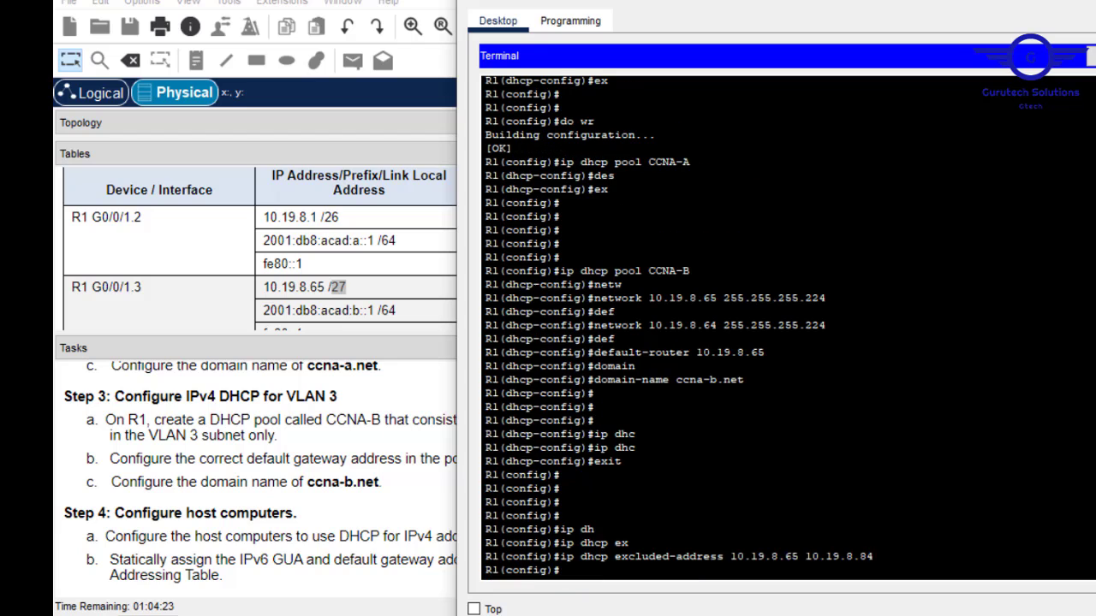
scroll(807, 571, up, 7)
scroll(956, 548, down, 7)
key(Return)
key(Return)
key(Return)
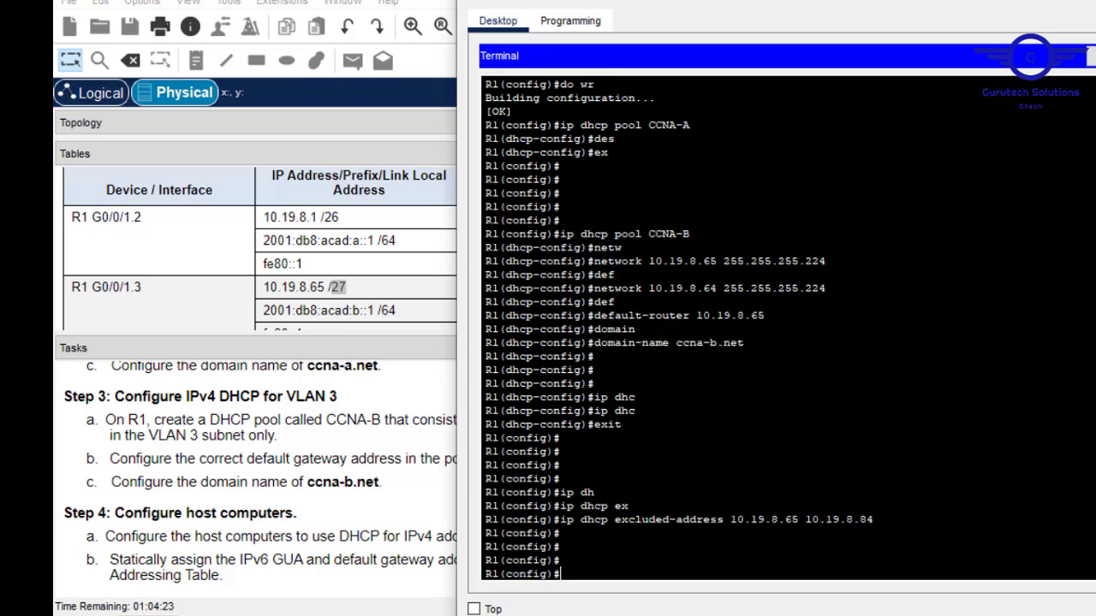
text(do wr)
key(Return)
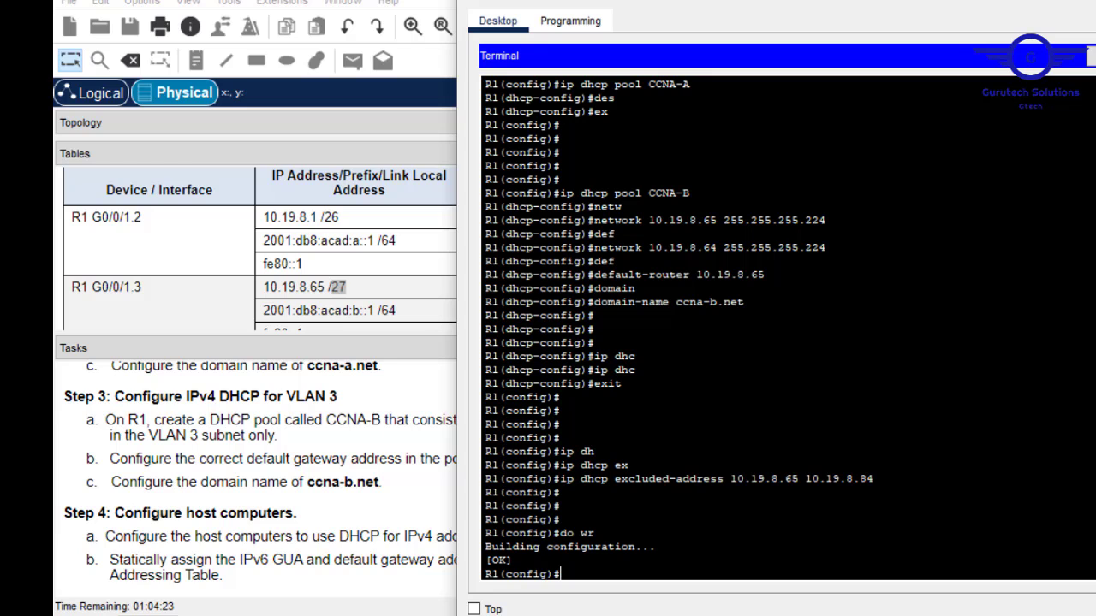
scroll(548, 412, up, 3)
scroll(548, 412, down, 3)
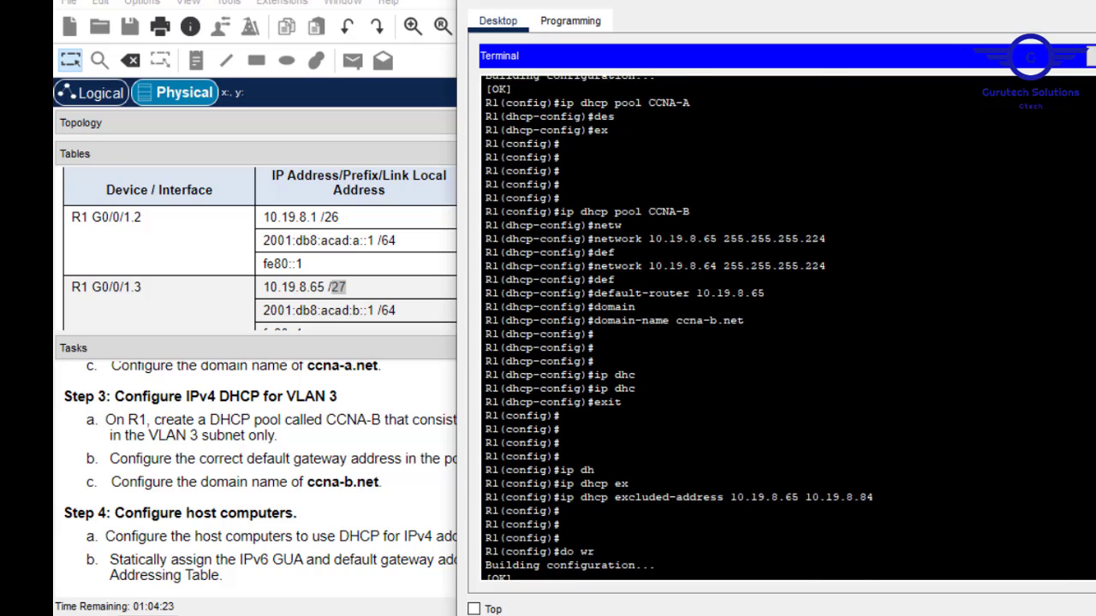
click(1049, 5)
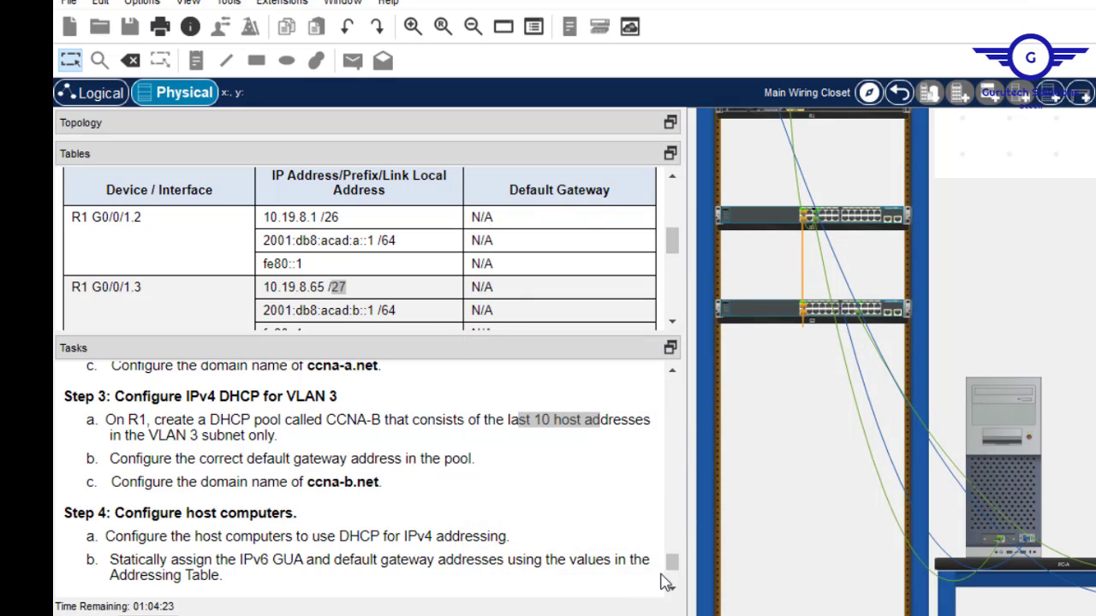
drag(673, 567, 674, 573)
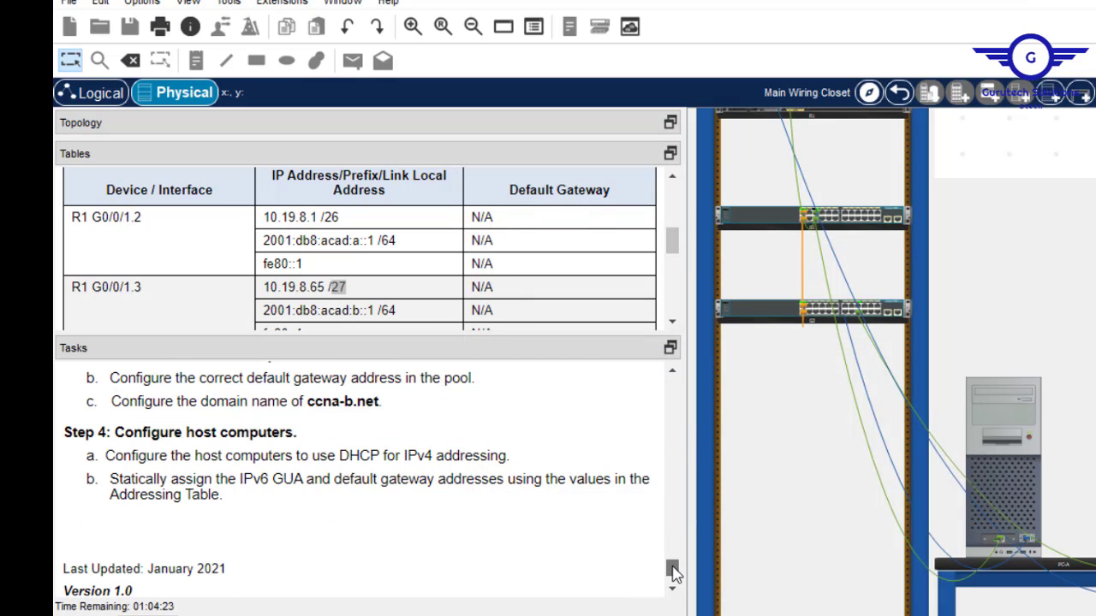
scroll(200, 452, up, 2)
scroll(200, 452, down, 1)
scroll(624, 584, up, 1)
scroll(649, 591, down, 3)
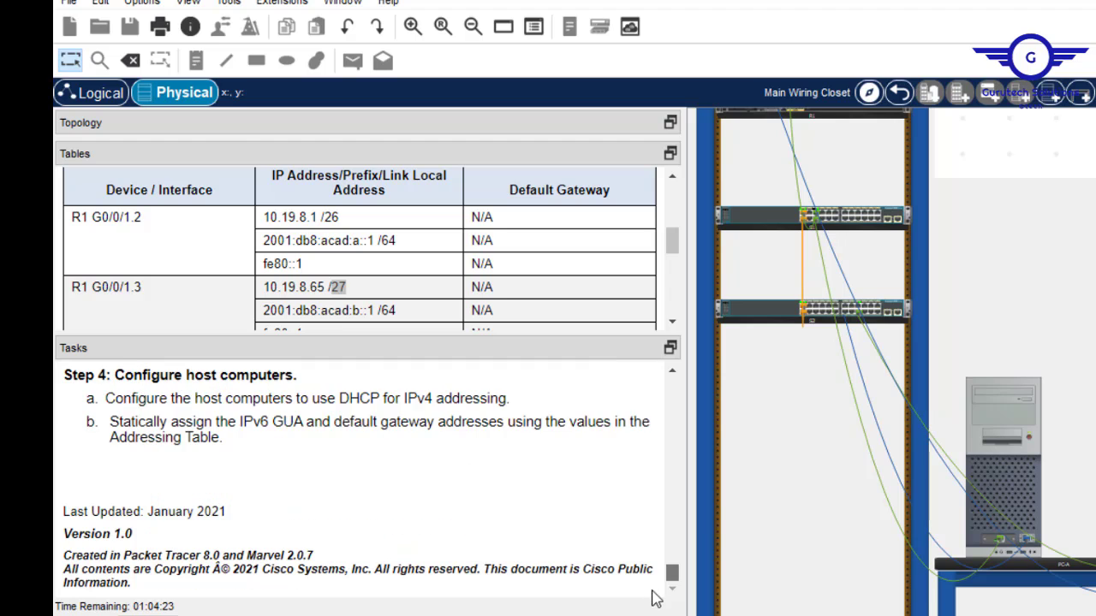
scroll(666, 574, up, 1)
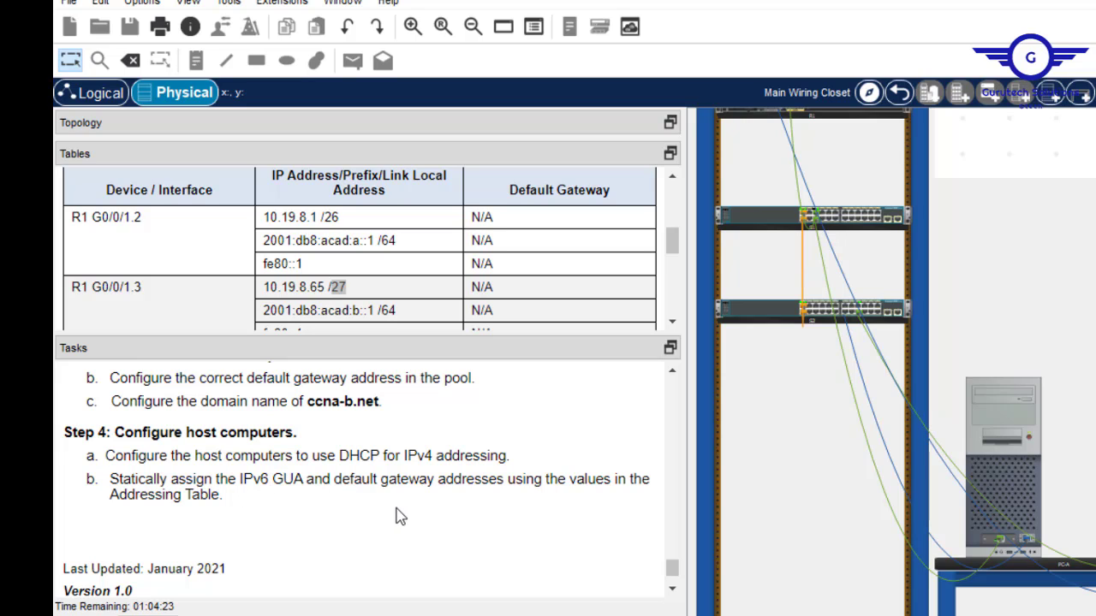
click(1027, 454)
click(472, 107)
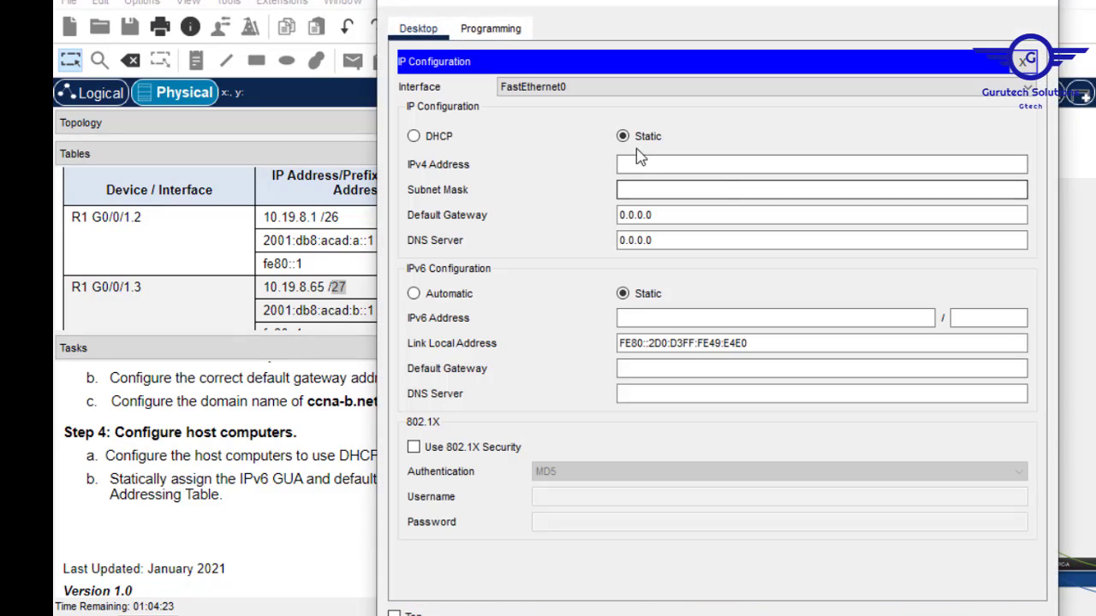
click(414, 136)
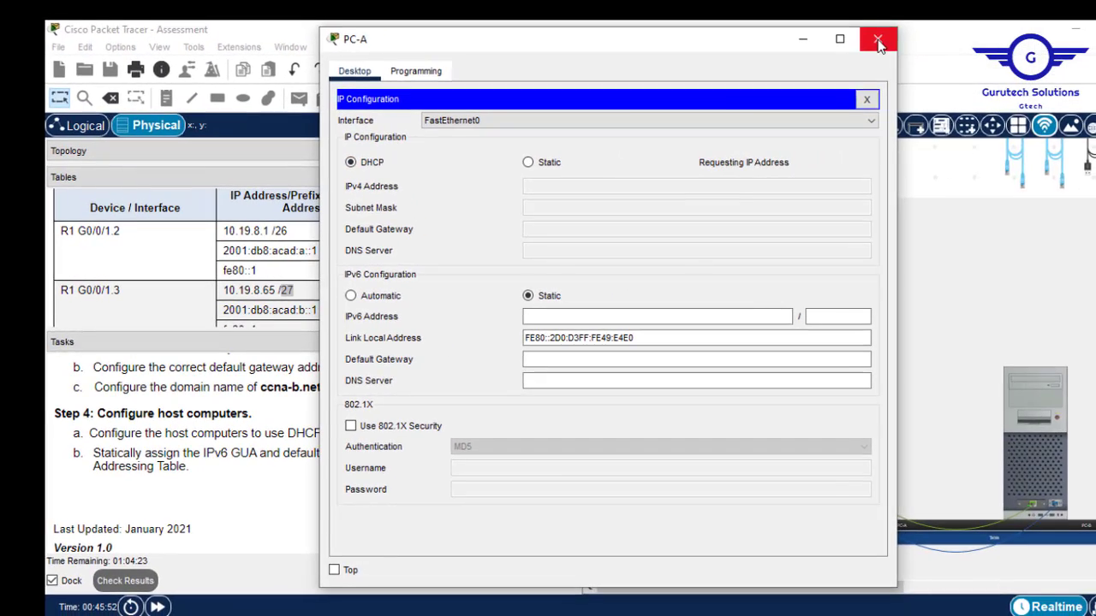
click(878, 43)
click(1051, 408)
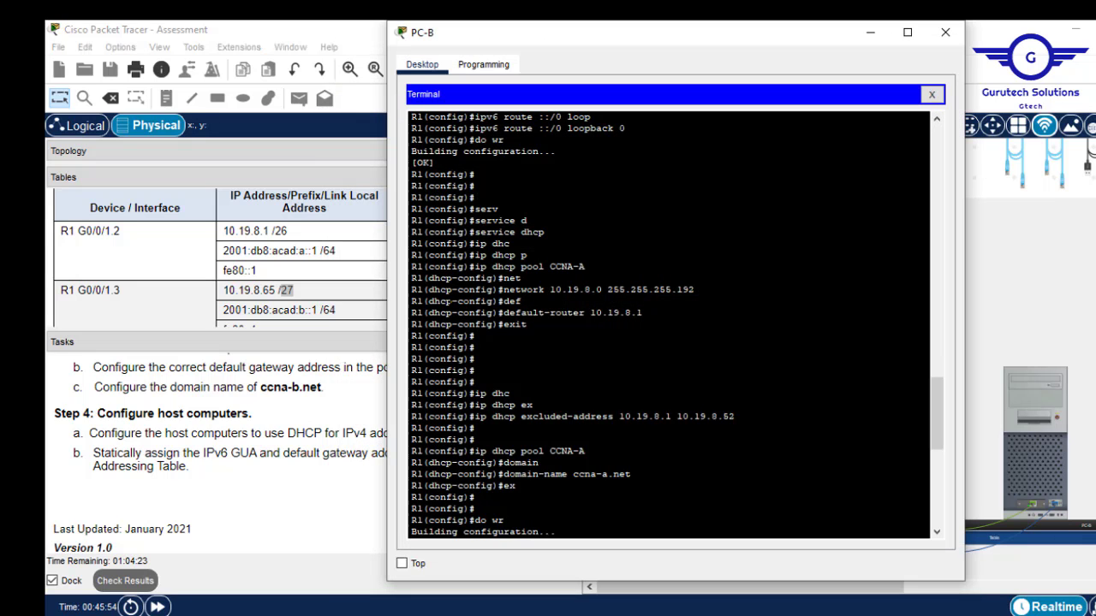
click(931, 95)
click(461, 145)
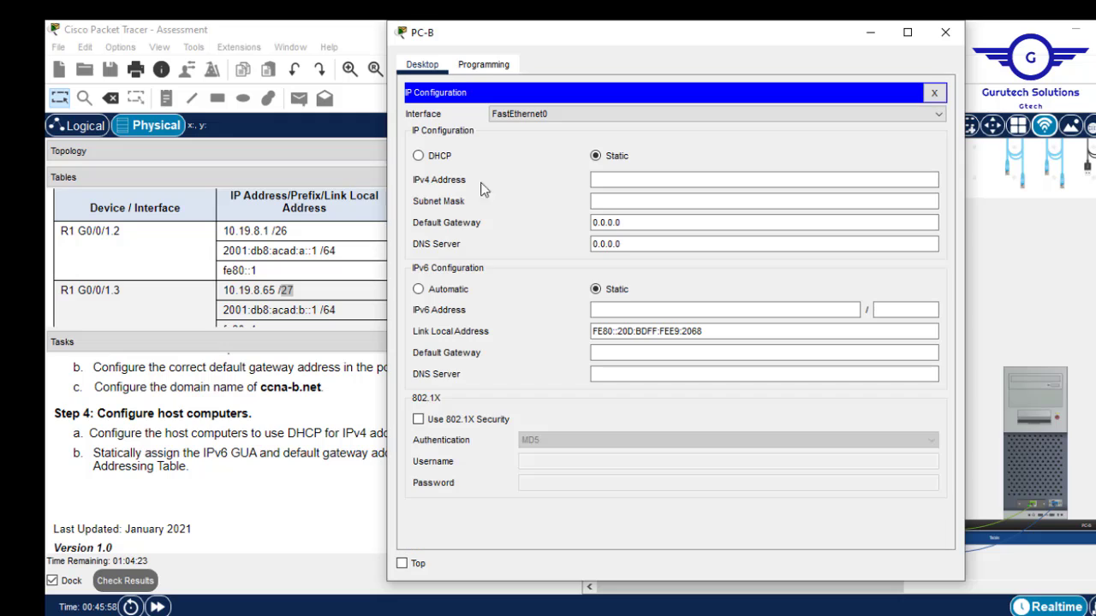
click(417, 155)
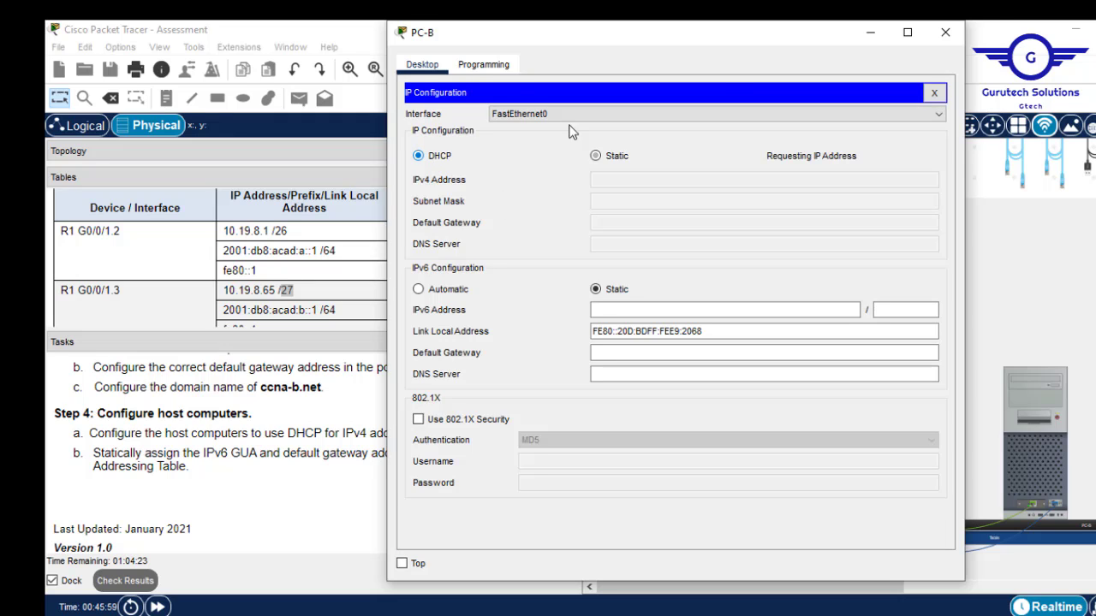
click(945, 32)
click(849, 409)
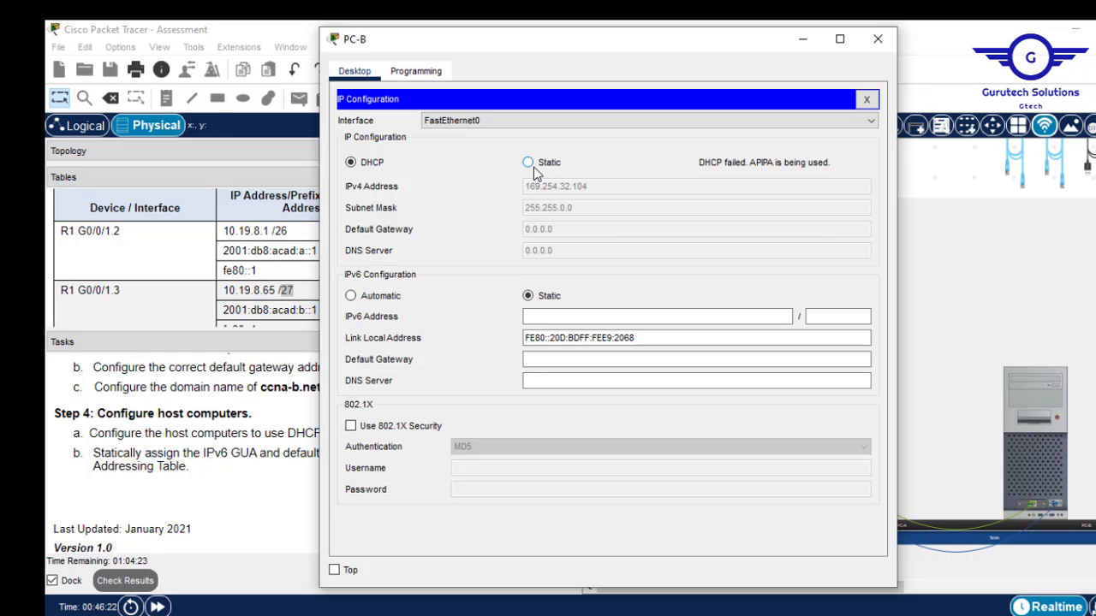
click(533, 167)
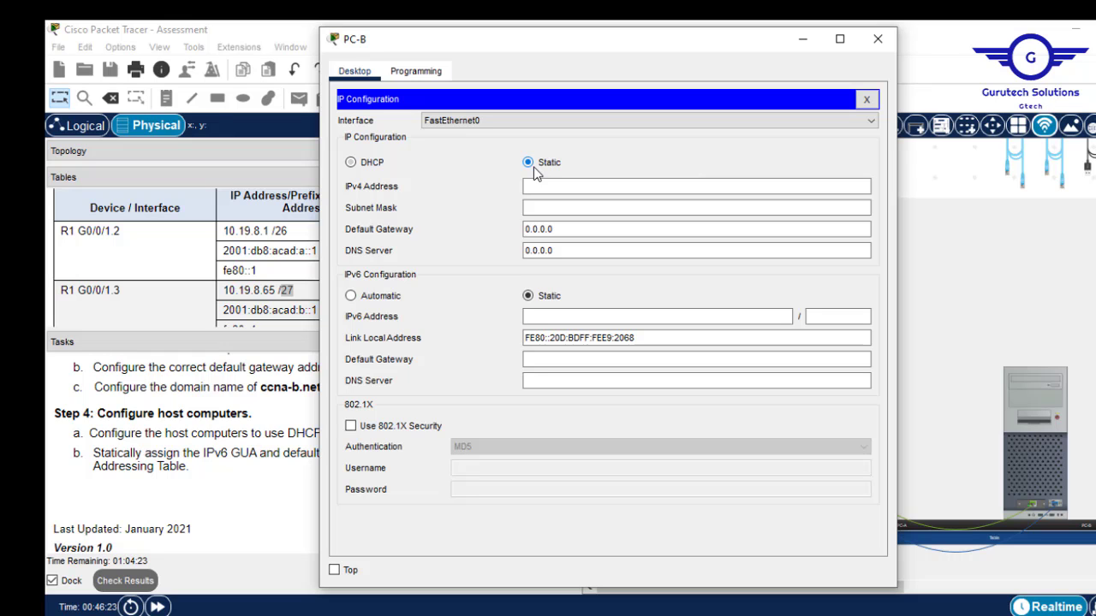
click(875, 36)
click(846, 421)
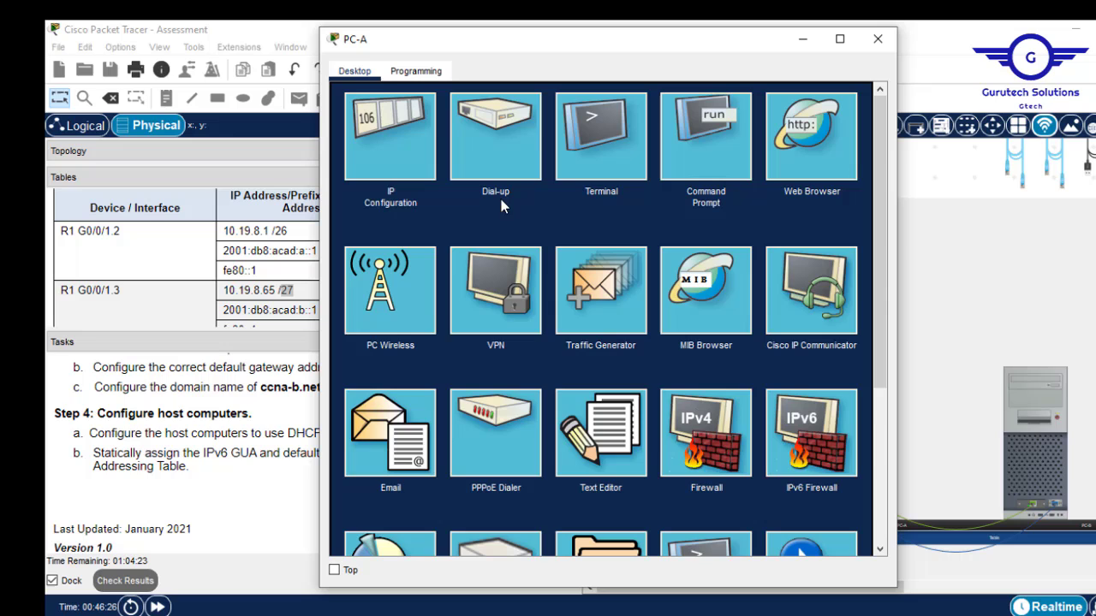
click(399, 134)
click(528, 163)
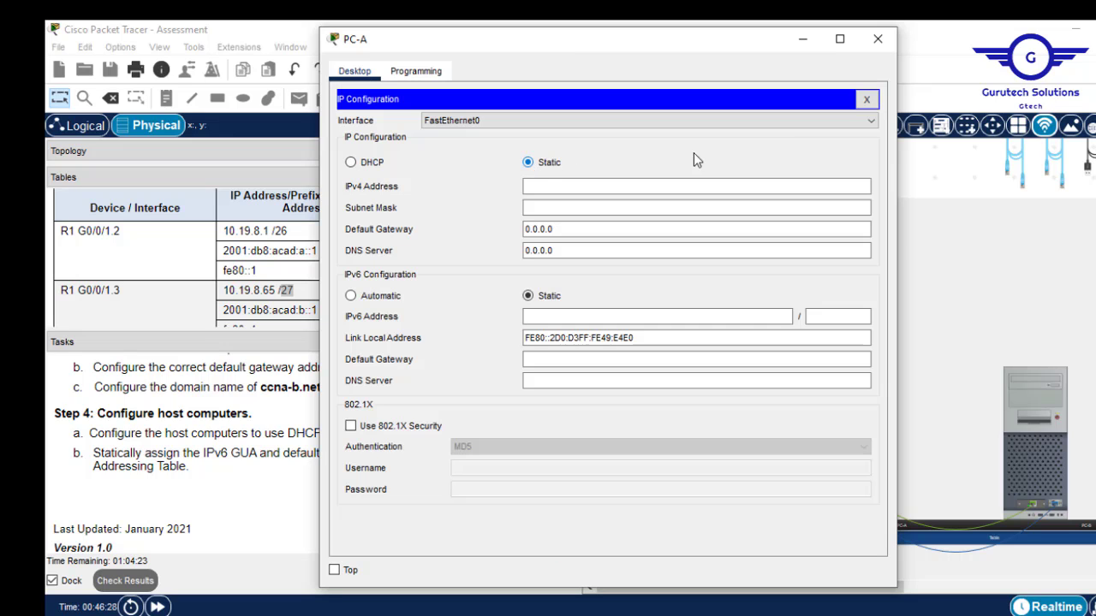
click(876, 41)
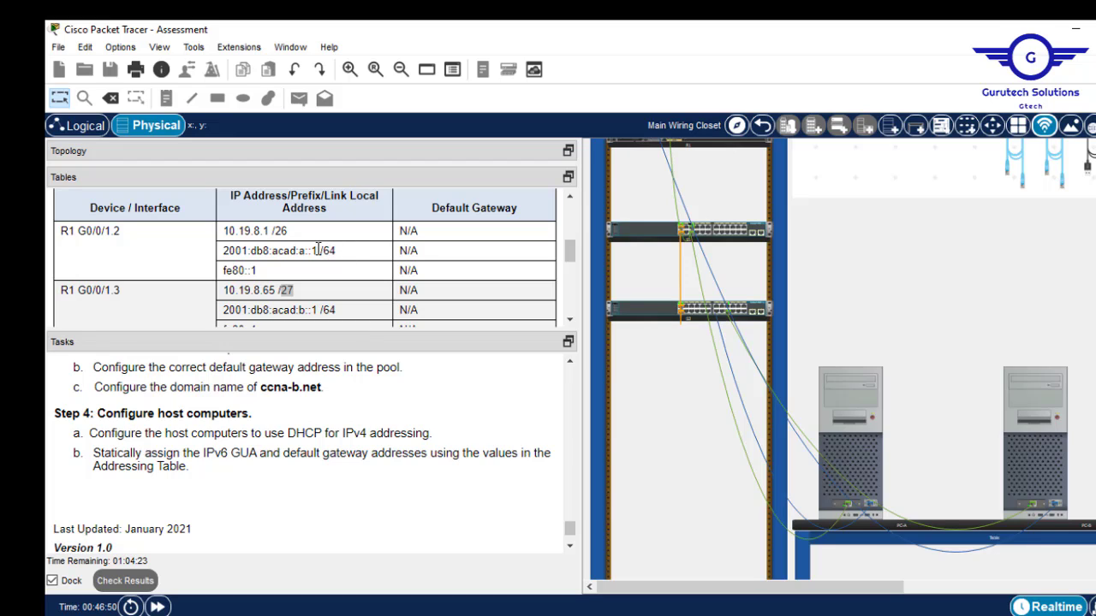
Copy R1 G0/0/1.2's IPv6 address 2001:db8:acad:a::1 from the Addressing Table.
drag(316, 251, 222, 258)
key(ctrl+c)
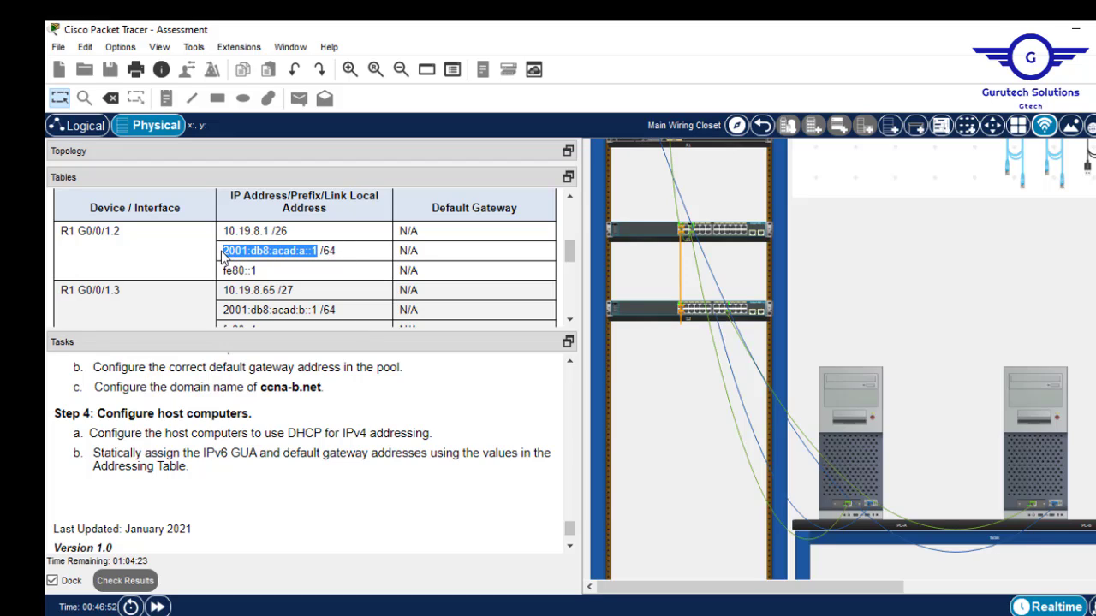
right_click(222, 254)
click(267, 257)
Resize the topology panel to show the addressing table again and open PC-A.
drag(571, 261, 571, 250)
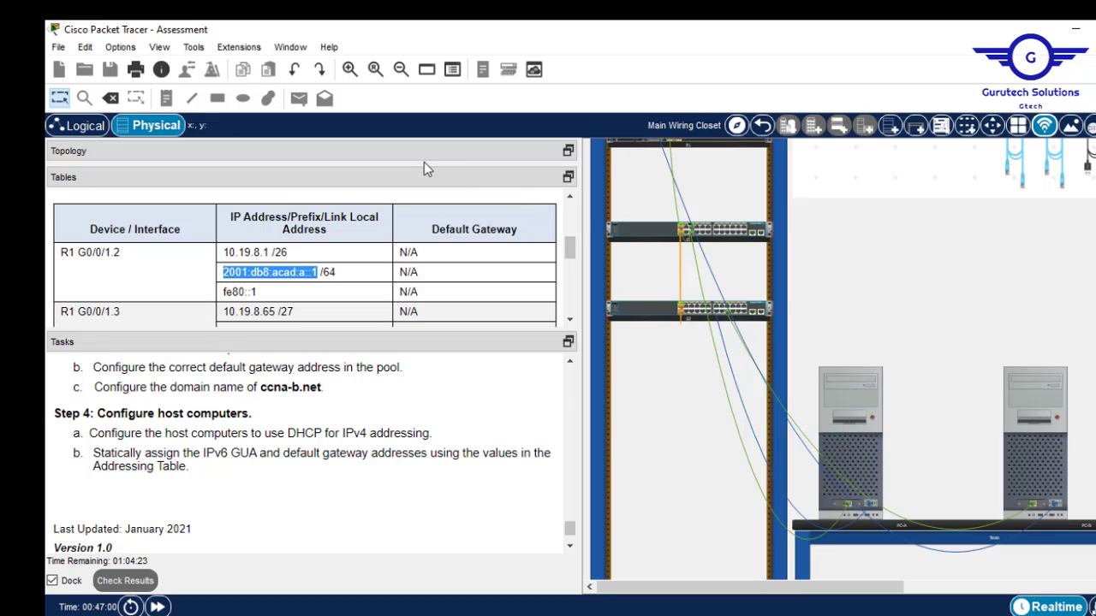
drag(424, 164, 428, 295)
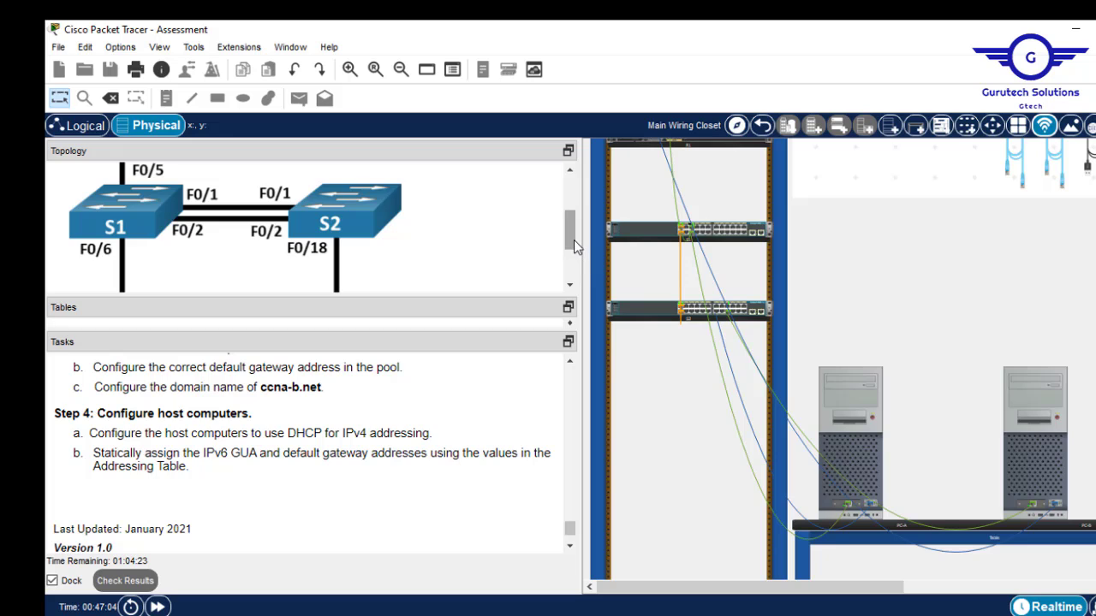
scroll(574, 240, up, 3)
scroll(567, 256, down, 6)
scroll(571, 291, up, 3)
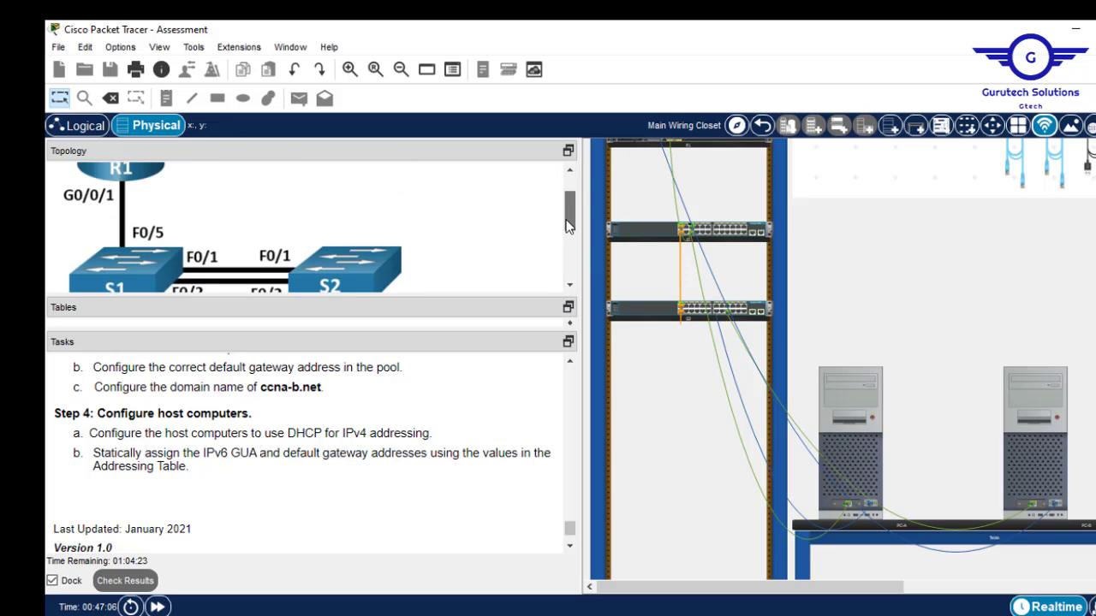
scroll(571, 286, down, 3)
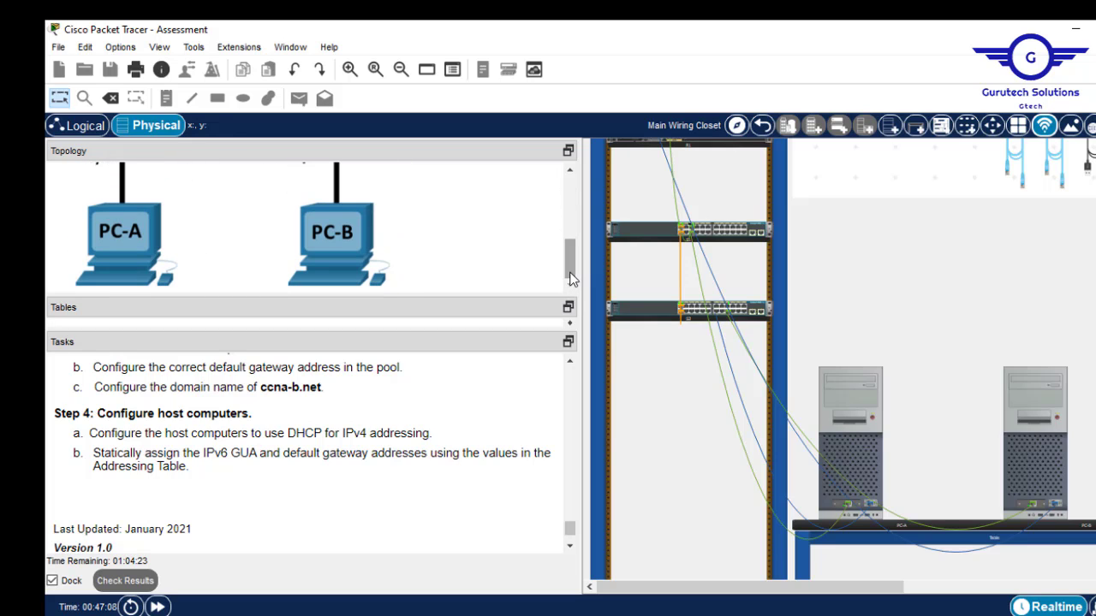
drag(565, 250, 556, 285)
drag(437, 296, 441, 177)
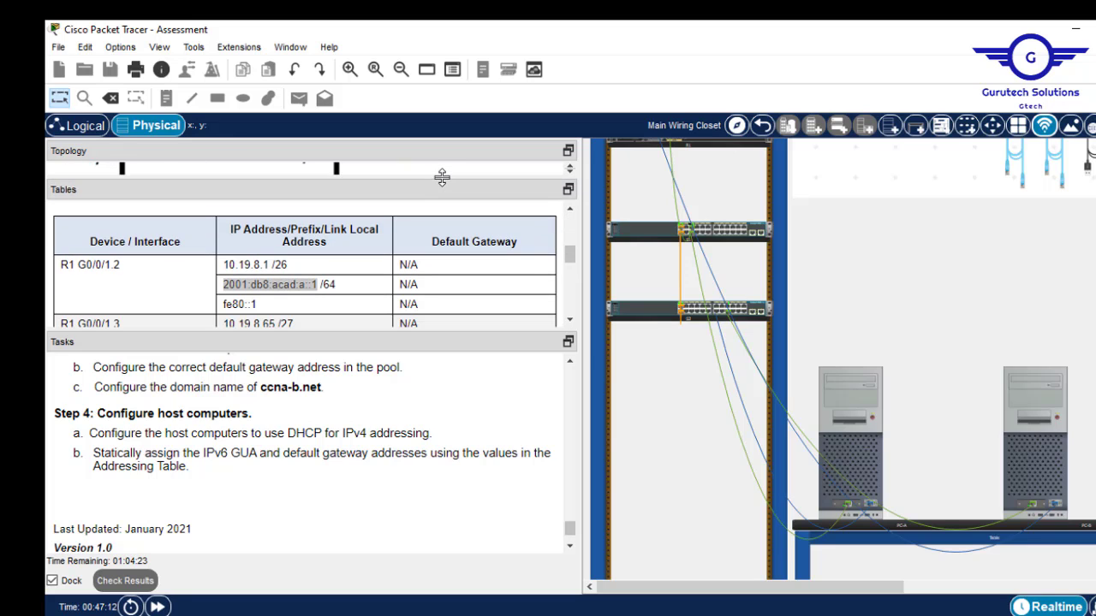
click(864, 466)
Enter PC-A's IPv6 2001:db8:acad:a::3, prefix 64, gateway 2001:db8:acad:a::1, then close its window.
click(391, 147)
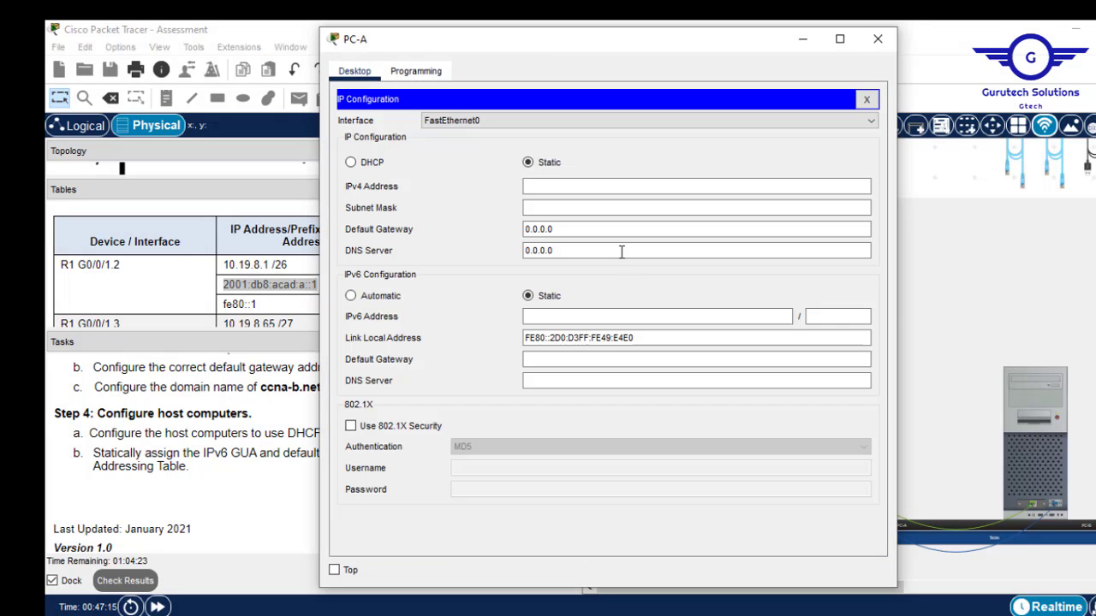
click(563, 315)
key(ctrl+v)
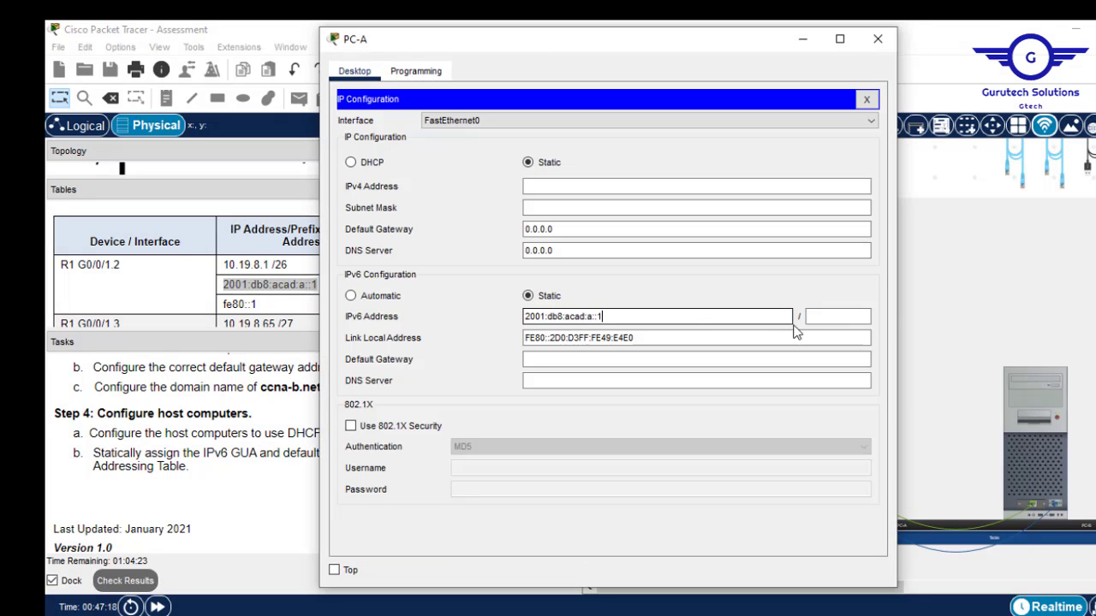
text(3)
click(837, 316)
click(838, 316)
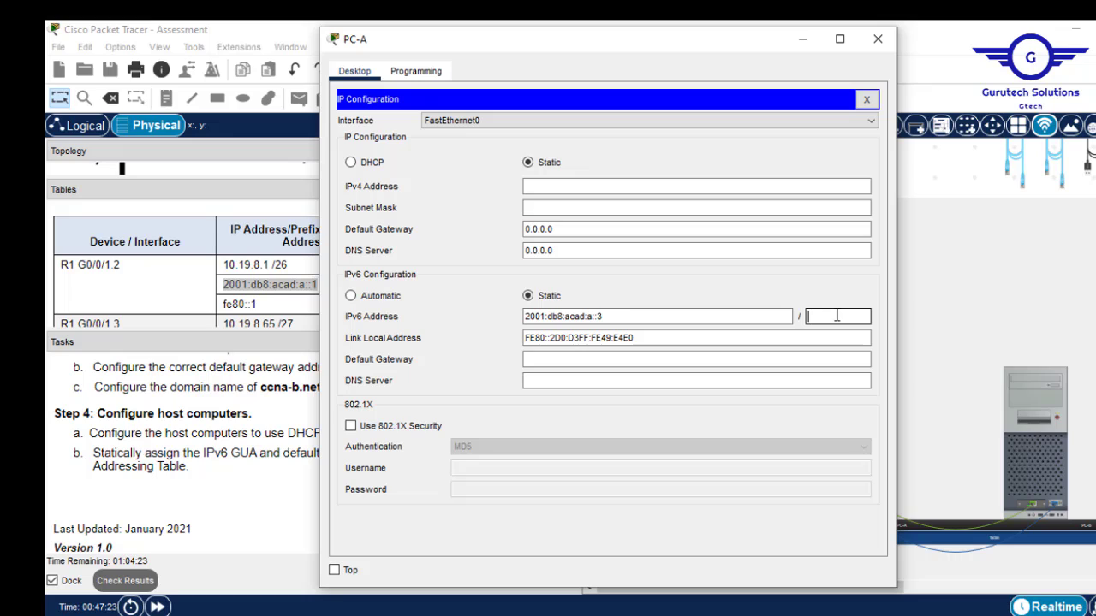
text(64)
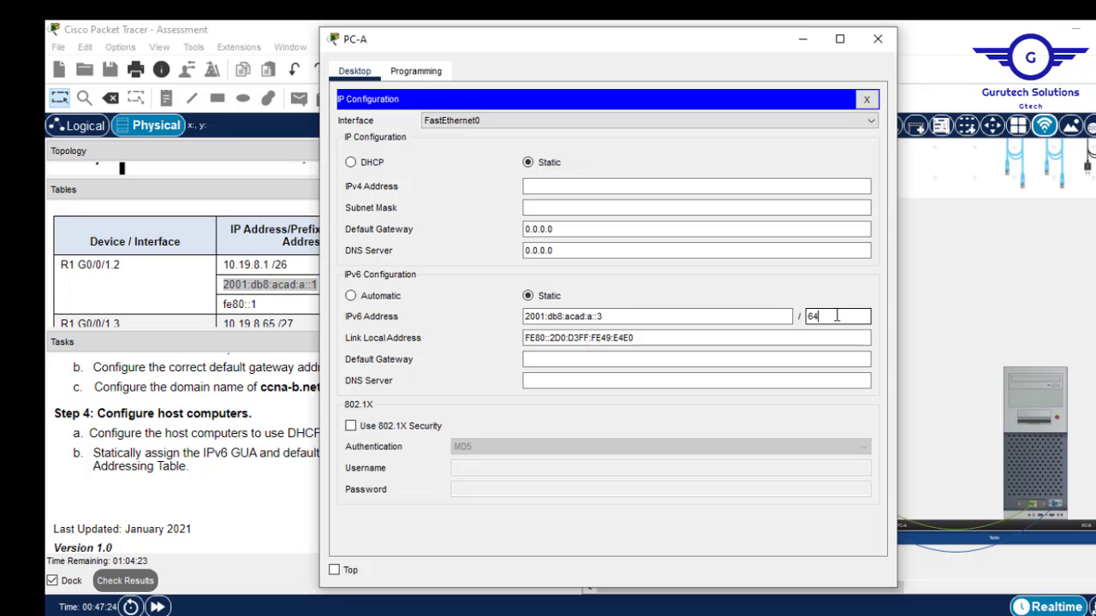
click(544, 358)
key(ctrl+v)
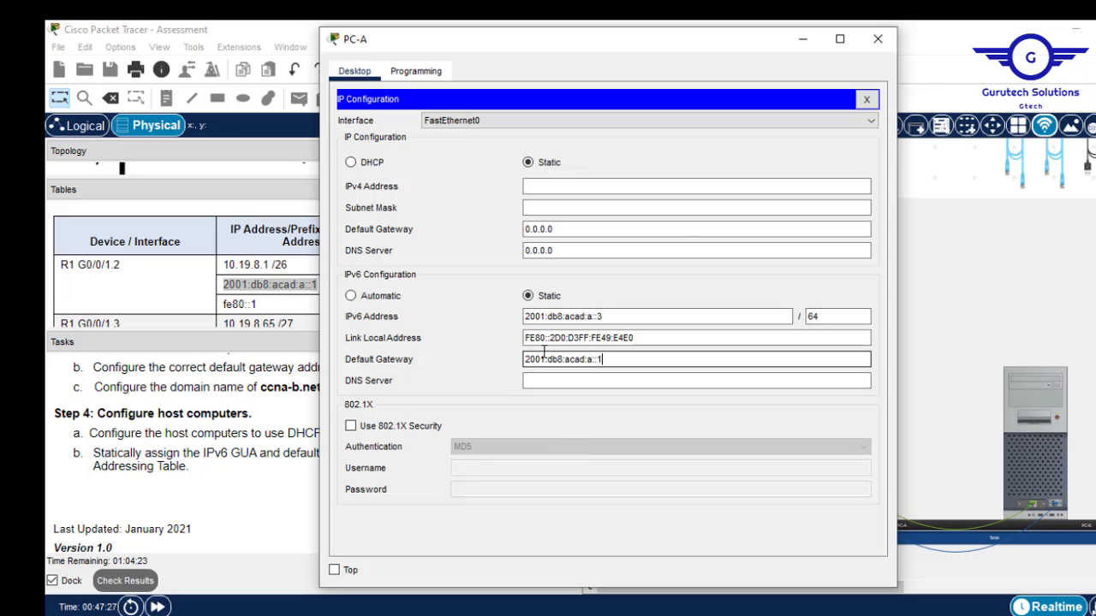
click(877, 38)
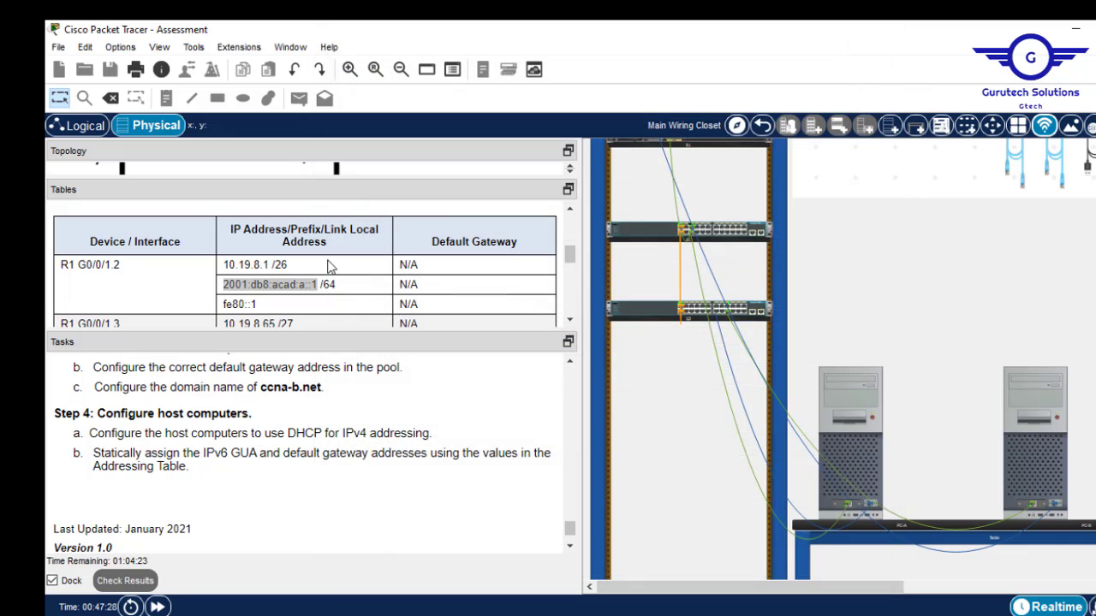
Copy R1 G0/0/1.3's IPv6 address 2001:db8:acad:b::1 from the addressing table.
click(569, 322)
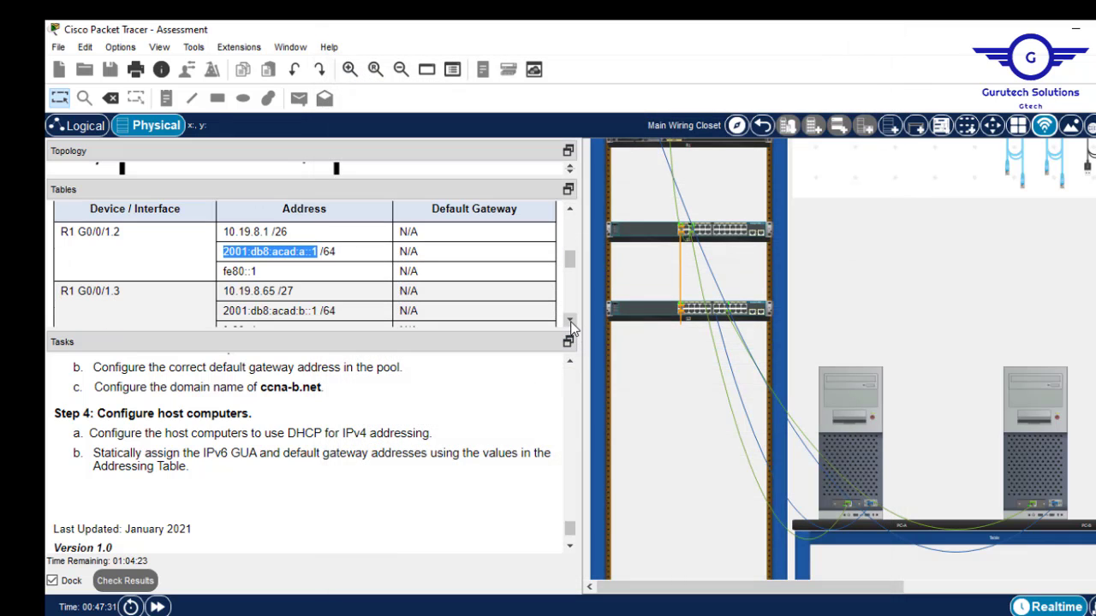
click(569, 323)
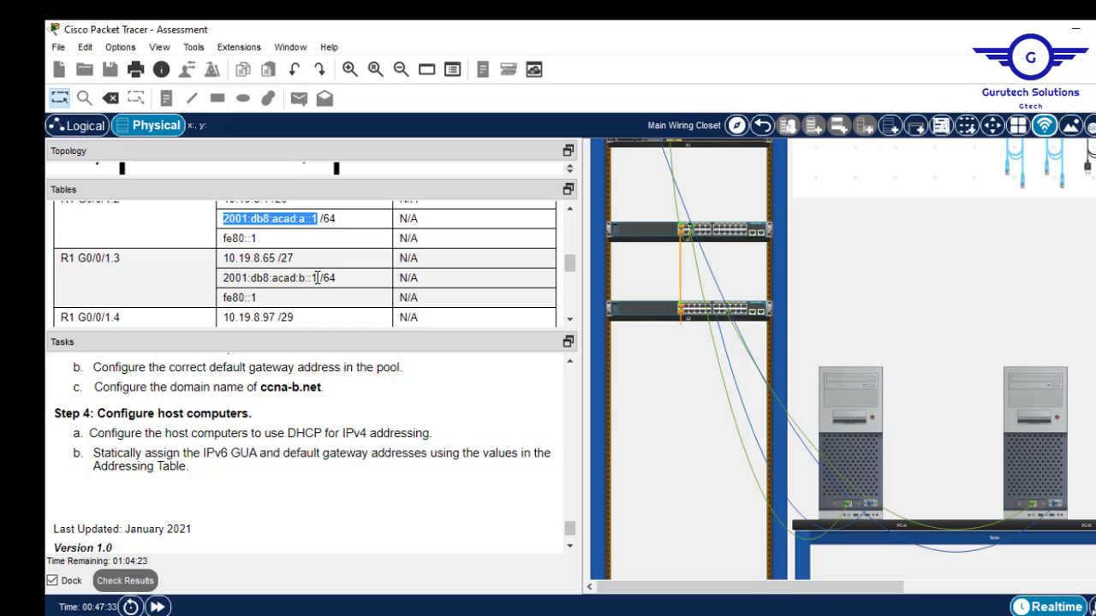
drag(316, 278, 224, 277)
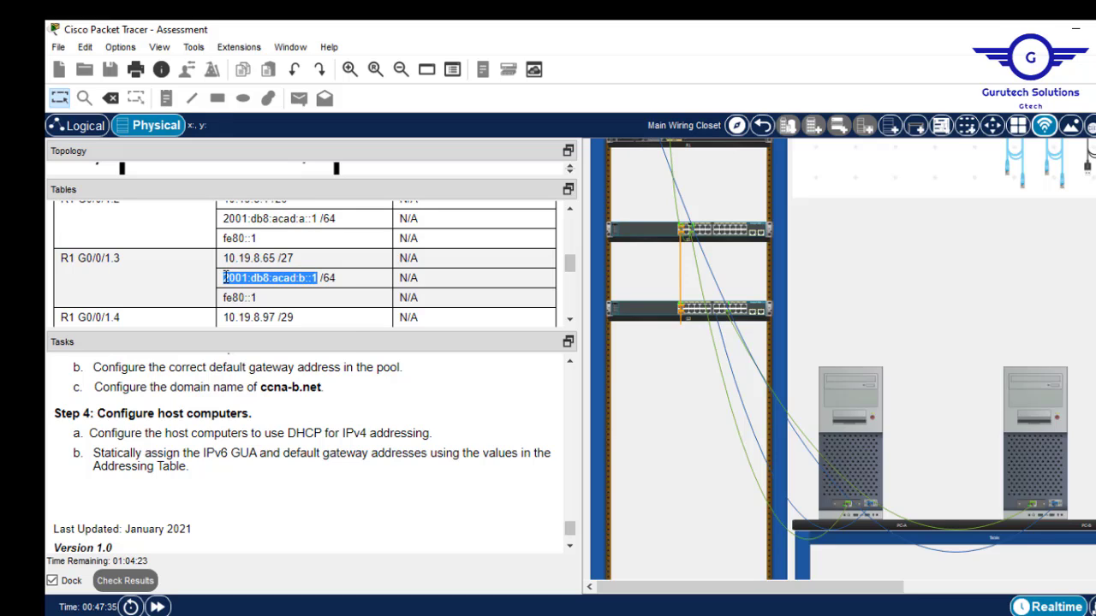
right_click(224, 278)
click(268, 285)
Paste the copied address as PC-B's IPv6 address with prefix length 64.
click(1021, 405)
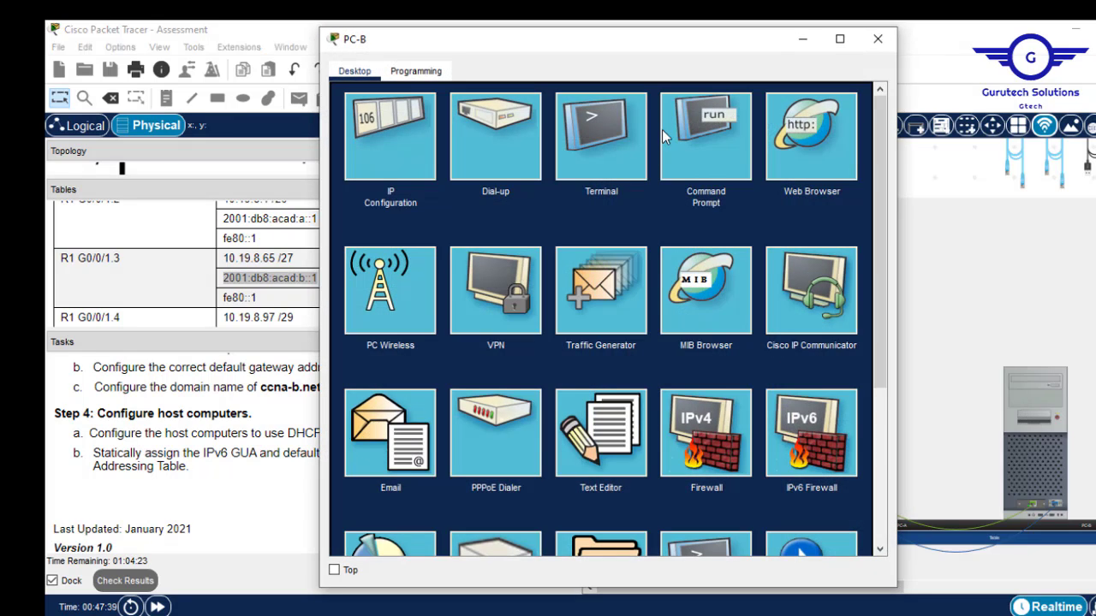
click(703, 135)
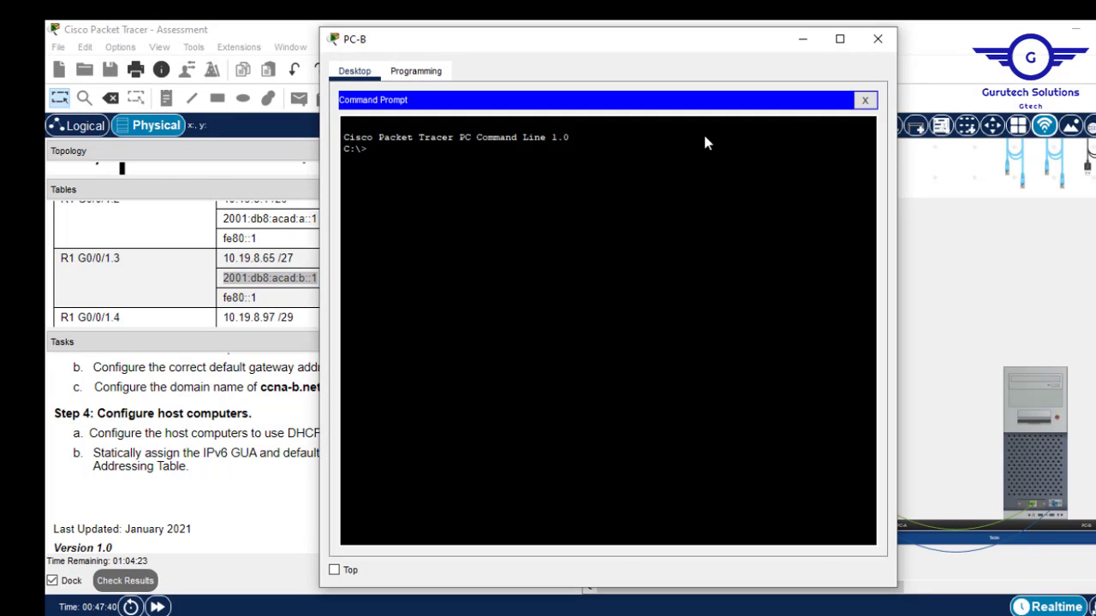
click(868, 100)
click(375, 162)
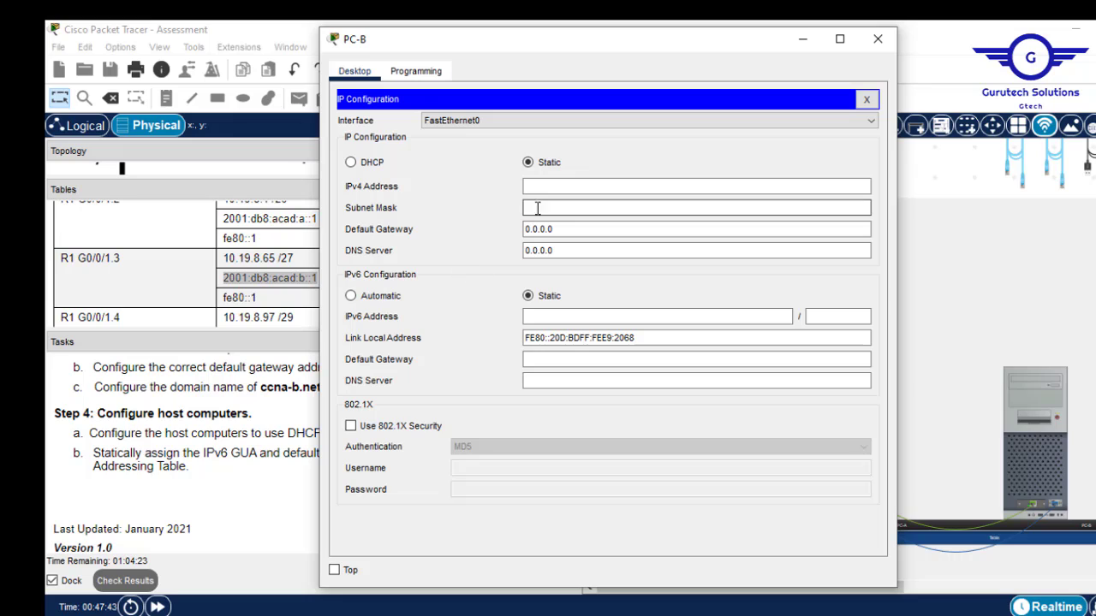
click(563, 317)
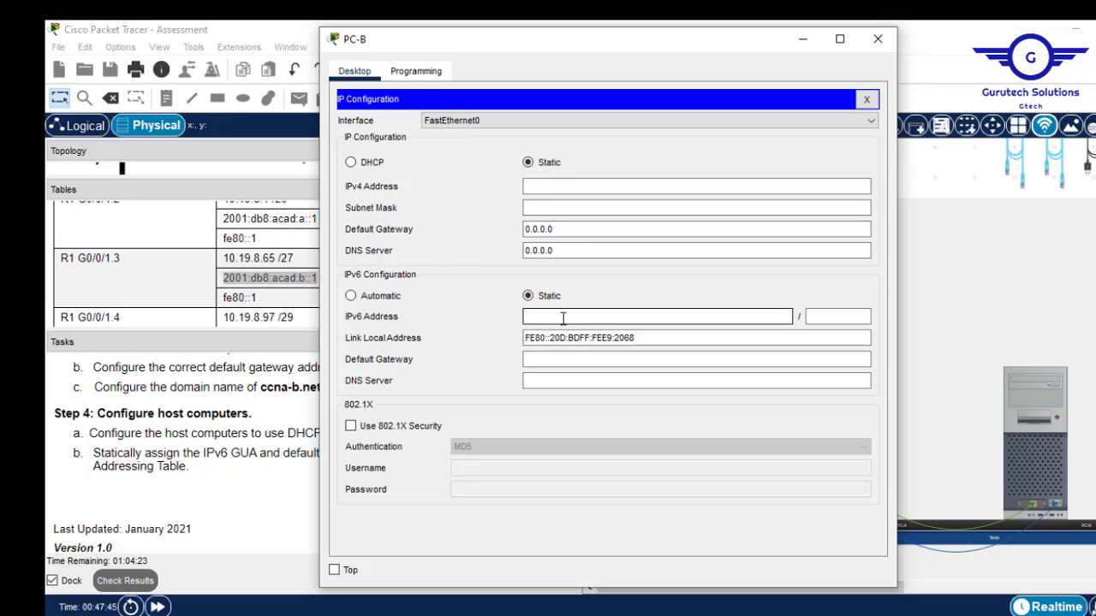
key(ctrl+v)
click(824, 317)
text(64)
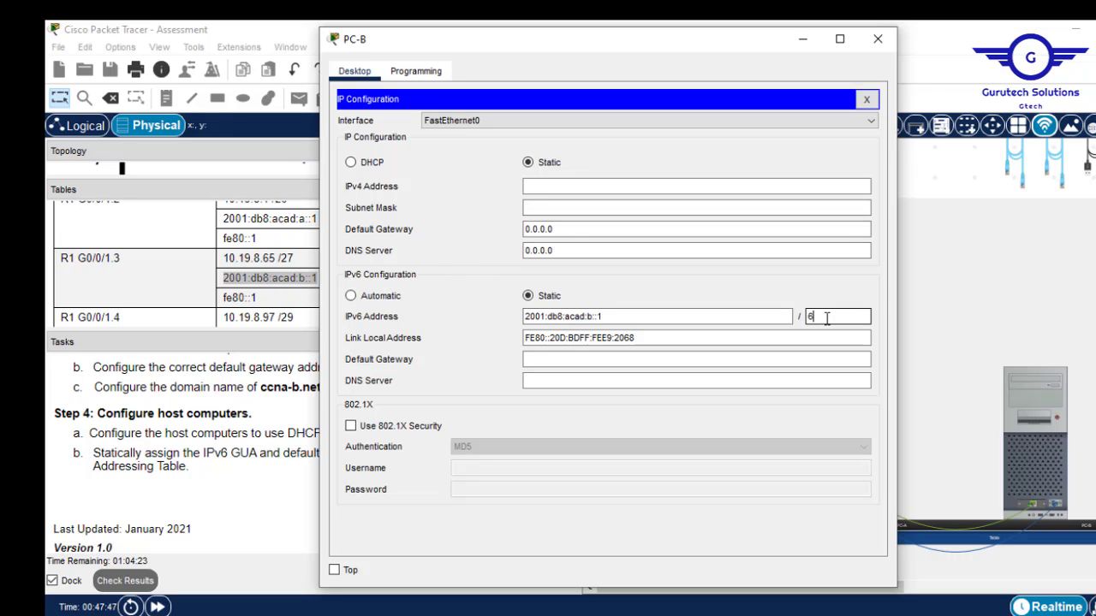
Change PC-B's IPv6 address ending to ::3 and set its gateway to 2001:db8:acad:b::1.
click(571, 364)
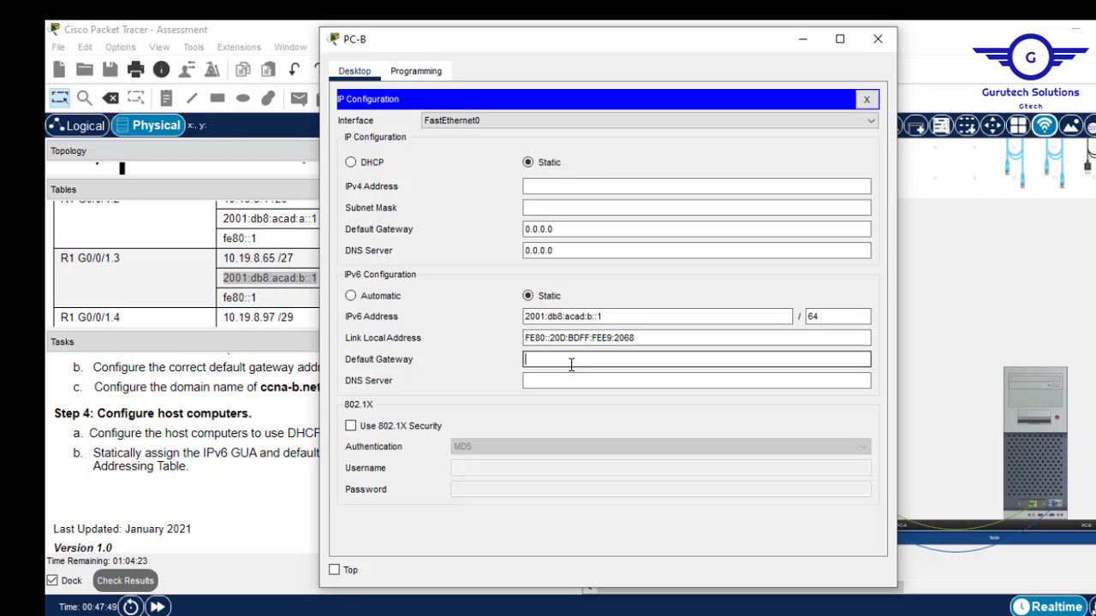
click(605, 317)
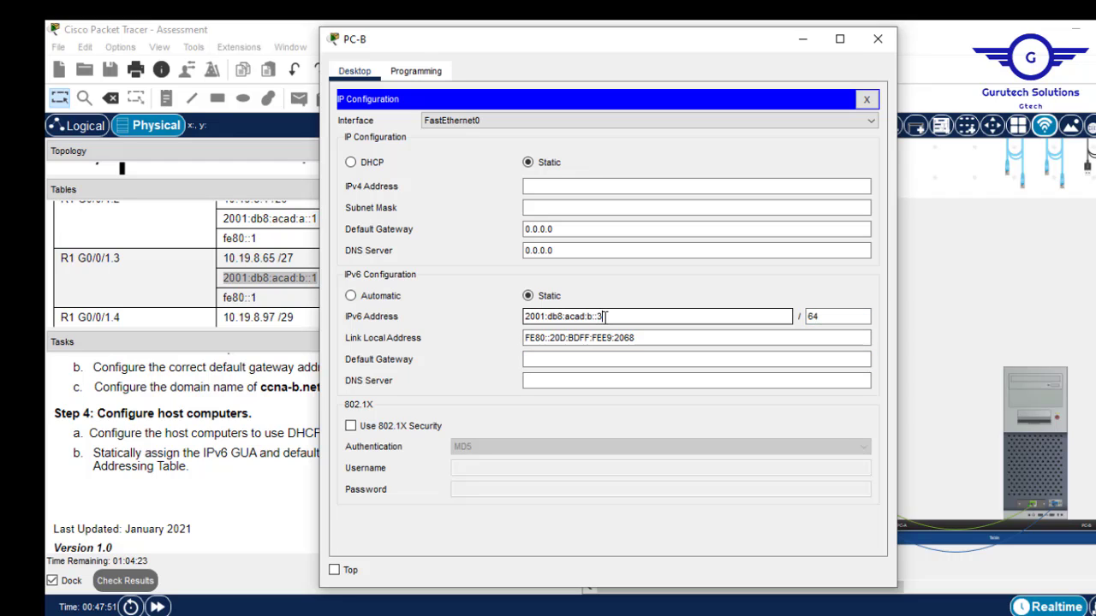
click(559, 363)
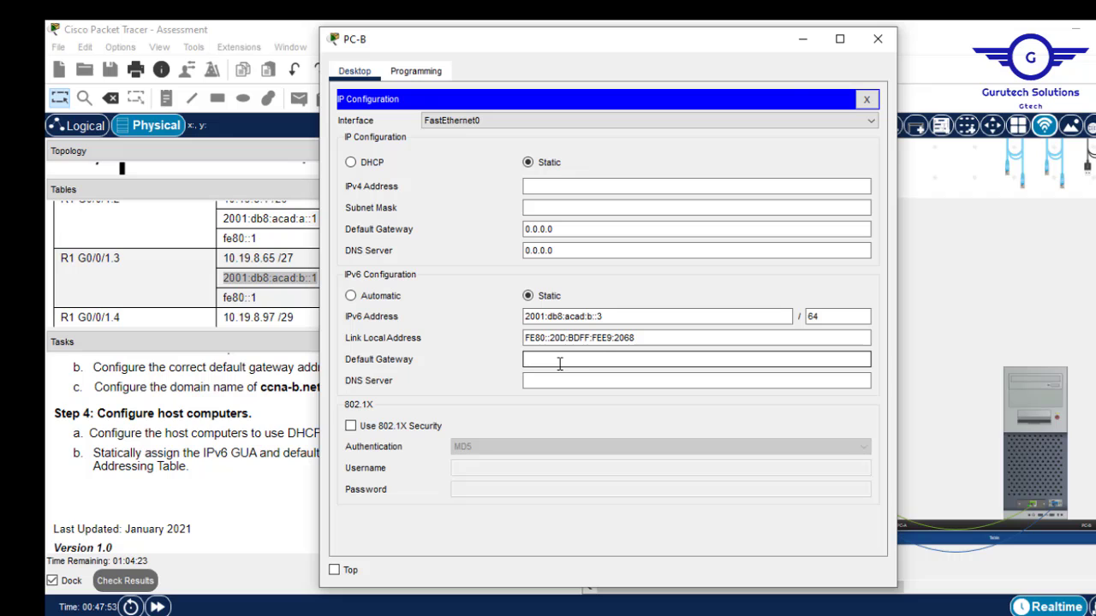
key(ctrl+v)
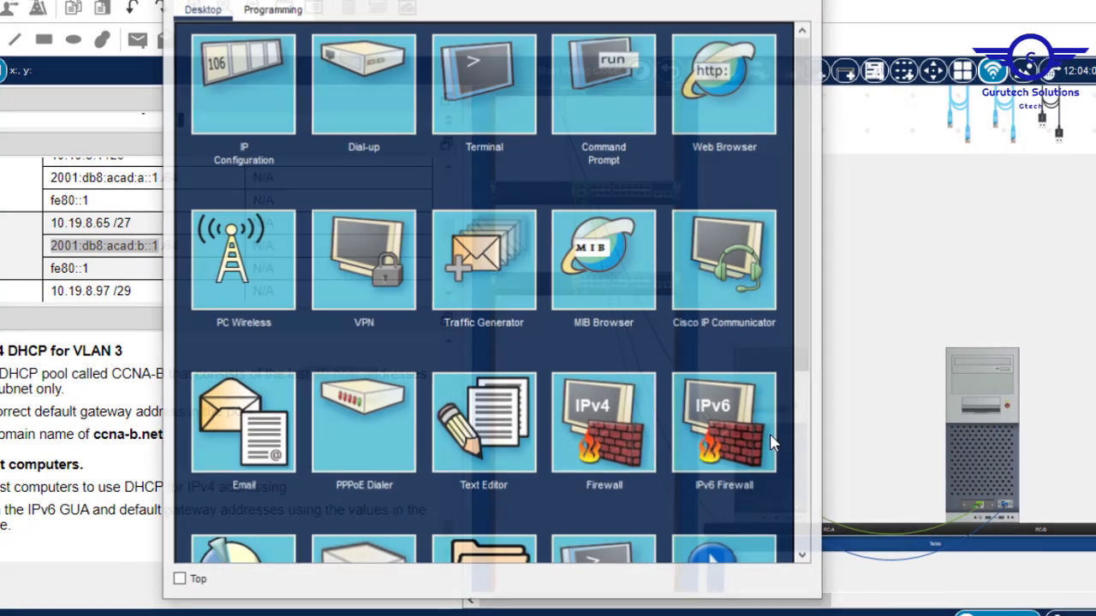
Submit the assessment and highlight the 80.4% score and 86 earned points in the results.
click(231, 85)
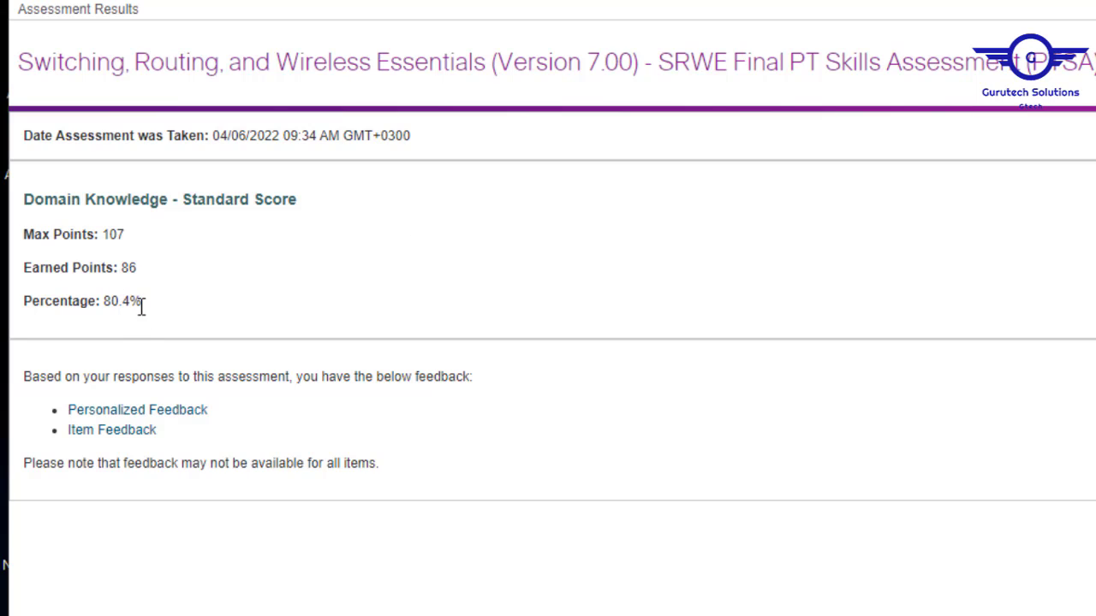
drag(142, 308, 104, 299)
drag(137, 263, 131, 263)
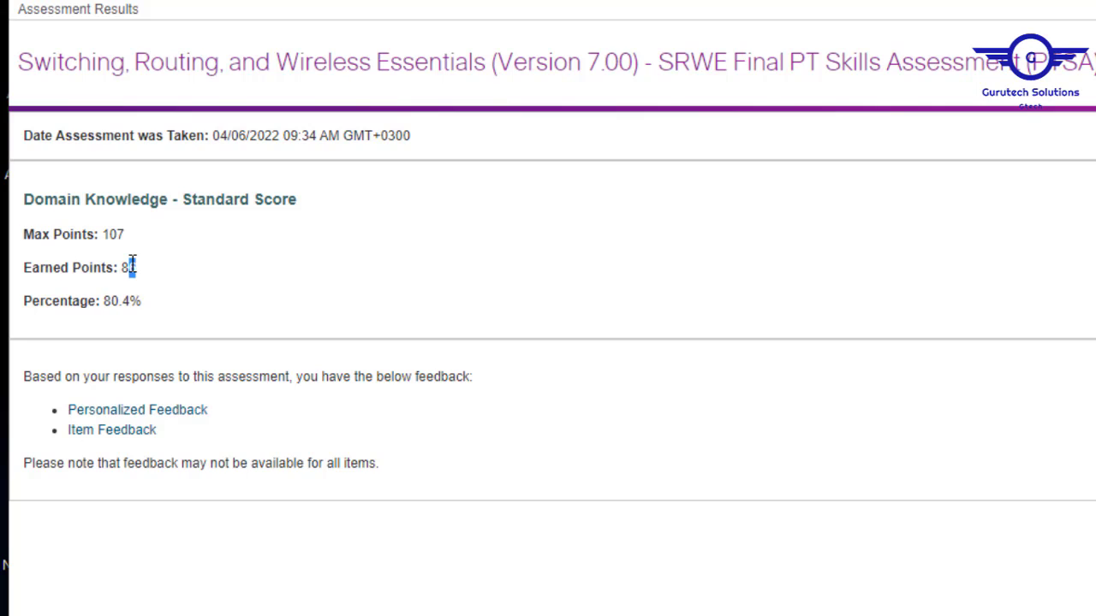